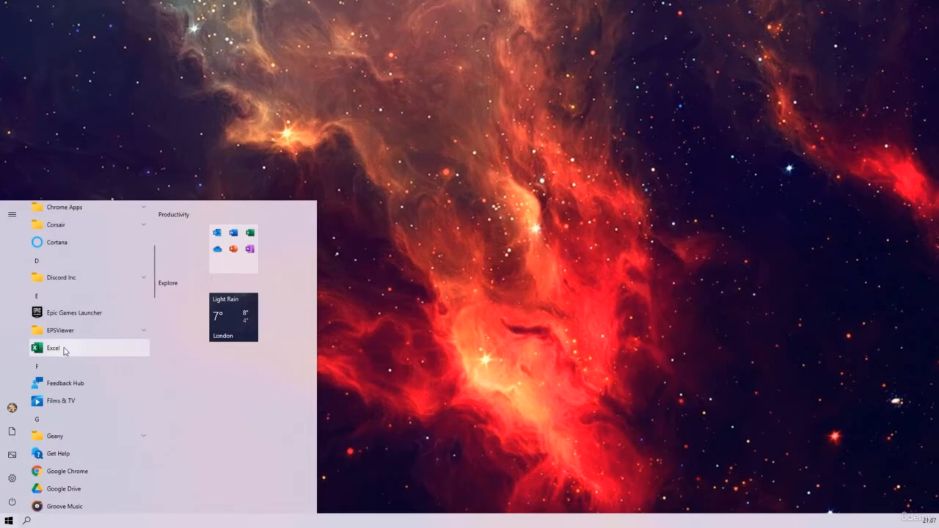
- Open the Lessons.xlsx workbook in Excel and look at both Sheet1 and Sheet2
{"action": "left_click", "coordinate": [65, 349]}
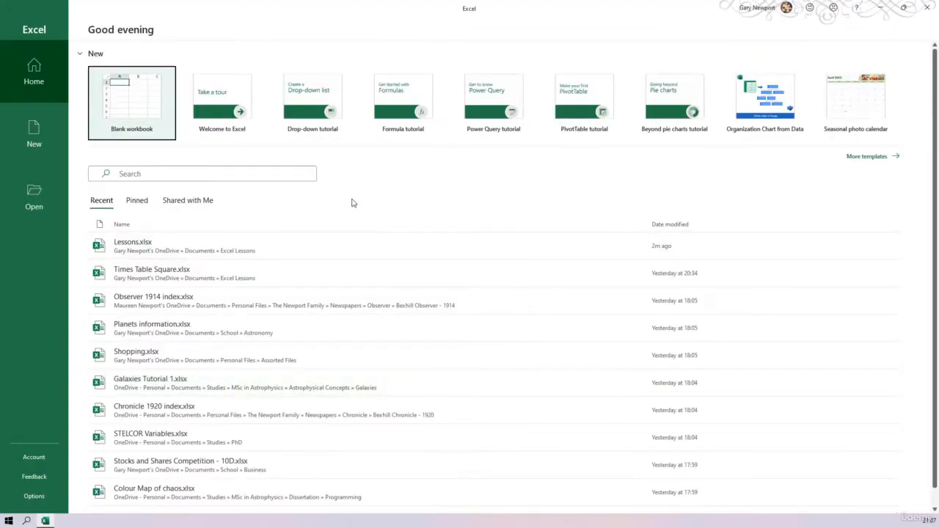
{"action": "left_click", "coordinate": [137, 248]}
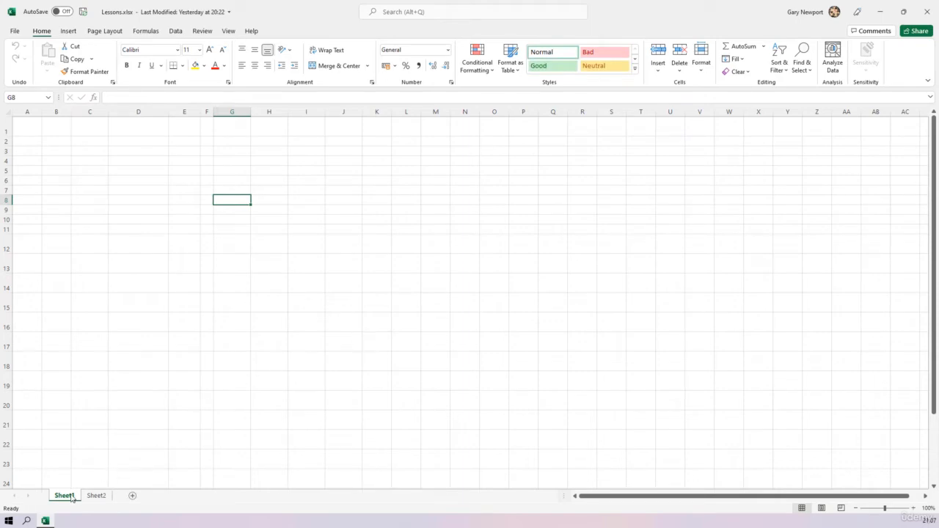
{"action": "left_click", "coordinate": [102, 500]}
{"action": "left_click", "coordinate": [67, 498]}
{"action": "left_click", "coordinate": [94, 498]}
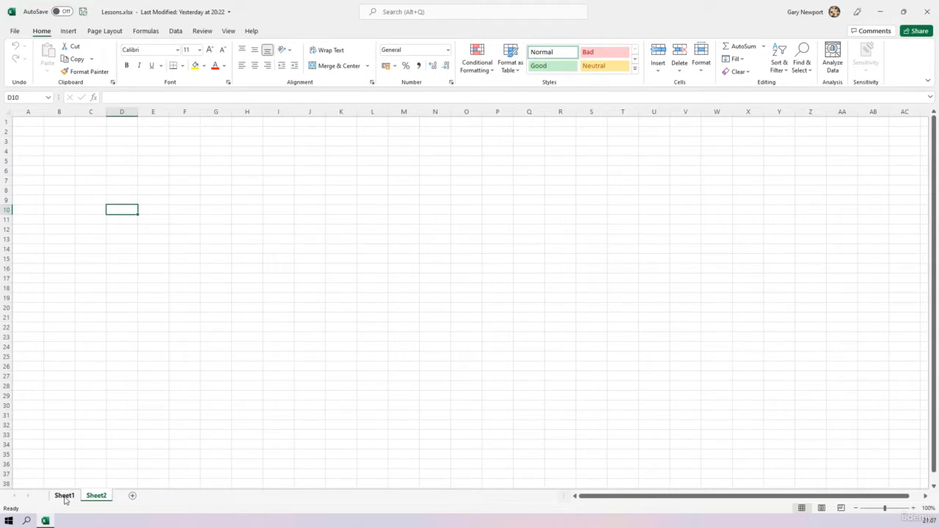
{"action": "left_click", "coordinate": [65, 499]}
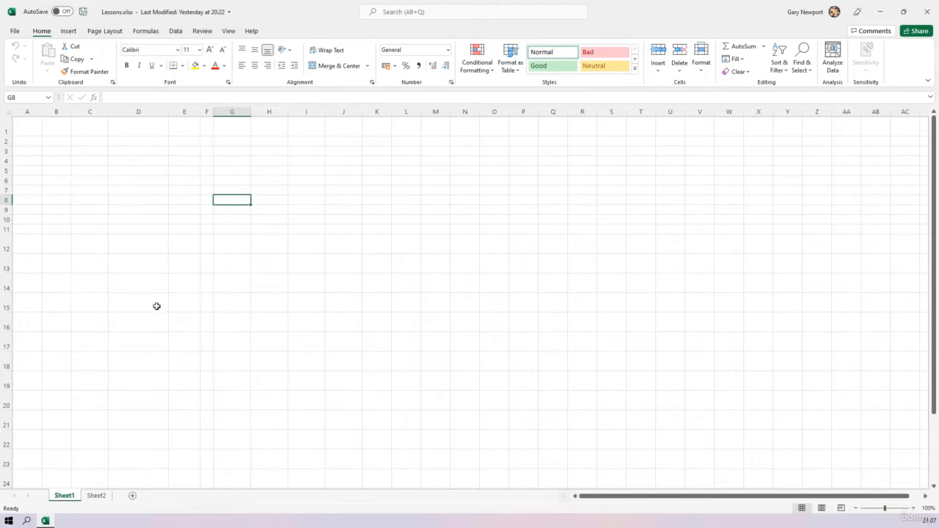
- Delete Sheet1 permanently from the workbook
{"action": "right_click", "coordinate": [65, 501]}
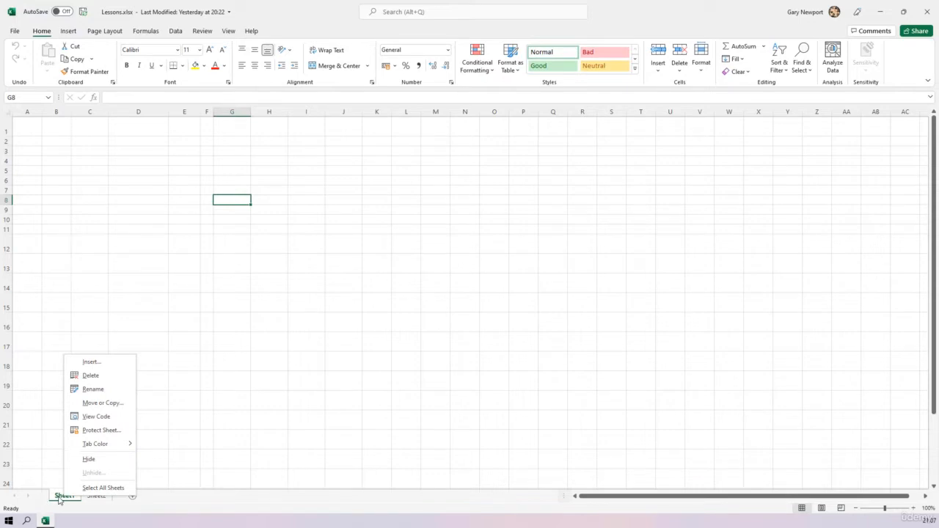
{"action": "left_click", "coordinate": [91, 376]}
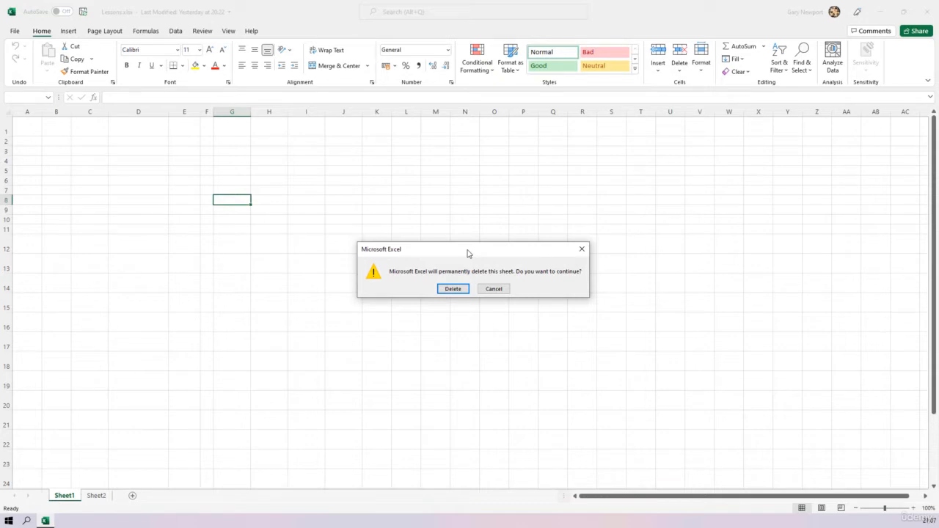
{"action": "left_click", "coordinate": [453, 290]}
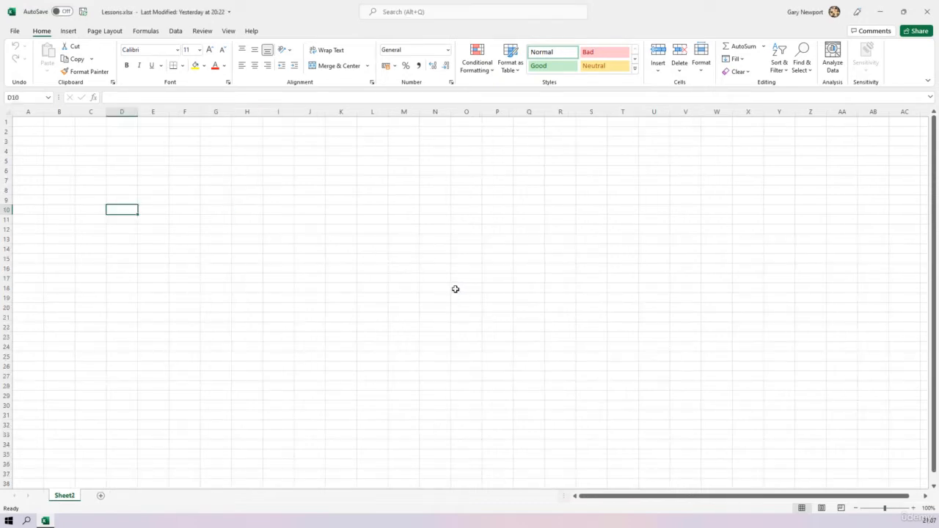
- Rename the remaining sheet as "Types of data"
{"action": "double_click", "coordinate": [65, 497]}
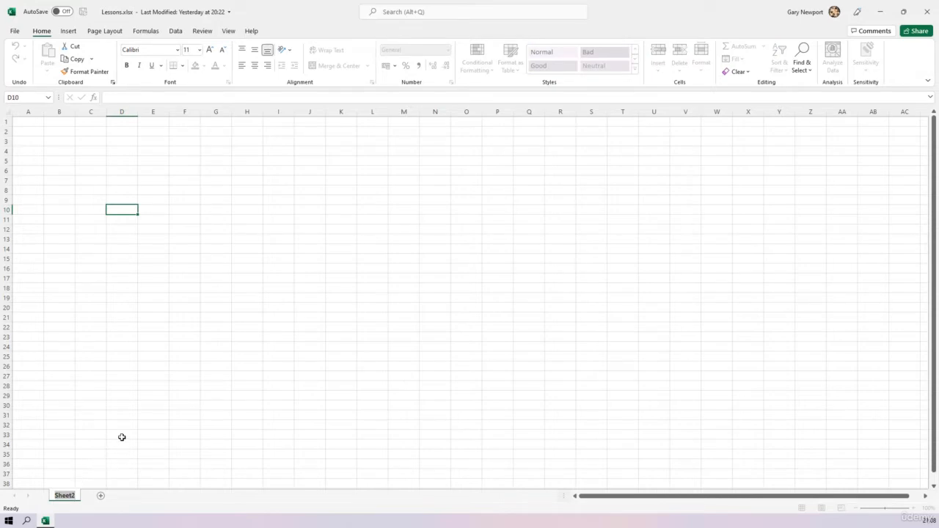
{"action": "type", "text": "Types of data"}
{"action": "key", "text": "Return"}
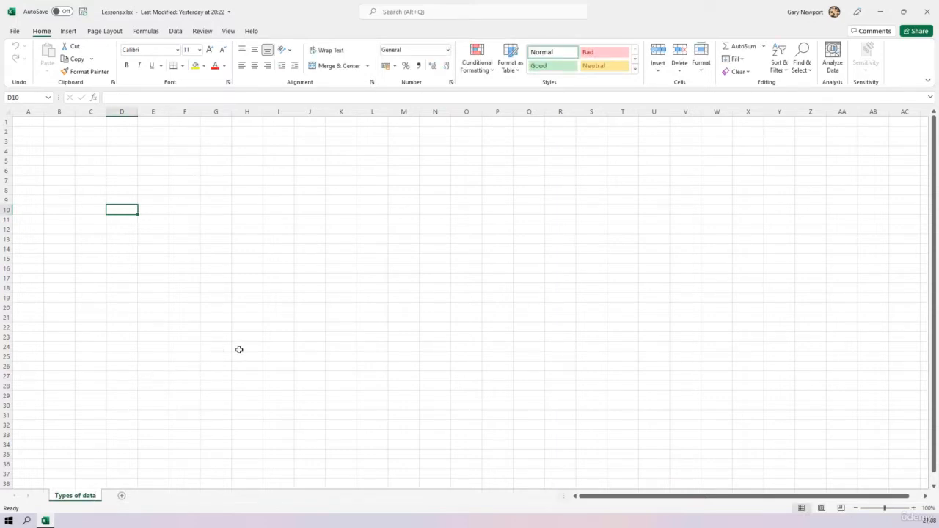
- Enter Cat, Dog and the number 2 down column D in cells D4 to D6
{"action": "left_click", "coordinate": [126, 151]}
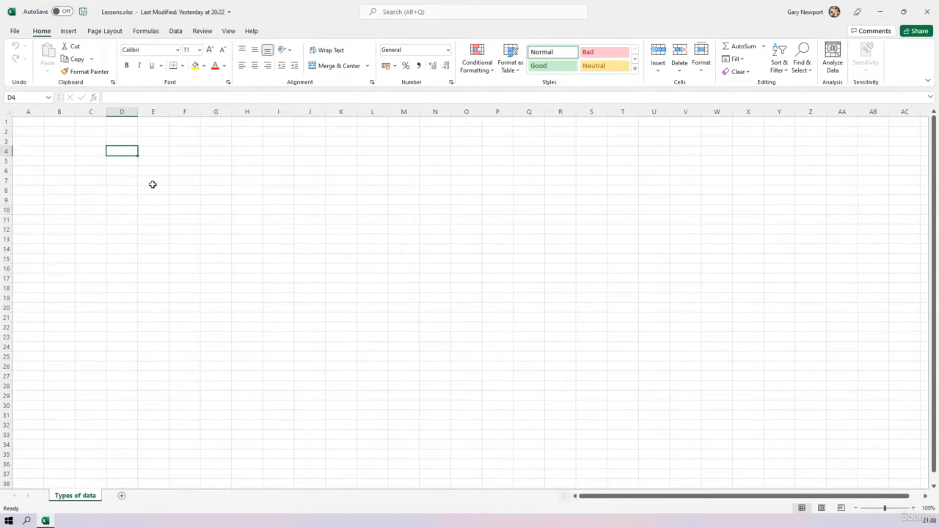
{"action": "type", "text": "Cat"}
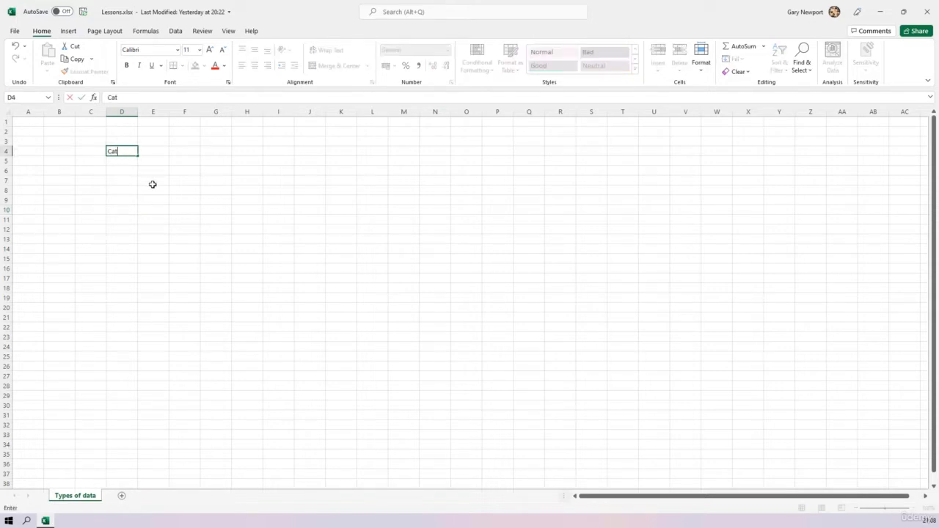
{"action": "key", "text": "Return"}
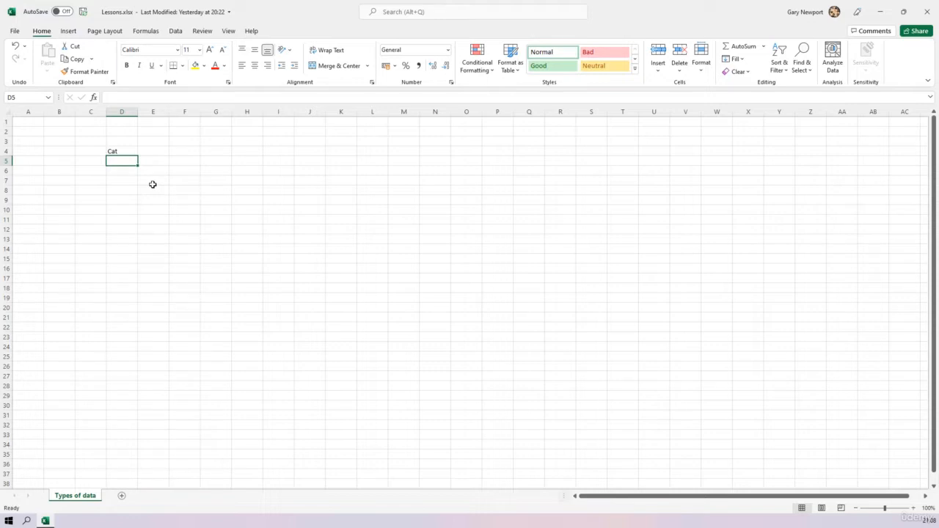
{"action": "type", "text": "Dog"}
{"action": "key", "text": "Return"}
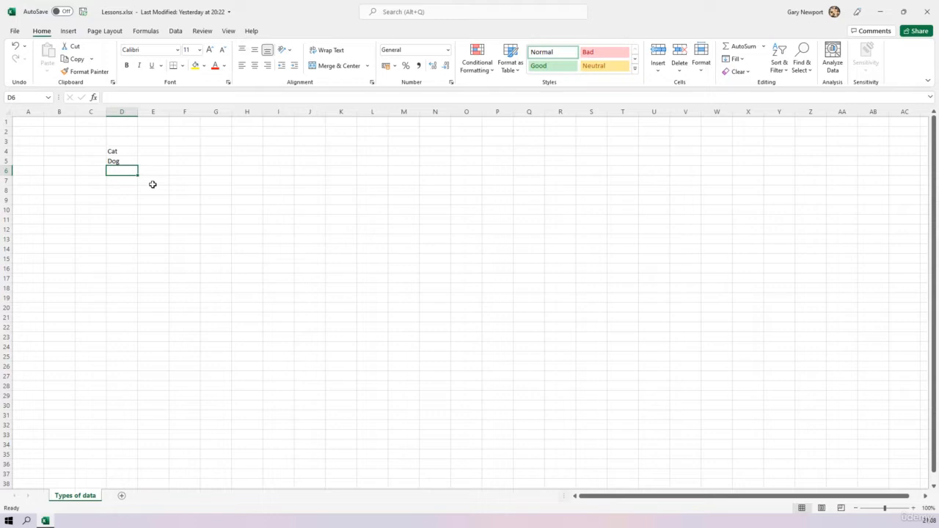
{"action": "type", "text": "2"}
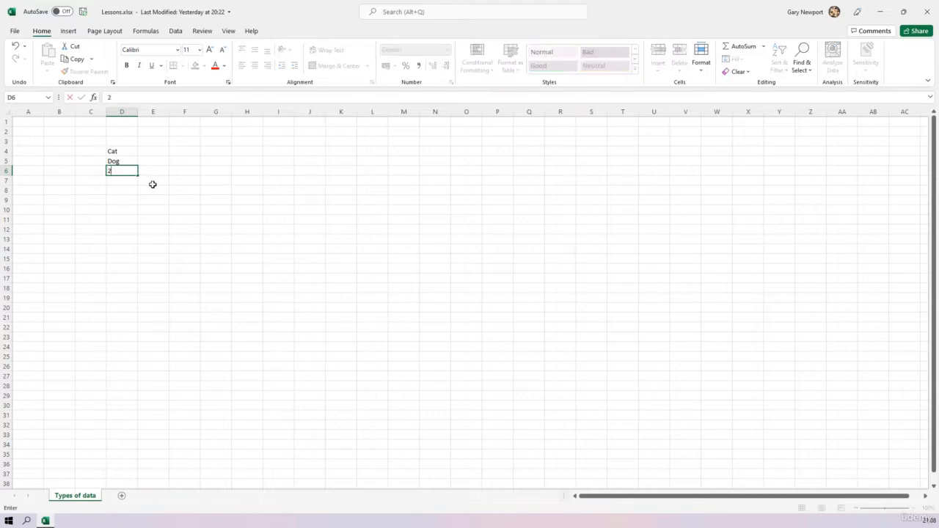
{"action": "key", "text": "Return"}
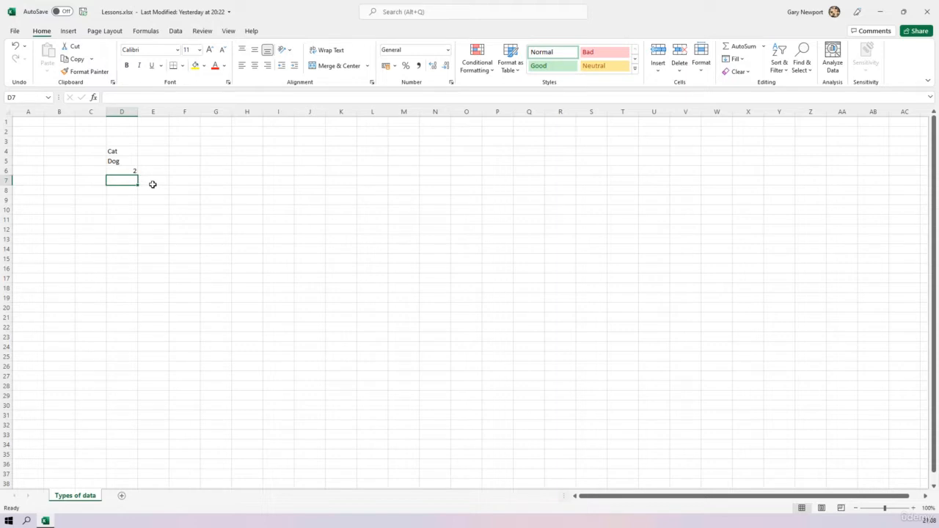
{"action": "key", "text": "Up"}
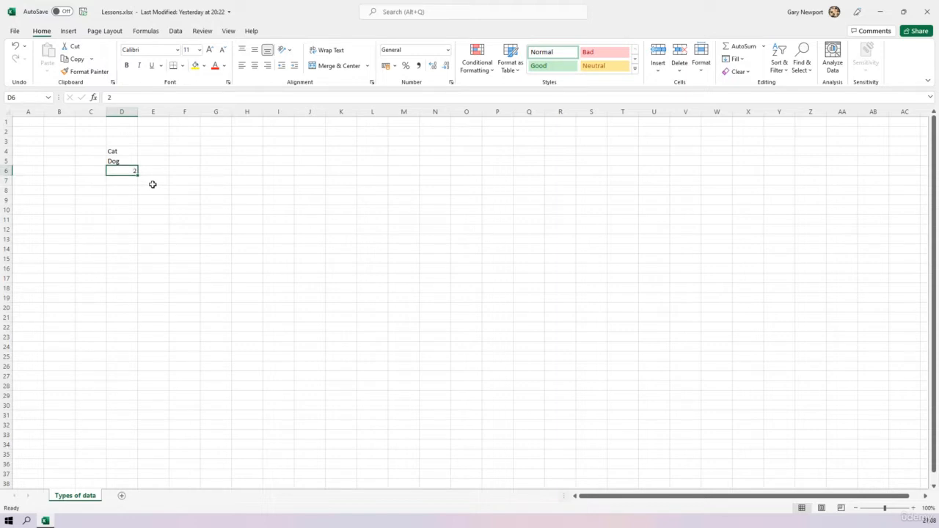
{"action": "key", "text": "Up"}
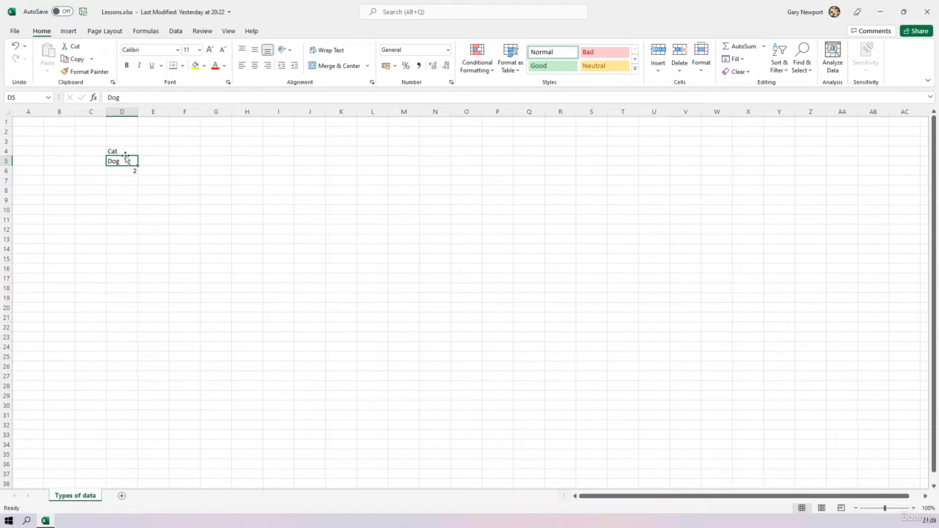
{"action": "left_click_drag", "start_coordinate": [119, 150], "coordinate": [120, 159]}
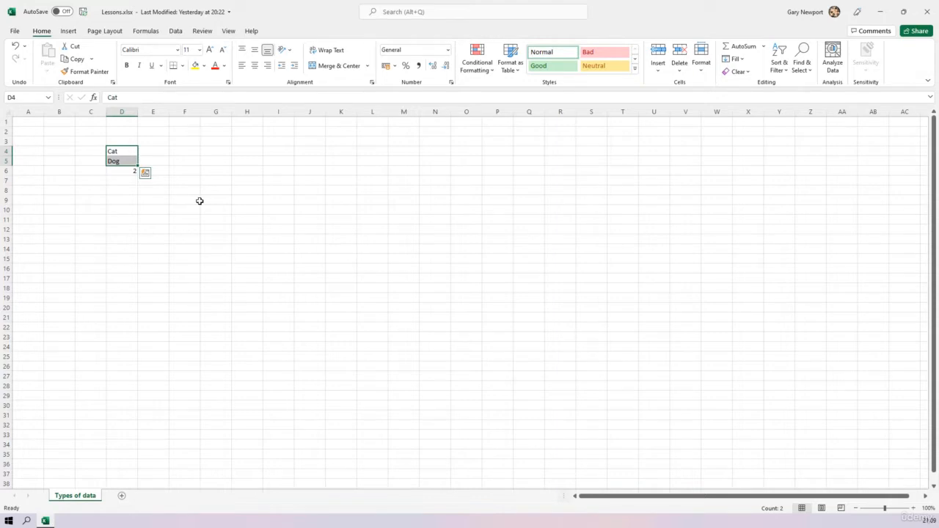
{"action": "left_click", "coordinate": [200, 201]}
- Below the number 2 in column D, enter 2.5 in D7, the date 13/01/2022 in D8 and the time 23:45 in D9
{"action": "left_click", "coordinate": [125, 171]}
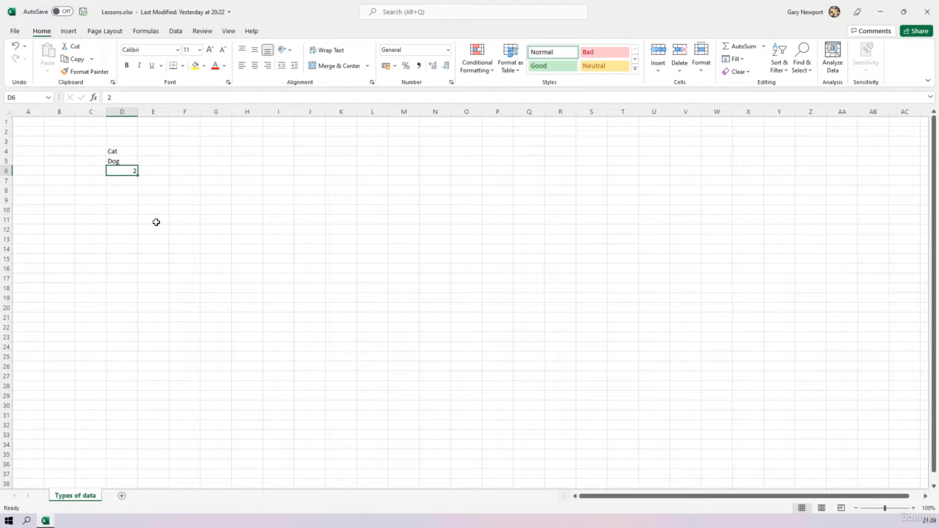
{"action": "key", "text": "Down"}
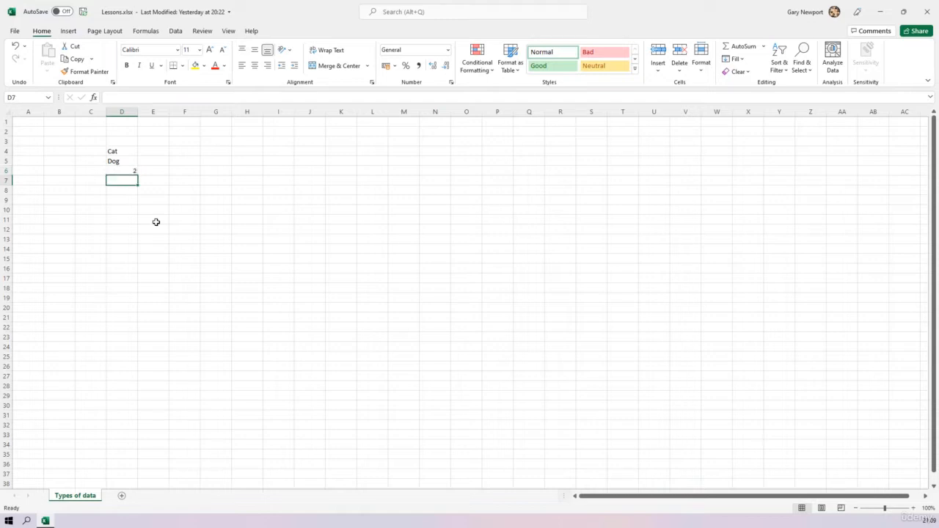
{"action": "type", "text": "2.5"}
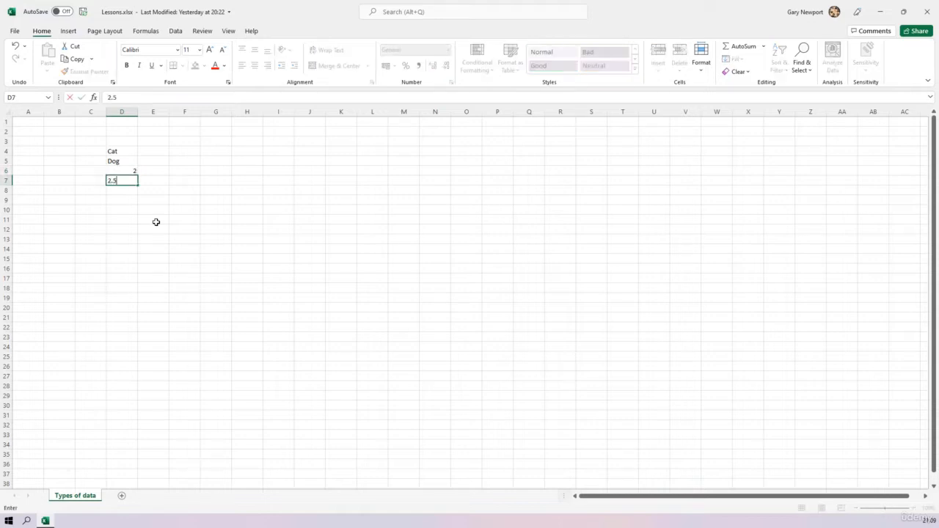
{"action": "key", "text": "Return"}
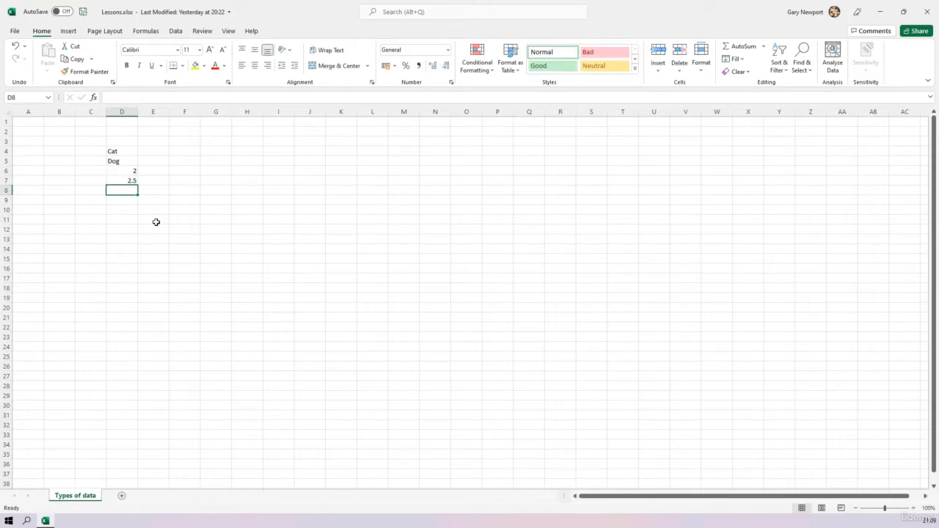
{"action": "type", "text": "13/"}
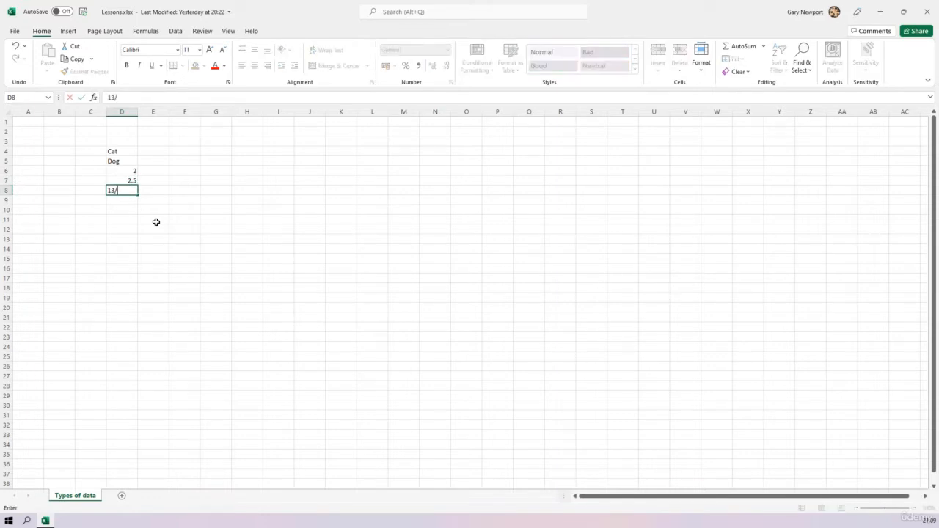
{"action": "type", "text": "01/2022"}
{"action": "key", "text": "Return"}
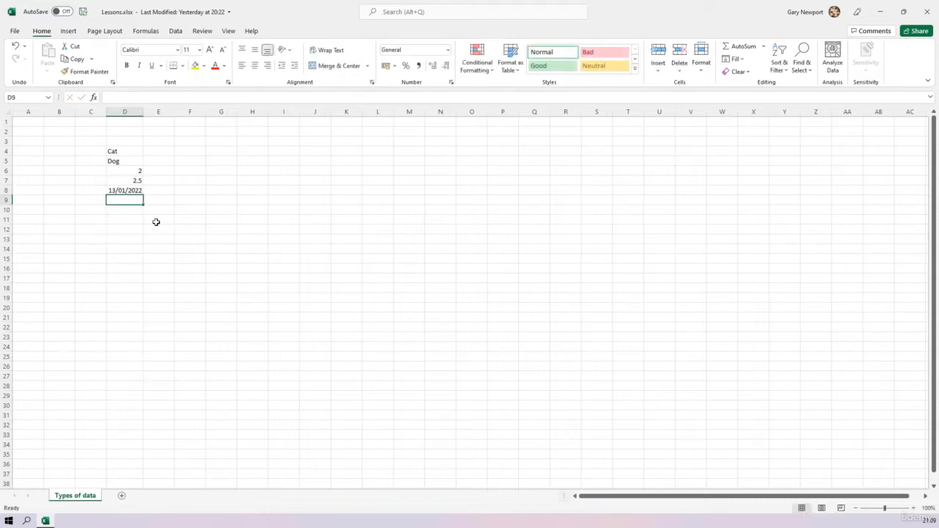
{"action": "type", "text": "2"}
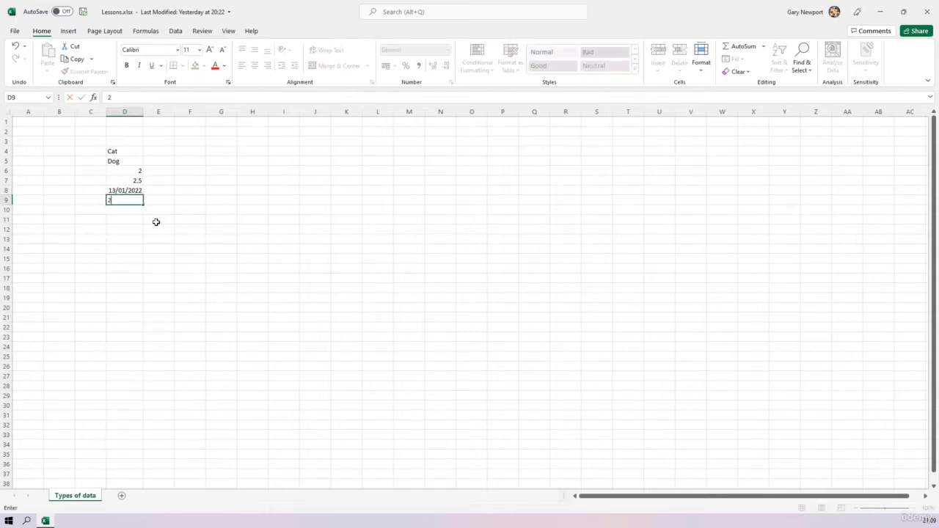
{"action": "type", "text": "3:45"}
{"action": "key", "text": "Return"}
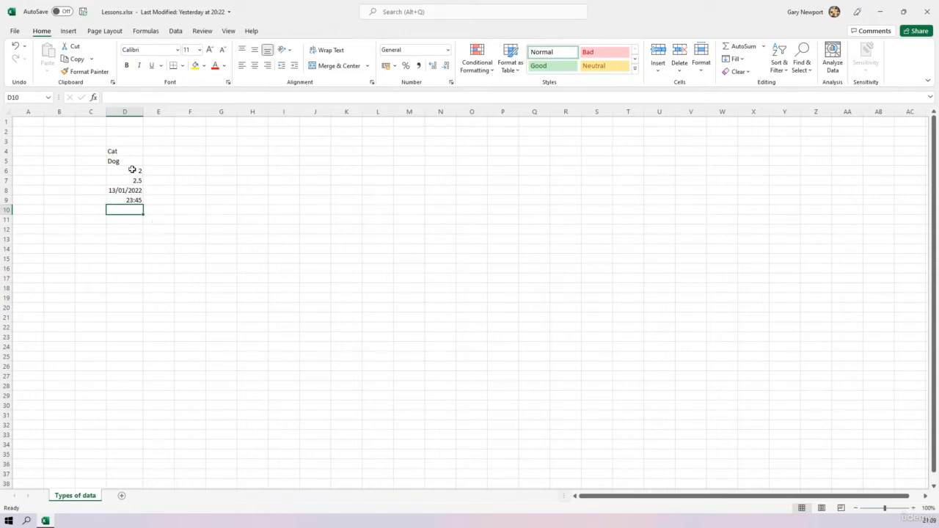
- Look over the number formats available for the empty cell F4
{"action": "left_click_drag", "start_coordinate": [125, 149], "coordinate": [125, 162]}
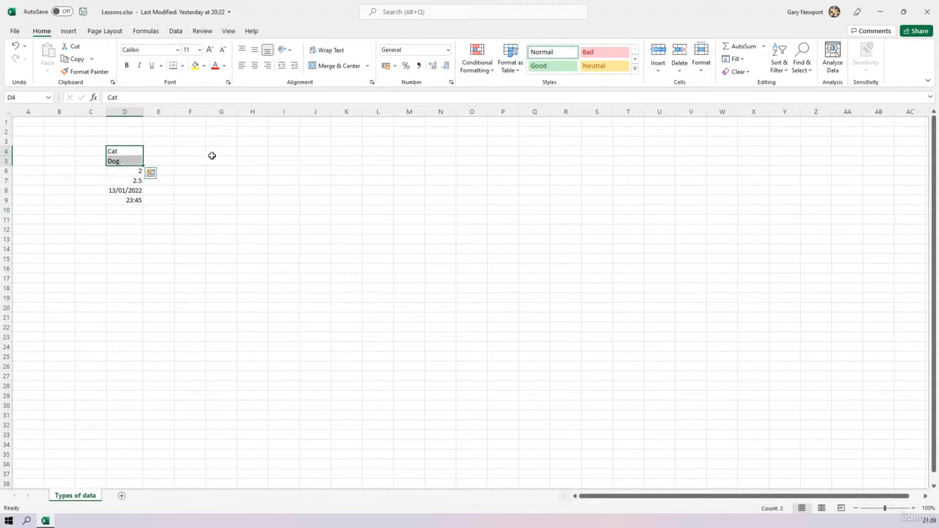
{"action": "left_click", "coordinate": [198, 150]}
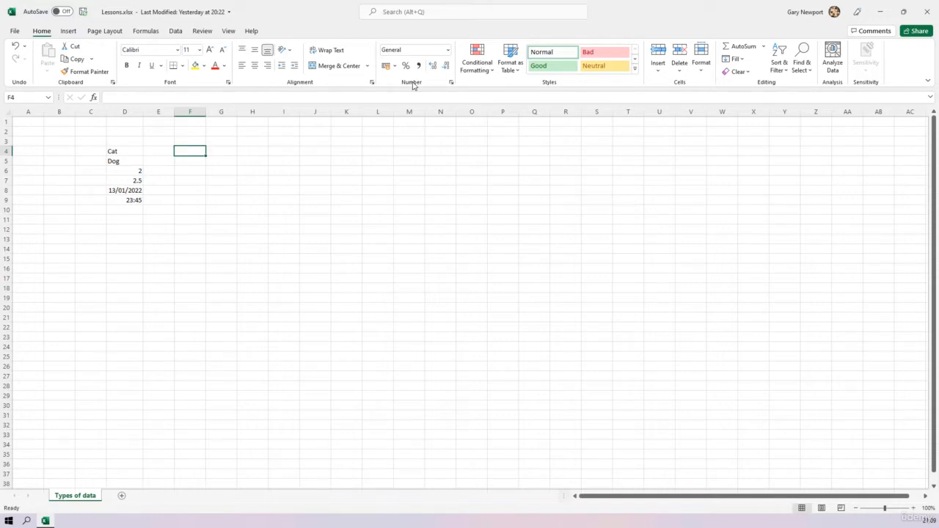
{"action": "left_click", "coordinate": [448, 50]}
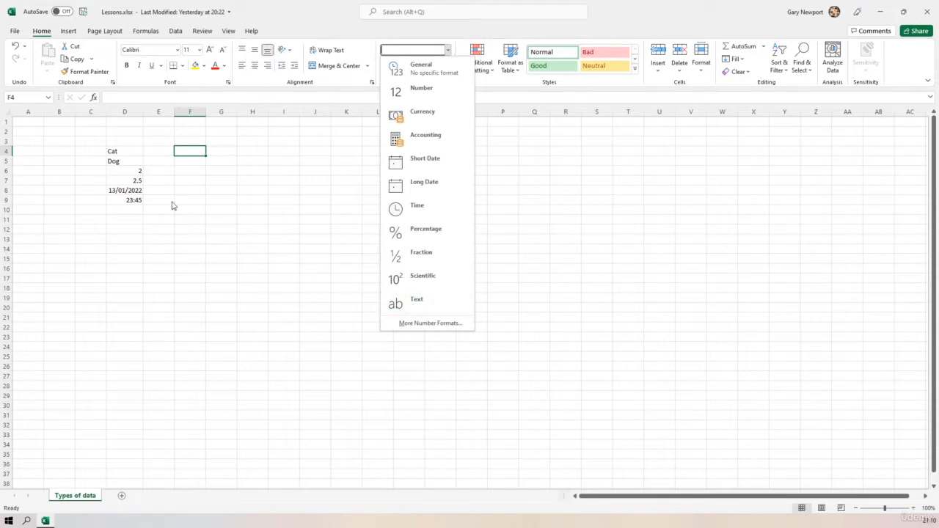
- Set the number format of cell D4, containing Cat, to Text
{"action": "left_click", "coordinate": [127, 151]}
{"action": "left_click", "coordinate": [127, 156]}
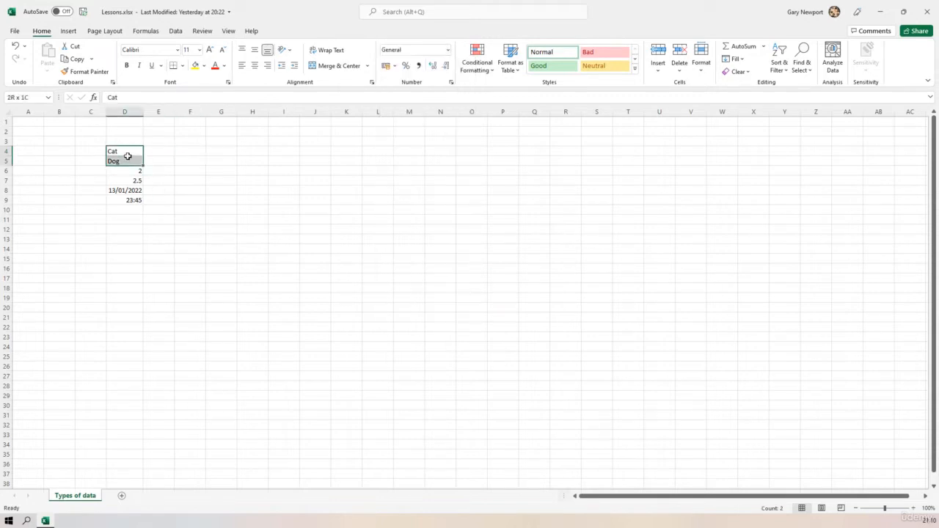
{"action": "left_click", "coordinate": [449, 51]}
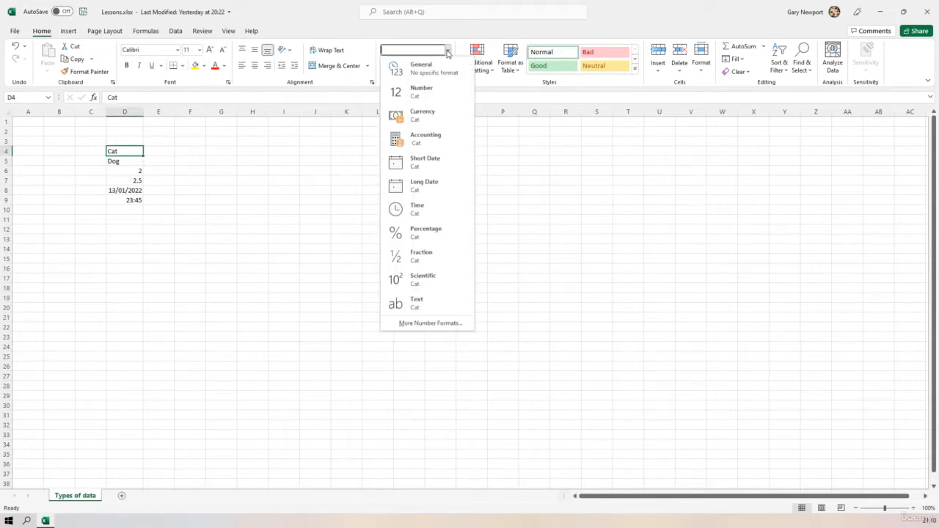
{"action": "left_click", "coordinate": [448, 51]}
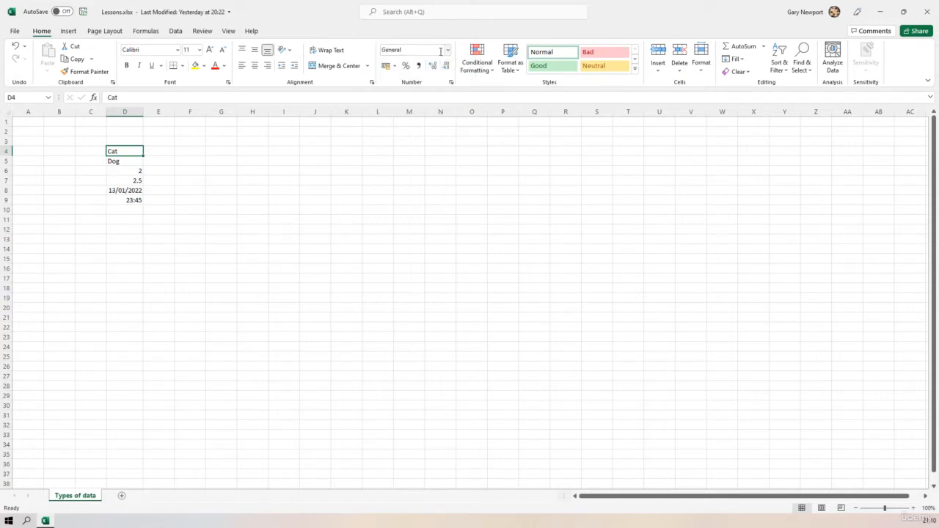
{"action": "left_click", "coordinate": [448, 50]}
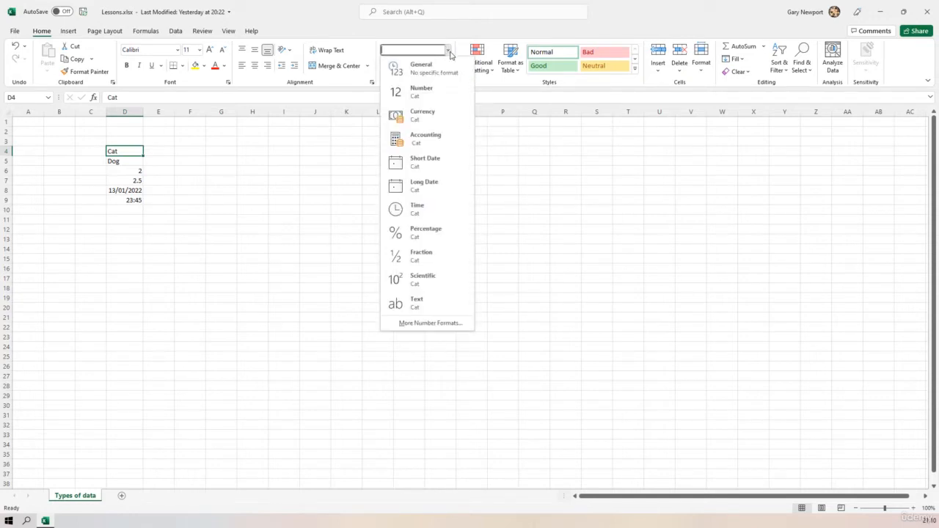
{"action": "left_click", "coordinate": [414, 306]}
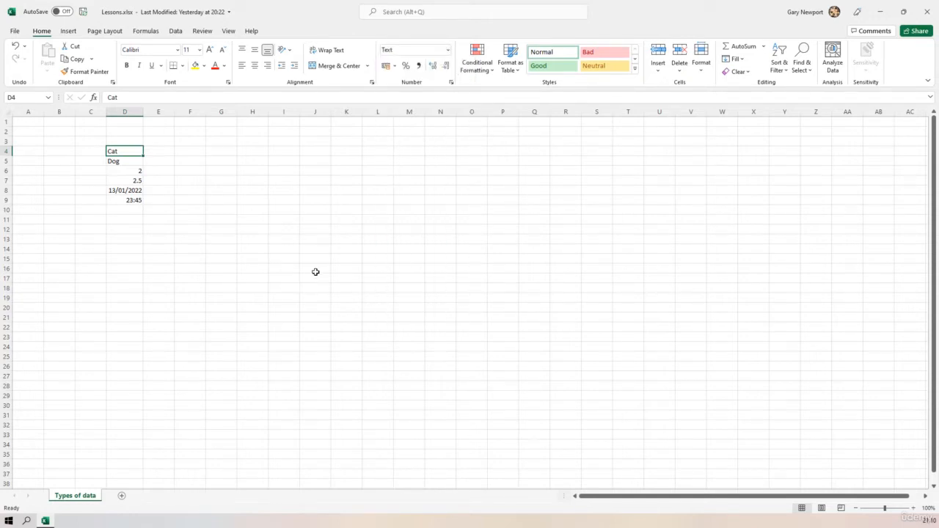
- Format the 2 in cell D6 as Number and reduce it to zero decimal places
{"action": "left_click", "coordinate": [127, 170]}
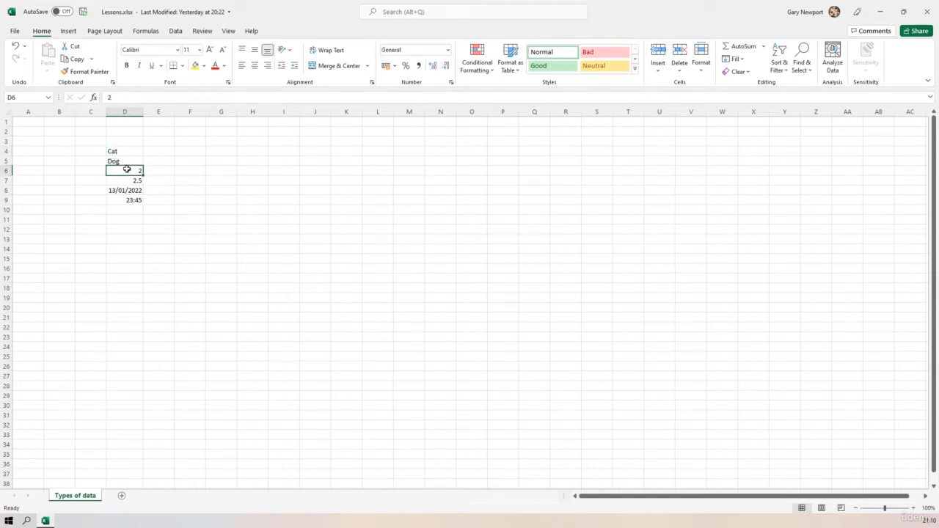
{"action": "left_click", "coordinate": [448, 49]}
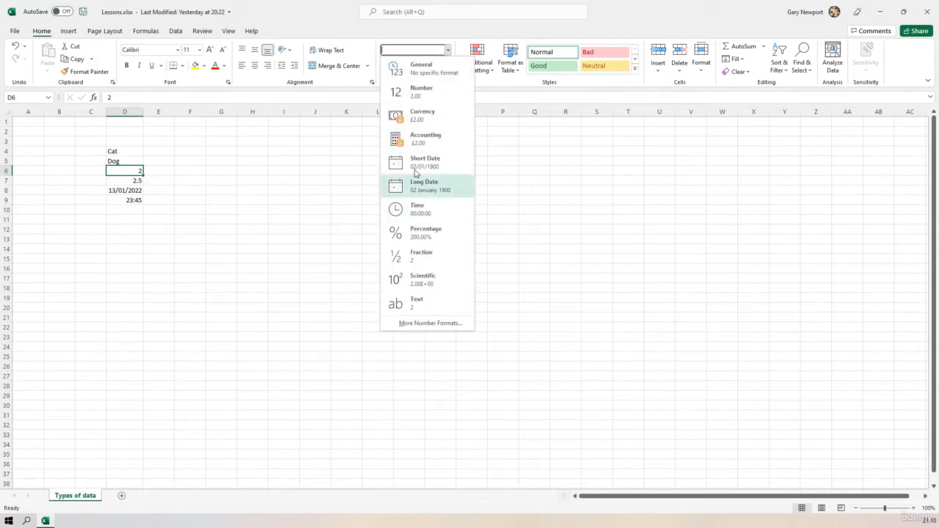
{"action": "left_click", "coordinate": [416, 94]}
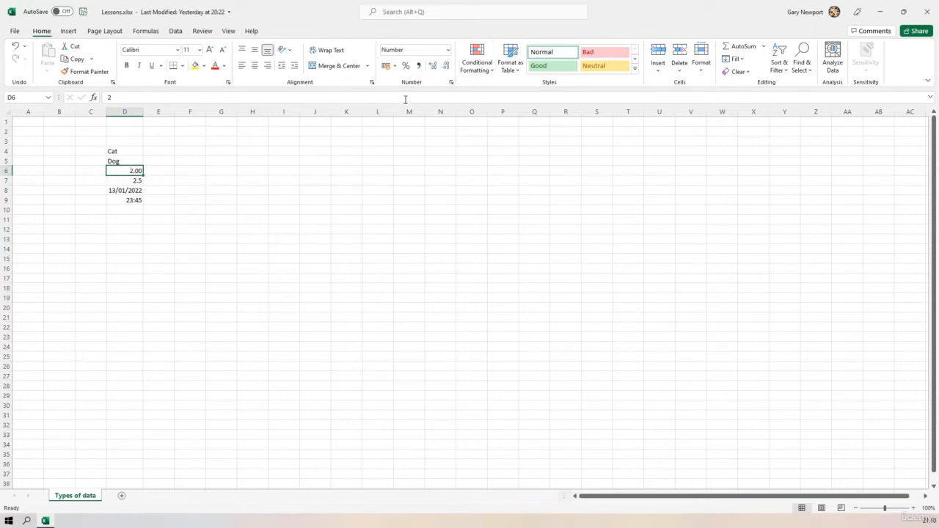
{"action": "left_click", "coordinate": [446, 66]}
{"action": "left_click", "coordinate": [447, 67]}
{"action": "left_click", "coordinate": [433, 66]}
{"action": "left_click", "coordinate": [447, 67]}
{"action": "left_click", "coordinate": [446, 67]}
- Enter 2.3 in cell F4 and apply the default pound accounting format to it
{"action": "left_click", "coordinate": [191, 152]}
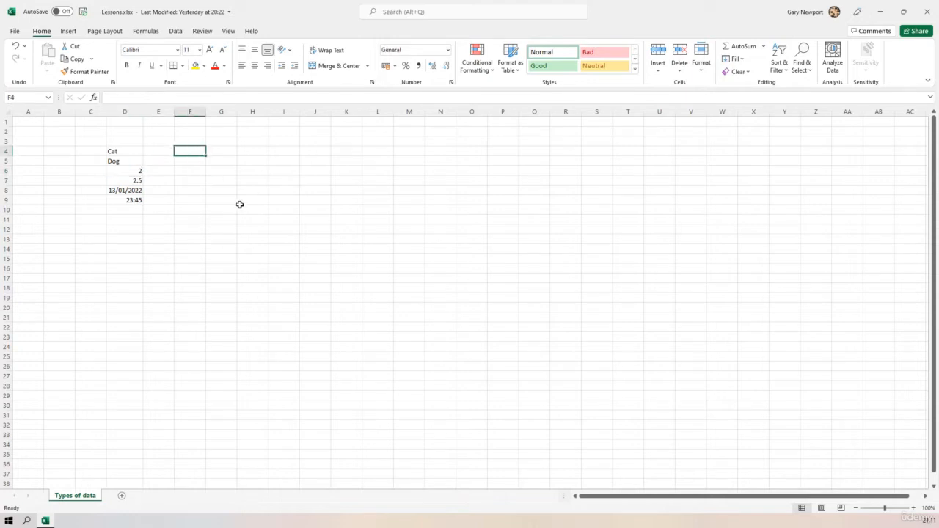
{"action": "type", "text": "2.3"}
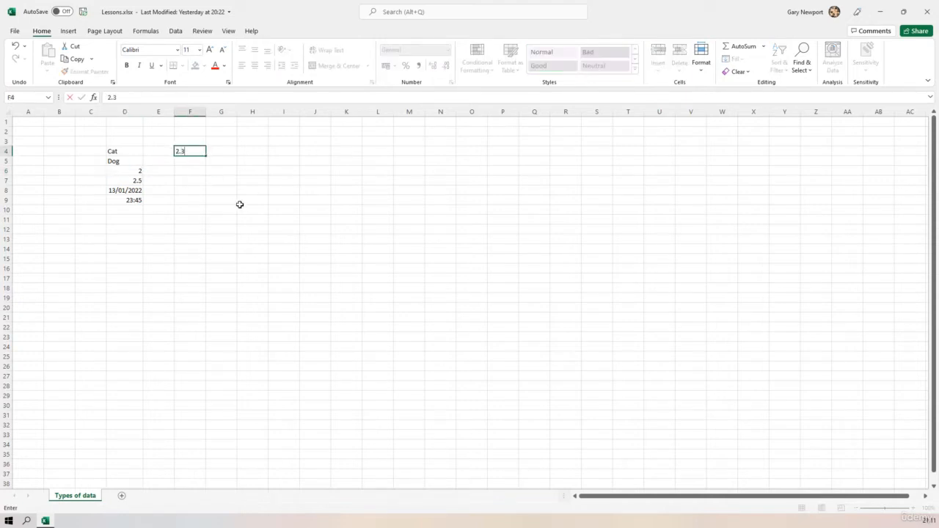
{"action": "key", "text": "Return"}
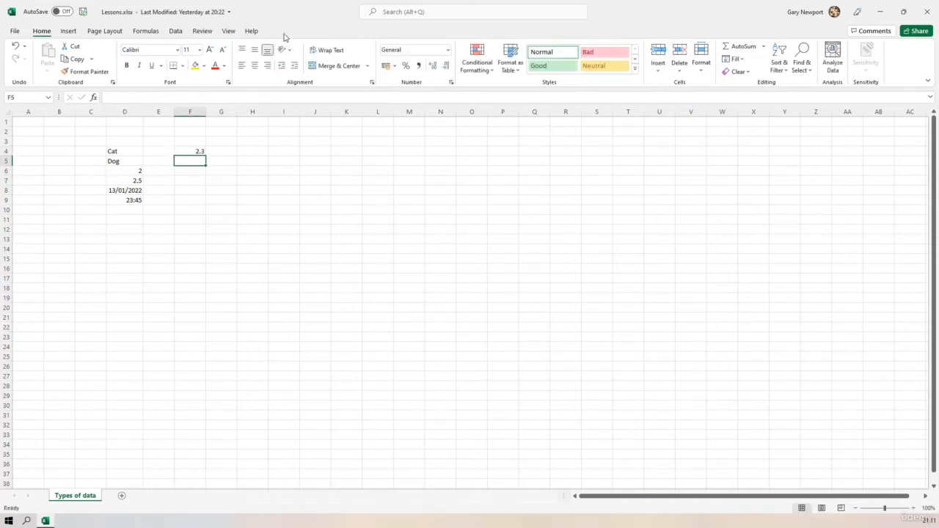
{"action": "left_click", "coordinate": [196, 152]}
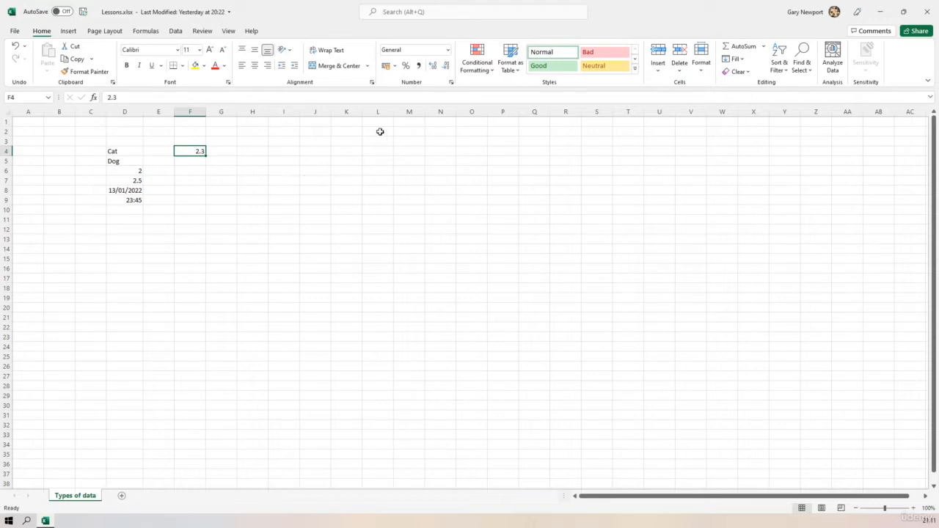
{"action": "left_click", "coordinate": [387, 68]}
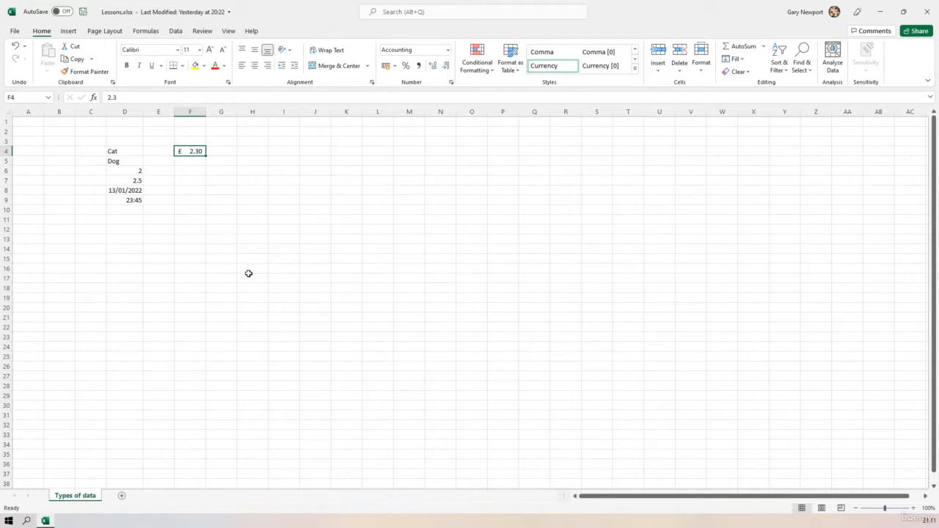
- Switch the accounting currency of F4 to US dollars and finally to € Euro (€ 123)
{"action": "left_click", "coordinate": [395, 66]}
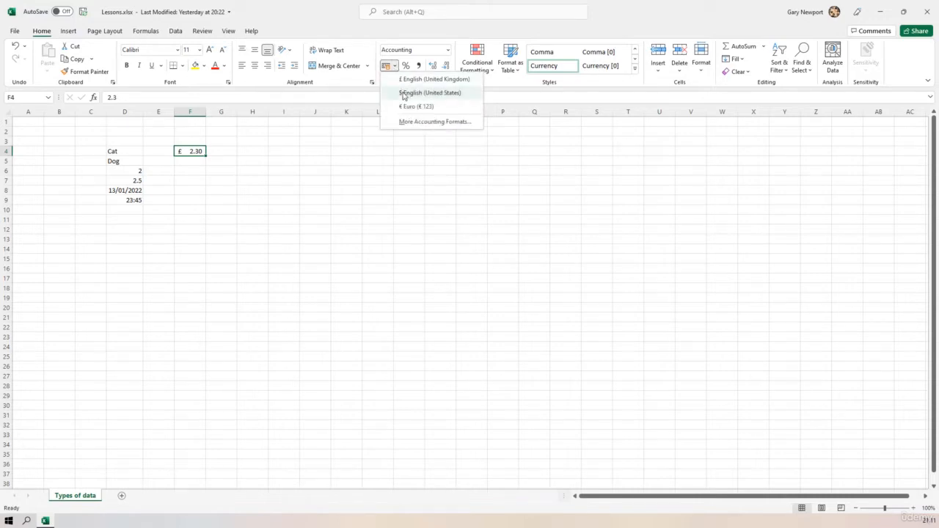
{"action": "left_click", "coordinate": [430, 93]}
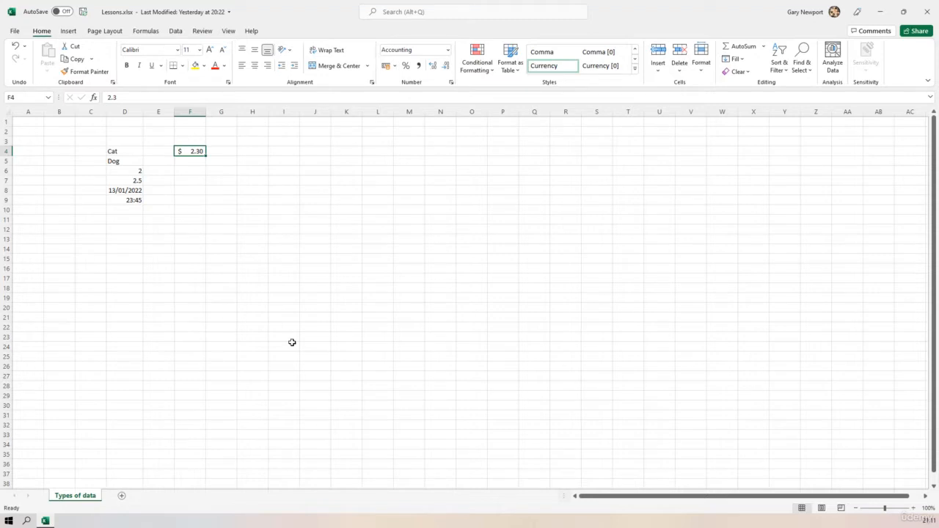
{"action": "left_click", "coordinate": [395, 66]}
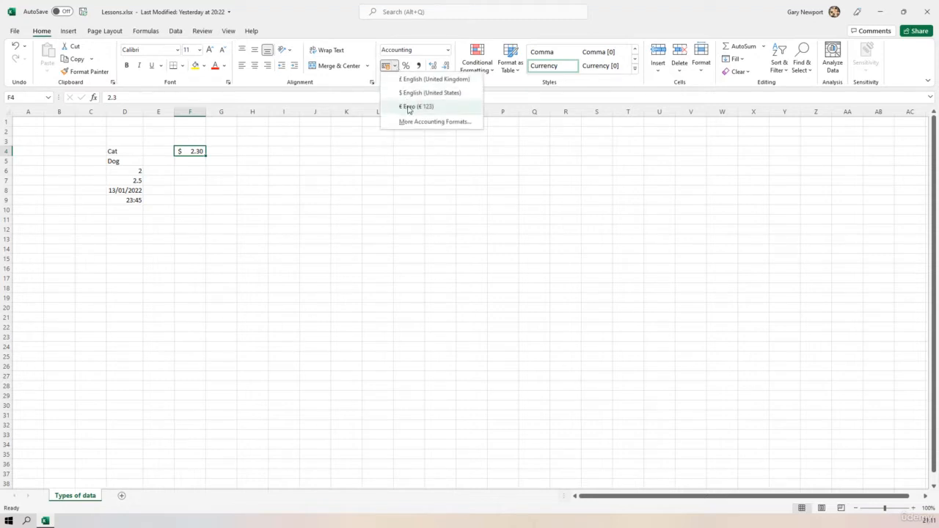
{"action": "left_click", "coordinate": [408, 108]}
- Look through the currency symbols offered in the additional accounting formats for F4, leaving the cell's format as it is
{"action": "left_click", "coordinate": [395, 66]}
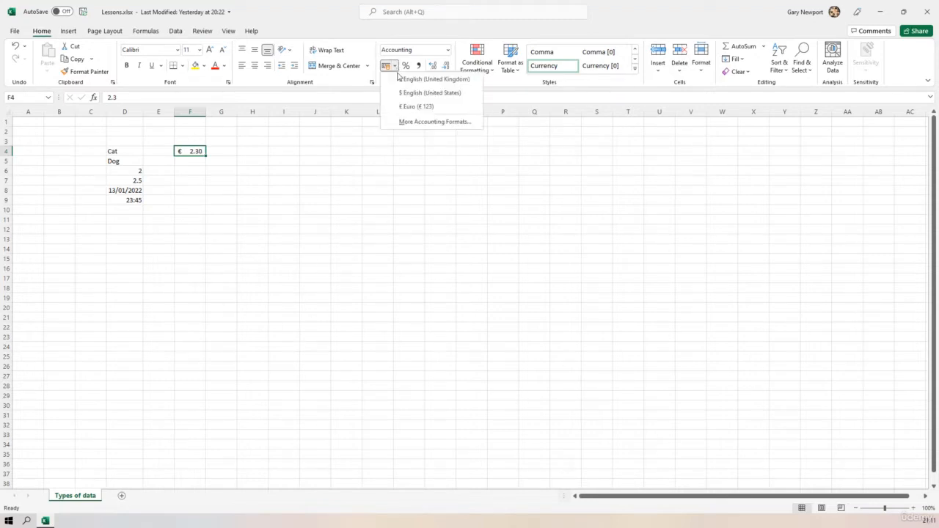
{"action": "left_click", "coordinate": [409, 123]}
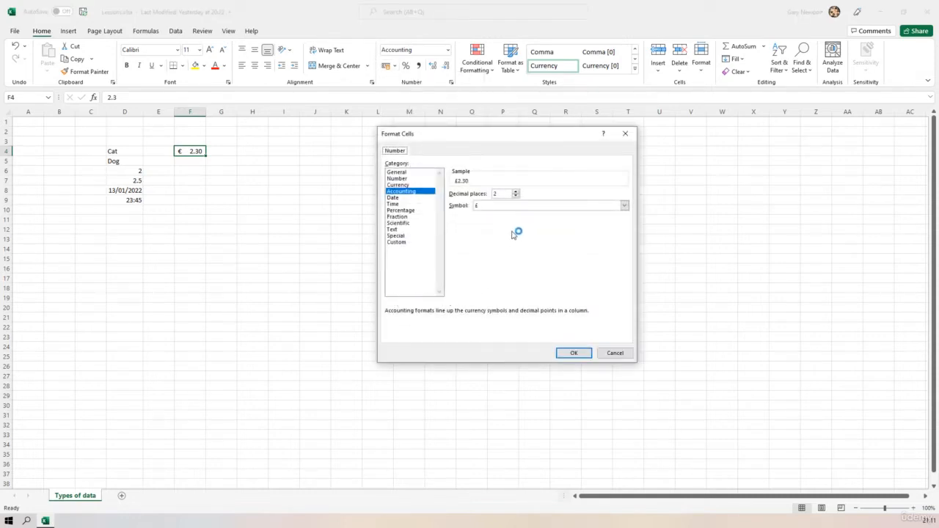
{"action": "left_click", "coordinate": [624, 206]}
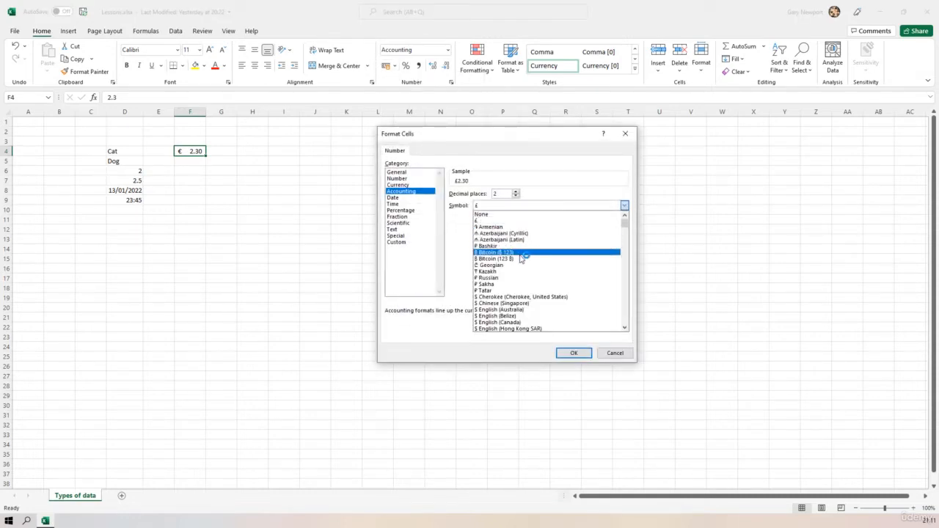
{"action": "scroll", "coordinate": [524, 257], "scroll_direction": "down", "scroll_amount": 3}
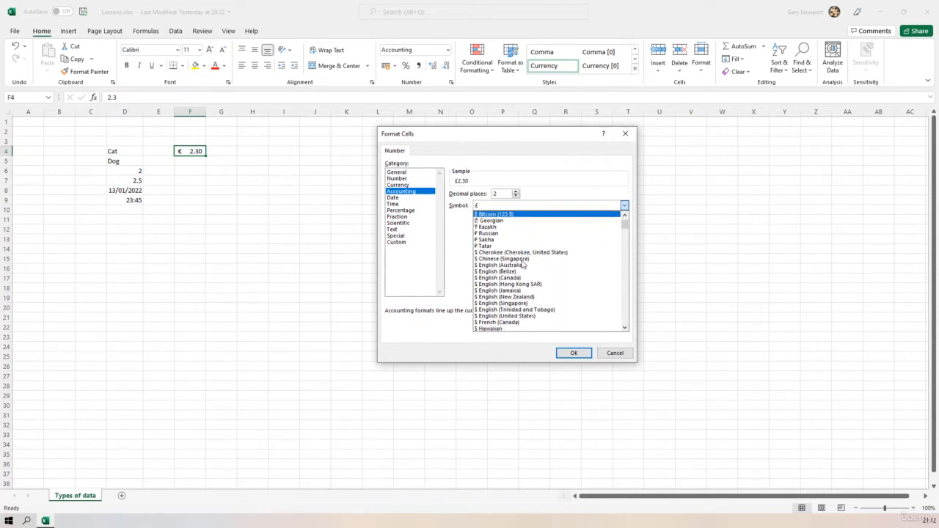
{"action": "left_click", "coordinate": [615, 354]}
{"action": "left_click", "coordinate": [615, 353]}
{"action": "left_click", "coordinate": [267, 259]}
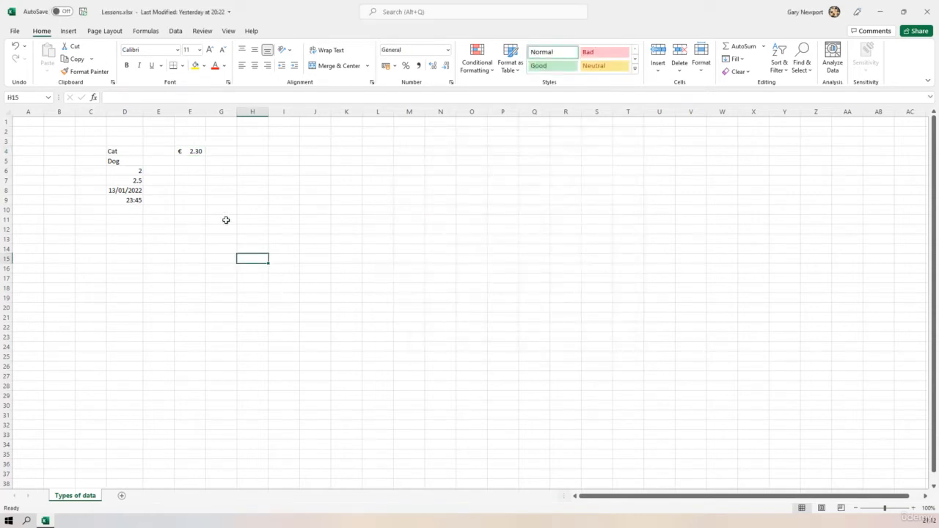
- Enter 4.5 in cell H4 and apply the default pound accounting format to it
{"action": "left_click", "coordinate": [258, 153]}
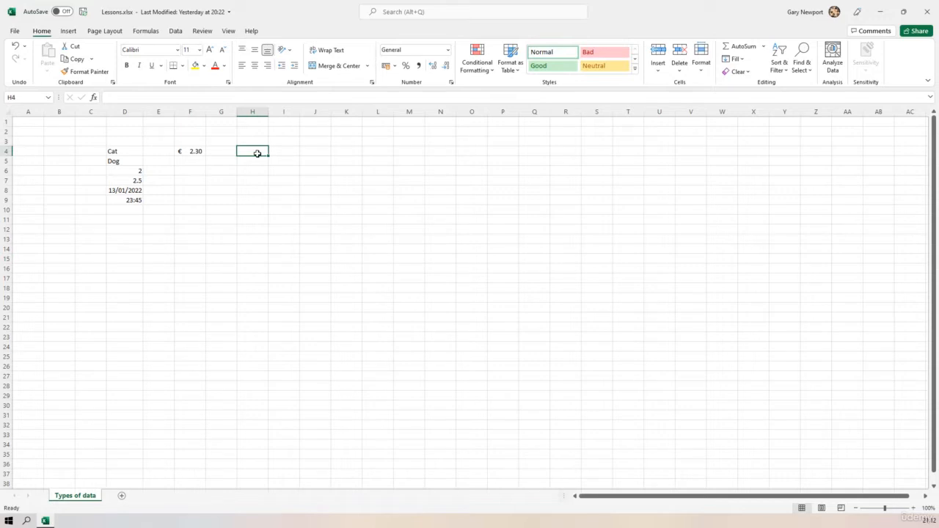
{"action": "type", "text": "4.5"}
{"action": "key", "text": "Return"}
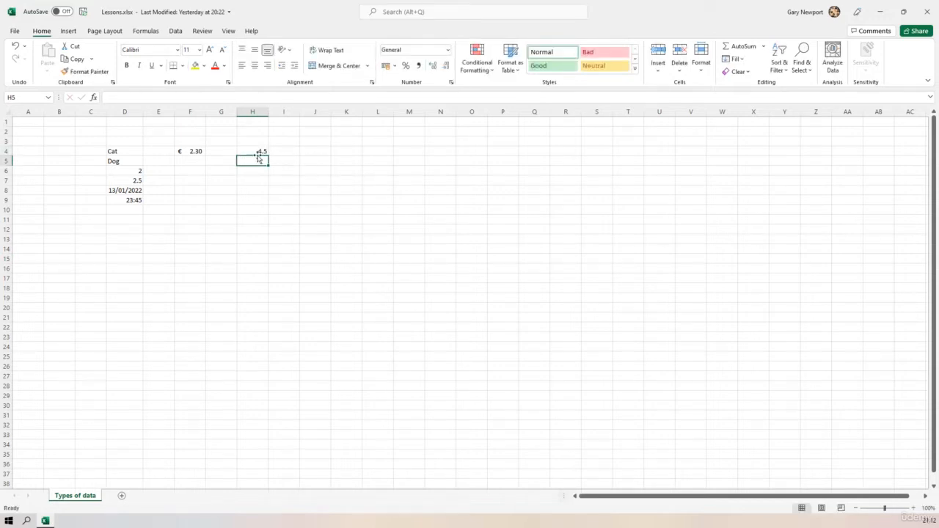
{"action": "left_click", "coordinate": [255, 152]}
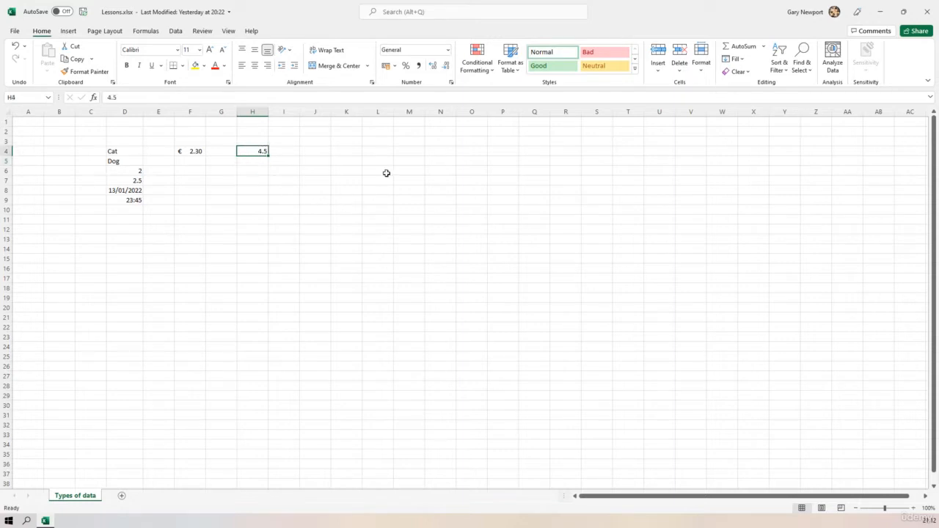
{"action": "left_click", "coordinate": [387, 68]}
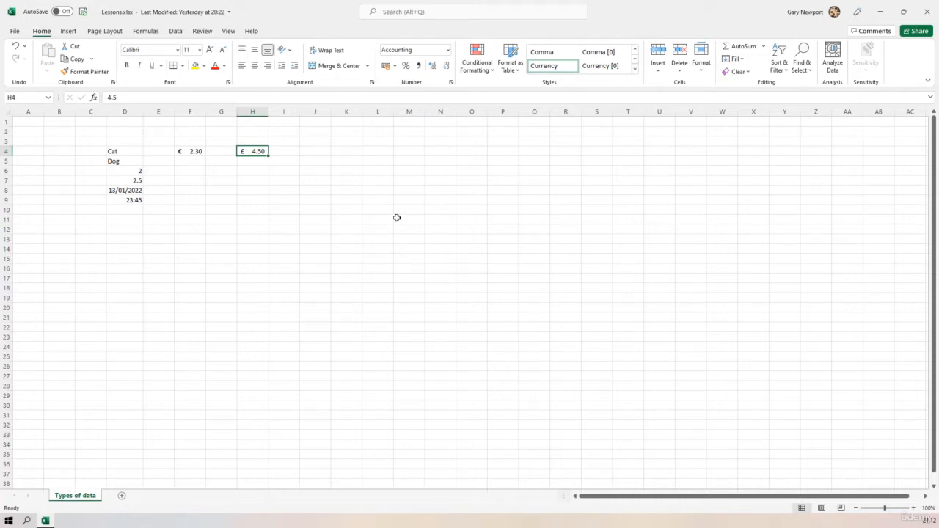
- Switch the accounting currency of H4 to US dollars and finally to € Euro (€ 123)
{"action": "left_click", "coordinate": [394, 68]}
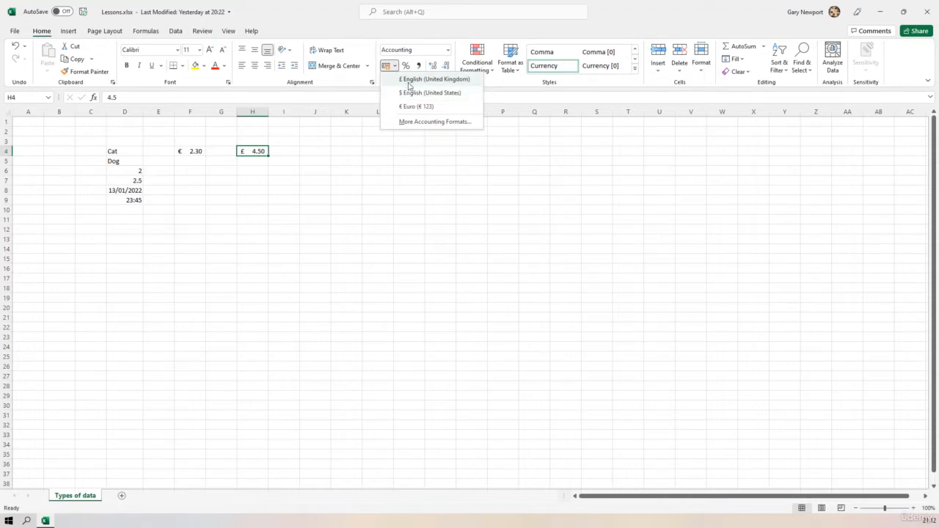
{"action": "left_click", "coordinate": [408, 94]}
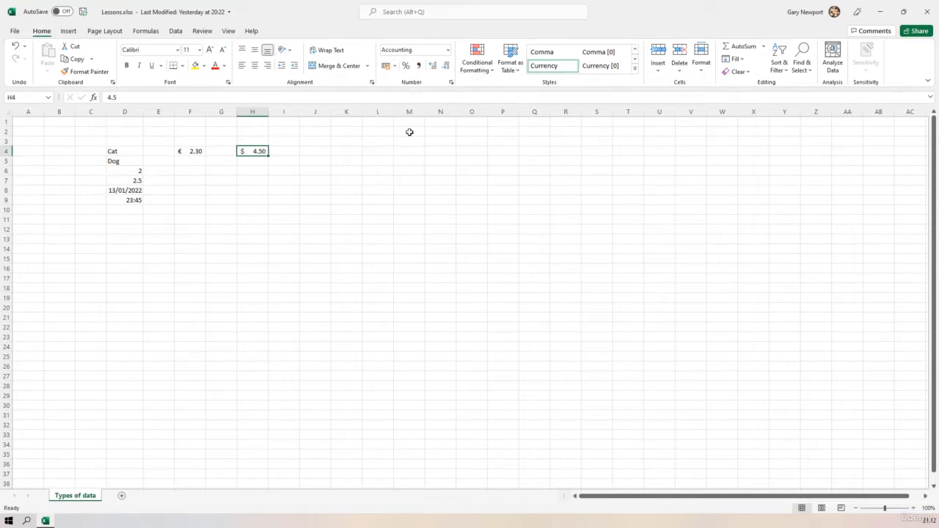
{"action": "left_click", "coordinate": [394, 68]}
{"action": "left_click", "coordinate": [406, 105]}
- Examine the full list of accounting currency symbols available for H4 without applying any of them
{"action": "left_click", "coordinate": [395, 67]}
{"action": "left_click", "coordinate": [411, 123]}
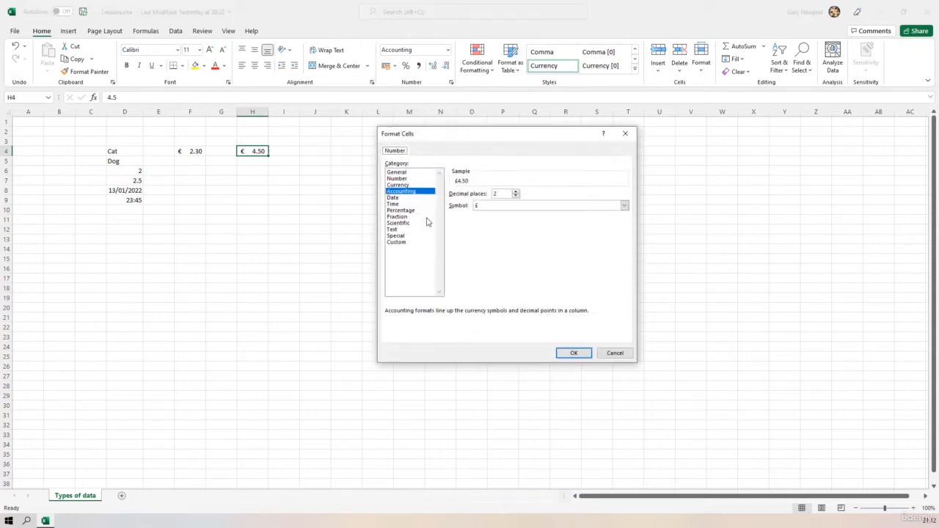
{"action": "left_click", "coordinate": [493, 206]}
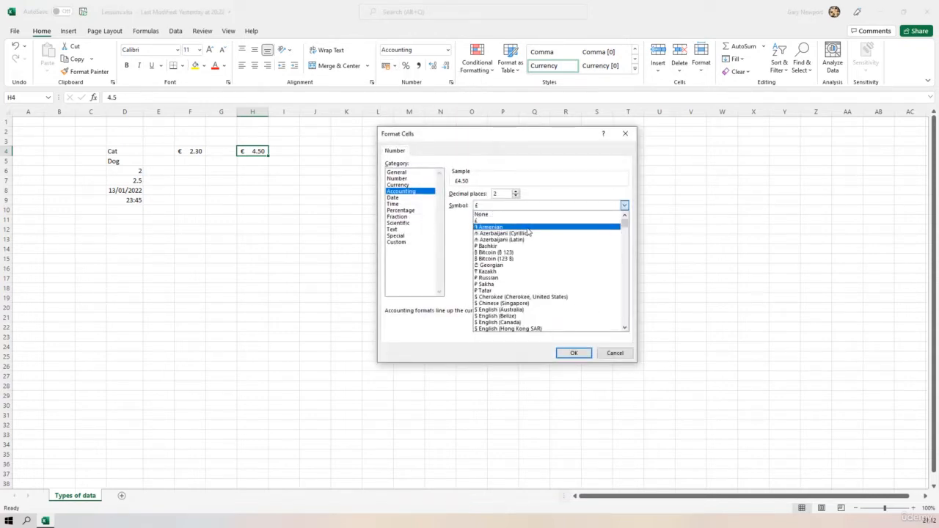
{"action": "left_click", "coordinate": [616, 353]}
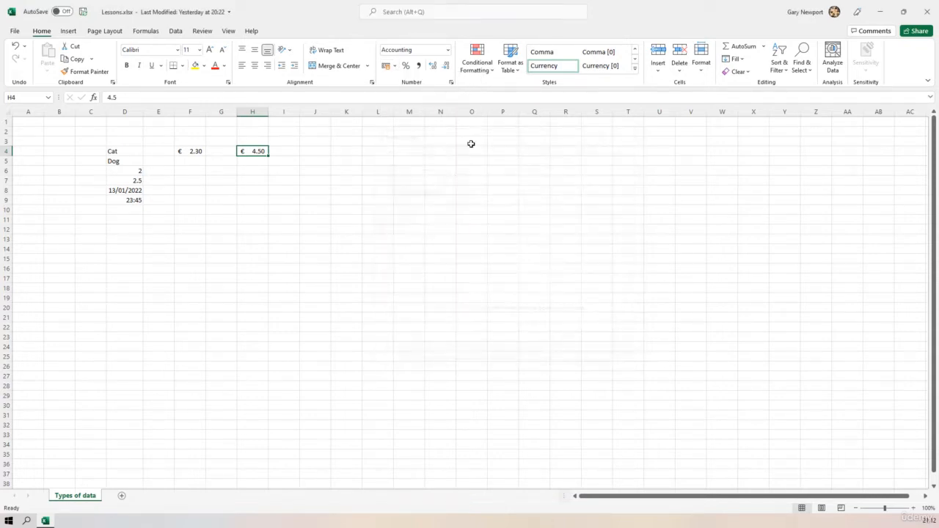
{"action": "left_click", "coordinate": [395, 66]}
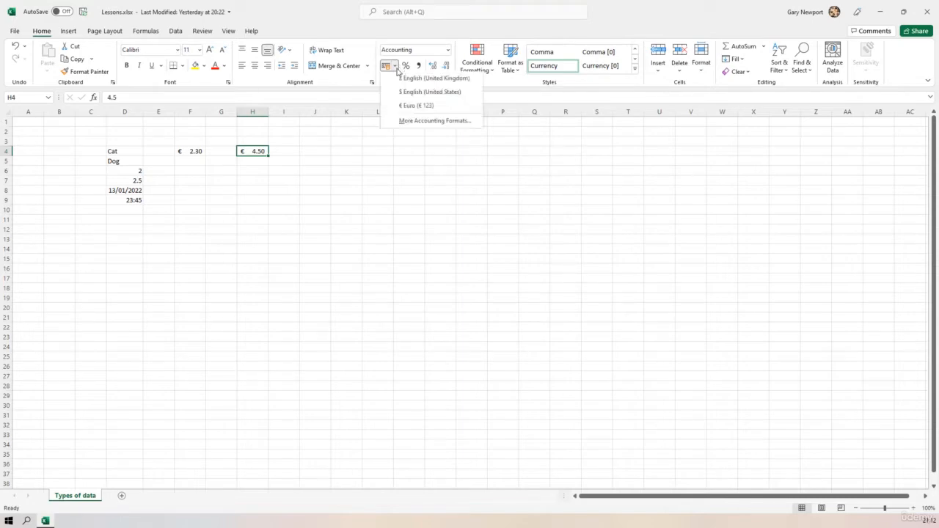
{"action": "left_click", "coordinate": [444, 123]}
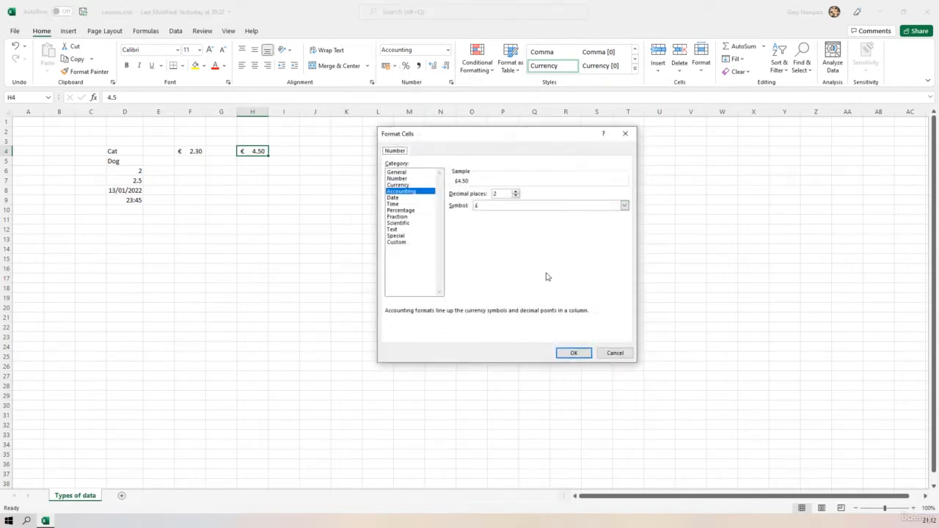
{"action": "left_click", "coordinate": [625, 206]}
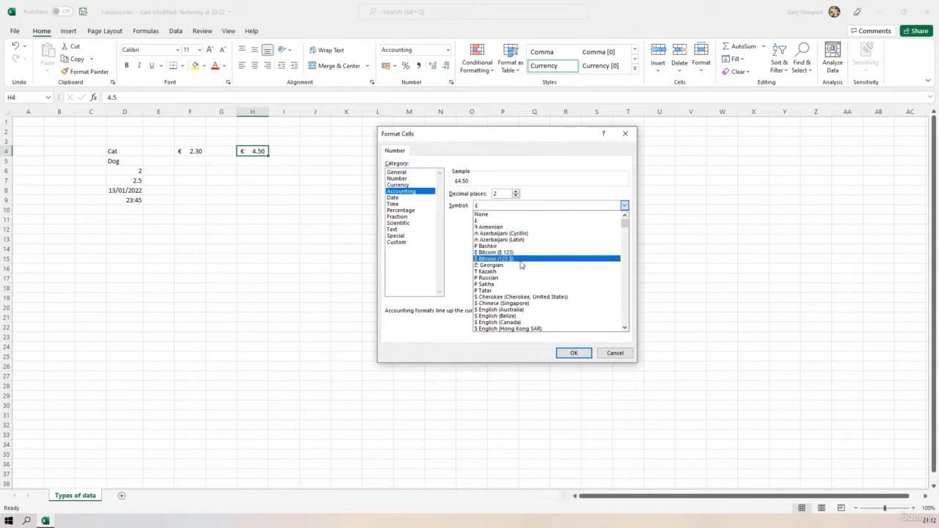
{"action": "scroll", "coordinate": [522, 268], "scroll_direction": "down", "scroll_amount": 3}
{"action": "scroll", "coordinate": [523, 271], "scroll_direction": "down", "scroll_amount": 6}
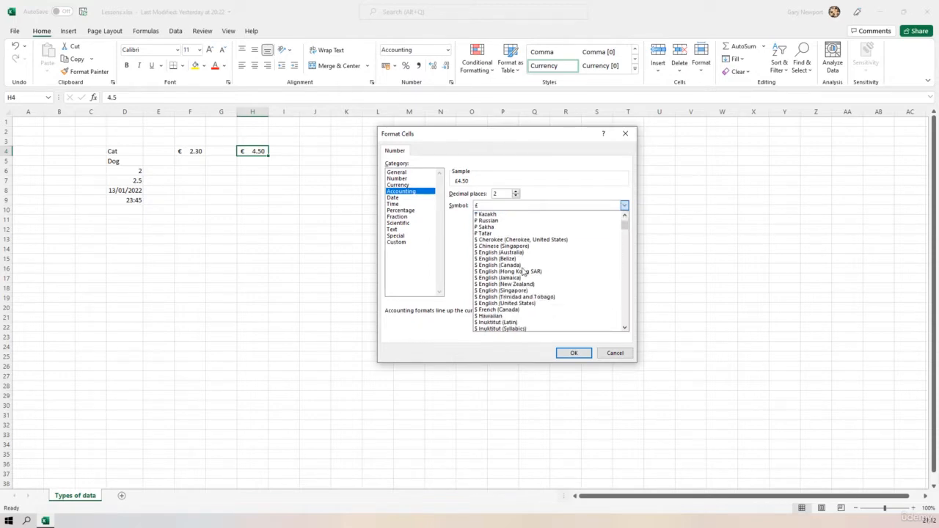
{"action": "scroll", "coordinate": [523, 271], "scroll_direction": "down", "scroll_amount": 5}
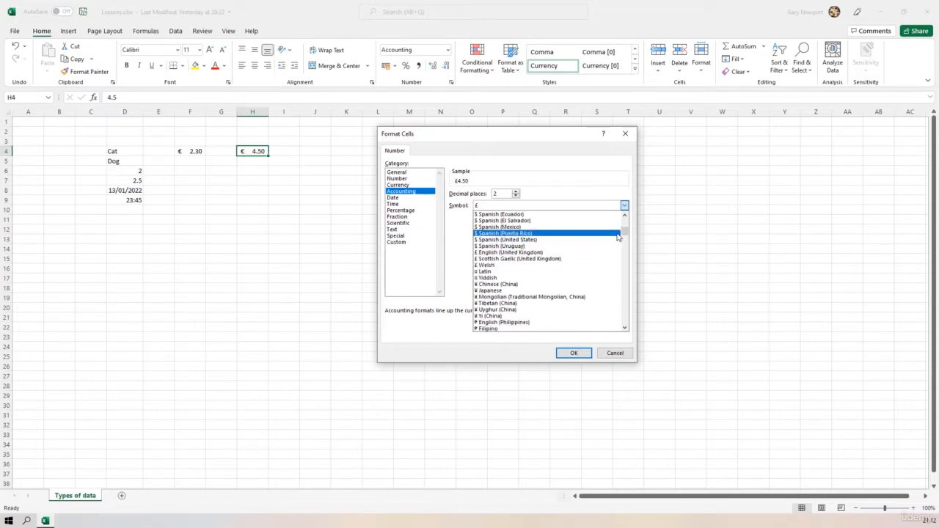
{"action": "left_click_drag", "start_coordinate": [625, 235], "coordinate": [625, 260]}
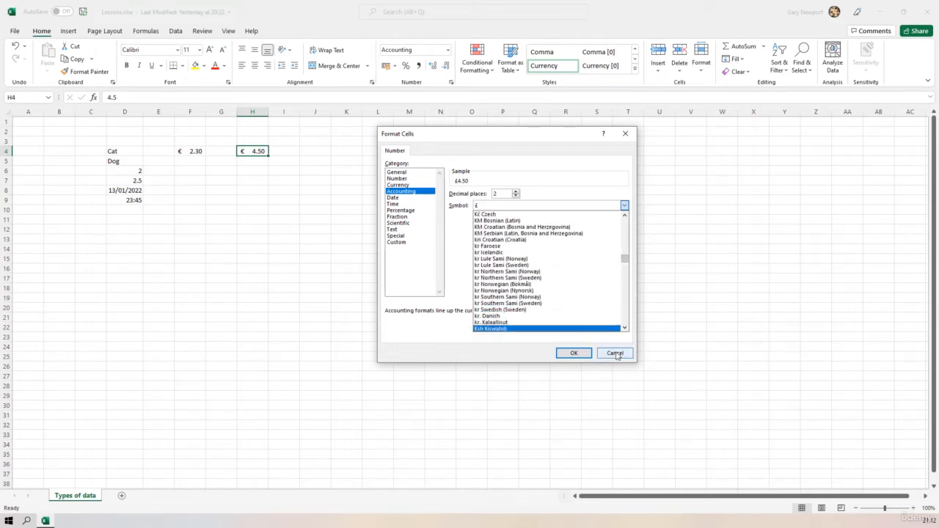
{"action": "left_click", "coordinate": [615, 353]}
{"action": "left_click", "coordinate": [253, 215]}
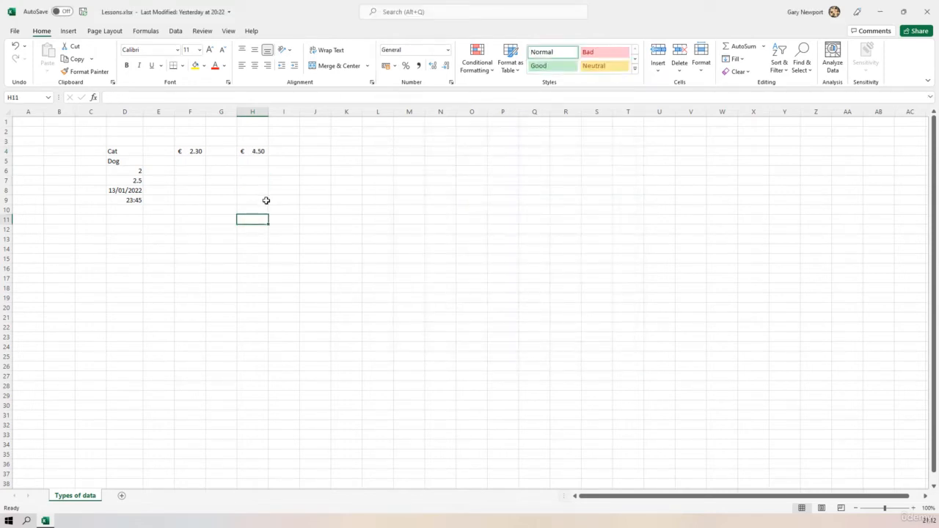
- Enter 0.5 in cell J4 and apply the percent style to it
{"action": "left_click", "coordinate": [257, 150]}
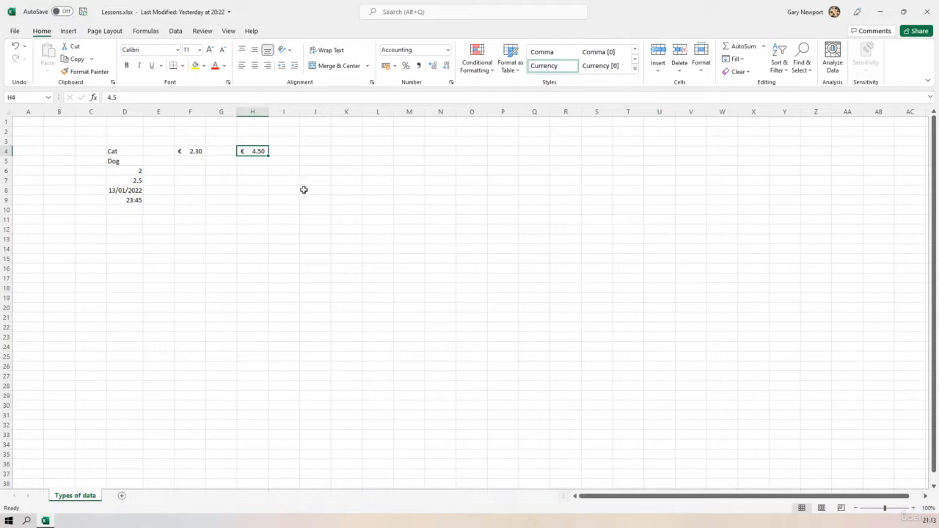
{"action": "left_click", "coordinate": [322, 151]}
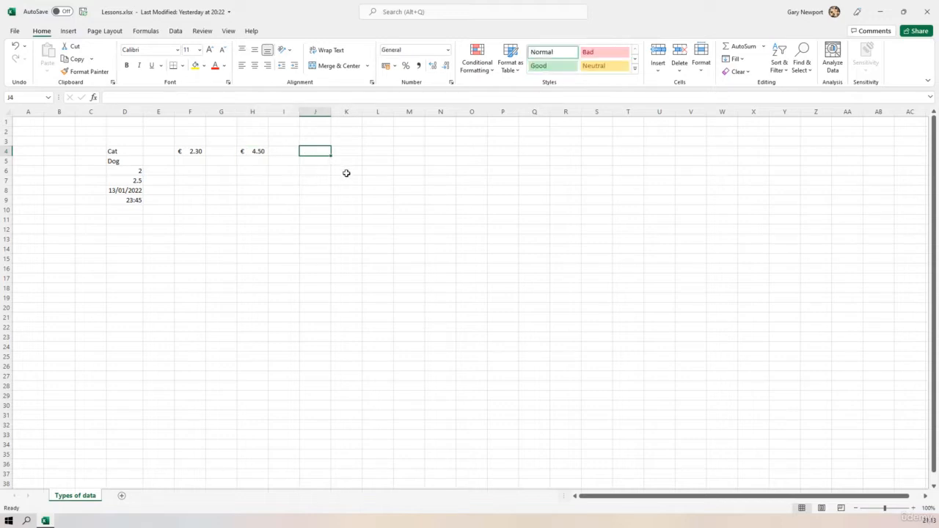
{"action": "type", "text": "0.5"}
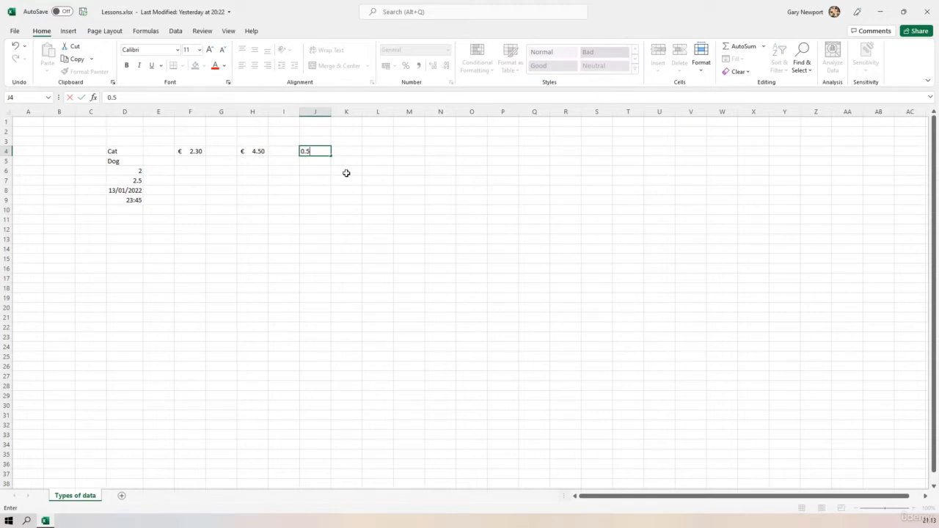
{"action": "key", "text": "Return"}
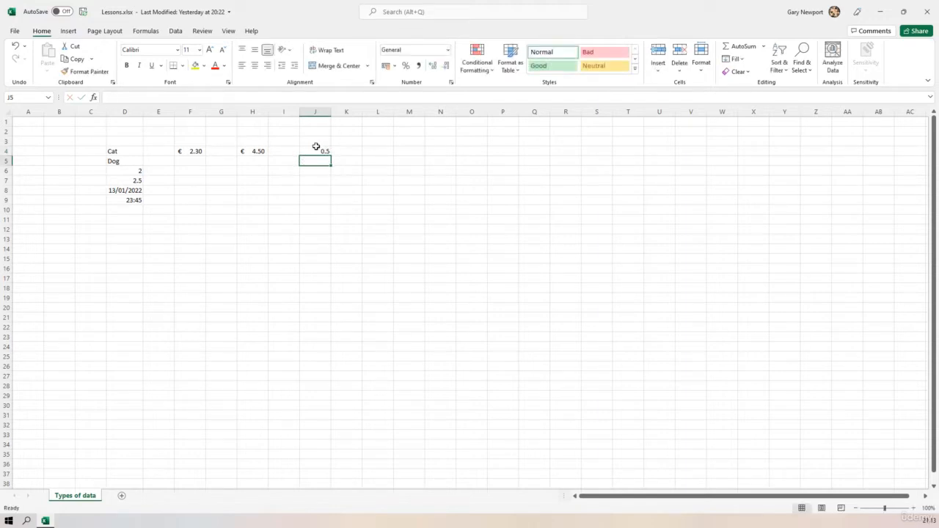
{"action": "left_click", "coordinate": [315, 151]}
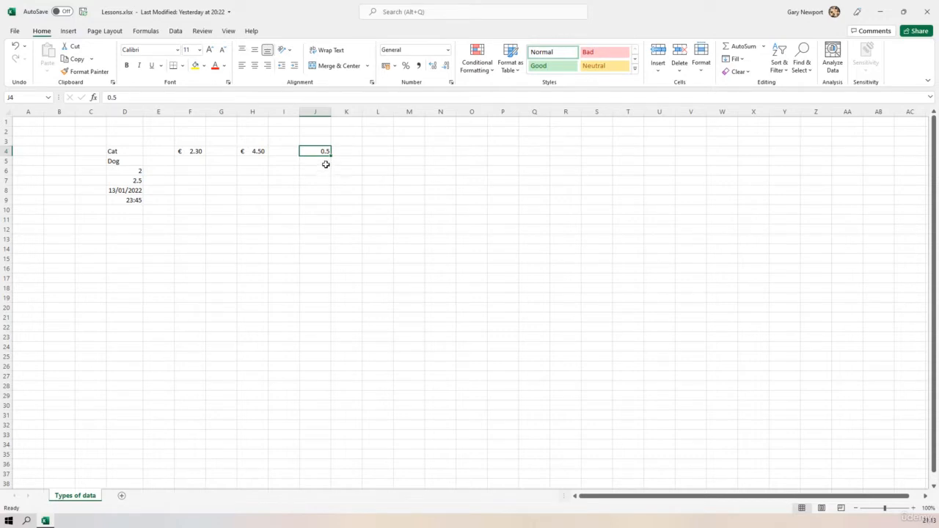
{"action": "left_click", "coordinate": [406, 67]}
- Enter 75% directly as a percentage value in cell J6
{"action": "left_click", "coordinate": [312, 171]}
{"action": "type", "text": "75"}
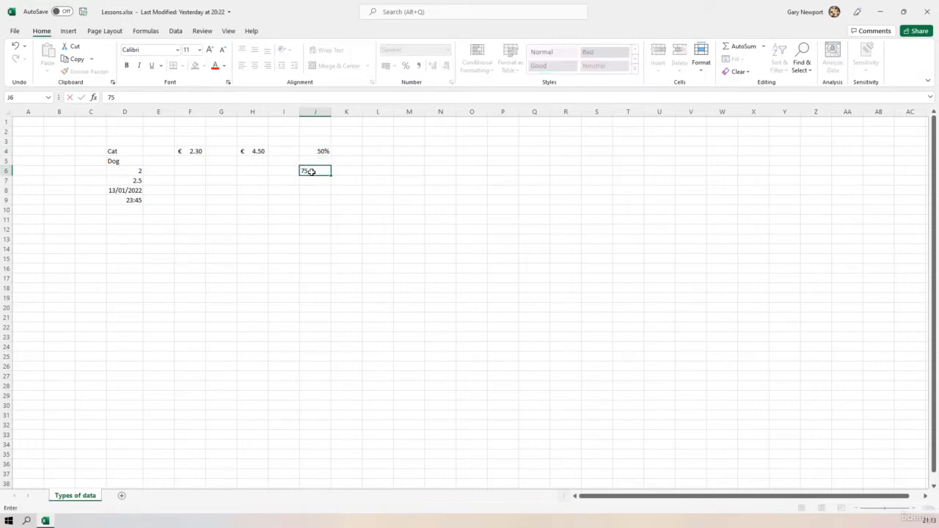
{"action": "type", "text": "%"}
{"action": "key", "text": "Return"}
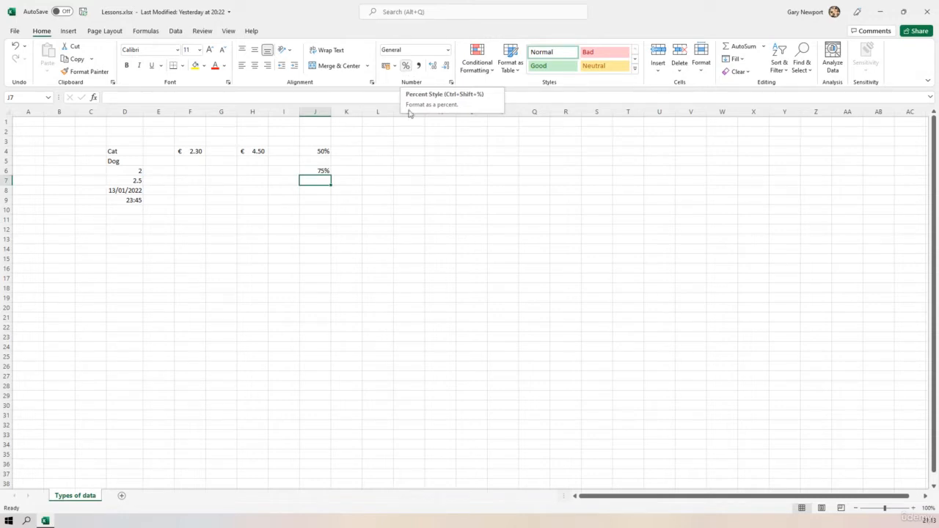
- Enter 12342343 in cell J9 and apply the comma style to it
{"action": "left_click", "coordinate": [323, 200]}
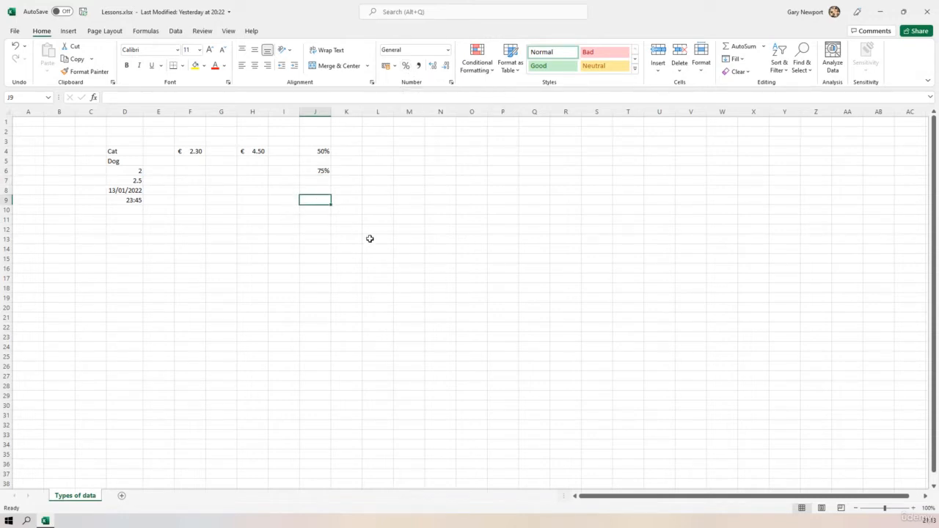
{"action": "type", "text": "12342343"}
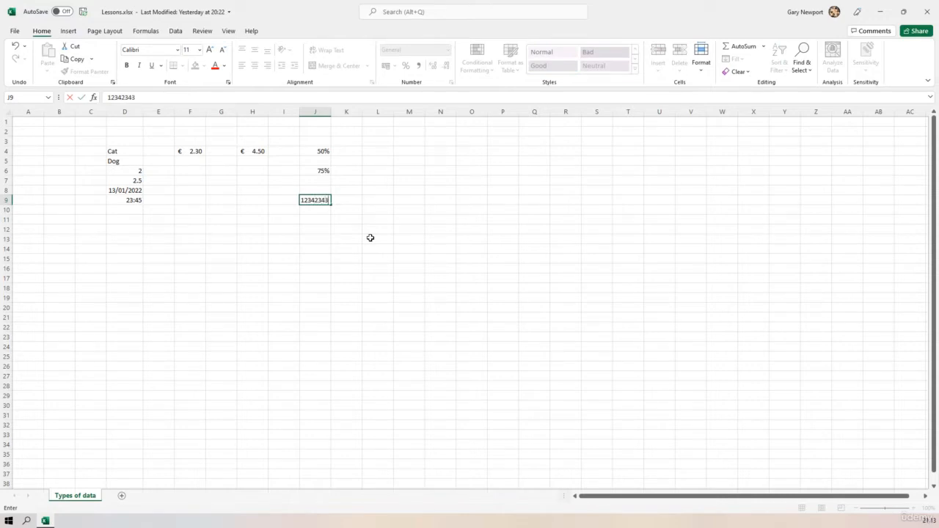
{"action": "left_click", "coordinate": [408, 258]}
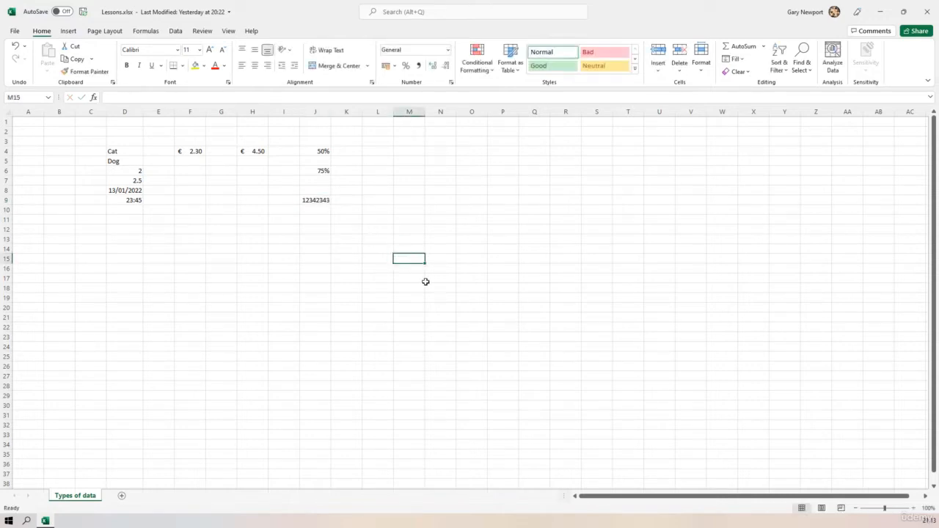
{"action": "left_click", "coordinate": [316, 201]}
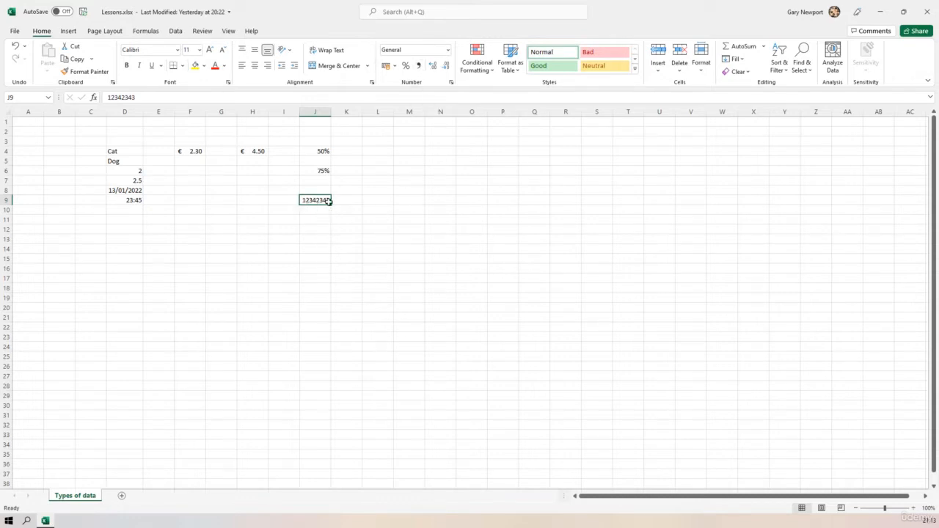
{"action": "left_click", "coordinate": [420, 67]}
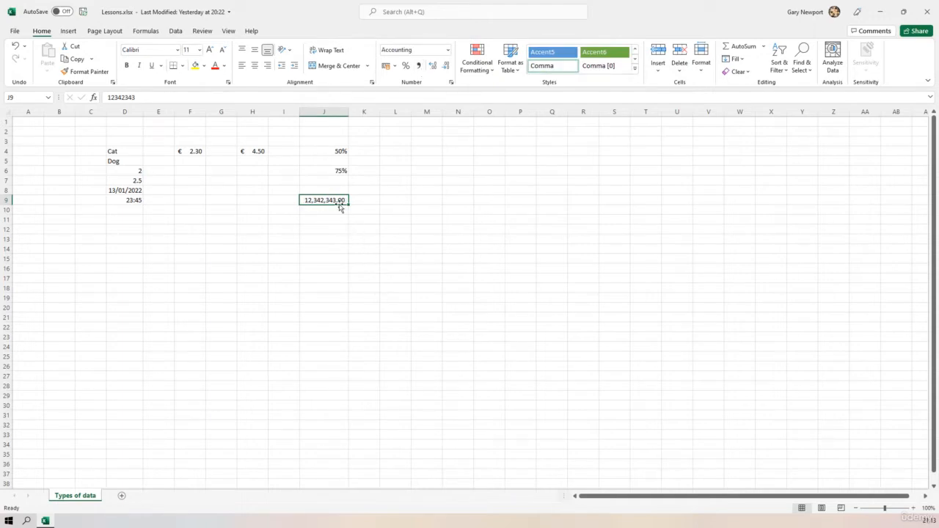
- Remove both decimal places from the value in J9 and restore the two decimals
{"action": "left_click", "coordinate": [445, 66]}
{"action": "left_click", "coordinate": [445, 66]}
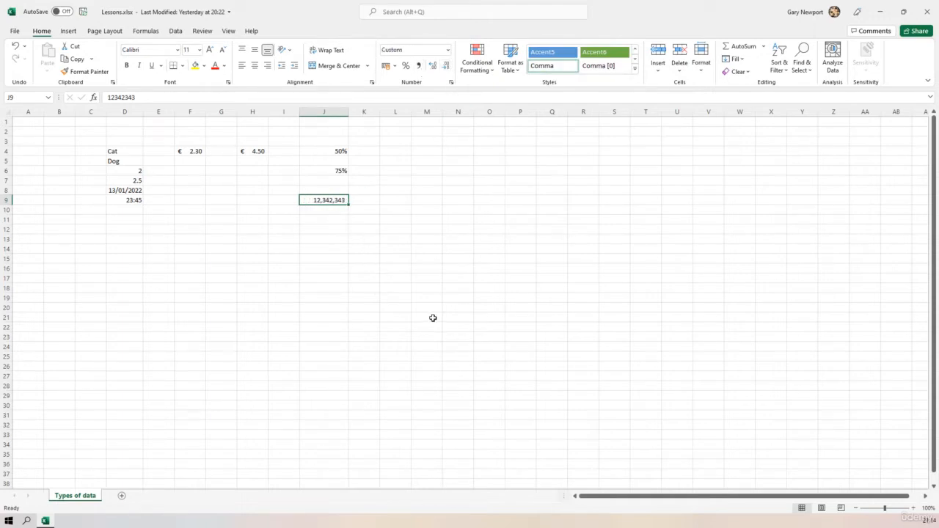
{"action": "left_click", "coordinate": [433, 66]}
{"action": "left_click", "coordinate": [433, 65]}
{"action": "left_click", "coordinate": [325, 219]}
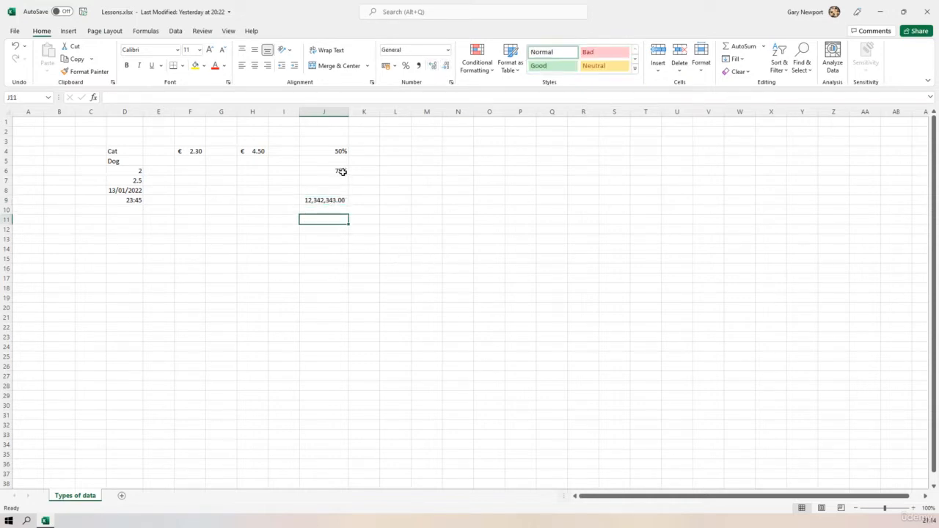
{"action": "left_click", "coordinate": [328, 200]}
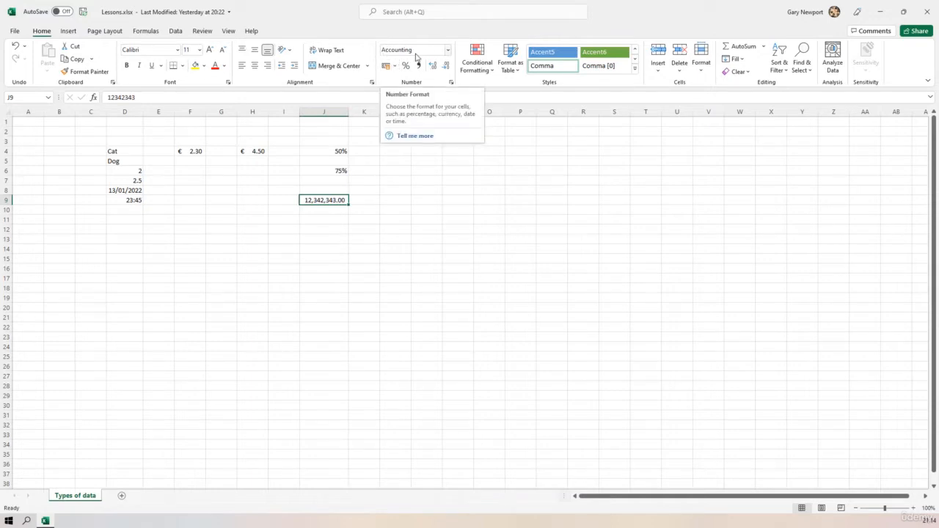
- View the number formats available for cell O6 and enter the date 13/01/2022 in it
{"action": "left_click", "coordinate": [488, 171]}
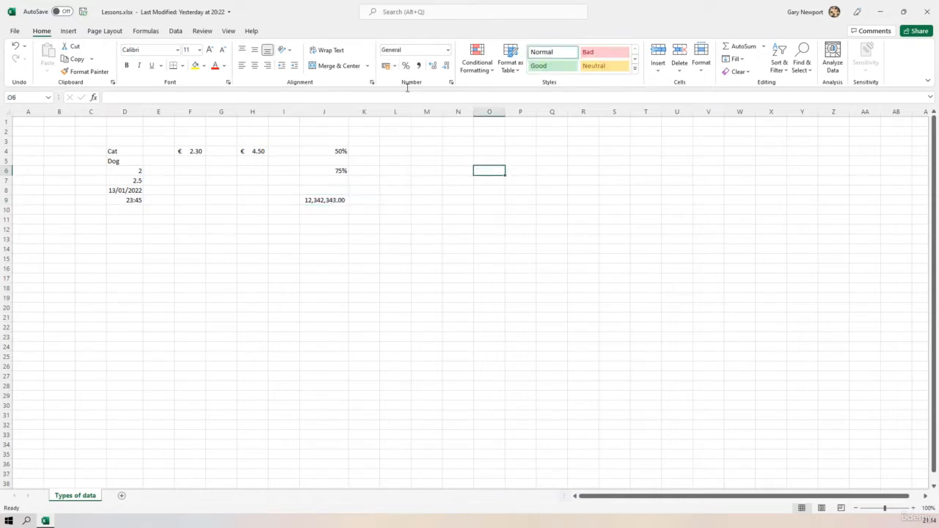
{"action": "left_click", "coordinate": [447, 50]}
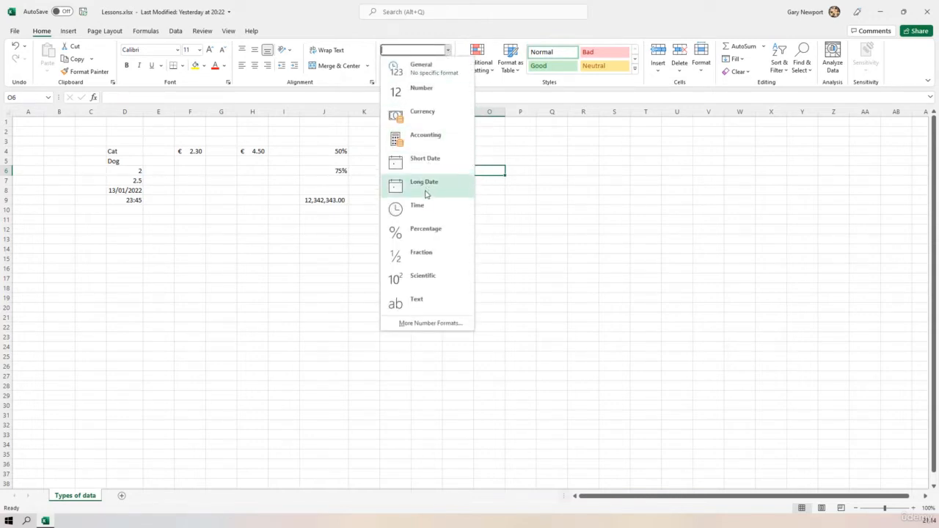
{"action": "left_click", "coordinate": [500, 193]}
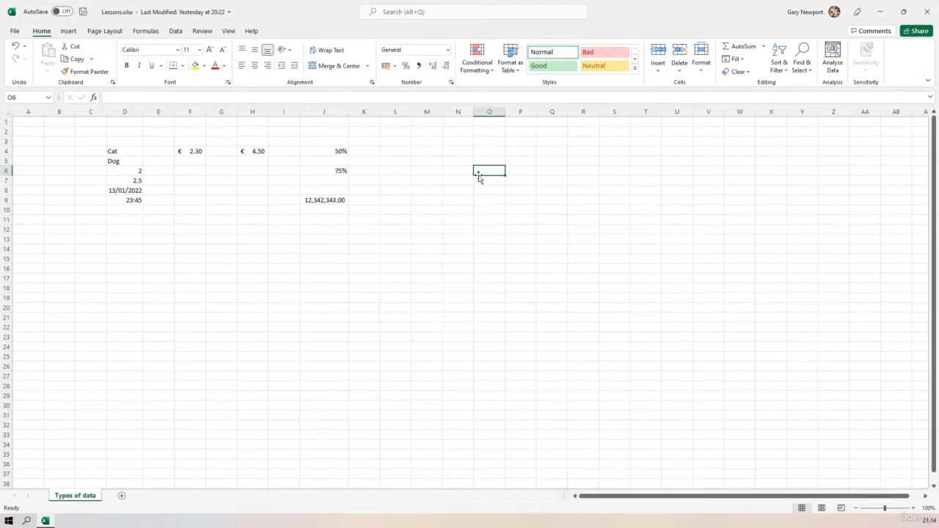
{"action": "type", "text": "13"}
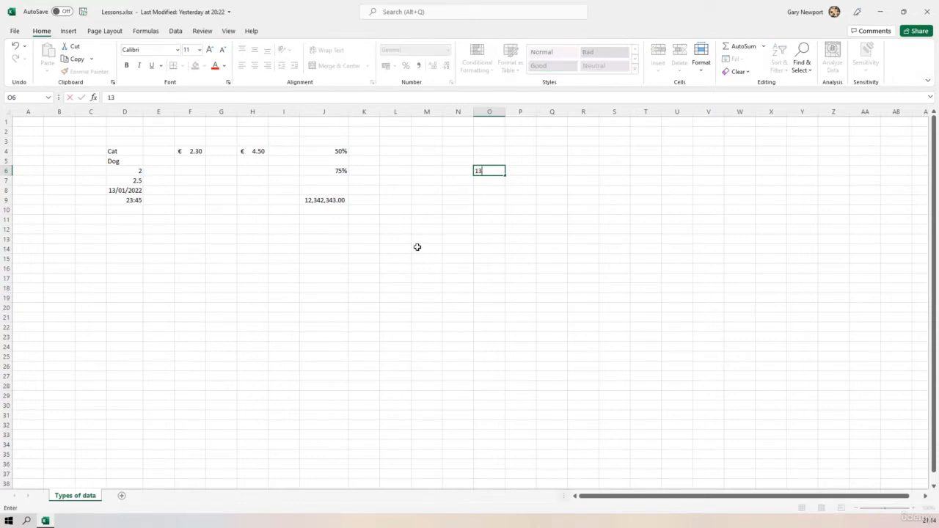
{"action": "type", "text": "/01/2022"}
{"action": "key", "text": "Return"}
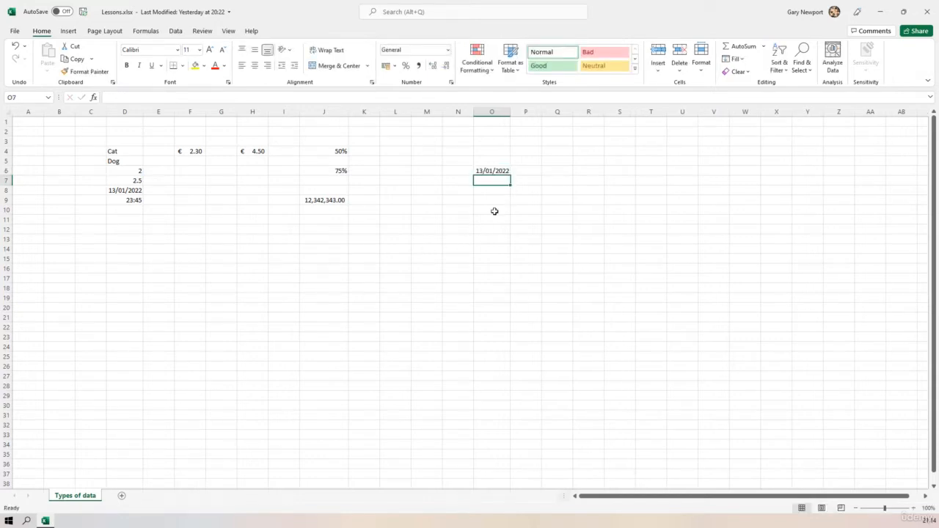
- Switch the date in O6 to the Long Date format and back to Short Date
{"action": "left_click", "coordinate": [499, 171]}
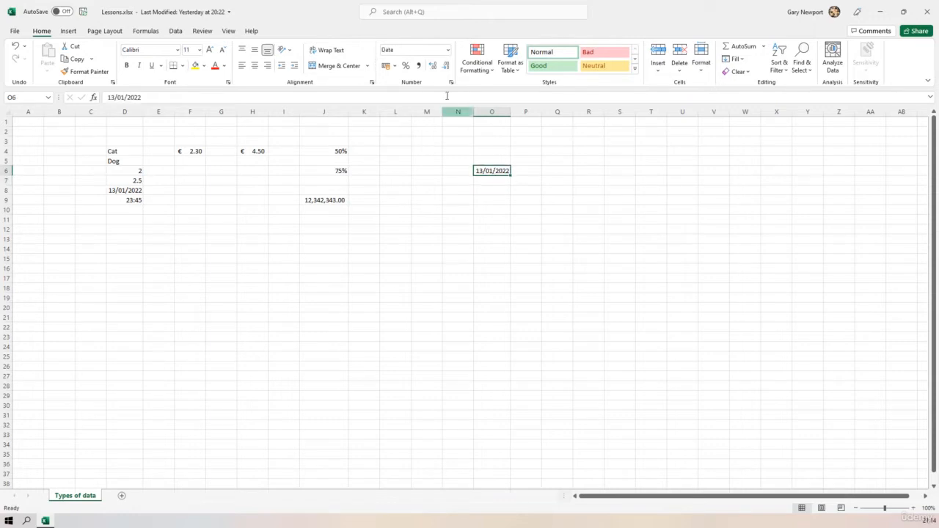
{"action": "left_click", "coordinate": [447, 49]}
{"action": "left_click", "coordinate": [564, 123]}
{"action": "left_click", "coordinate": [448, 50]}
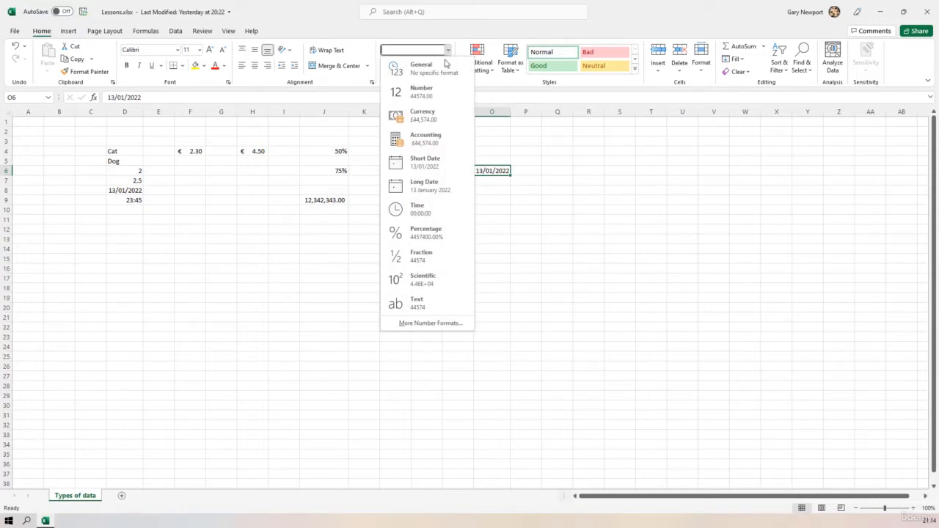
{"action": "left_click", "coordinate": [423, 186]}
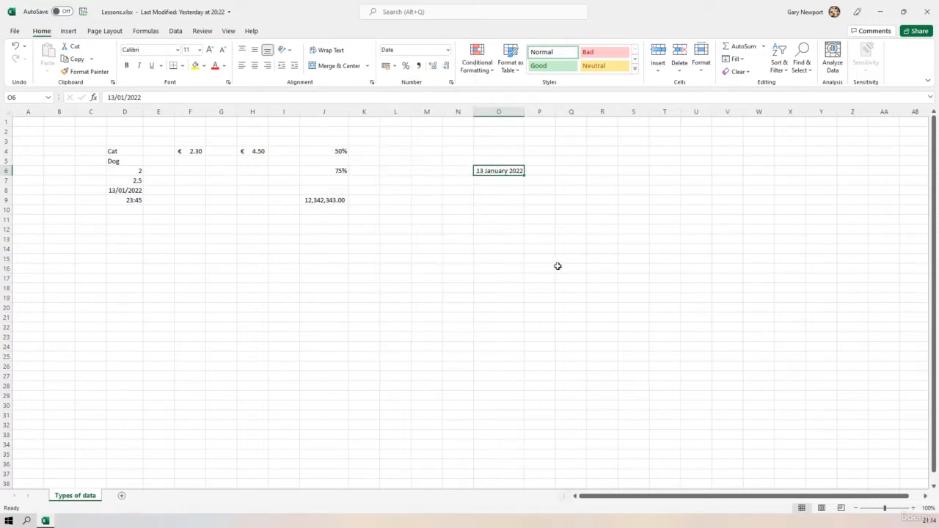
{"action": "left_click", "coordinate": [448, 50]}
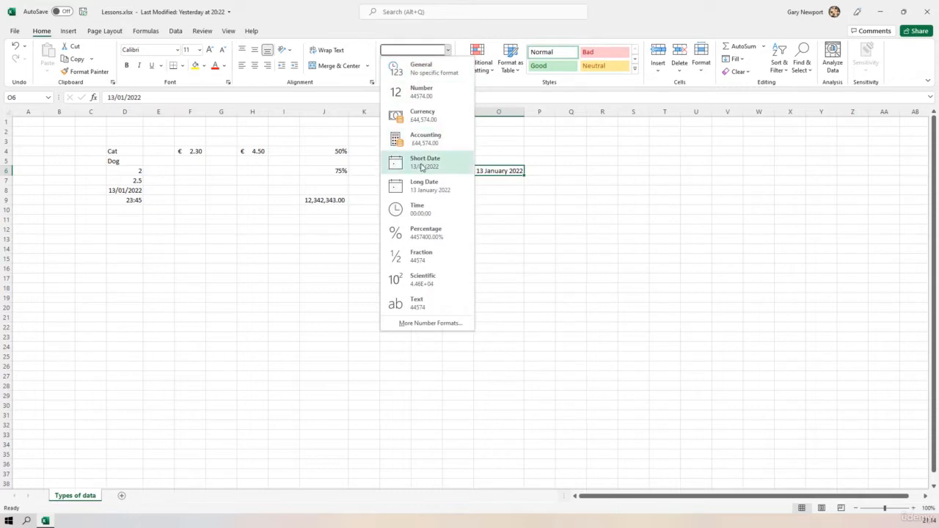
{"action": "left_click", "coordinate": [422, 167]}
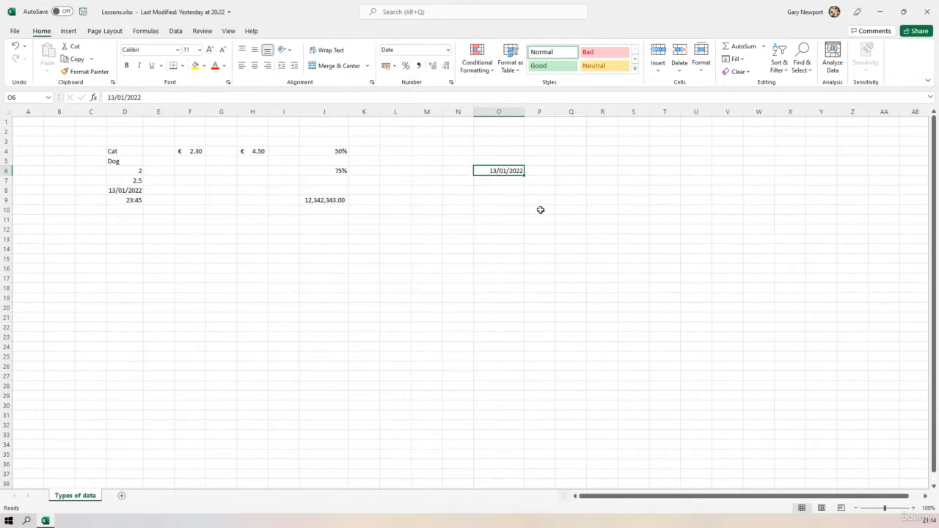
{"action": "left_click", "coordinate": [567, 170]}
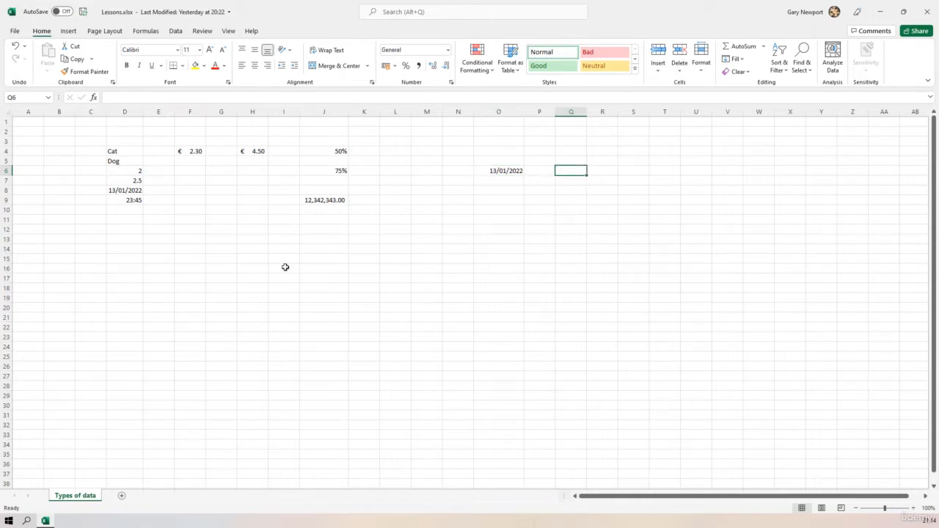
{"action": "left_click", "coordinate": [448, 50]}
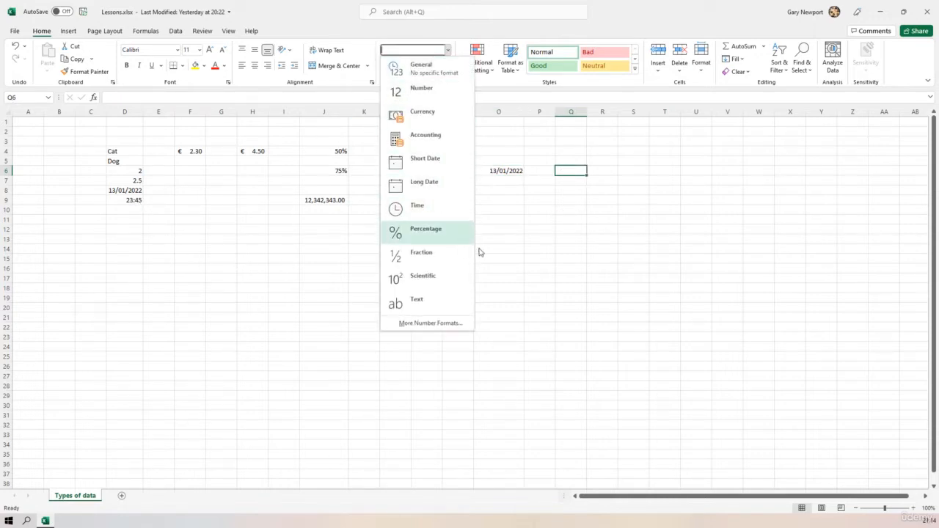
{"action": "left_click", "coordinate": [330, 233]}
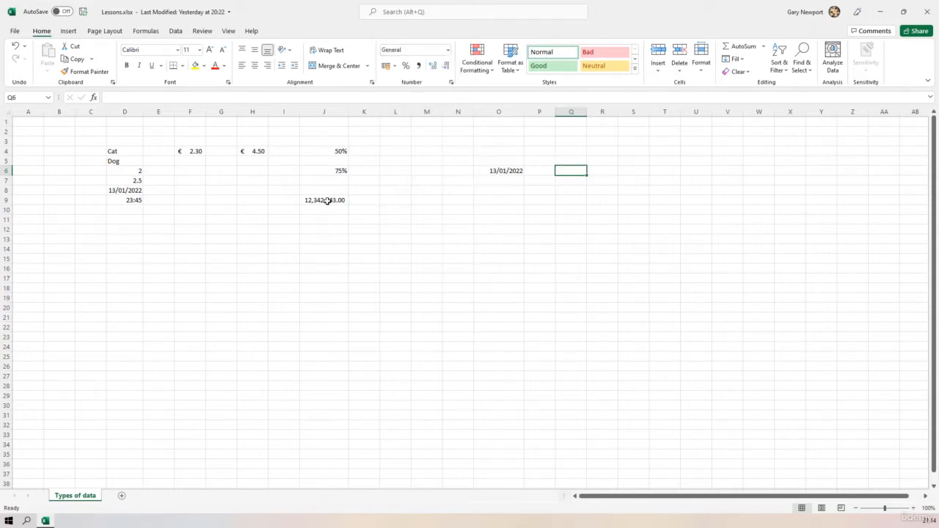
- Apply the Scientific number format to the value in J9
{"action": "left_click", "coordinate": [327, 200]}
{"action": "left_click", "coordinate": [448, 50]}
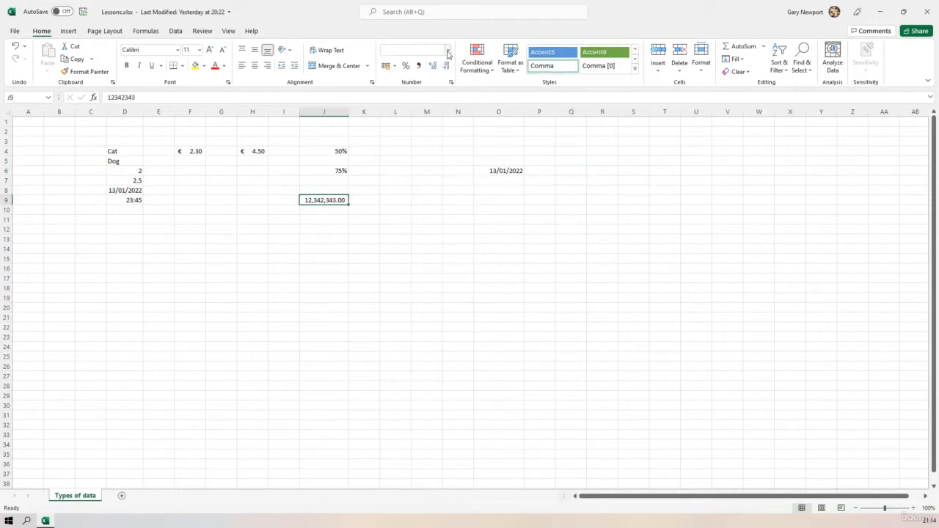
{"action": "left_click", "coordinate": [421, 283]}
- Enter 0.5 in cell M4 and apply the Fraction number format to it
{"action": "left_click", "coordinate": [425, 151]}
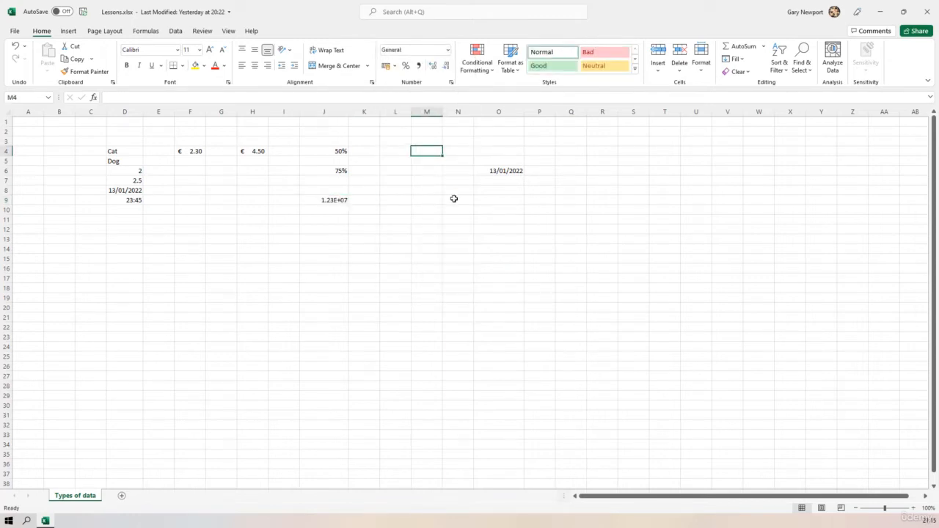
{"action": "type", "text": "0.5"}
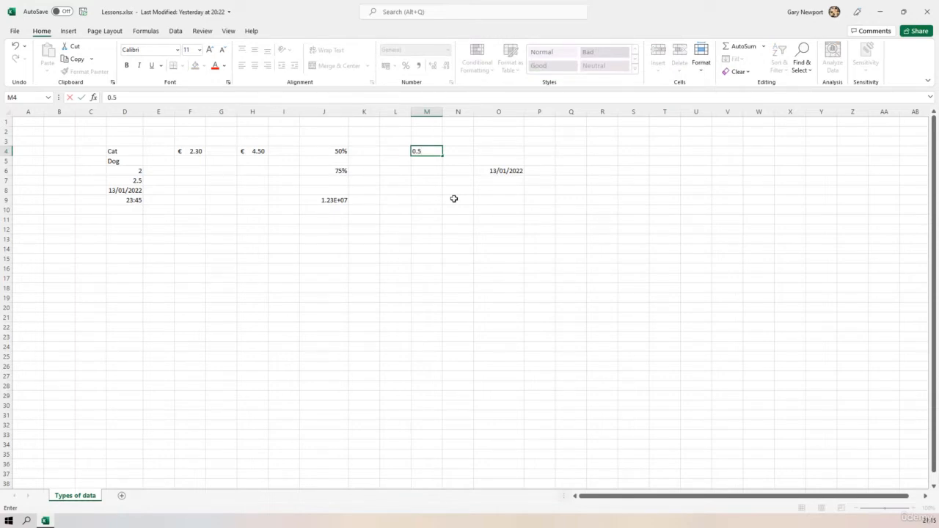
{"action": "key", "text": "Return"}
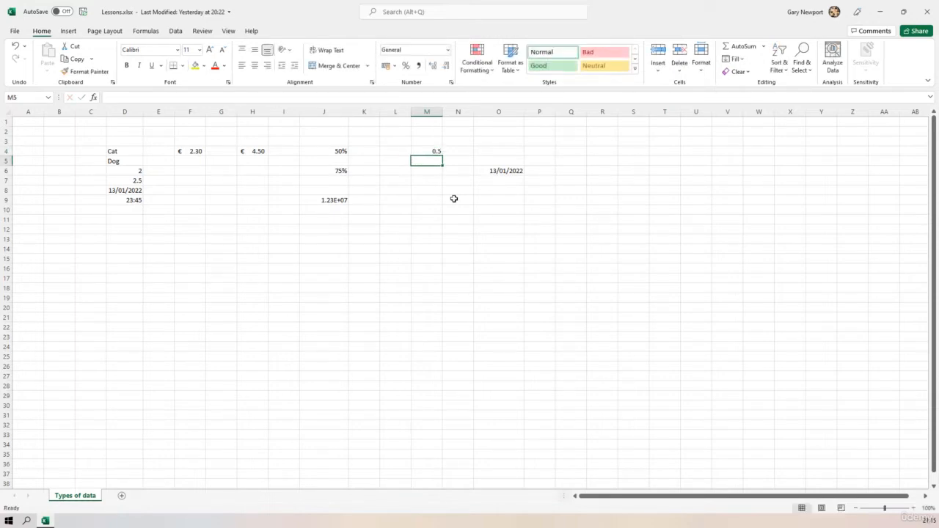
{"action": "left_click", "coordinate": [432, 150]}
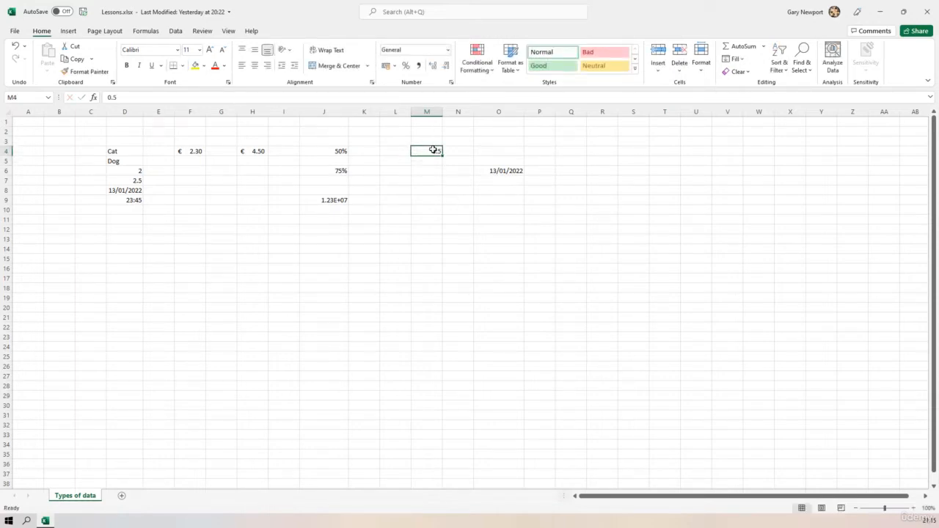
{"action": "left_click", "coordinate": [447, 53]}
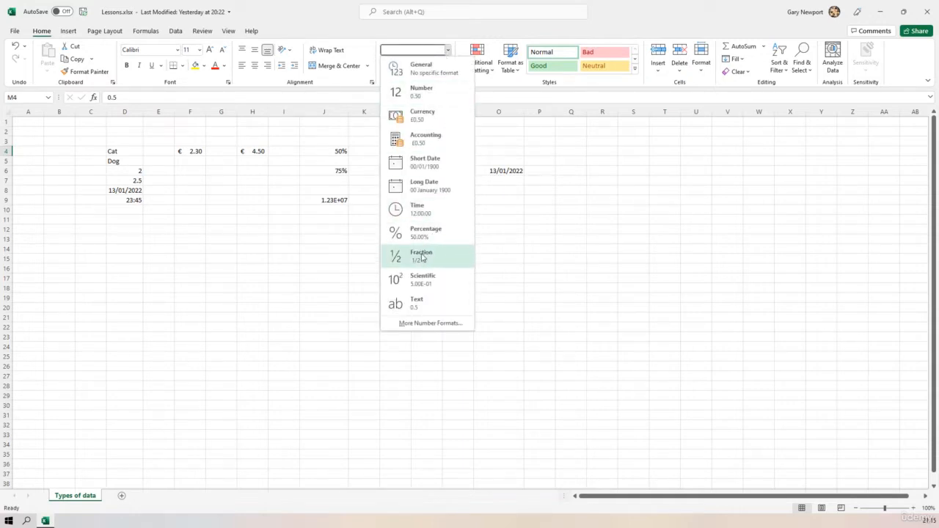
{"action": "left_click", "coordinate": [429, 255]}
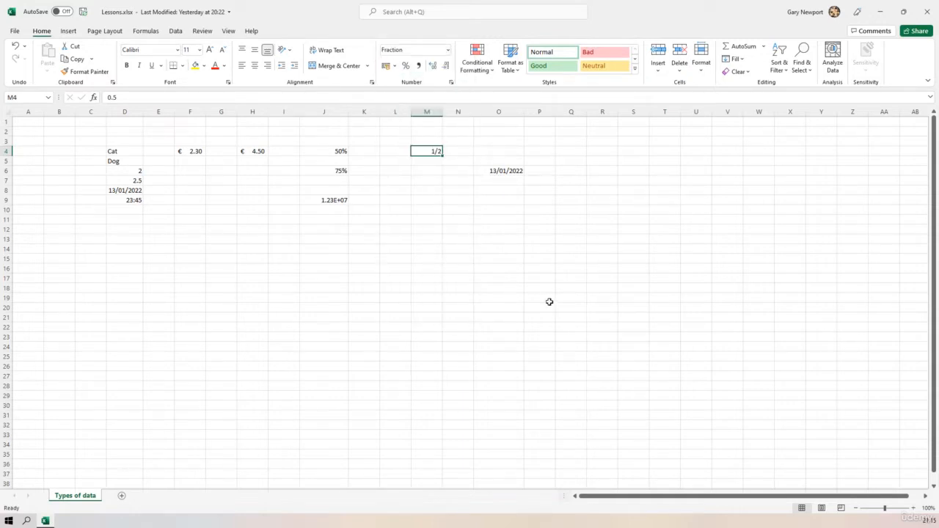
{"action": "left_click", "coordinate": [434, 171]}
{"action": "left_click", "coordinate": [448, 50]}
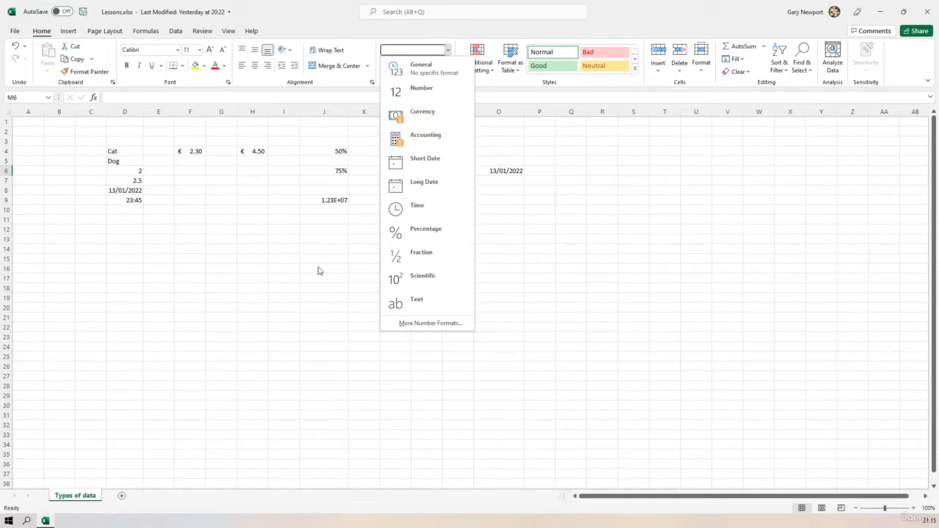
{"action": "left_click", "coordinate": [285, 262]}
{"action": "left_click", "coordinate": [434, 250]}
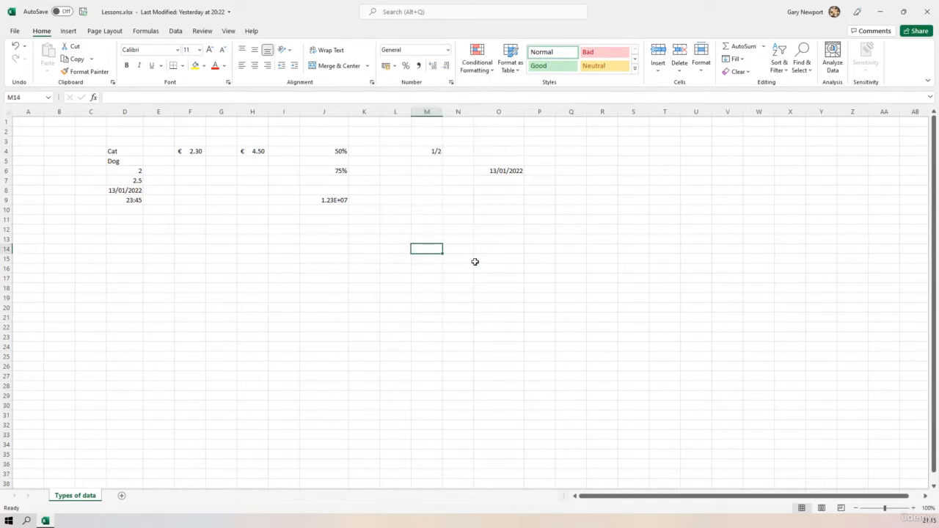
{"action": "left_click", "coordinate": [449, 50]}
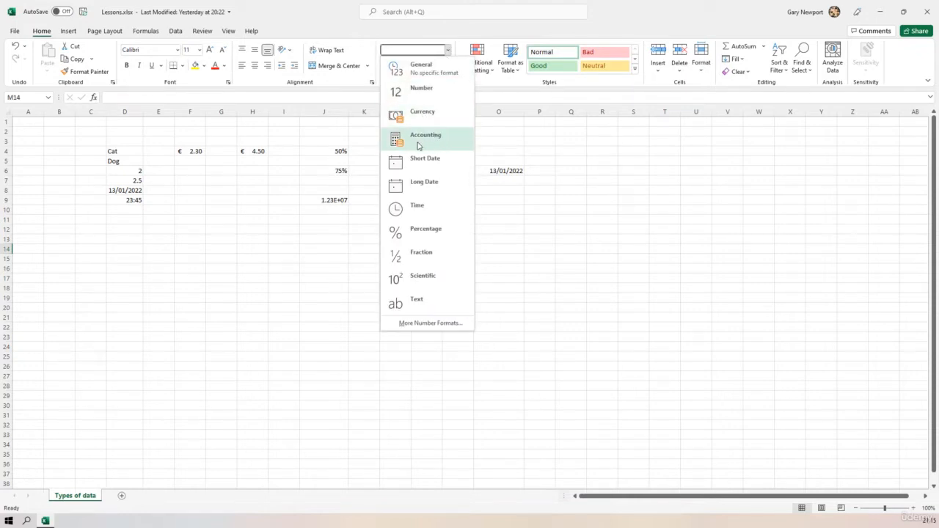
{"action": "left_click", "coordinate": [574, 143]}
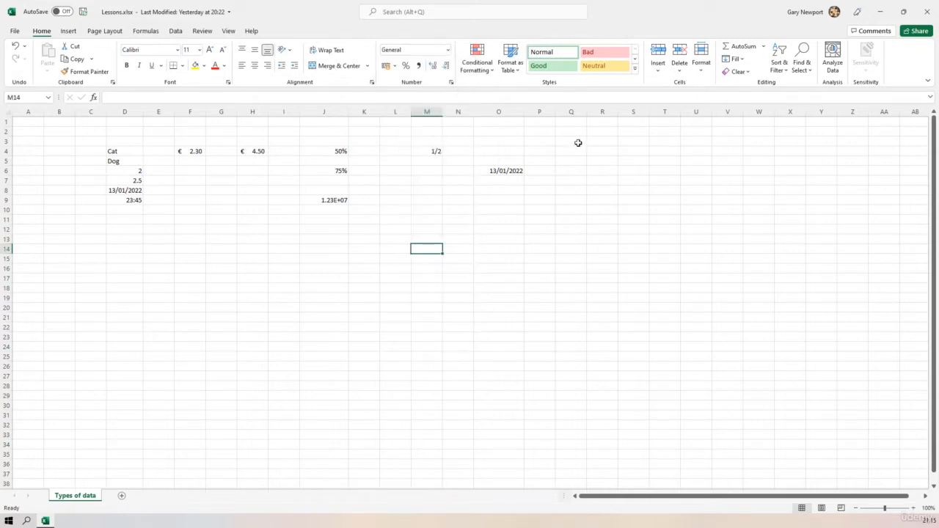
- Enter the values 1234.54, 1234.32 and 6757.3 in cells Q3 to Q5
{"action": "left_click", "coordinate": [579, 142]}
{"action": "type", "text": "1234.54"}
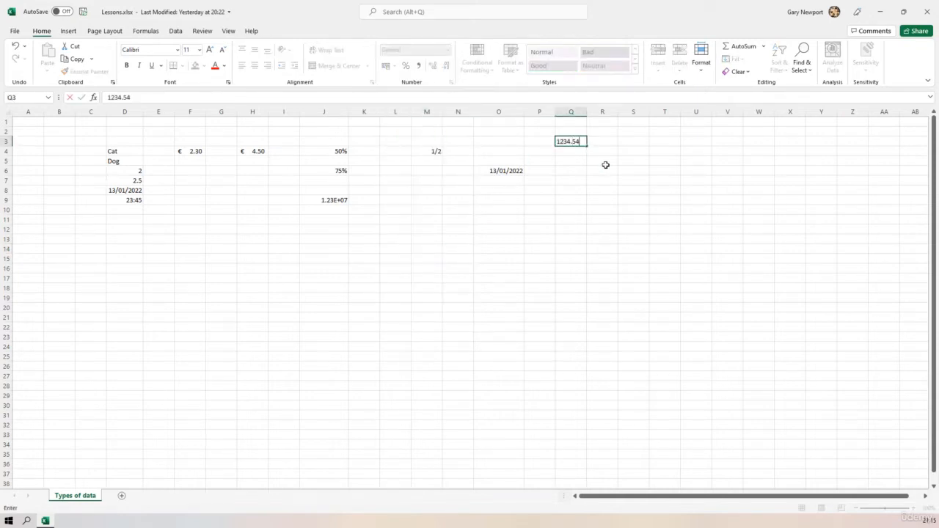
{"action": "key", "text": "Return"}
{"action": "type", "text": "1234."}
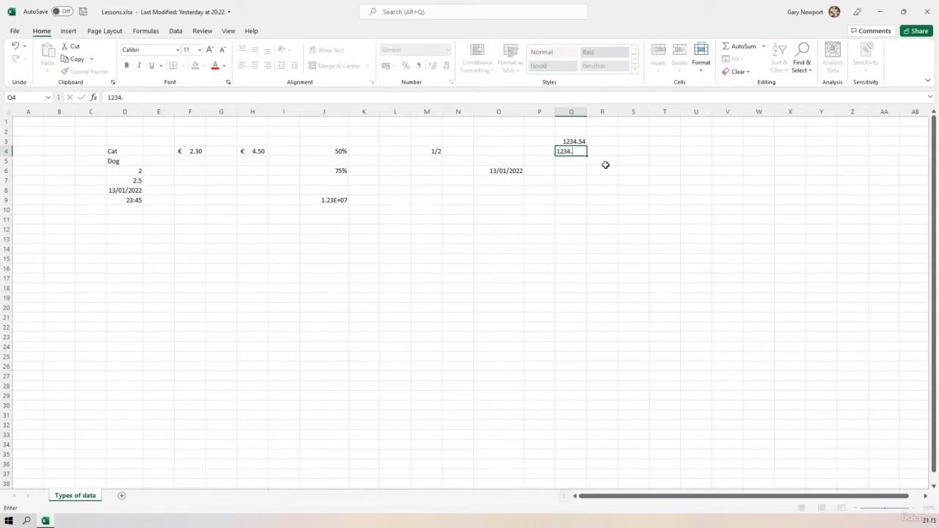
{"action": "type", "text": "32"}
{"action": "key", "text": "Return"}
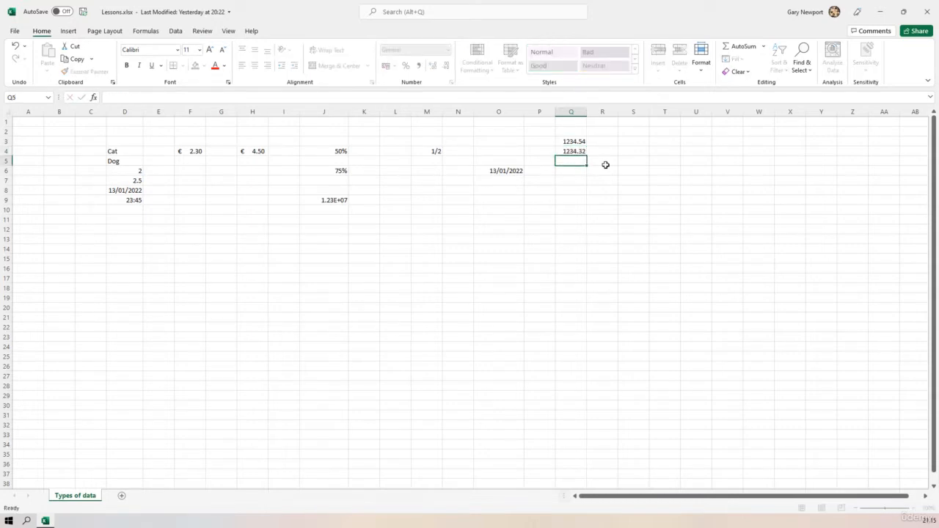
{"action": "type", "text": "6757.3"}
{"action": "key", "text": "Return"}
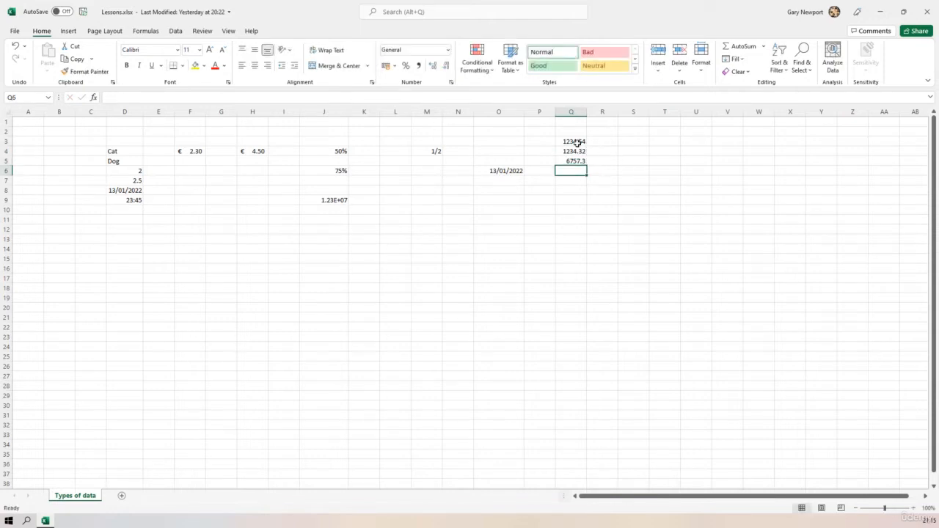
- Apply the Currency number format to Q3:Q5 and widen column Q
{"action": "left_click_drag", "start_coordinate": [578, 141], "coordinate": [577, 160]}
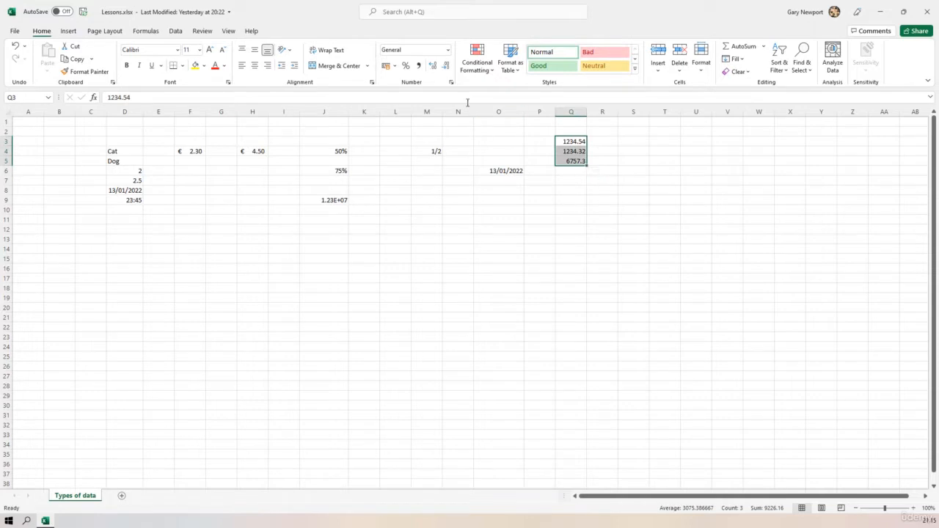
{"action": "left_click", "coordinate": [448, 50]}
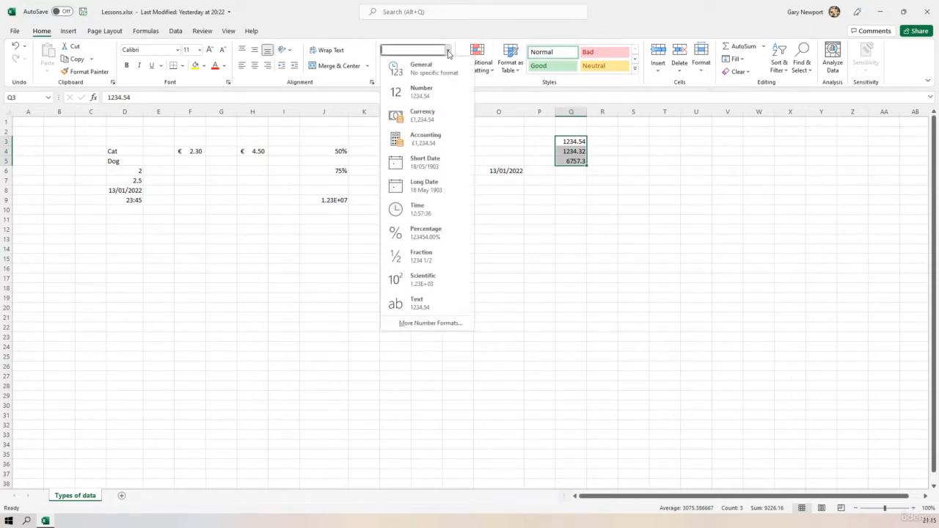
{"action": "left_click", "coordinate": [424, 115]}
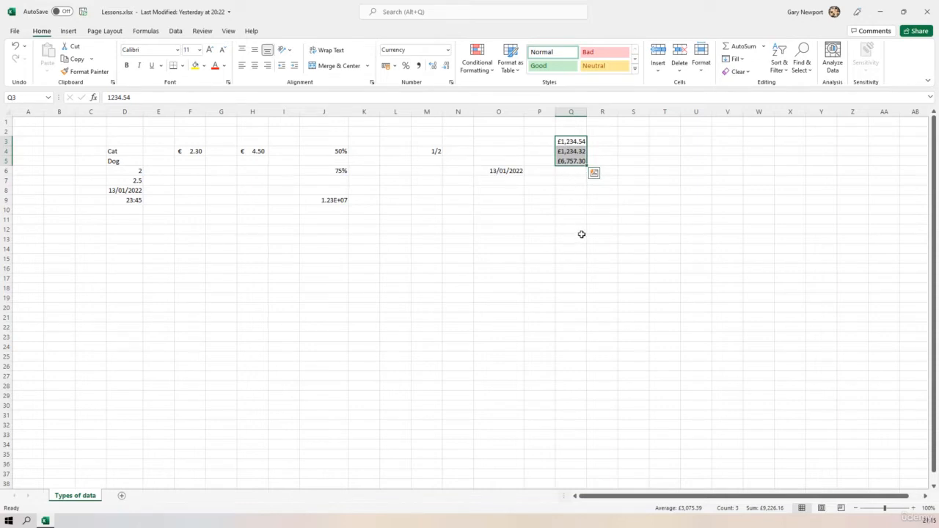
{"action": "left_click", "coordinate": [581, 113]}
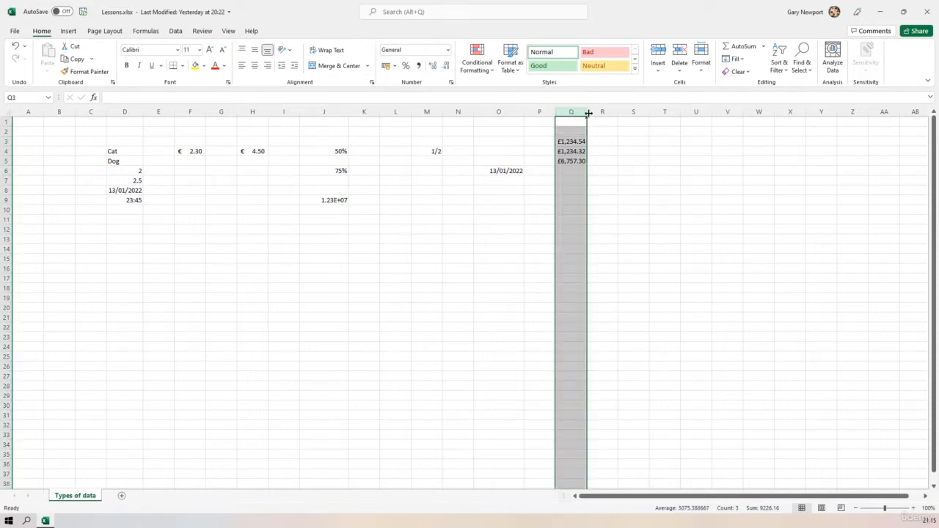
{"action": "left_click_drag", "start_coordinate": [589, 113], "coordinate": [605, 114]}
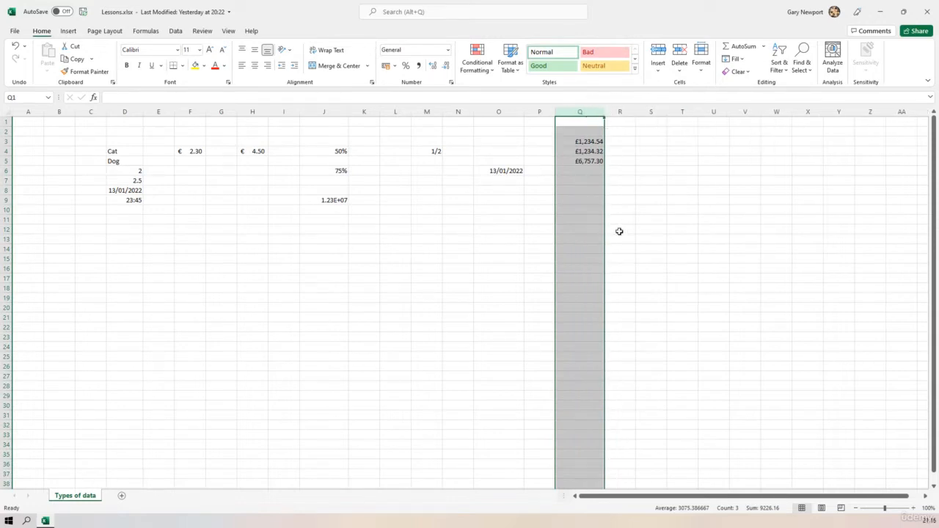
{"action": "left_click", "coordinate": [620, 211]}
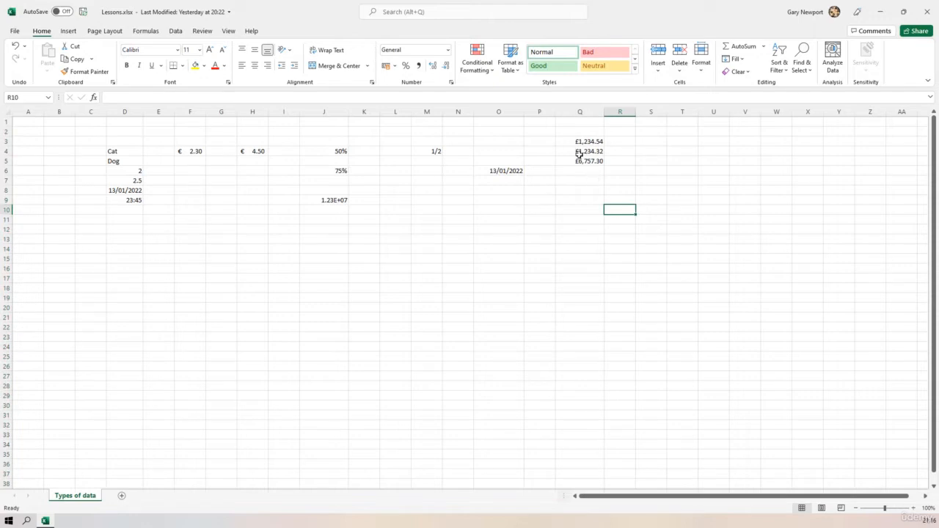
- Enter the same three values, 1234.54, 1234.32 and 6757.3, in cells S3 to S5
{"action": "left_click", "coordinate": [649, 141]}
{"action": "type", "text": "1234.54"}
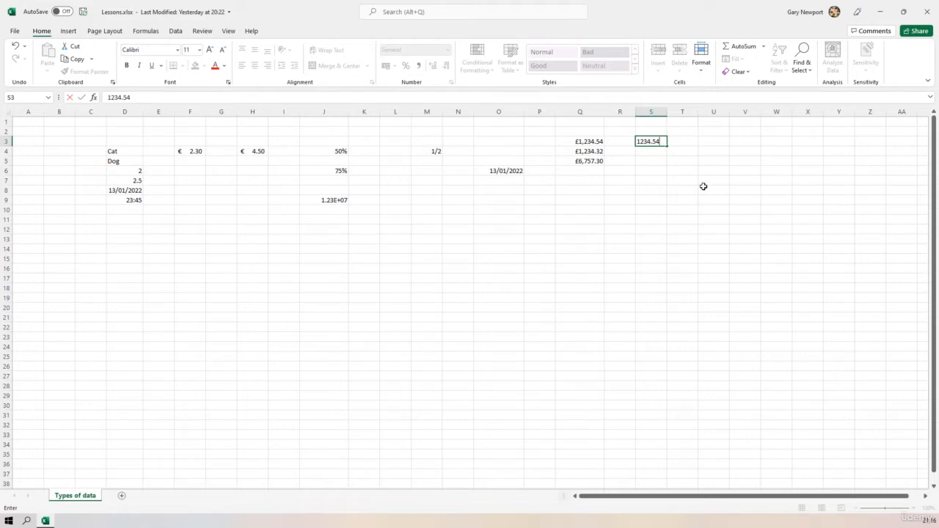
{"action": "key", "text": "Return"}
{"action": "type", "text": "12"}
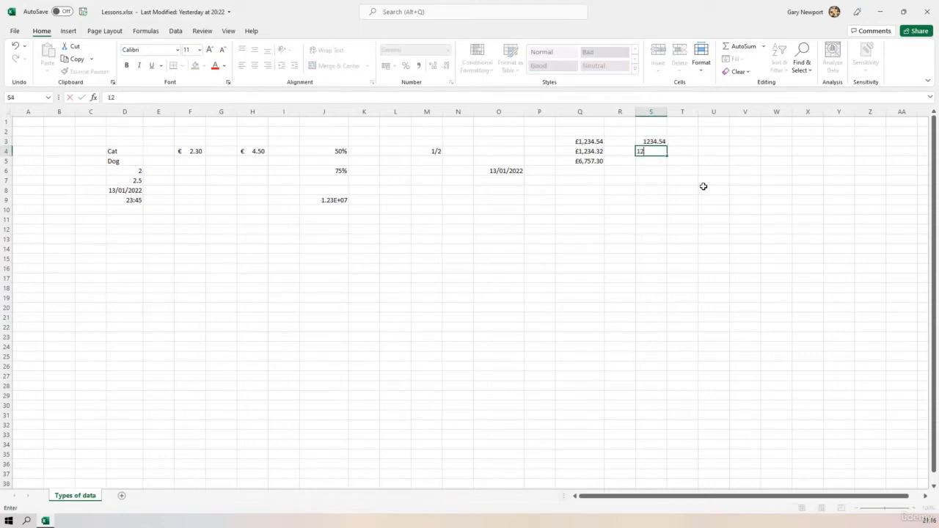
{"action": "type", "text": "34.32"}
{"action": "key", "text": "Return"}
{"action": "type", "text": "6757."}
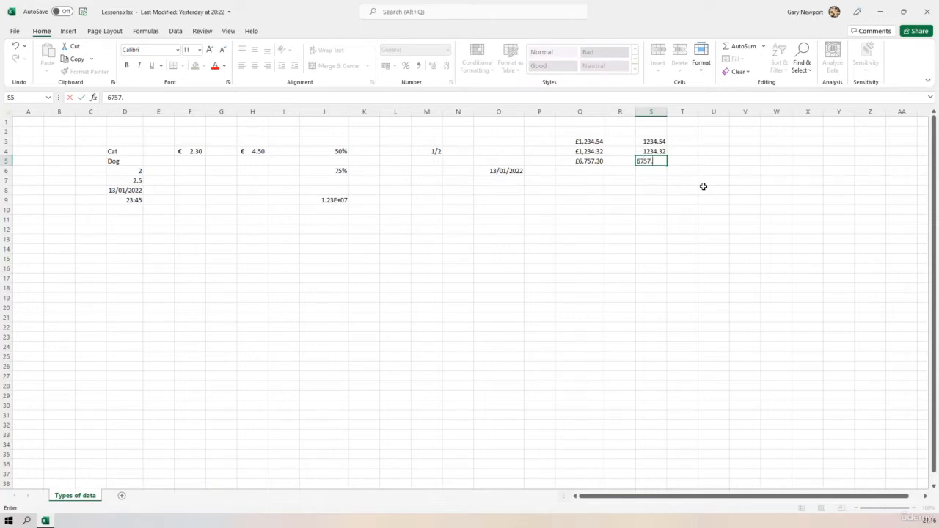
{"action": "type", "text": "3"}
{"action": "key", "text": "Return"}
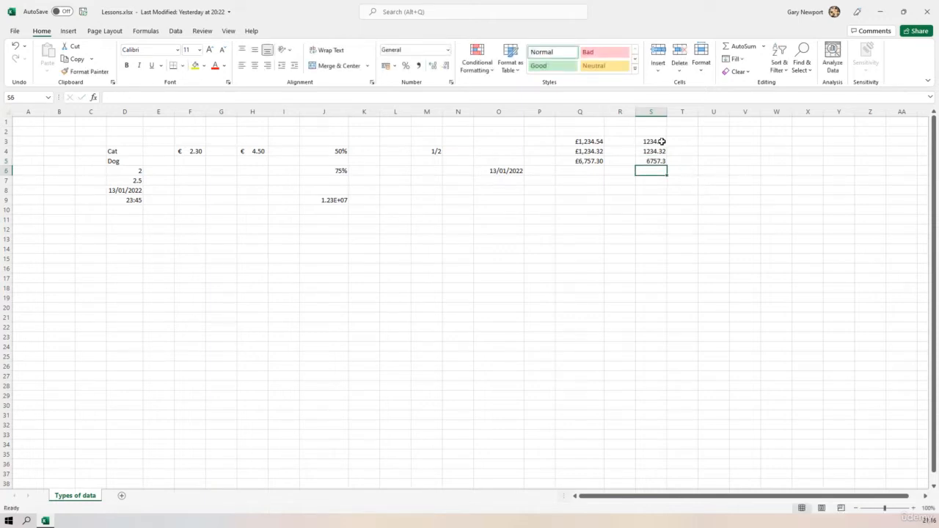
- Apply the Accounting number format to S3:S5 and widen column S
{"action": "left_click_drag", "start_coordinate": [660, 143], "coordinate": [660, 161]}
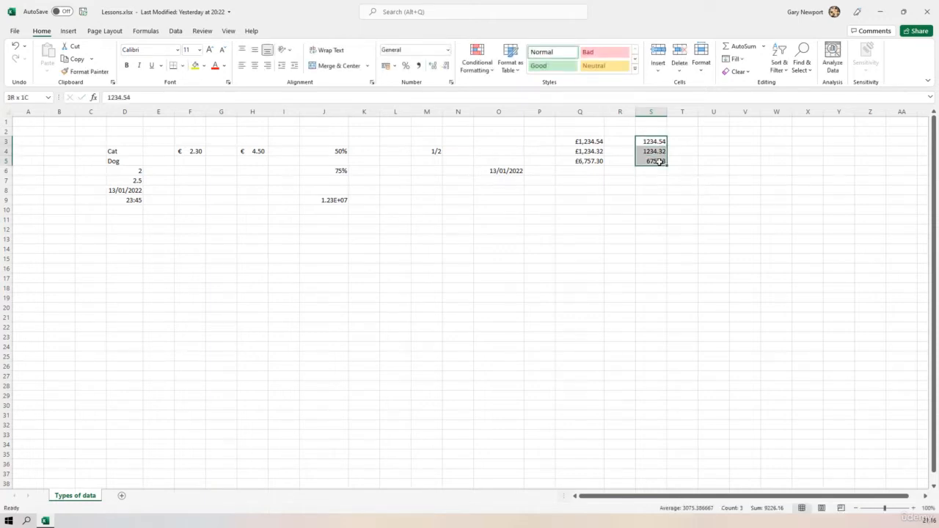
{"action": "left_click", "coordinate": [448, 51]}
{"action": "left_click", "coordinate": [418, 139]}
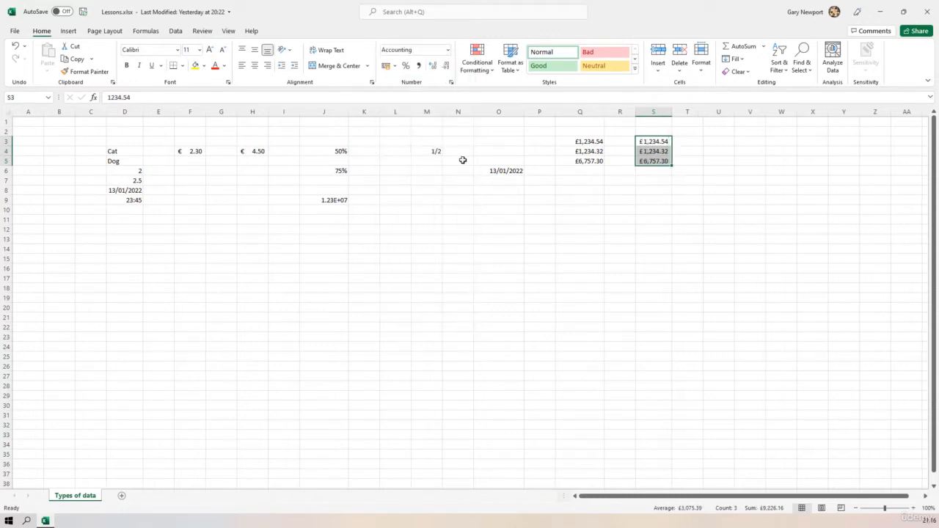
{"action": "left_click", "coordinate": [663, 112]}
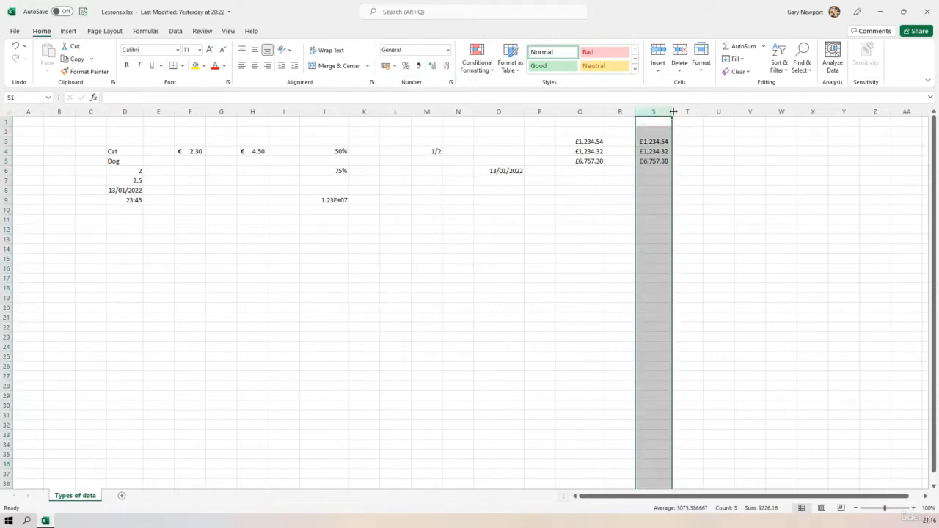
{"action": "left_click_drag", "start_coordinate": [672, 111], "coordinate": [693, 112]}
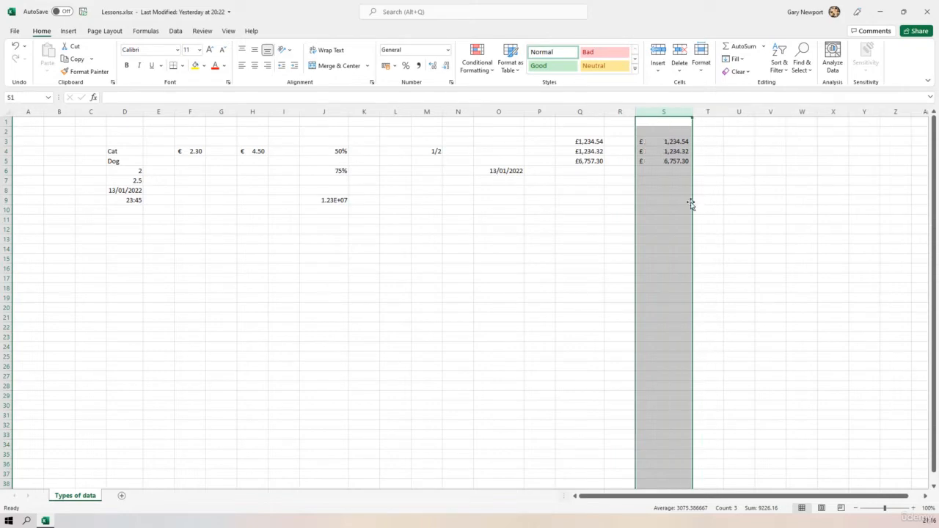
{"action": "left_click", "coordinate": [722, 202]}
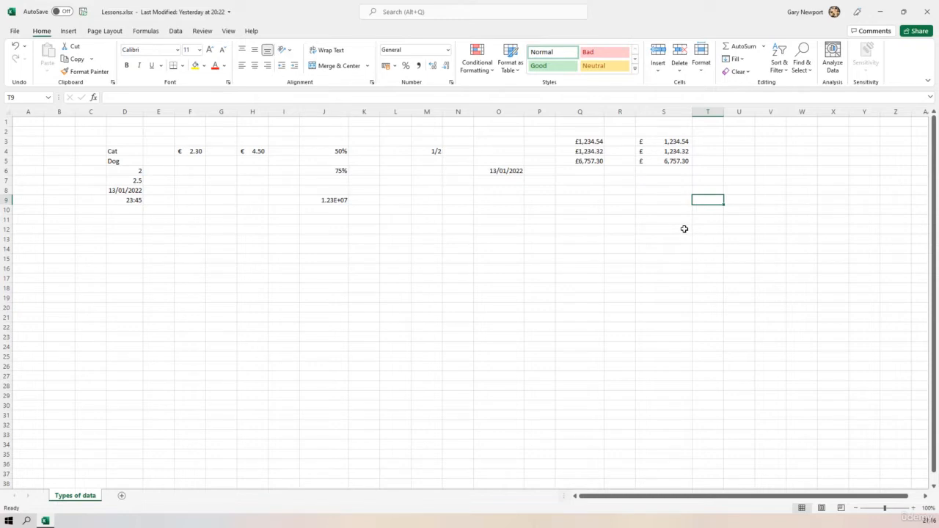
- Change the currency value in Q4 to the negative amount -1234.32
{"action": "left_click", "coordinate": [584, 151]}
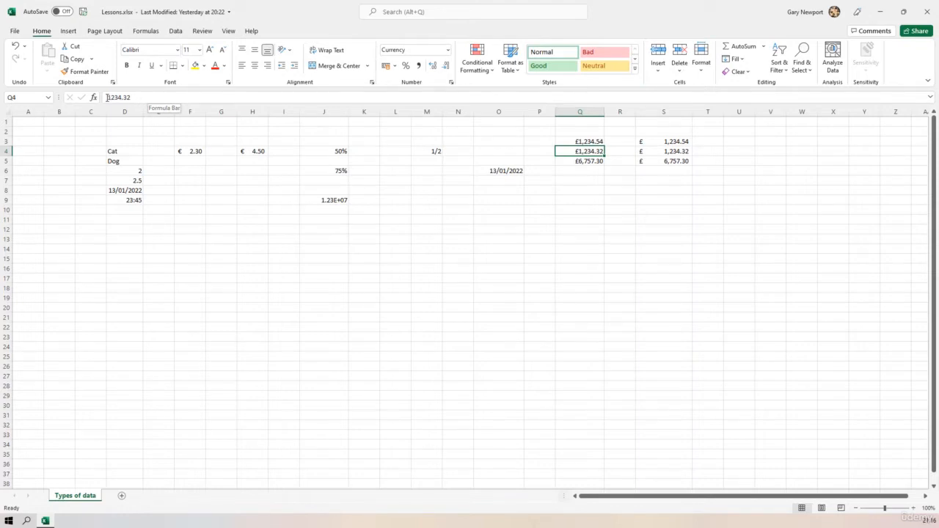
{"action": "left_click", "coordinate": [107, 96]}
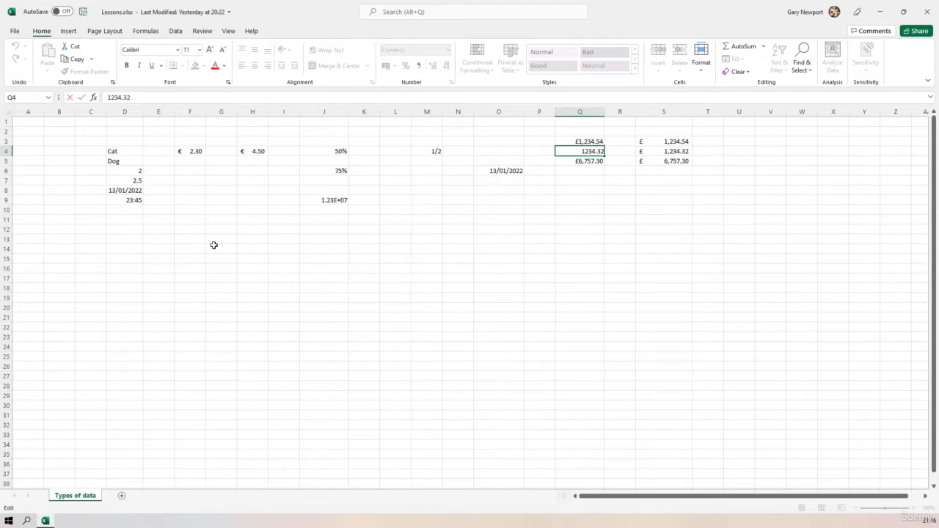
{"action": "type", "text": "-"}
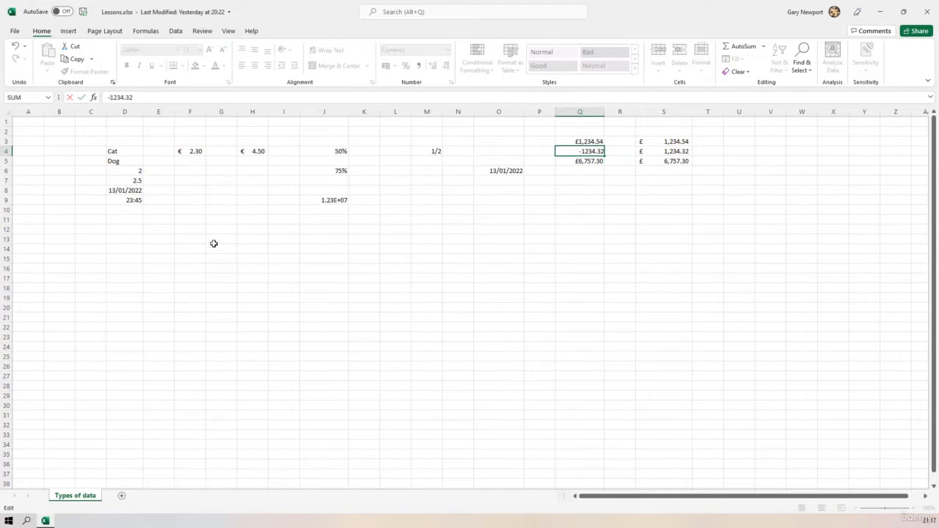
{"action": "key", "text": "Return"}
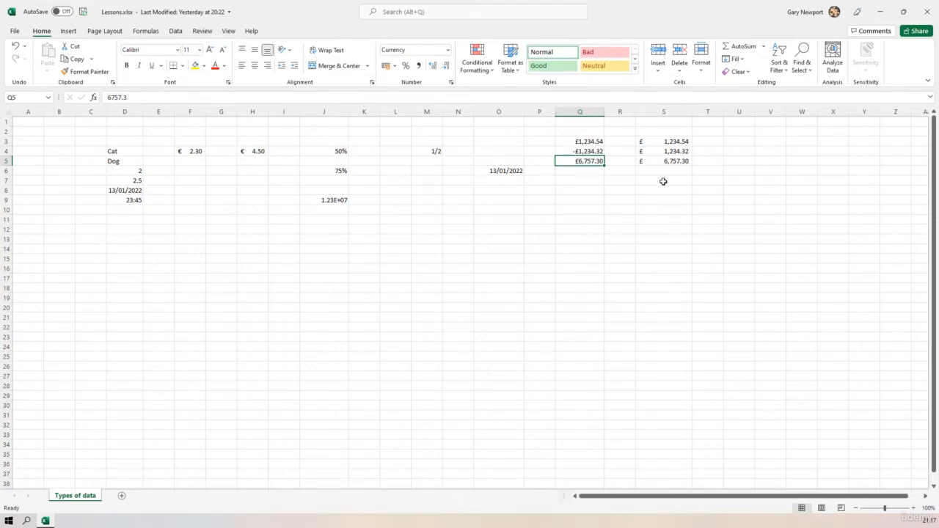
- Change the accounting value in S4 to the negative amount -1234.32 and reselect the cell
{"action": "left_click", "coordinate": [674, 151]}
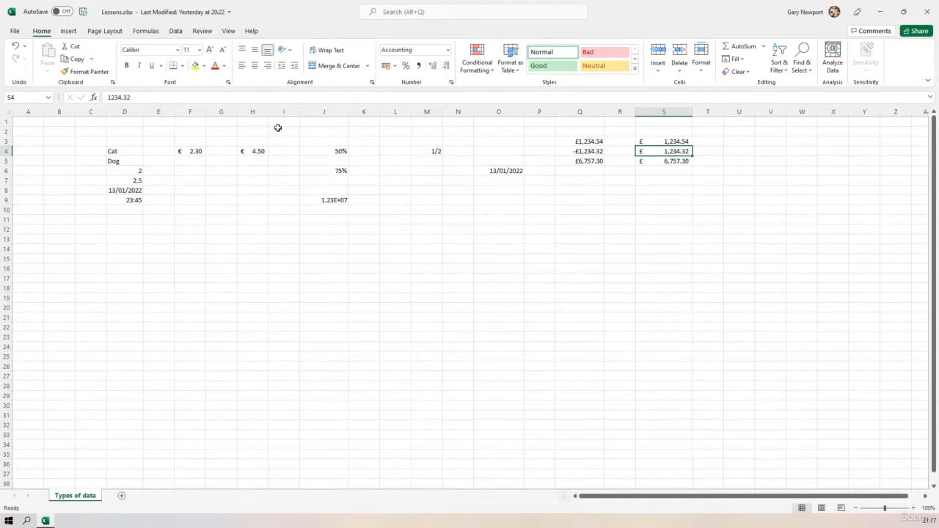
{"action": "left_click", "coordinate": [107, 97]}
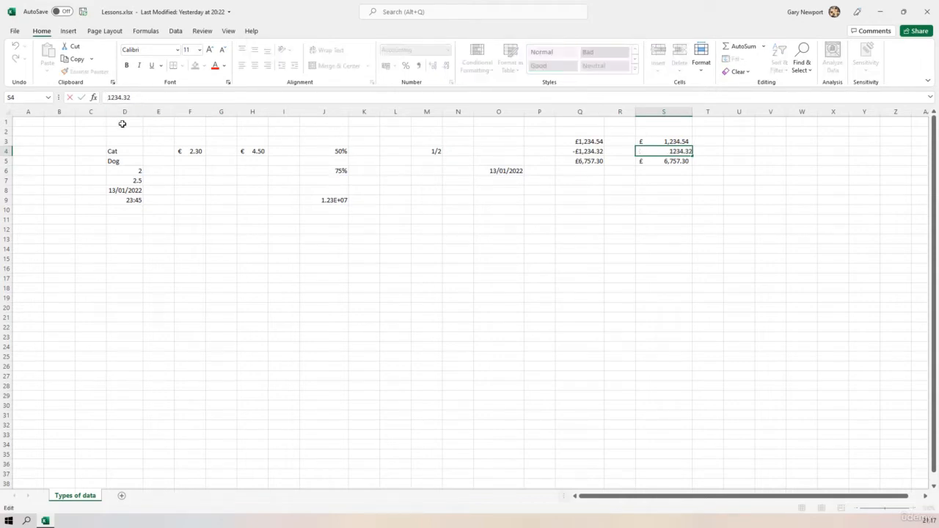
{"action": "type", "text": "-"}
{"action": "key", "text": "Return"}
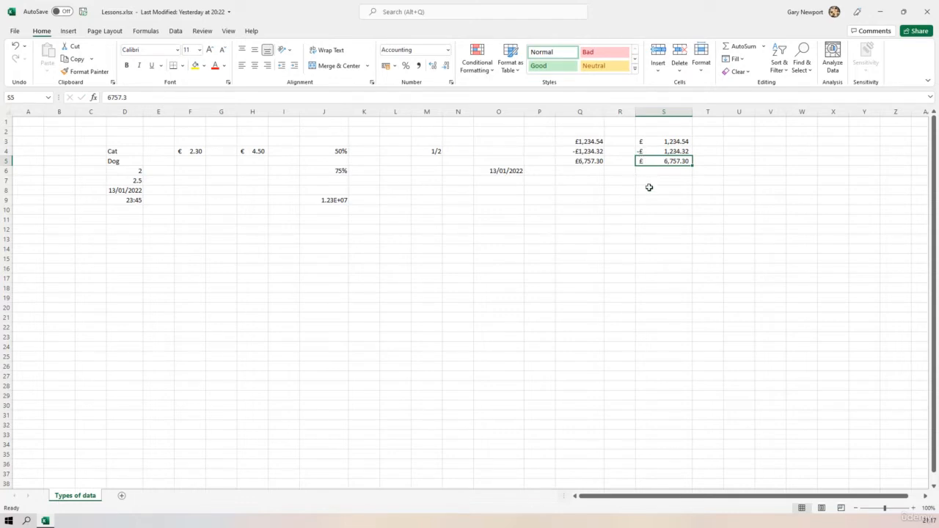
{"action": "left_click", "coordinate": [663, 151]}
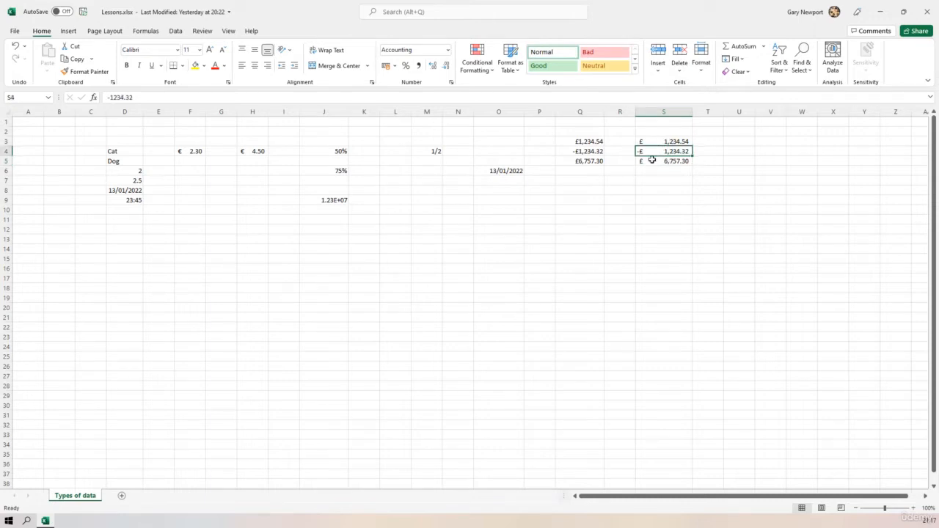
{"action": "left_click", "coordinate": [359, 228]}
{"action": "left_click", "coordinate": [384, 232]}
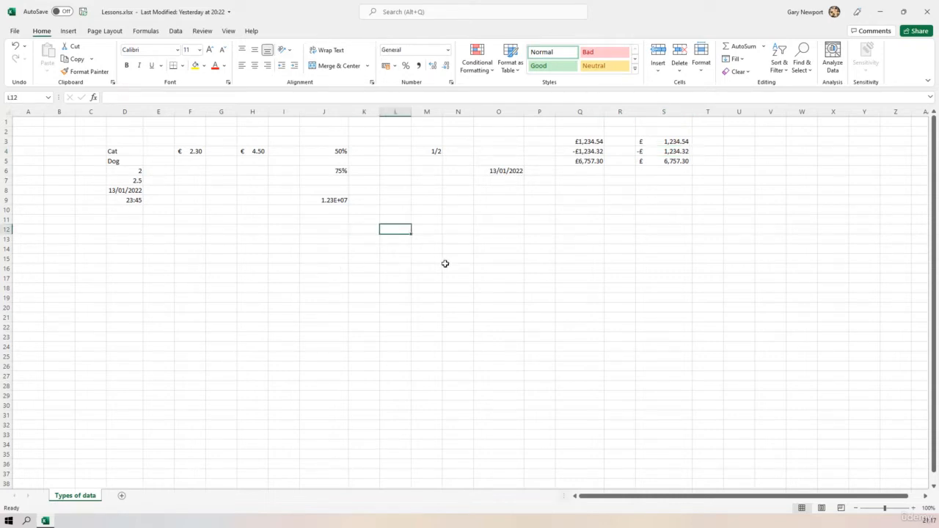
{"action": "type", "text": "234345"}
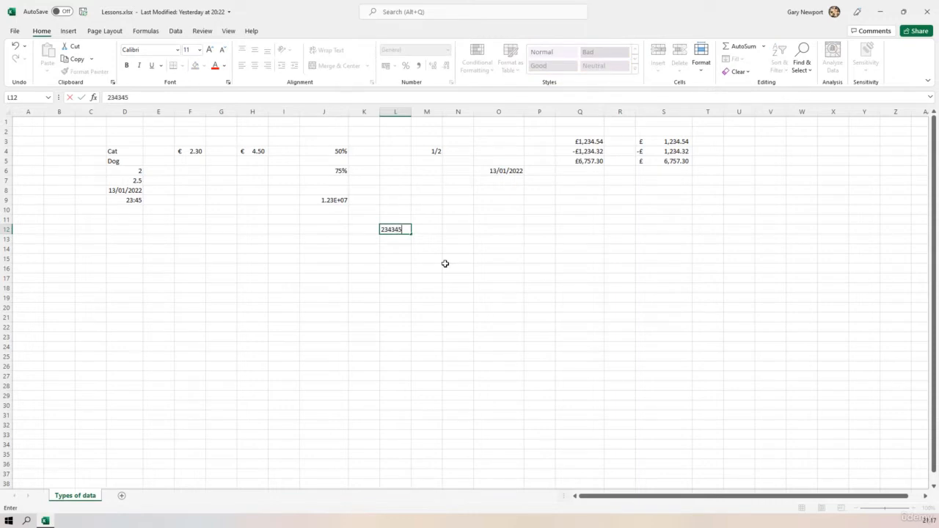
{"action": "type", "text": "46543"}
{"action": "key", "text": "Return"}
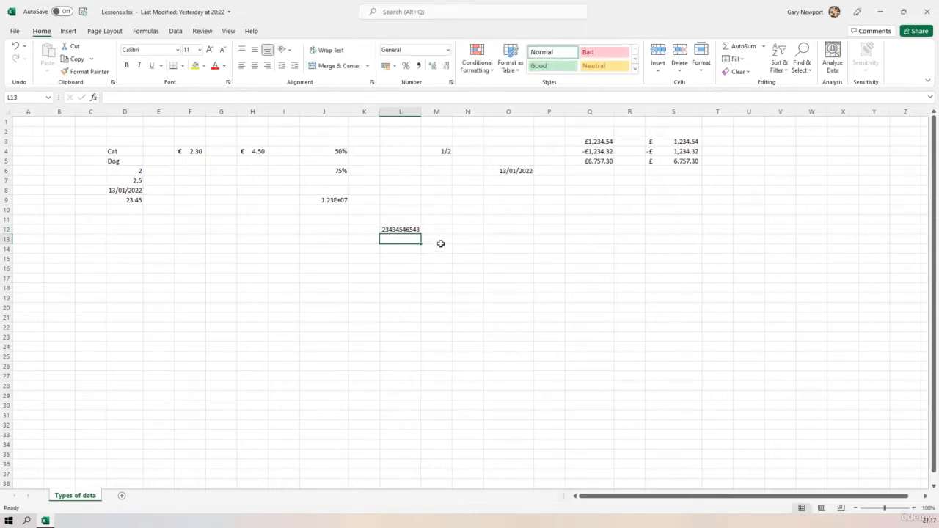
{"action": "left_click", "coordinate": [407, 230]}
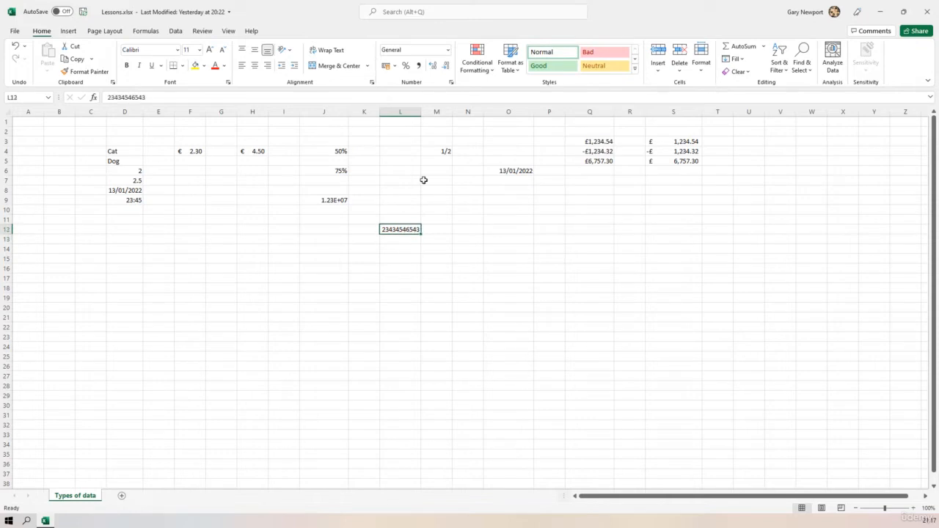
- Apply the Comma style to L12 and try a narrower column L before widening it to fit the whole number
{"action": "left_click", "coordinate": [418, 66]}
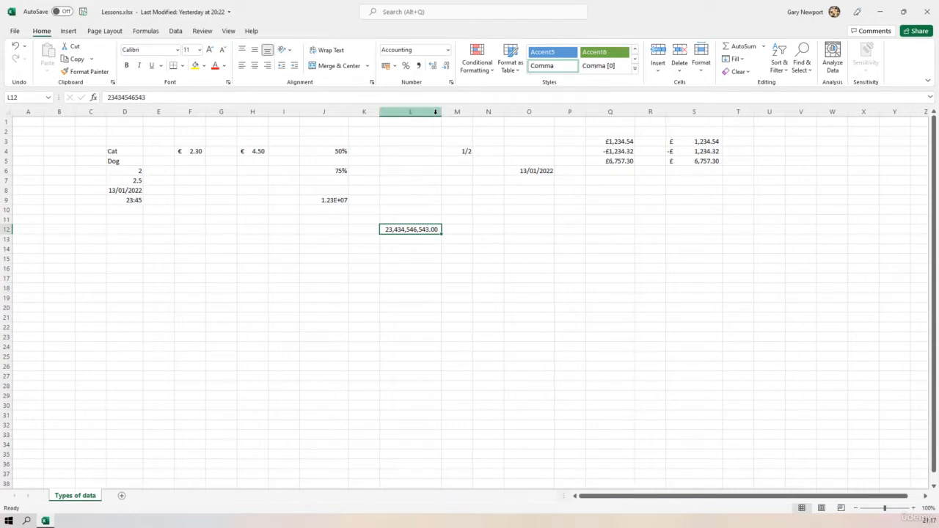
{"action": "left_click_drag", "start_coordinate": [440, 112], "coordinate": [414, 115]}
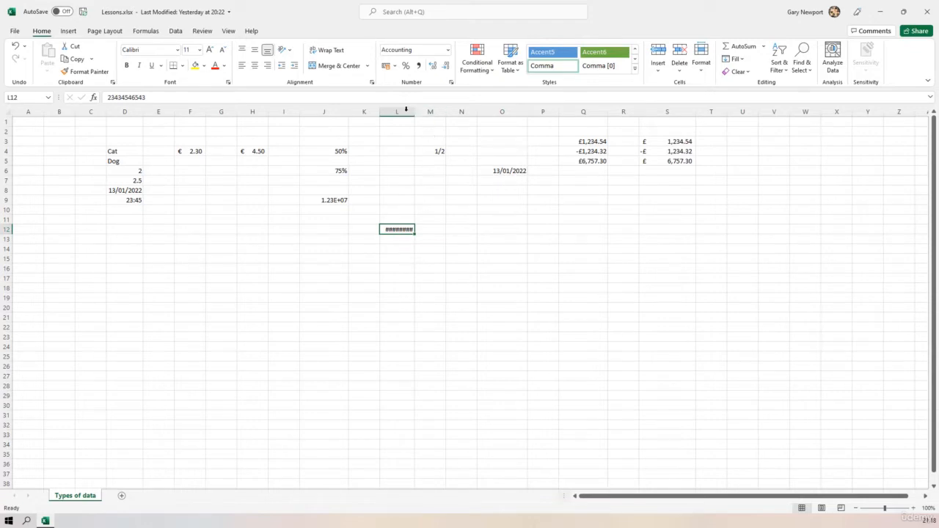
{"action": "left_click_drag", "start_coordinate": [415, 111], "coordinate": [450, 111]}
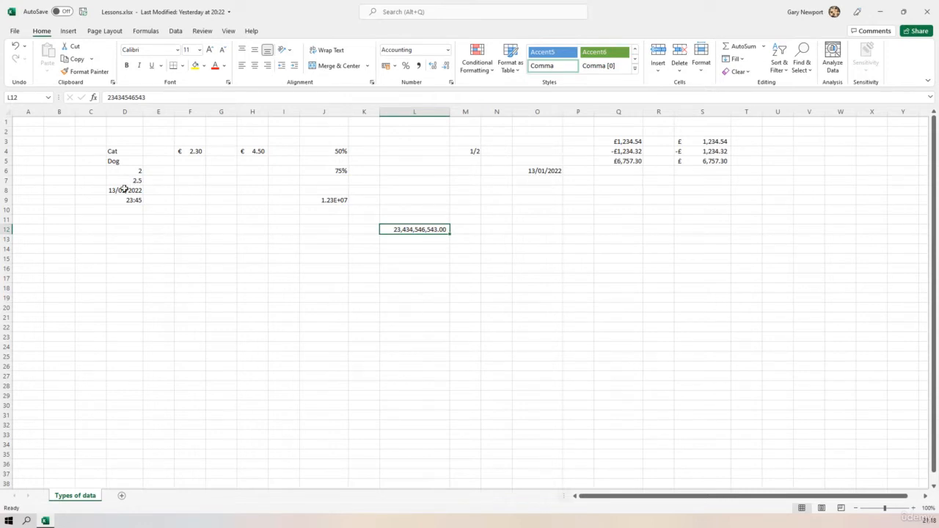
- Review the Text, Scientific and Custom number format categories for L12 without applying any of them
{"action": "left_click", "coordinate": [447, 50]}
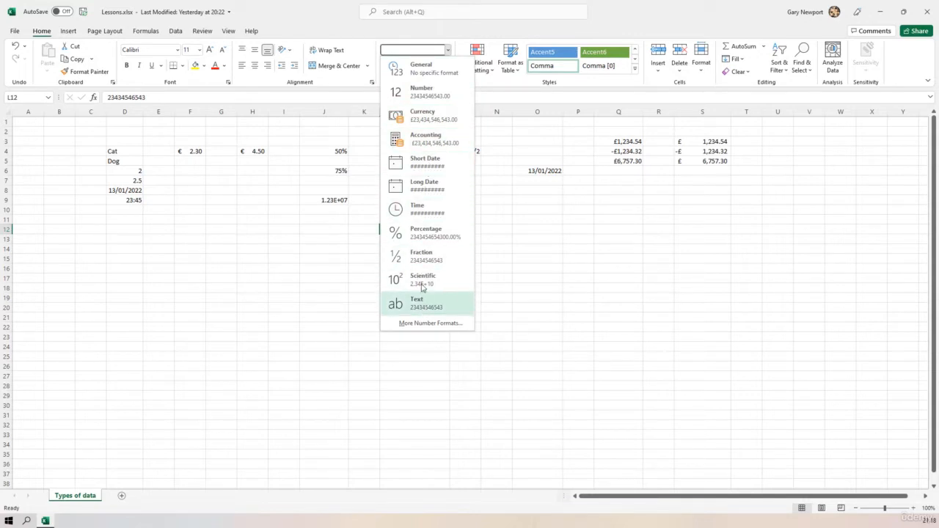
{"action": "left_click", "coordinate": [429, 323]}
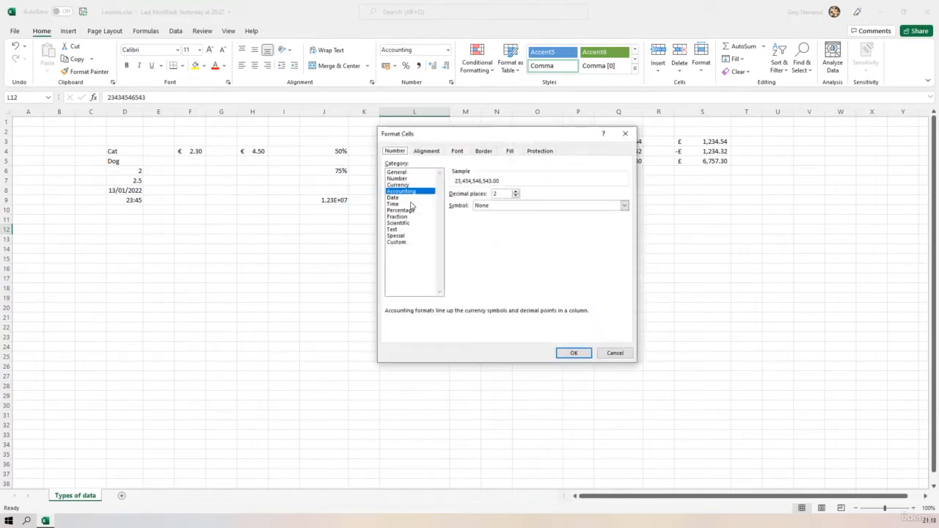
{"action": "left_click", "coordinate": [409, 229]}
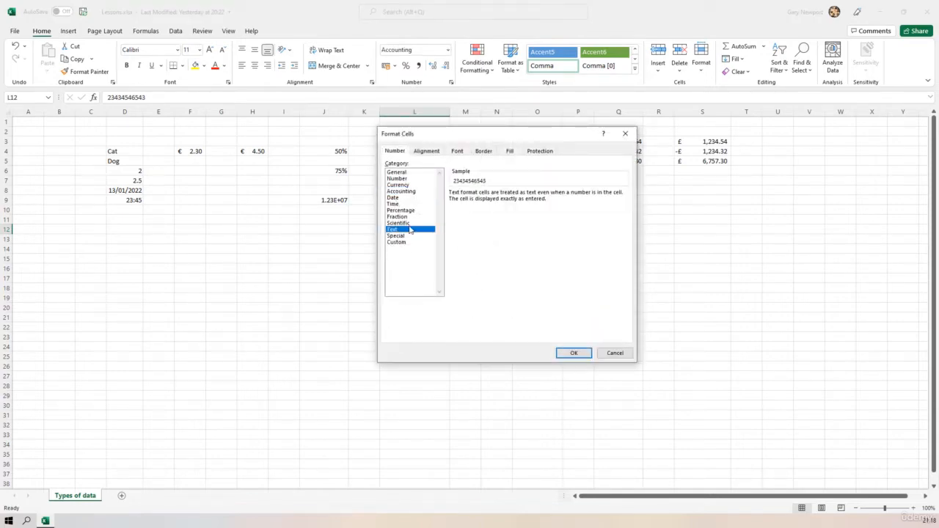
{"action": "left_click", "coordinate": [409, 223]}
{"action": "left_click", "coordinate": [400, 243]}
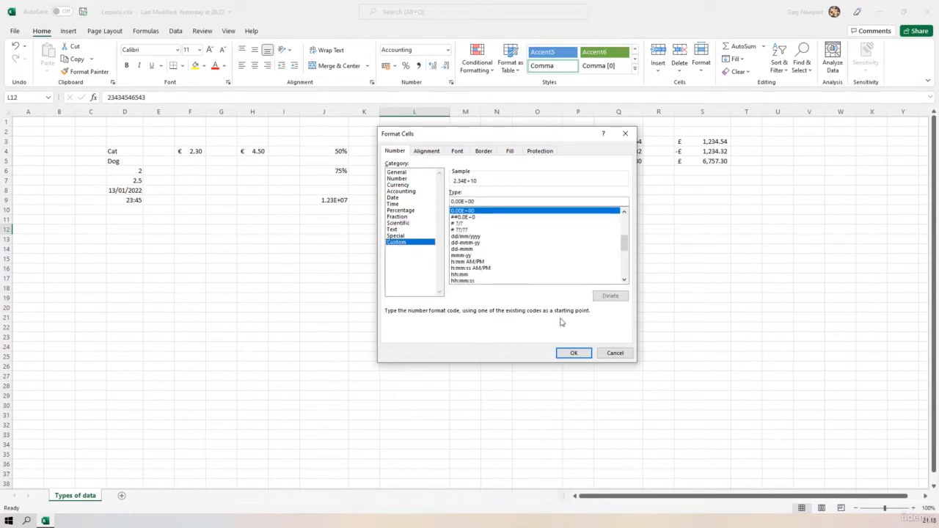
{"action": "left_click", "coordinate": [616, 353]}
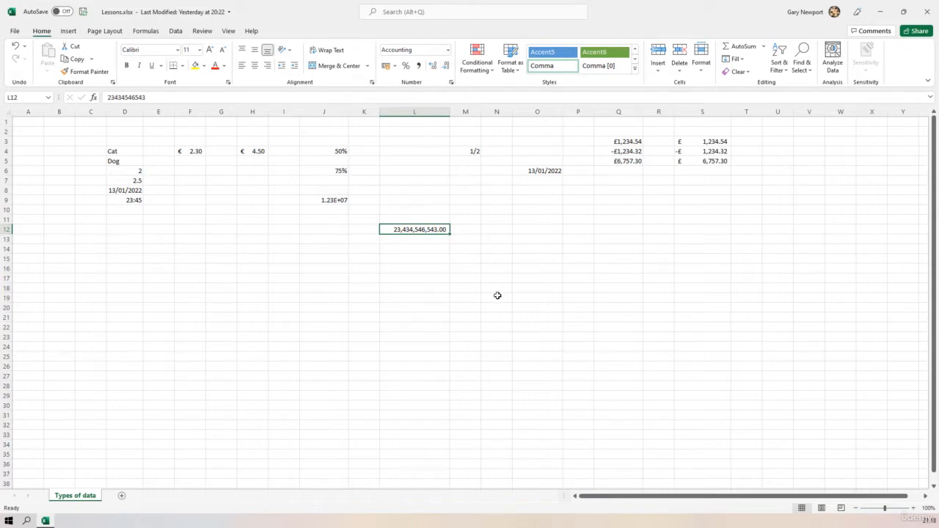
- Add a new worksheet after "Types of data" and name it "Formatting data"
{"action": "left_click", "coordinate": [497, 229]}
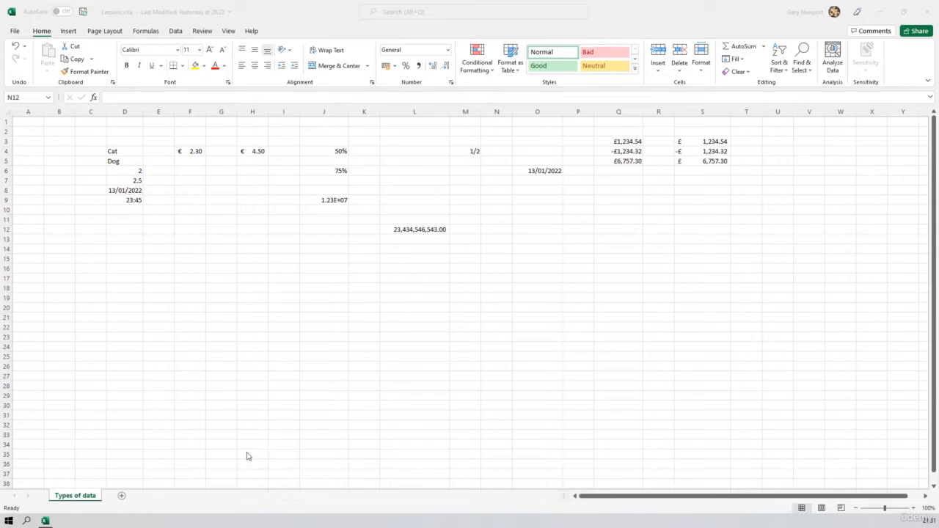
{"action": "left_click", "coordinate": [121, 497]}
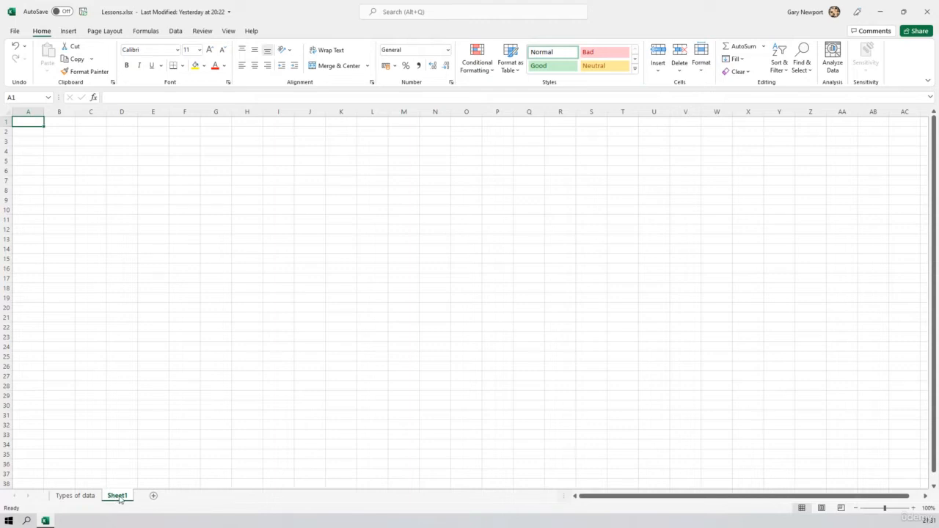
{"action": "double_click", "coordinate": [118, 496]}
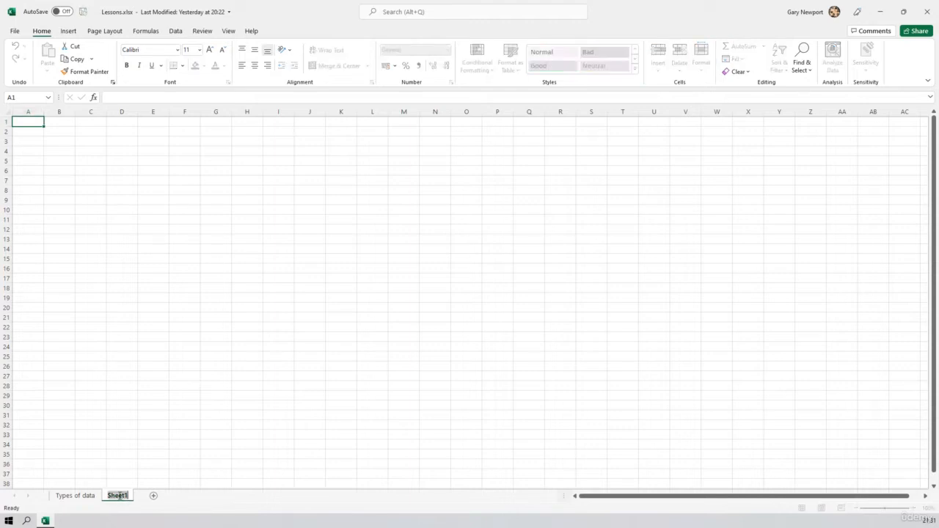
{"action": "type", "text": "Formatting data"}
{"action": "key", "text": "Return"}
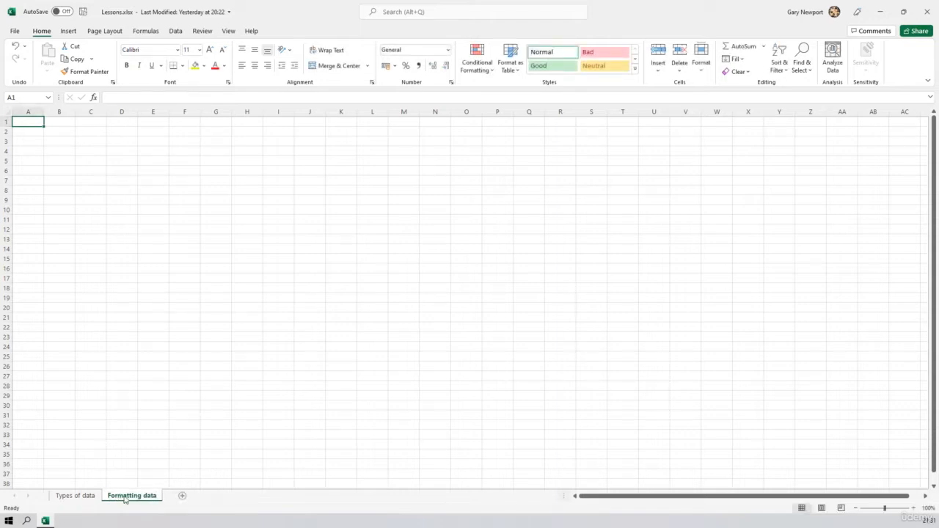
- Enter Cat in cell B3 and Dog in cell B4
{"action": "left_click", "coordinate": [56, 141]}
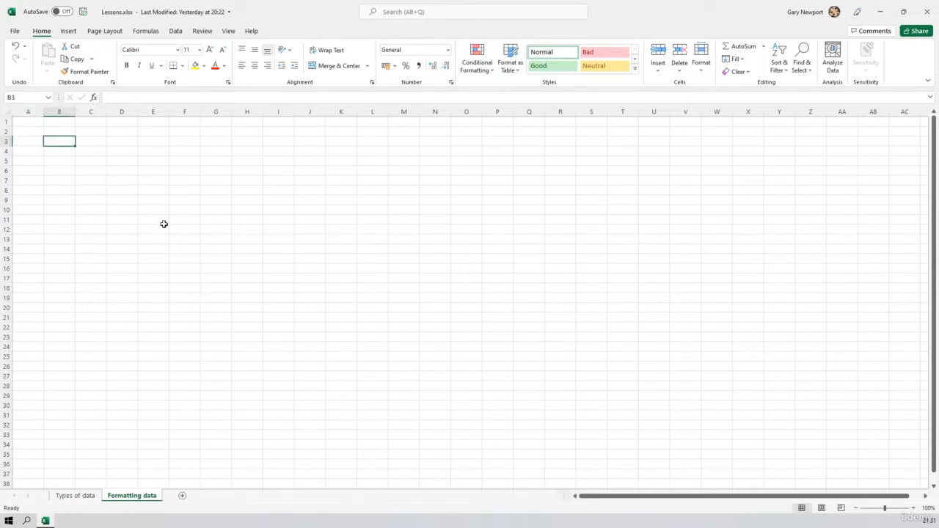
{"action": "type", "text": "Ca"}
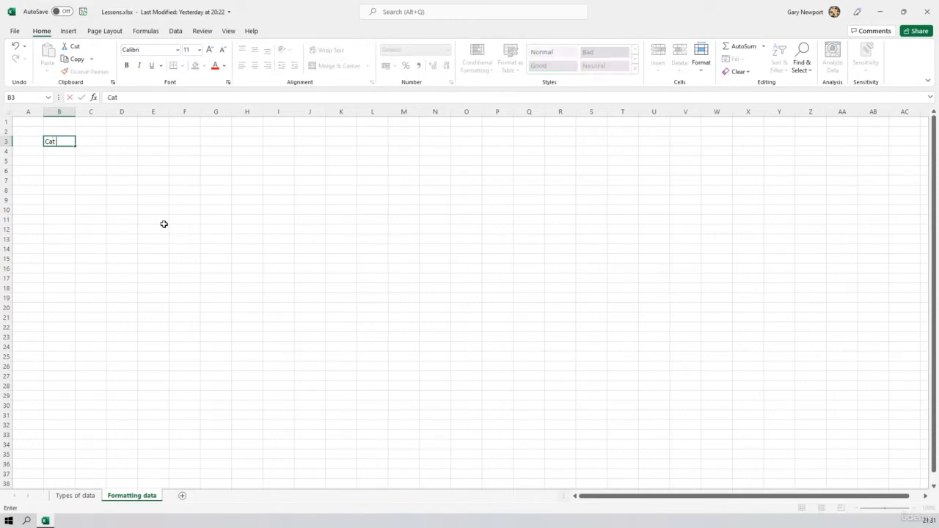
{"action": "type", "text": "t"}
{"action": "key", "text": "Return"}
{"action": "type", "text": "Dog"}
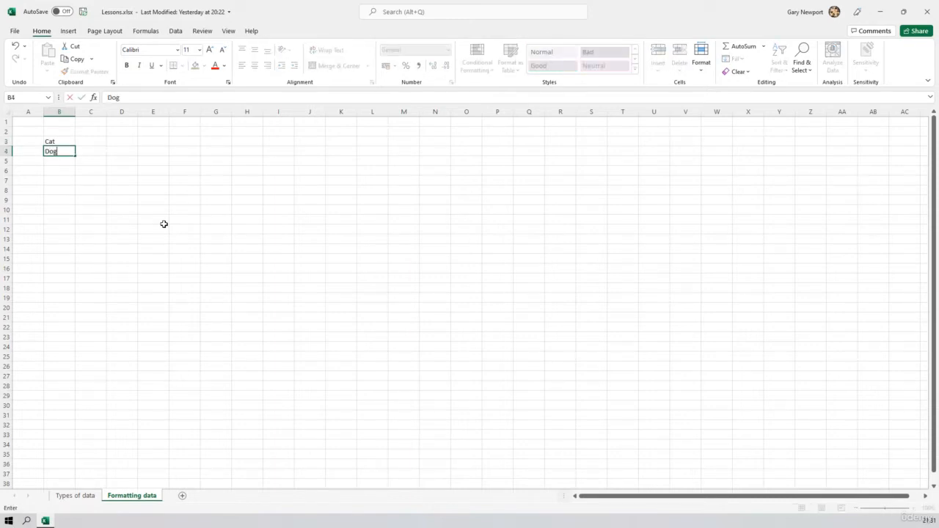
{"action": "key", "text": "Return"}
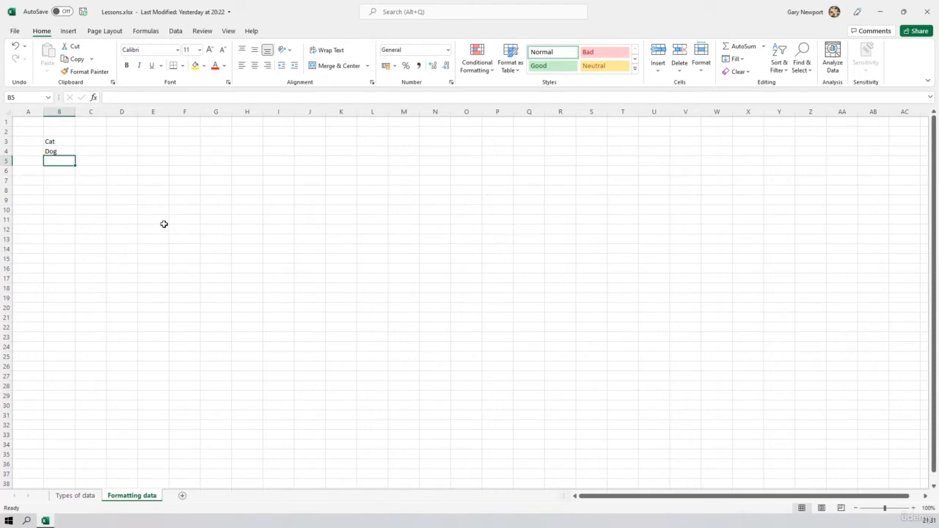
- Format the Cat text in B3 with the Anonymous Pro font at size 26
{"action": "left_click", "coordinate": [63, 142]}
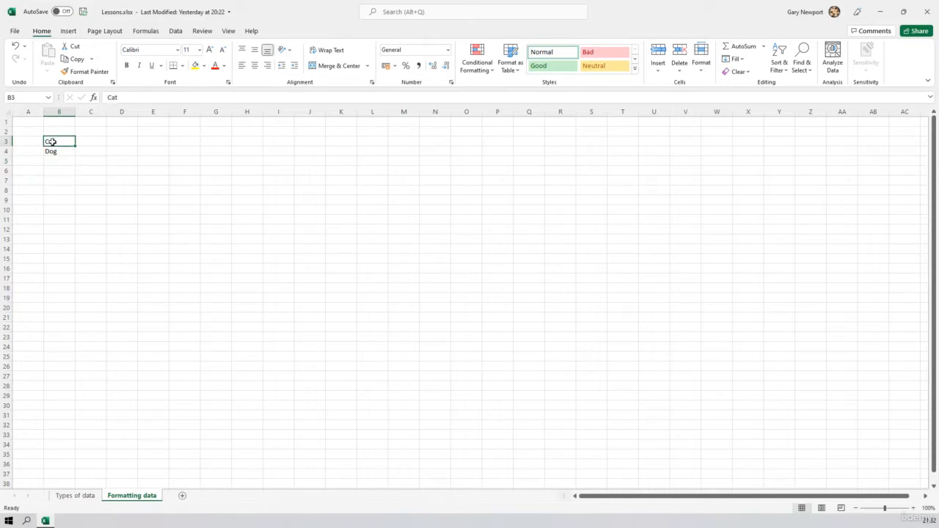
{"action": "left_click", "coordinate": [177, 50]}
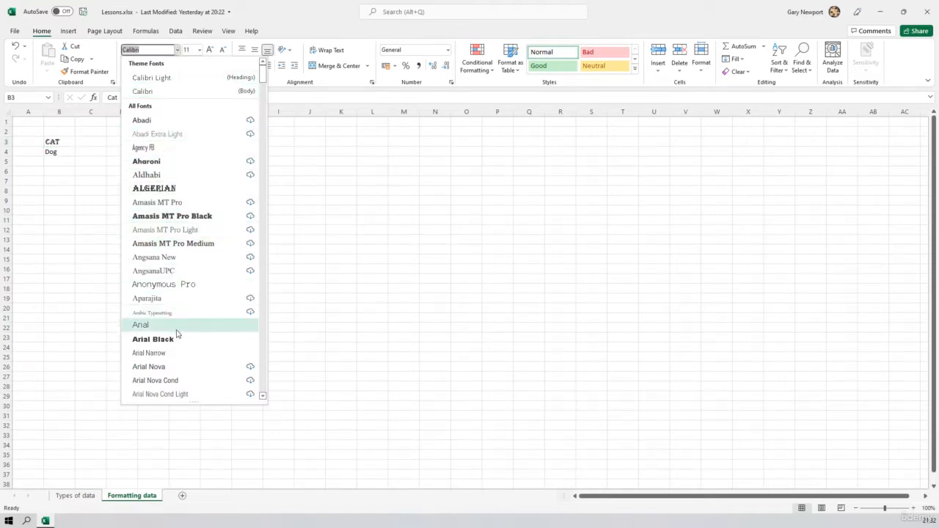
{"action": "left_click", "coordinate": [166, 284]}
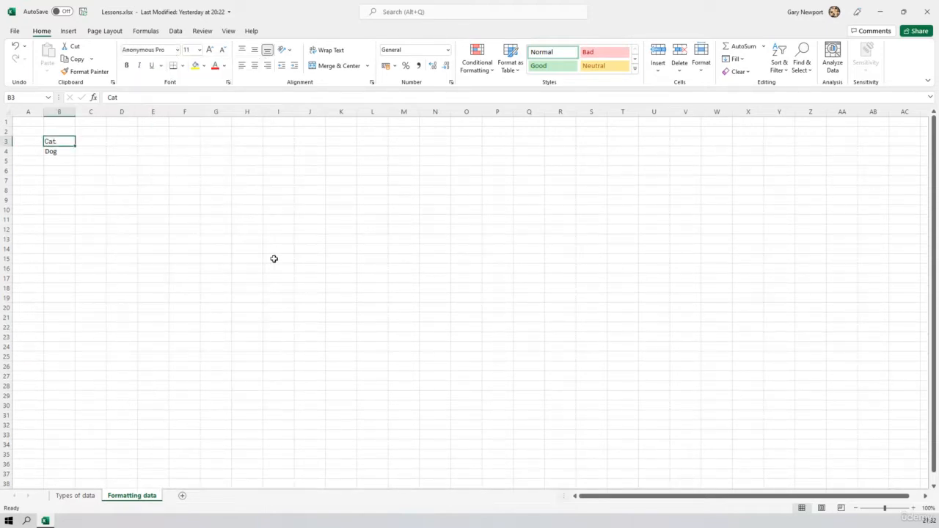
{"action": "left_click", "coordinate": [199, 49]}
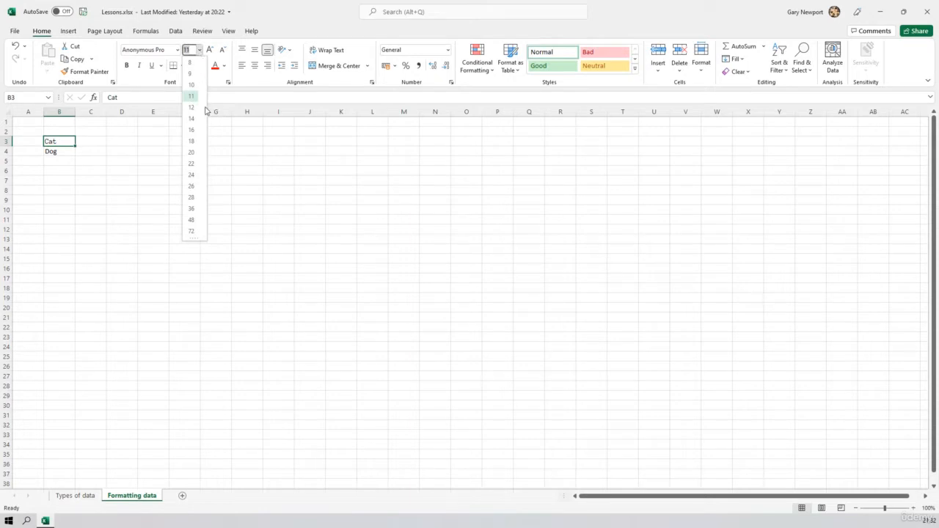
{"action": "left_click", "coordinate": [191, 185]}
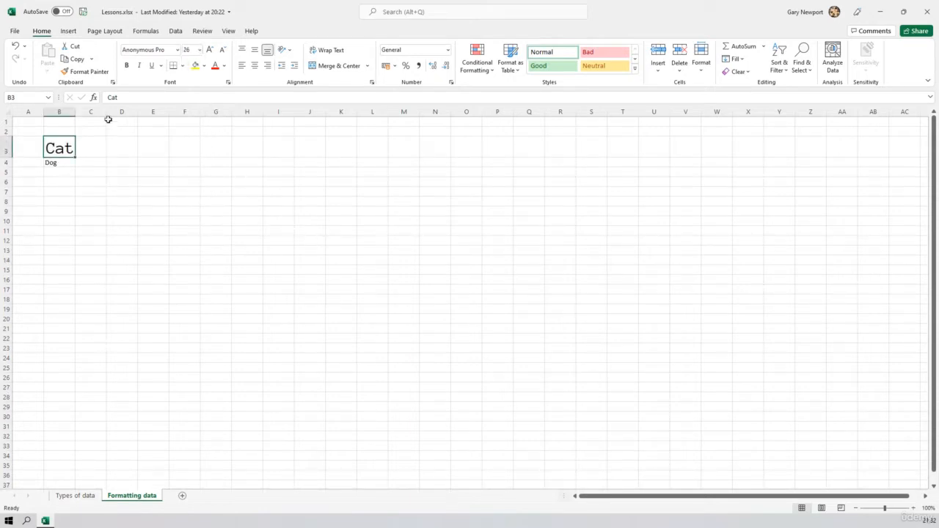
- Make the Cat text in B3 bold and italic with a double underline
{"action": "left_click", "coordinate": [127, 67]}
{"action": "left_click", "coordinate": [139, 66]}
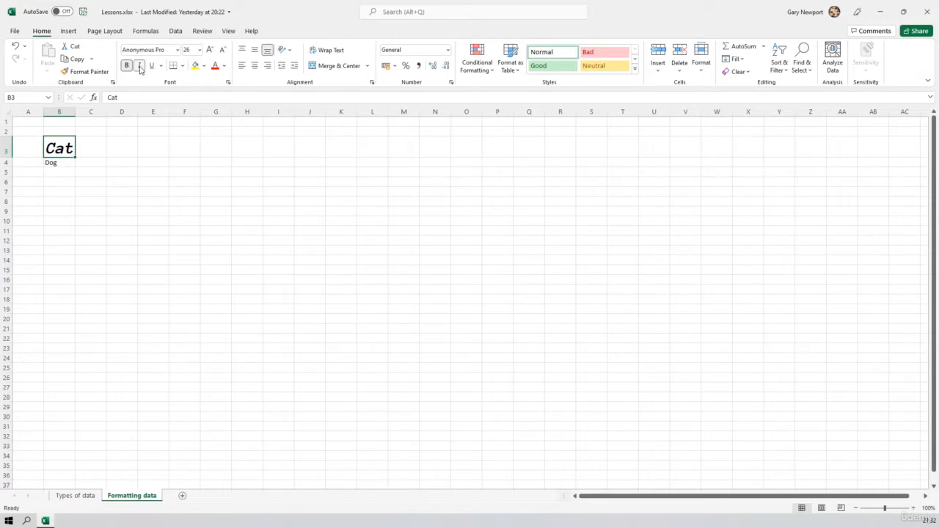
{"action": "left_click", "coordinate": [152, 66]}
{"action": "left_click", "coordinate": [161, 66]}
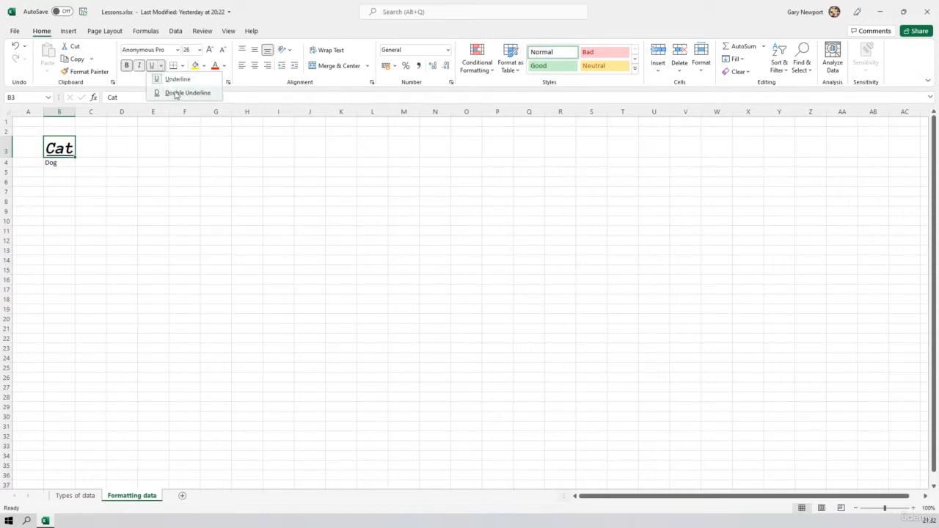
{"action": "left_click", "coordinate": [175, 93]}
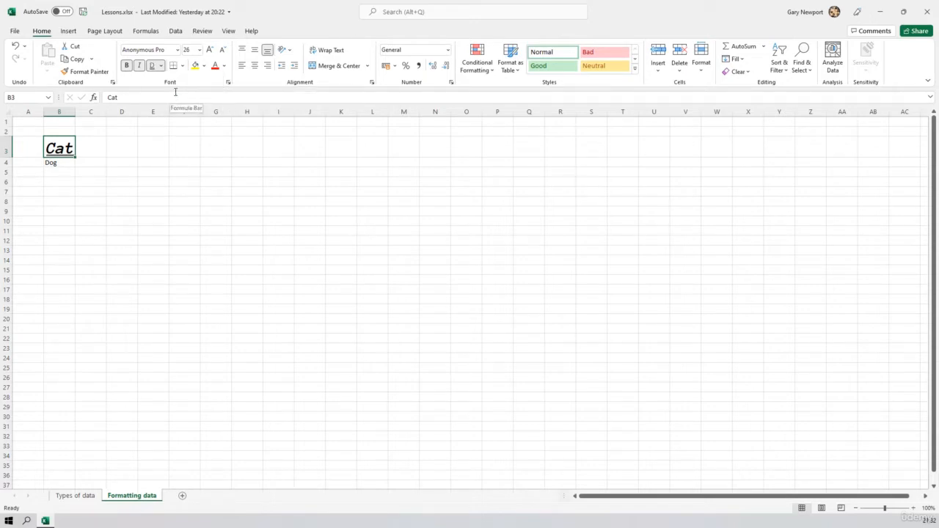
- Color the Cat text in B3 red, and replace the red with a dark blue theme color
{"action": "left_click", "coordinate": [215, 68]}
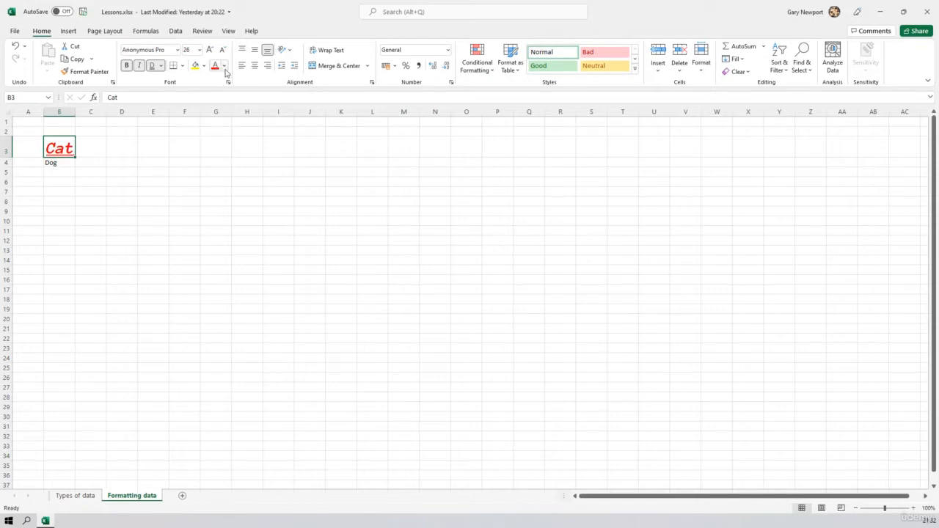
{"action": "left_click", "coordinate": [224, 66]}
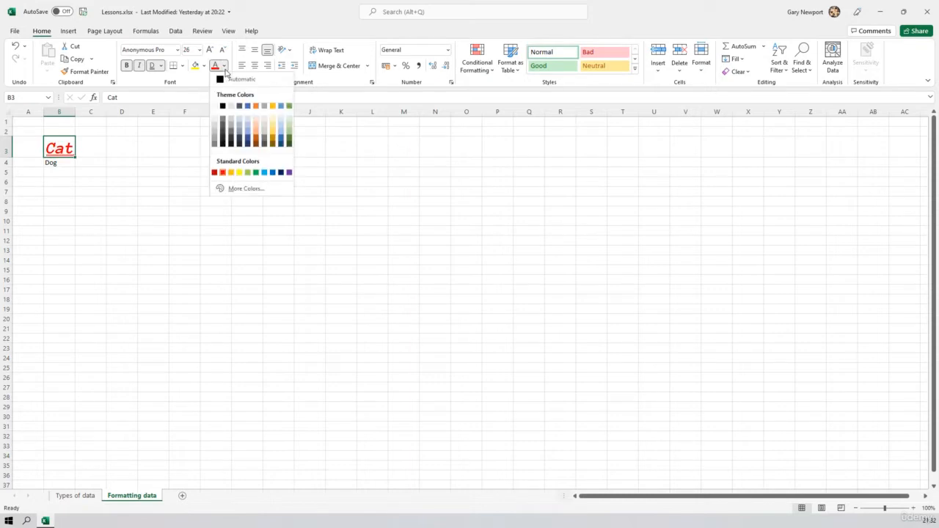
{"action": "left_click", "coordinate": [249, 145]}
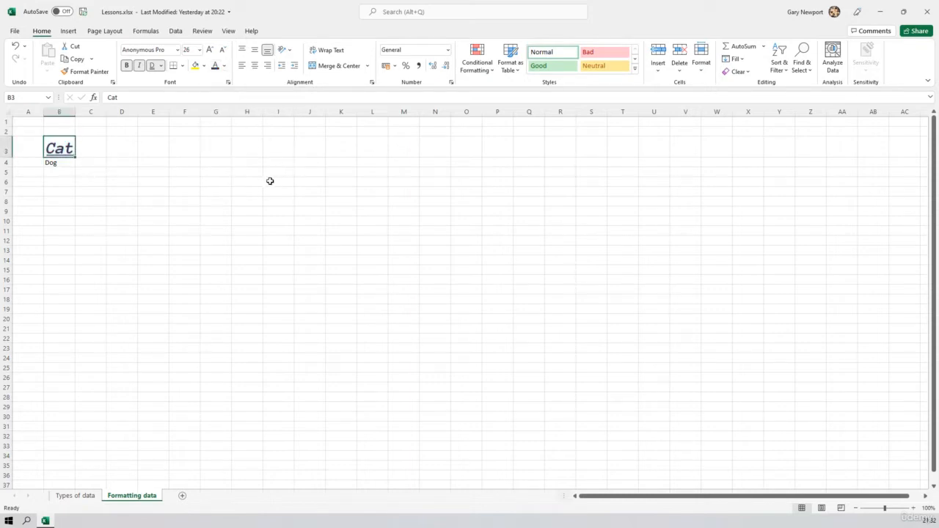
- Enlarge the font of B3 stepwise to size 48 and shrink it stepwise to 24
{"action": "left_click", "coordinate": [210, 50]}
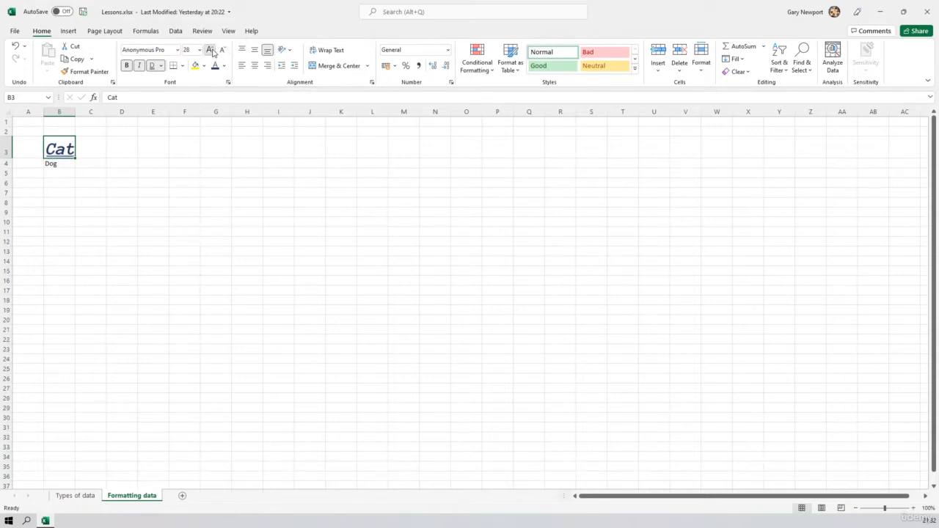
{"action": "left_click", "coordinate": [211, 50]}
{"action": "left_click", "coordinate": [211, 50]}
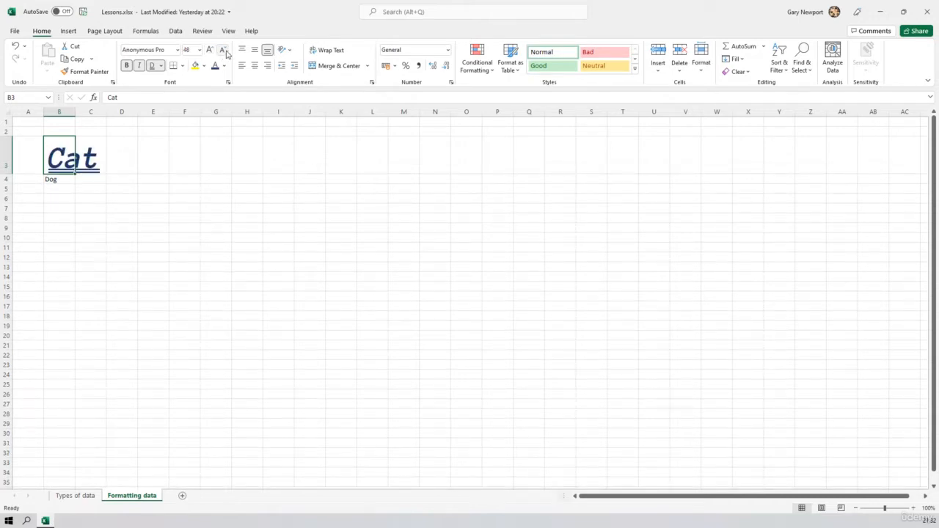
{"action": "left_click", "coordinate": [224, 51]}
{"action": "left_click", "coordinate": [225, 51]}
{"action": "left_click", "coordinate": [224, 51]}
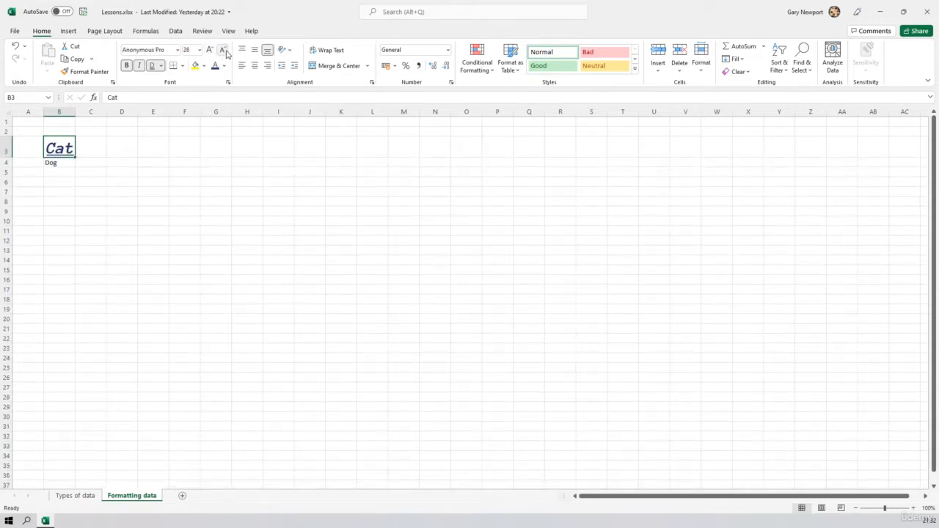
{"action": "left_click", "coordinate": [224, 51]}
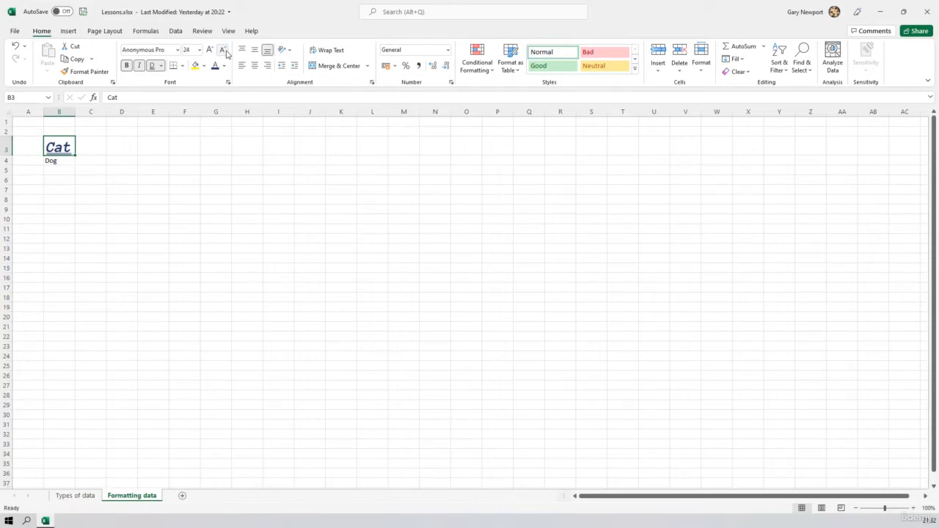
{"action": "left_click", "coordinate": [125, 180]}
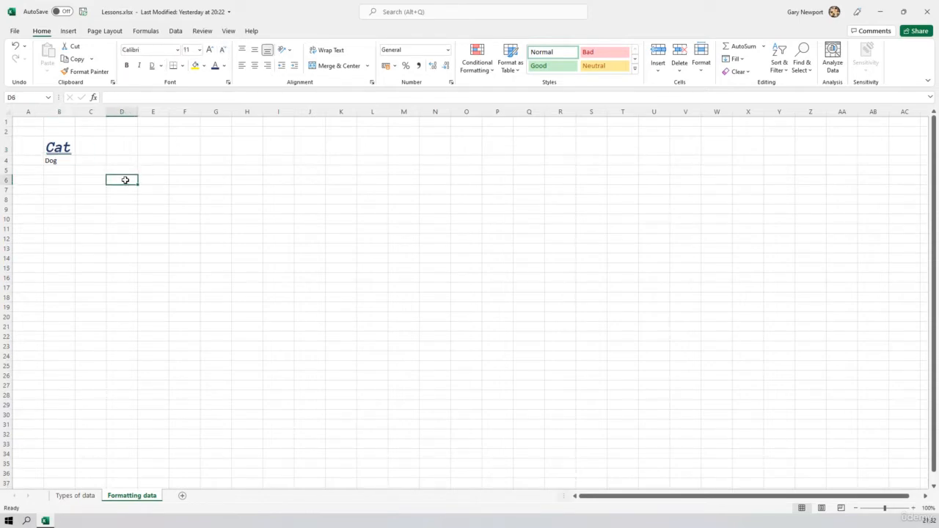
- Remove the double underline from the Cat text in B3 and toggle its italics, ending with italics on
{"action": "left_click", "coordinate": [66, 149]}
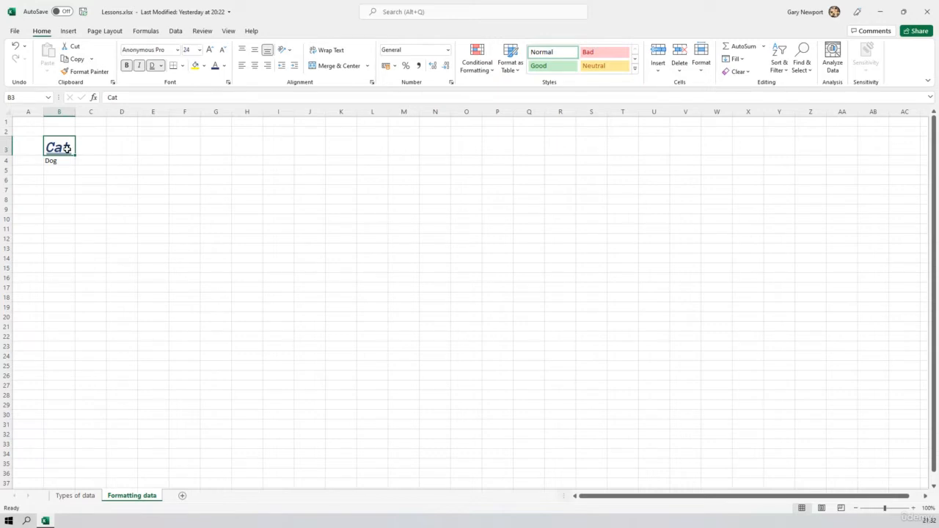
{"action": "key", "text": "ctrl+i"}
{"action": "left_click", "coordinate": [152, 66]}
{"action": "left_click", "coordinate": [139, 66]}
{"action": "left_click", "coordinate": [140, 66]}
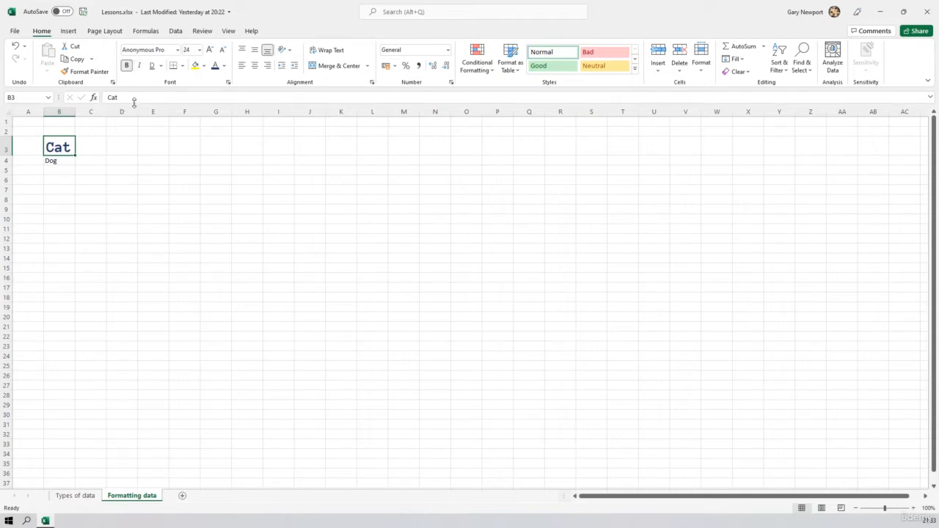
{"action": "left_click", "coordinate": [140, 66]}
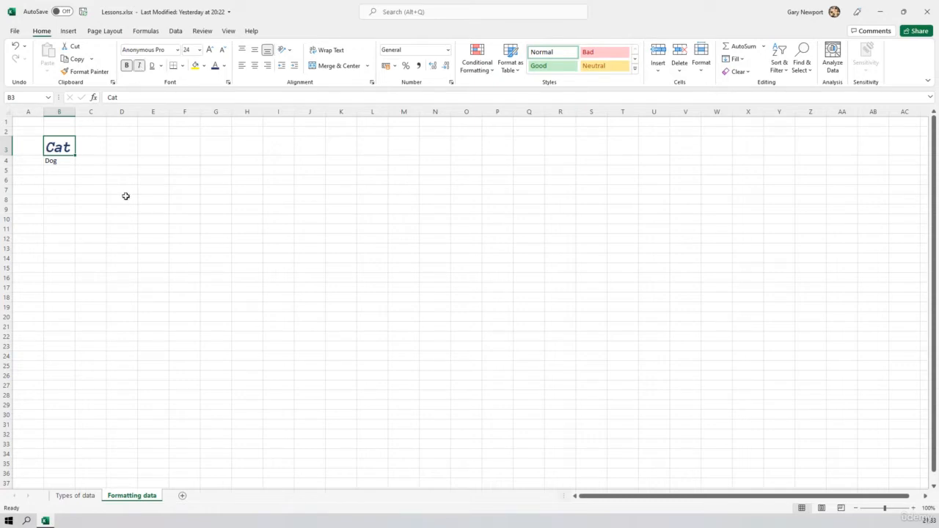
- Turn off italics for the Cat text in B3
{"action": "left_click", "coordinate": [139, 67]}
- Open the font settings for the Dog text in B4 and look through the available fonts, underline styles and font colors
{"action": "left_click", "coordinate": [61, 163]}
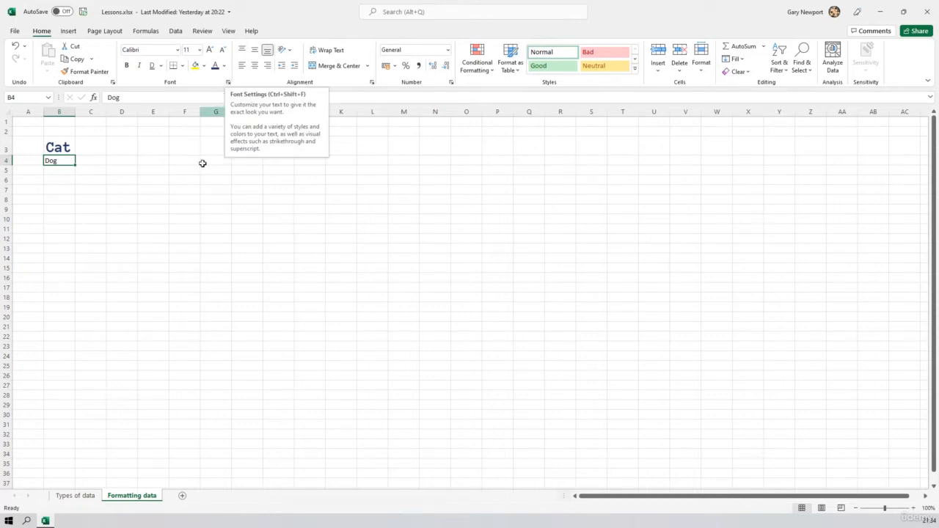
{"action": "left_click", "coordinate": [228, 83]}
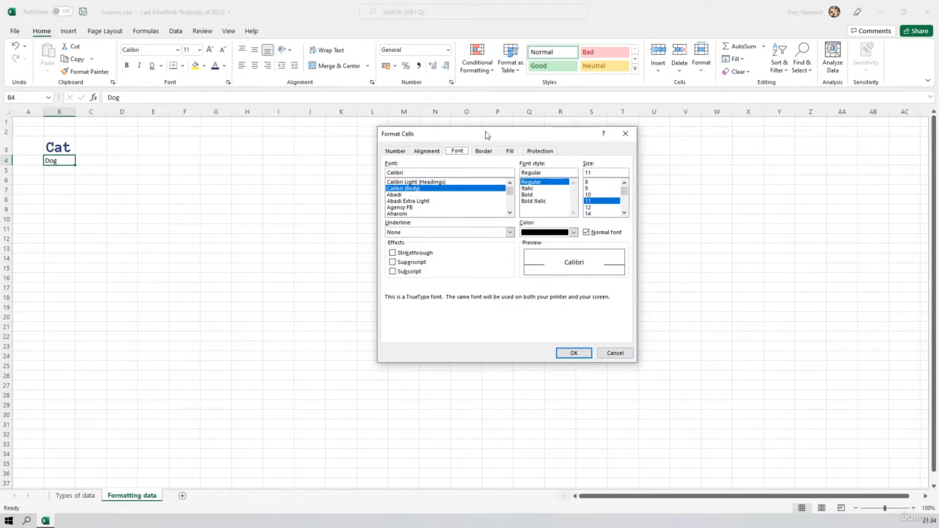
{"action": "left_click_drag", "start_coordinate": [485, 135], "coordinate": [365, 149]}
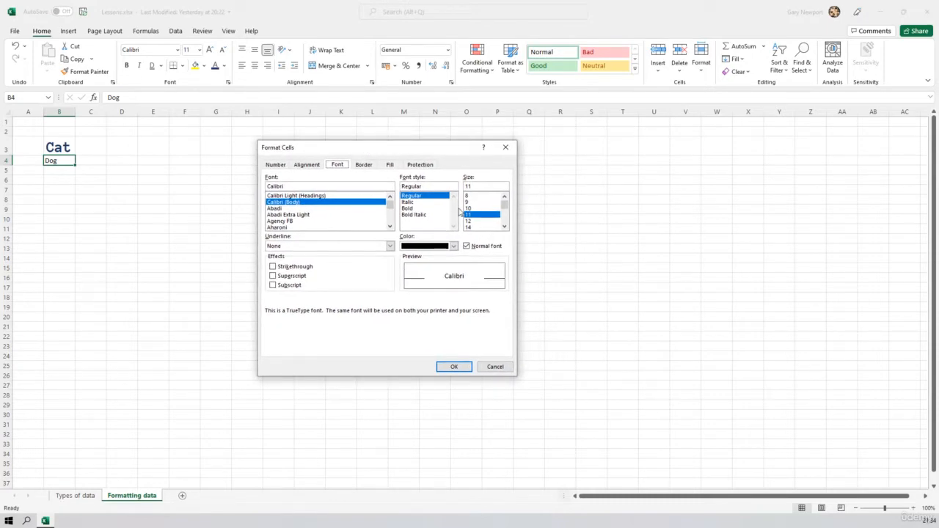
{"action": "left_click", "coordinate": [390, 227]}
{"action": "left_click", "coordinate": [390, 227]}
{"action": "left_click", "coordinate": [389, 226]}
{"action": "left_click", "coordinate": [389, 226]}
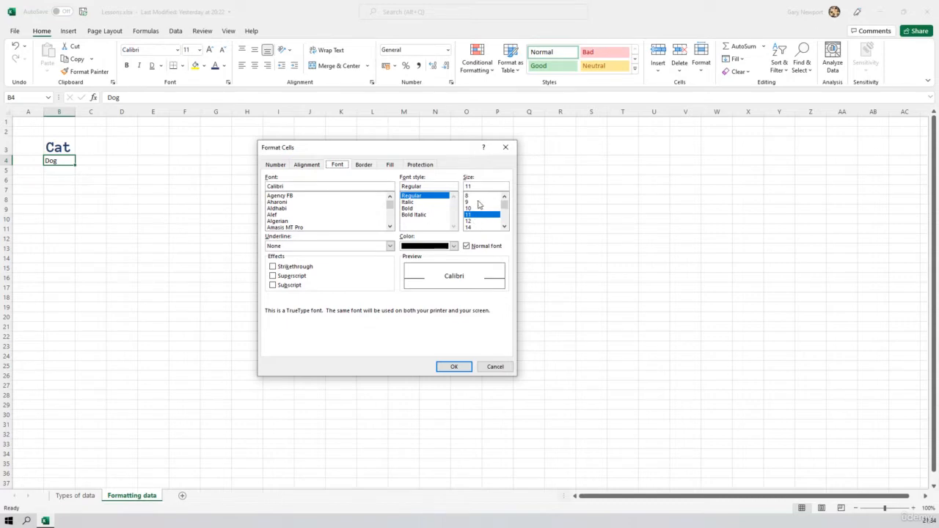
{"action": "left_click", "coordinate": [390, 246]}
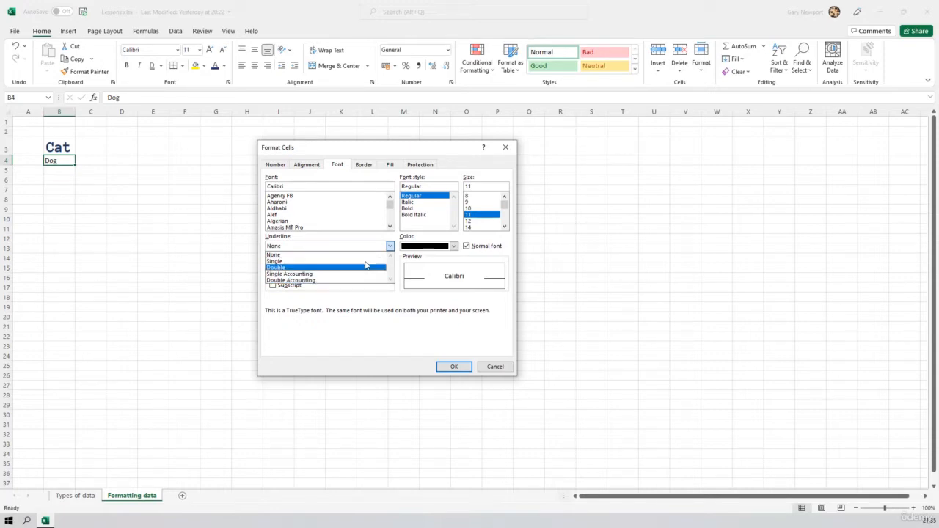
{"action": "left_click", "coordinate": [453, 247]}
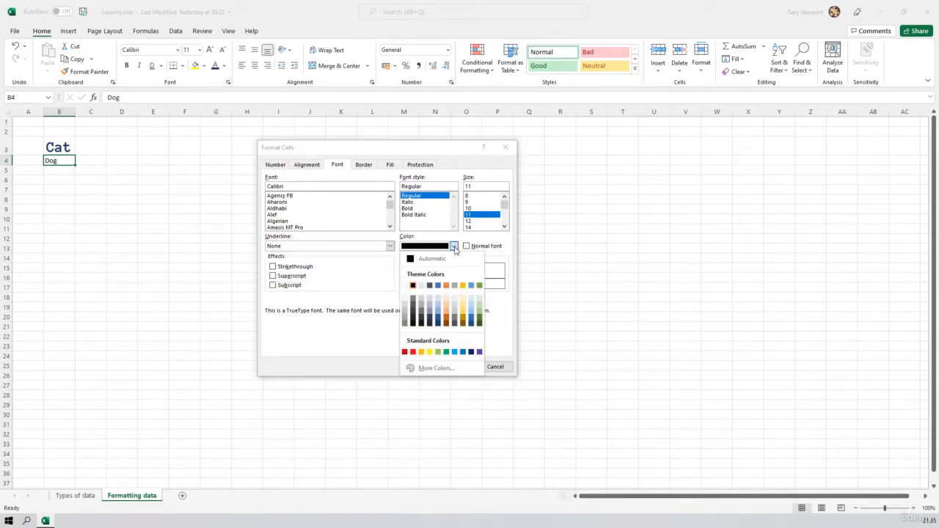
{"action": "left_click", "coordinate": [337, 323]}
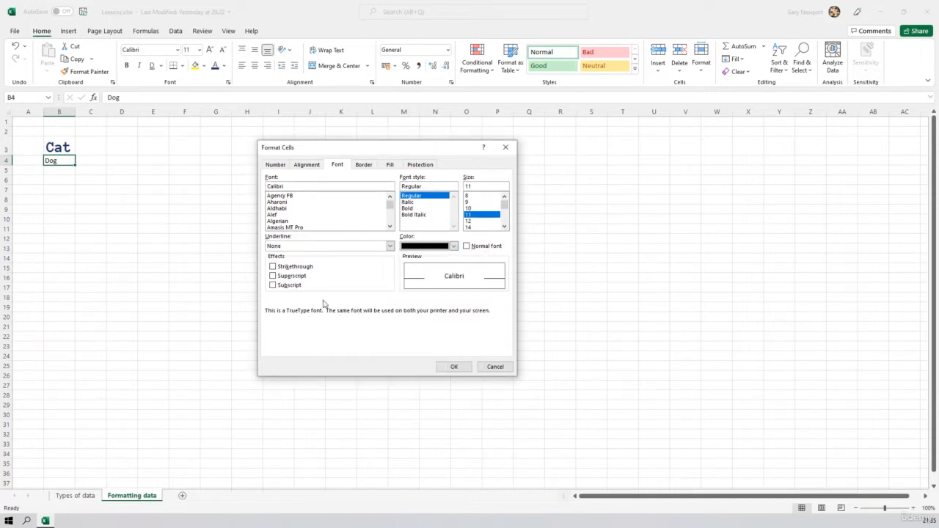
- Try the strikethrough, superscript and subscript effects on the Dog text one at a time, and clear them again
{"action": "left_click", "coordinate": [273, 268]}
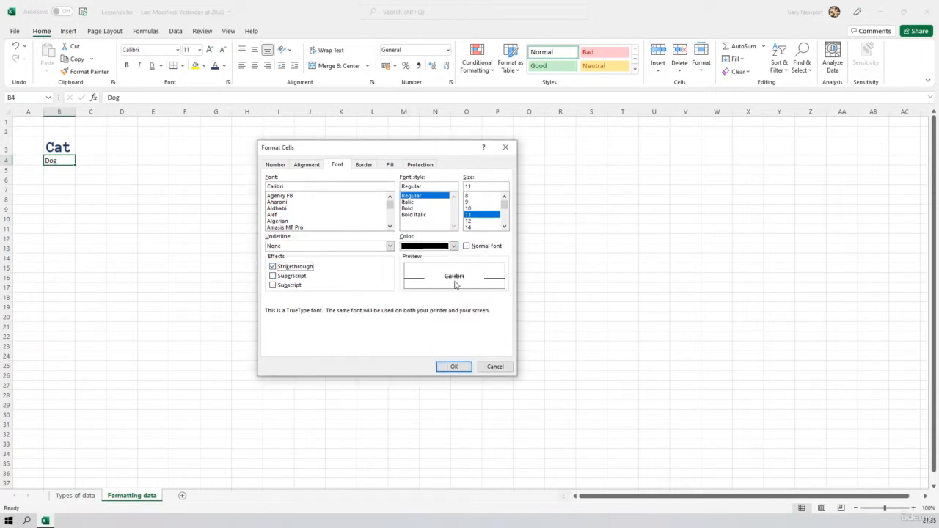
{"action": "left_click", "coordinate": [273, 268]}
{"action": "left_click", "coordinate": [273, 277]}
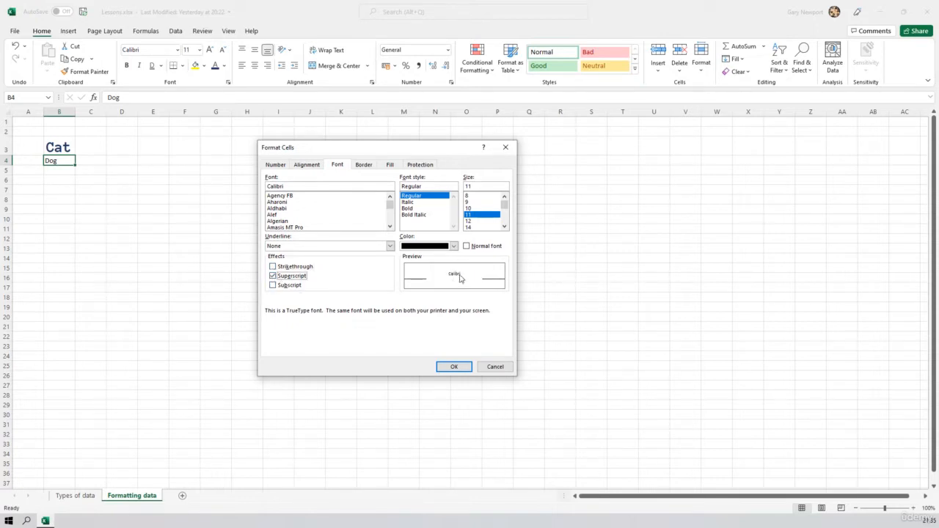
{"action": "left_click", "coordinate": [273, 276]}
{"action": "left_click", "coordinate": [273, 286]}
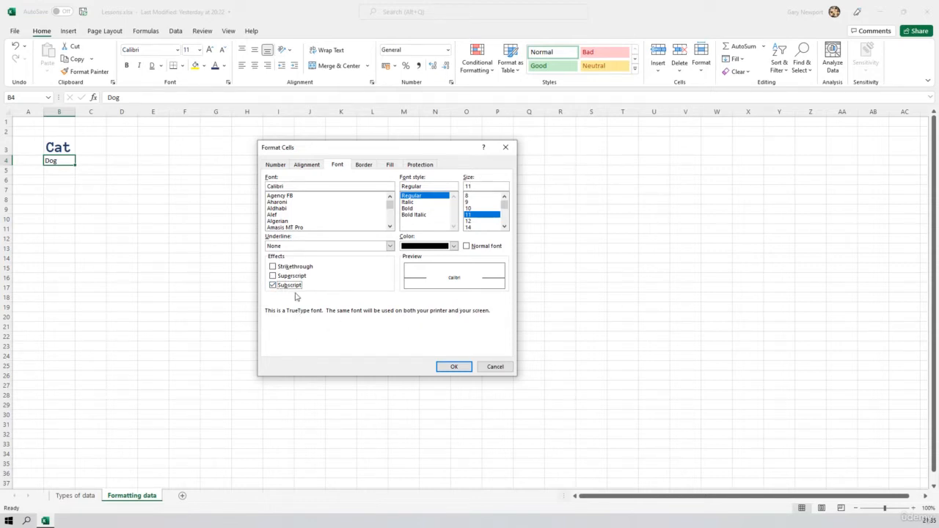
{"action": "left_click", "coordinate": [273, 276]}
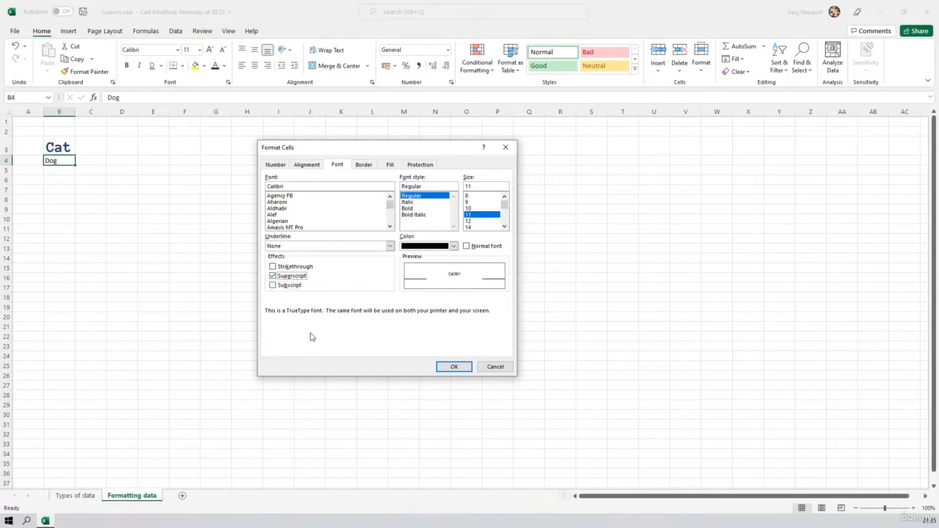
{"action": "left_click", "coordinate": [273, 286]}
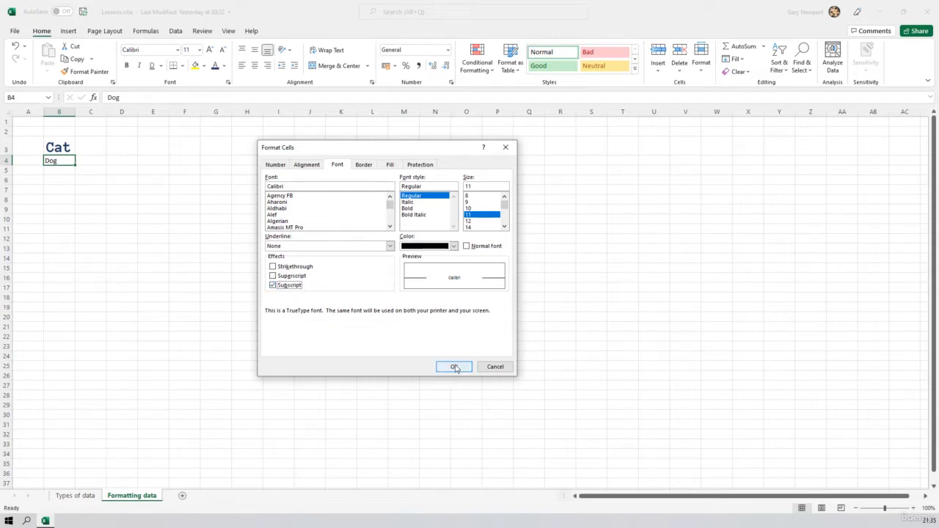
{"action": "left_click", "coordinate": [273, 286]}
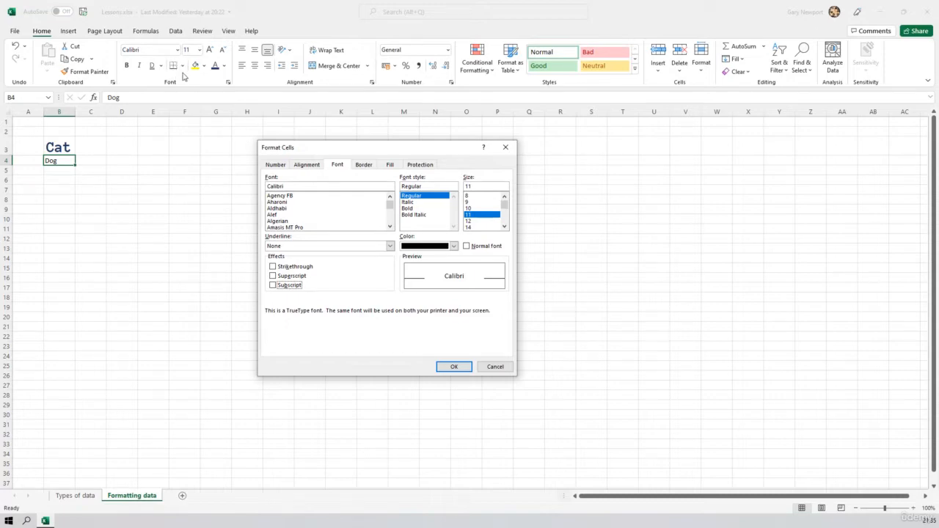
- Review the border, fill, number and alignment settings of B4, and leave the cell formatting without applying changes
{"action": "left_click", "coordinate": [364, 165]}
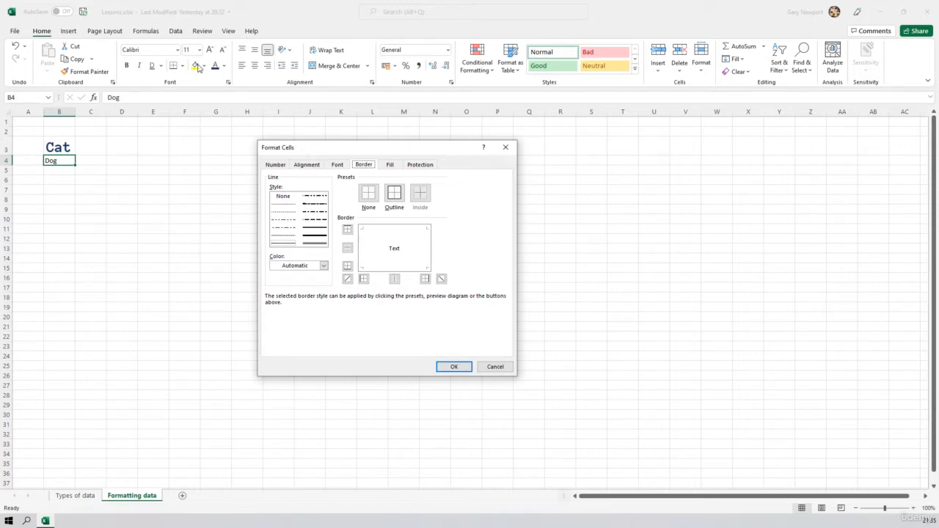
{"action": "left_click", "coordinate": [389, 165]}
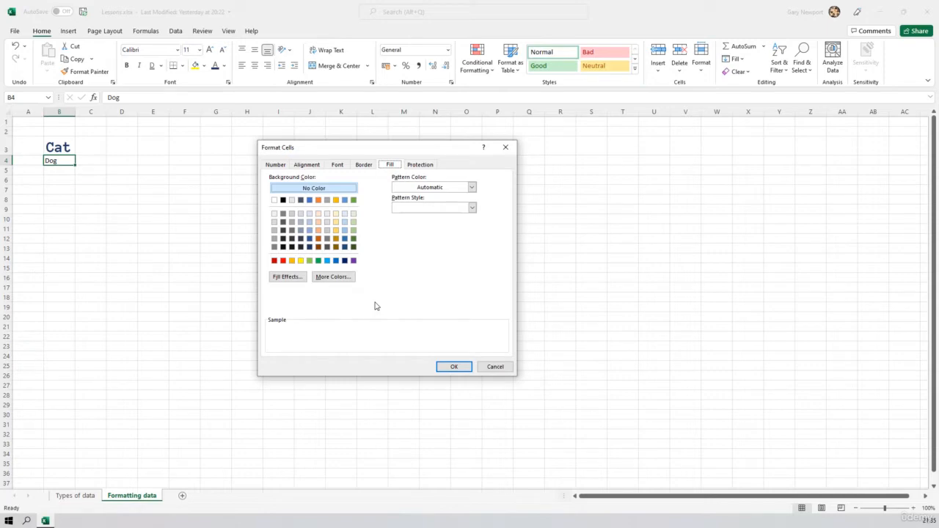
{"action": "left_click", "coordinate": [271, 166]}
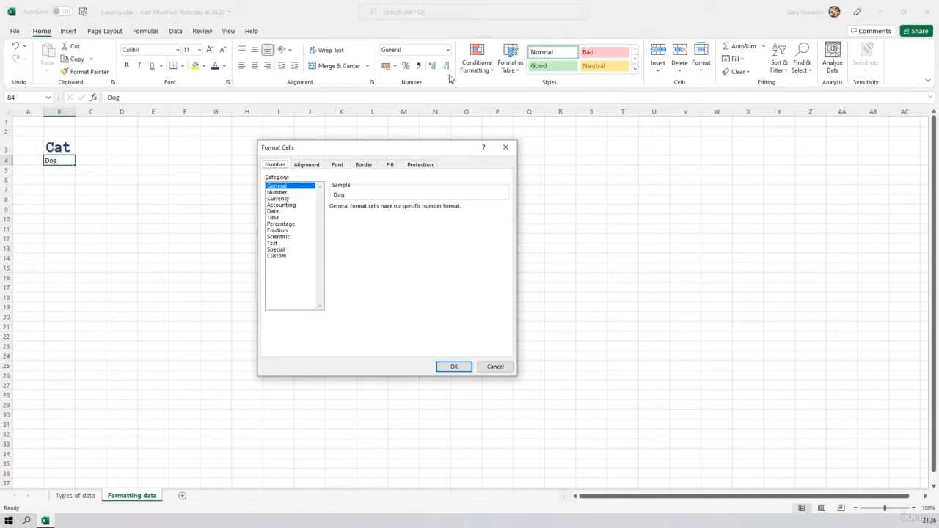
{"action": "left_click", "coordinate": [303, 167]}
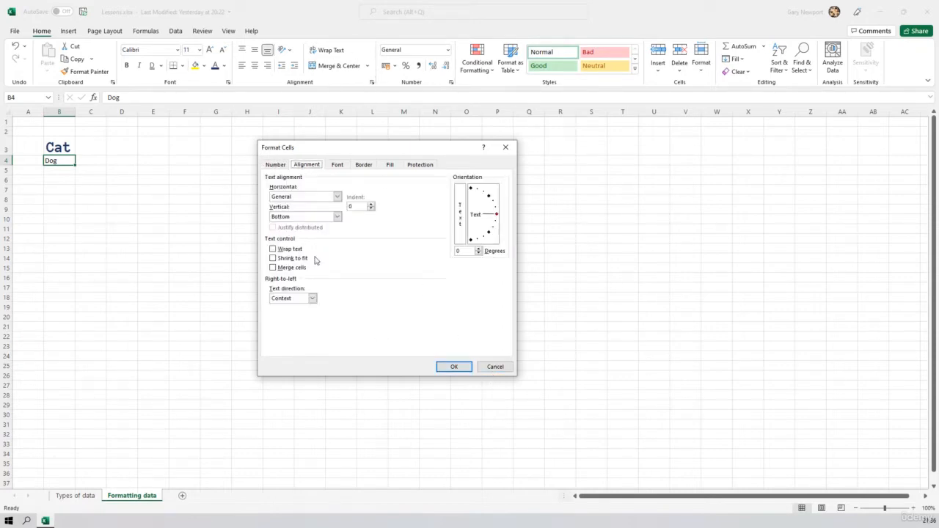
{"action": "left_click", "coordinate": [495, 368]}
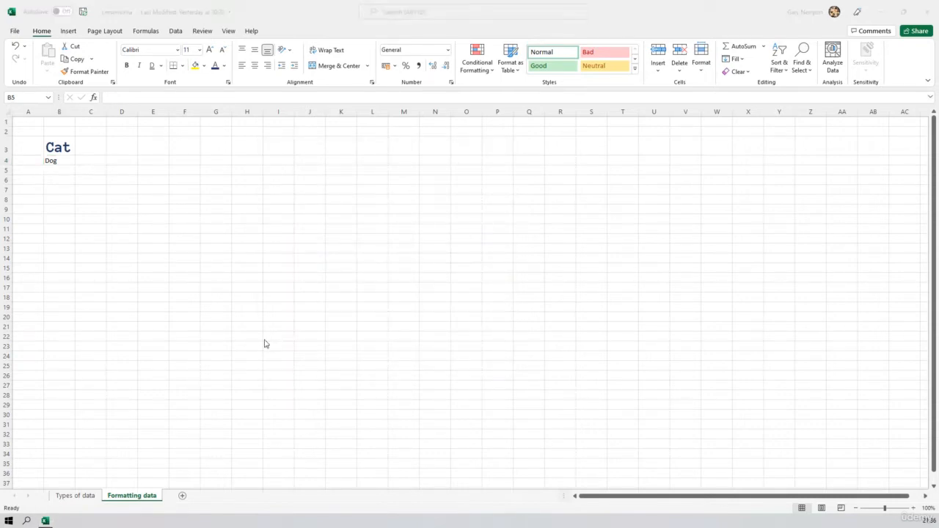
- Enter the text x2 in cell E5
{"action": "left_click", "coordinate": [150, 171]}
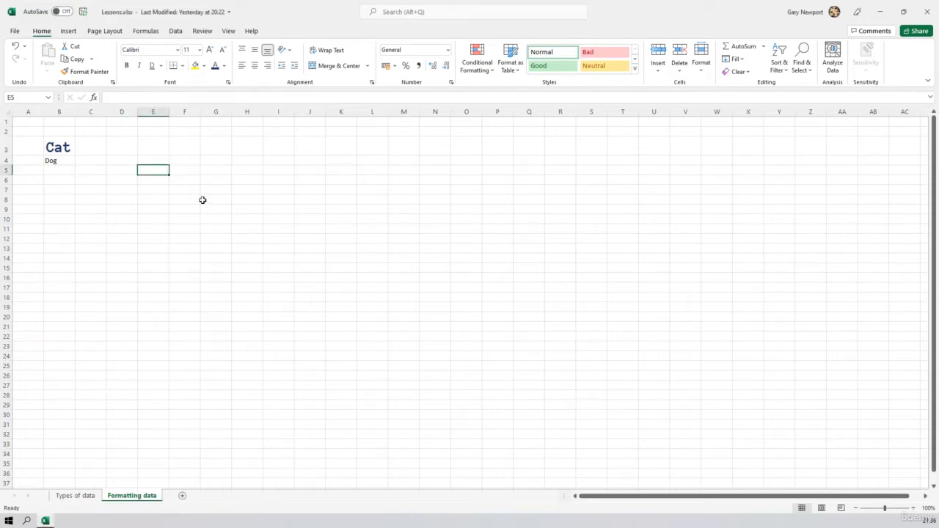
{"action": "type", "text": "x"}
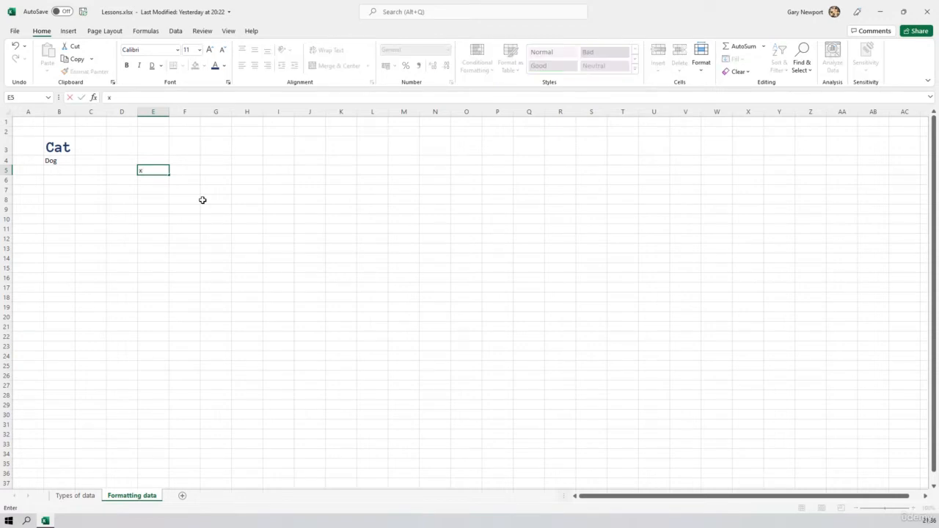
{"action": "type", "text": "2"}
{"action": "key", "text": "Return"}
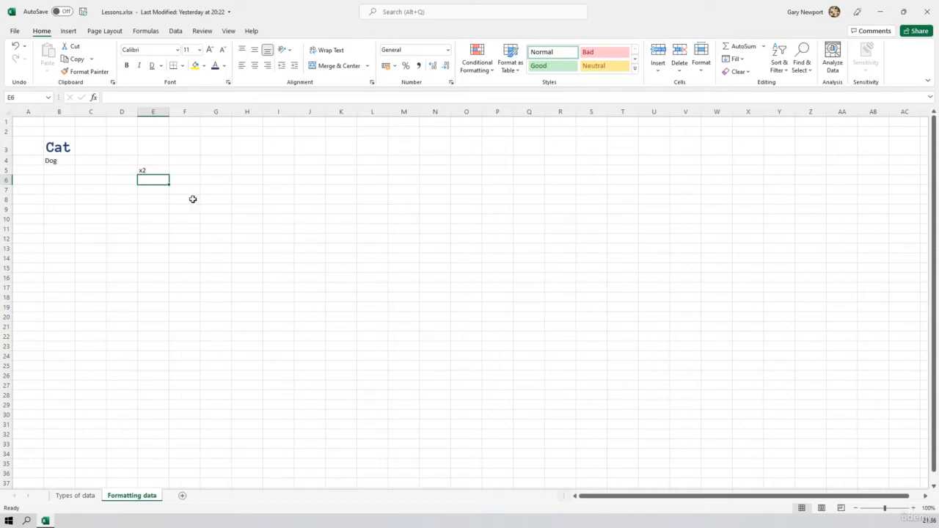
- Insert a caret into the text in E5 so it reads x^2
{"action": "left_click", "coordinate": [154, 169]}
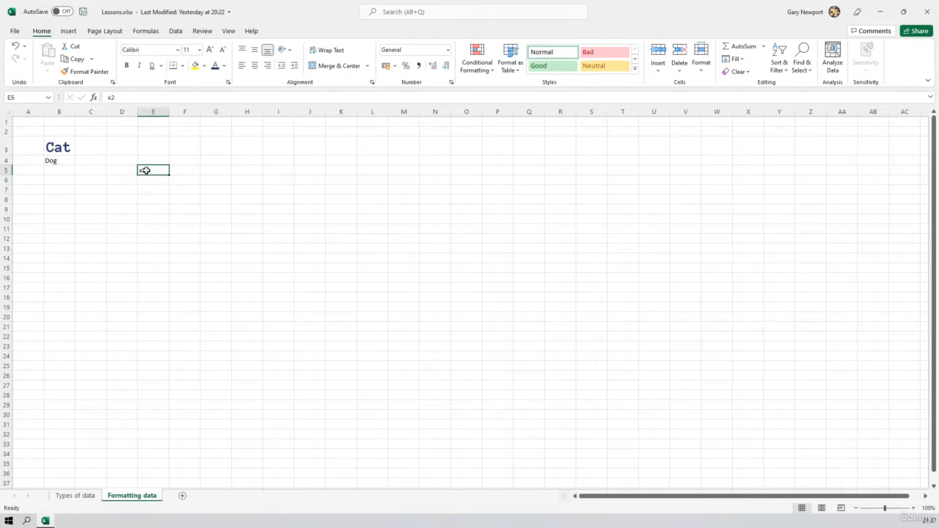
{"action": "left_click", "coordinate": [111, 97]}
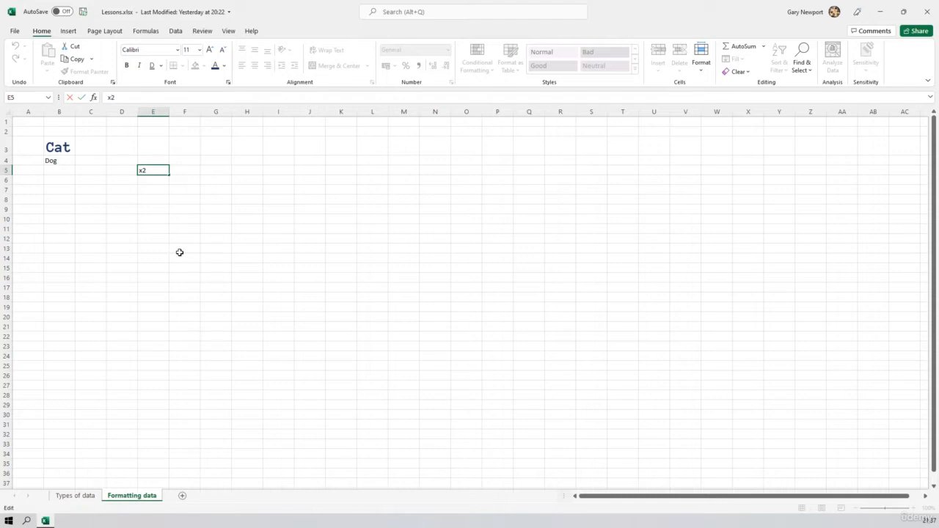
{"action": "type", "text": "^"}
{"action": "key", "text": "Return"}
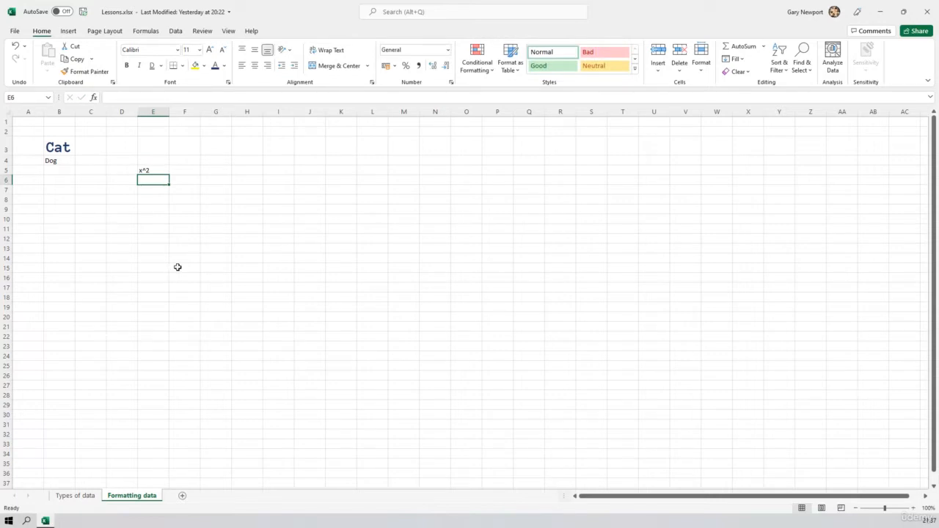
- Remove the caret from the text in E5 and format only its 2 as superscript
{"action": "left_click", "coordinate": [152, 170]}
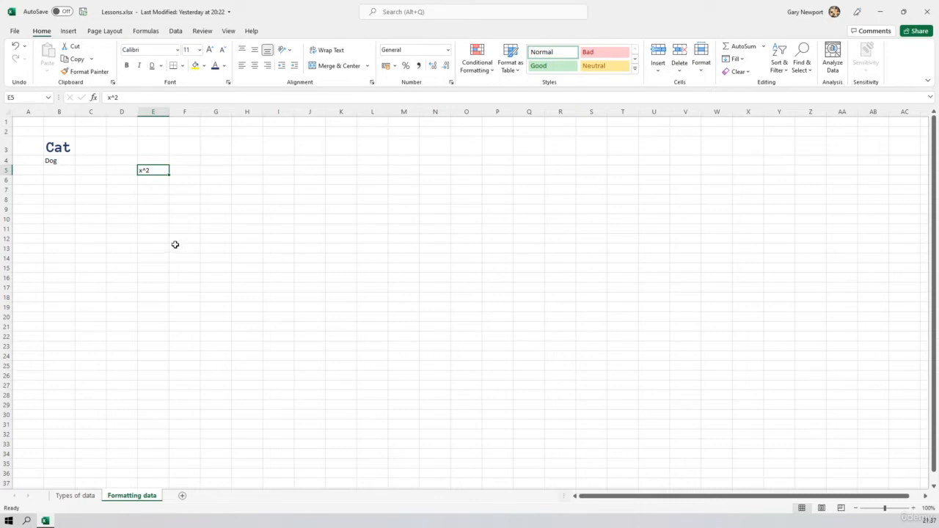
{"action": "double_click", "coordinate": [155, 169]}
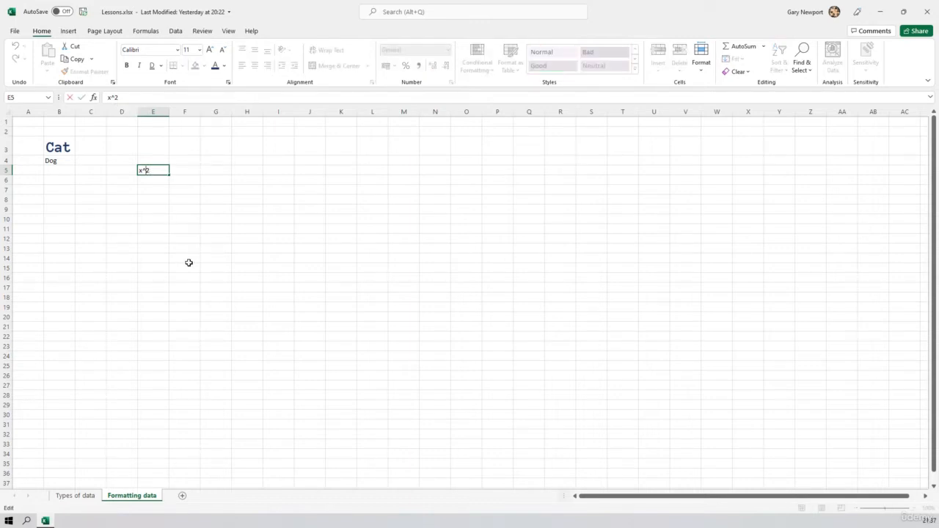
{"action": "key", "text": "BackSpace"}
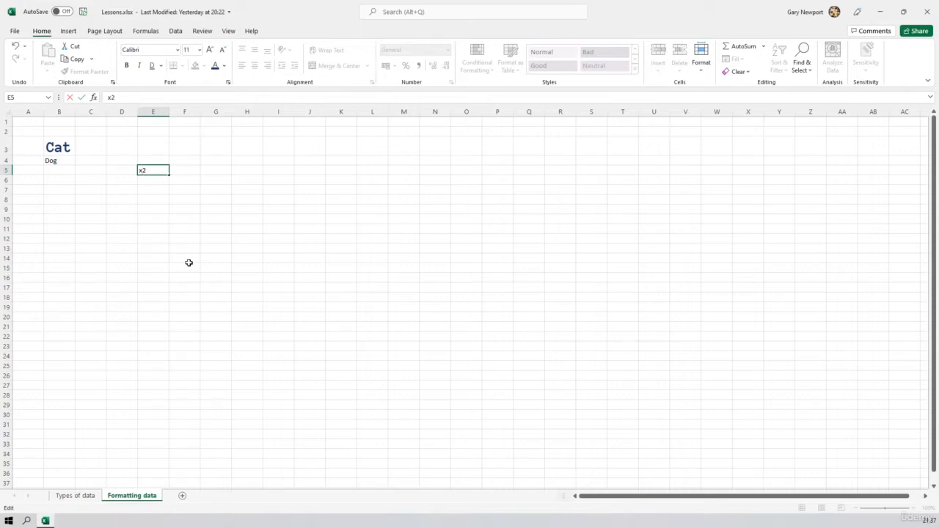
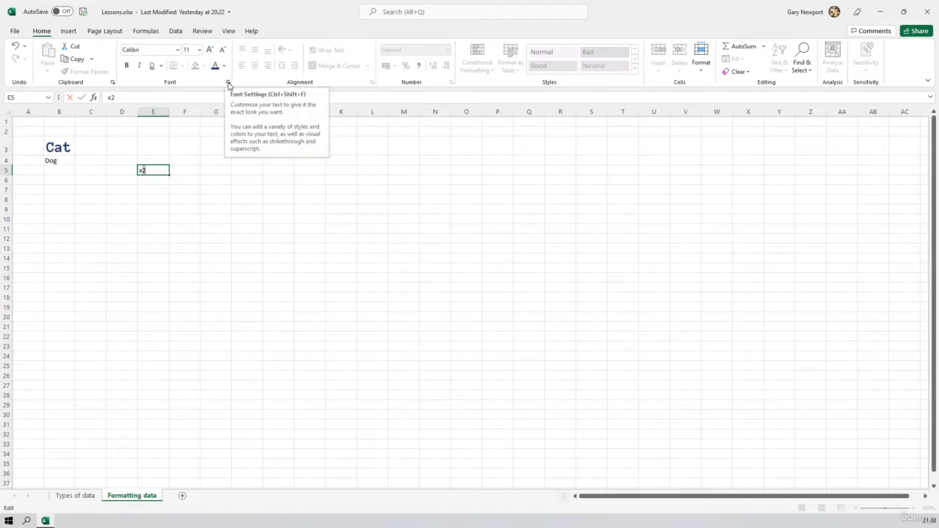
{"action": "left_click", "coordinate": [228, 83]}
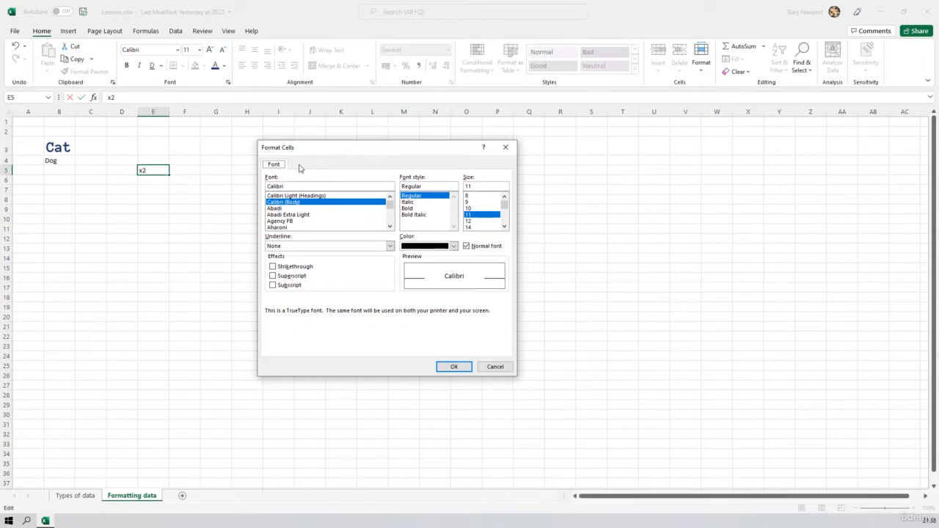
{"action": "left_click", "coordinate": [273, 276]}
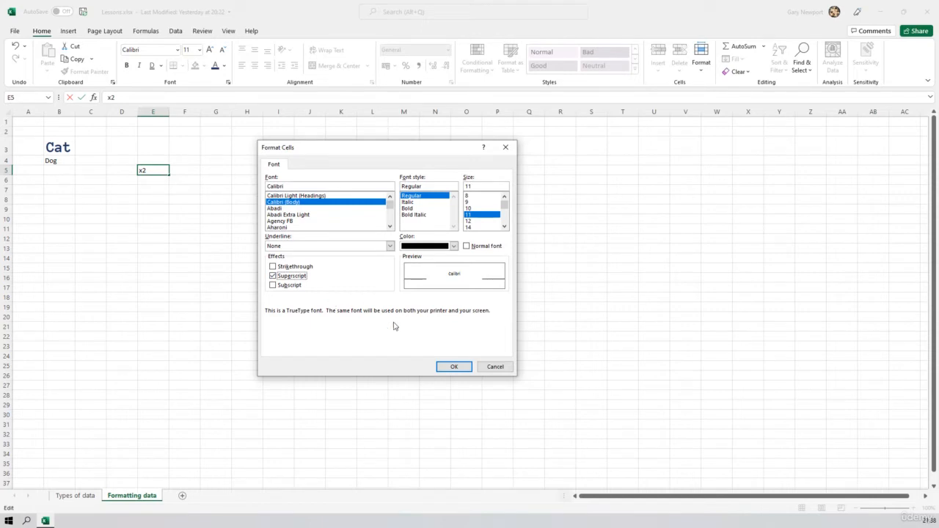
{"action": "left_click", "coordinate": [454, 367]}
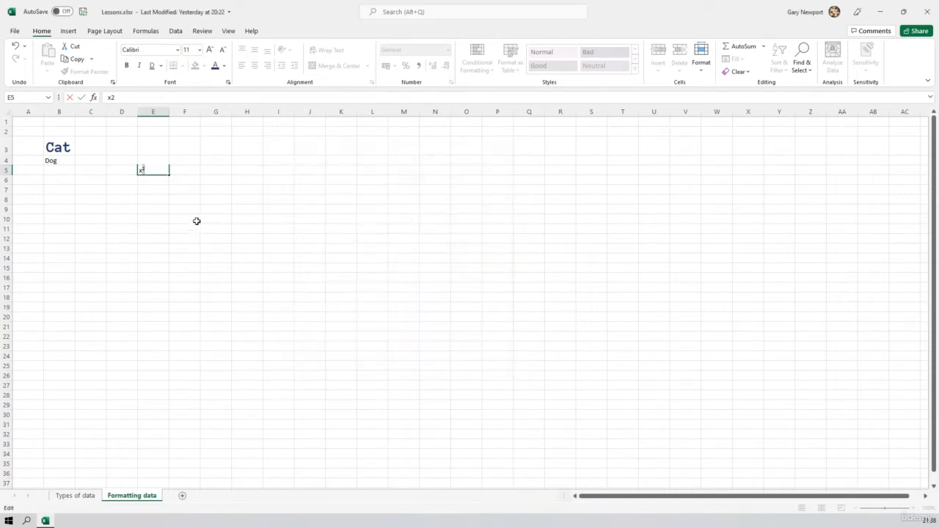
{"action": "left_click_drag", "start_coordinate": [152, 196], "coordinate": [152, 192]}
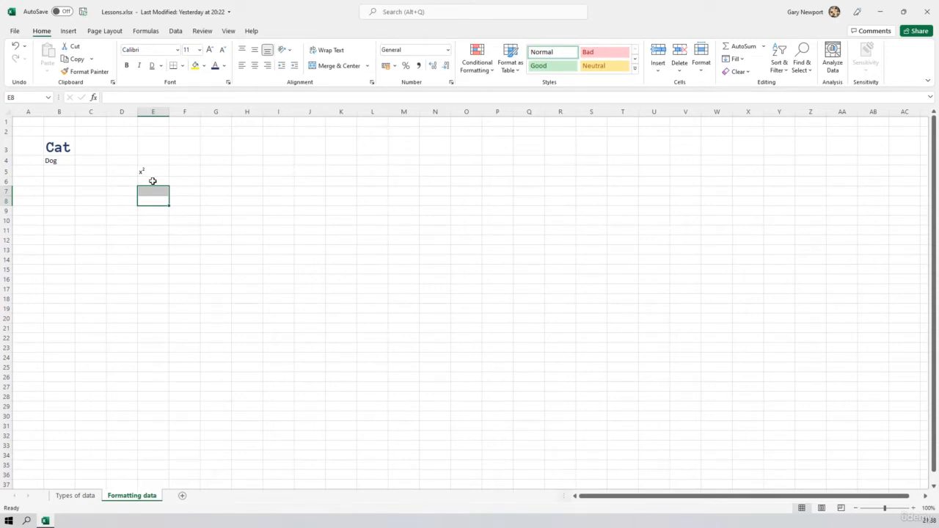
- Enter the text y2 in cell E6 and reselect that cell
{"action": "left_click", "coordinate": [153, 182]}
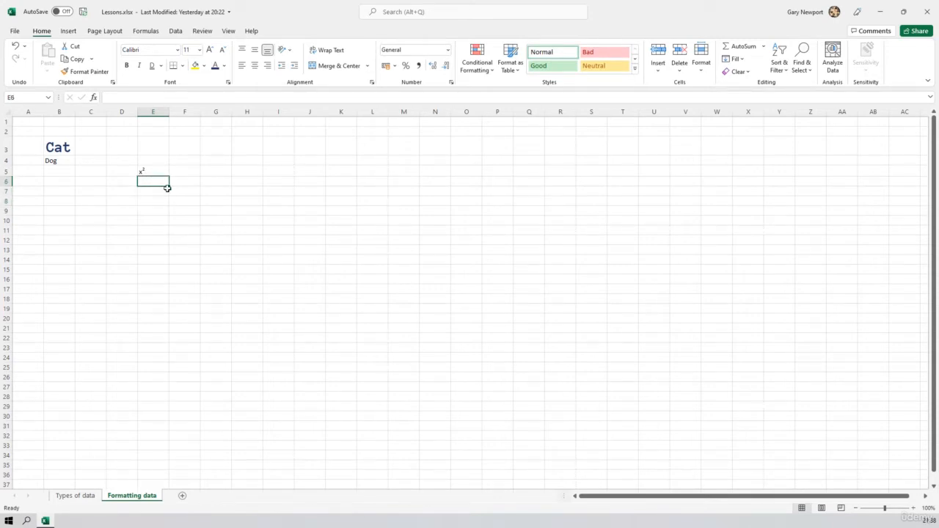
{"action": "type", "text": "y"}
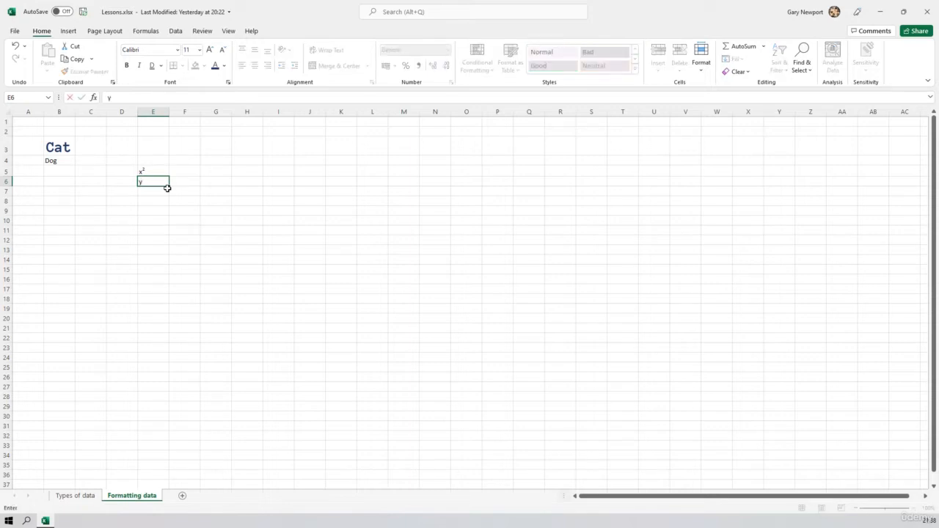
{"action": "type", "text": "2"}
{"action": "key", "text": "Return"}
{"action": "key", "text": "Up"}
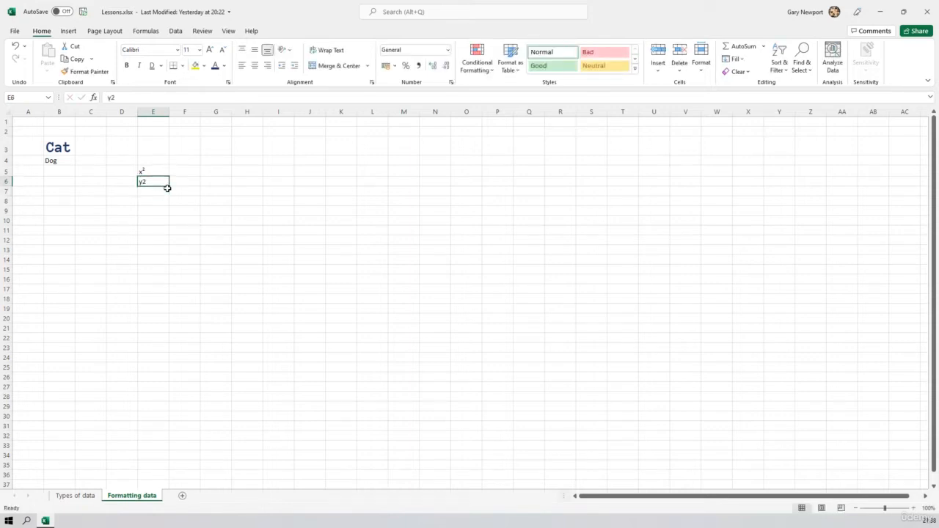
- Format only the 2 of the text in cell E6 as subscript
{"action": "left_click", "coordinate": [113, 98]}
{"action": "left_click_drag", "start_coordinate": [111, 98], "coordinate": [116, 98]}
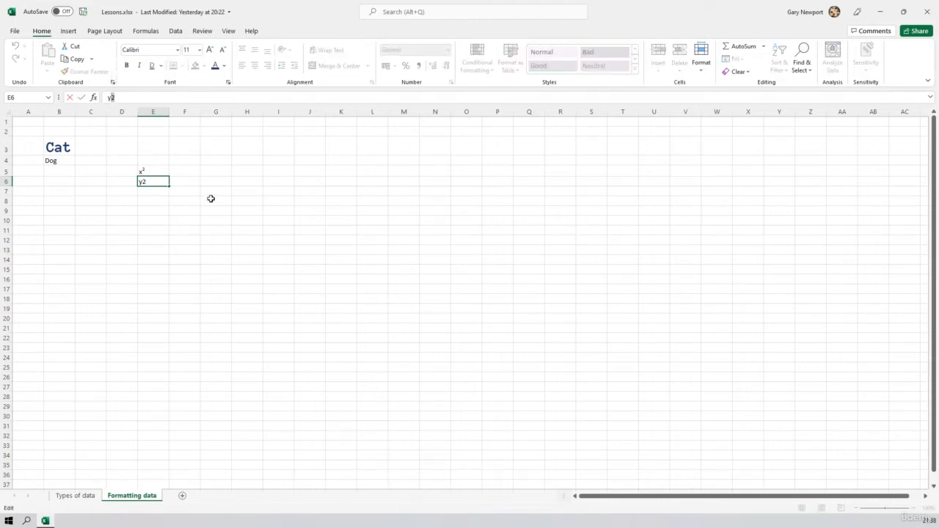
{"action": "left_click", "coordinate": [228, 82]}
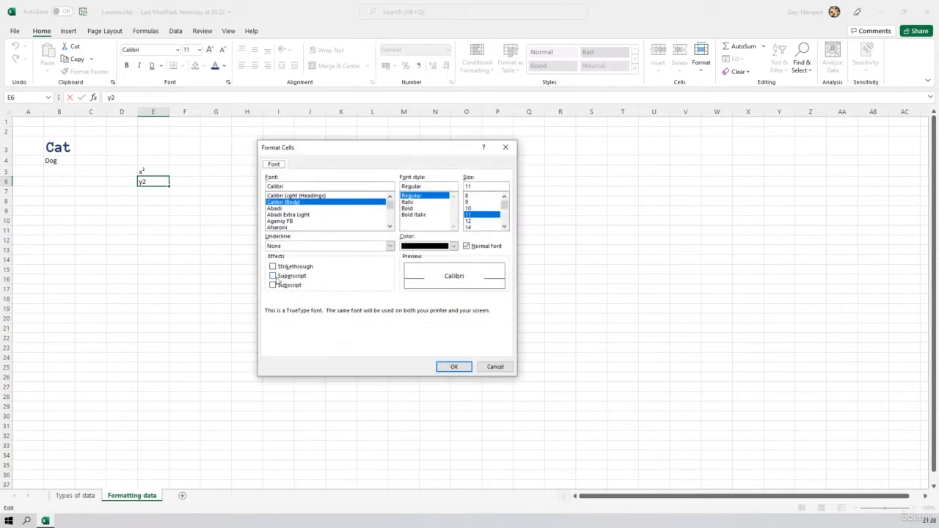
{"action": "left_click", "coordinate": [273, 285]}
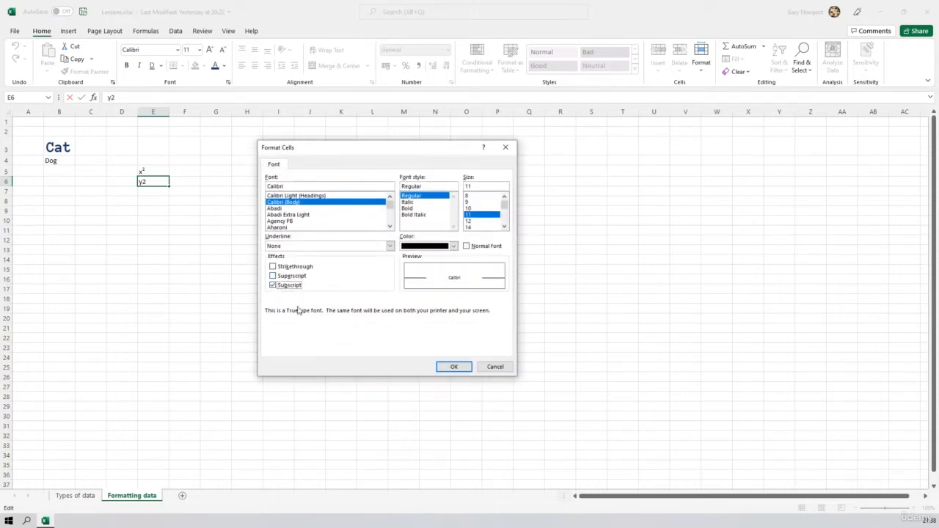
{"action": "left_click", "coordinate": [454, 367]}
{"action": "left_click", "coordinate": [184, 231]}
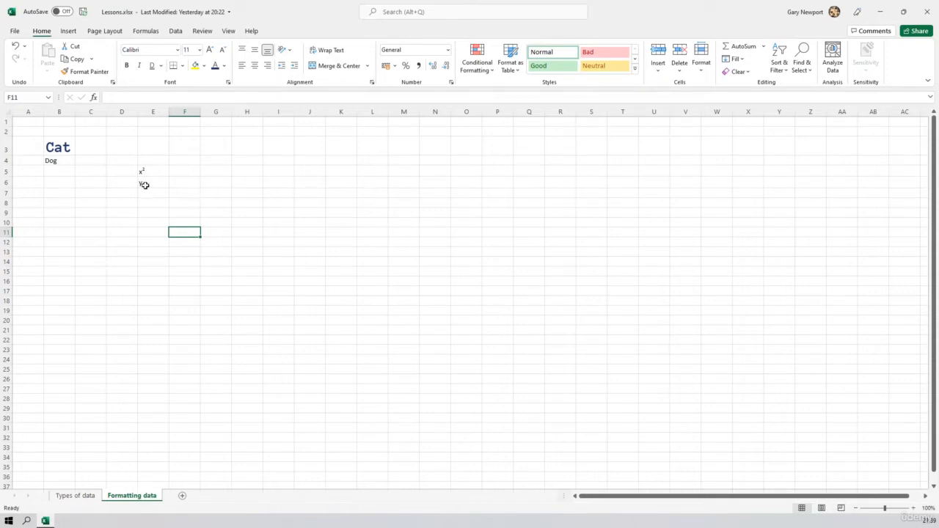
- Right-align the contents of cells E5:E6, and change them to horizontally centred
{"action": "left_click_drag", "start_coordinate": [145, 184], "coordinate": [148, 172]}
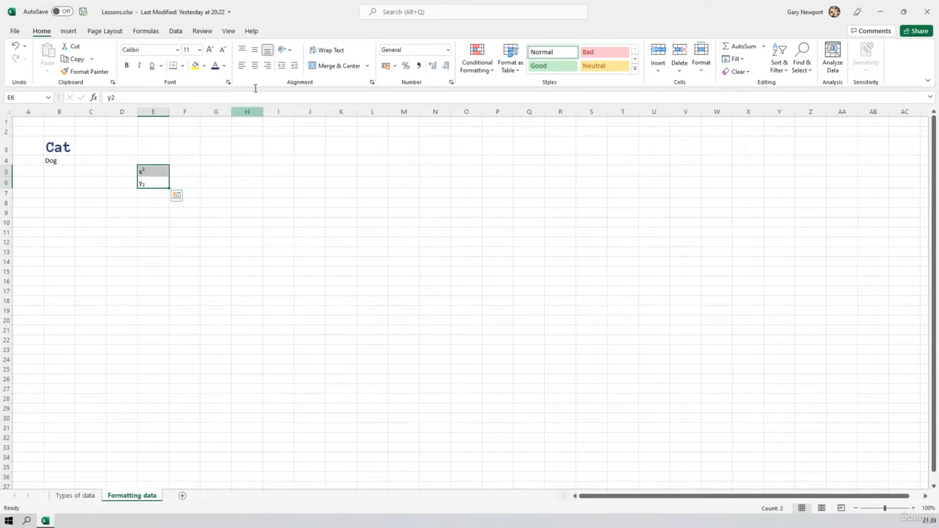
{"action": "left_click", "coordinate": [266, 67]}
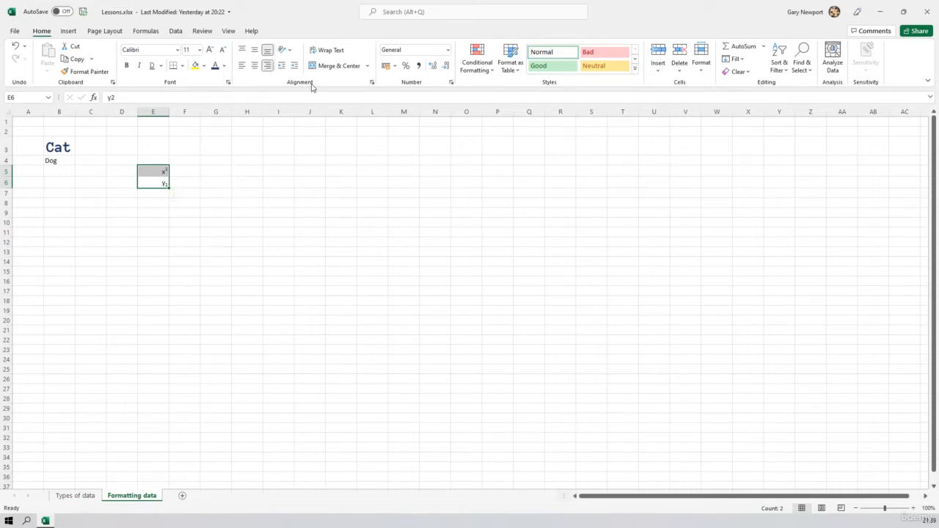
{"action": "left_click", "coordinate": [255, 67]}
{"action": "left_click", "coordinate": [221, 223]}
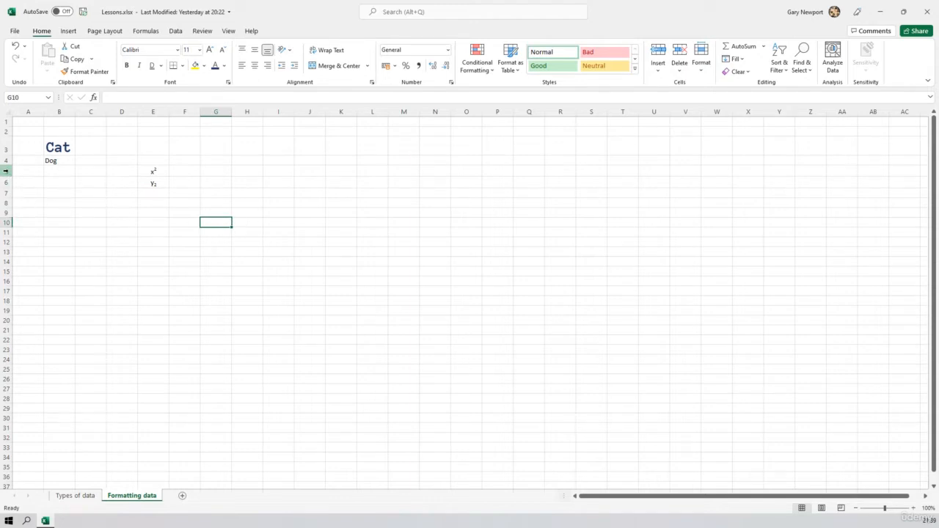
- Increase the height of rows 5 and 6 together and middle-align cells E5:E6 vertically
{"action": "left_click_drag", "start_coordinate": [6, 170], "coordinate": [7, 201]}
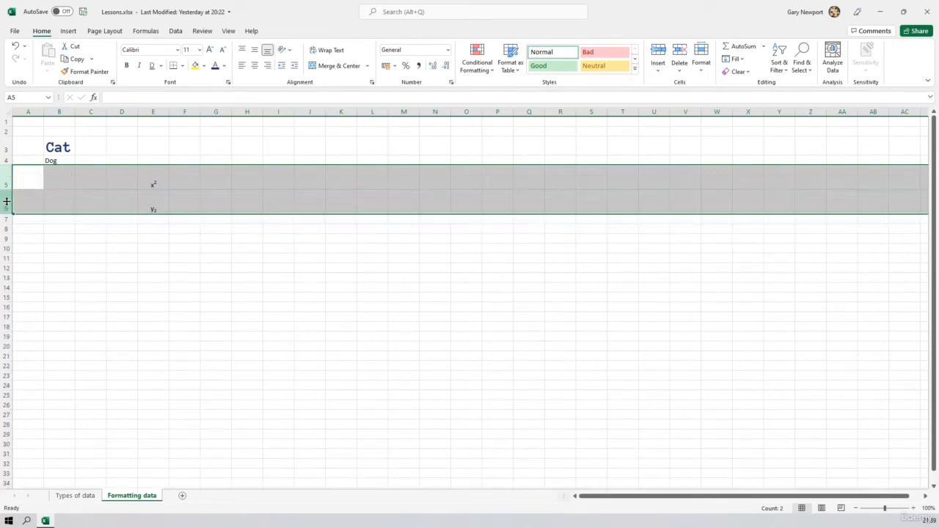
{"action": "left_click", "coordinate": [204, 284]}
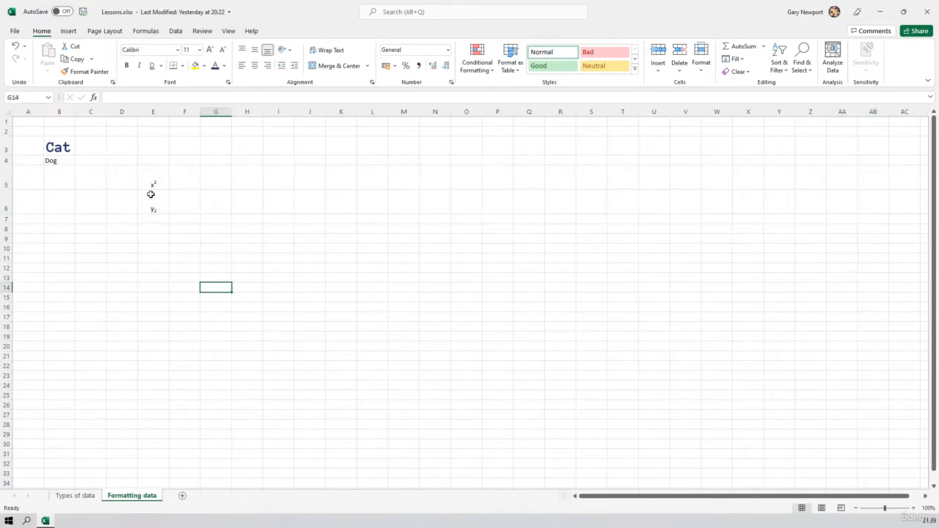
{"action": "left_click_drag", "start_coordinate": [154, 180], "coordinate": [153, 201]}
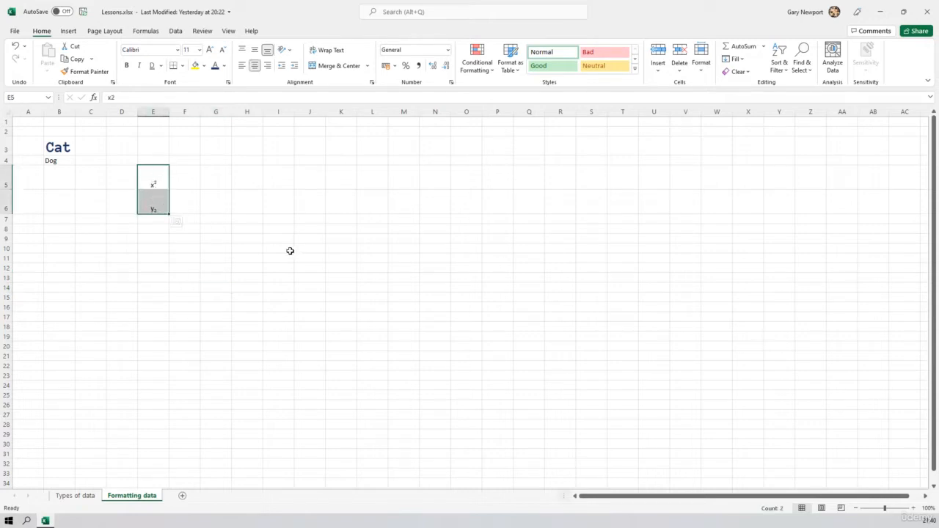
{"action": "left_click", "coordinate": [254, 50]}
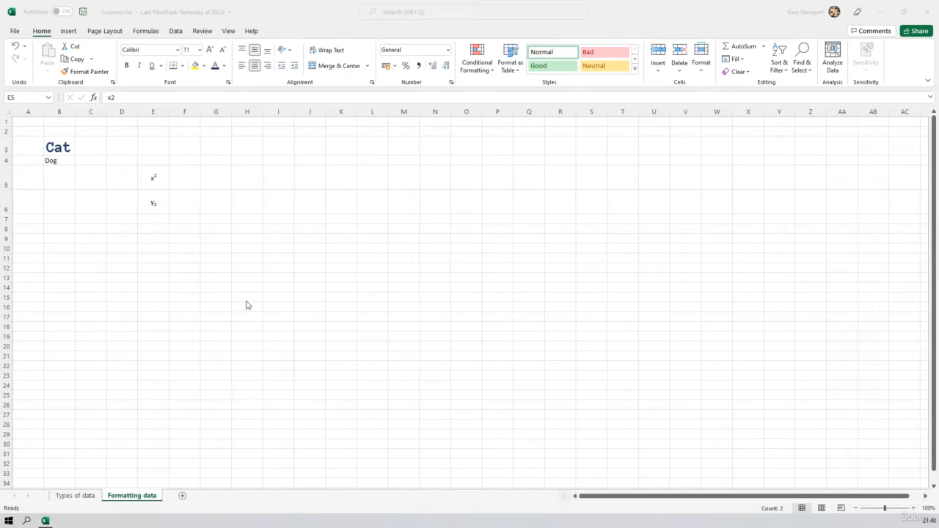
- Align the contents of cells E5:E6 to the top of their cells
{"action": "left_click", "coordinate": [276, 37]}
{"action": "left_click", "coordinate": [242, 50]}
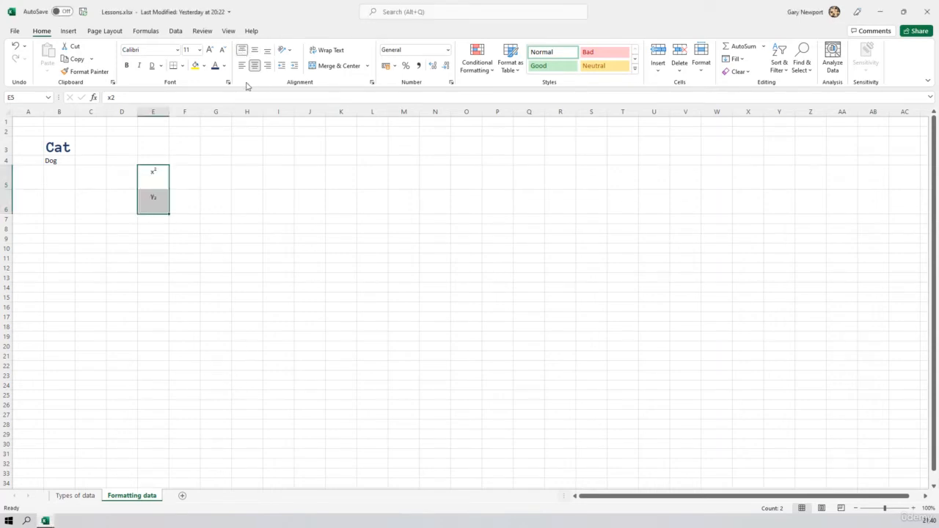
{"action": "left_click", "coordinate": [262, 306]}
- Middle-align cell E6 and cell E5 vertically, one after the other
{"action": "left_click", "coordinate": [158, 205]}
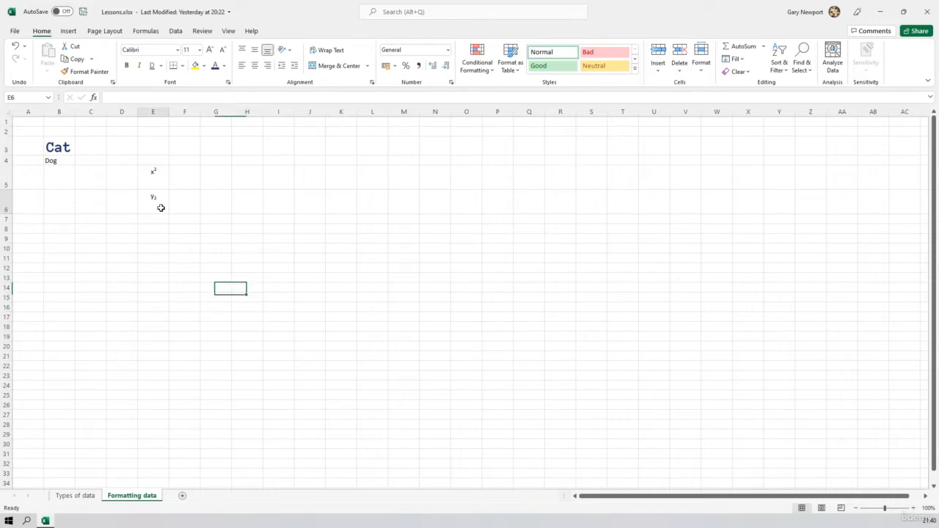
{"action": "left_click", "coordinate": [255, 51]}
{"action": "left_click", "coordinate": [153, 185]}
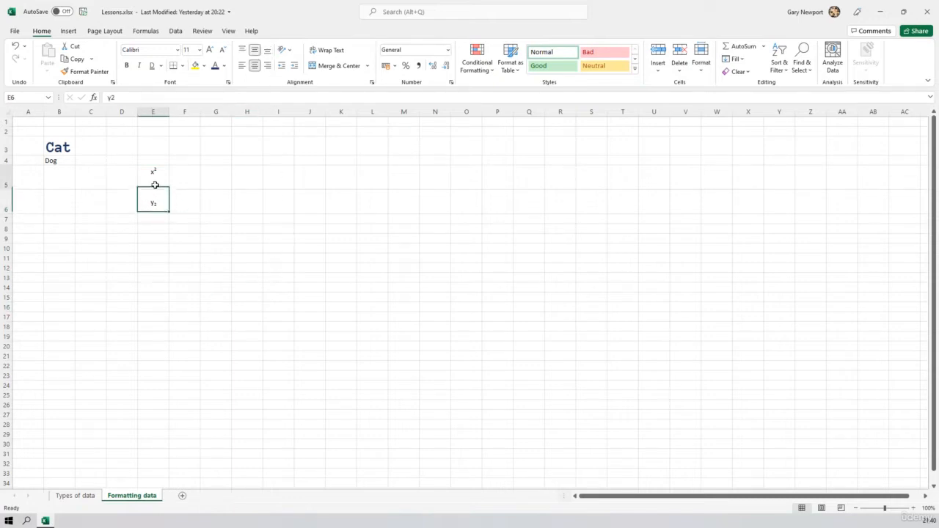
{"action": "left_click", "coordinate": [255, 50]}
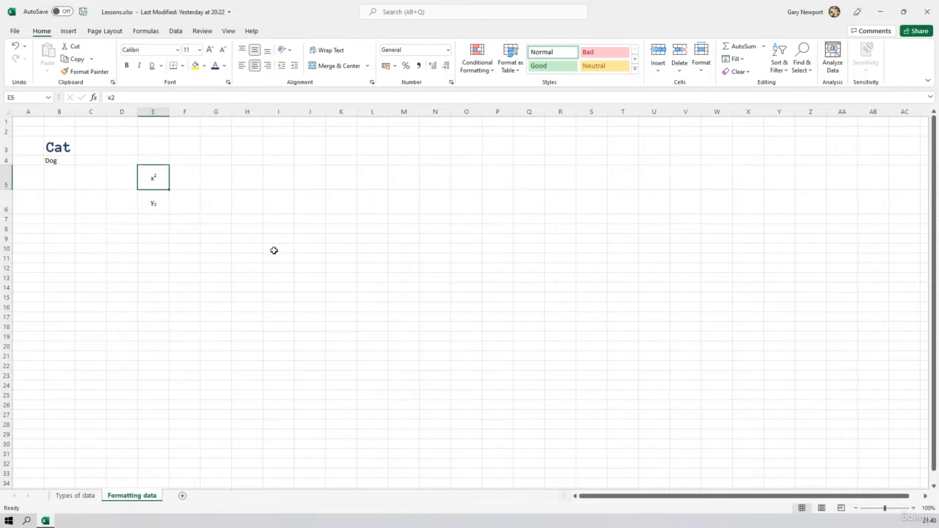
- Enter "This is some text" in cell H5 and autofit the width of column H
{"action": "left_click", "coordinate": [219, 177]}
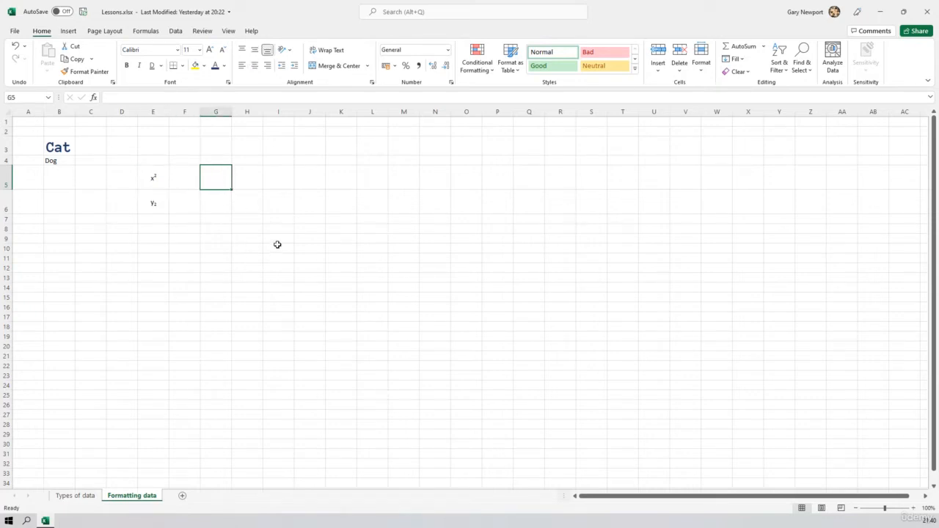
{"action": "key", "text": "Right"}
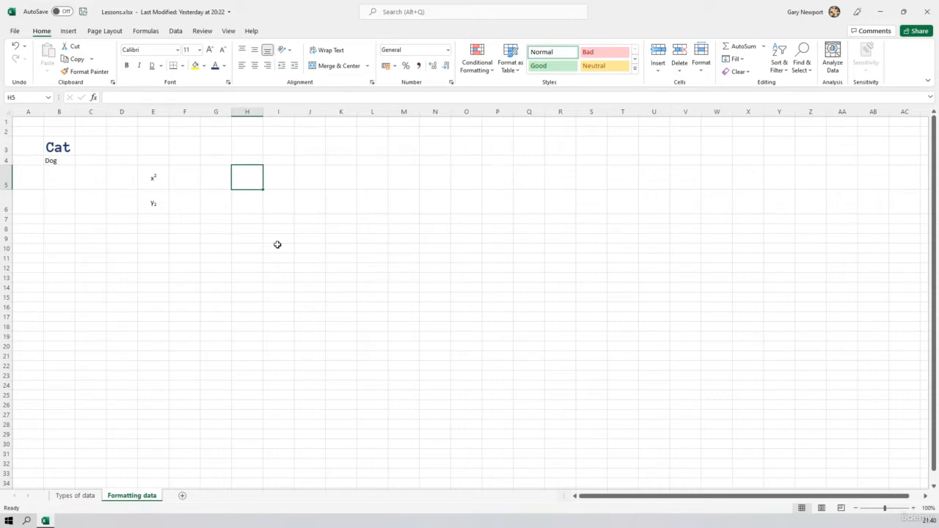
{"action": "type", "text": "This is some text"}
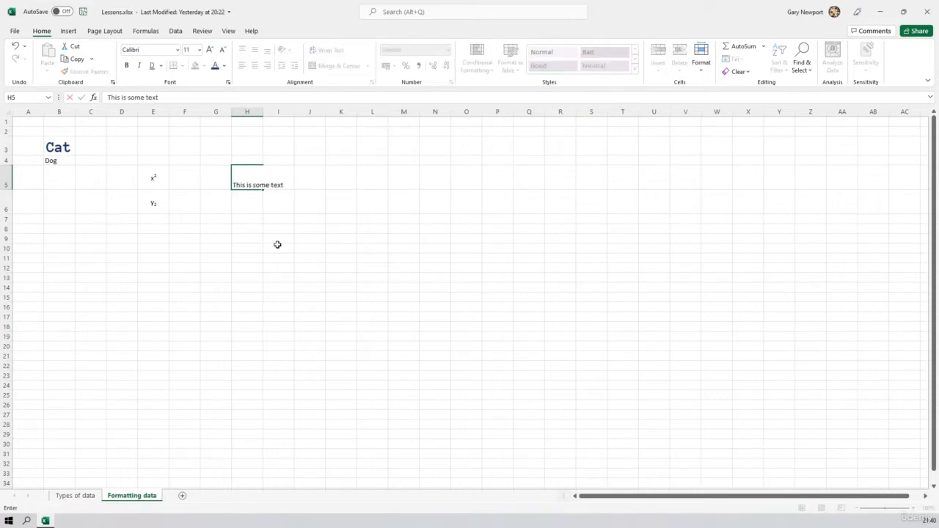
{"action": "key", "text": "Return"}
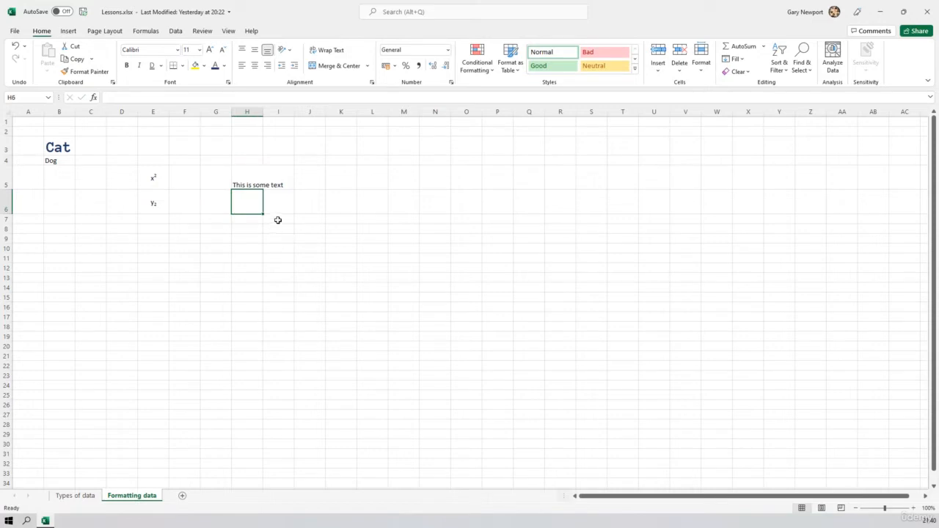
{"action": "double_click", "coordinate": [263, 111]}
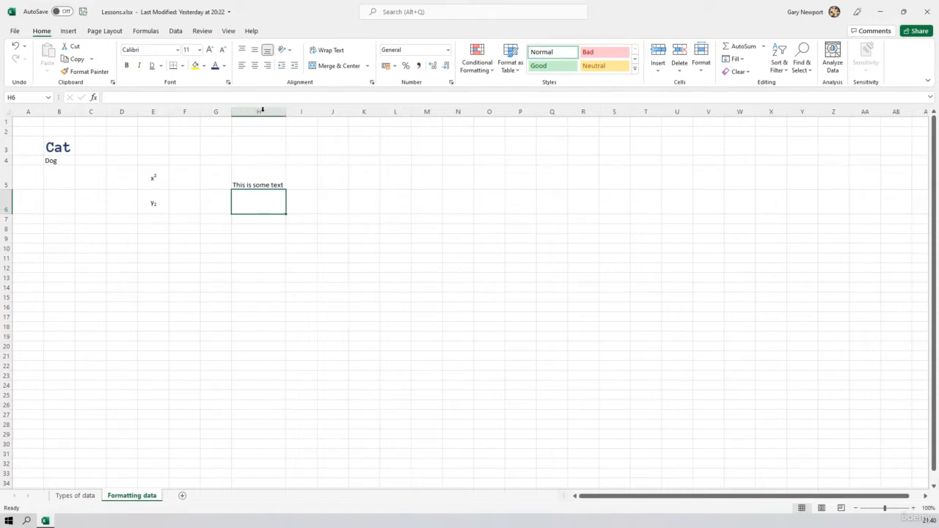
- Set the orientation of cell H5 to Vertical Text and enlarge row 5 to fit the whole text
{"action": "left_click", "coordinate": [259, 184]}
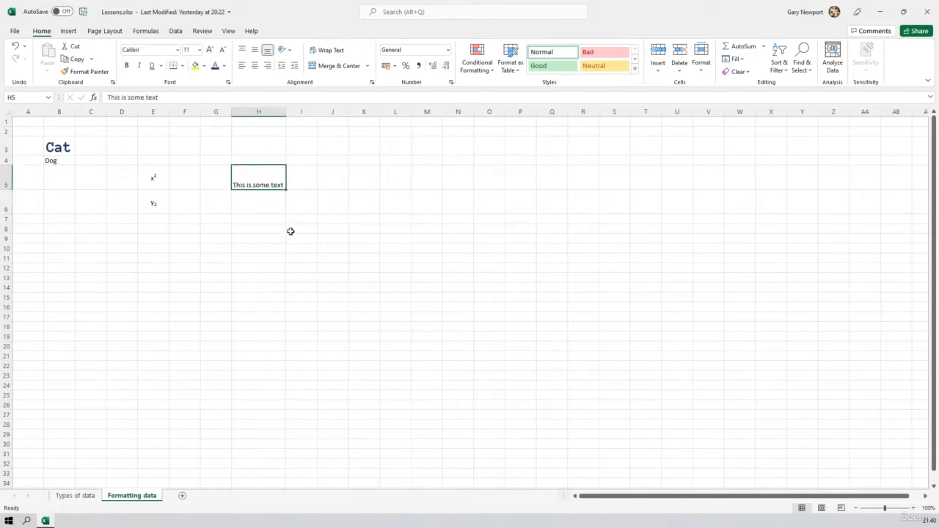
{"action": "left_click", "coordinate": [292, 50]}
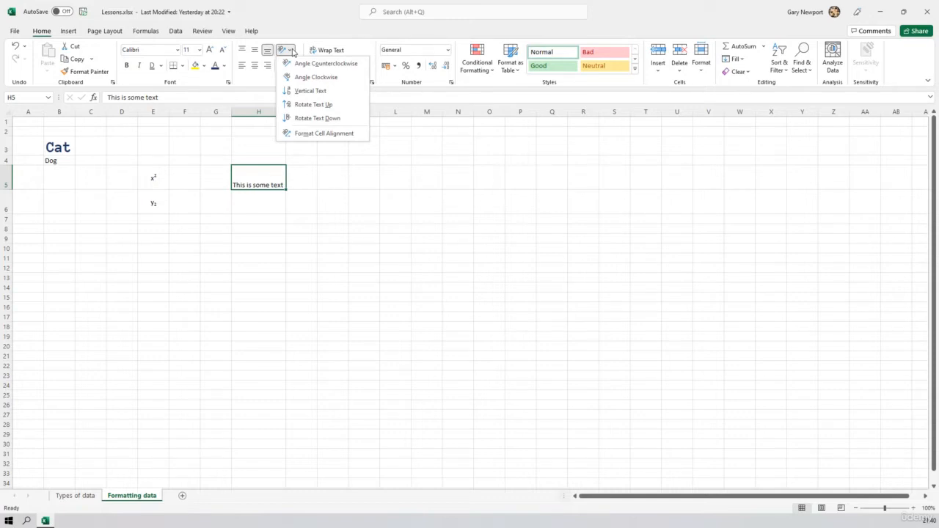
{"action": "left_click", "coordinate": [307, 91]}
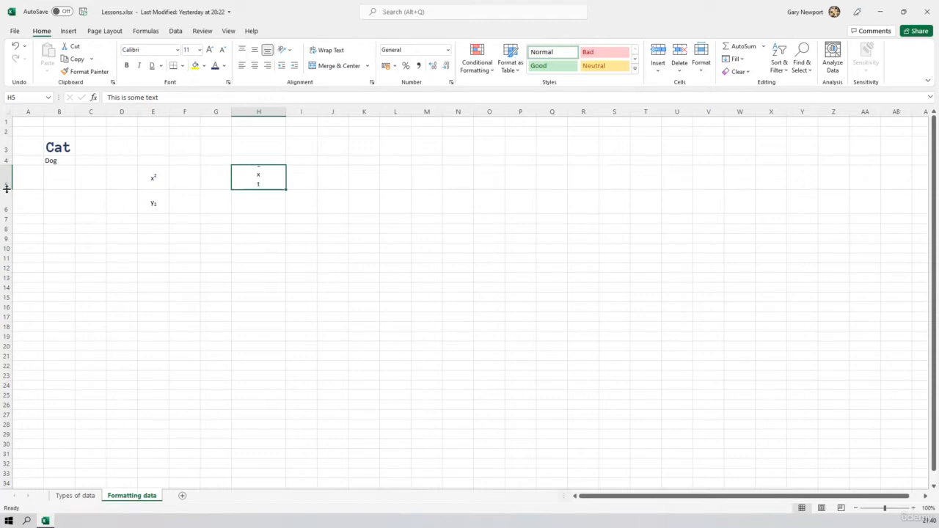
{"action": "left_click_drag", "start_coordinate": [7, 189], "coordinate": [7, 243]}
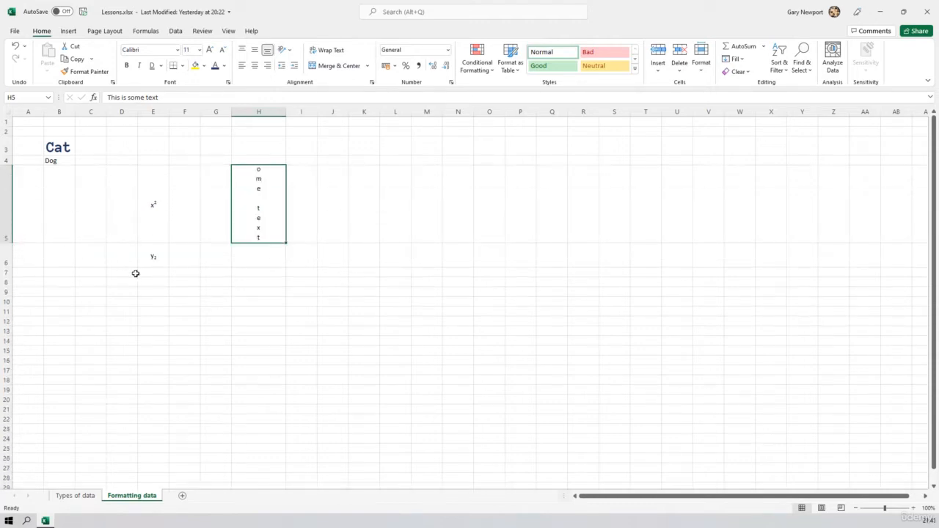
{"action": "double_click", "coordinate": [8, 243]}
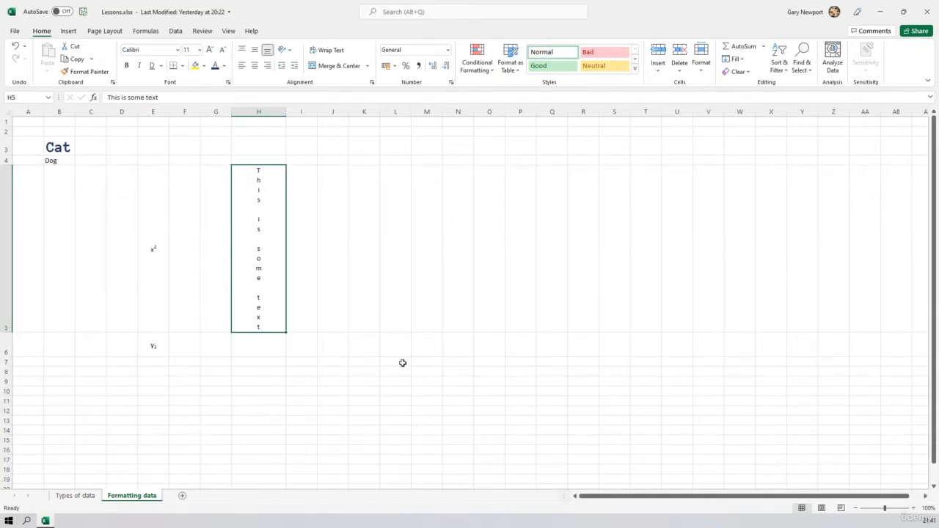
- Change the orientation of cell H5 to Rotate Text Up, and replace it with Rotate Text Down
{"action": "left_click", "coordinate": [291, 50]}
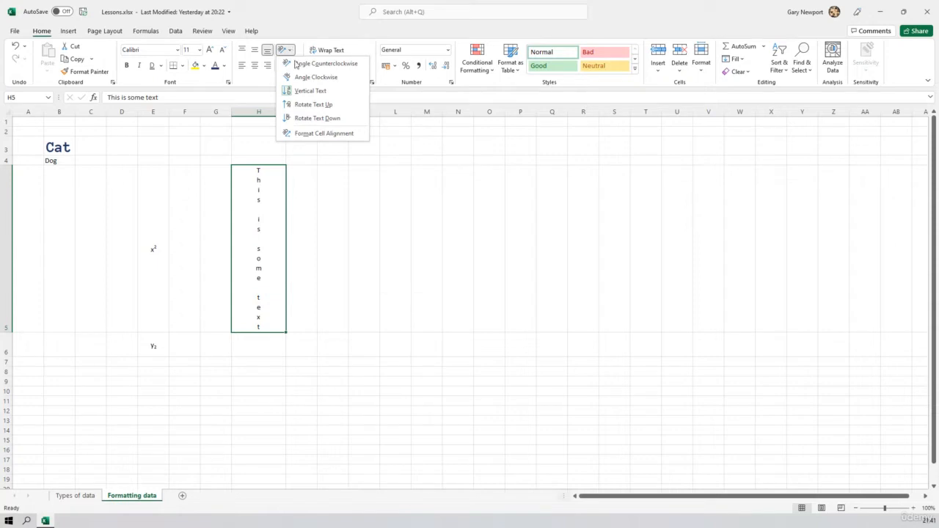
{"action": "left_click", "coordinate": [316, 105]}
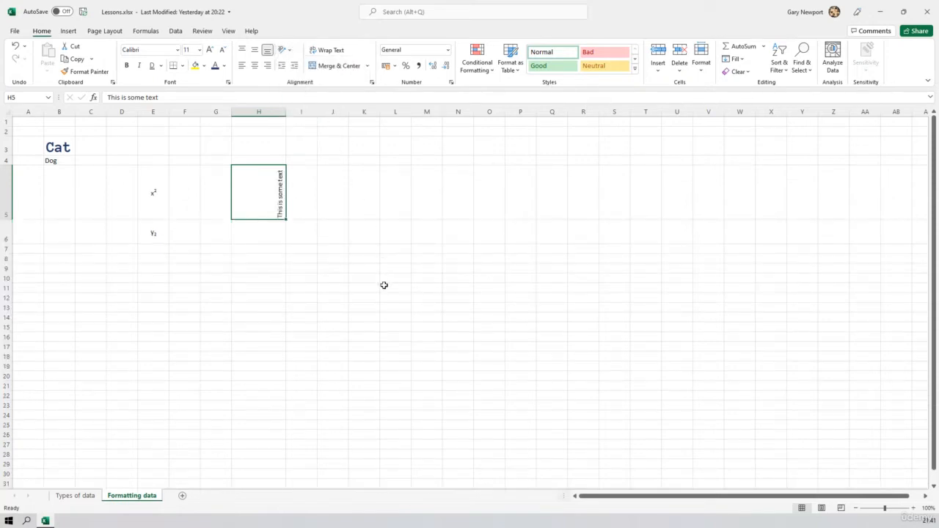
{"action": "left_click", "coordinate": [286, 50]}
{"action": "left_click", "coordinate": [304, 119]}
- Set the text orientation of cell H5 to Angle Clockwise
{"action": "left_click", "coordinate": [290, 51]}
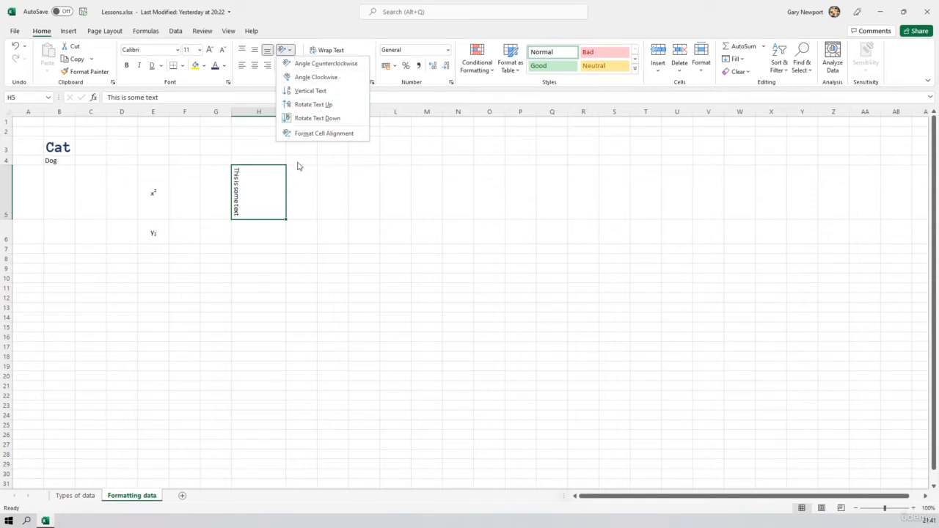
{"action": "left_click", "coordinate": [318, 206]}
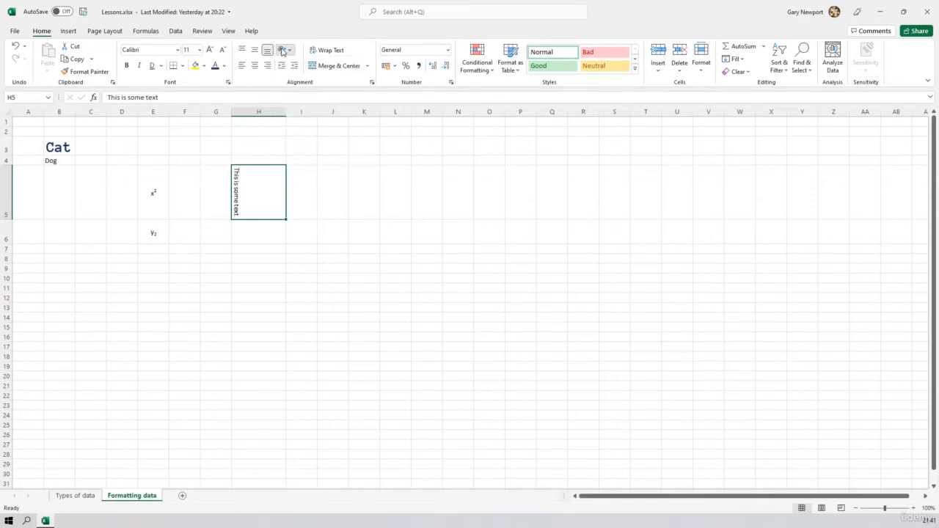
{"action": "left_click", "coordinate": [281, 51]}
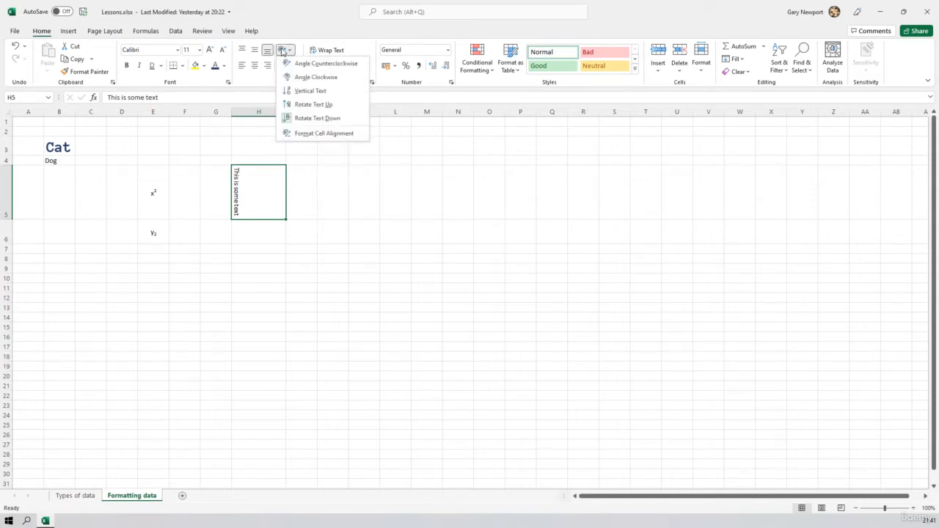
{"action": "left_click", "coordinate": [303, 76]}
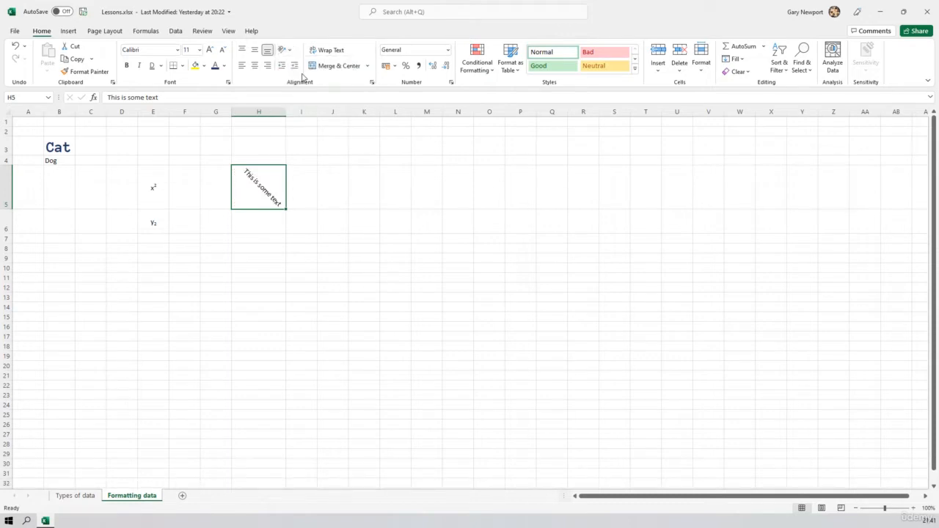
- Remove the clockwise angle from the text in H5 and apply Angle Counterclockwise instead
{"action": "left_click", "coordinate": [285, 51]}
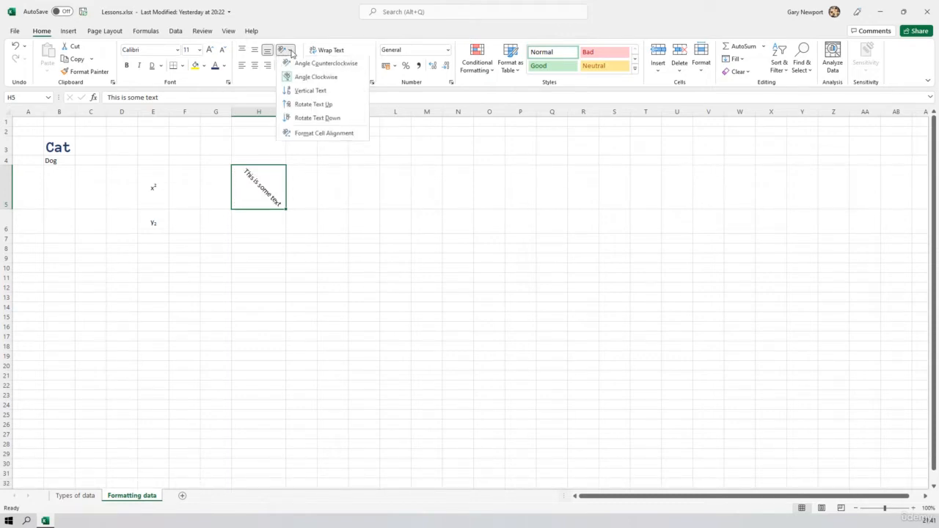
{"action": "left_click", "coordinate": [304, 77]}
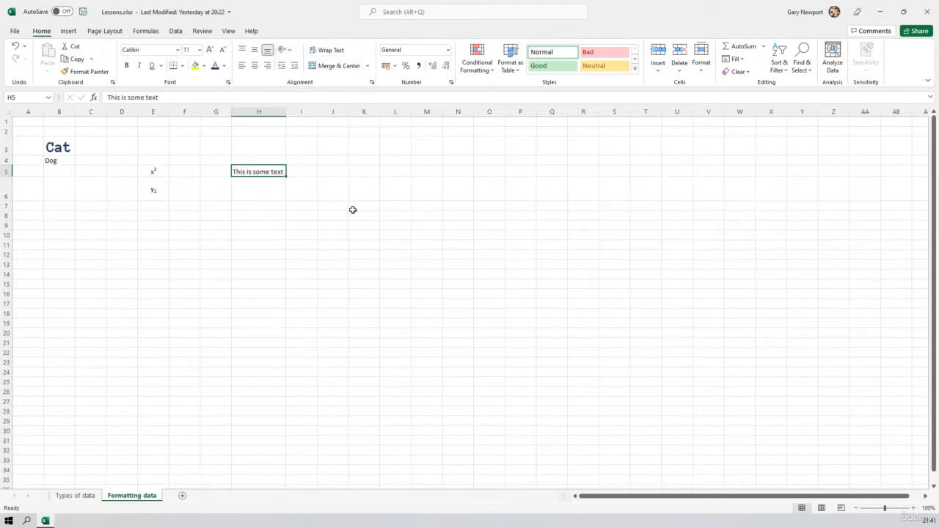
{"action": "left_click", "coordinate": [288, 50]}
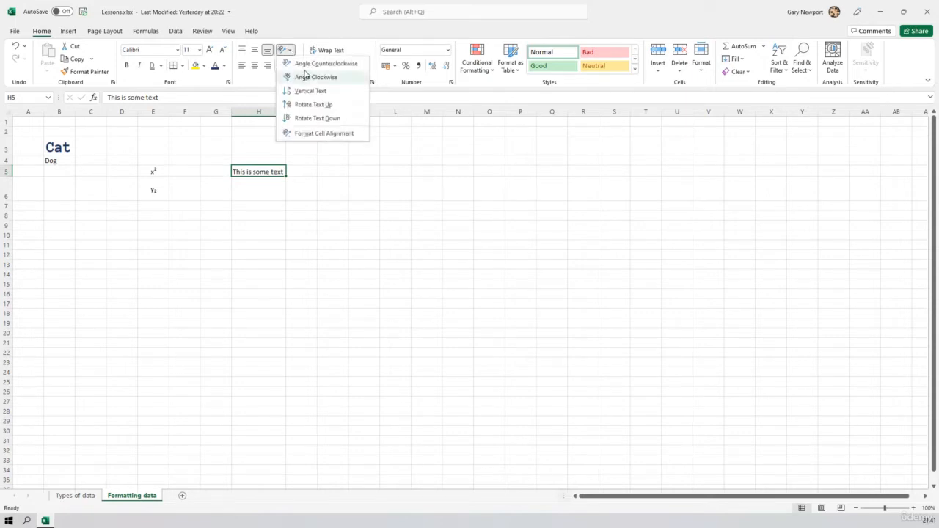
{"action": "left_click", "coordinate": [307, 64]}
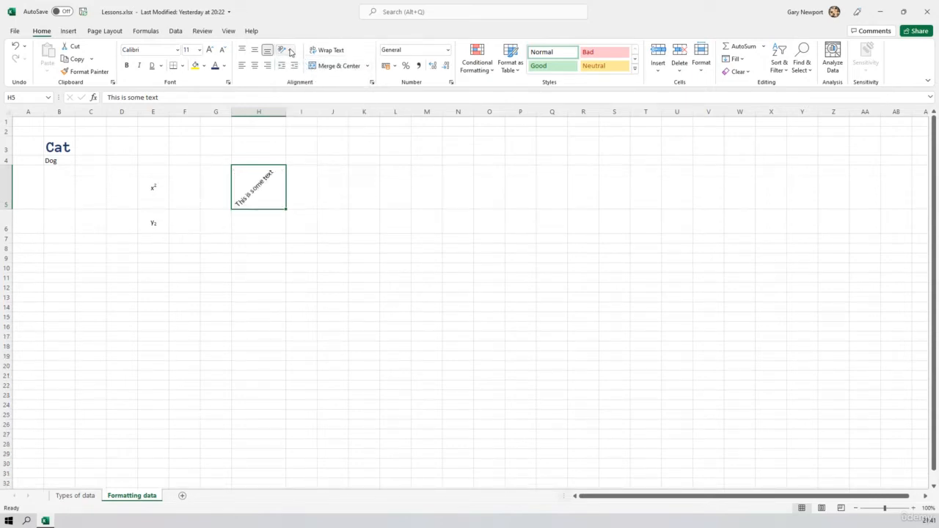
- Change the orientation of the text in H5 to Angle Clockwise, and remove the angle to make it horizontal
{"action": "left_click", "coordinate": [291, 52]}
{"action": "left_click", "coordinate": [301, 76]}
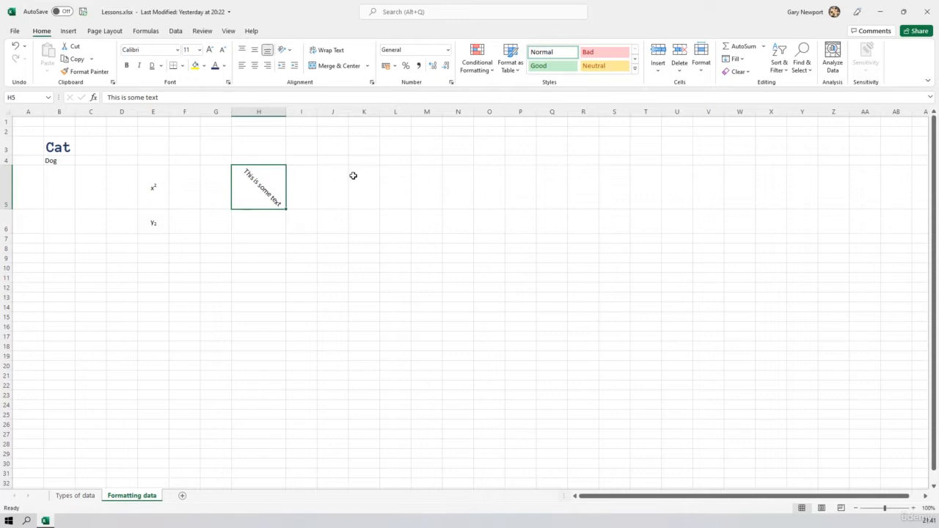
{"action": "left_click", "coordinate": [288, 50]}
{"action": "left_click", "coordinate": [301, 76]}
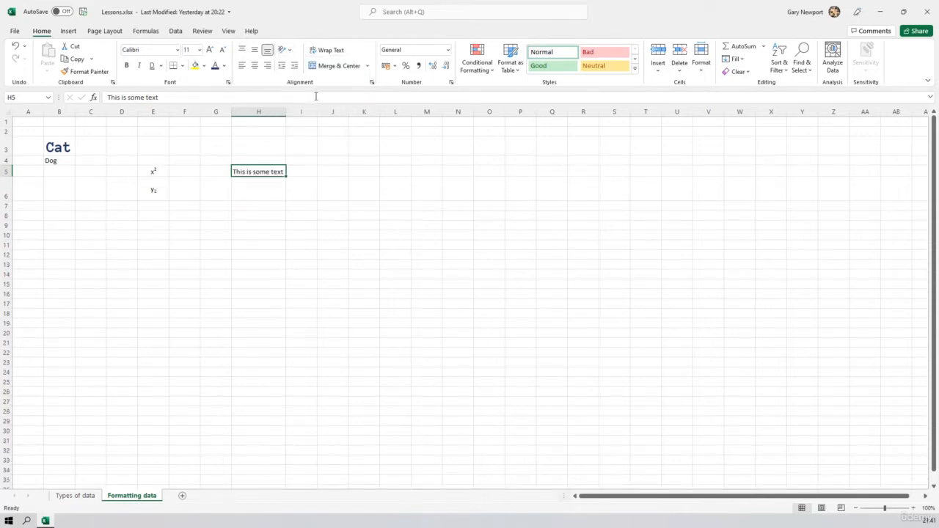
{"action": "left_click", "coordinate": [287, 50]}
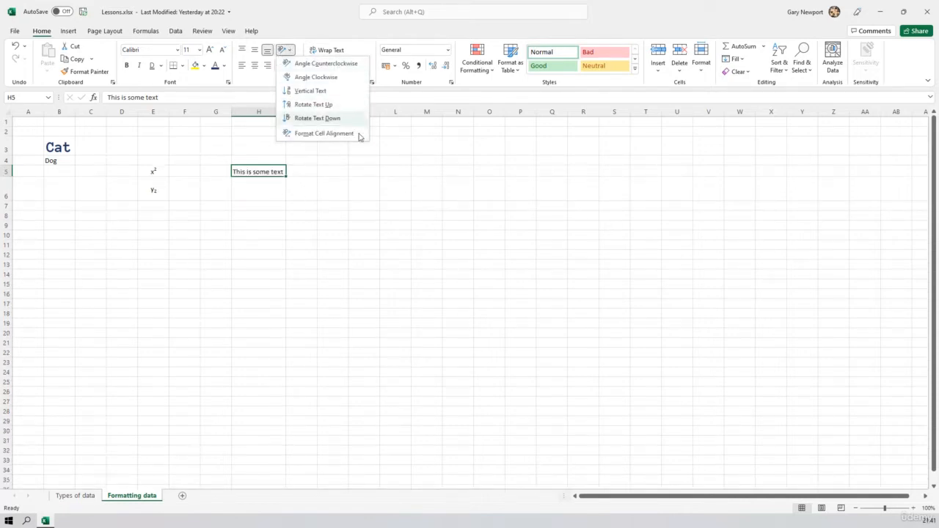
{"action": "left_click", "coordinate": [326, 137]}
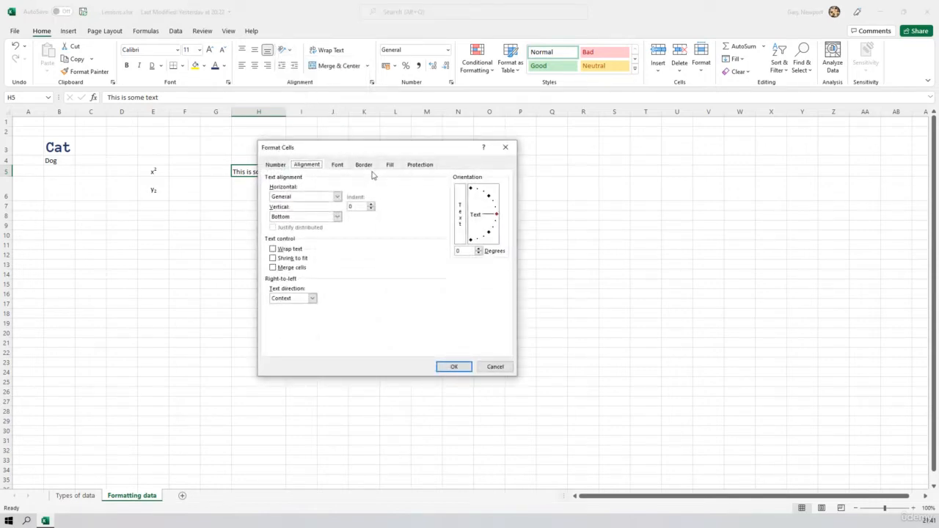
{"action": "left_click", "coordinate": [502, 368]}
- In the cell alignment settings for H5, review the horizontal and vertical options and set the orientation to -45 degrees
{"action": "left_click", "coordinate": [289, 52]}
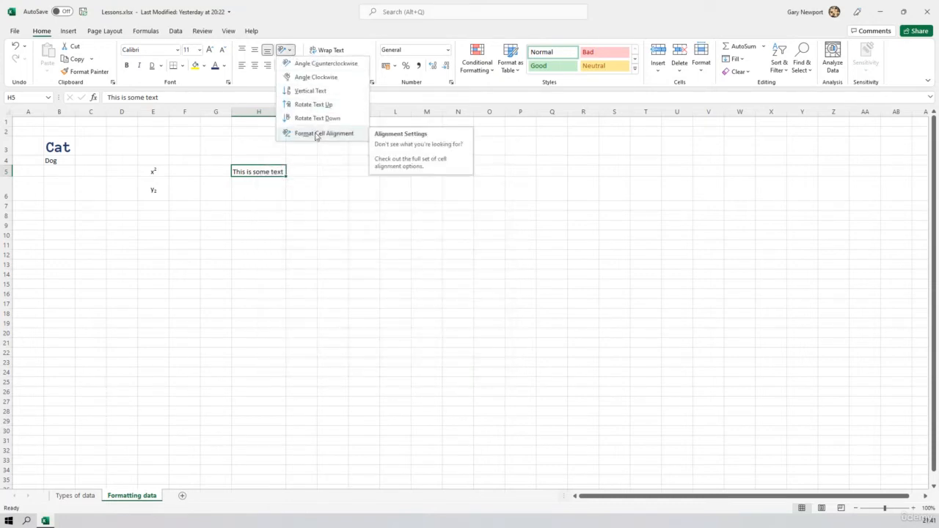
{"action": "left_click", "coordinate": [316, 135]}
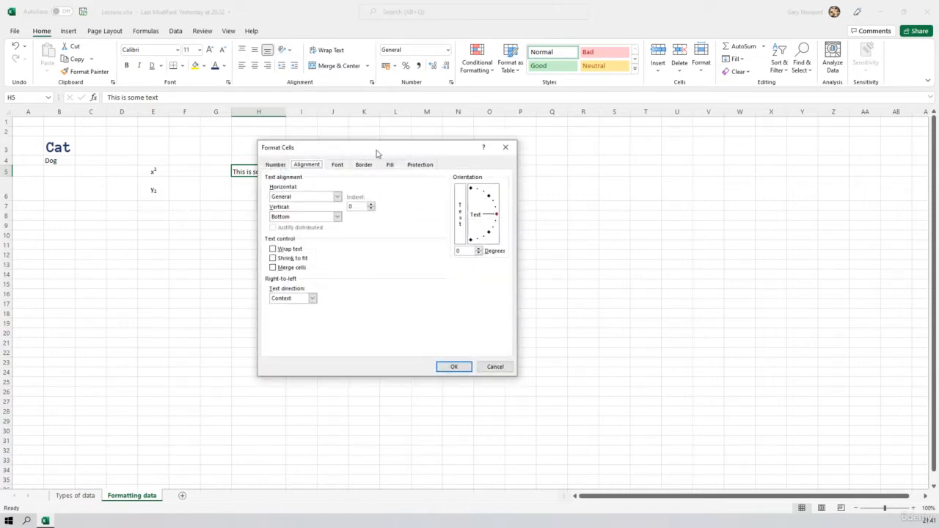
{"action": "left_click_drag", "start_coordinate": [375, 151], "coordinate": [449, 161]}
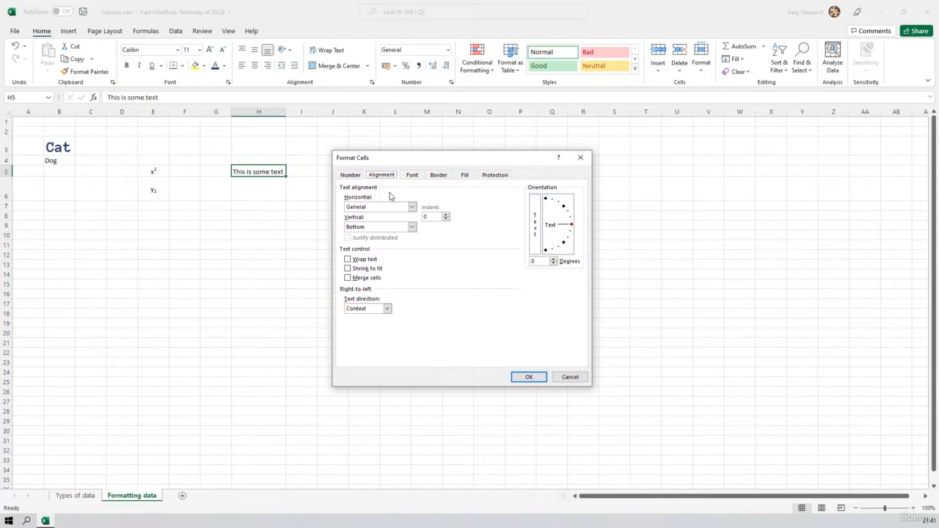
{"action": "left_click", "coordinate": [412, 207]}
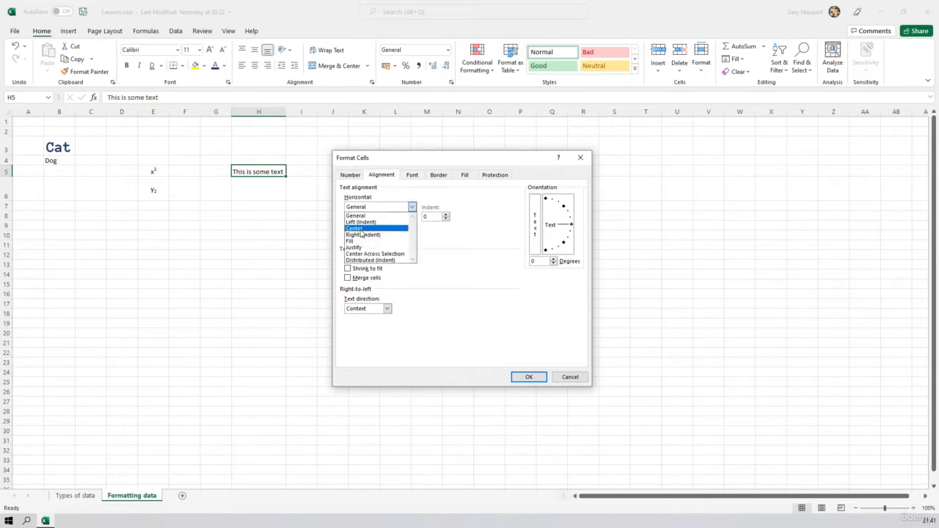
{"action": "left_click", "coordinate": [470, 209]}
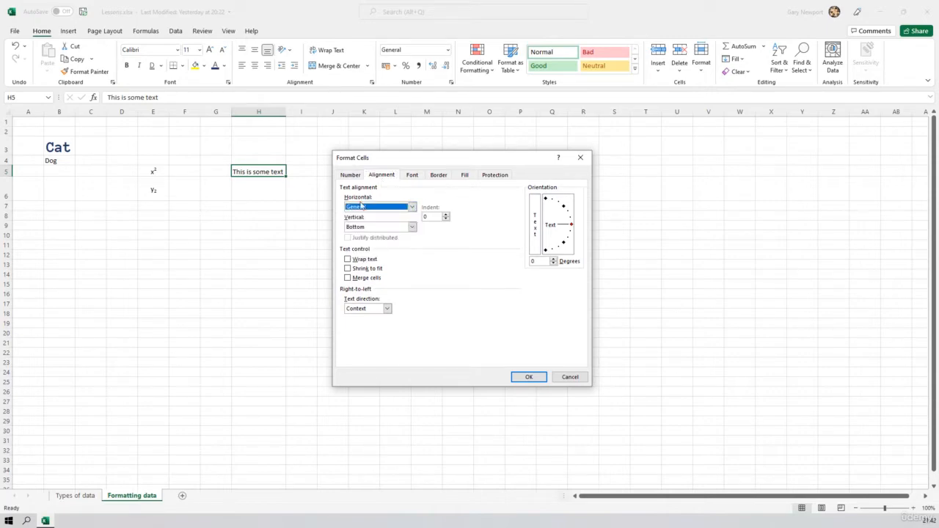
{"action": "left_click", "coordinate": [412, 227]}
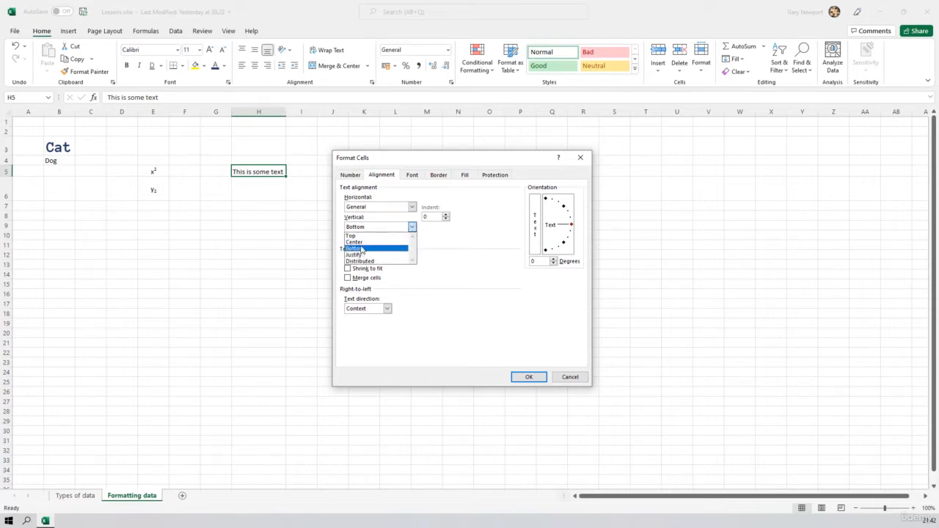
{"action": "left_click", "coordinate": [455, 262]}
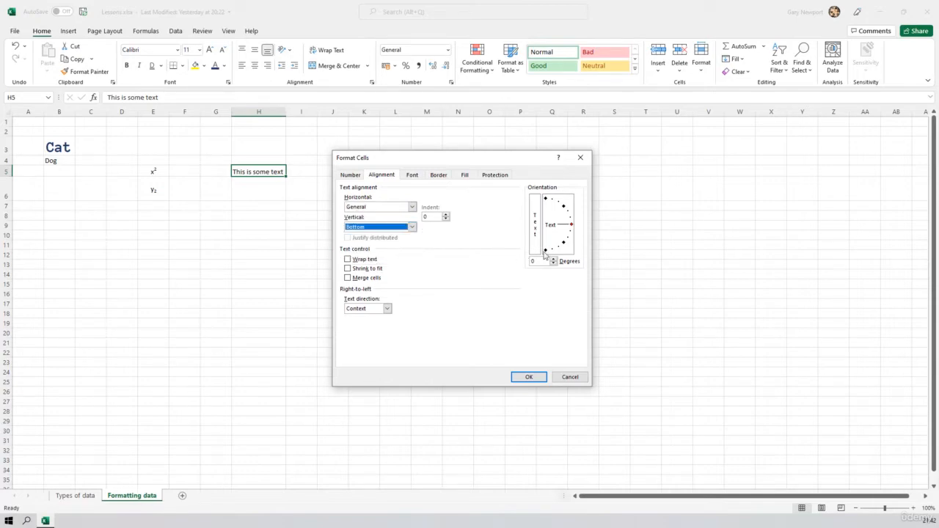
{"action": "left_click_drag", "start_coordinate": [573, 229], "coordinate": [566, 247]}
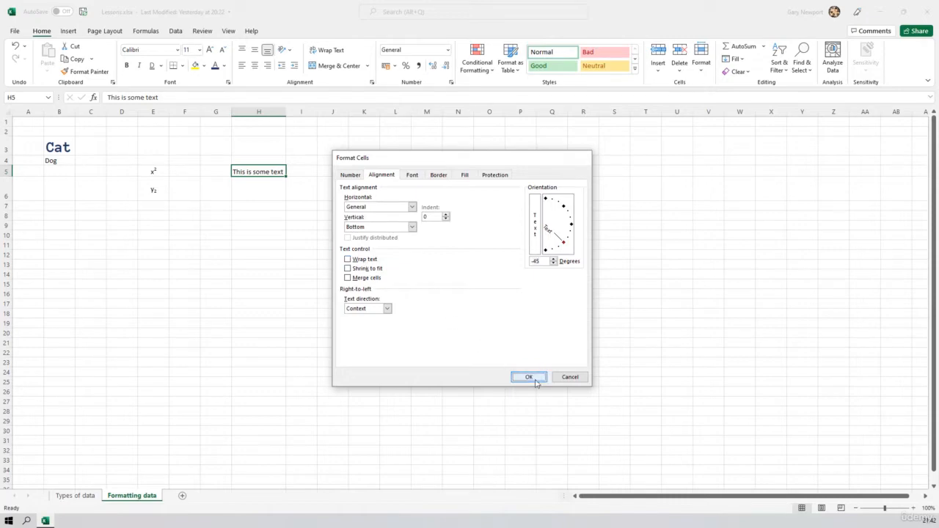
{"action": "left_click", "coordinate": [529, 378]}
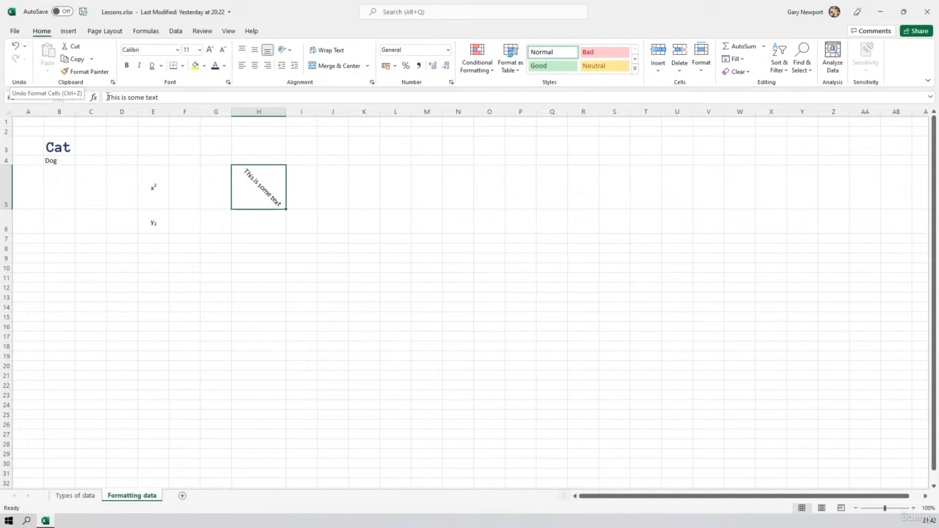
- Undo the -45 degree orientation and all the earlier orientation and row height changes made for H5
{"action": "left_click", "coordinate": [16, 46]}
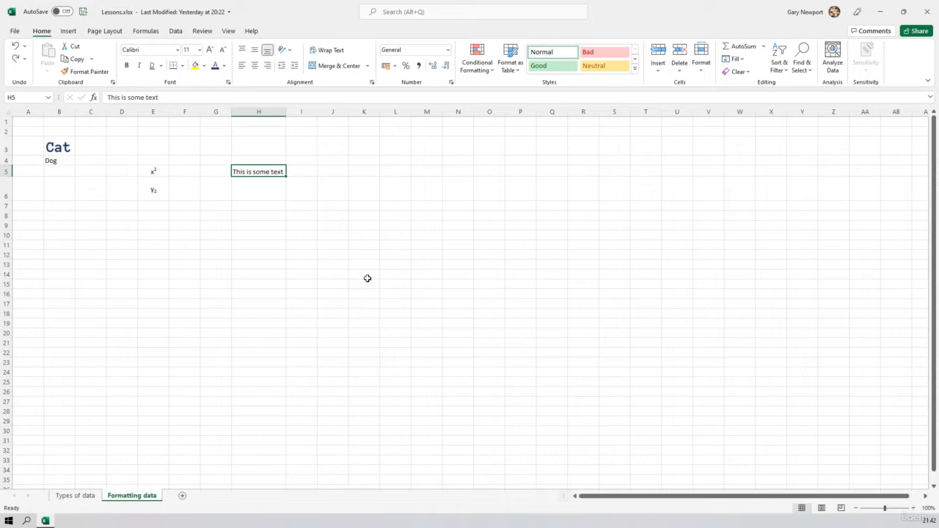
{"action": "left_click", "coordinate": [16, 46]}
{"action": "left_click", "coordinate": [15, 47]}
{"action": "left_click", "coordinate": [15, 47]}
{"action": "left_click", "coordinate": [16, 46]}
{"action": "left_click", "coordinate": [15, 46]}
{"action": "left_click", "coordinate": [15, 46]}
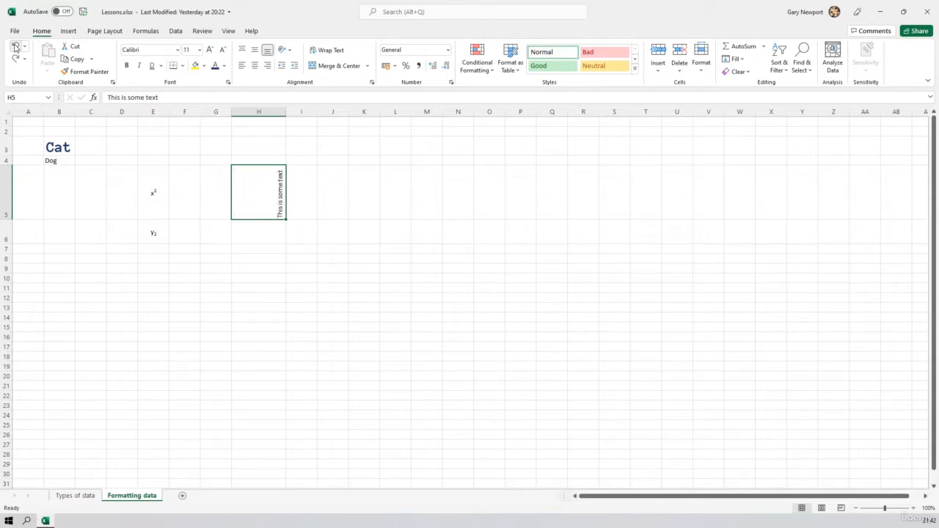
{"action": "left_click", "coordinate": [15, 46]}
{"action": "left_click", "coordinate": [15, 46]}
{"action": "left_click", "coordinate": [16, 46]}
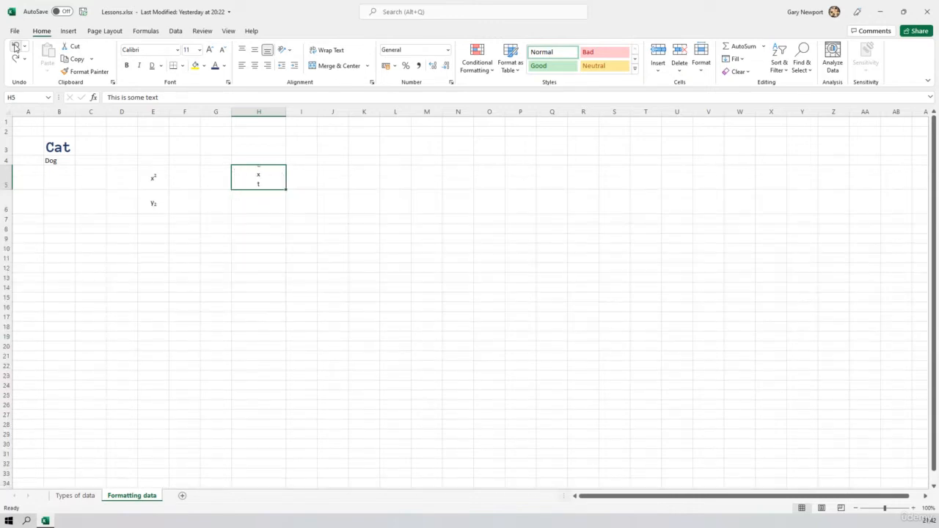
{"action": "left_click", "coordinate": [16, 46]}
- Review the list of undoable actions, redo nine undone actions at once, and redo one more alignment change
{"action": "left_click", "coordinate": [25, 46]}
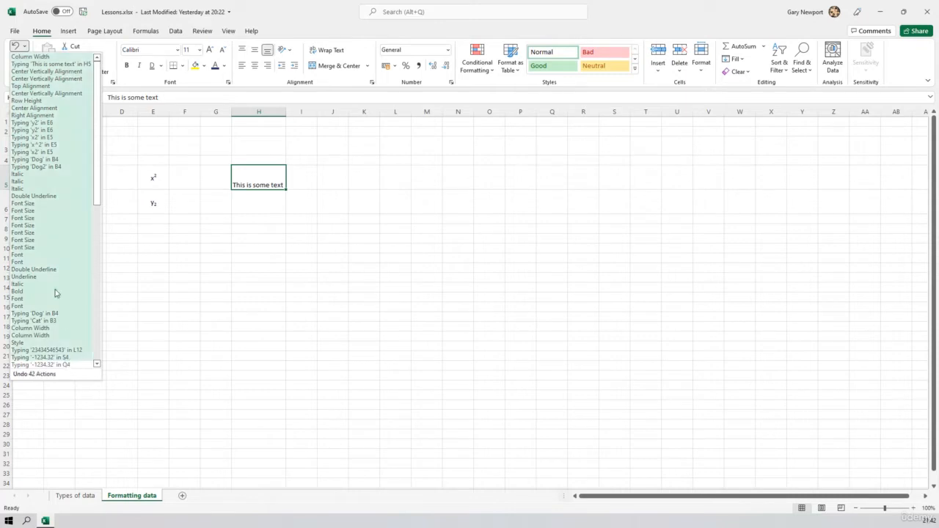
{"action": "left_click", "coordinate": [503, 175]}
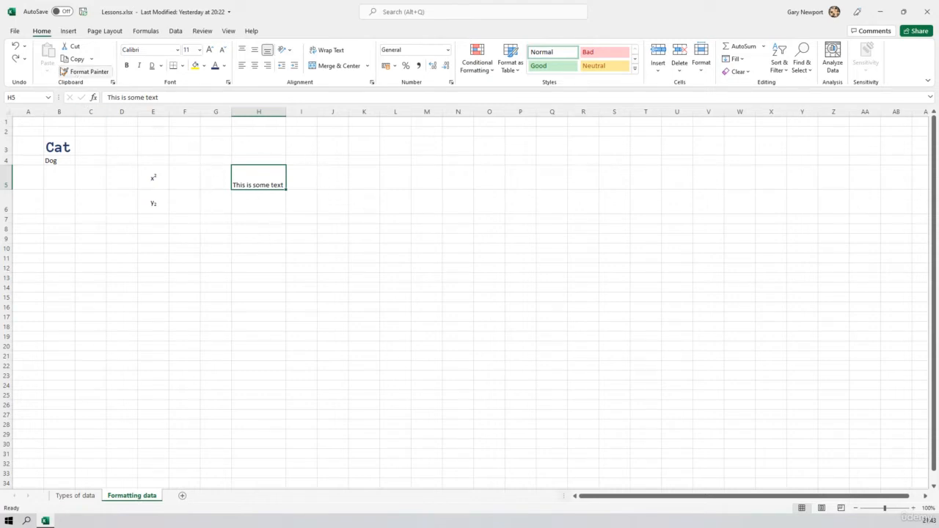
{"action": "left_click", "coordinate": [25, 60]}
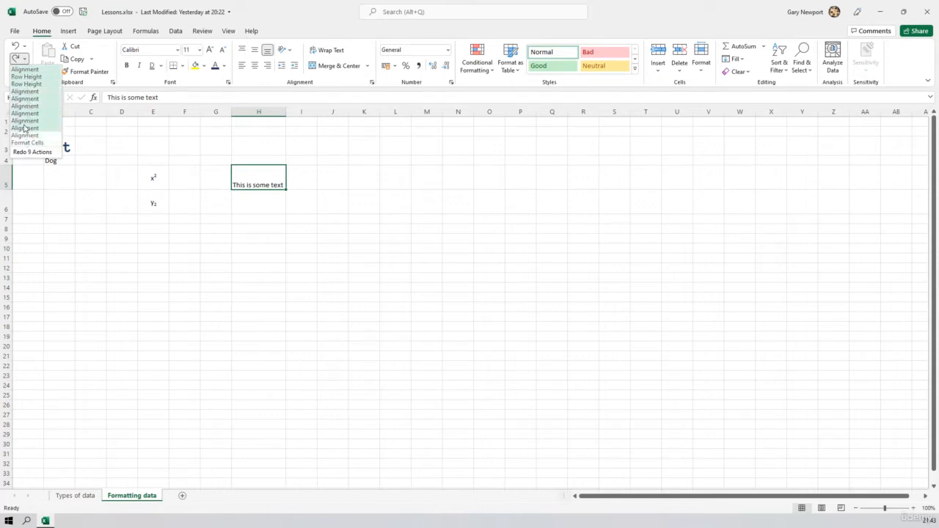
{"action": "left_click", "coordinate": [24, 129]}
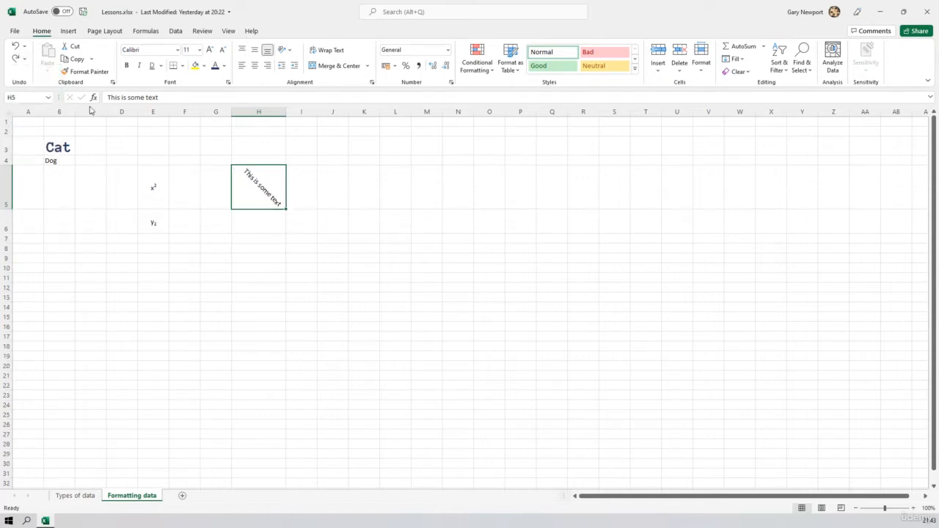
{"action": "left_click", "coordinate": [20, 61]}
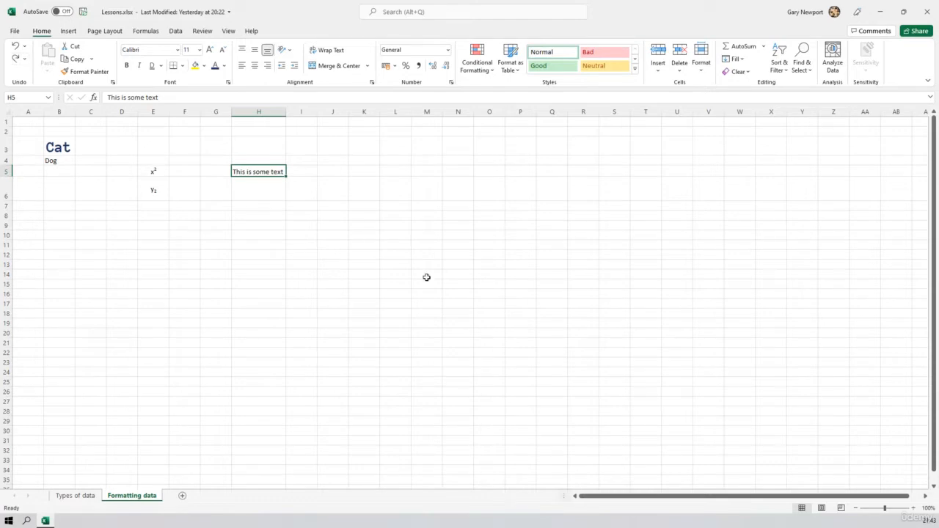
- Widen column E to between three and four times its width
{"action": "left_click", "coordinate": [385, 264]}
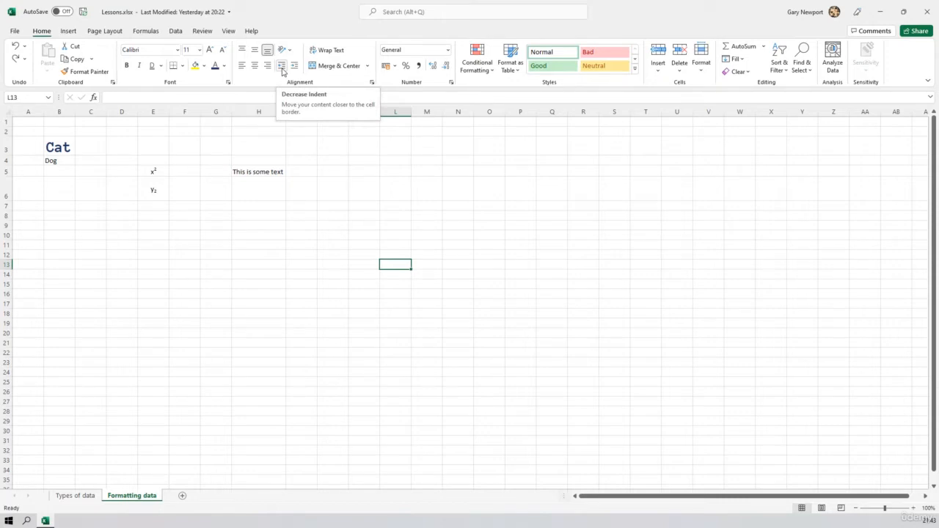
{"action": "left_click", "coordinate": [152, 172]}
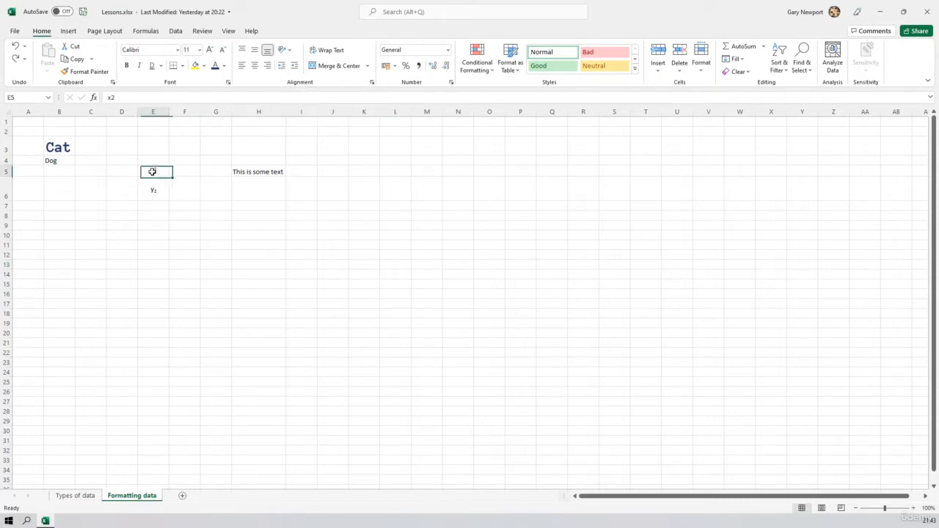
{"action": "left_click", "coordinate": [152, 111]}
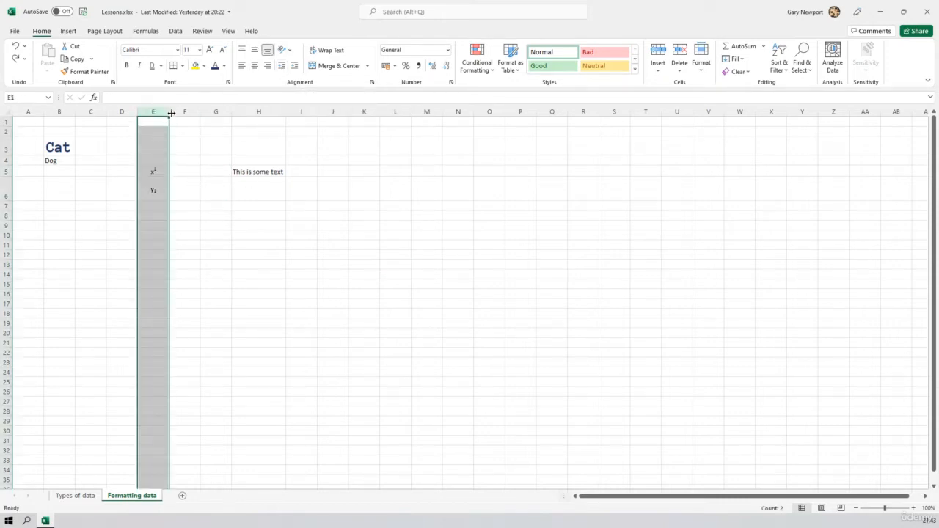
{"action": "left_click_drag", "start_coordinate": [170, 112], "coordinate": [253, 115]}
- Left-align cells E5:E6, and fit the row heights of the whole sheet to their contents
{"action": "left_click_drag", "start_coordinate": [195, 172], "coordinate": [197, 191]}
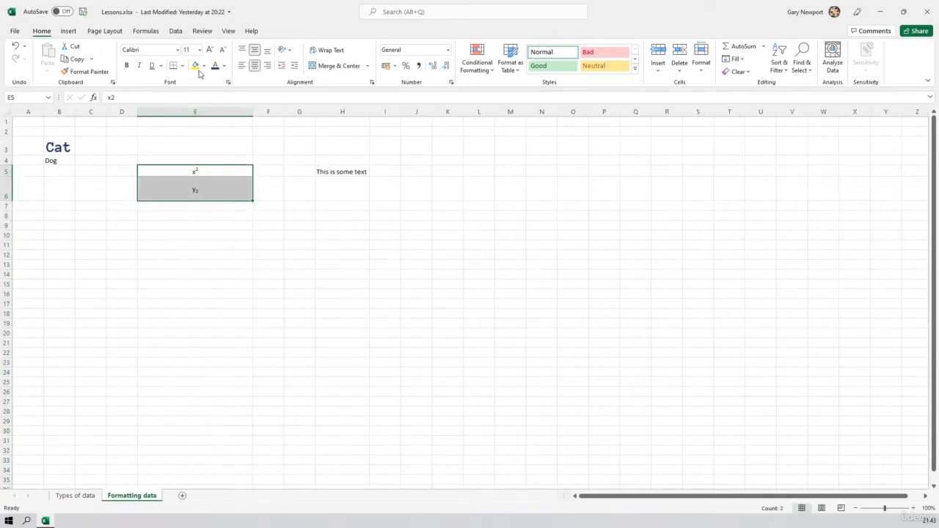
{"action": "left_click", "coordinate": [242, 66]}
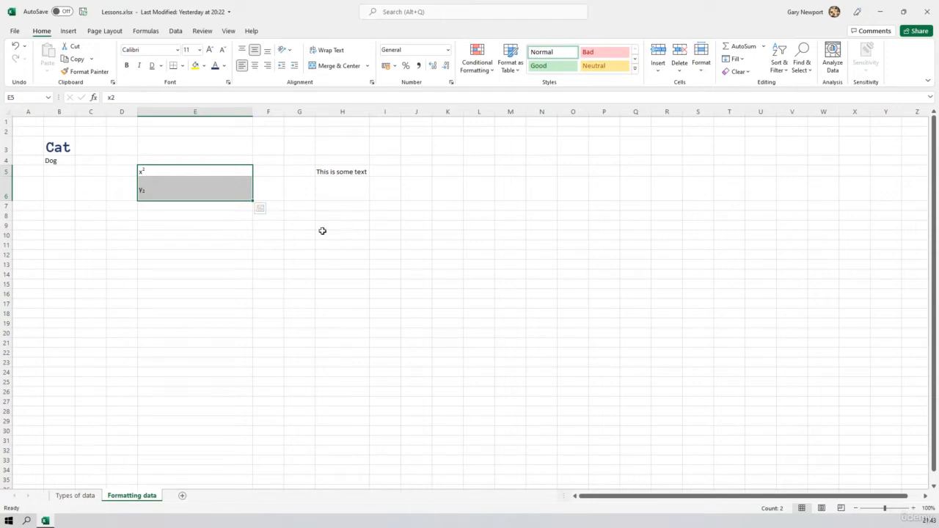
{"action": "left_click", "coordinate": [8, 109]}
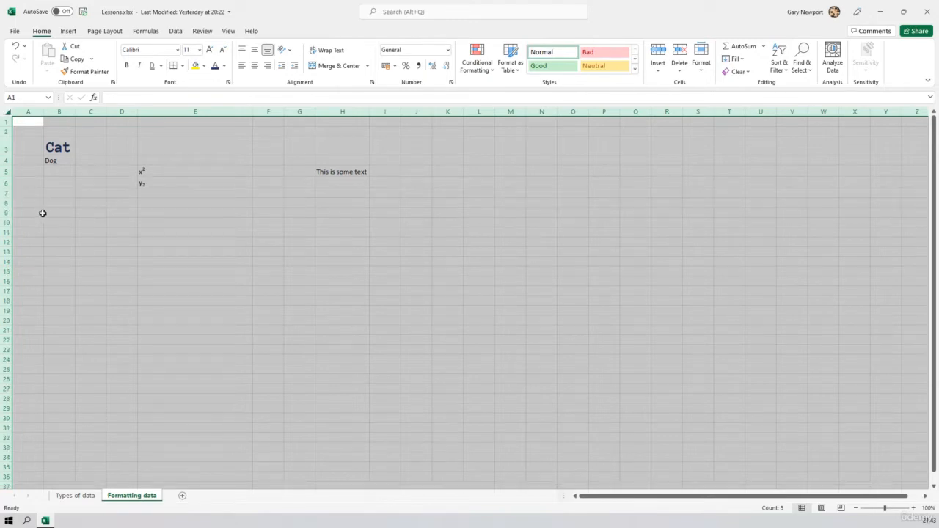
{"action": "left_click", "coordinate": [178, 201]}
- Indent the text in cell E6 by two levels, and decrease the indent back to the cell border
{"action": "left_click", "coordinate": [162, 183]}
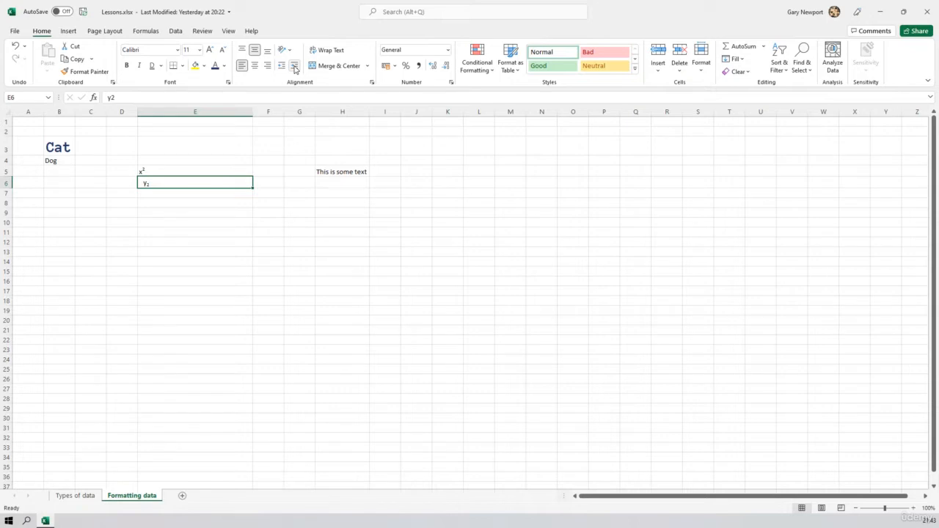
{"action": "left_click", "coordinate": [294, 68]}
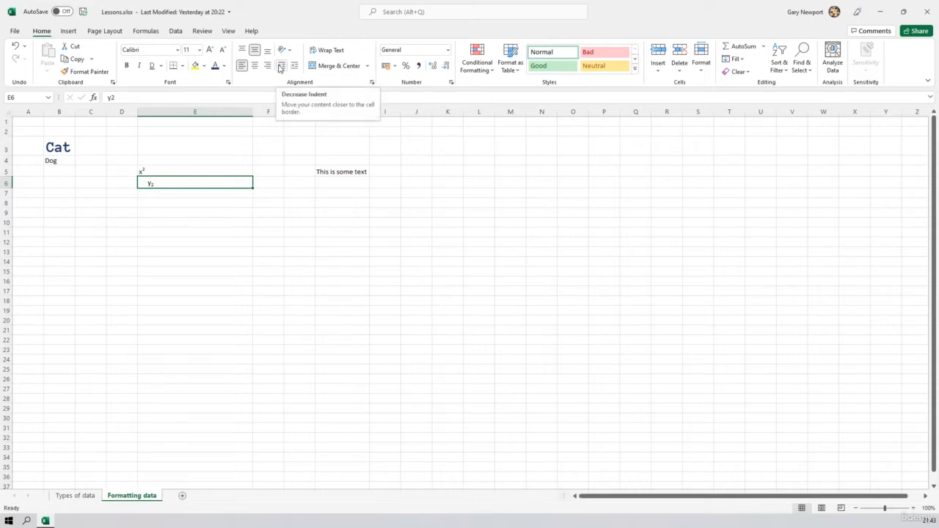
{"action": "left_click", "coordinate": [280, 69]}
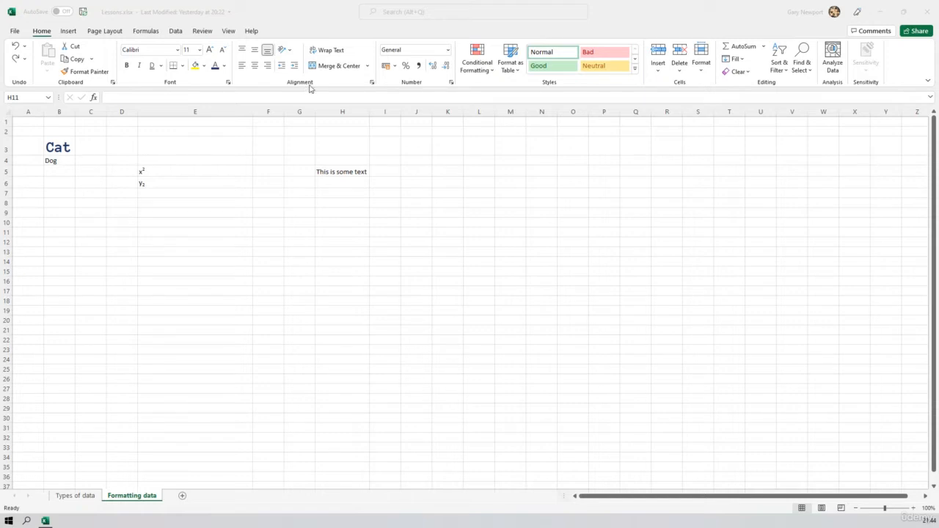
- Wrap the text in H5 within a narrower column H, with row 5 fitted to show all the wrapped lines
{"action": "left_click", "coordinate": [343, 196]}
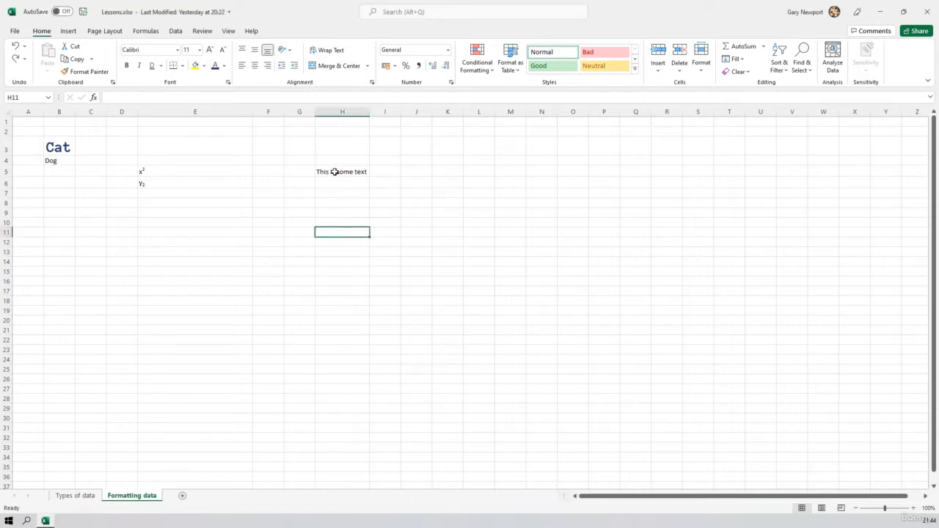
{"action": "left_click", "coordinate": [335, 171]}
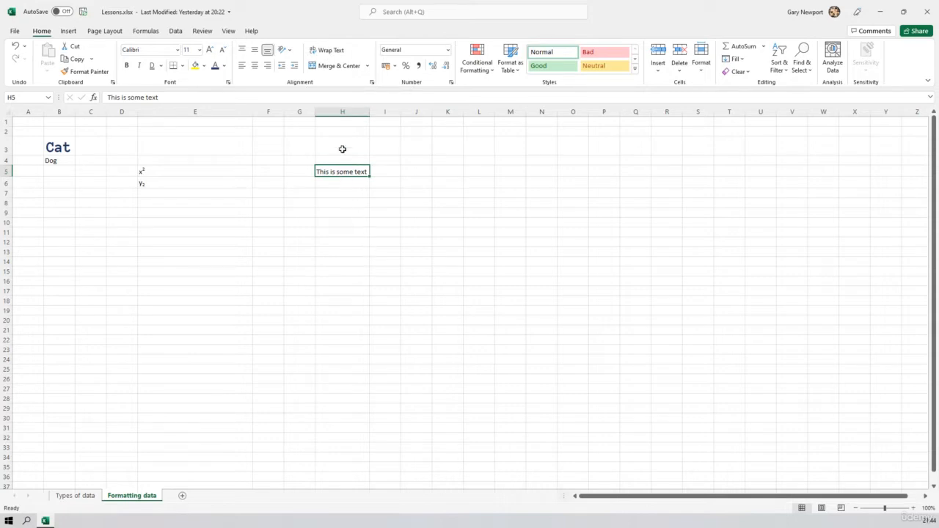
{"action": "left_click", "coordinate": [326, 51]}
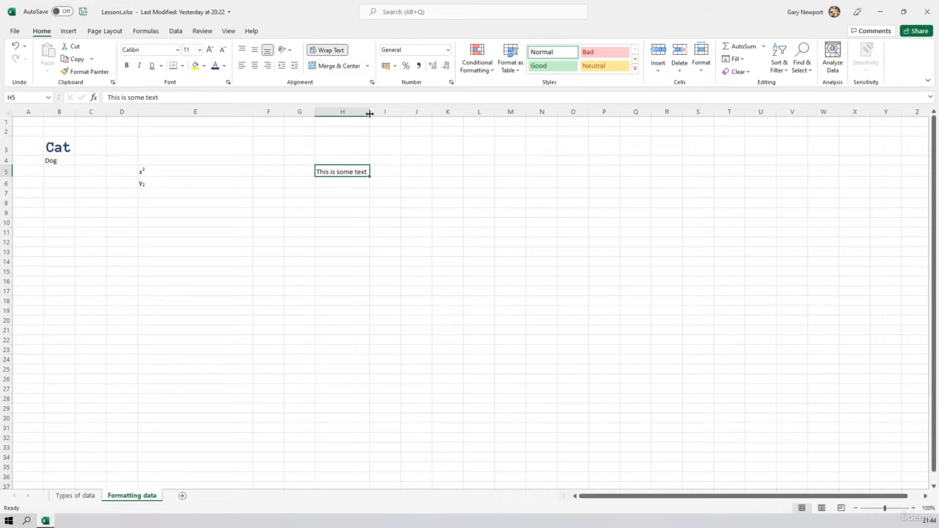
{"action": "left_click_drag", "start_coordinate": [370, 114], "coordinate": [348, 115]}
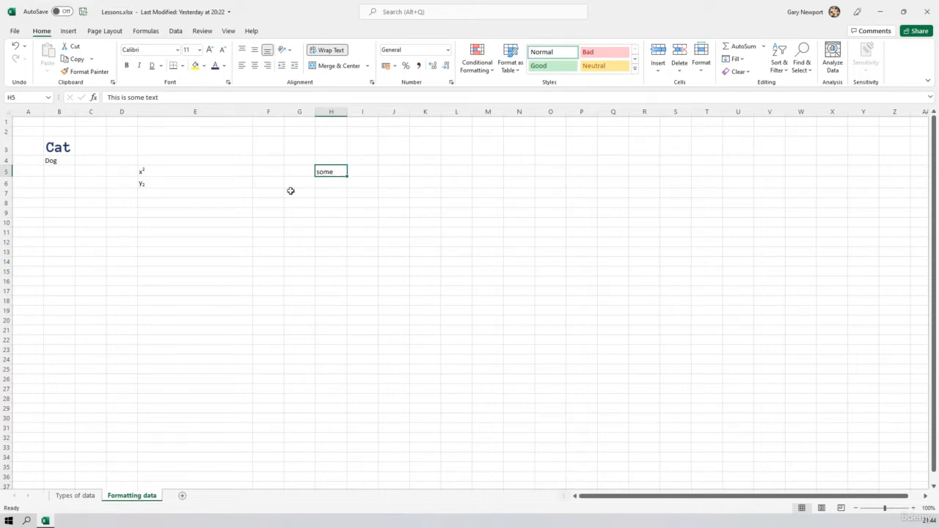
{"action": "double_click", "coordinate": [8, 177]}
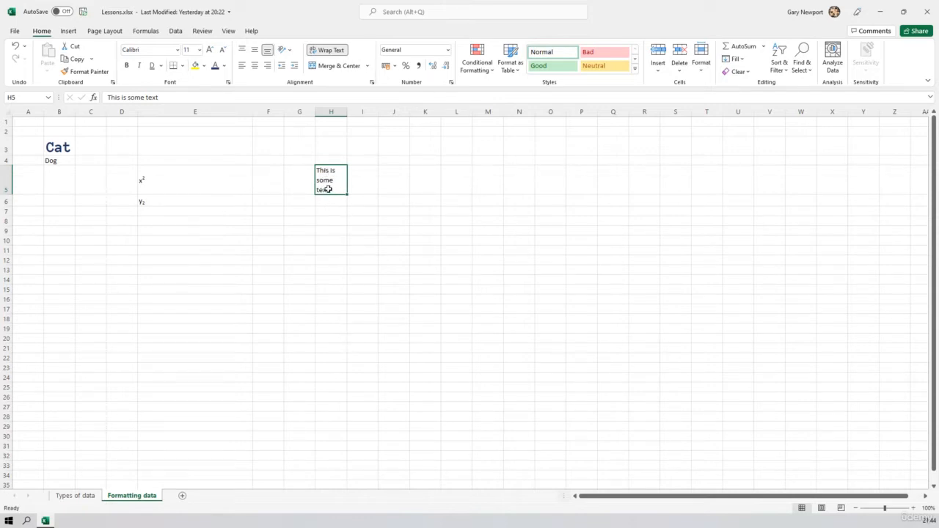
- Toggle text wrapping in cell H5 off and on several times, leaving it switched off
{"action": "left_click", "coordinate": [328, 50]}
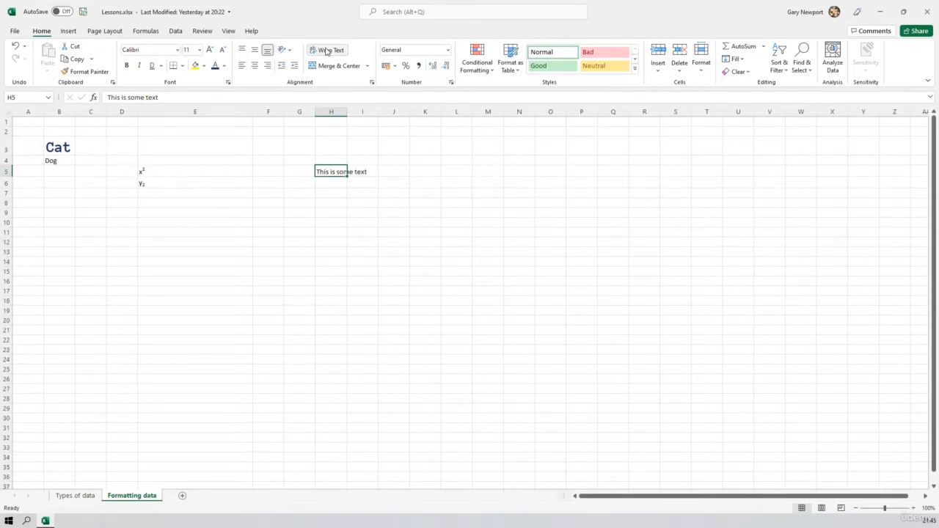
{"action": "left_click", "coordinate": [326, 50]}
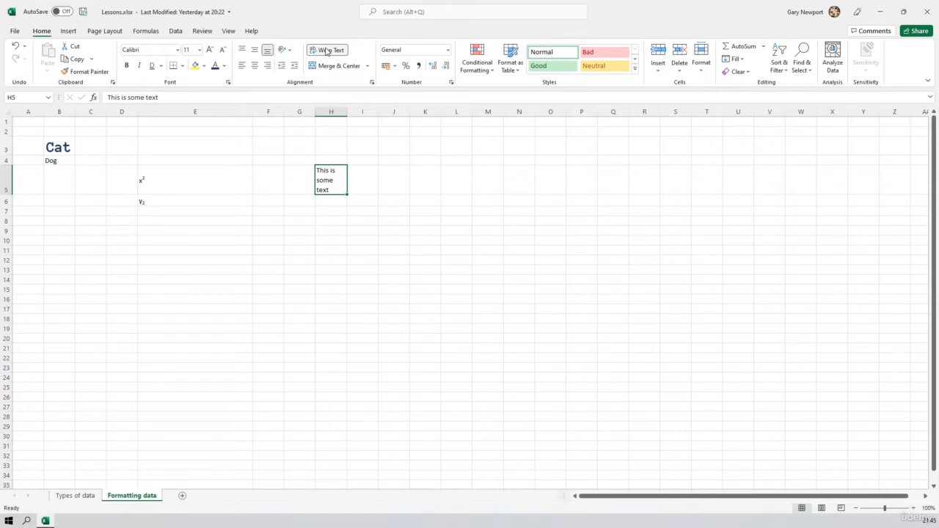
{"action": "left_click", "coordinate": [327, 50]}
{"action": "left_click", "coordinate": [327, 51]}
{"action": "left_click", "coordinate": [327, 50]}
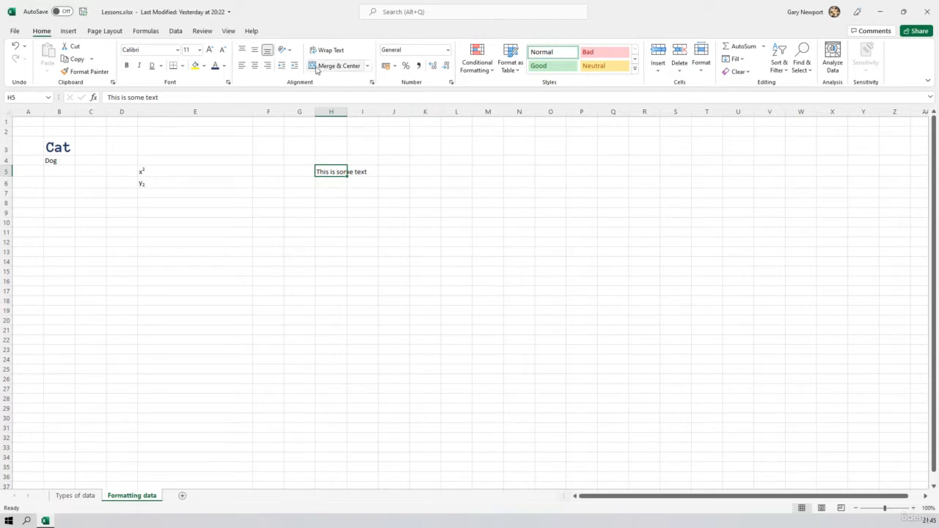
- View the available cell merge options, and enter "Caterpillars are always happy" in cell K5
{"action": "left_click", "coordinate": [367, 66]}
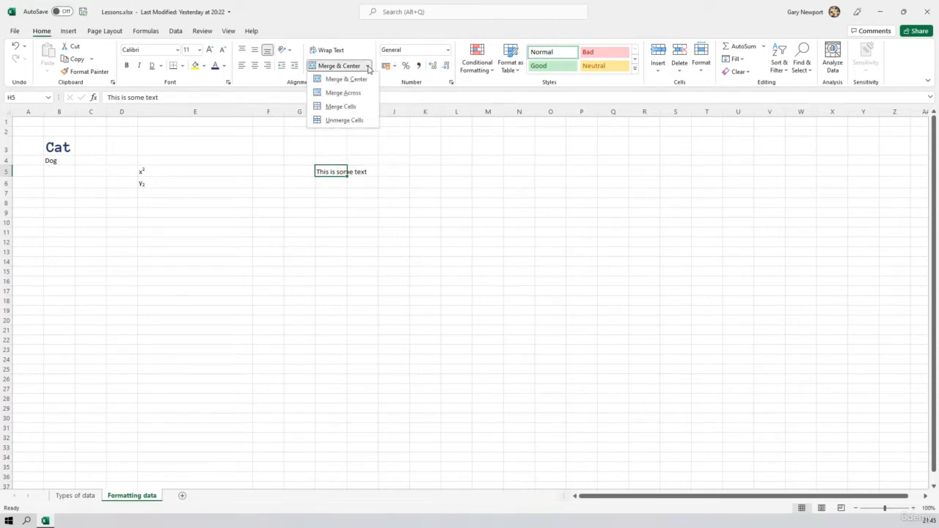
{"action": "left_click", "coordinate": [382, 239]}
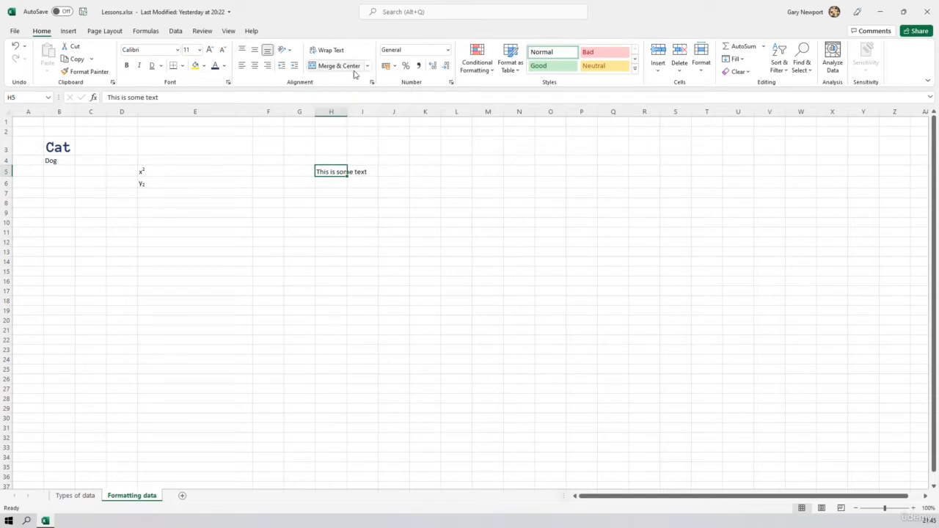
{"action": "left_click", "coordinate": [421, 172]}
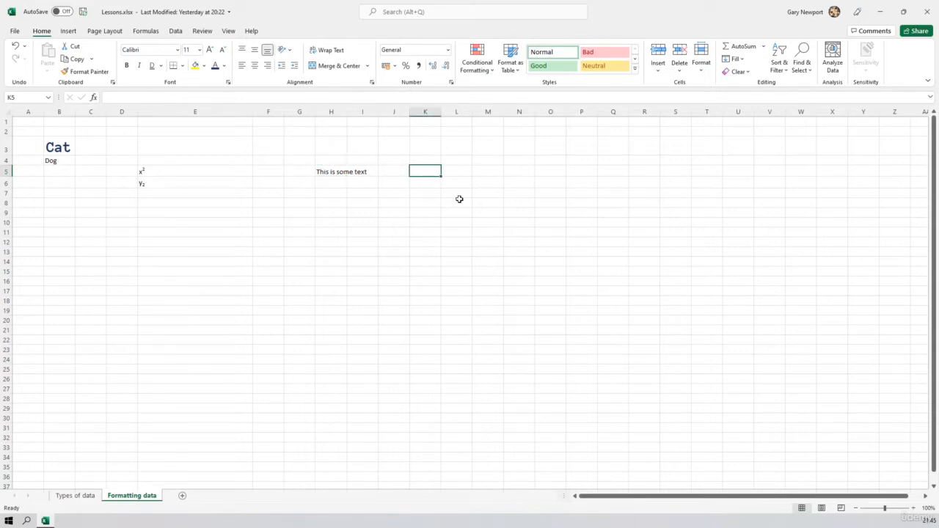
{"action": "type", "text": "Caterpi"}
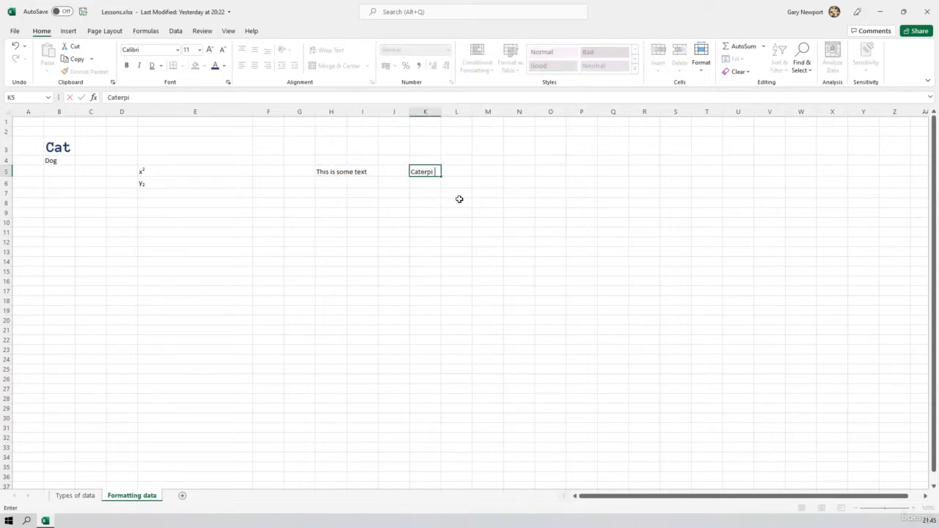
{"action": "type", "text": "llars are always happy"}
{"action": "key", "text": "Return"}
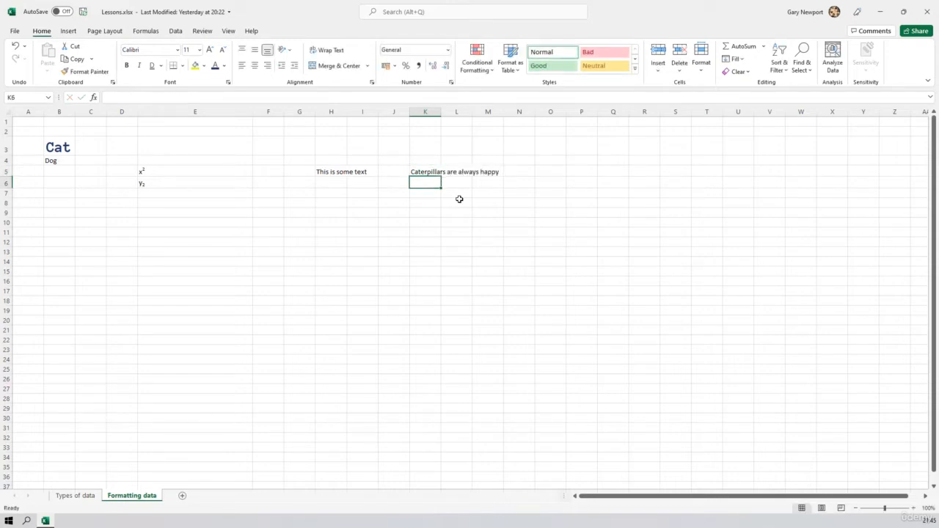
- Merge cells K5:M5 into one cell with the caterpillar text centred across it
{"action": "left_click", "coordinate": [433, 175]}
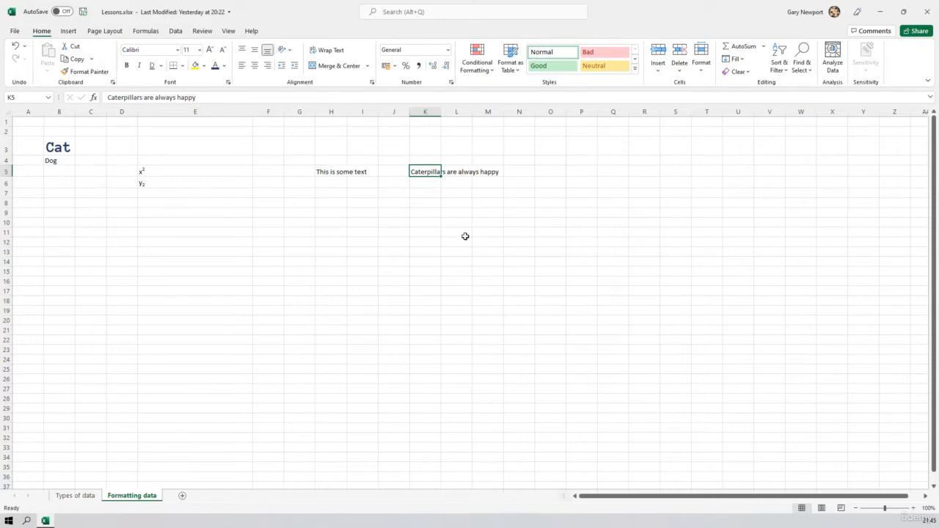
{"action": "left_click_drag", "start_coordinate": [485, 171], "coordinate": [429, 171]}
{"action": "left_click", "coordinate": [463, 254]}
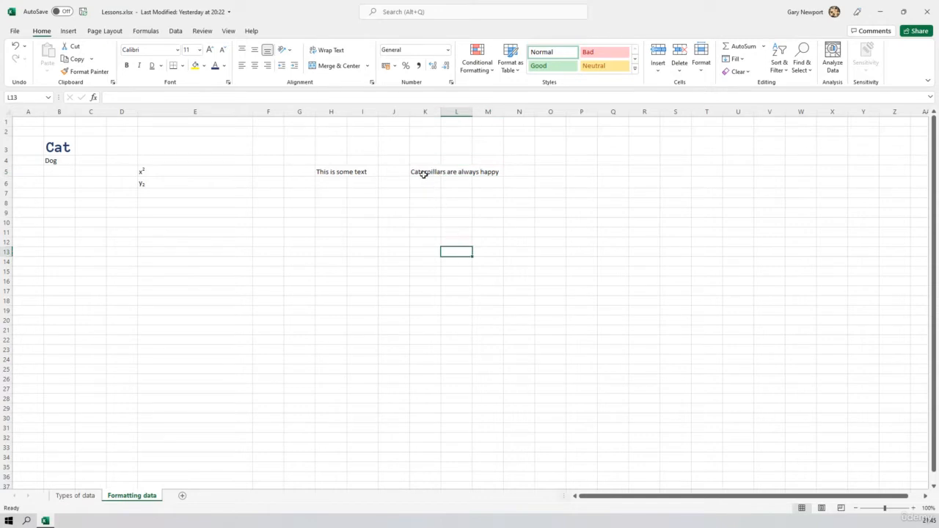
{"action": "left_click", "coordinate": [423, 171]}
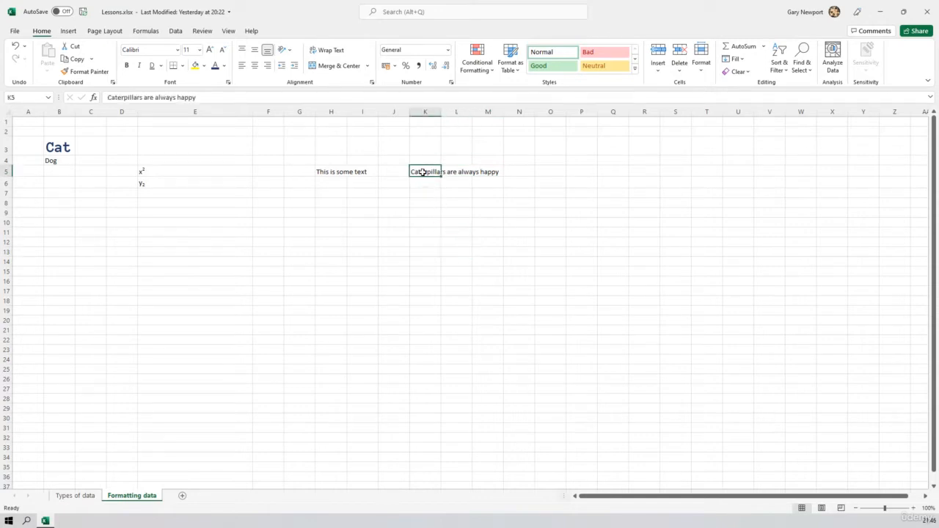
{"action": "left_click_drag", "start_coordinate": [422, 172], "coordinate": [488, 171]}
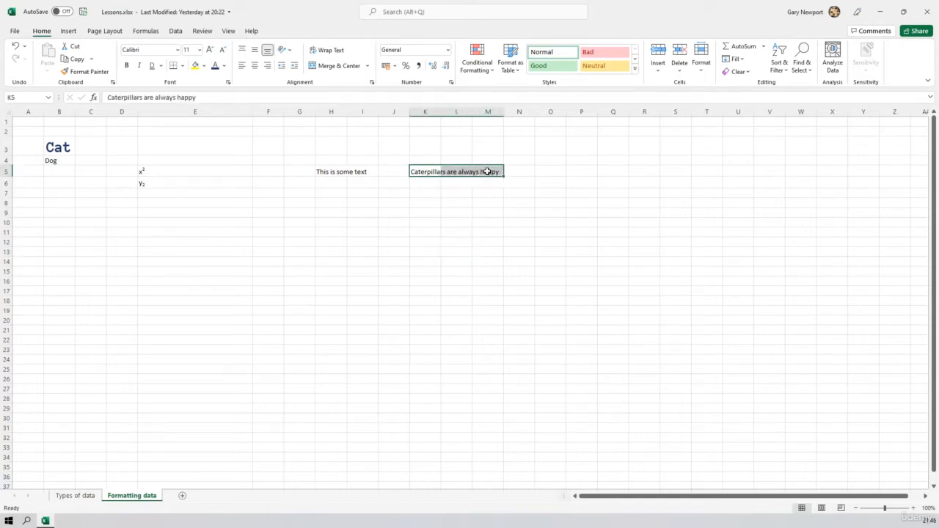
{"action": "left_click", "coordinate": [334, 66]}
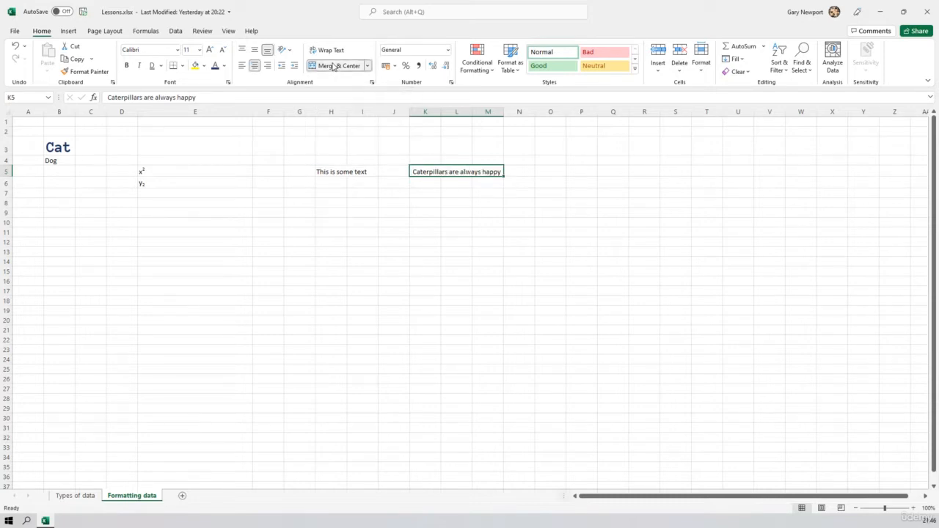
{"action": "left_click", "coordinate": [453, 186]}
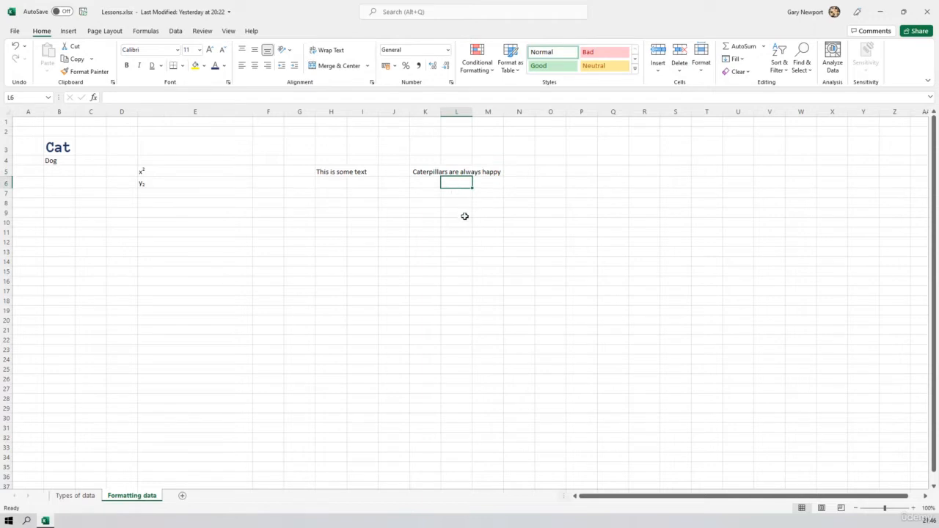
- Widen column M to about two and a half times its width, stretching the merged cell containing "Caterpillars are always happy"
{"action": "left_click", "coordinate": [447, 170]}
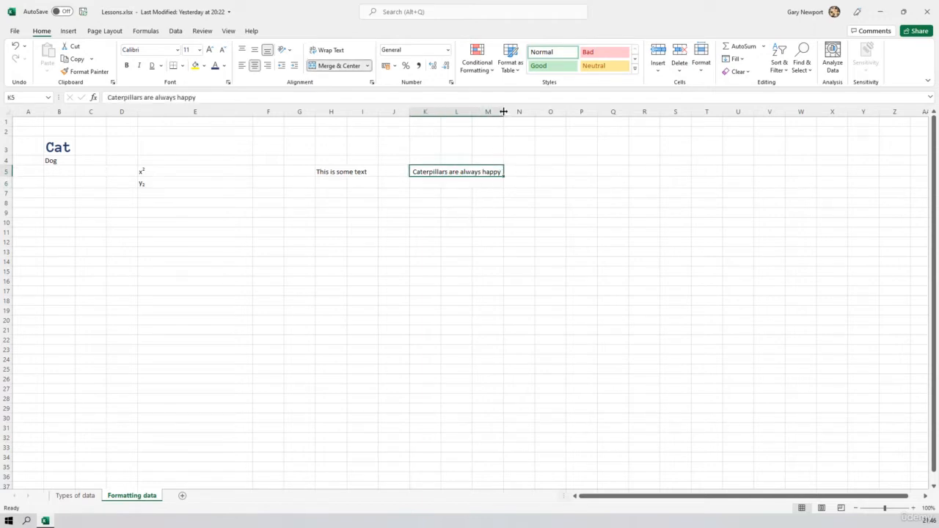
{"action": "left_click_drag", "start_coordinate": [504, 111], "coordinate": [554, 112]}
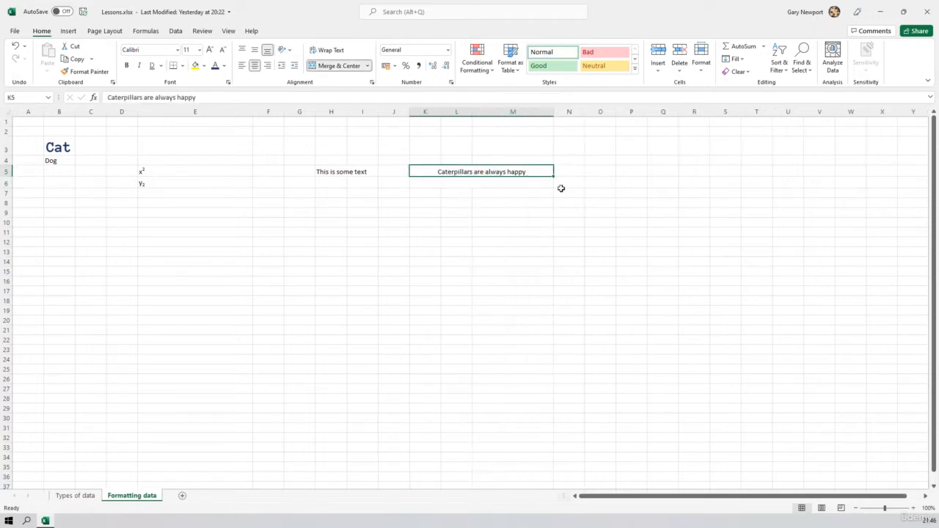
{"action": "left_click", "coordinate": [506, 243]}
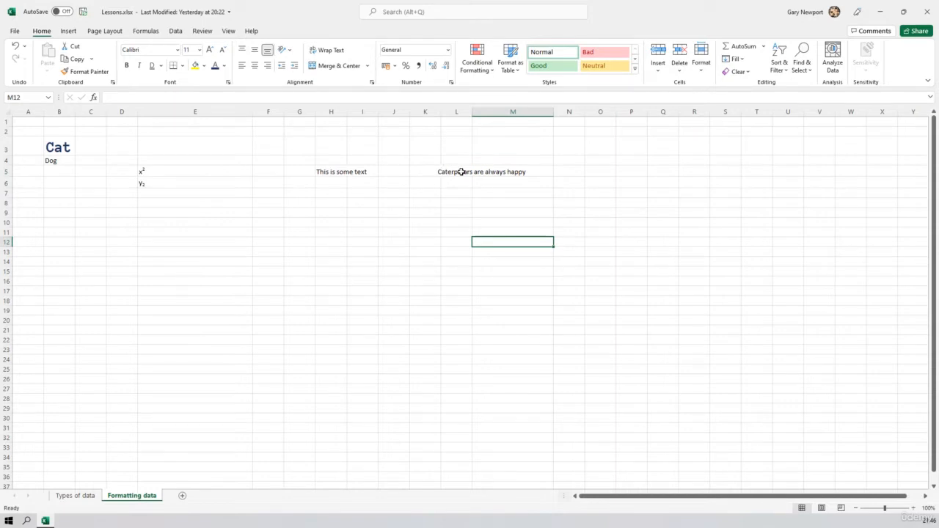
- Unmerge the cells K5:M5 that hold the text "Caterpillars are always happy"
{"action": "left_click", "coordinate": [460, 171]}
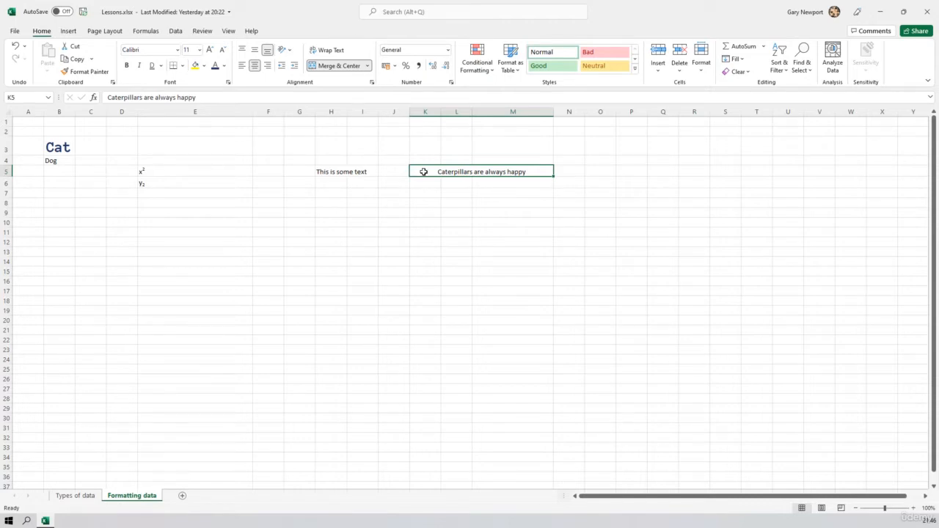
{"action": "left_click", "coordinate": [339, 68]}
{"action": "left_click", "coordinate": [502, 244]}
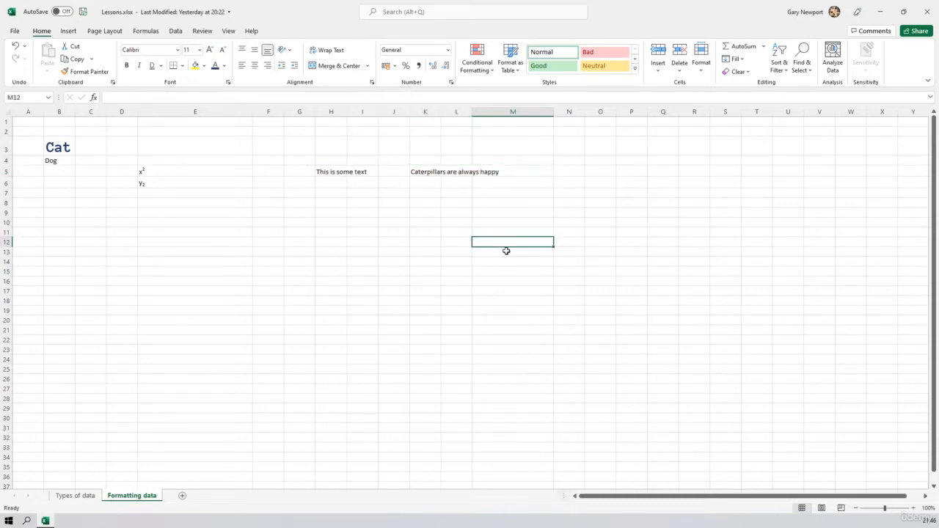
{"action": "left_click", "coordinate": [420, 171]}
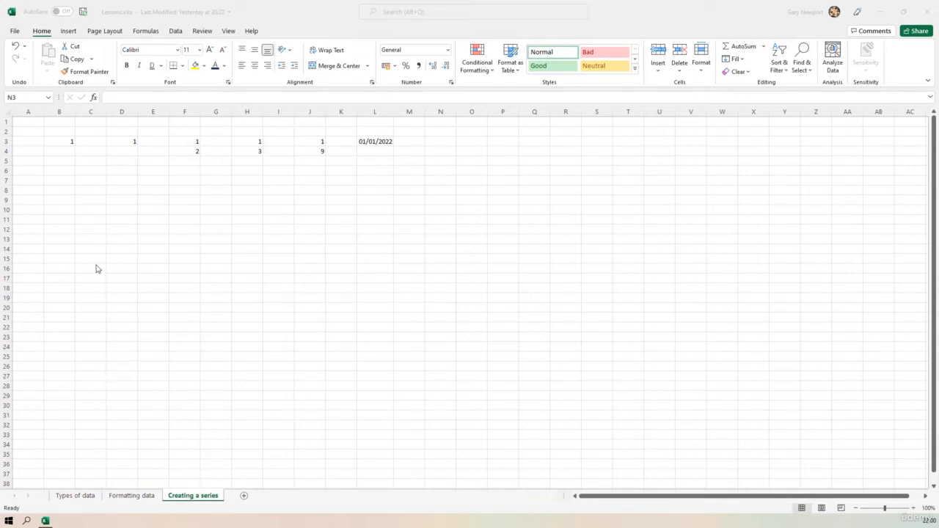
- Examine the starting values in B3, D3, F3, H3, J3 and L3 on the "Creating a series" sheet
{"action": "left_click", "coordinate": [59, 140]}
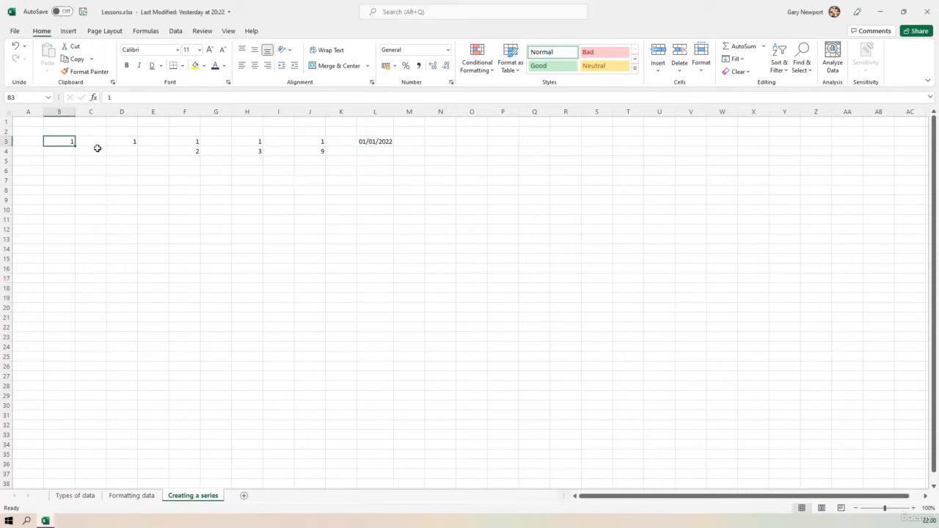
{"action": "left_click", "coordinate": [124, 143]}
{"action": "left_click", "coordinate": [184, 143]}
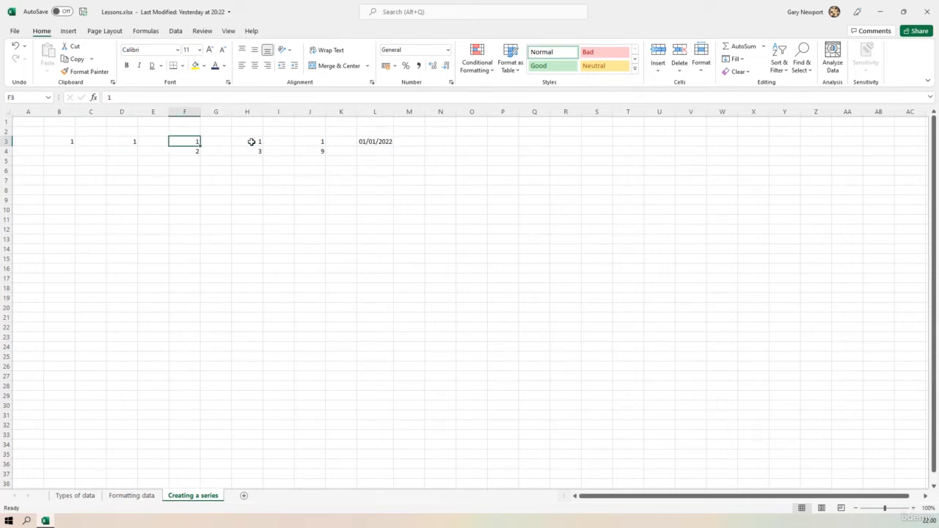
{"action": "left_click", "coordinate": [252, 142]}
{"action": "left_click", "coordinate": [321, 142]}
{"action": "left_click", "coordinate": [373, 142]}
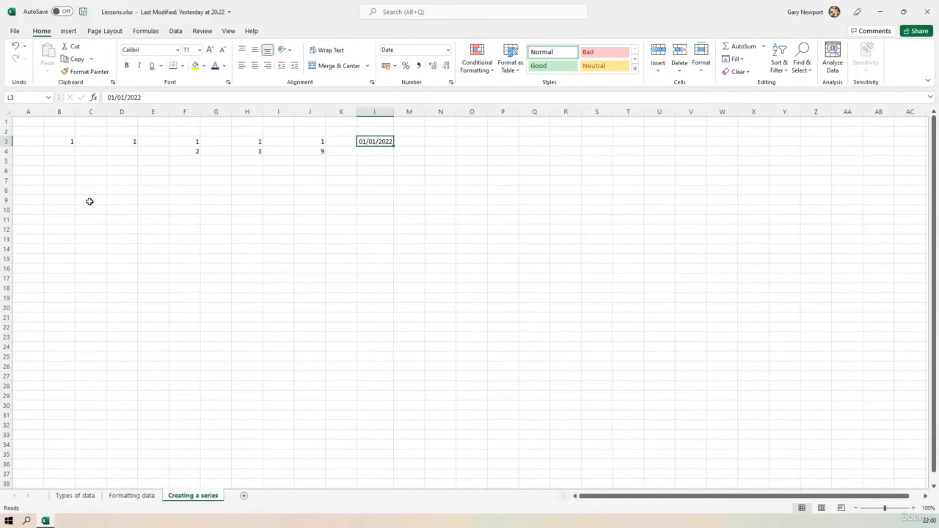
- Fill the value 1 from B3 down to B15 as copied cells
{"action": "left_click", "coordinate": [58, 140]}
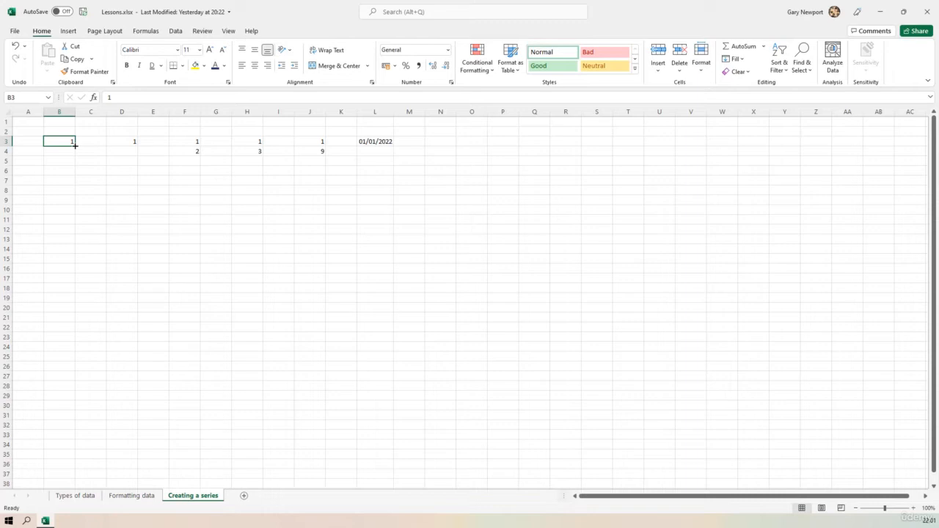
{"action": "left_click_drag", "start_coordinate": [75, 146], "coordinate": [75, 146]}
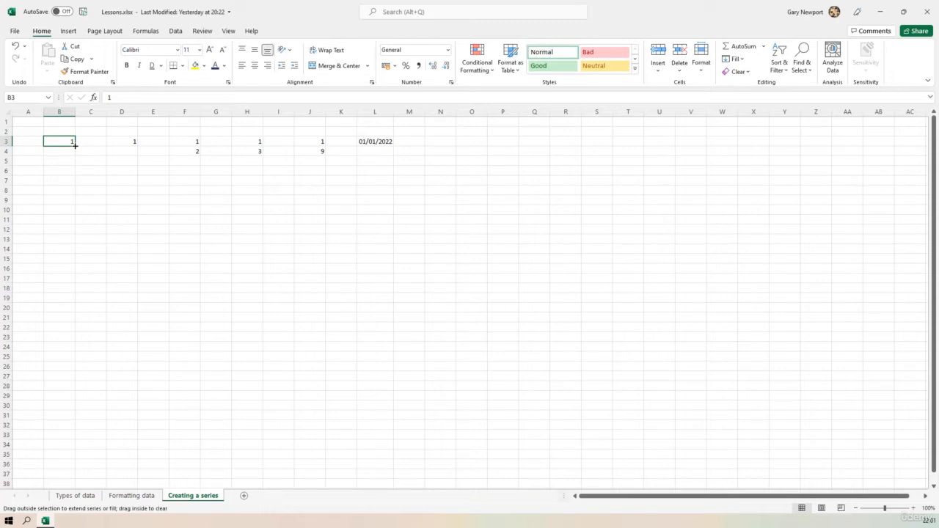
{"action": "left_click_drag", "start_coordinate": [75, 146], "coordinate": [74, 263]}
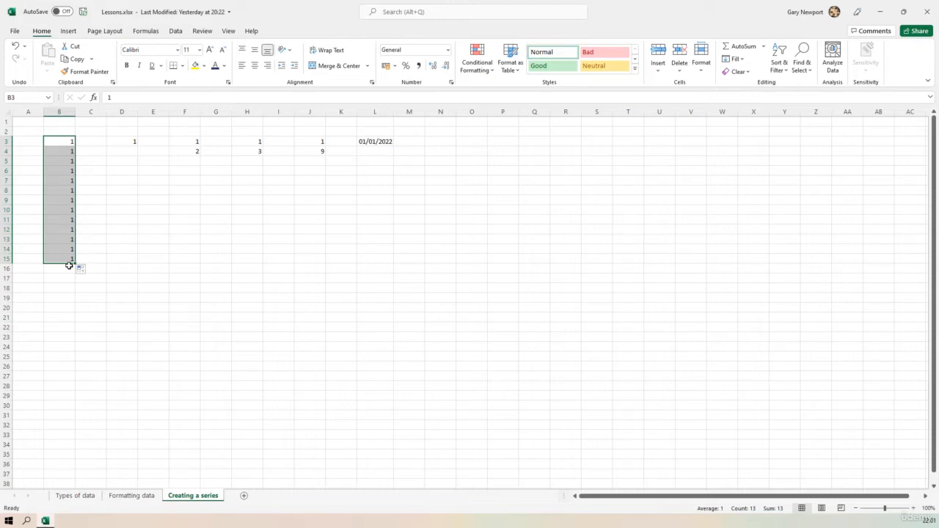
{"action": "left_click", "coordinate": [97, 203]}
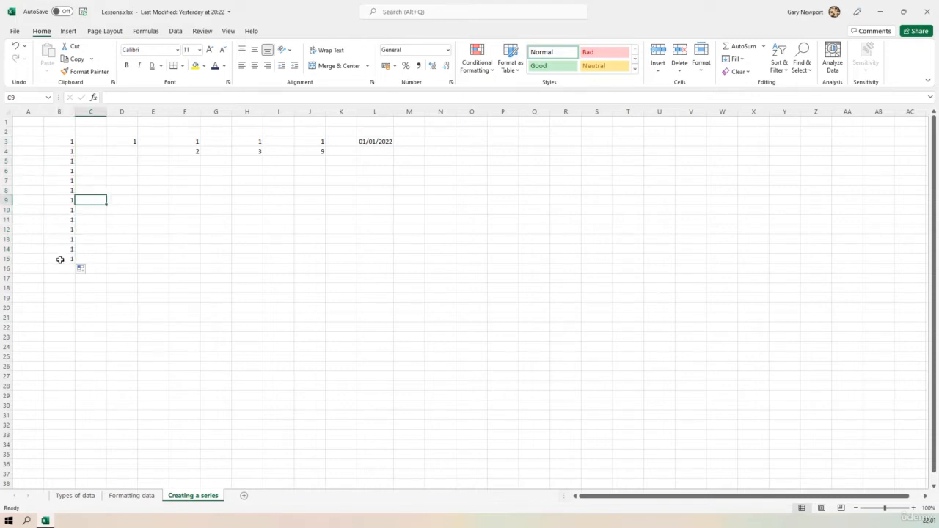
- Fill D3 down to D15 and set the fill type to Fill Series, giving the numbers 1 to 13
{"action": "left_click", "coordinate": [127, 141]}
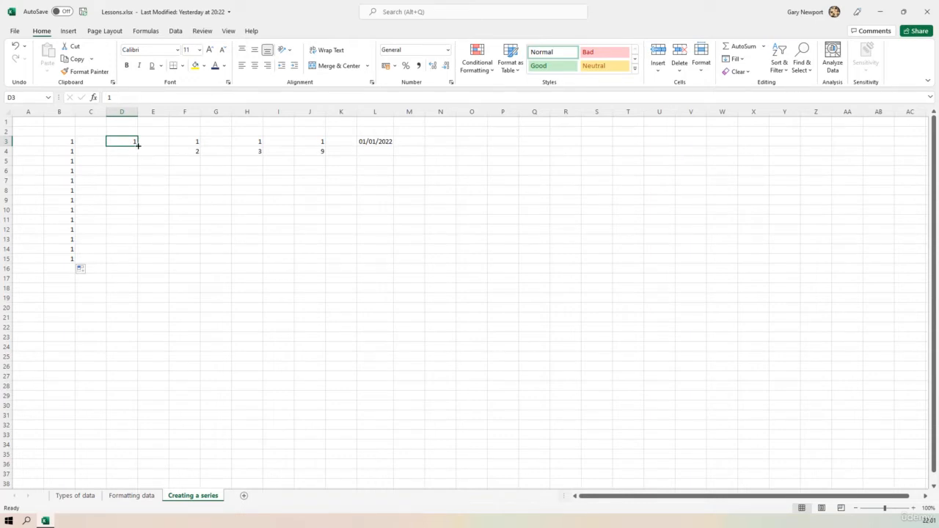
{"action": "left_click_drag", "start_coordinate": [138, 146], "coordinate": [138, 145]}
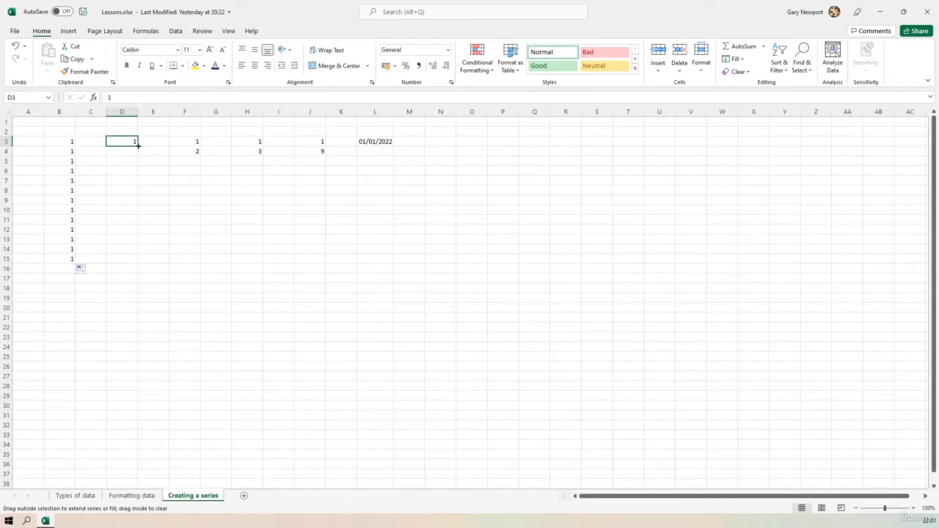
{"action": "left_click_drag", "start_coordinate": [138, 148], "coordinate": [141, 261]}
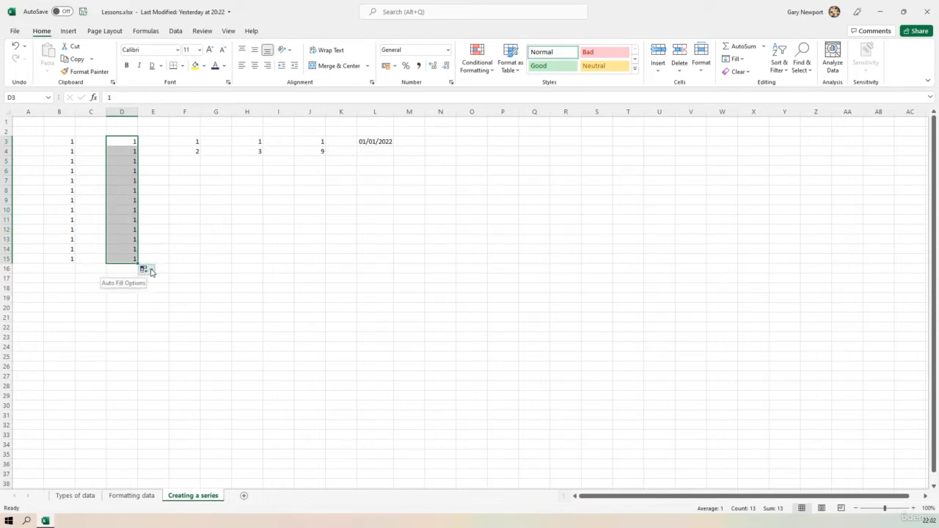
{"action": "left_click", "coordinate": [152, 272]}
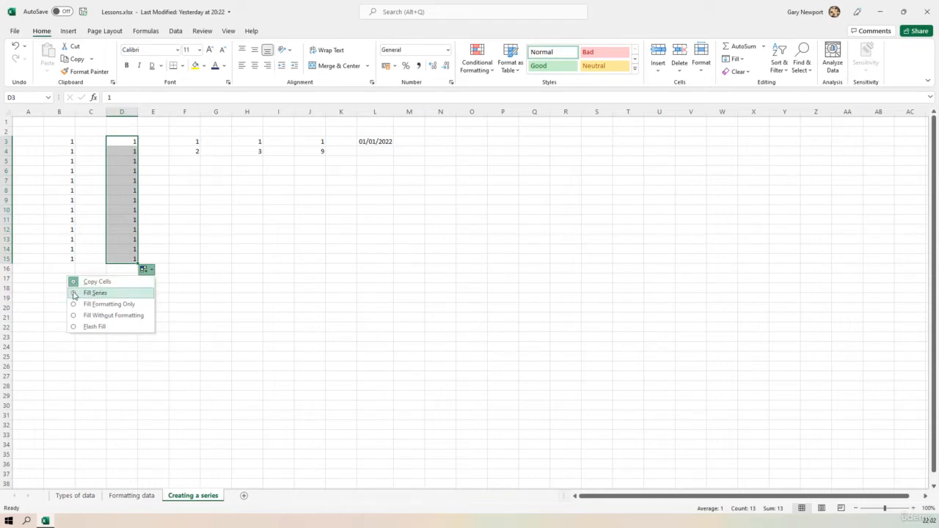
{"action": "left_click", "coordinate": [74, 295]}
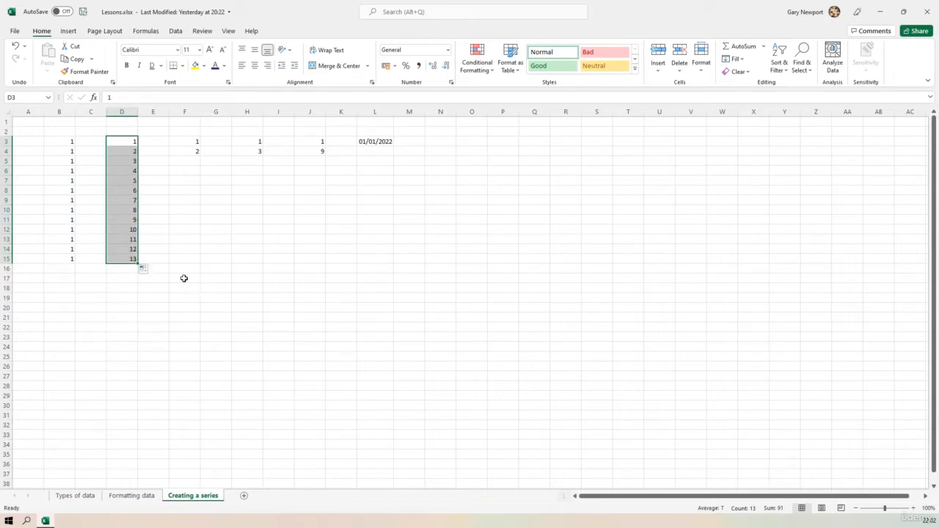
{"action": "left_click", "coordinate": [157, 192]}
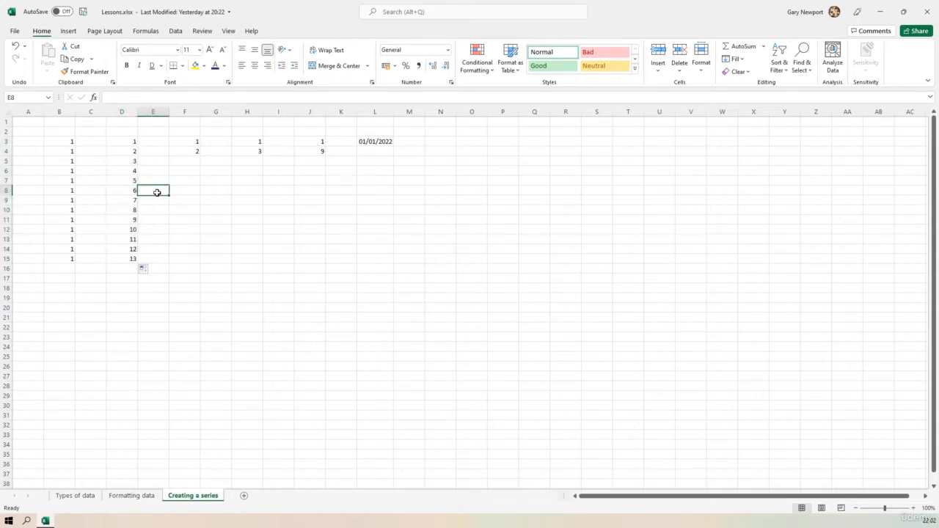
- Compare the numbers in column D with those in B3:B15, and inspect the Auto Fill options of the column D series
{"action": "left_click", "coordinate": [122, 140]}
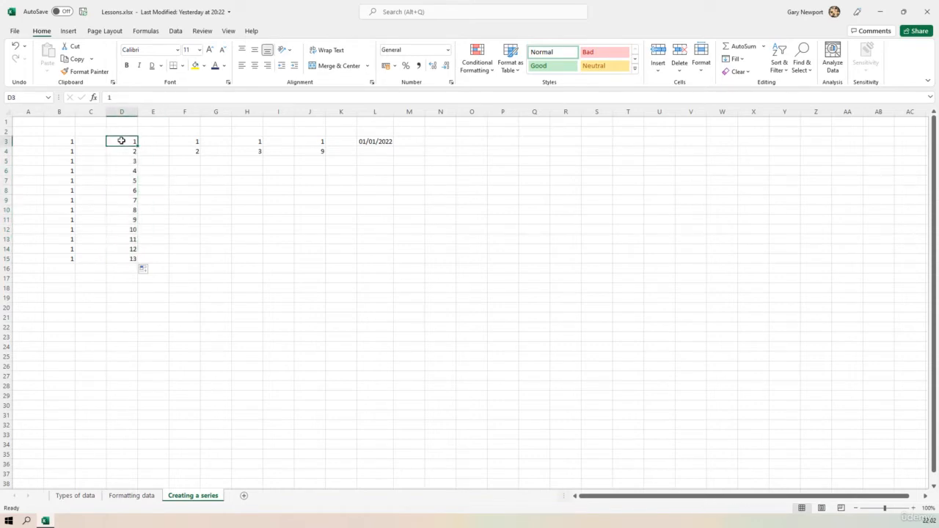
{"action": "left_click", "coordinate": [121, 151]}
{"action": "left_click", "coordinate": [130, 163]}
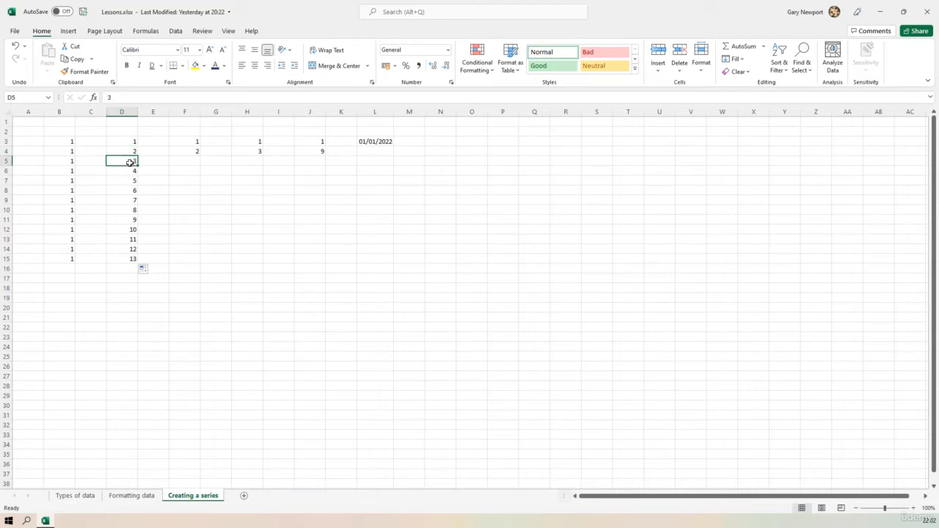
{"action": "left_click", "coordinate": [127, 171]}
{"action": "left_click", "coordinate": [128, 181]}
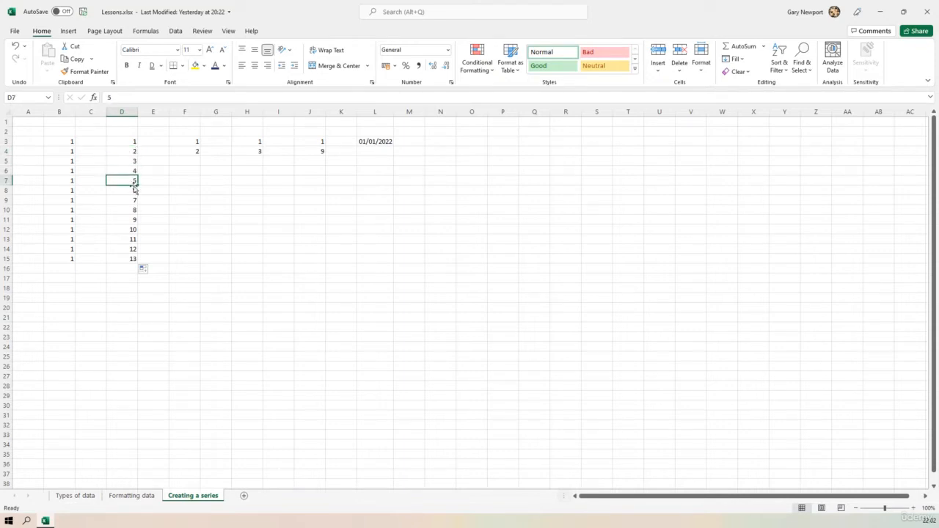
{"action": "left_click_drag", "start_coordinate": [63, 140], "coordinate": [65, 261]}
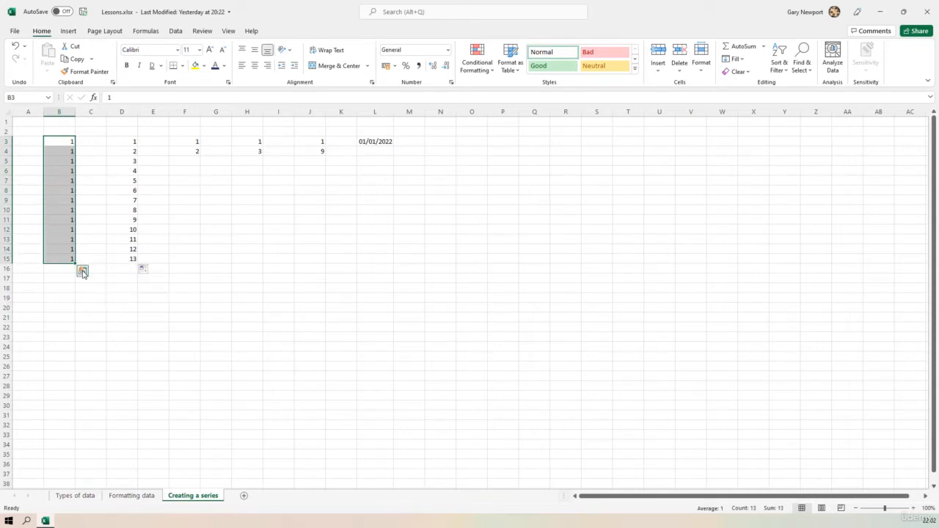
{"action": "left_click", "coordinate": [152, 271]}
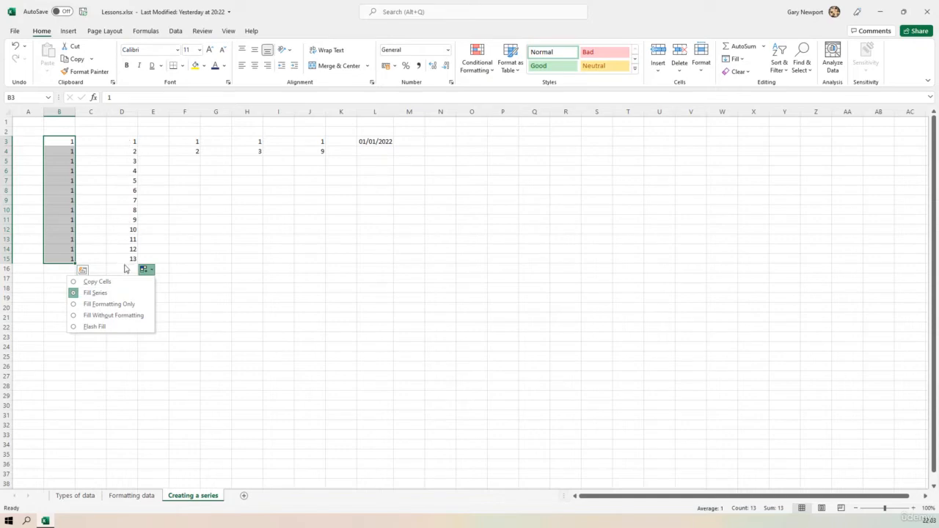
{"action": "left_click", "coordinate": [223, 267]}
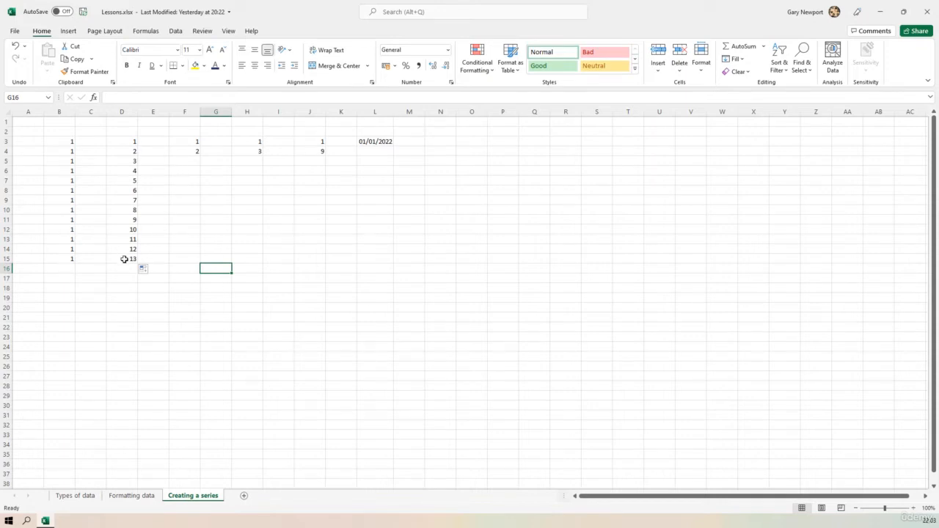
- Extend the series 1, 2 in F3:F4 down to F15 so it runs up to 13
{"action": "left_click", "coordinate": [180, 141]}
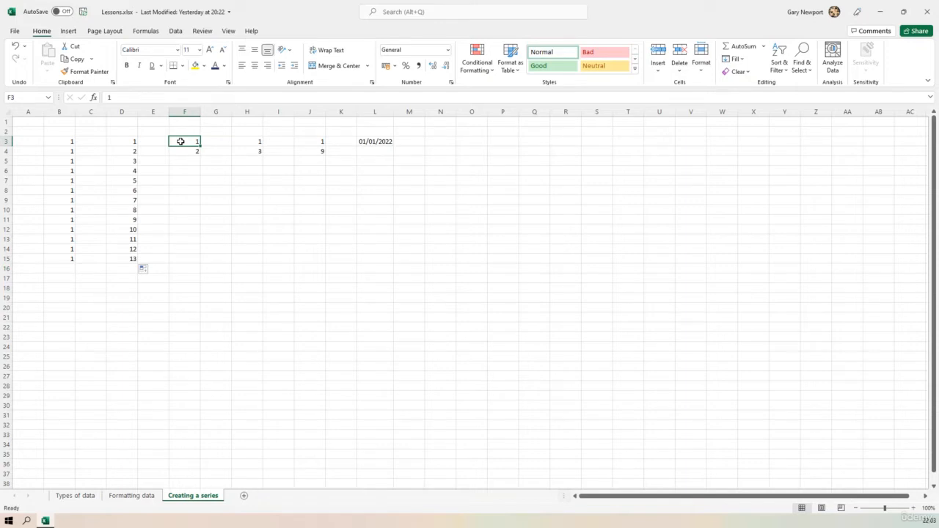
{"action": "left_click_drag", "start_coordinate": [180, 141], "coordinate": [181, 151]}
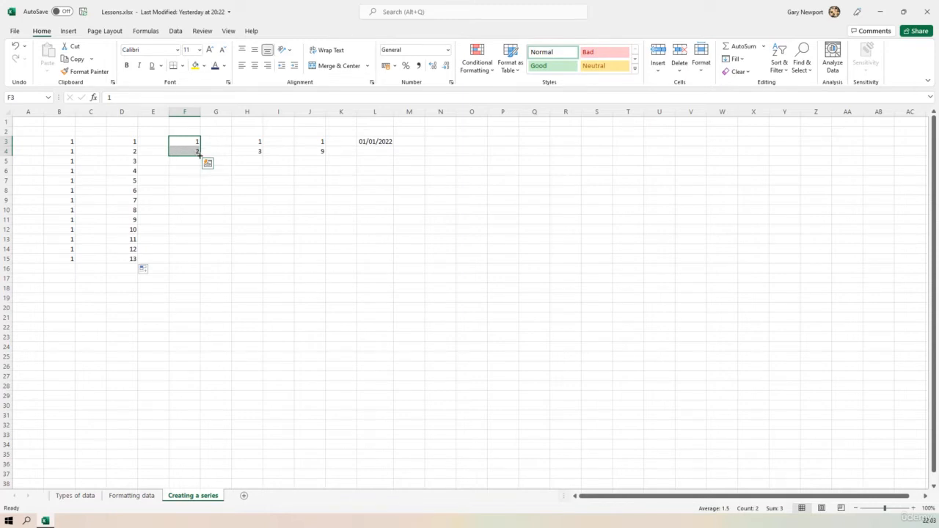
{"action": "left_click_drag", "start_coordinate": [199, 156], "coordinate": [199, 156]}
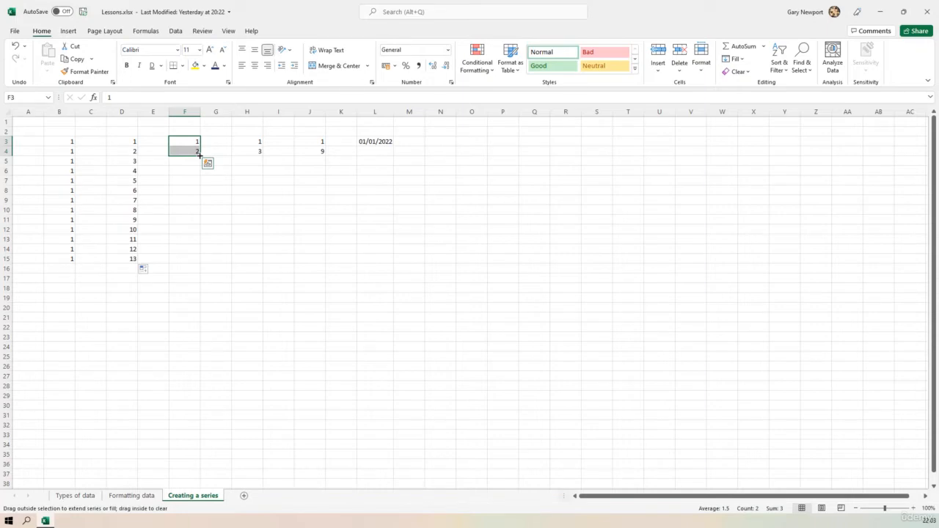
{"action": "left_click_drag", "start_coordinate": [199, 156], "coordinate": [199, 263]}
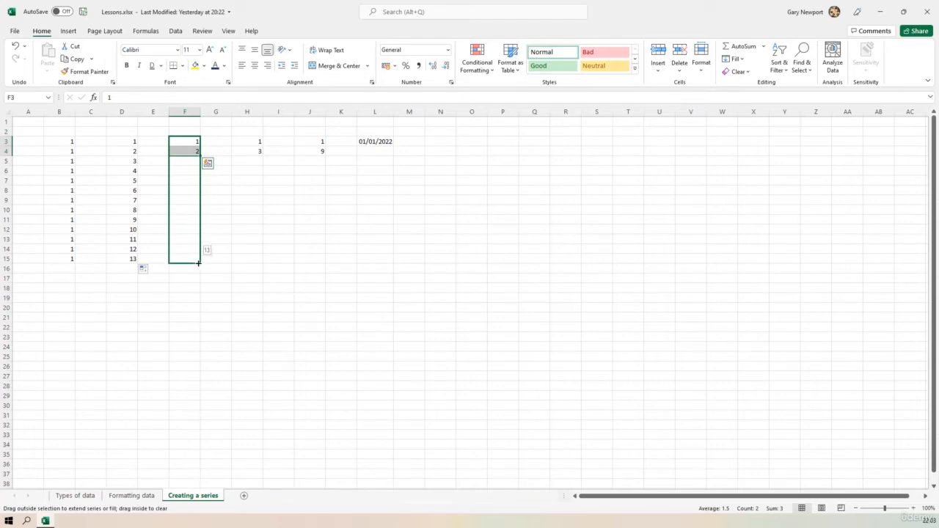
{"action": "left_click_drag", "start_coordinate": [198, 263], "coordinate": [198, 263]}
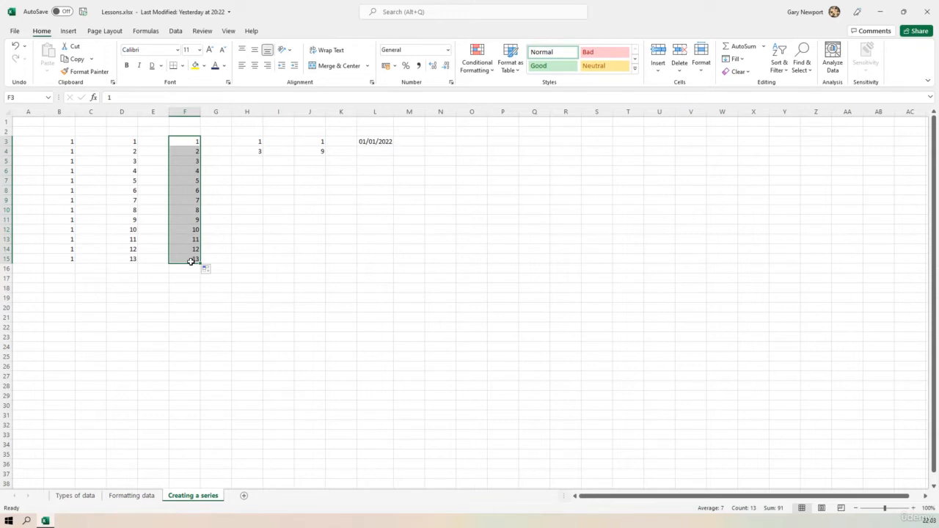
- Extend the number patterns in H3:H4 and J3:J4 down to row 15, reaching 25 in column H and 97 in column J
{"action": "left_click_drag", "start_coordinate": [252, 141], "coordinate": [252, 151]}
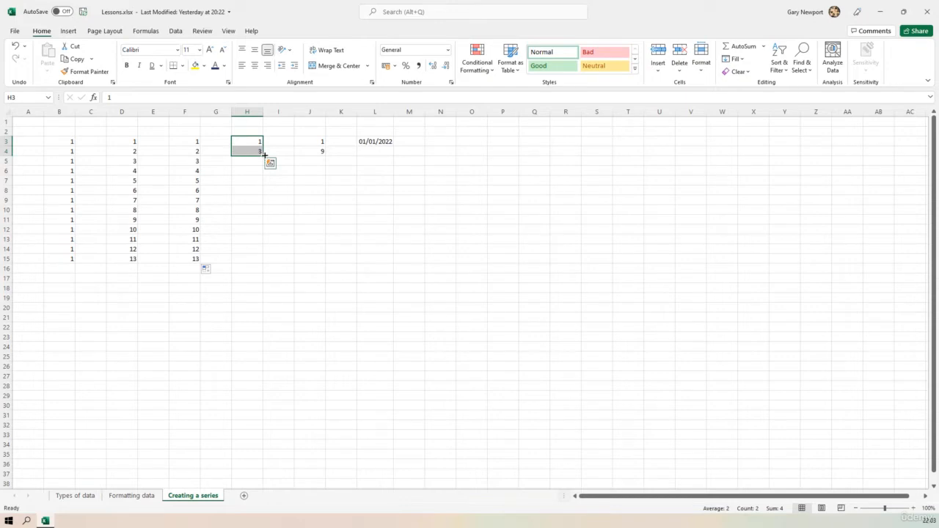
{"action": "left_click_drag", "start_coordinate": [265, 155], "coordinate": [265, 262]}
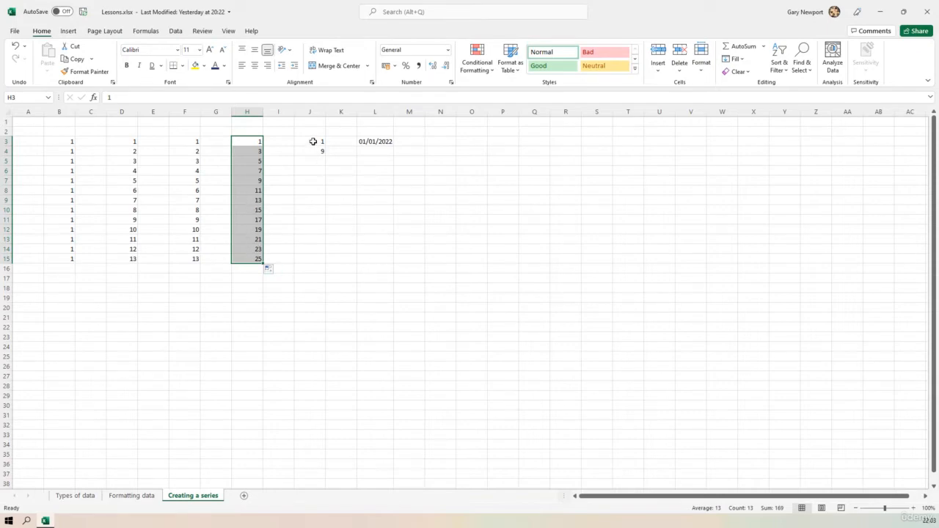
{"action": "left_click_drag", "start_coordinate": [313, 140], "coordinate": [331, 265]}
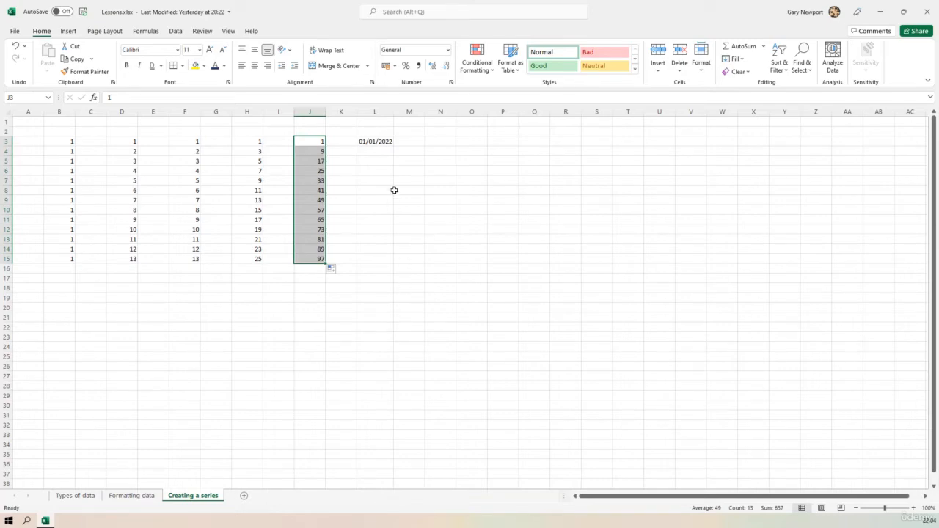
- Fill the date 01/01/2022 from L3 down to L15 as a daily series ending at 13/01/2022
{"action": "left_click", "coordinate": [384, 143]}
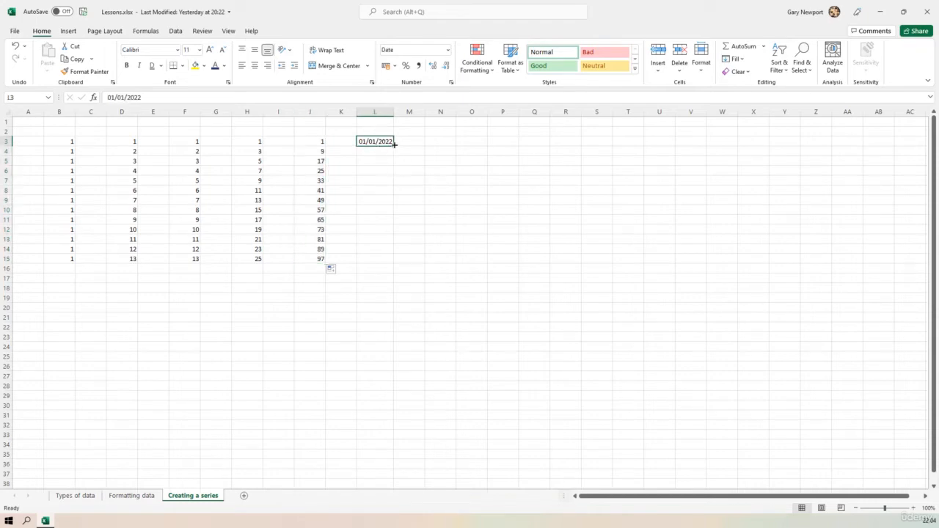
{"action": "left_click_drag", "start_coordinate": [394, 145], "coordinate": [390, 263]}
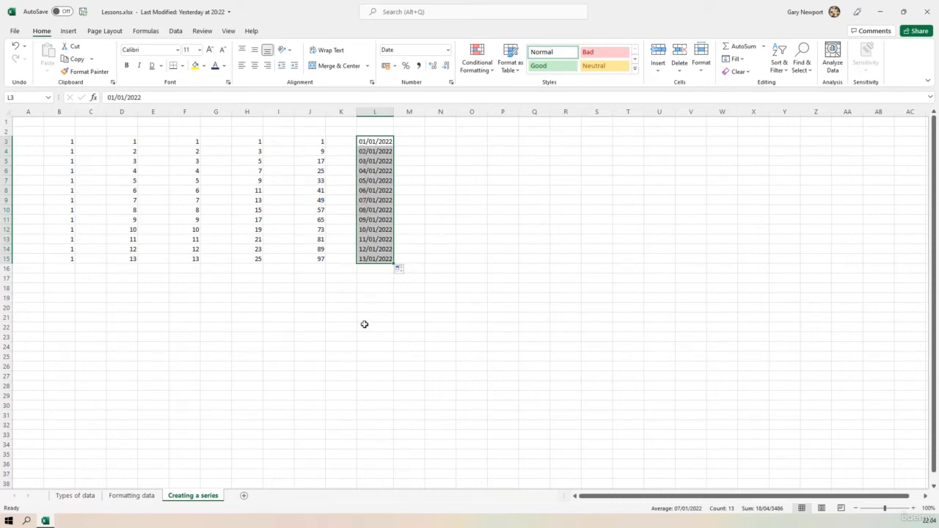
- Switch the date series in L3:L15 to monthly increments, then to yearly increments using the Auto Fill options
{"action": "left_click", "coordinate": [407, 272]}
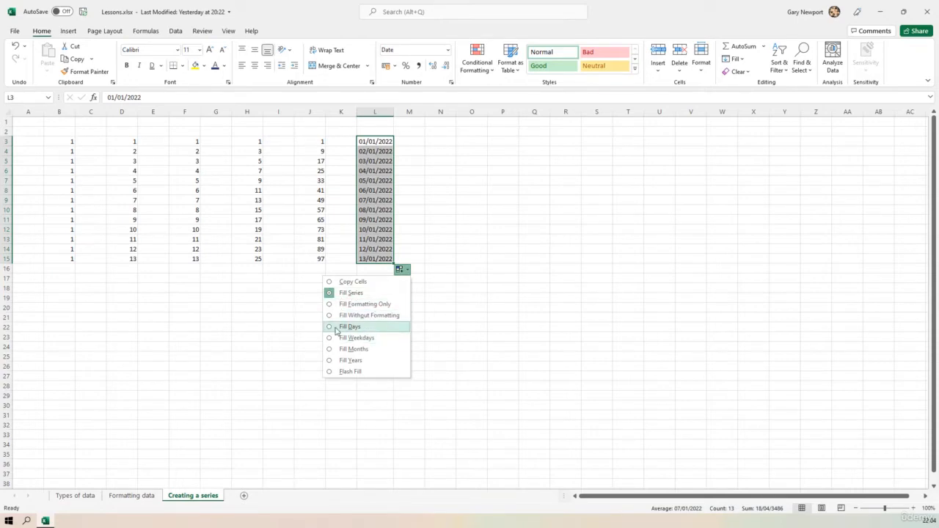
{"action": "left_click", "coordinate": [329, 352]}
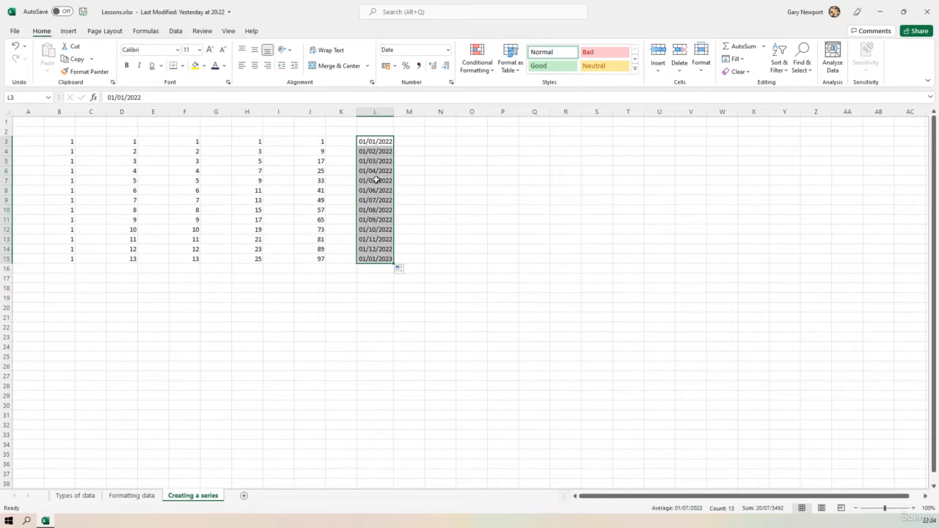
{"action": "left_click", "coordinate": [404, 271]}
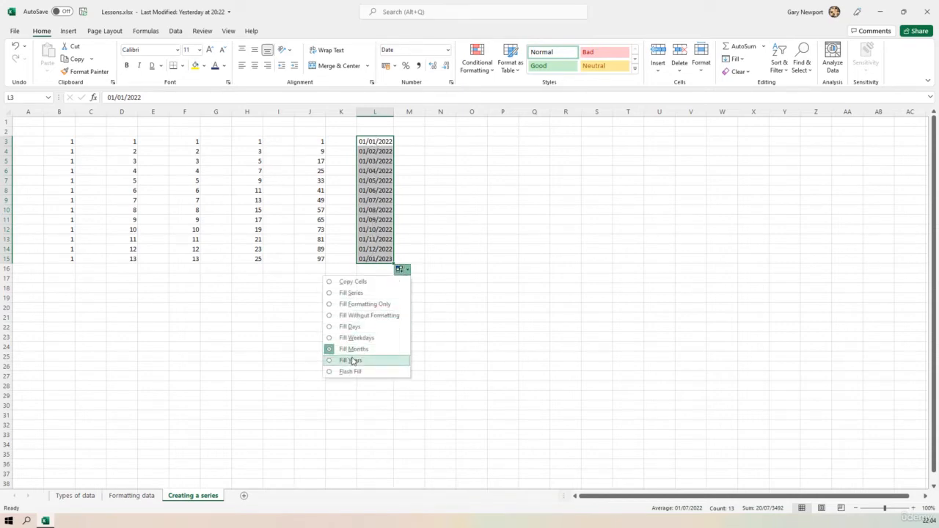
{"action": "left_click", "coordinate": [353, 361]}
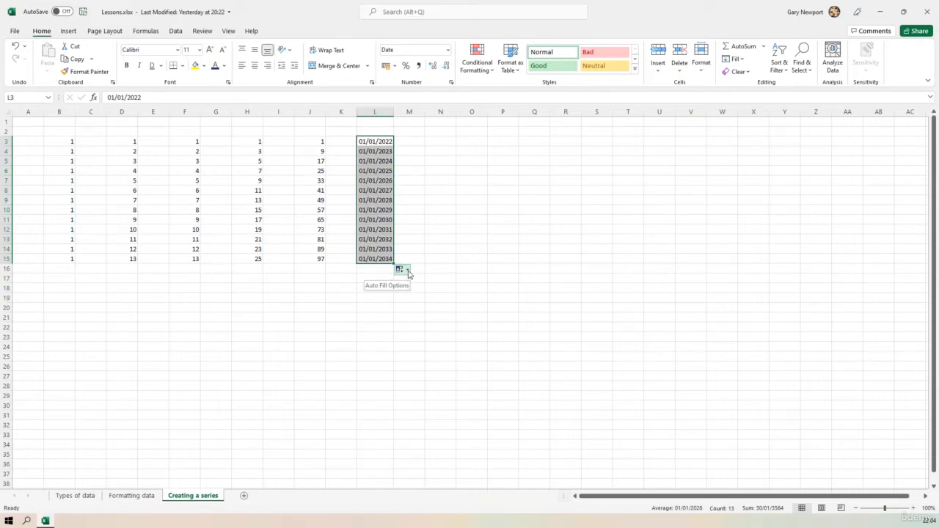
{"action": "left_click", "coordinate": [408, 273]}
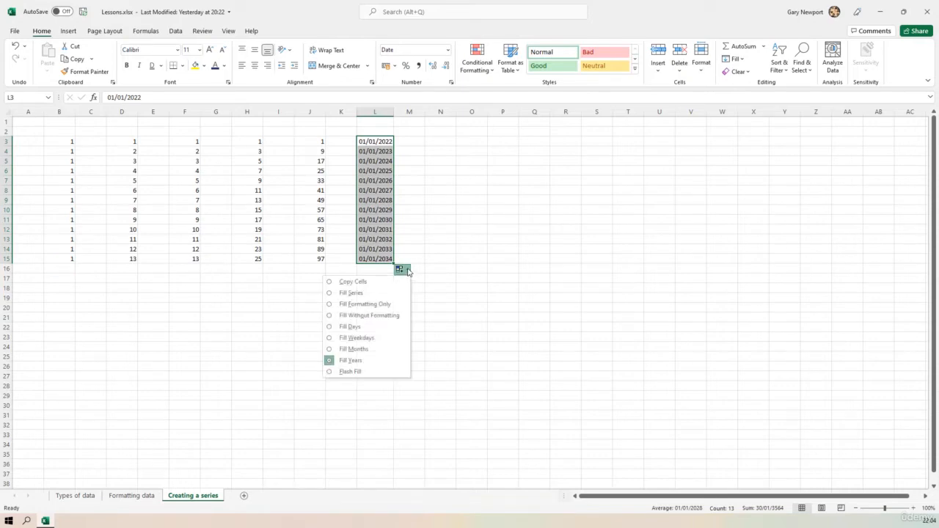
{"action": "left_click", "coordinate": [453, 210]}
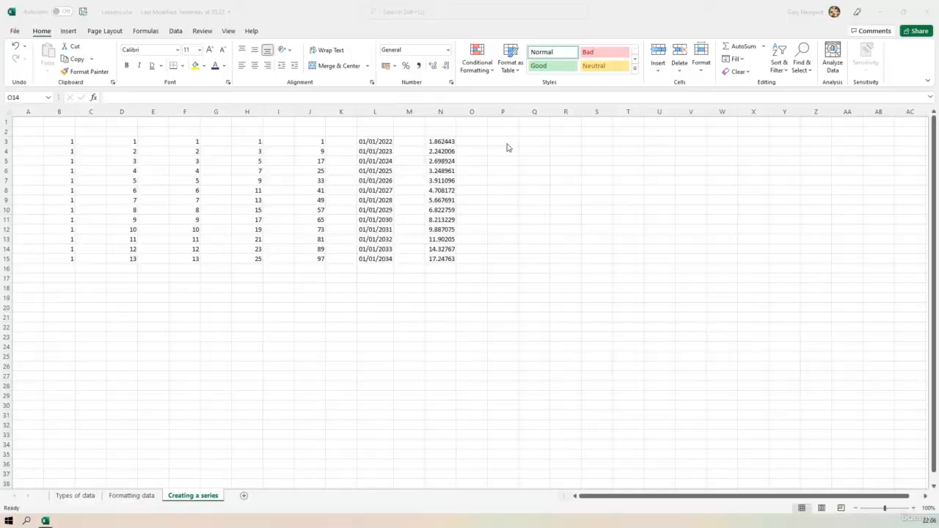
- Enter the starting values 1 in P3 and 2 in P4
{"action": "left_click", "coordinate": [506, 143]}
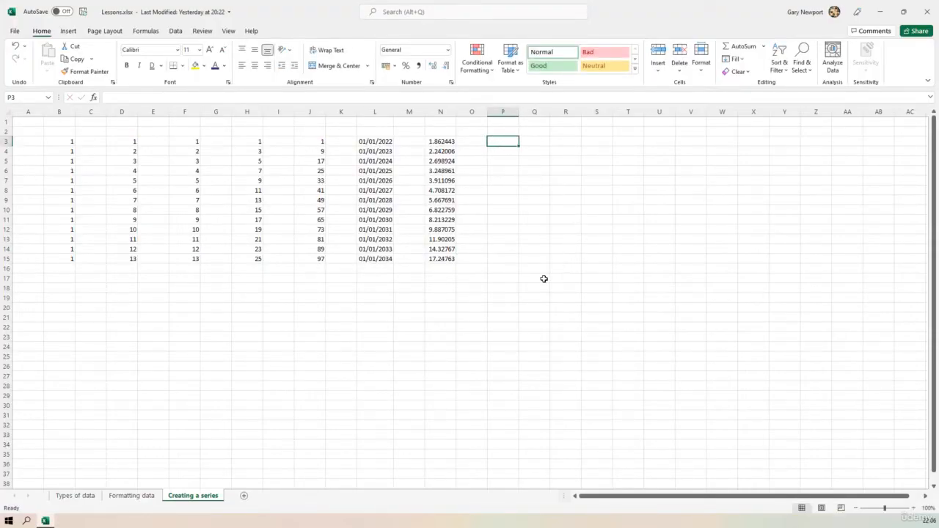
{"action": "type", "text": "1"}
{"action": "key", "text": "Return"}
{"action": "type", "text": "2"}
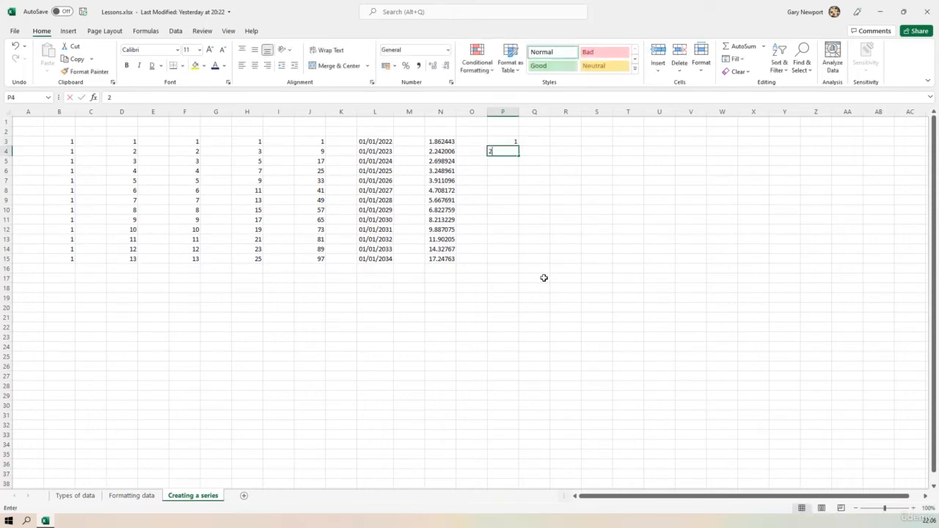
{"action": "key", "text": "Return"}
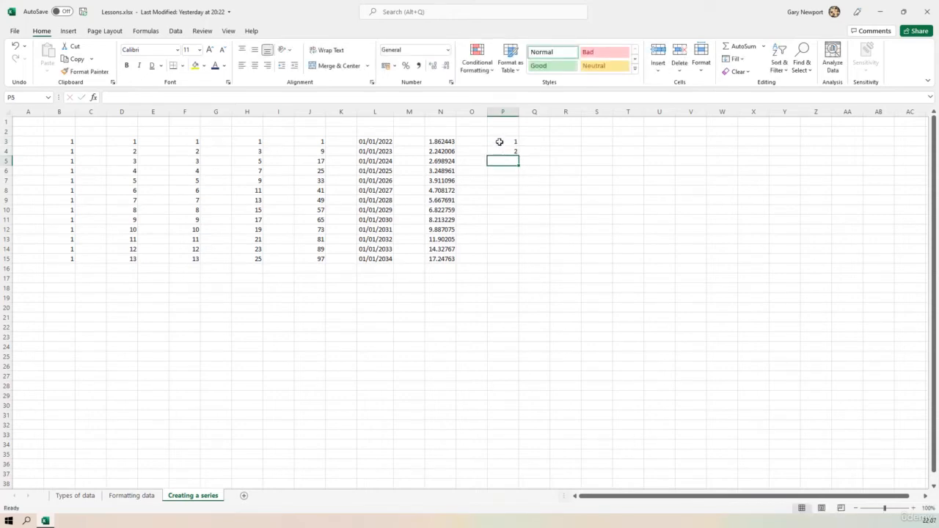
- Extend the values in P3:P4 down to P15 as a growth trend
{"action": "left_click_drag", "start_coordinate": [500, 142], "coordinate": [499, 150]}
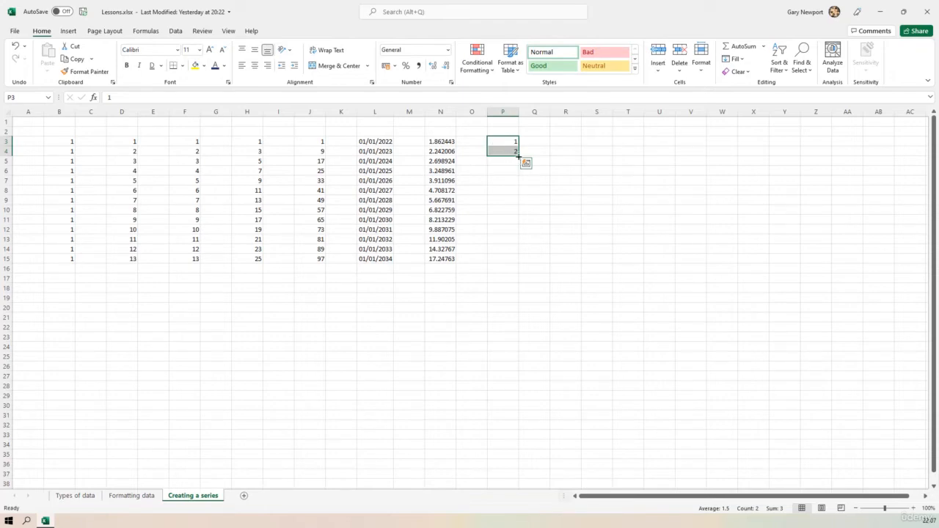
{"action": "left_click_drag", "start_coordinate": [519, 156], "coordinate": [518, 156]}
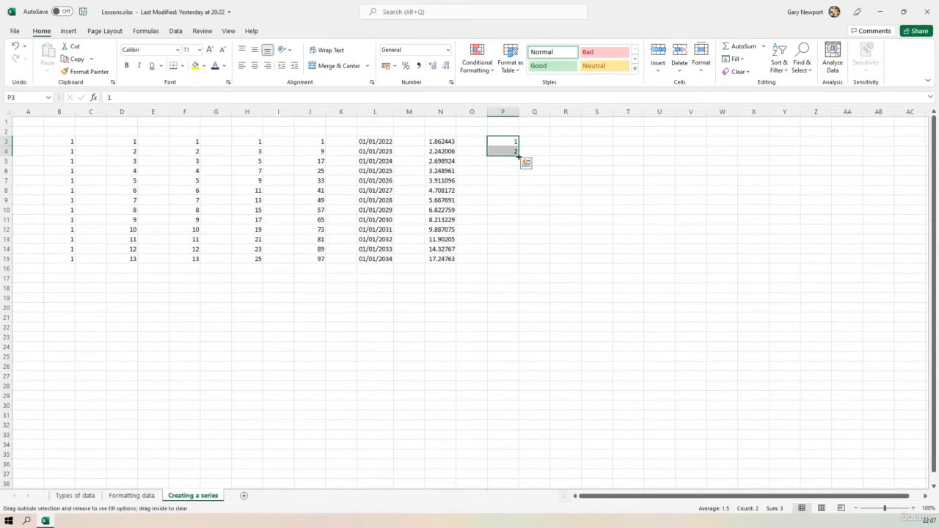
{"action": "left_click_drag", "start_coordinate": [519, 156], "coordinate": [518, 267]}
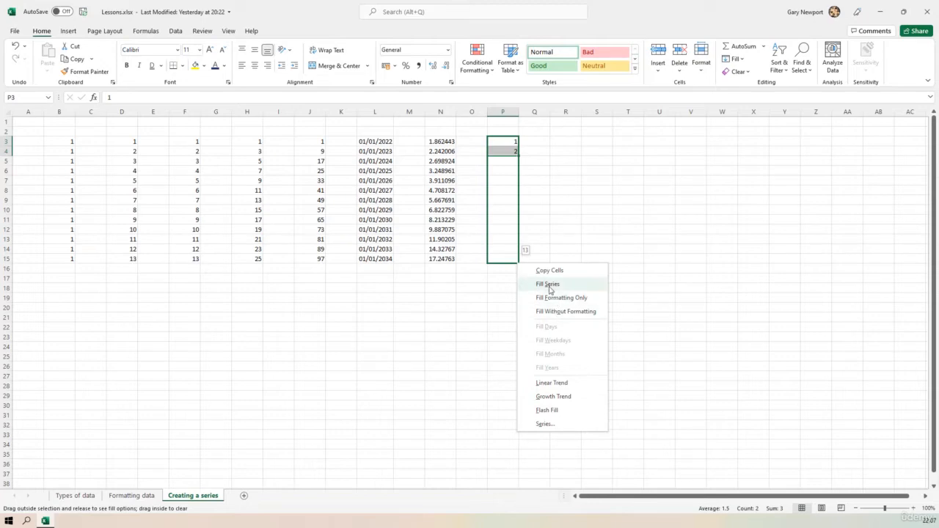
{"action": "left_click", "coordinate": [547, 400]}
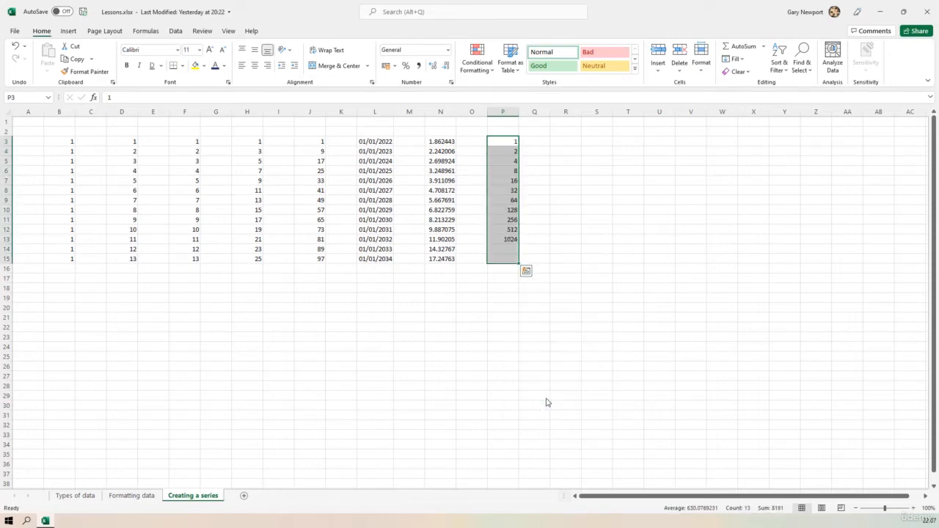
{"action": "left_click", "coordinate": [560, 204]}
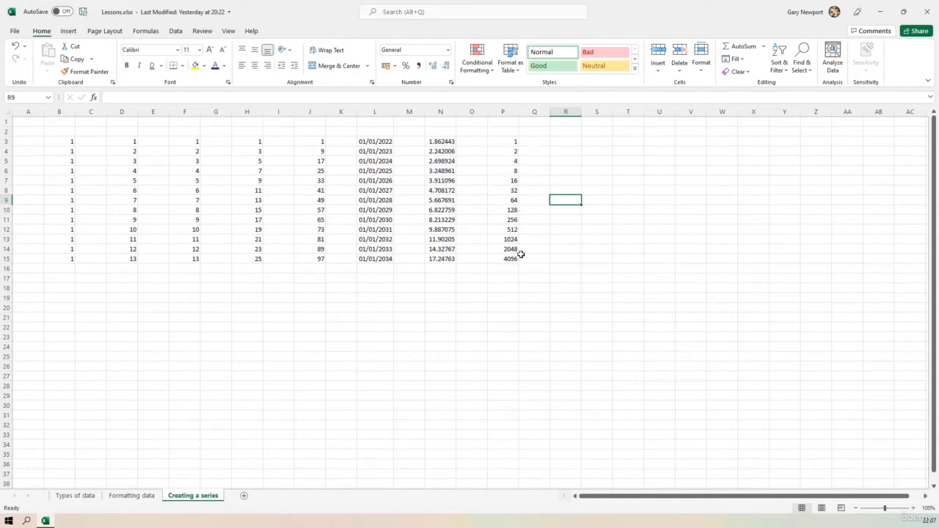
- Enter the starting values 1 in R3 and 3 in R4
{"action": "left_click", "coordinate": [559, 143]}
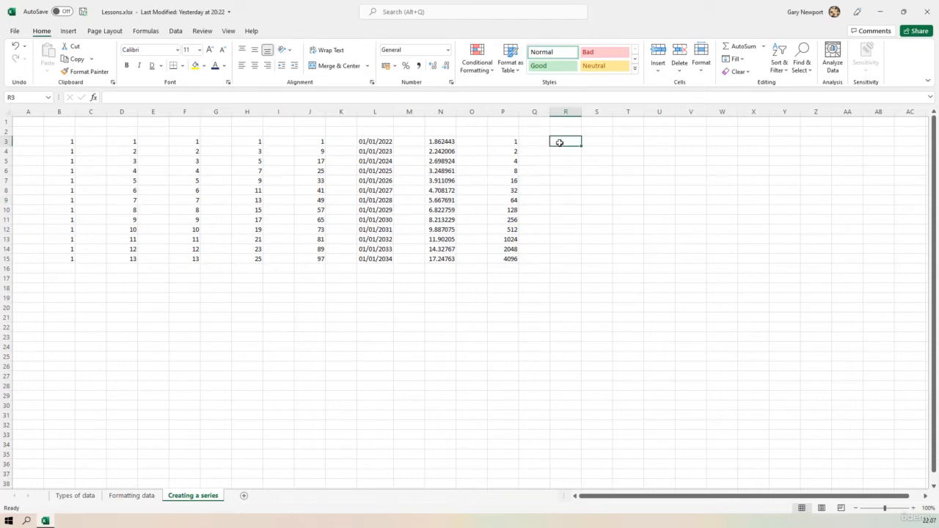
{"action": "type", "text": "1"}
{"action": "key", "text": "Return"}
{"action": "type", "text": "3"}
{"action": "key", "text": "Return"}
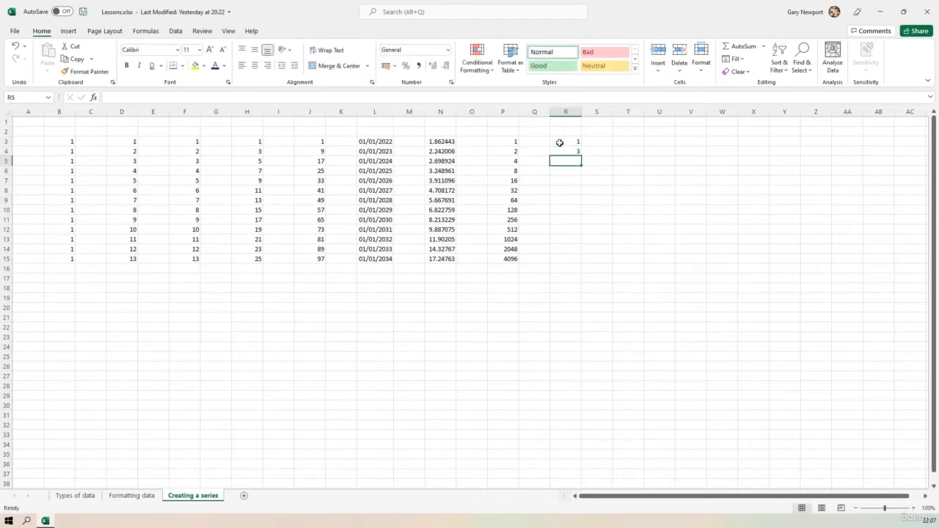
- Extend the values in R3:R4 down to R15 as a growth trend
{"action": "left_click_drag", "start_coordinate": [560, 142], "coordinate": [561, 150]}
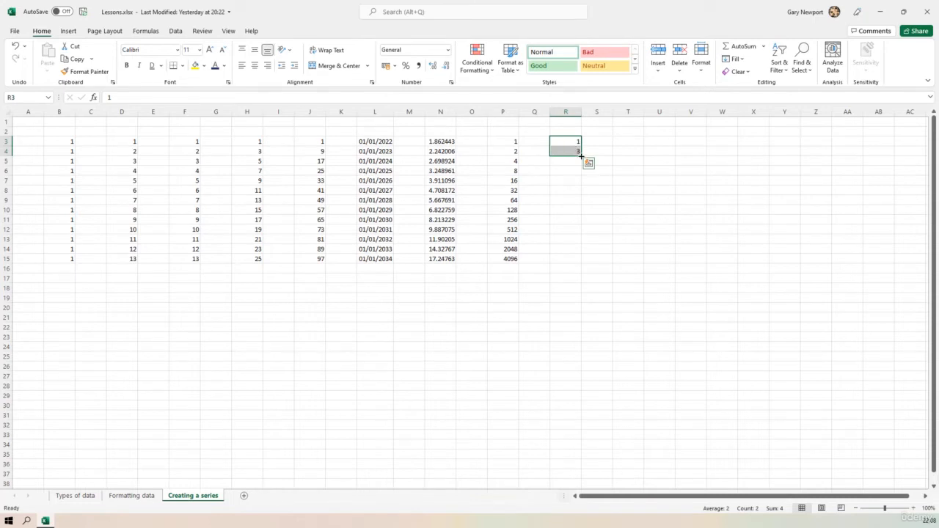
{"action": "left_click_drag", "start_coordinate": [581, 156], "coordinate": [582, 155]}
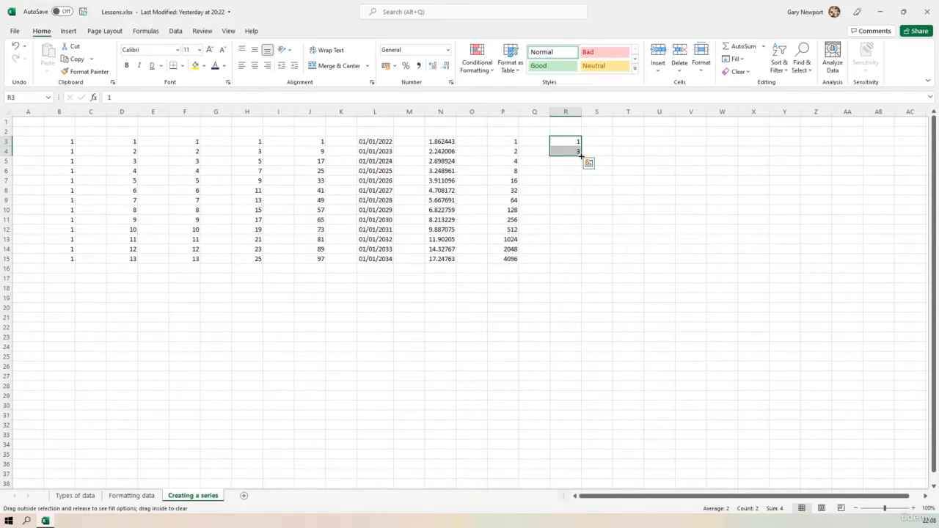
{"action": "left_click_drag", "start_coordinate": [582, 158], "coordinate": [583, 270]}
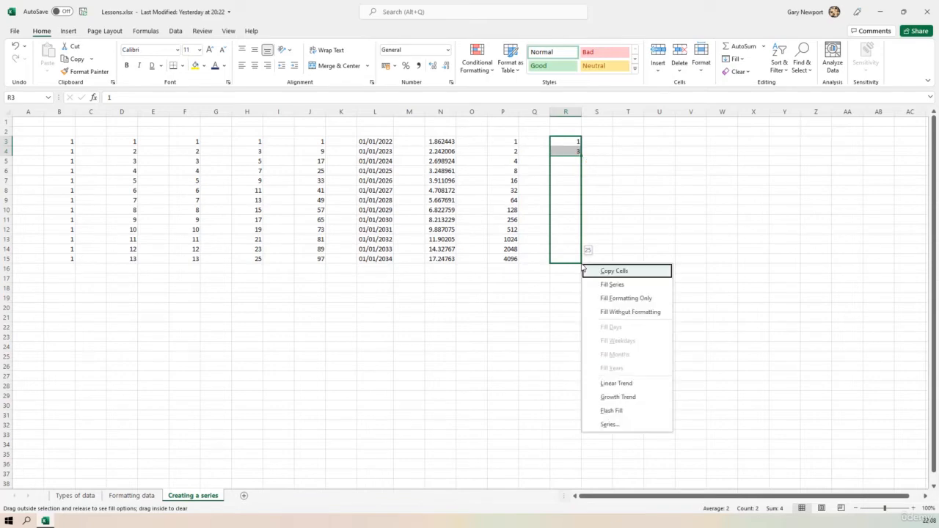
{"action": "left_click", "coordinate": [619, 397]}
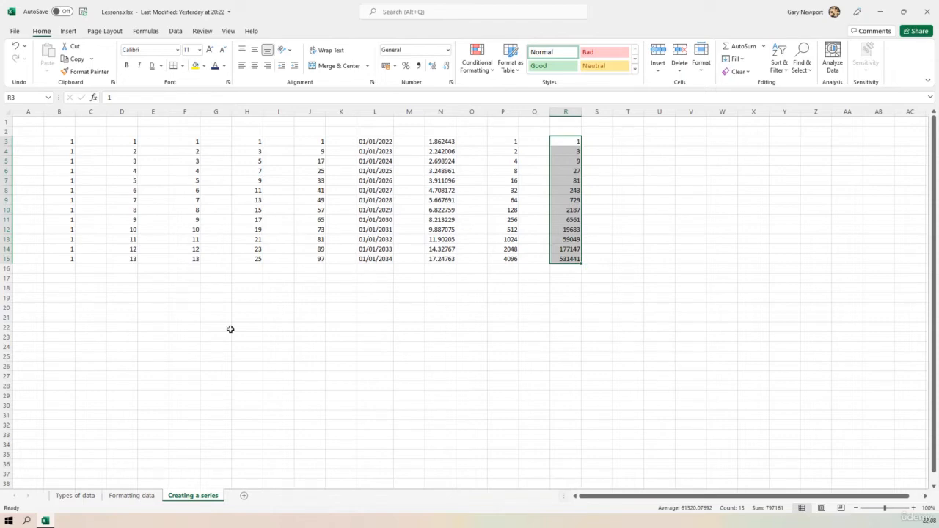
- Enter Monday in B21 and fill the weekday names across row 21 to Sunday in H21
{"action": "left_click", "coordinate": [62, 322]}
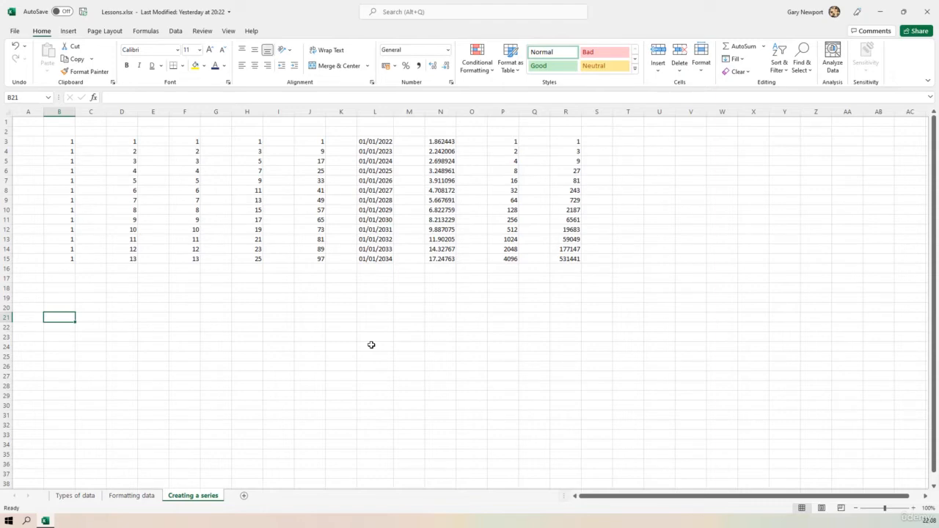
{"action": "type", "text": "Monday"}
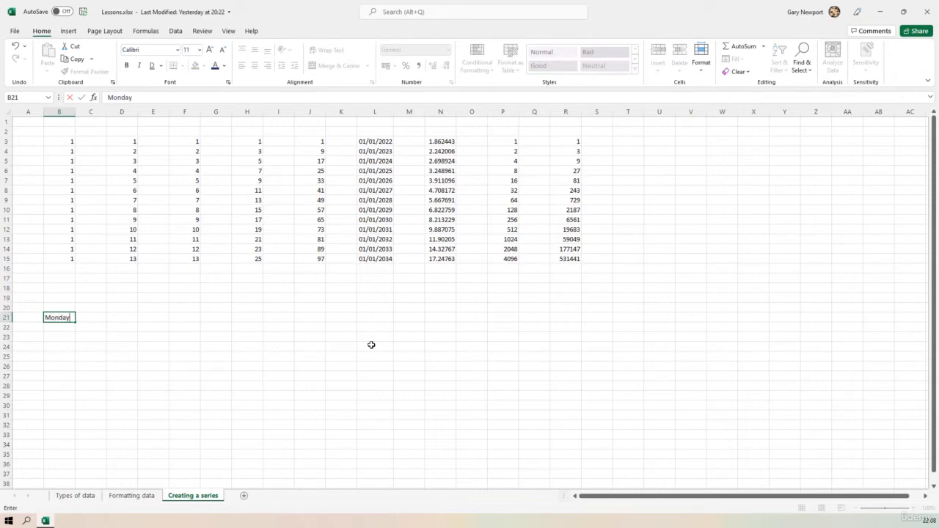
{"action": "key", "text": "Return"}
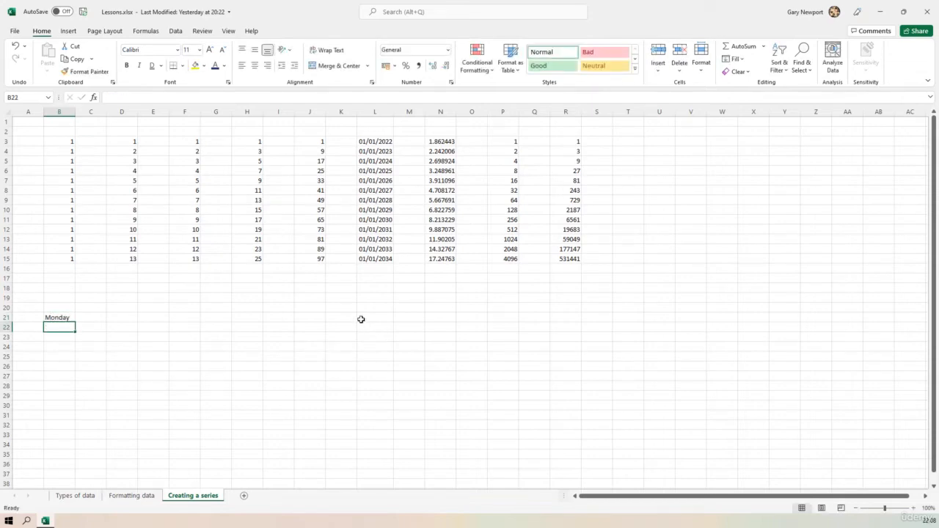
{"action": "left_click", "coordinate": [58, 317]}
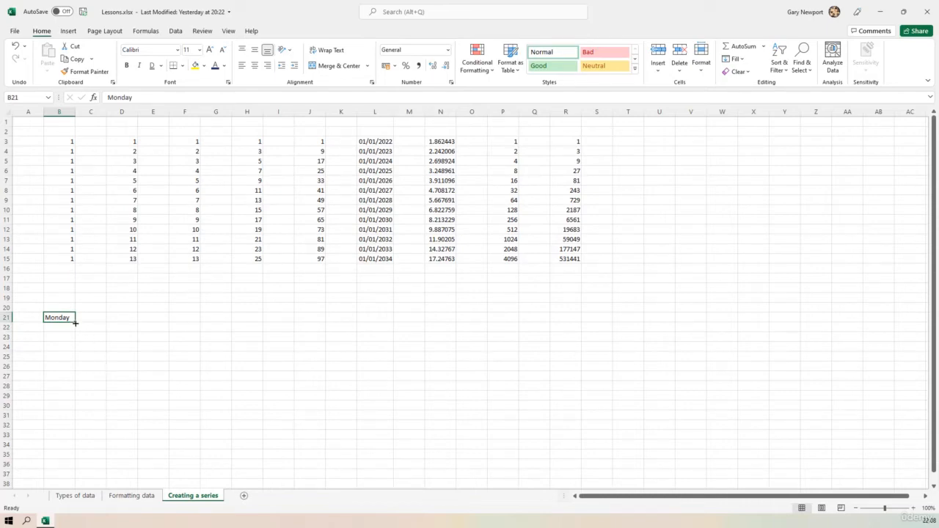
{"action": "left_click_drag", "start_coordinate": [75, 322], "coordinate": [260, 321]}
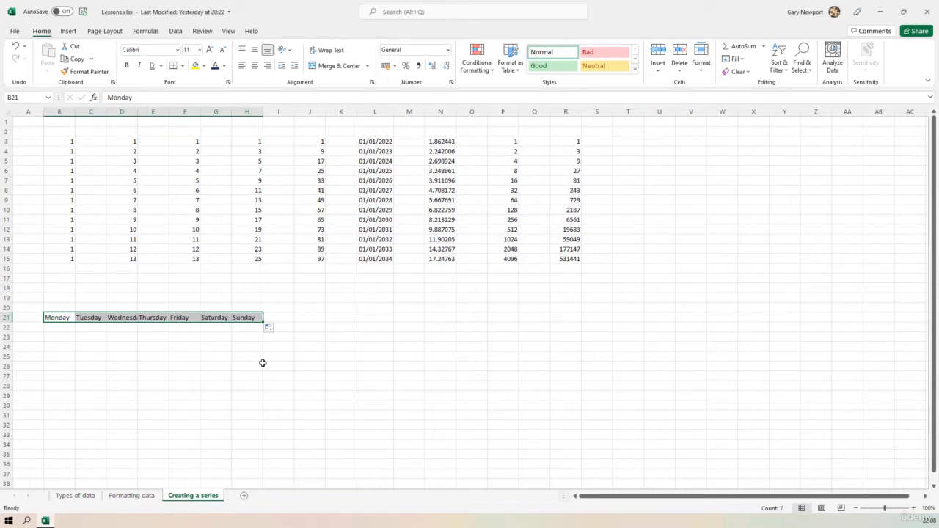
- Enter January in B23 and fill the month names across row 23 to December in M23
{"action": "left_click", "coordinate": [65, 337]}
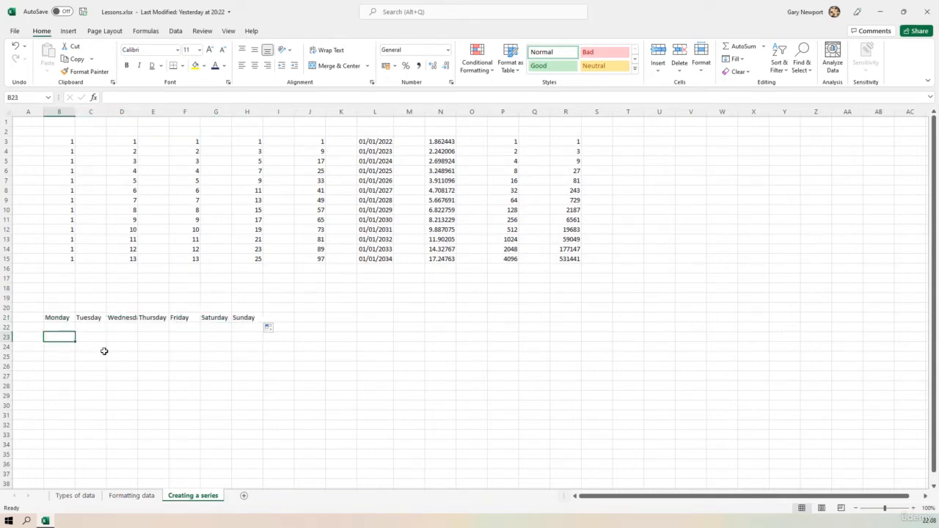
{"action": "type", "text": "January"}
{"action": "key", "text": "Return"}
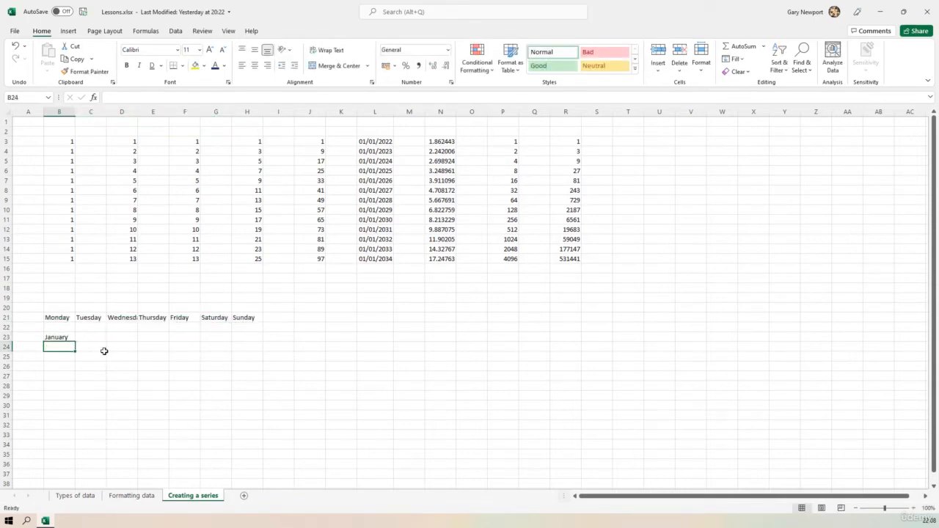
{"action": "left_click", "coordinate": [61, 339]}
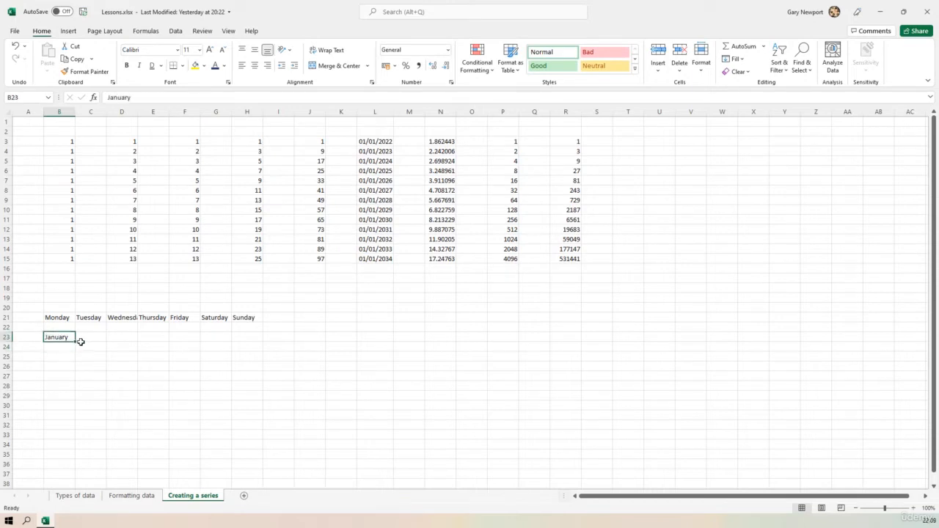
{"action": "left_click_drag", "start_coordinate": [76, 339], "coordinate": [424, 342]}
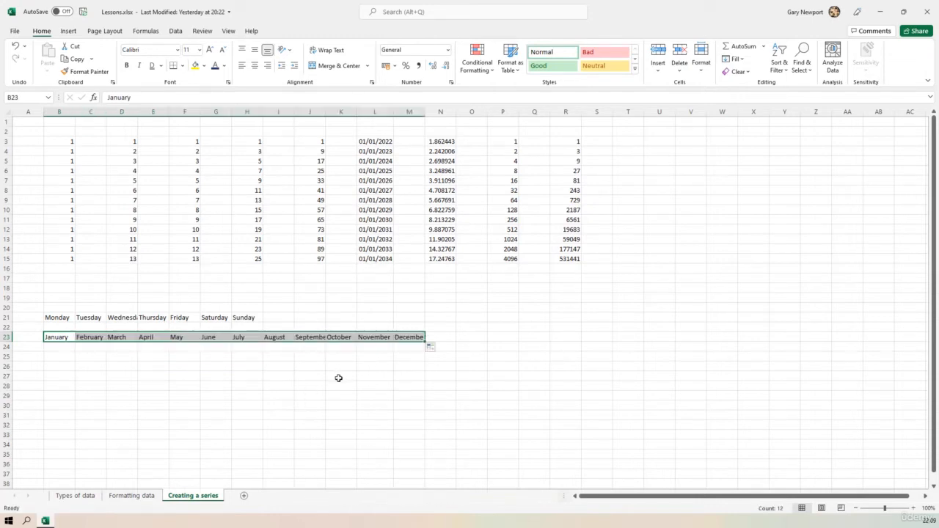
- Enter Jan in B25 and fill the abbreviated month names across row 25 to Dec in M25
{"action": "left_click", "coordinate": [54, 356]}
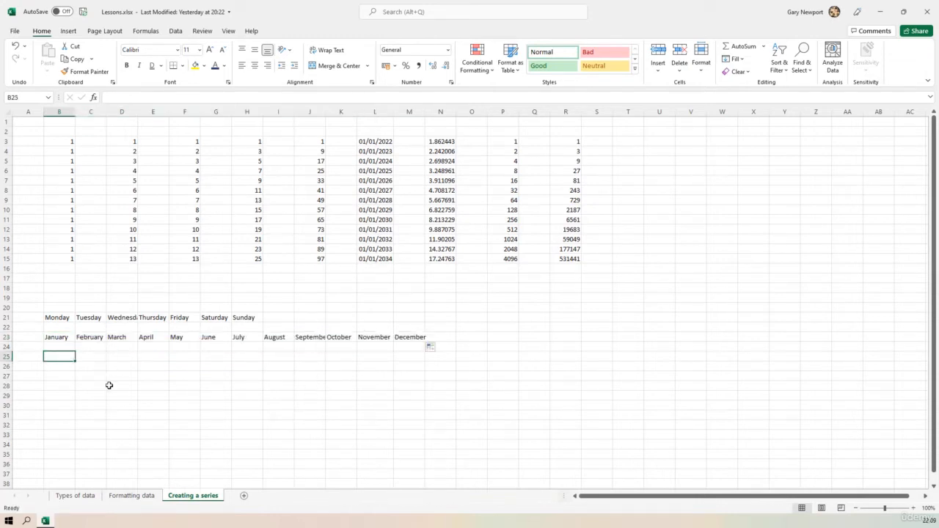
{"action": "type", "text": "Jan"}
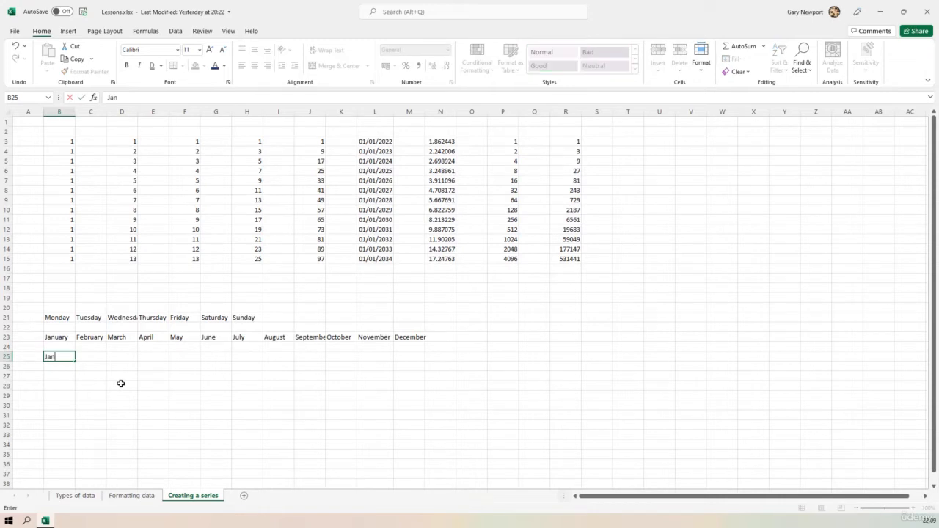
{"action": "key", "text": "Return"}
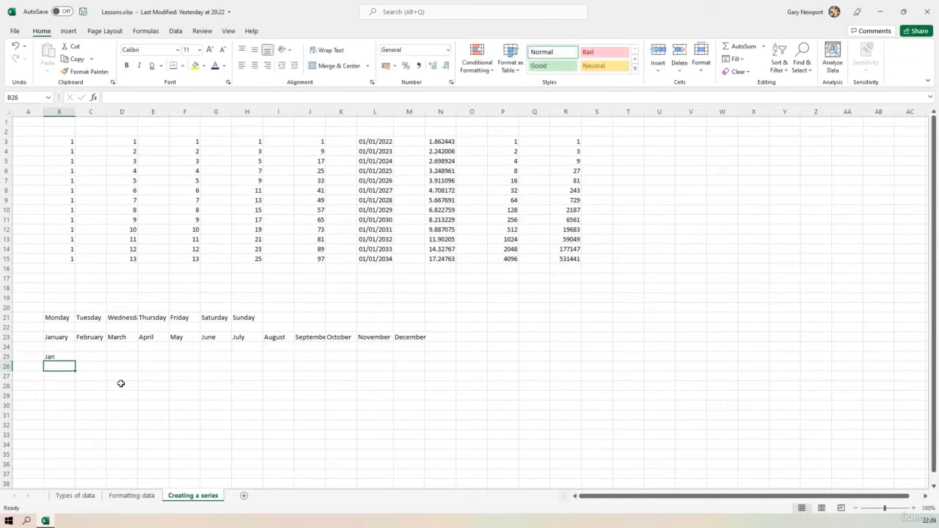
{"action": "left_click", "coordinate": [67, 356]}
{"action": "left_click_drag", "start_coordinate": [75, 361], "coordinate": [423, 358]}
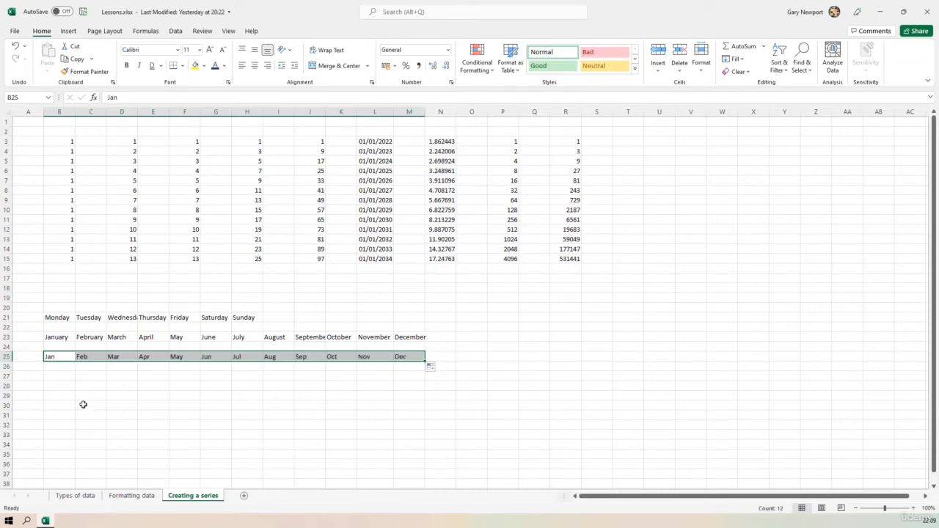
- Enter Mon in B27 and fill the abbreviated weekday names across row 27
{"action": "left_click", "coordinate": [57, 375]}
{"action": "type", "text": "Mon"}
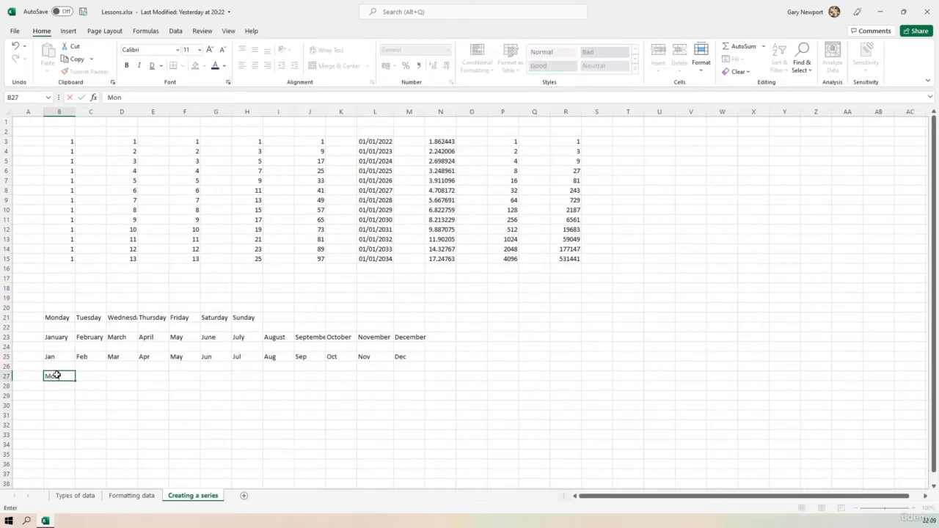
{"action": "key", "text": "Return"}
{"action": "left_click", "coordinate": [65, 377]}
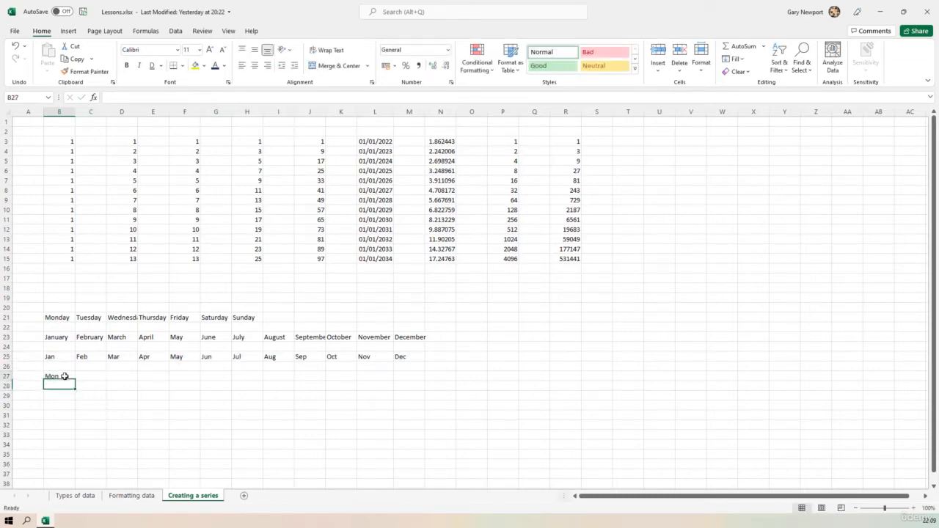
{"action": "left_click_drag", "start_coordinate": [76, 380], "coordinate": [266, 383]}
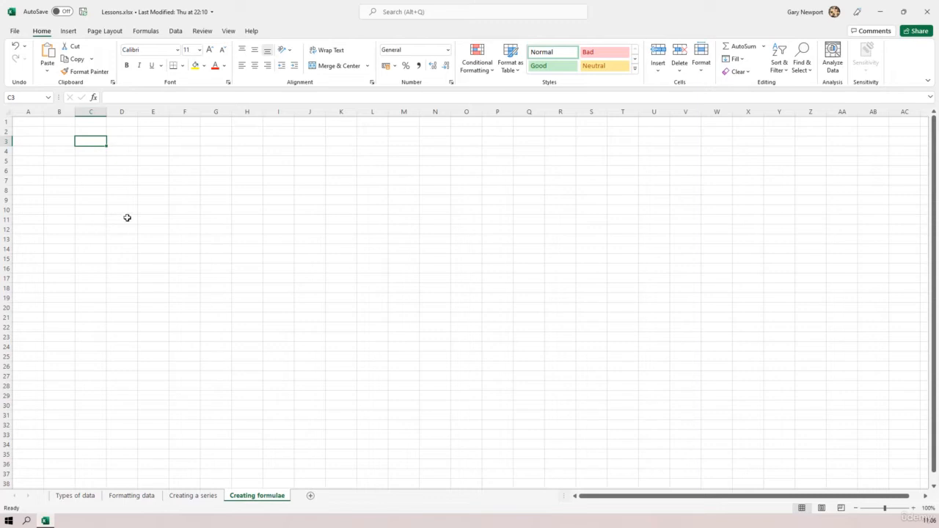
- Enter the number 123 in C3 and the text dfsf in D3 of the Creating formulae sheet
{"action": "type", "text": "123"}
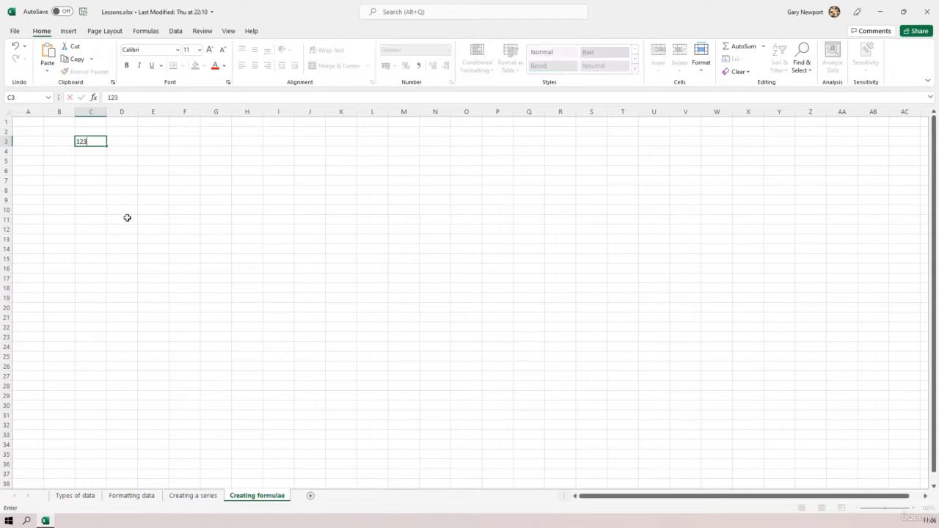
{"action": "key", "text": "Tab"}
{"action": "type", "text": "dfsf"}
{"action": "key", "text": "Tab"}
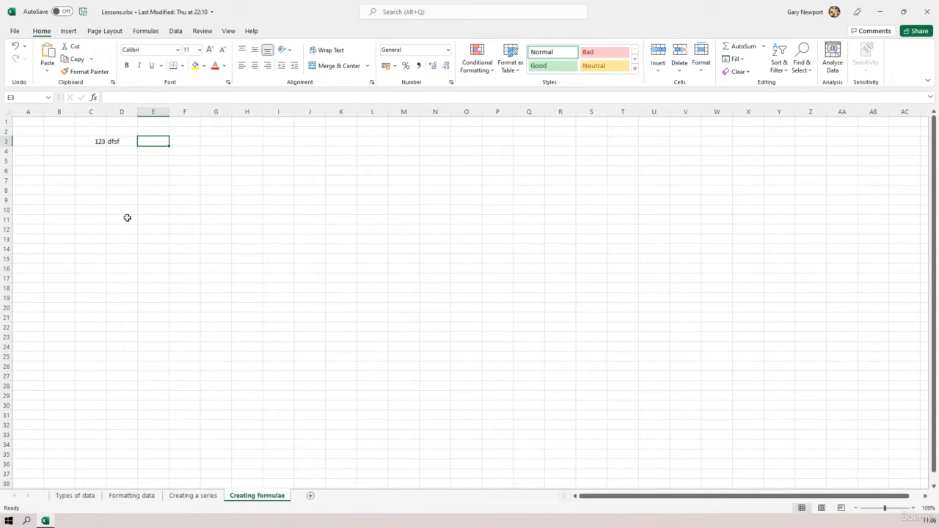
- Enter the multiplication formula =2 * 3 in C5, two rows below the number 123
{"action": "key", "text": "Left"}
{"action": "key", "text": "Left"}
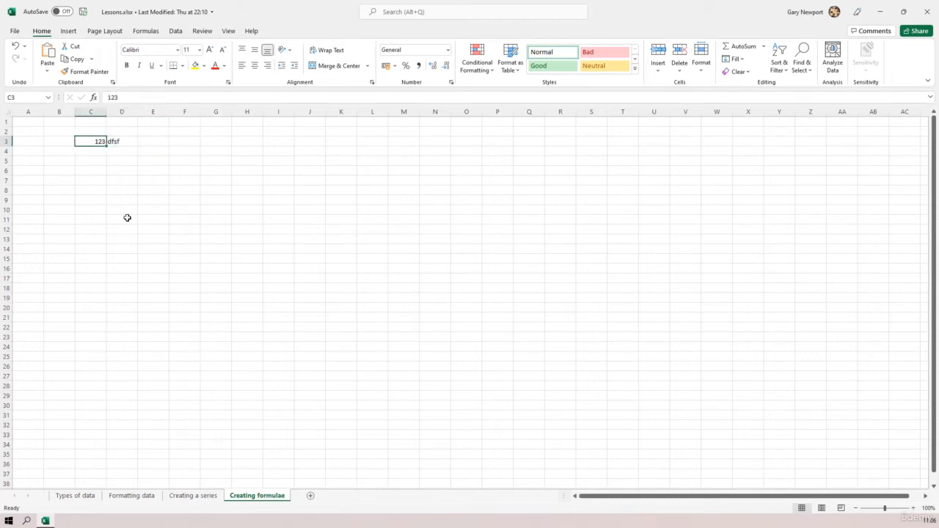
{"action": "key", "text": "Down"}
{"action": "key", "text": "Down"}
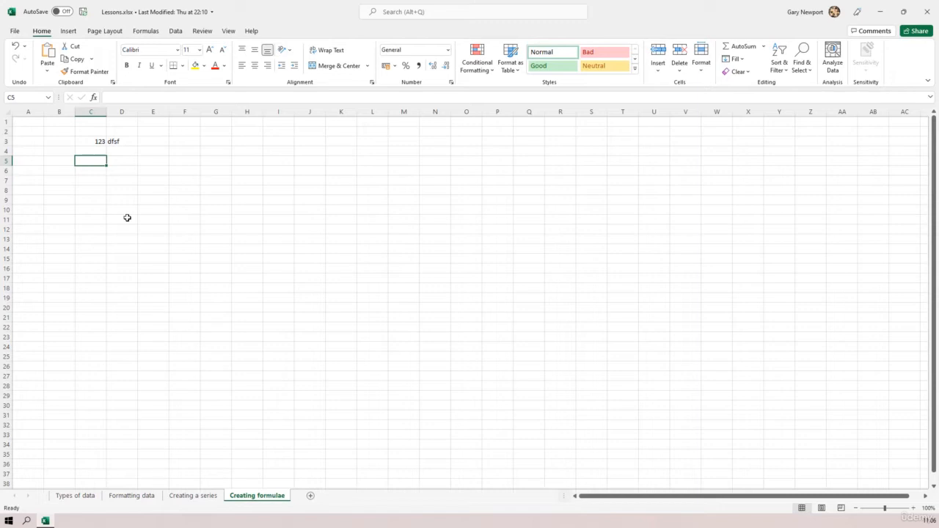
{"action": "key", "text": "Up"}
{"action": "key", "text": "Up"}
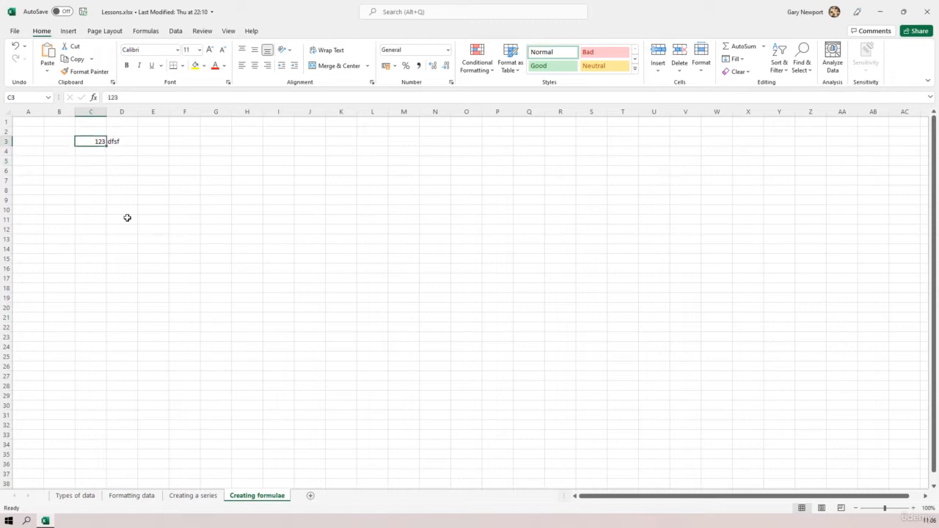
{"action": "key", "text": "Down"}
{"action": "key", "text": "Down"}
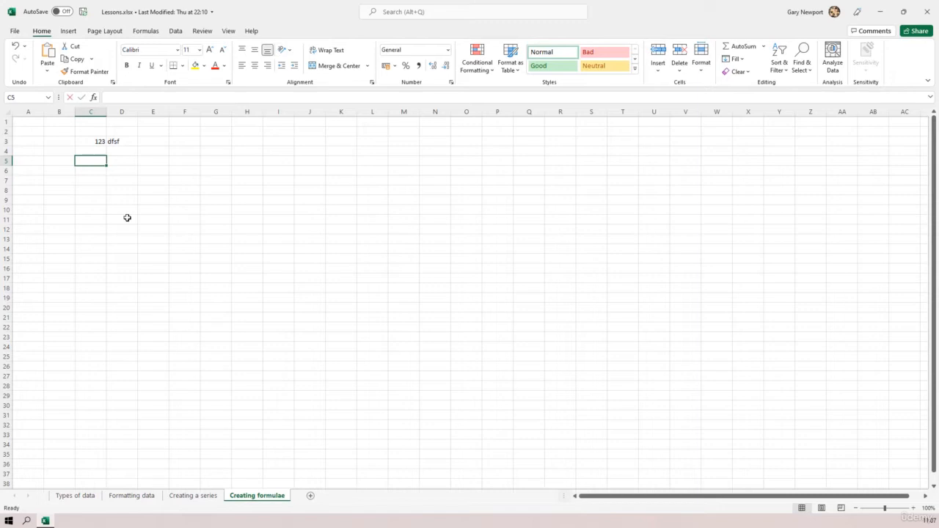
{"action": "type", "text": "="}
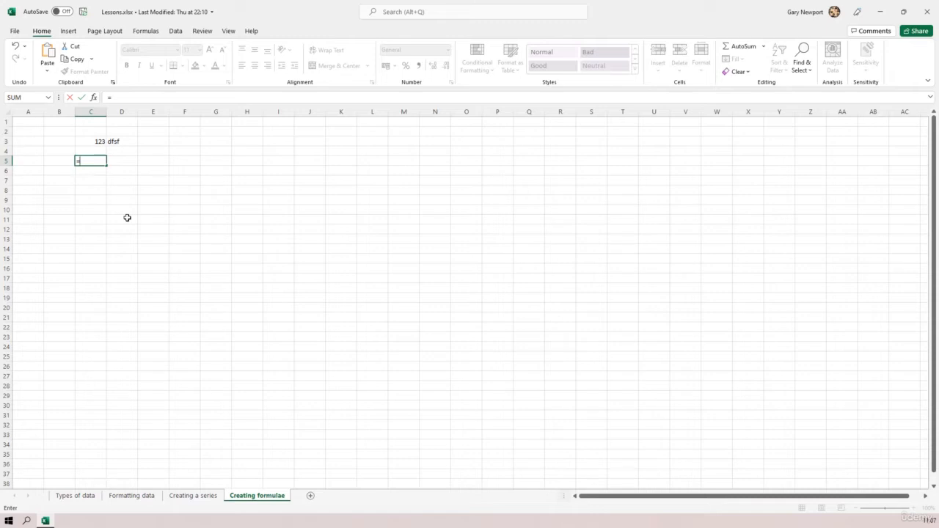
{"action": "type", "text": "2 * 3"}
{"action": "key", "text": "F2"}
{"action": "key", "text": "BackSpace"}
{"action": "key", "text": "Return"}
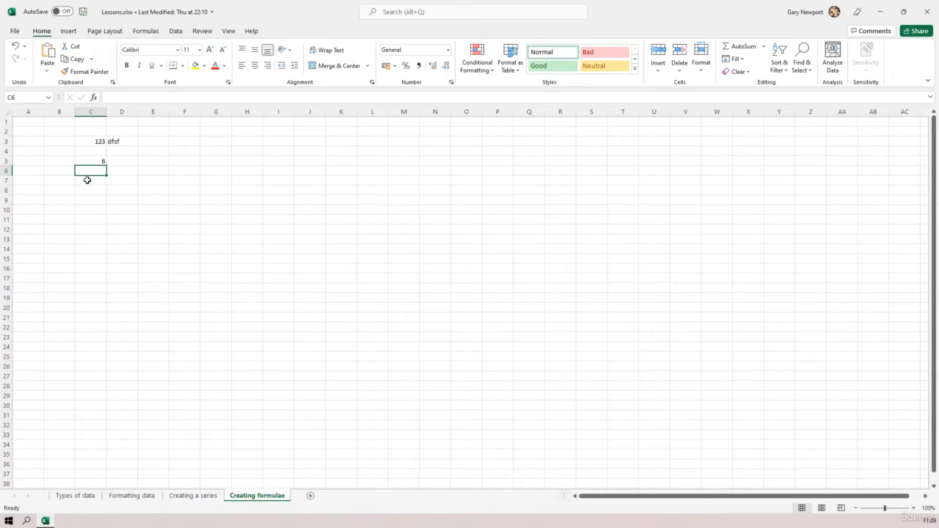
- Insert a space after the equals sign in C5 so the formula reads = 2 * 3
{"action": "key", "text": "Up"}
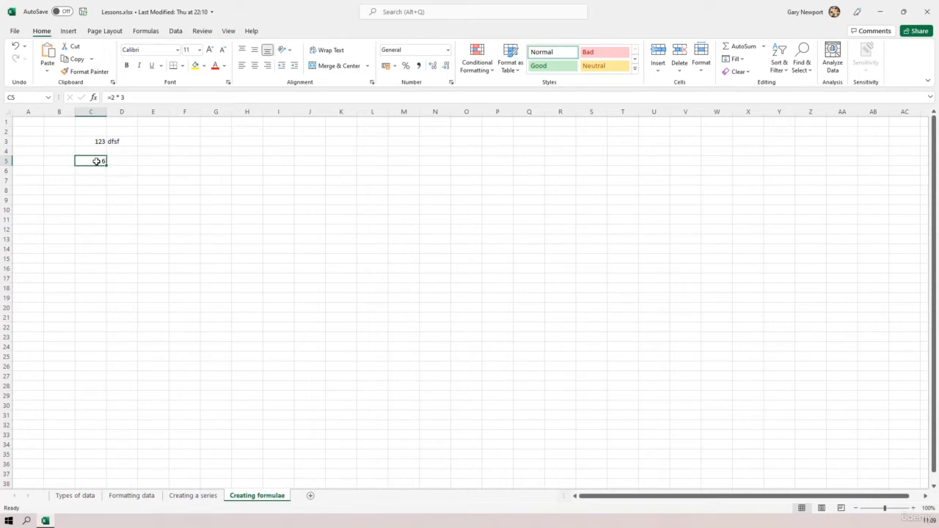
{"action": "left_click", "coordinate": [111, 97]}
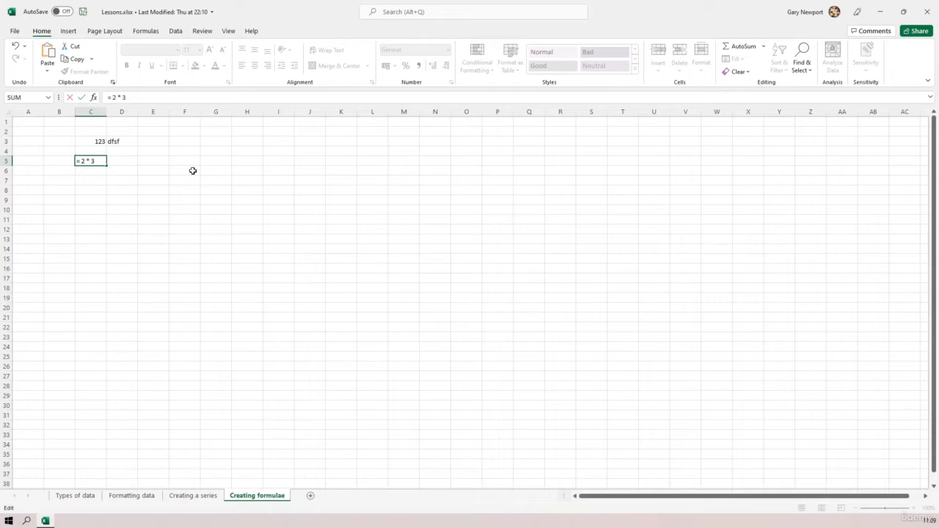
{"action": "key", "text": "Return"}
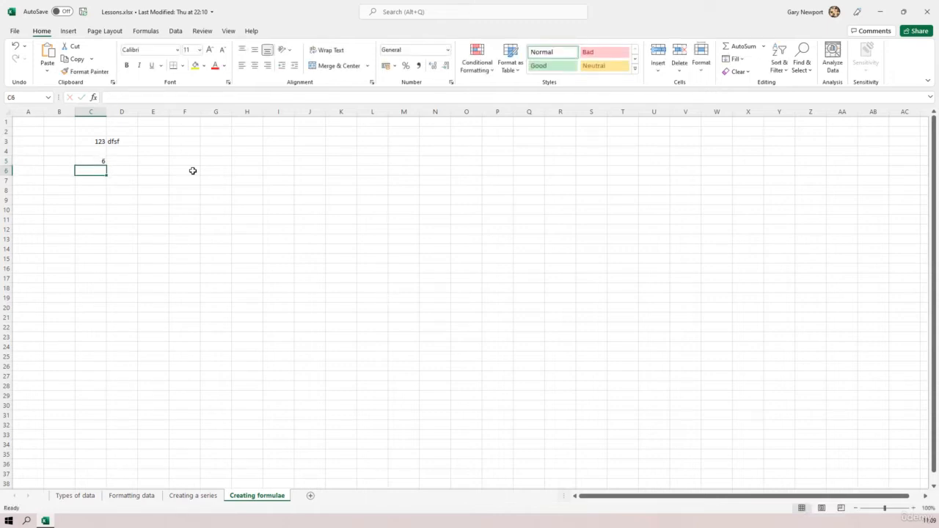
- Open the formula in C5 for editing to examine its parts, and close it again
{"action": "left_click", "coordinate": [100, 161]}
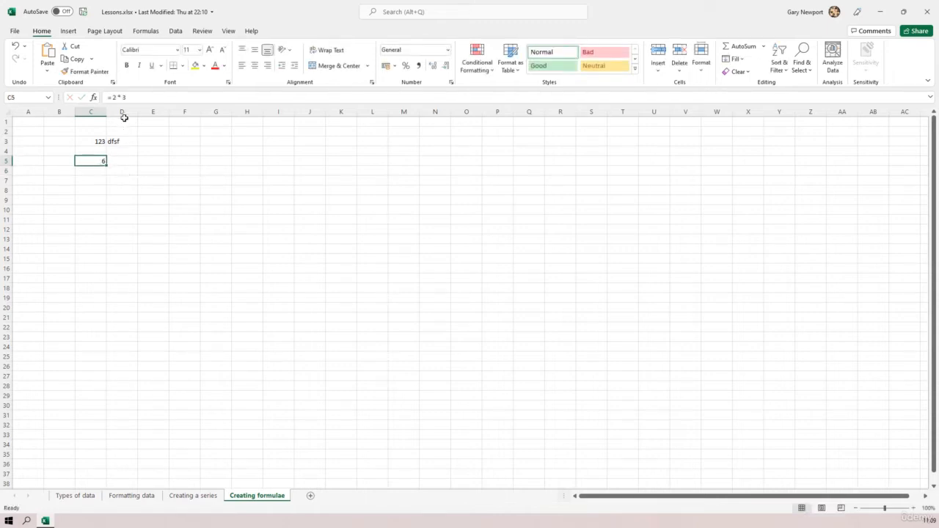
{"action": "left_click", "coordinate": [129, 97]}
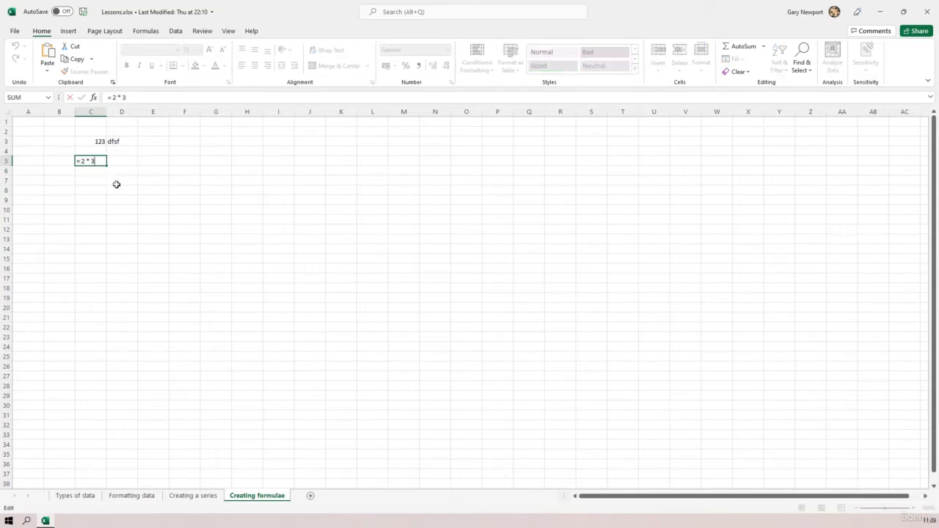
{"action": "left_click", "coordinate": [126, 97]}
{"action": "key", "text": "Return"}
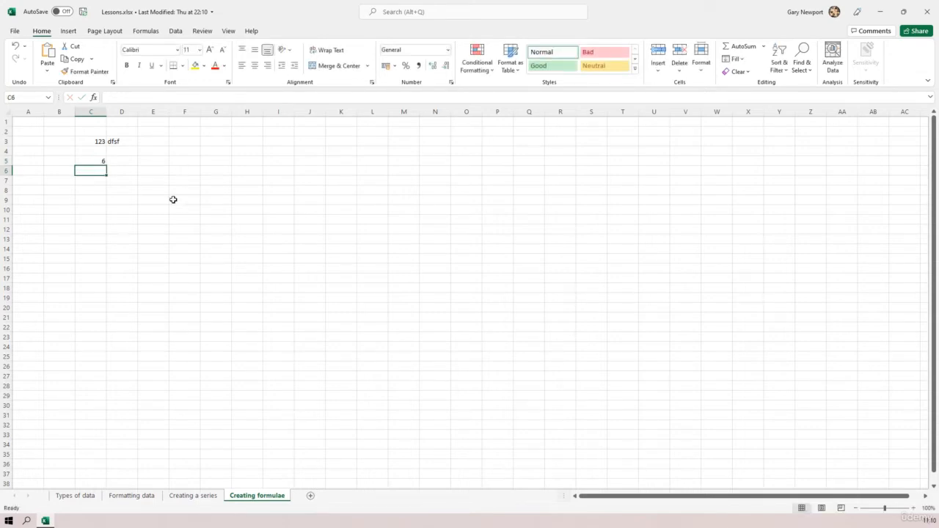
- Enter the addition formula = 2 + 3 in C6 and the subtraction formula = 2 - 3 in C7
{"action": "type", "text": "=2"}
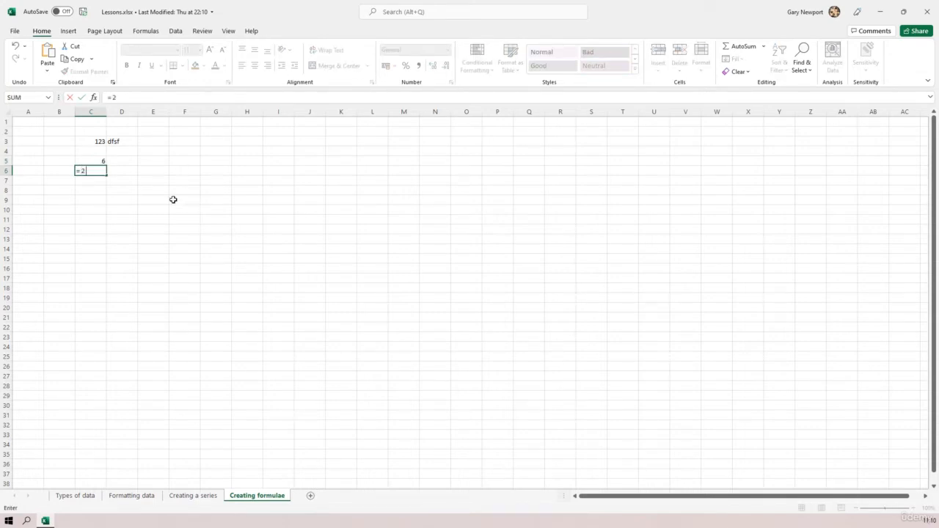
{"action": "type", "text": "+3"}
{"action": "key", "text": "Return"}
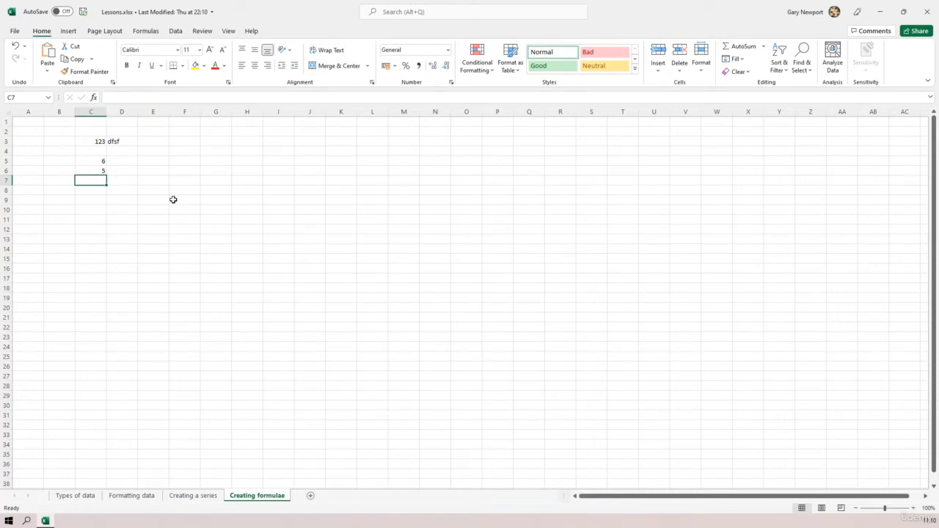
{"action": "type", "text": "="}
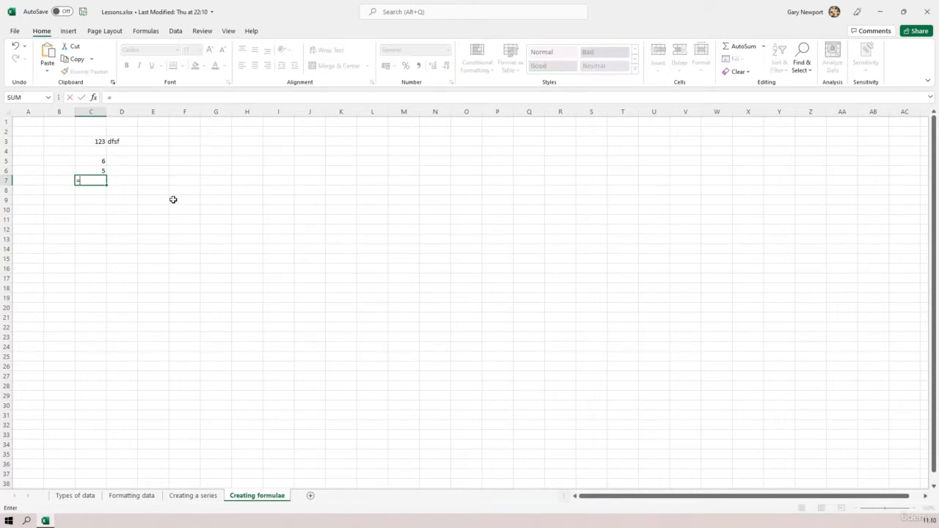
{"action": "type", "text": " 2 - 3"}
{"action": "key", "text": "Return"}
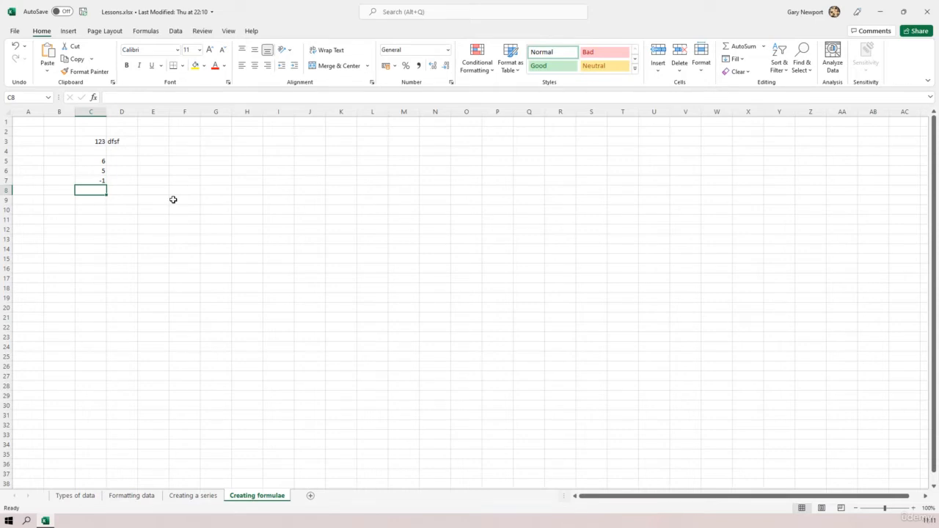
- Enter the division formula = 2 / 3 in C8
{"action": "type", "text": "= 2"}
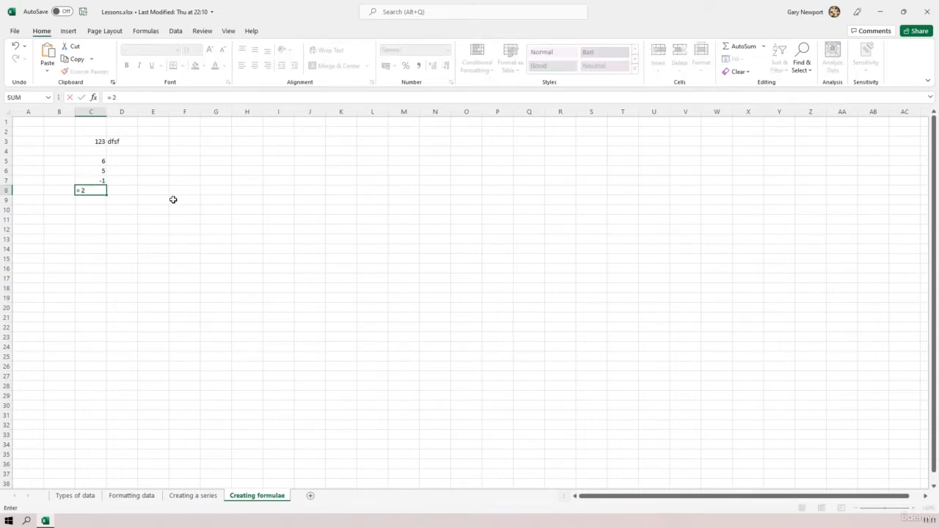
{"action": "type", "text": " / 3"}
{"action": "key", "text": "Return"}
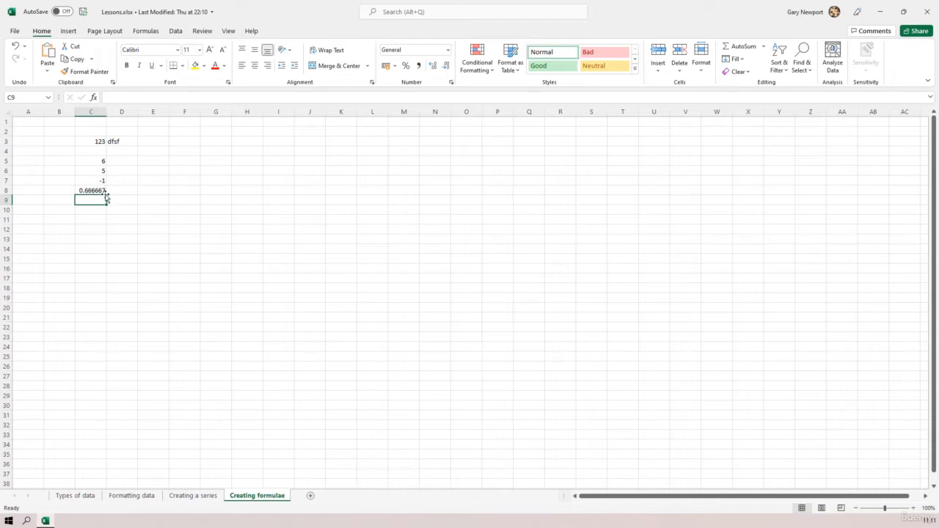
- Widen column C, AutoFit it to its contents, and check the formulas in C5 and C8
{"action": "left_click_drag", "start_coordinate": [106, 111], "coordinate": [153, 112]}
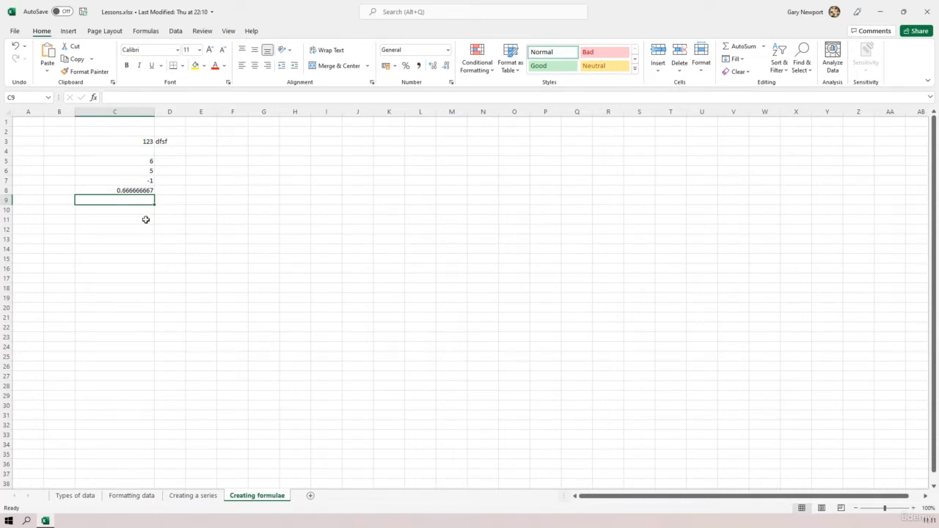
{"action": "double_click", "coordinate": [154, 112]}
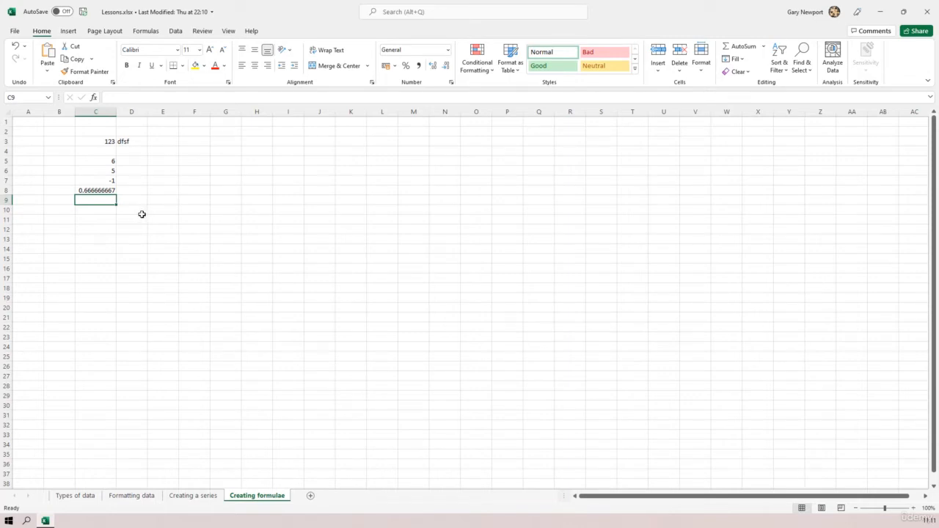
{"action": "left_click", "coordinate": [96, 159]}
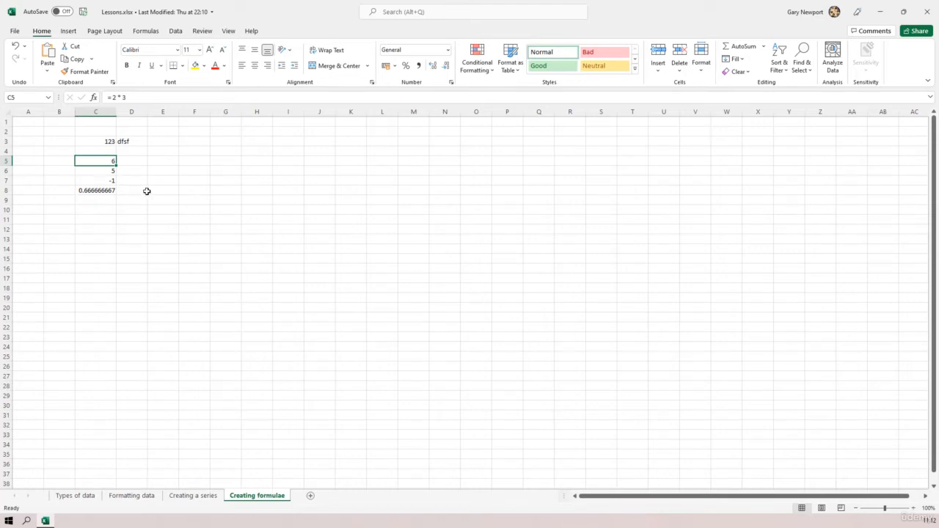
{"action": "left_click", "coordinate": [108, 190]}
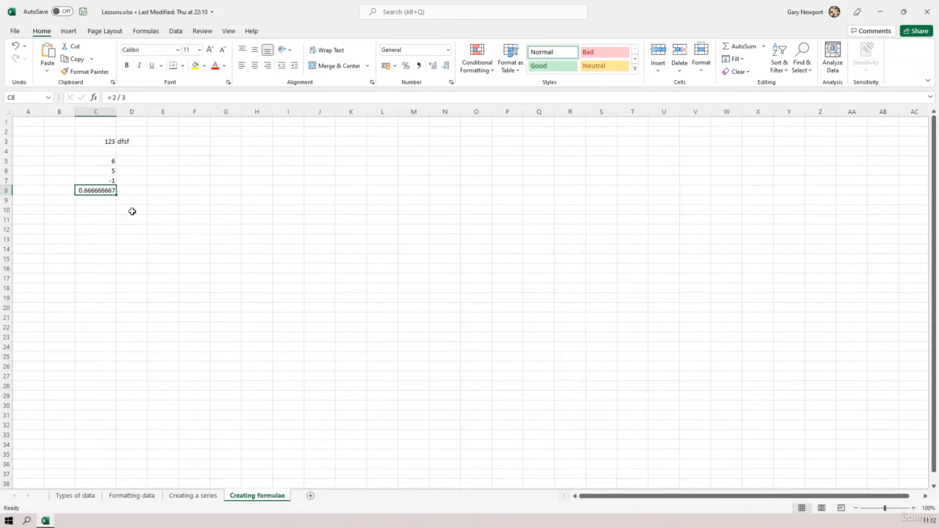
- Enter the numbers 1, 2, 3, 4 and 5 down cells C11 to C15
{"action": "left_click", "coordinate": [100, 219]}
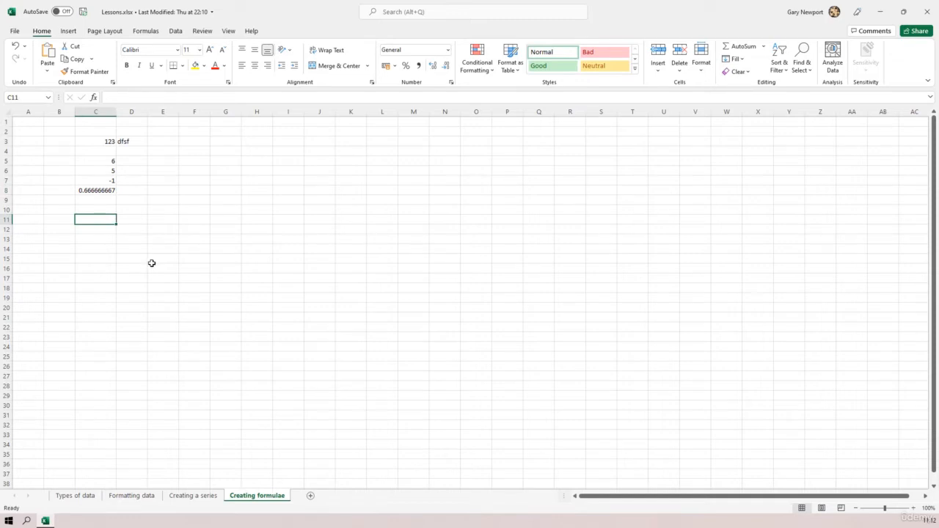
{"action": "type", "text": "1"}
{"action": "key", "text": "Return"}
{"action": "type", "text": "2"}
{"action": "key", "text": "Return"}
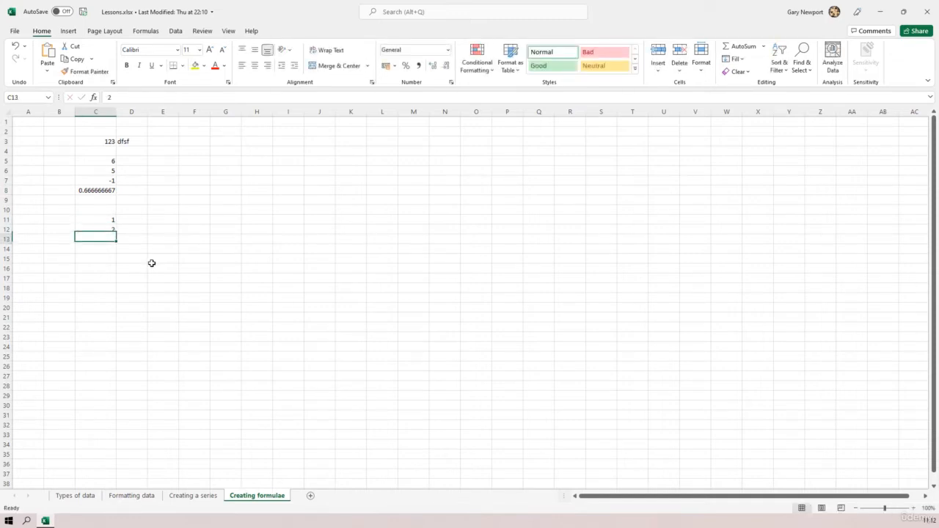
{"action": "type", "text": "3"}
{"action": "key", "text": "Return"}
{"action": "type", "text": "4"}
{"action": "key", "text": "Return"}
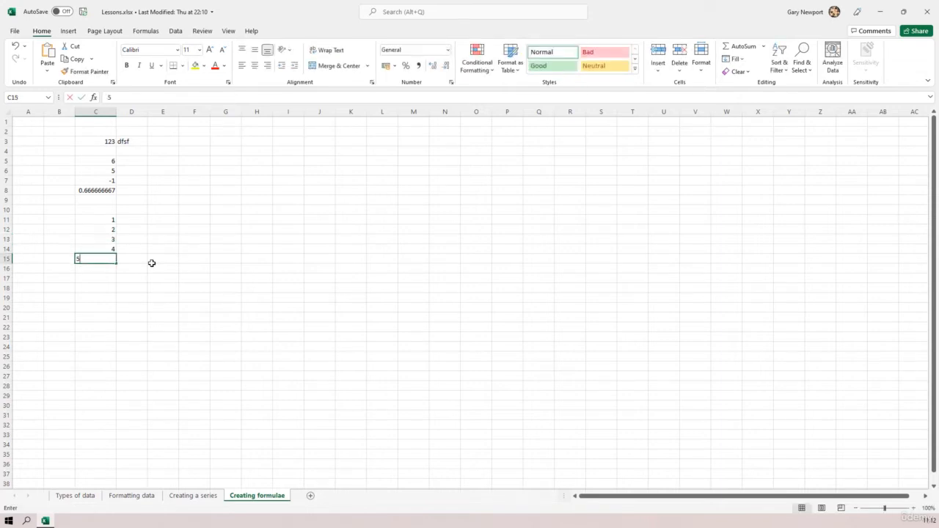
{"action": "type", "text": "5"}
{"action": "key", "text": "Return"}
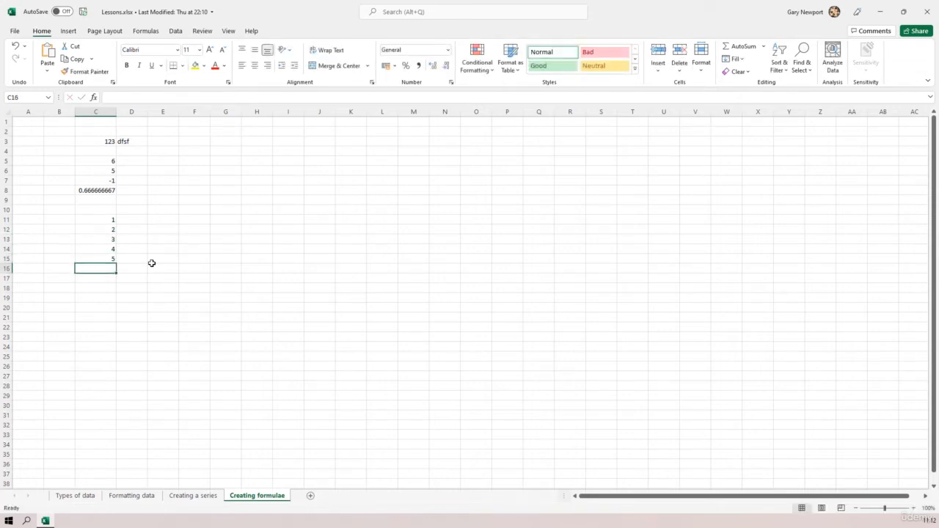
- Enter a formula in D11 that adds 3 to the value referenced in C11
{"action": "left_click", "coordinate": [130, 219]}
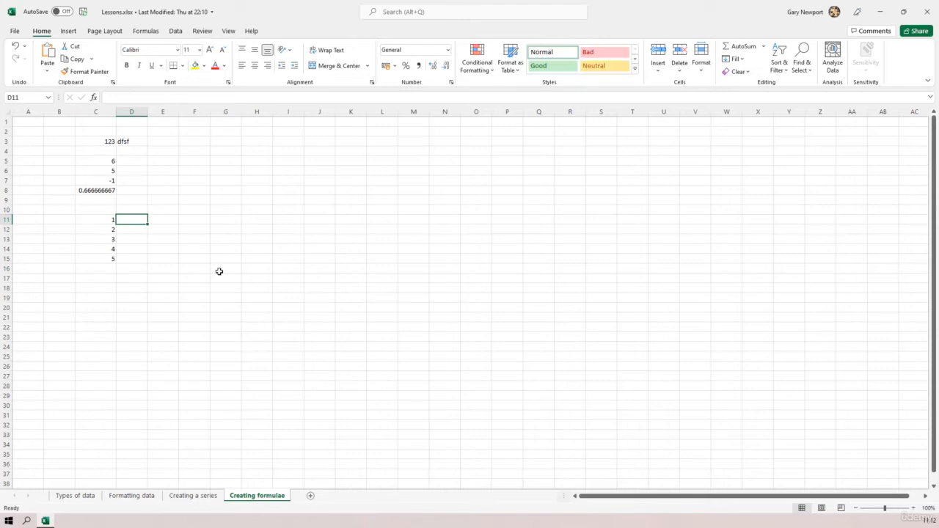
{"action": "type", "text": "="}
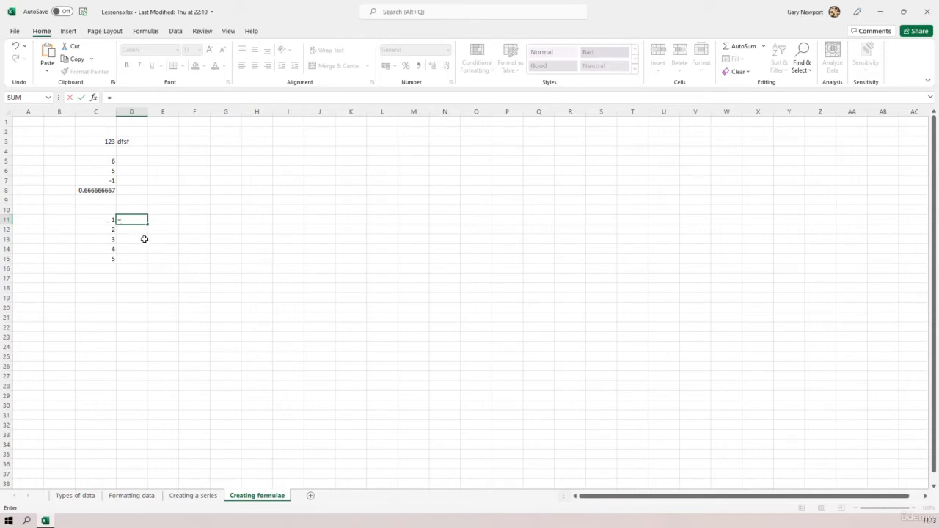
{"action": "left_click", "coordinate": [92, 218]}
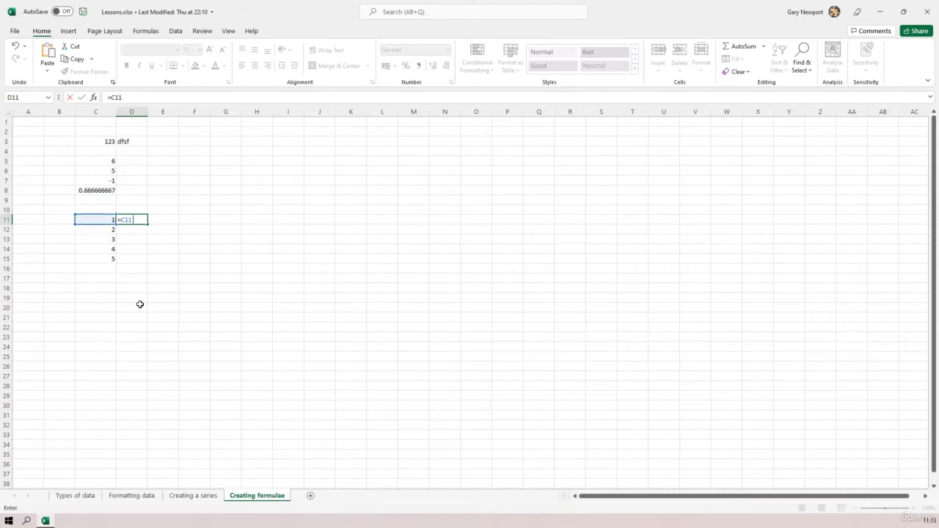
{"action": "type", "text": "+ 3"}
{"action": "key", "text": "Return"}
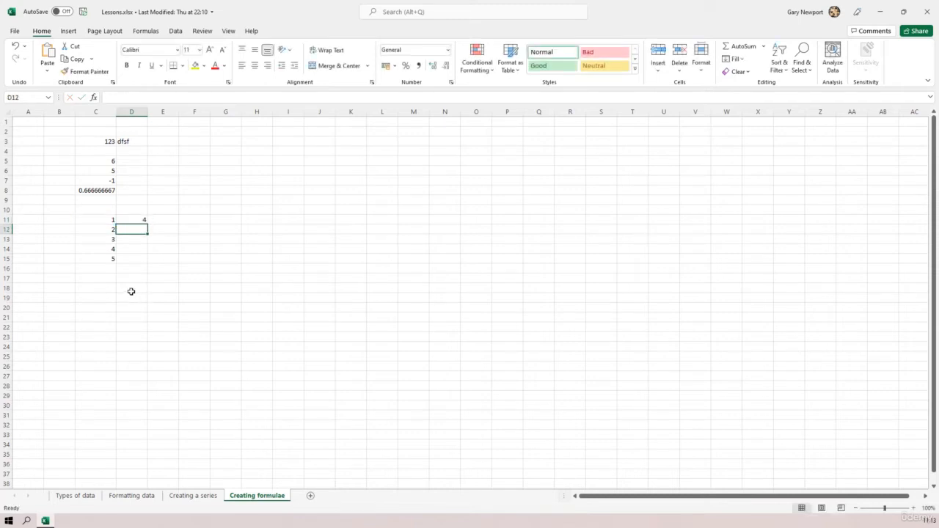
- Enter the formula =C12 - 1 in D12, using the addition formula in D11 as a model, and review the result
{"action": "left_click", "coordinate": [133, 221]}
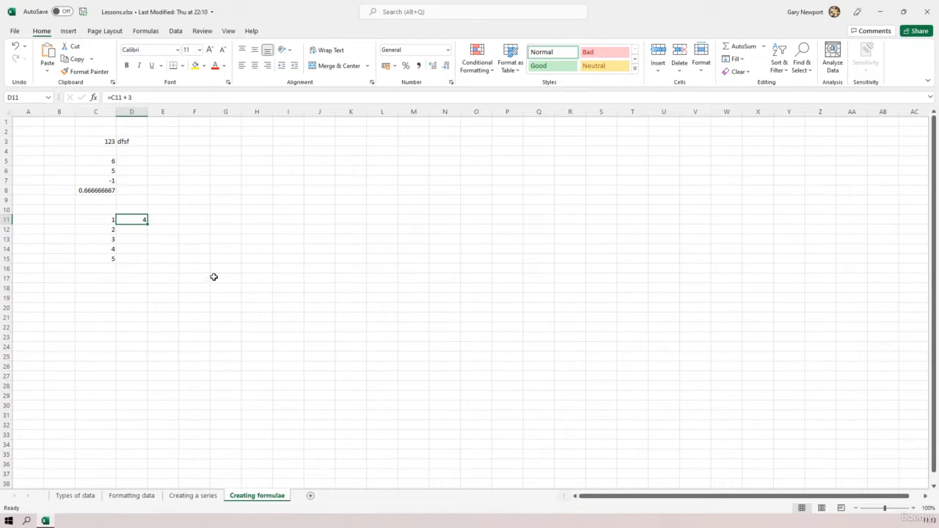
{"action": "left_click", "coordinate": [138, 230]}
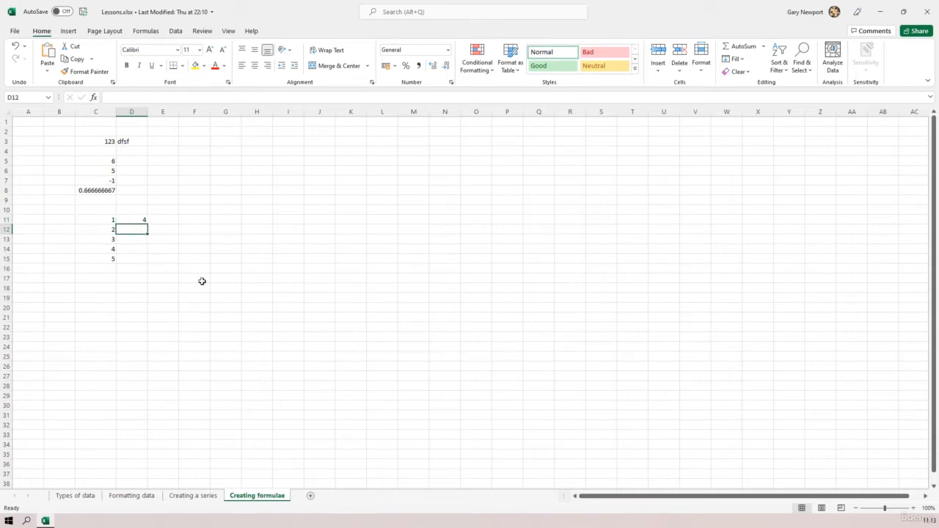
{"action": "type", "text": "="}
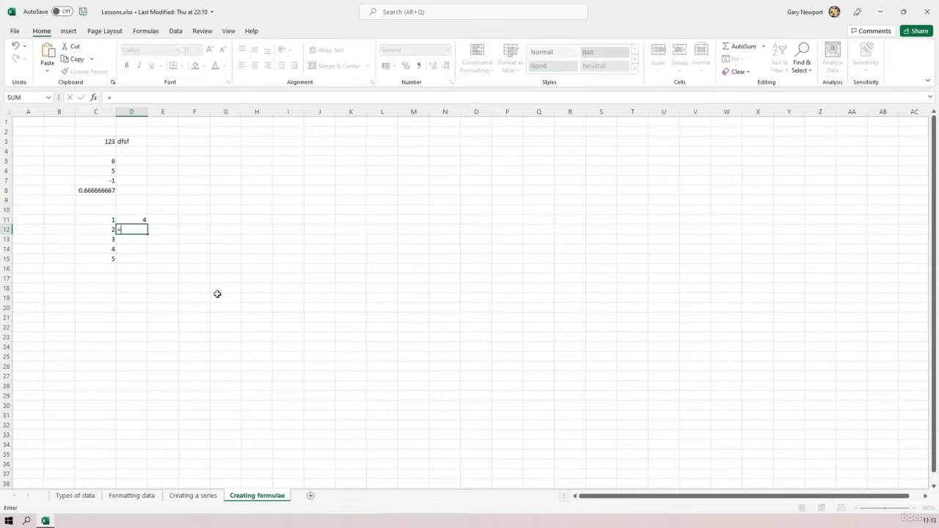
{"action": "left_click", "coordinate": [106, 230]}
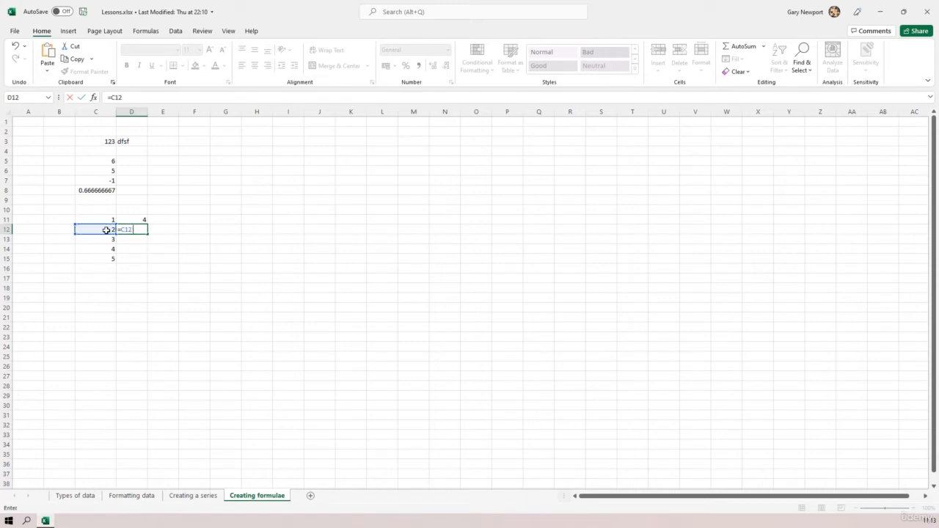
{"action": "type", "text": "- 1"}
{"action": "key", "text": "Return"}
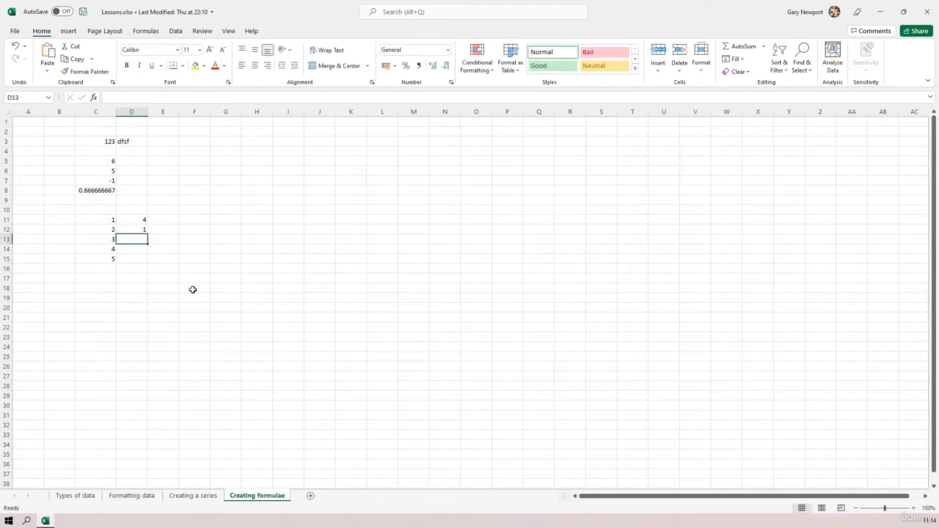
{"action": "left_click", "coordinate": [132, 229]}
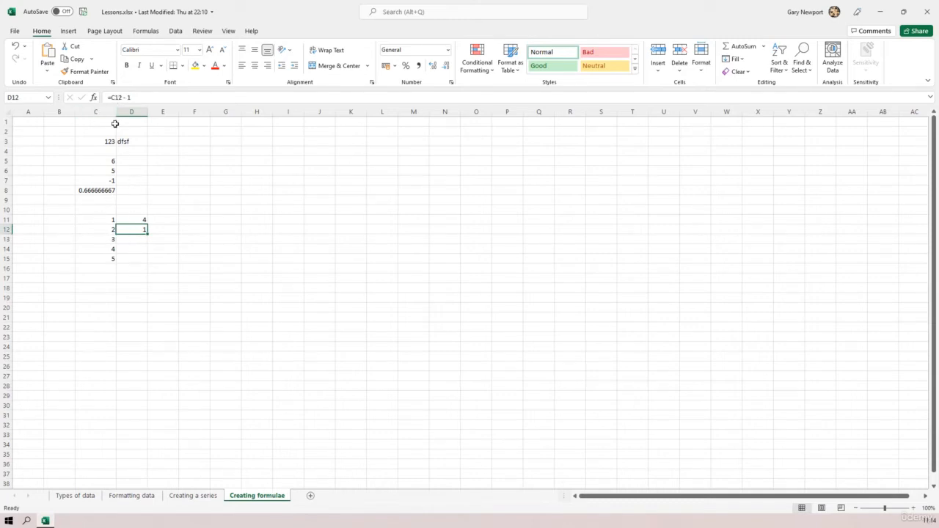
- Enter a formula in D13 that multiplies the value referenced in C13 by 5
{"action": "left_click", "coordinate": [130, 240]}
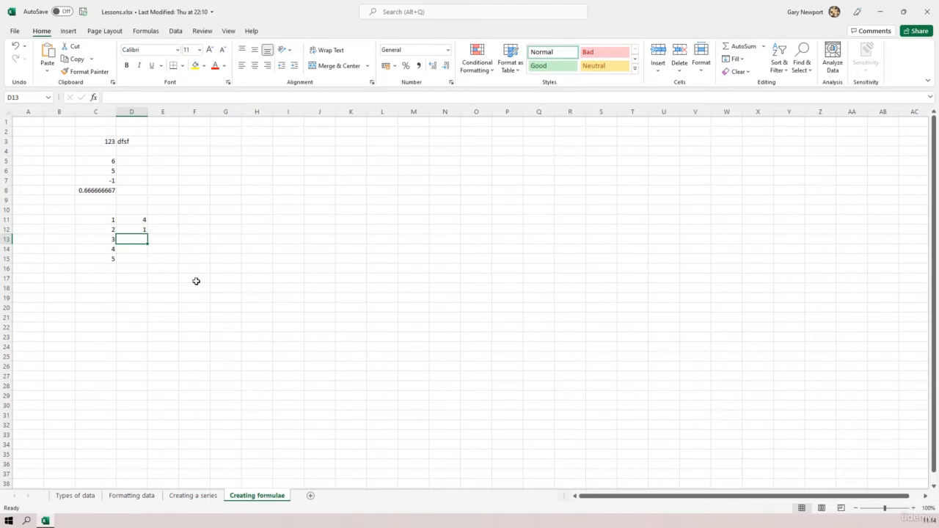
{"action": "type", "text": "="}
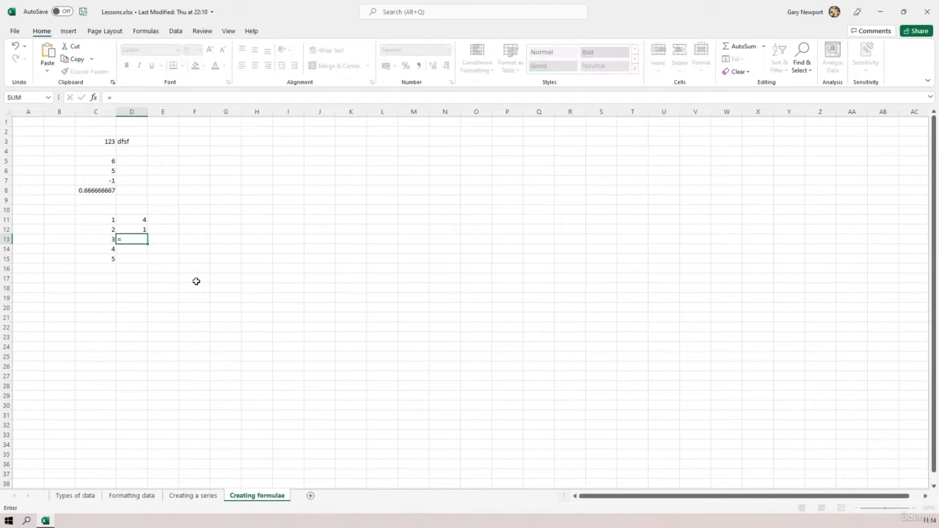
{"action": "key", "text": "Left"}
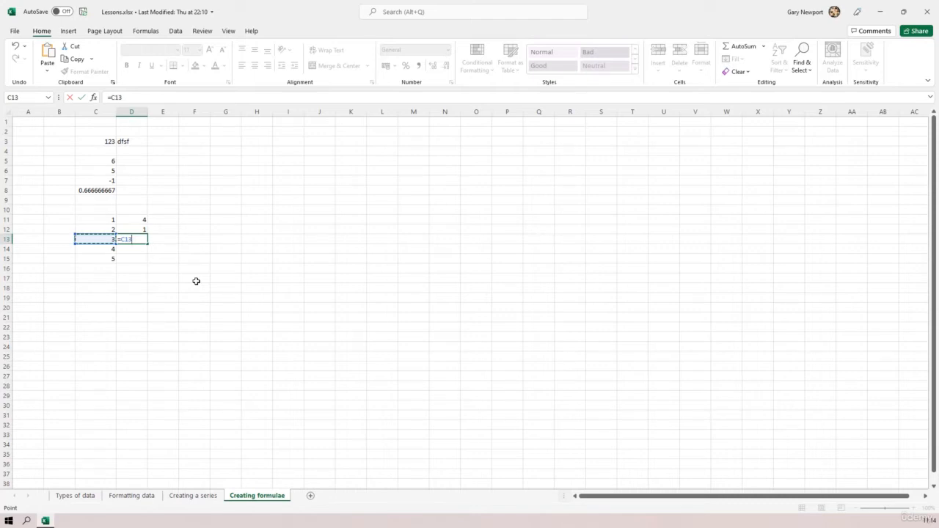
{"action": "type", "text": "*5"}
{"action": "key", "text": "Return"}
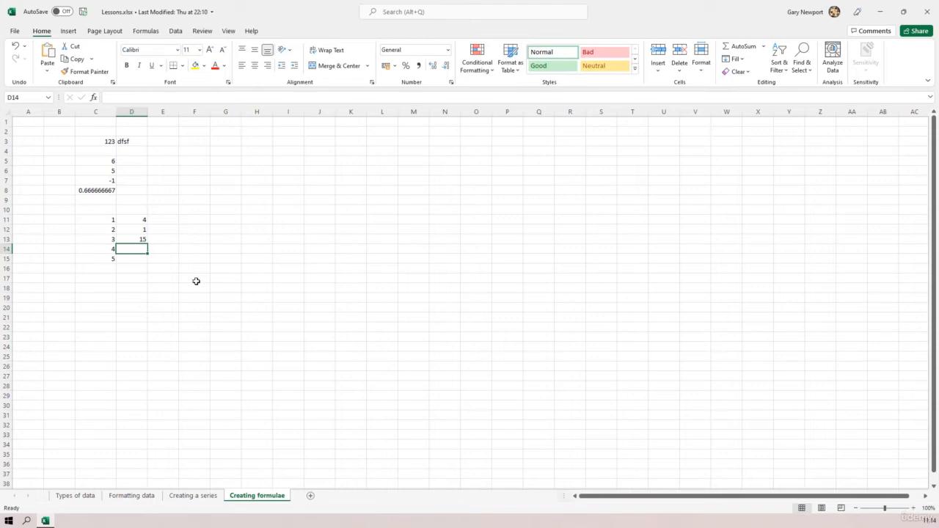
- Enter a formula in D15 that divides C15 by C14, leaving D14 empty
{"action": "key", "text": "Down"}
{"action": "type", "text": "="}
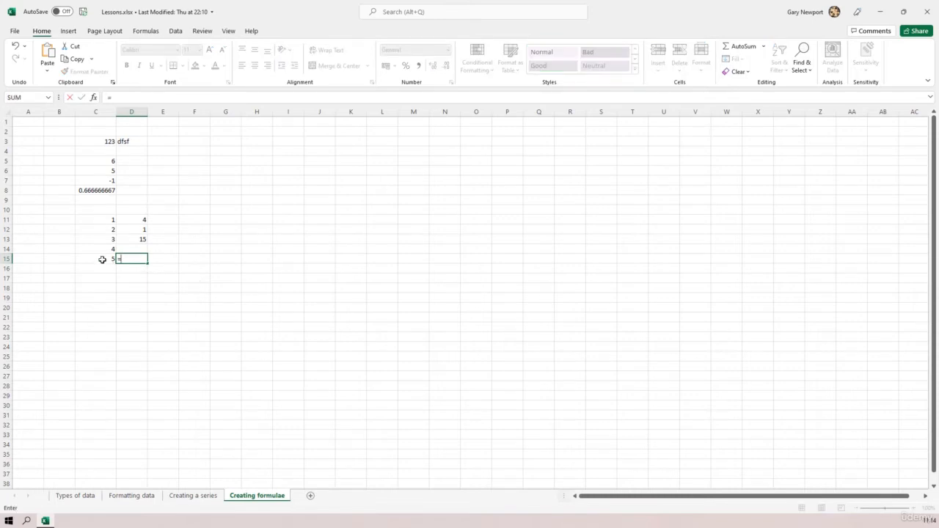
{"action": "left_click", "coordinate": [106, 266]}
{"action": "type", "text": "/"}
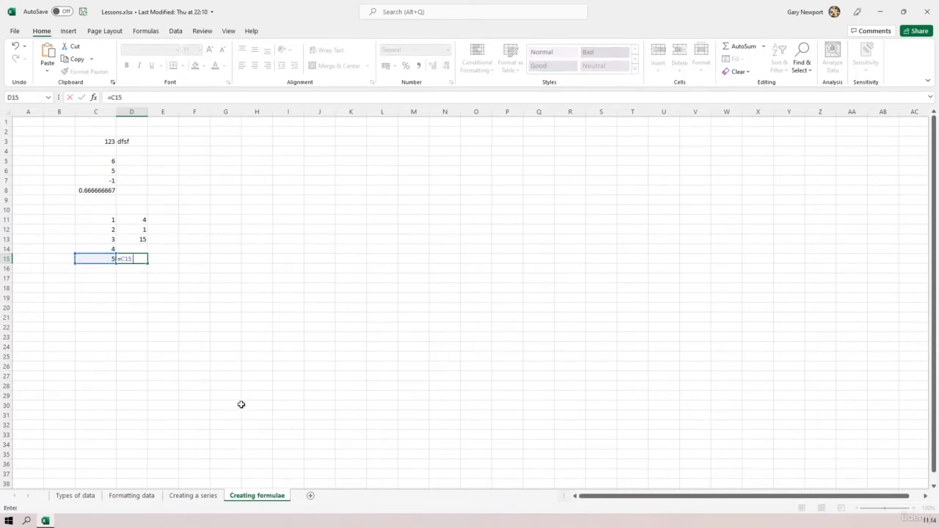
{"action": "left_click", "coordinate": [96, 249]}
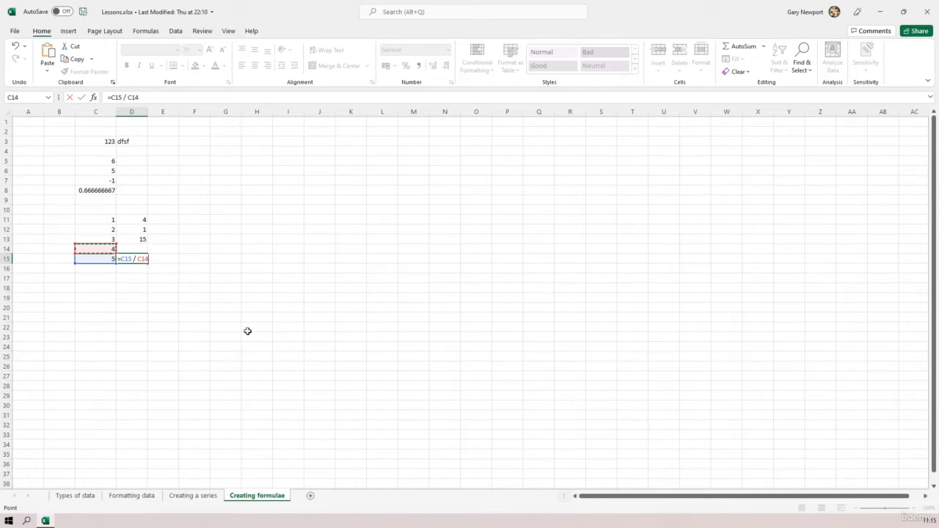
{"action": "key", "text": "Return"}
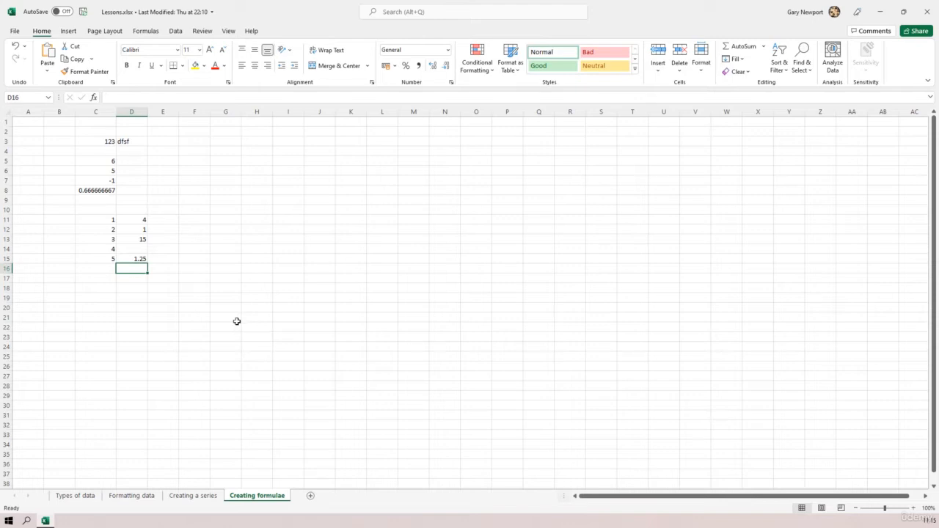
- Change the number in C11 to 7 and check the dependent formula in D11
{"action": "left_click", "coordinate": [96, 219]}
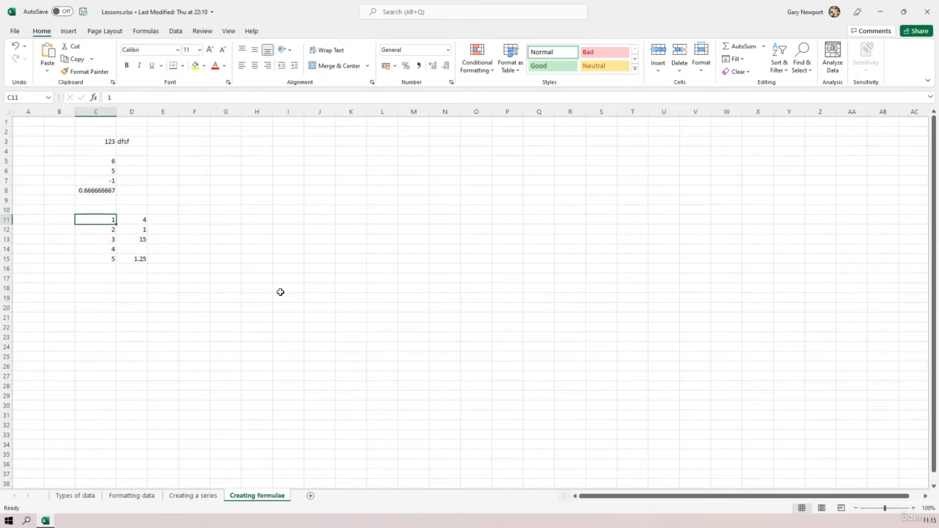
{"action": "type", "text": "7"}
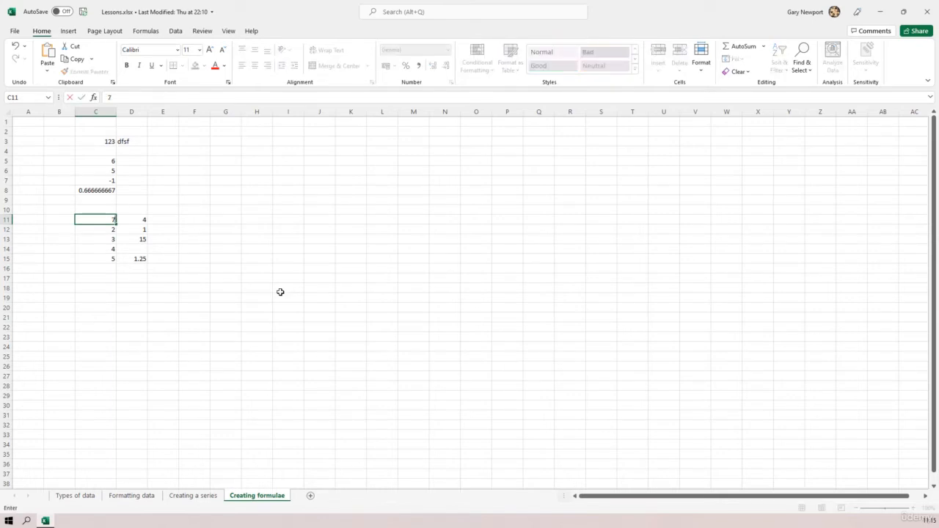
{"action": "key", "text": "Return"}
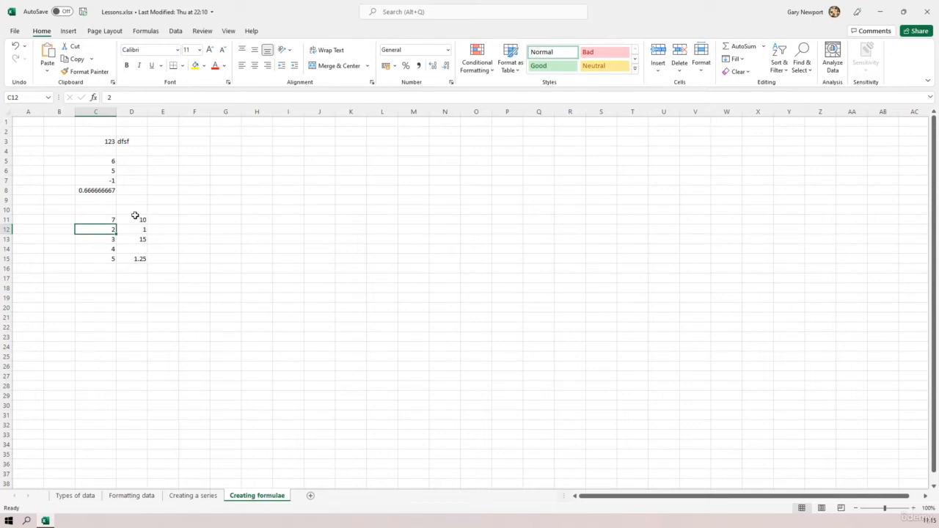
{"action": "left_click", "coordinate": [136, 219]}
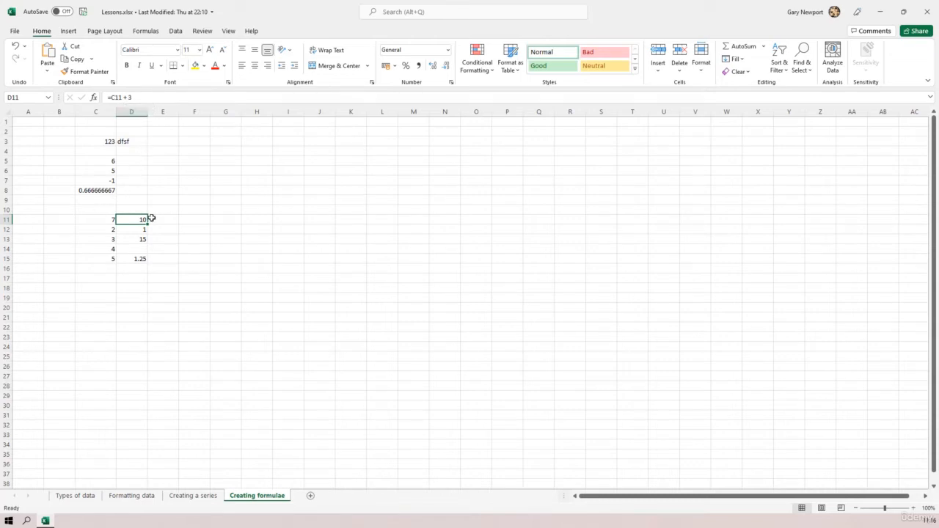
- Change the number in C12 to 5 and check the dependent formula in D12
{"action": "left_click", "coordinate": [111, 228]}
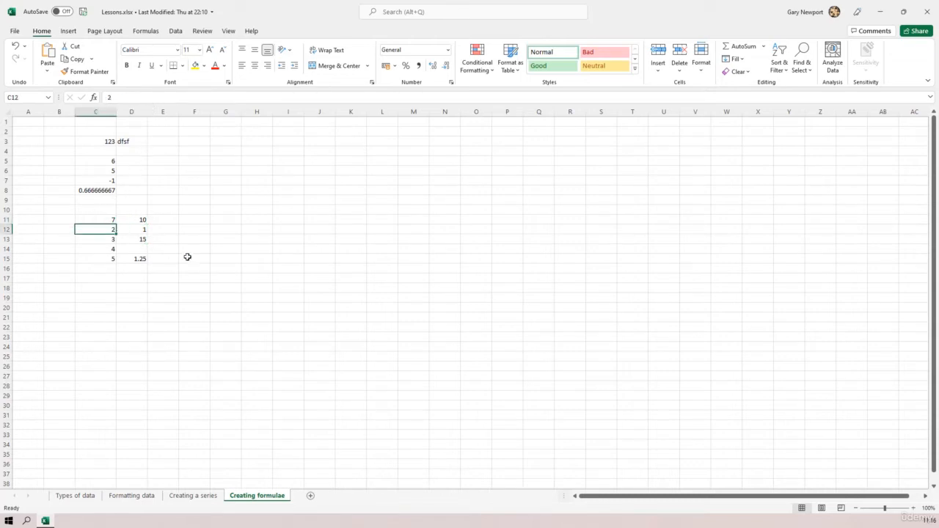
{"action": "type", "text": "5"}
{"action": "key", "text": "Return"}
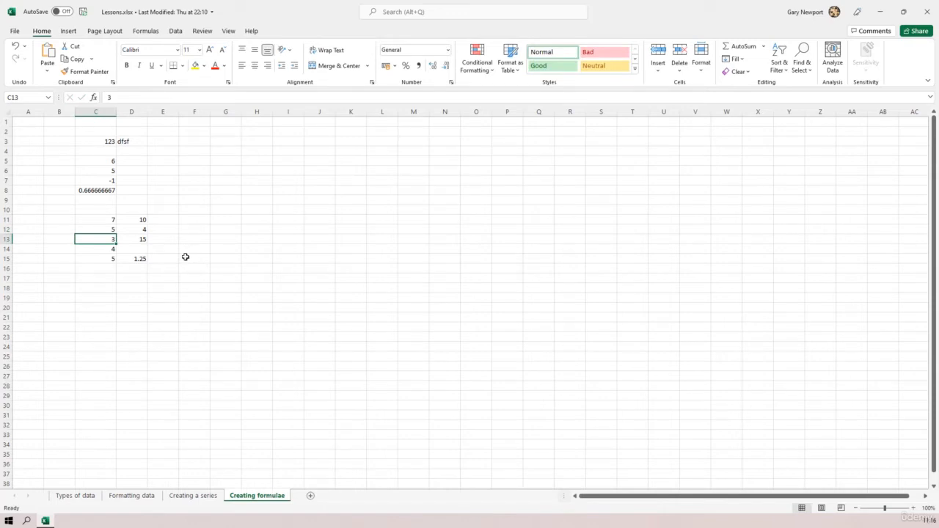
{"action": "left_click", "coordinate": [134, 229]}
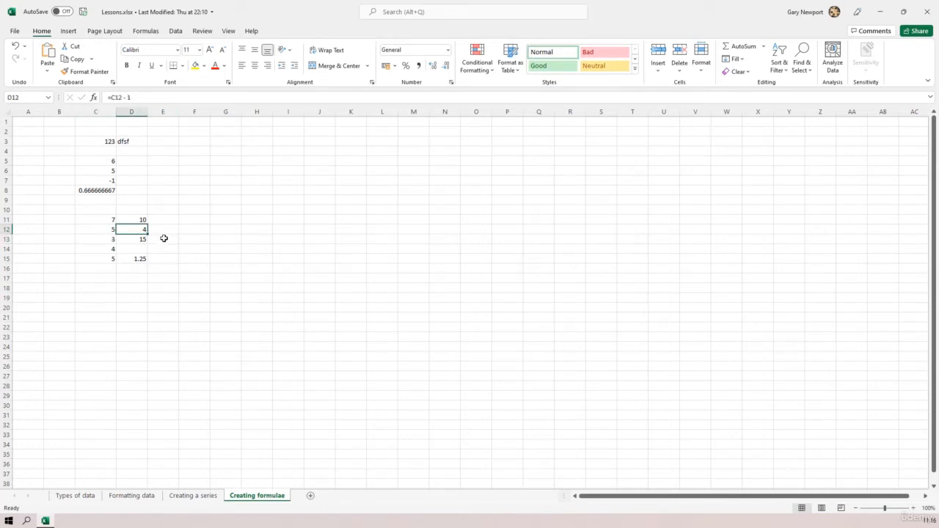
- Review the multiplication formula in D13, and change its source number in C13 to 20
{"action": "left_click", "coordinate": [130, 240]}
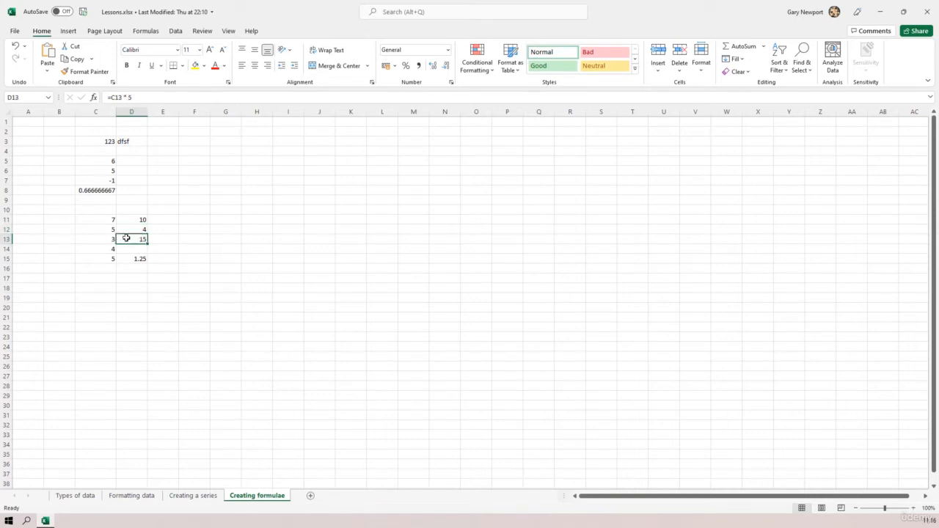
{"action": "left_click", "coordinate": [101, 239]}
{"action": "type", "text": "20"}
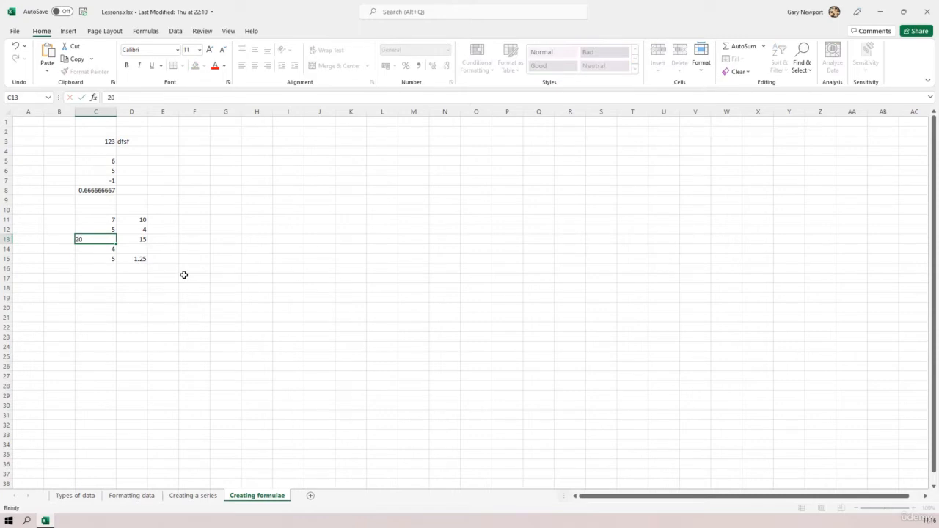
{"action": "key", "text": "Return"}
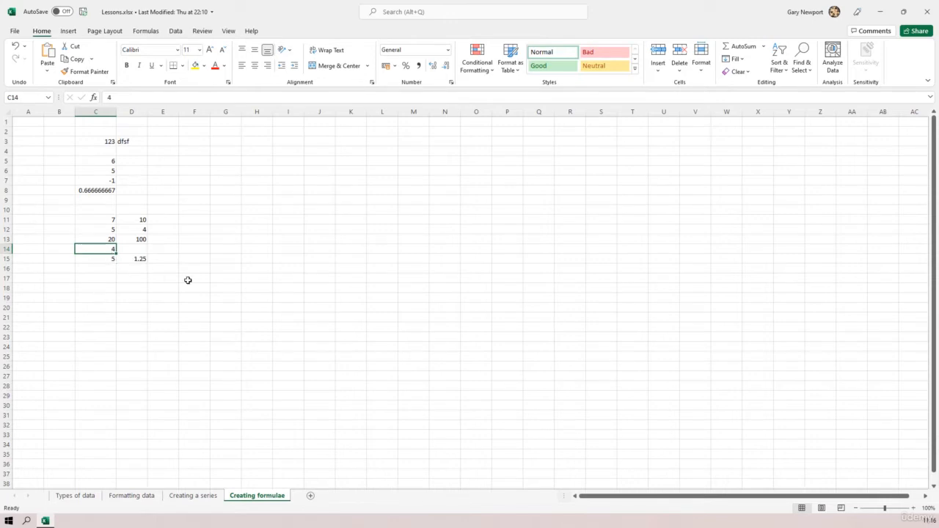
- Replace the numbers in C14 and C15 with 9 and 18, and check the division formula in D15
{"action": "type", "text": "9"}
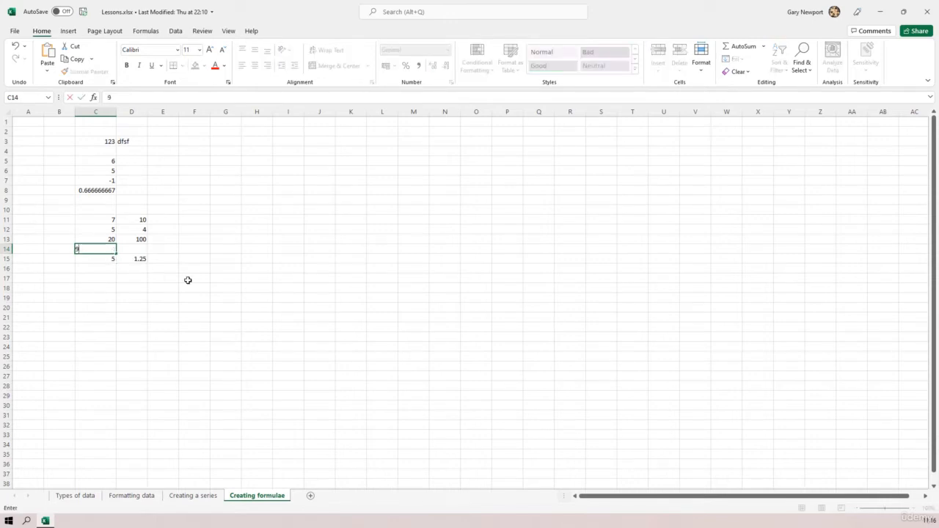
{"action": "key", "text": "Return"}
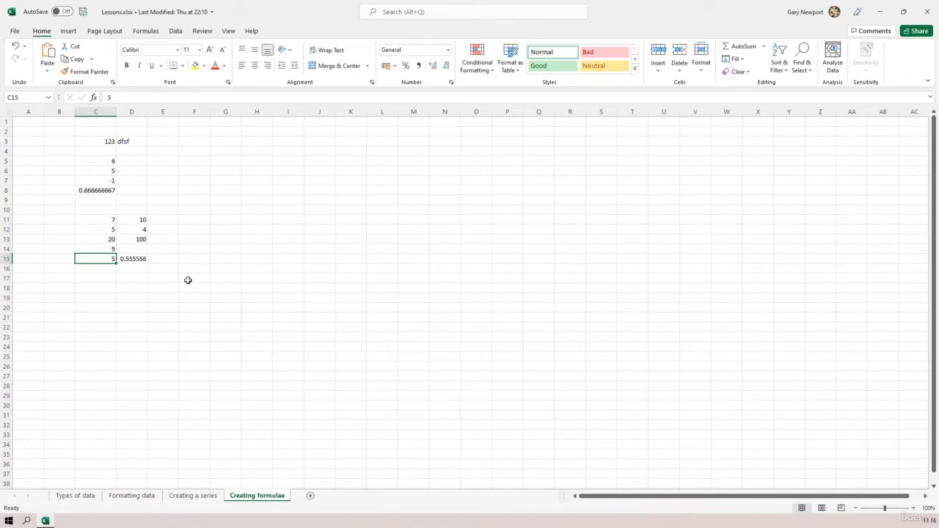
{"action": "type", "text": "18"}
{"action": "key", "text": "Return"}
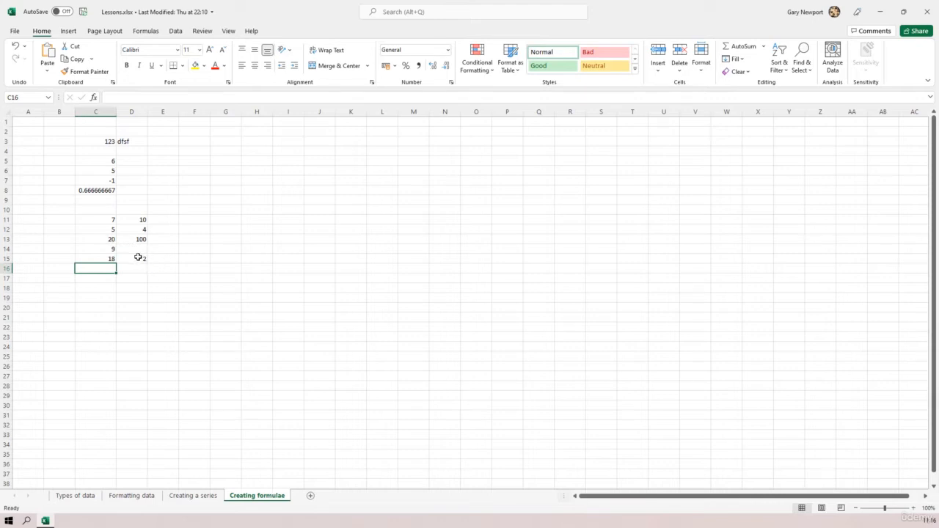
{"action": "left_click", "coordinate": [138, 257]}
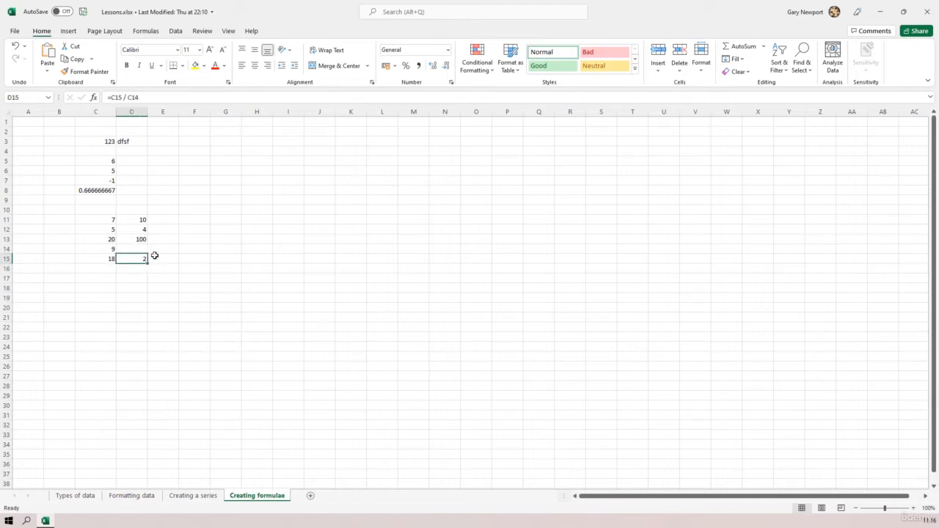
- Compare the source numbers in C11:C15 with the formulas in D11:D15, including those in D13 and D15
{"action": "left_click", "coordinate": [103, 260]}
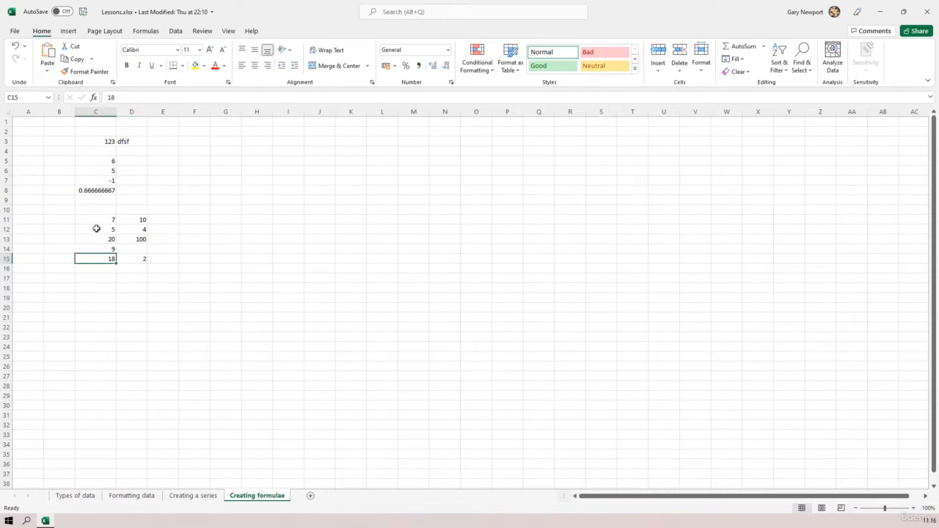
{"action": "left_click_drag", "start_coordinate": [96, 218], "coordinate": [94, 260]}
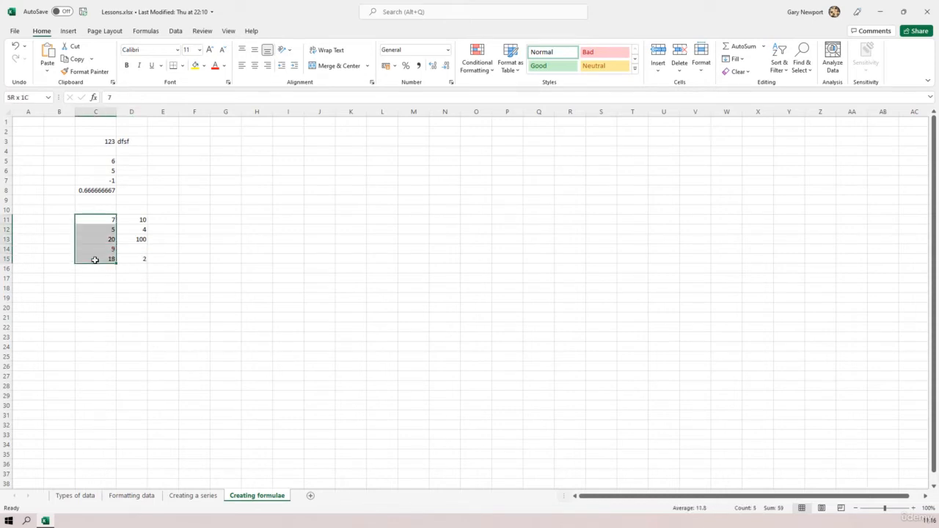
{"action": "left_click_drag", "start_coordinate": [135, 217], "coordinate": [129, 260]}
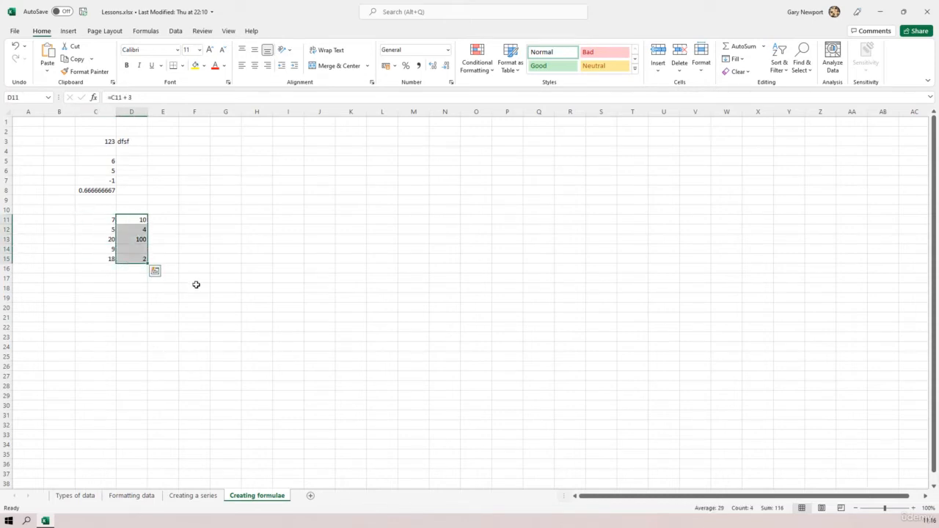
{"action": "left_click", "coordinate": [106, 259]}
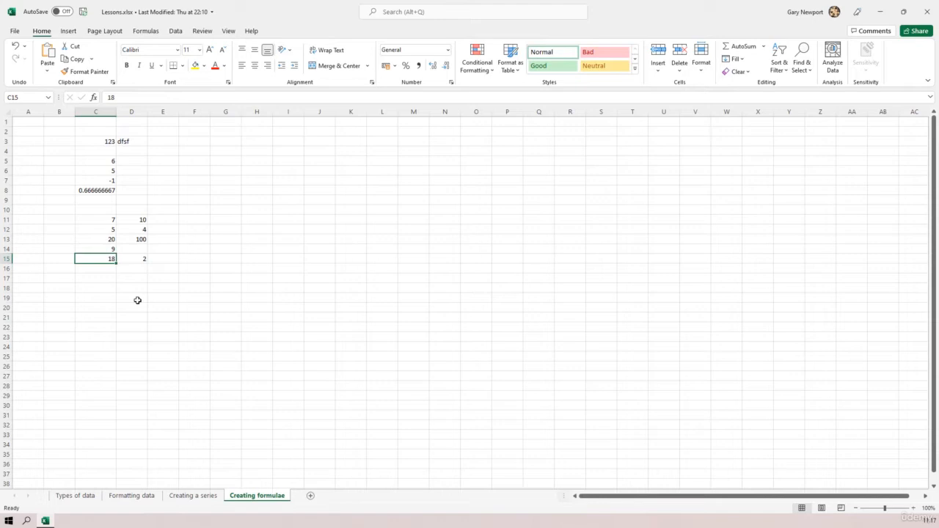
{"action": "left_click", "coordinate": [137, 239]}
{"action": "left_click", "coordinate": [136, 260]}
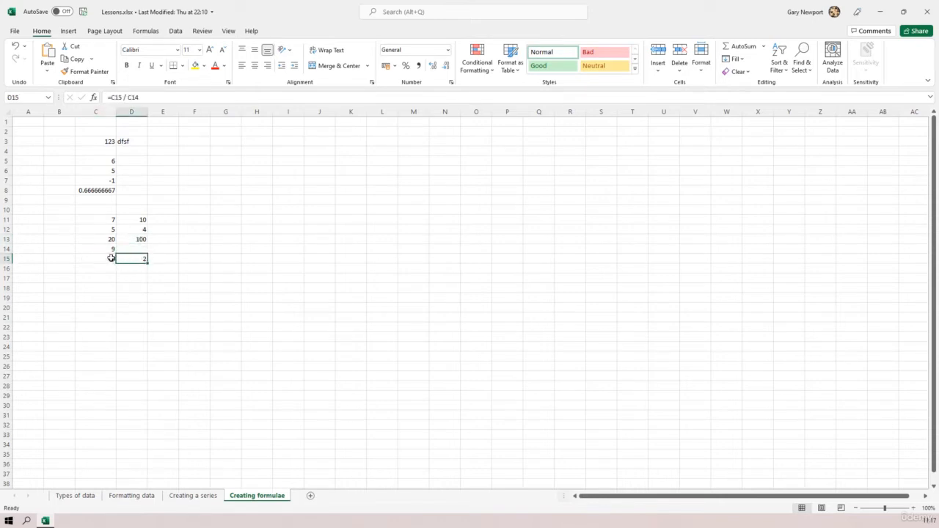
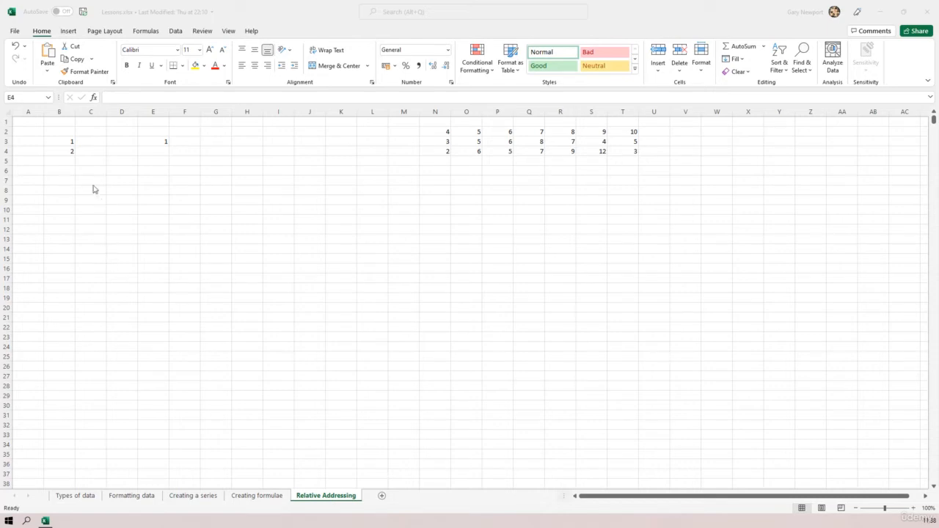
- Extend the number series in B3:B4 down to B12 so it runs from 1 to 10
{"action": "left_click", "coordinate": [57, 141]}
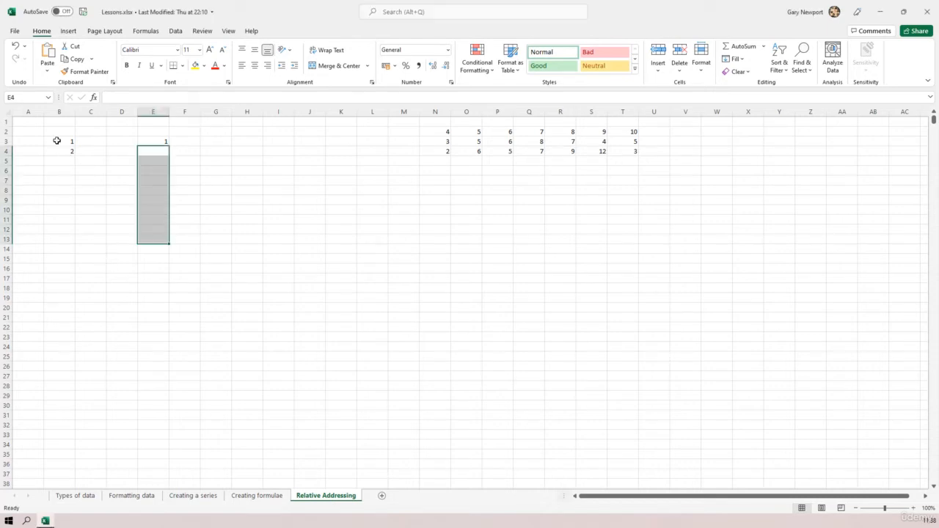
{"action": "left_click", "coordinate": [57, 141]}
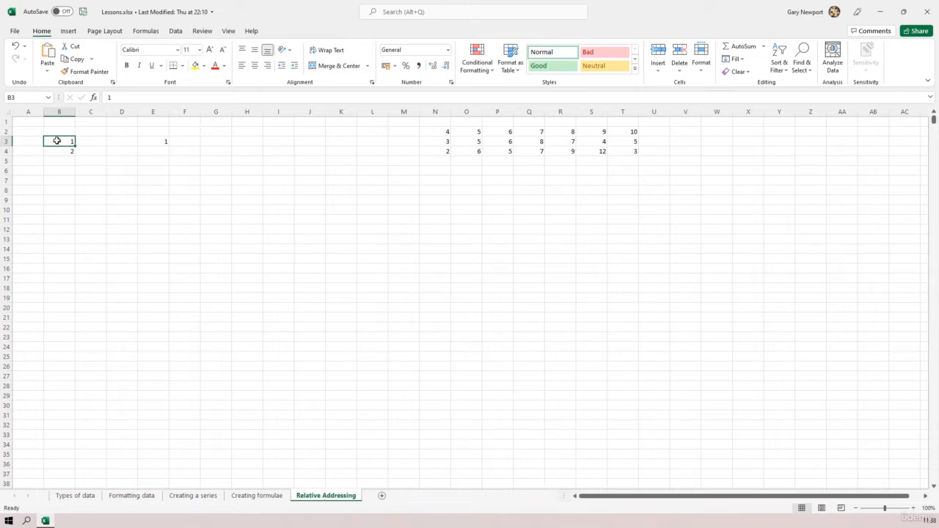
{"action": "left_click_drag", "start_coordinate": [58, 141], "coordinate": [57, 150]}
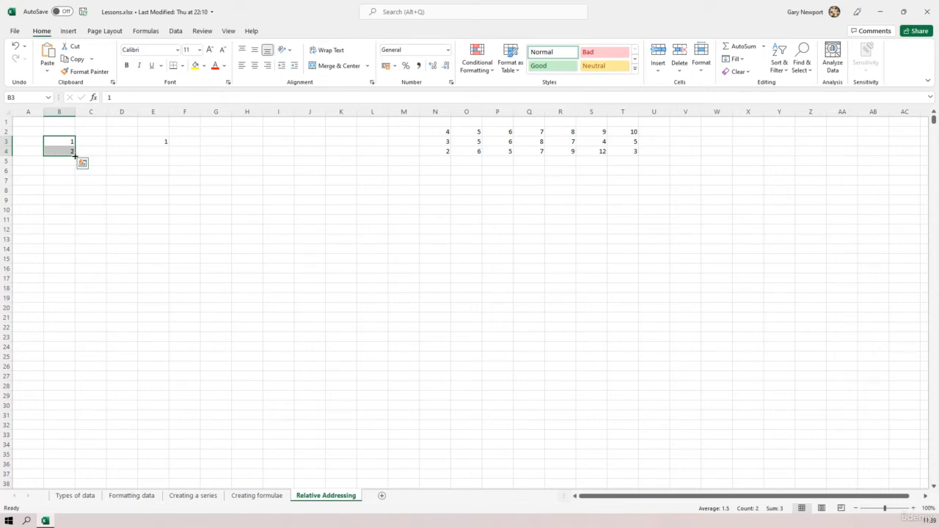
{"action": "left_click_drag", "start_coordinate": [75, 156], "coordinate": [75, 233]}
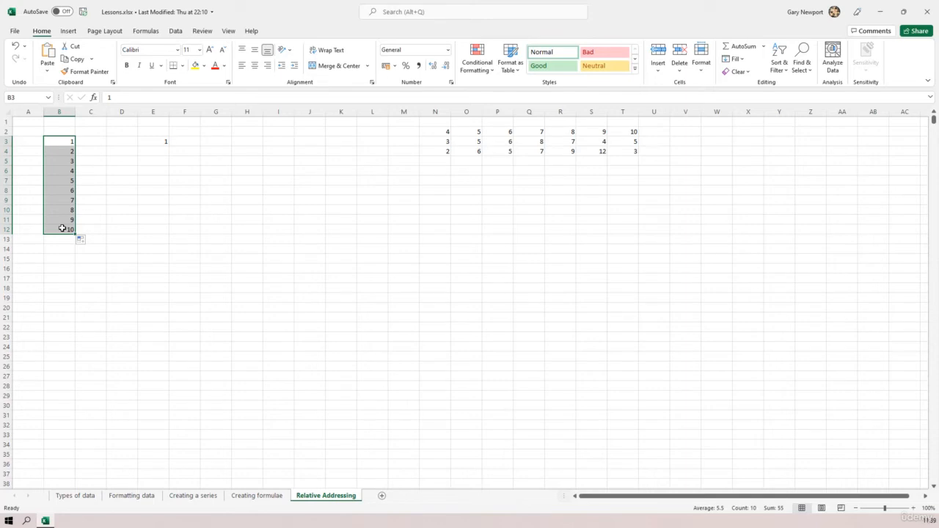
- Fill E3 down to E12 with the Fill Series option to number the cells 1 to 10
{"action": "left_click", "coordinate": [152, 142]}
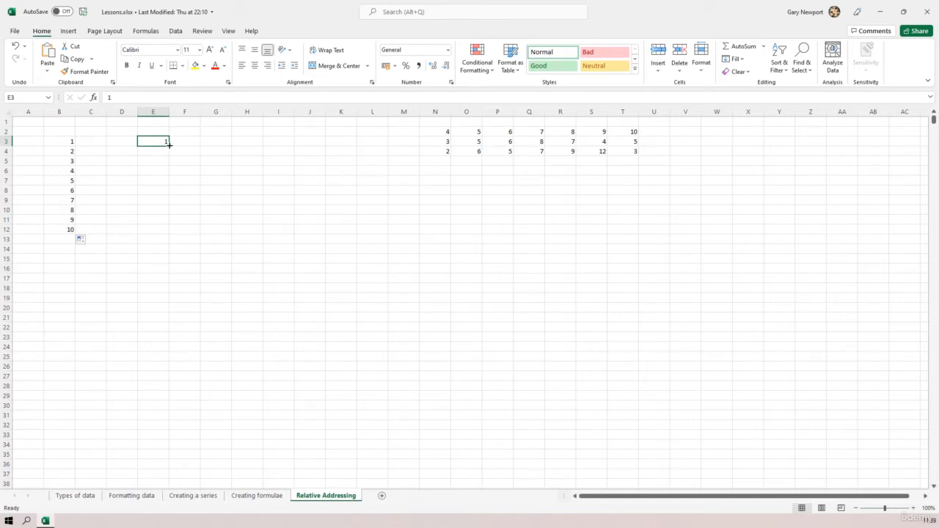
{"action": "left_click_drag", "start_coordinate": [168, 145], "coordinate": [169, 145]}
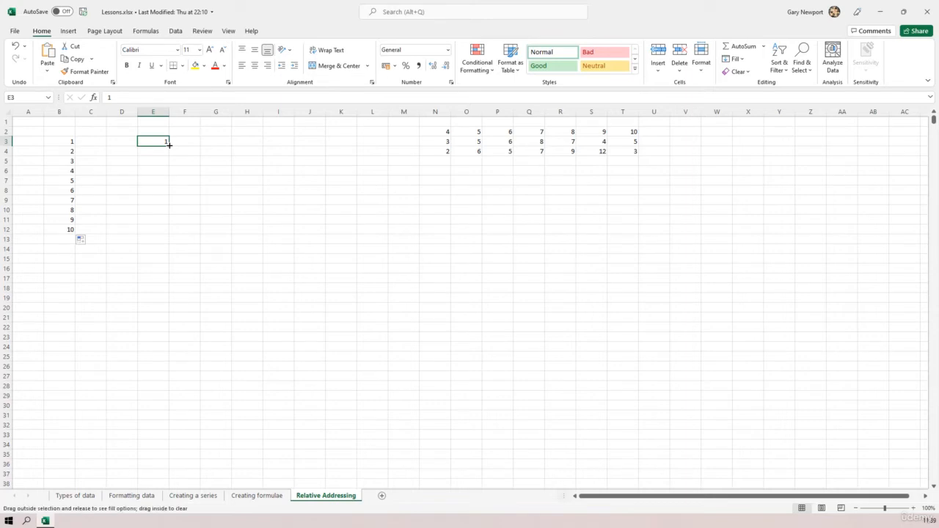
{"action": "left_click_drag", "start_coordinate": [169, 145], "coordinate": [163, 218]}
{"action": "left_click_drag", "start_coordinate": [165, 231], "coordinate": [166, 236]}
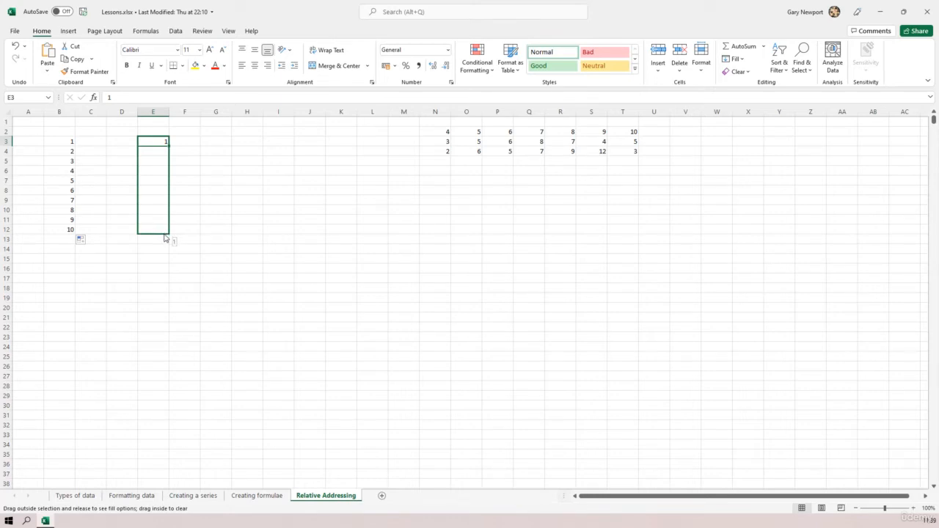
{"action": "left_click_drag", "start_coordinate": [165, 237], "coordinate": [165, 237]}
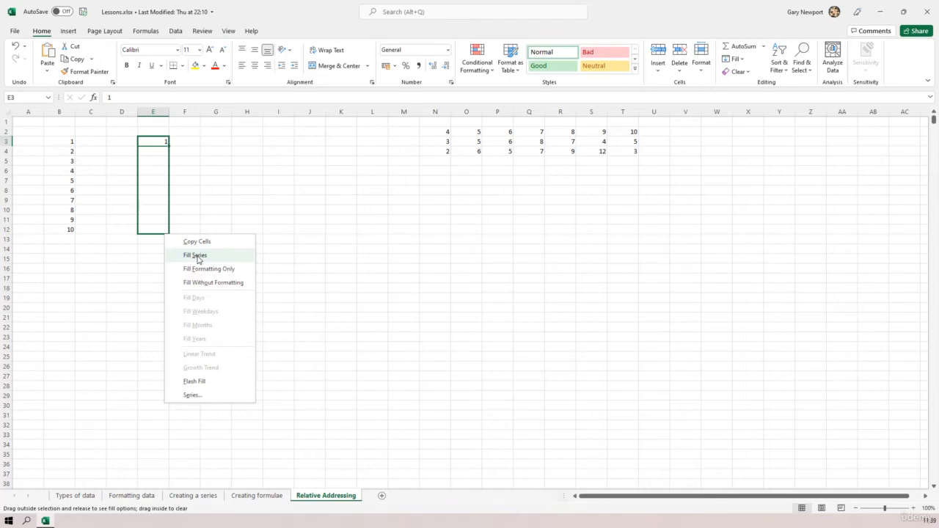
{"action": "left_click", "coordinate": [195, 256]}
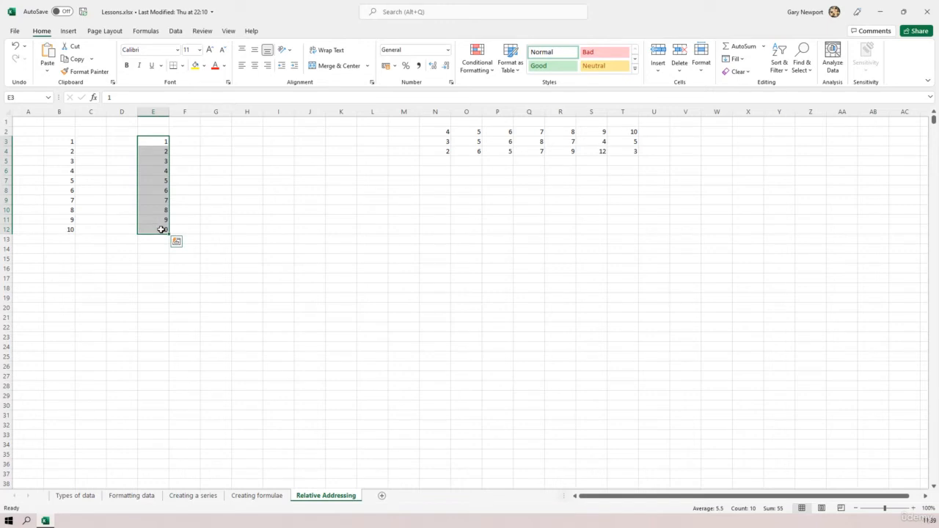
- Enter the formula =B3*3 in C3 and fill it down to C12
{"action": "left_click", "coordinate": [94, 141]}
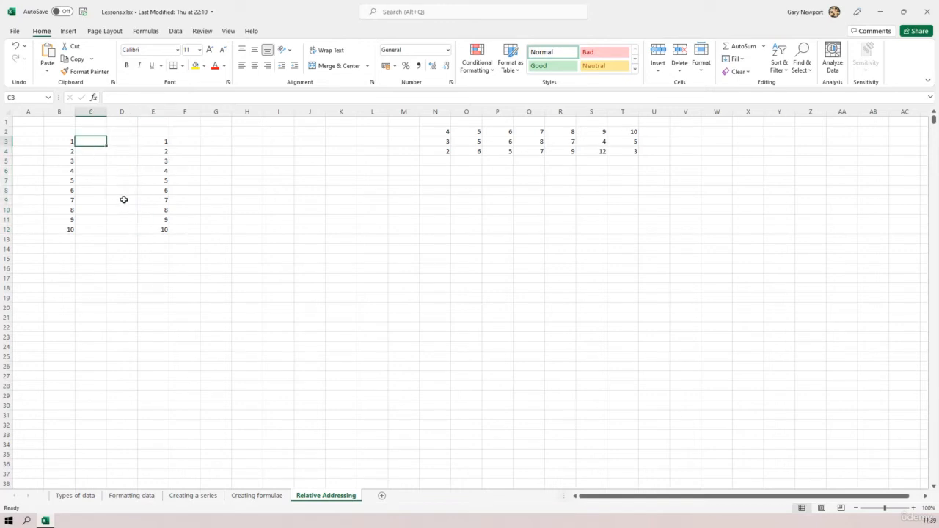
{"action": "type", "text": "="}
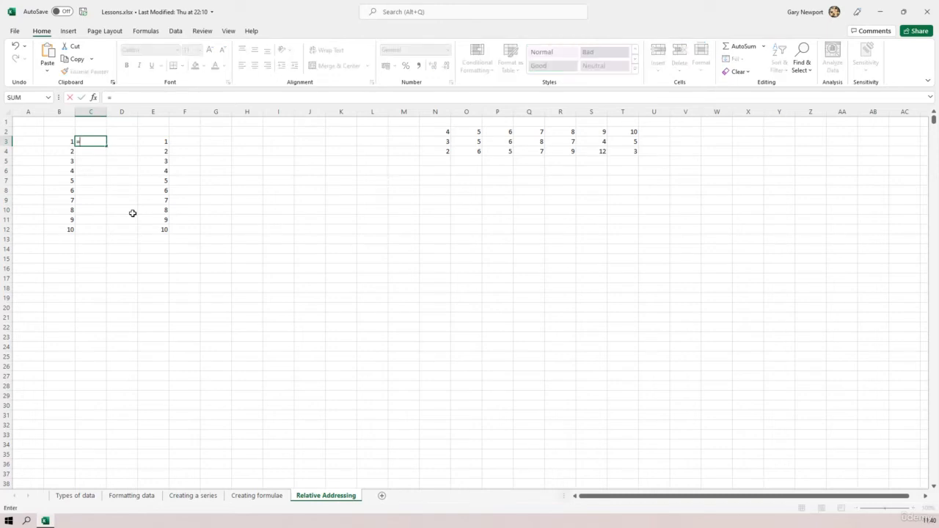
{"action": "key", "text": "Left"}
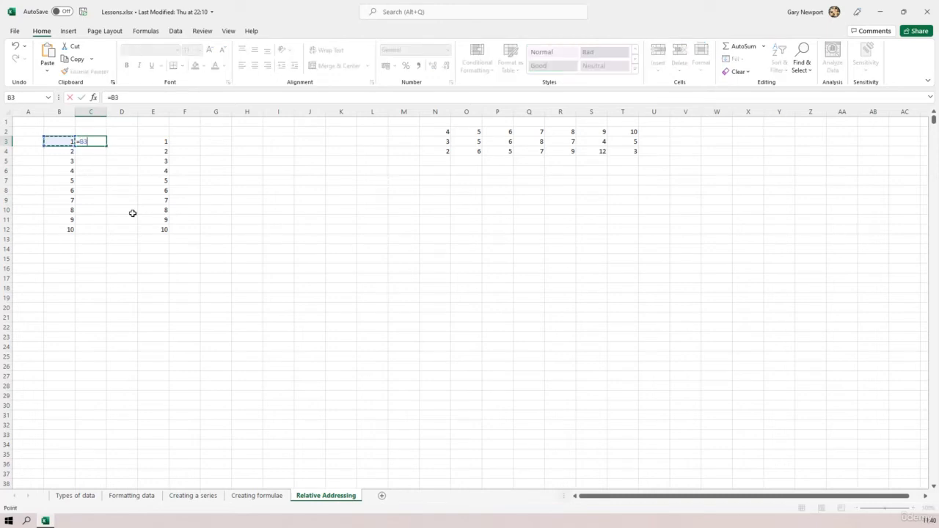
{"action": "type", "text": "*"}
{"action": "key", "text": "Return"}
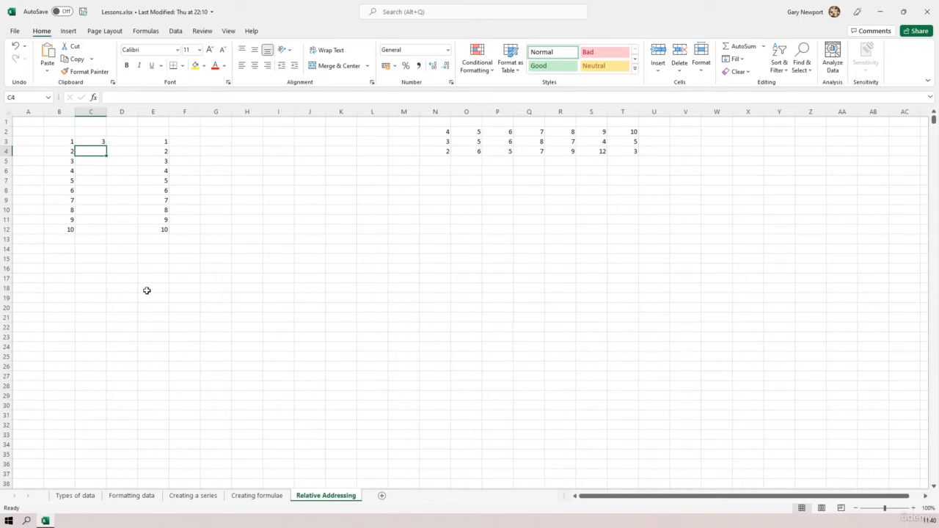
{"action": "left_click", "coordinate": [91, 141]}
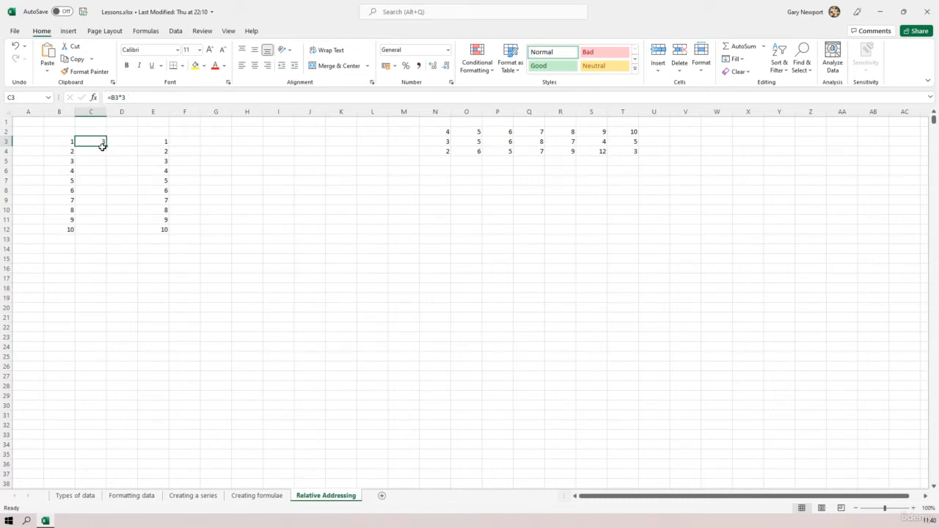
{"action": "left_click_drag", "start_coordinate": [105, 146], "coordinate": [106, 233]}
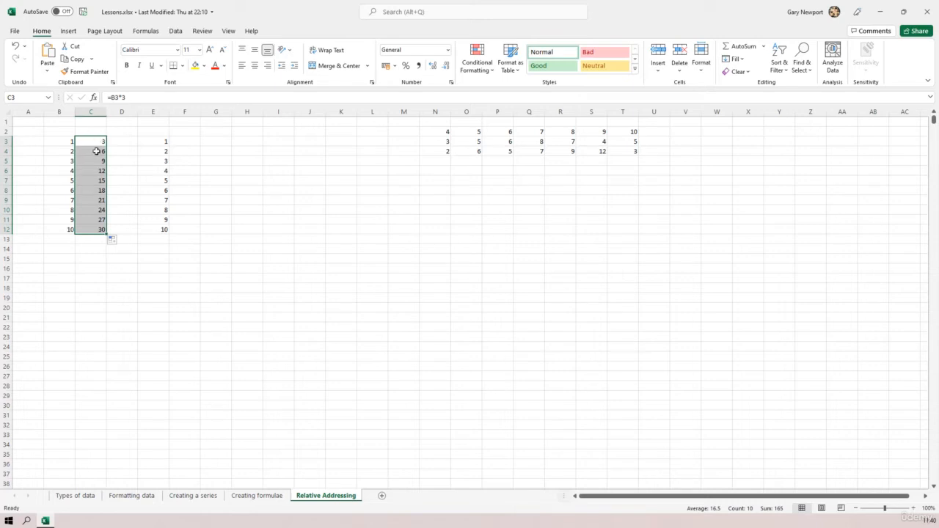
- Inspect the copied formulas in C3, C4 and C12 and the column B cells they reference, without changing them
{"action": "left_click", "coordinate": [96, 140]}
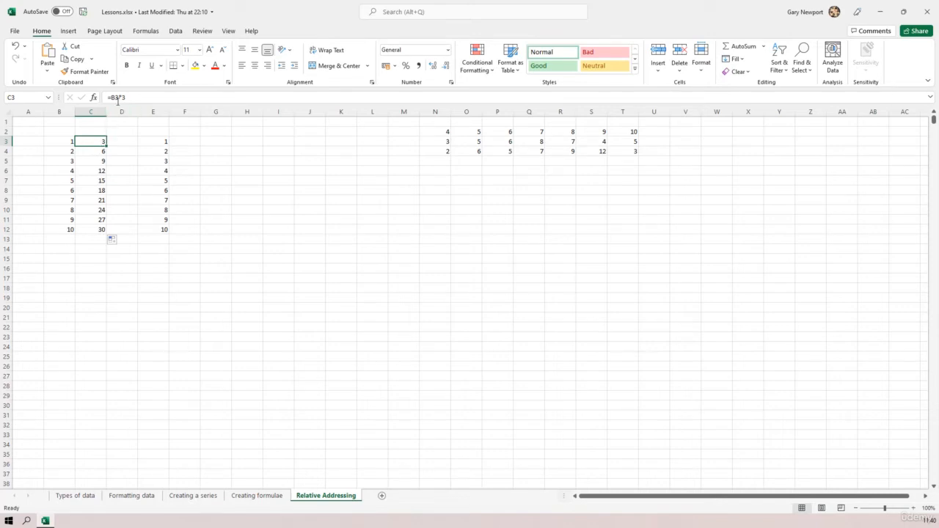
{"action": "left_click", "coordinate": [92, 151]}
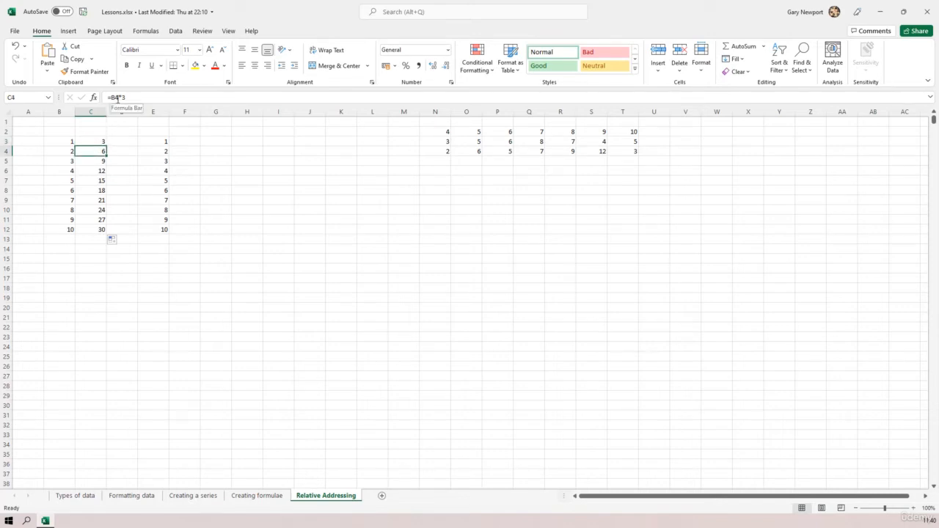
{"action": "left_click", "coordinate": [131, 96]}
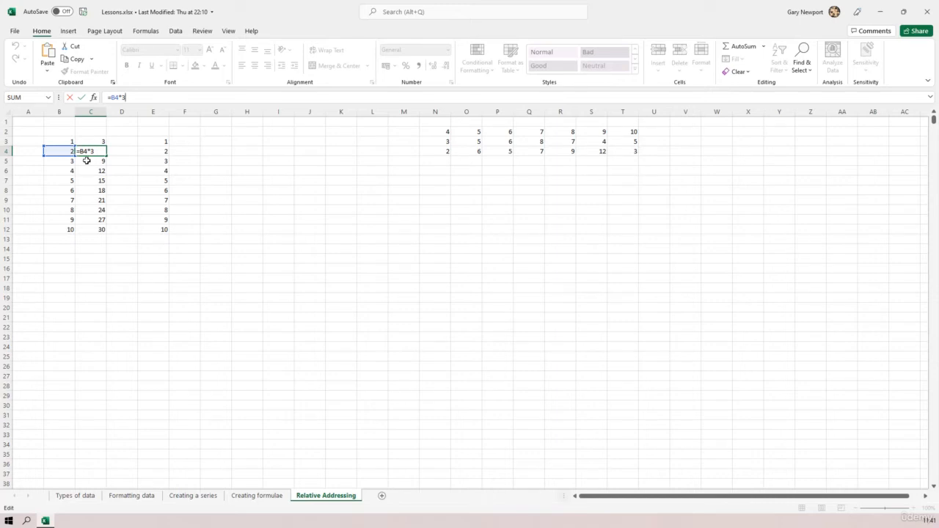
{"action": "left_click", "coordinate": [86, 160]}
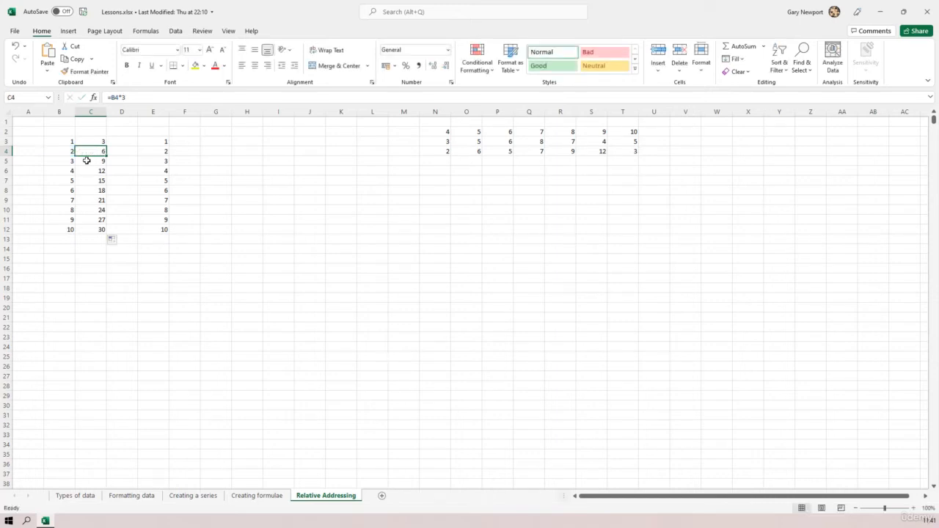
{"action": "left_click", "coordinate": [129, 98]}
{"action": "key", "text": "Escape"}
{"action": "left_click", "coordinate": [100, 231]}
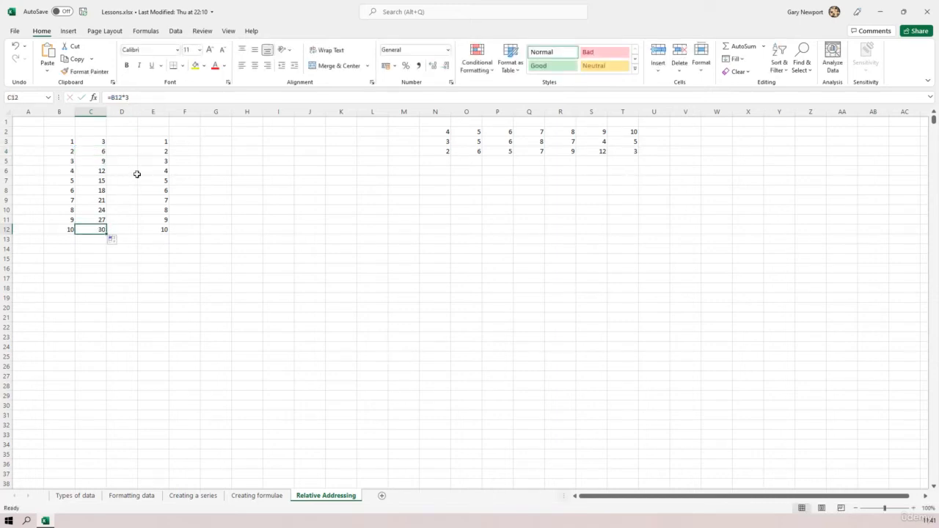
{"action": "double_click", "coordinate": [91, 230]}
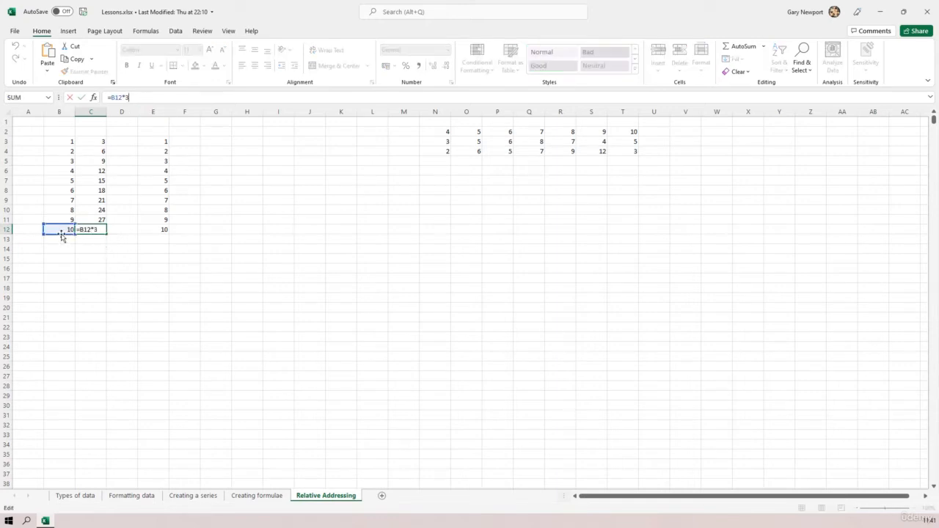
{"action": "left_click", "coordinate": [111, 256]}
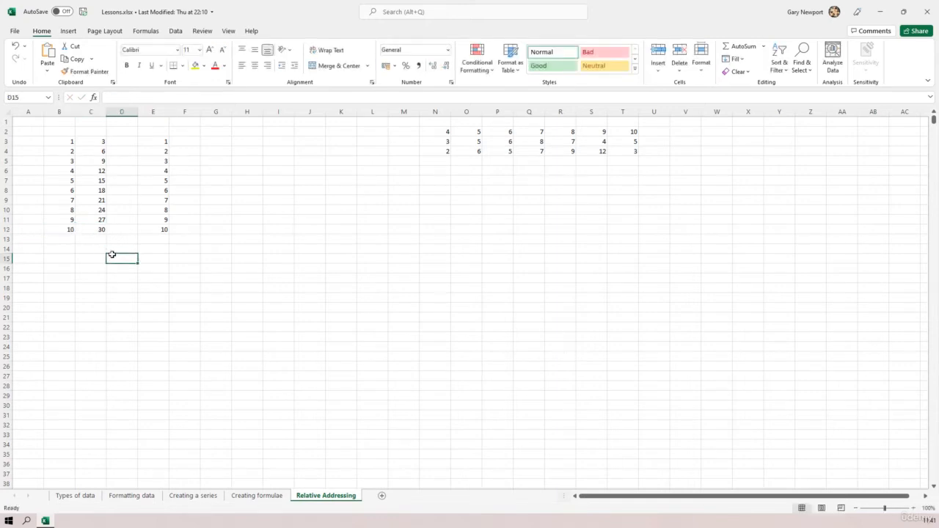
- Compare the formula in C3 with those in C4 and C12 to see how the row reference shifts
{"action": "left_click", "coordinate": [182, 139]}
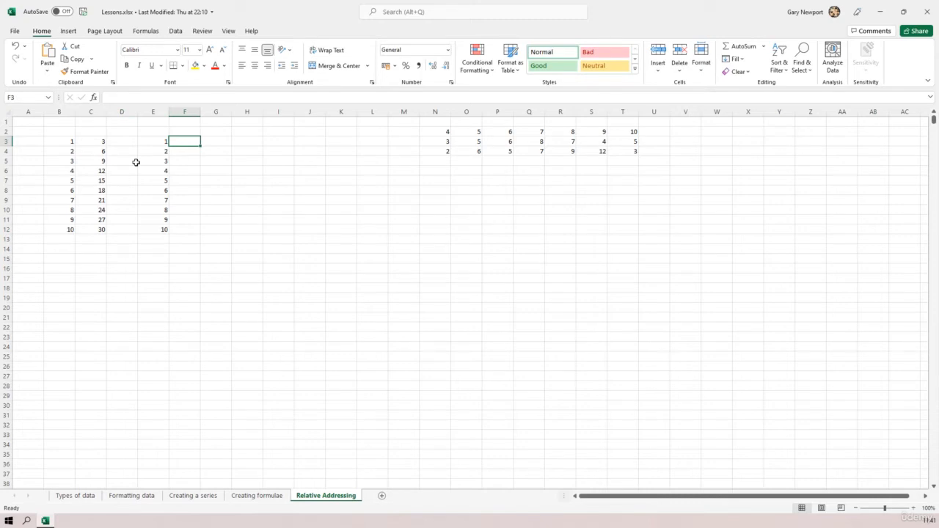
{"action": "left_click", "coordinate": [99, 142]}
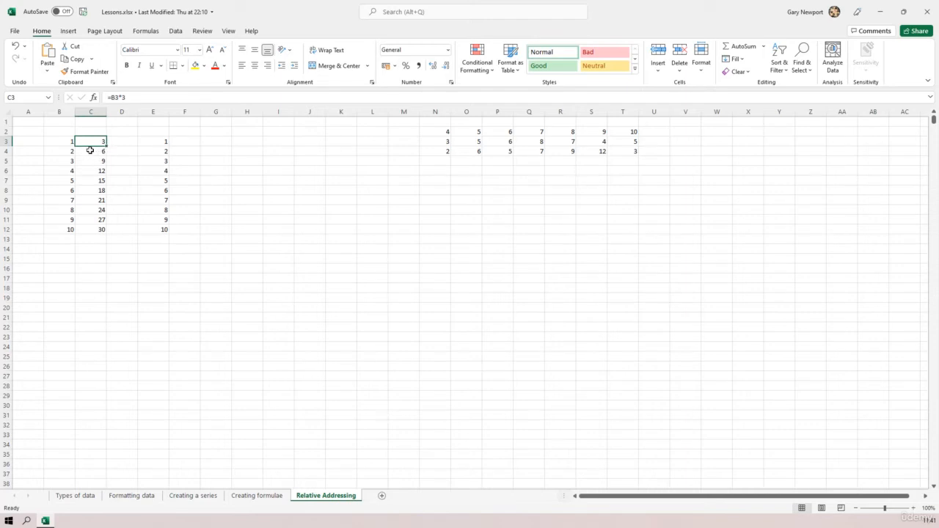
{"action": "left_click", "coordinate": [89, 150]}
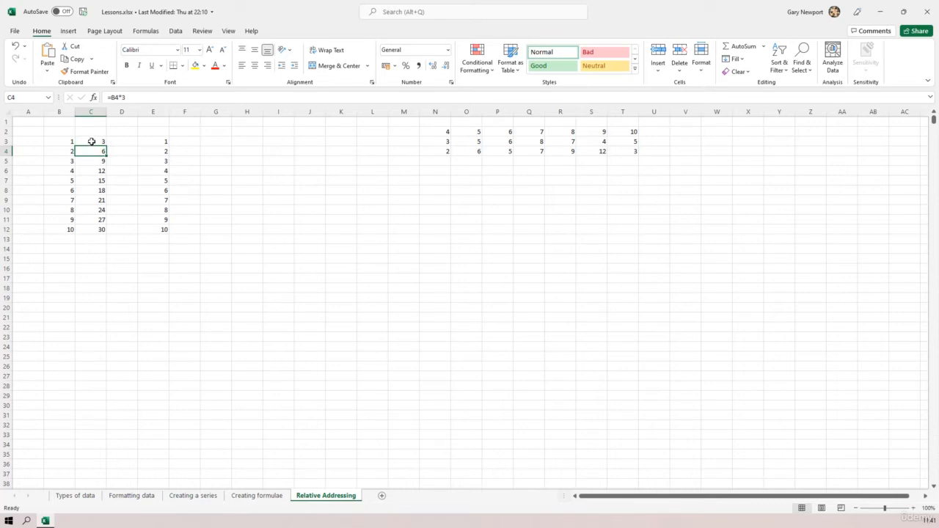
{"action": "left_click", "coordinate": [92, 141]}
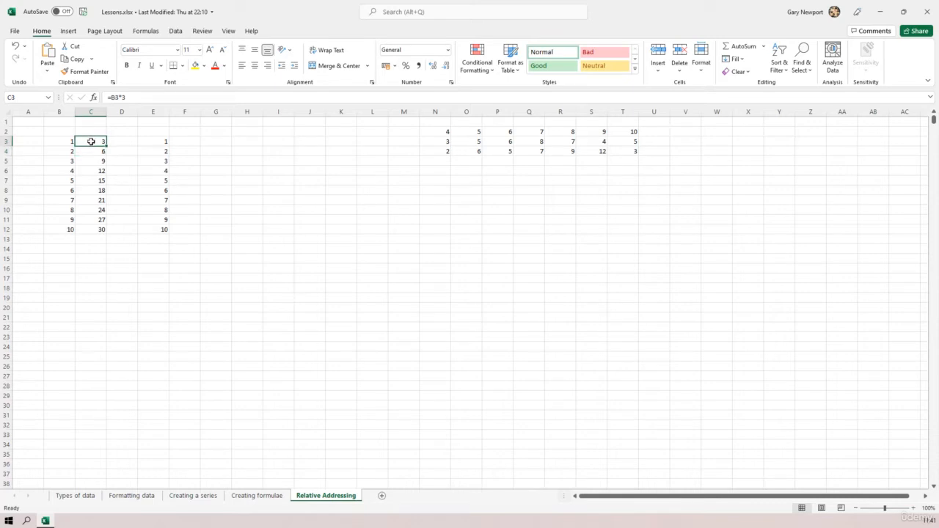
{"action": "left_click", "coordinate": [94, 228]}
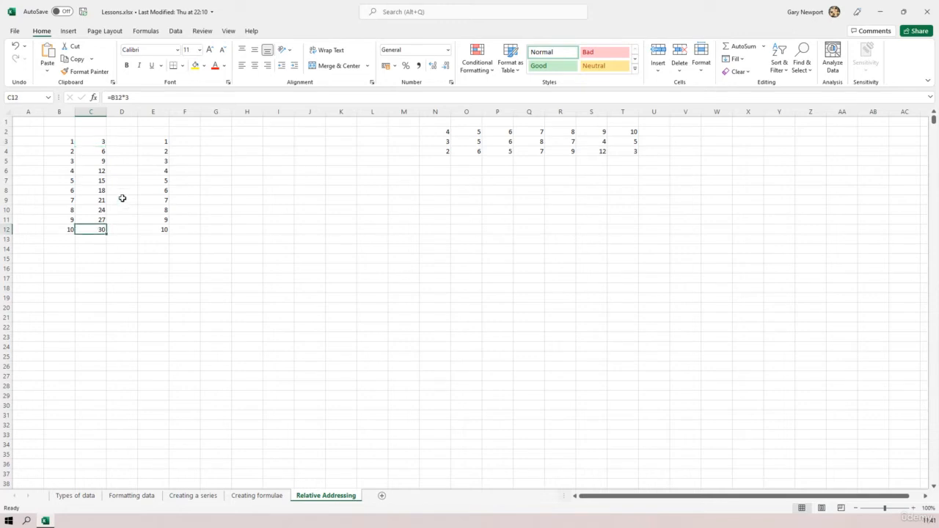
{"action": "left_click", "coordinate": [90, 141]}
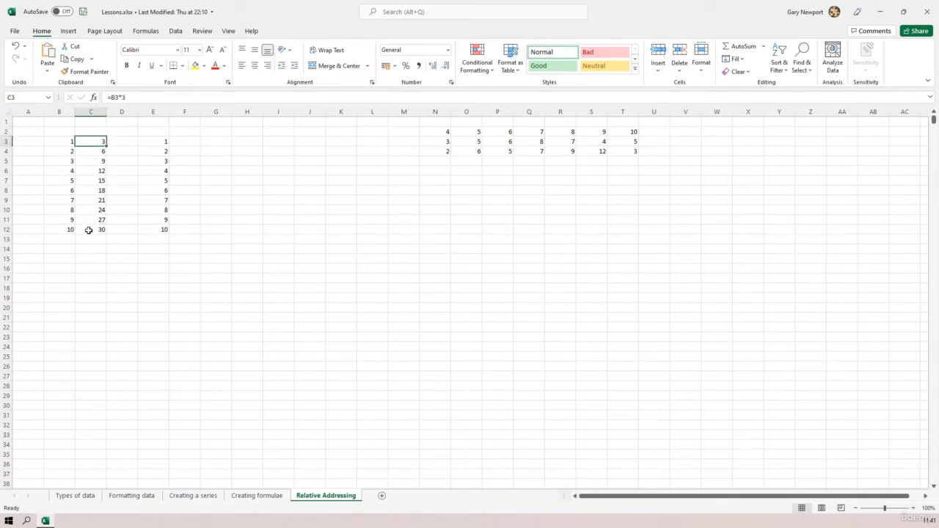
{"action": "left_click", "coordinate": [89, 230]}
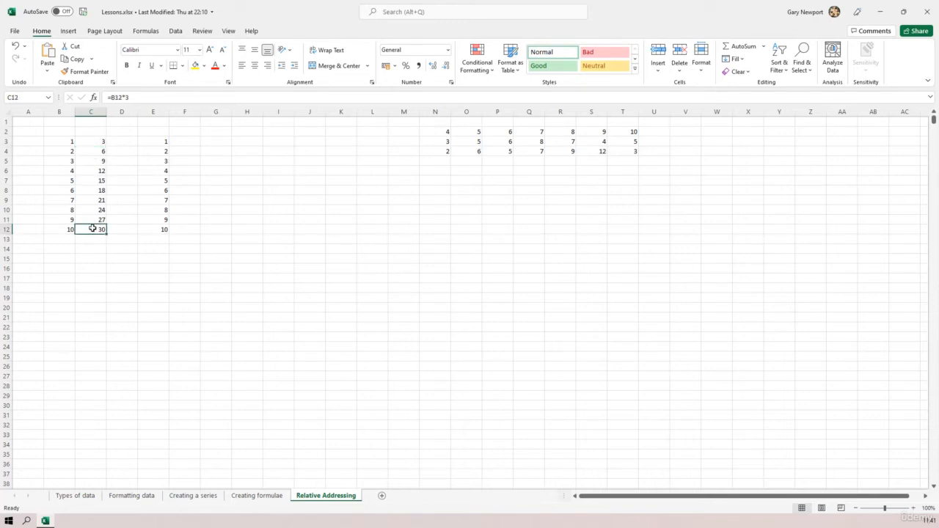
{"action": "left_click", "coordinate": [95, 142]}
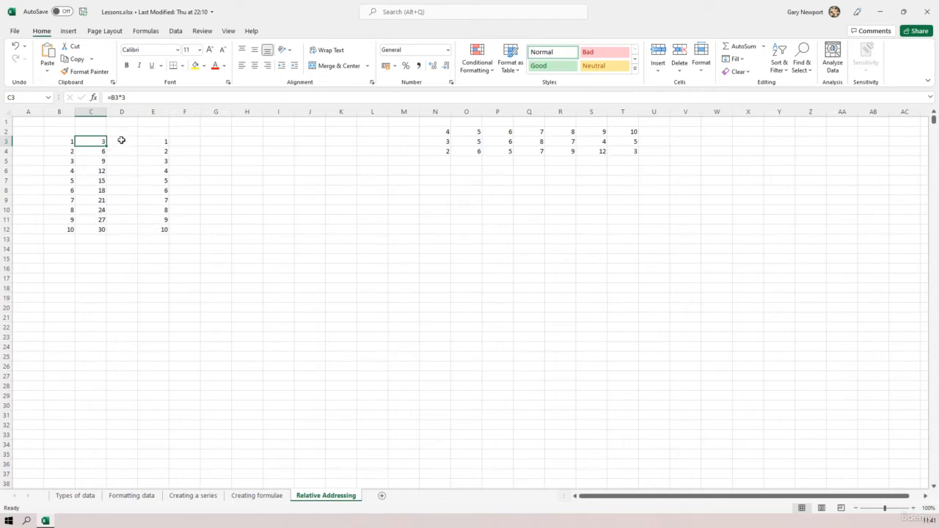
- Enter the division formula =C3/E3 in D3 and fill it down to D12
{"action": "left_click", "coordinate": [122, 141]}
{"action": "type", "text": "="}
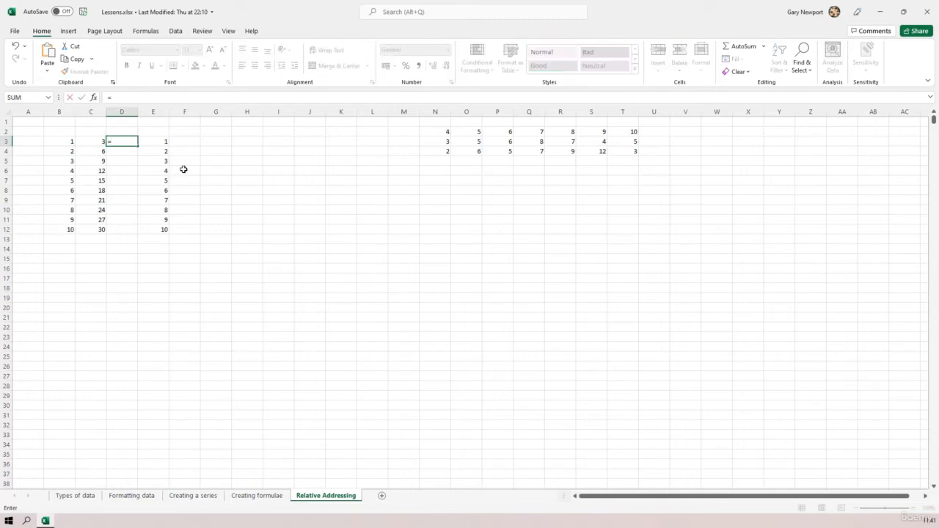
{"action": "key", "text": "Left"}
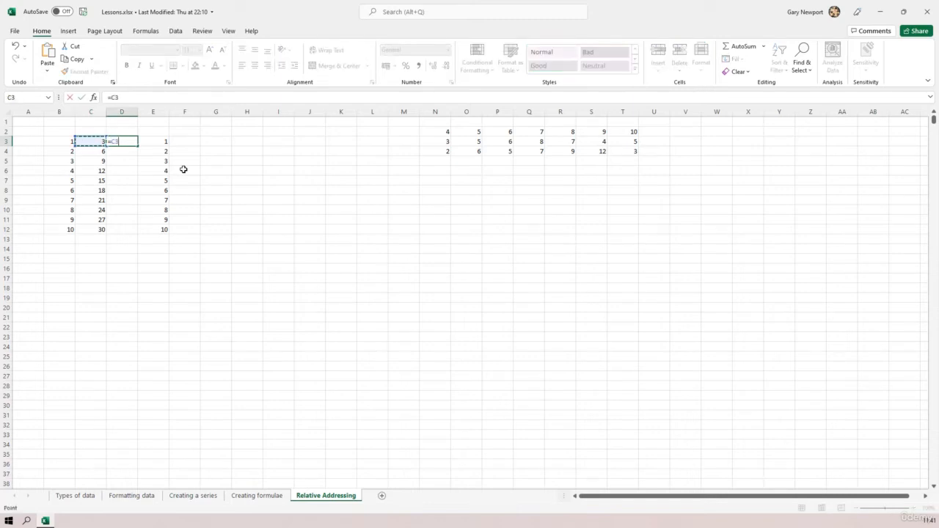
{"action": "type", "text": "/"}
{"action": "key", "text": "Right"}
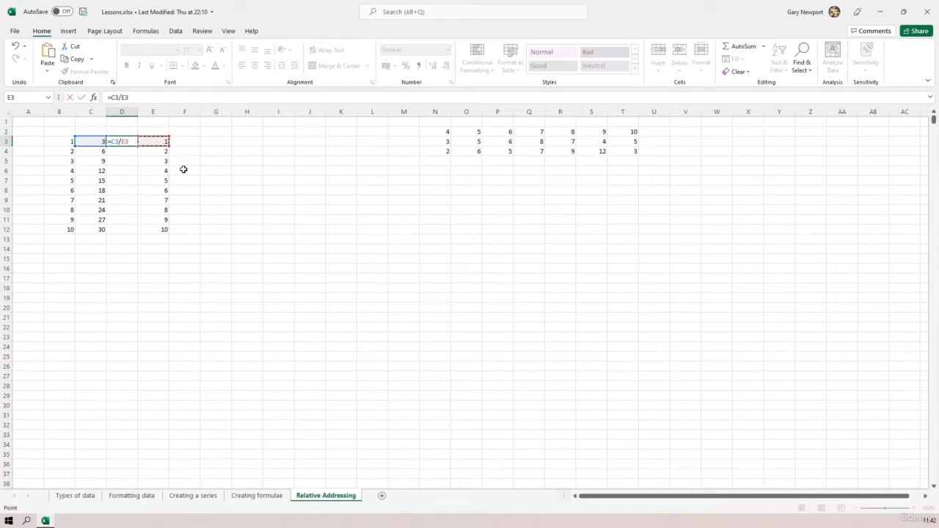
{"action": "key", "text": "Return"}
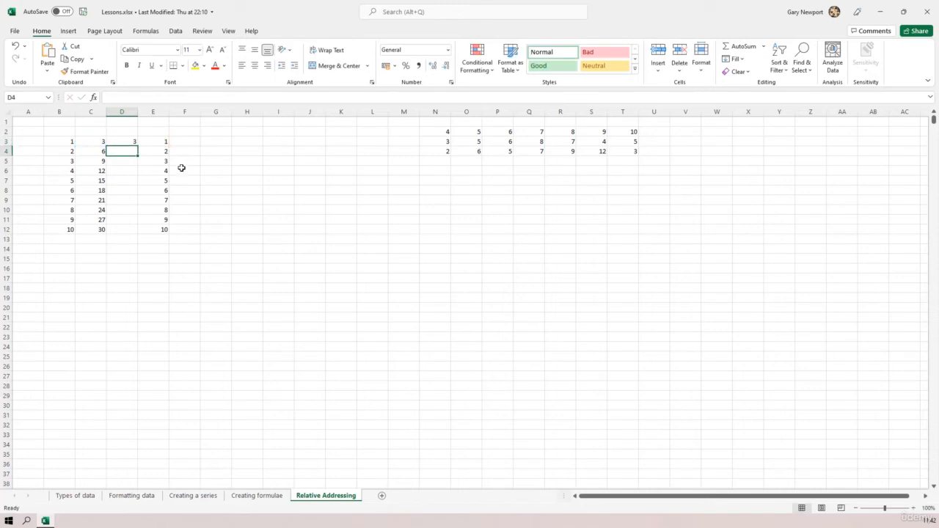
{"action": "left_click", "coordinate": [133, 139]}
{"action": "left_click_drag", "start_coordinate": [138, 144], "coordinate": [140, 235]}
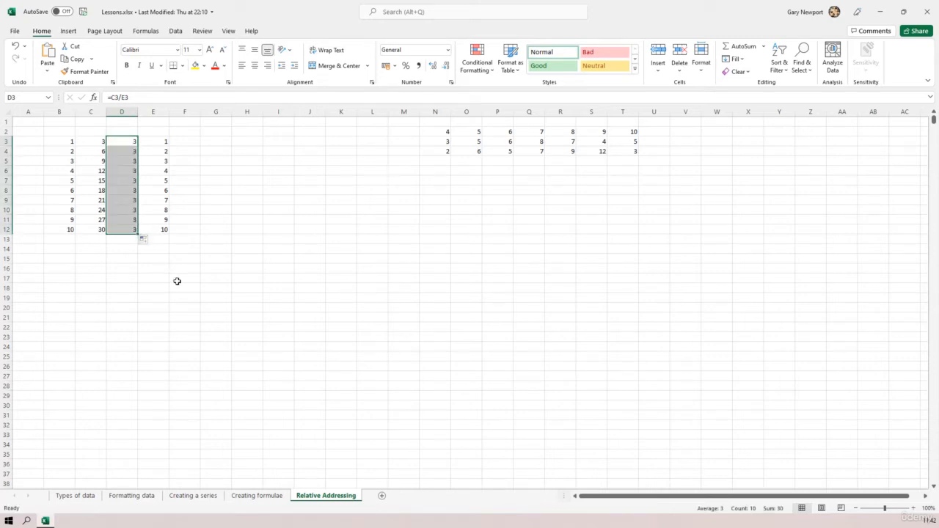
- Examine which cells the formulas in C3 and D3 refer to, without changing them
{"action": "left_click", "coordinate": [180, 278]}
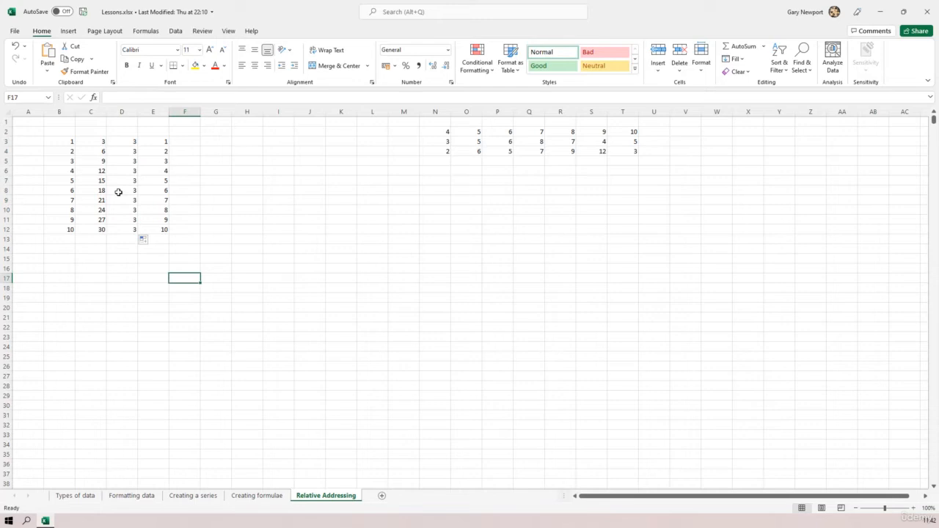
{"action": "left_click", "coordinate": [91, 141]}
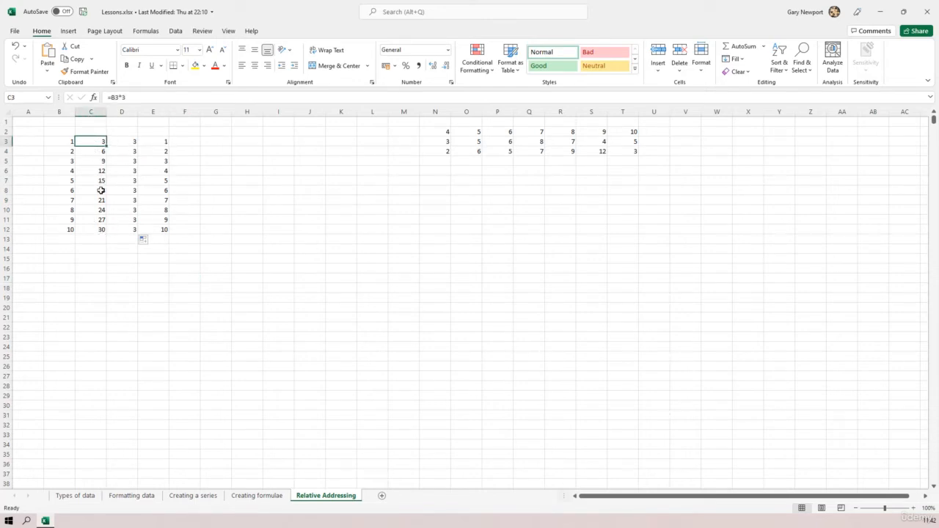
{"action": "left_click", "coordinate": [137, 98]}
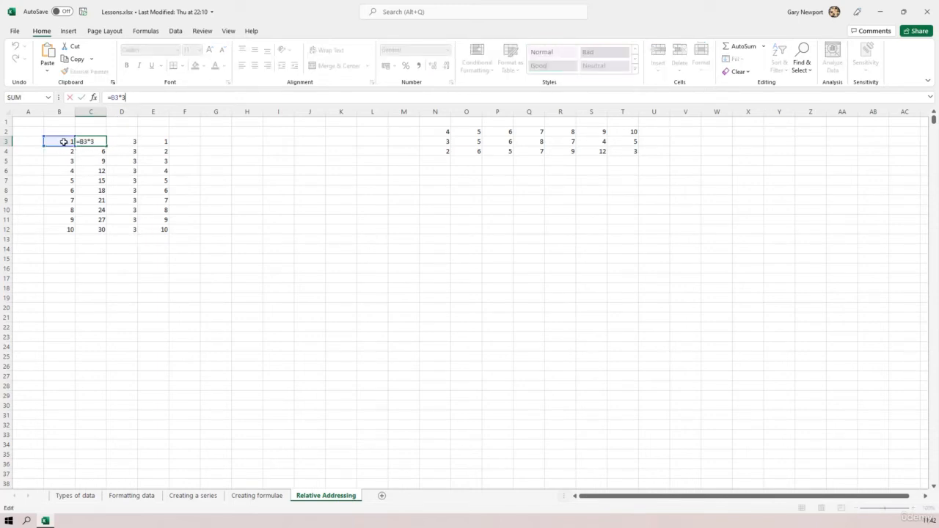
{"action": "left_click", "coordinate": [126, 144]}
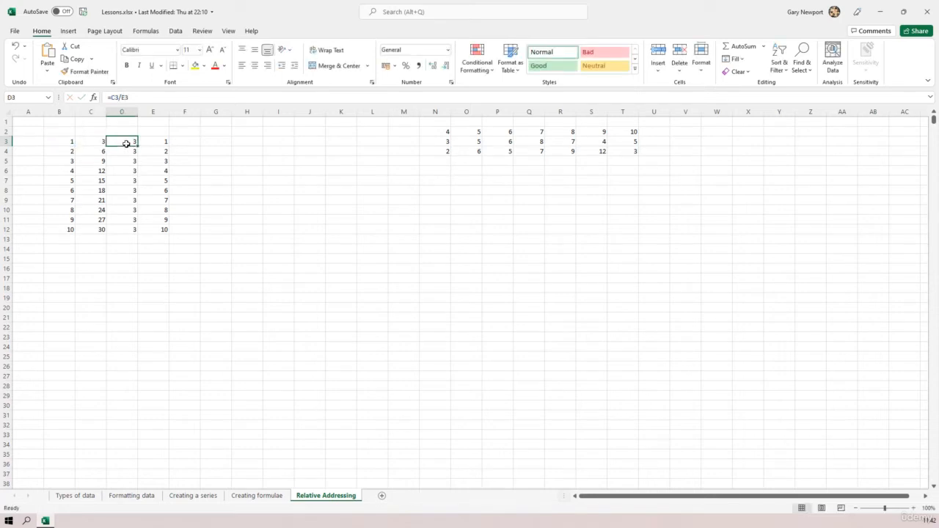
{"action": "left_click", "coordinate": [136, 98]}
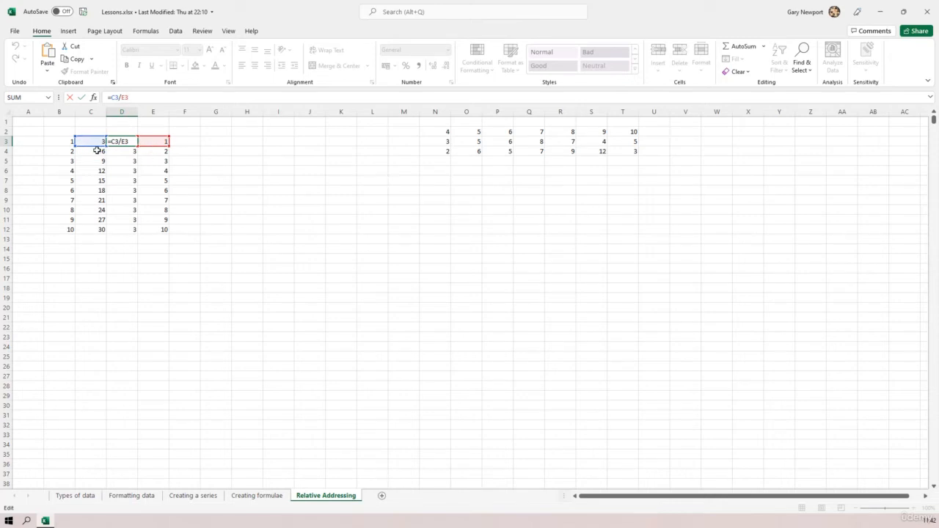
{"action": "left_click", "coordinate": [195, 221]}
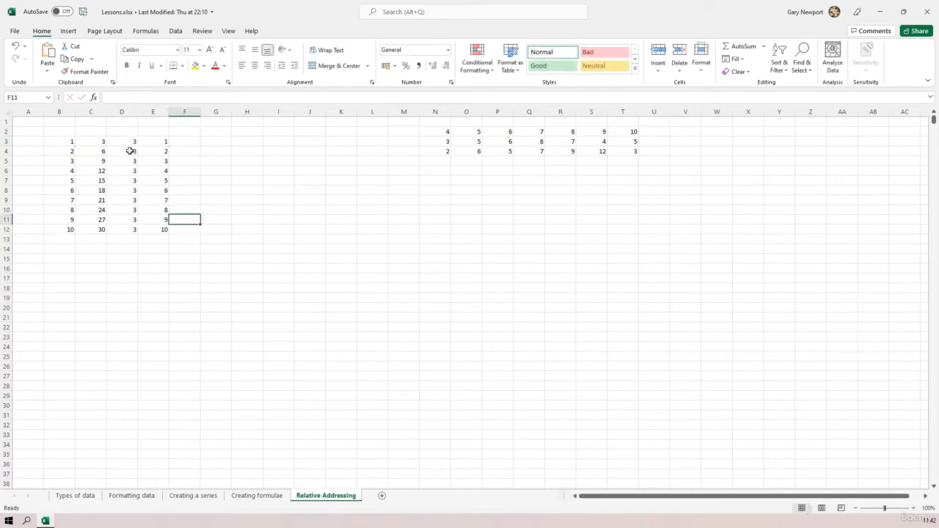
- Change the divisors in column E, setting E4 to 3 and E5 to 6
{"action": "left_click", "coordinate": [160, 151]}
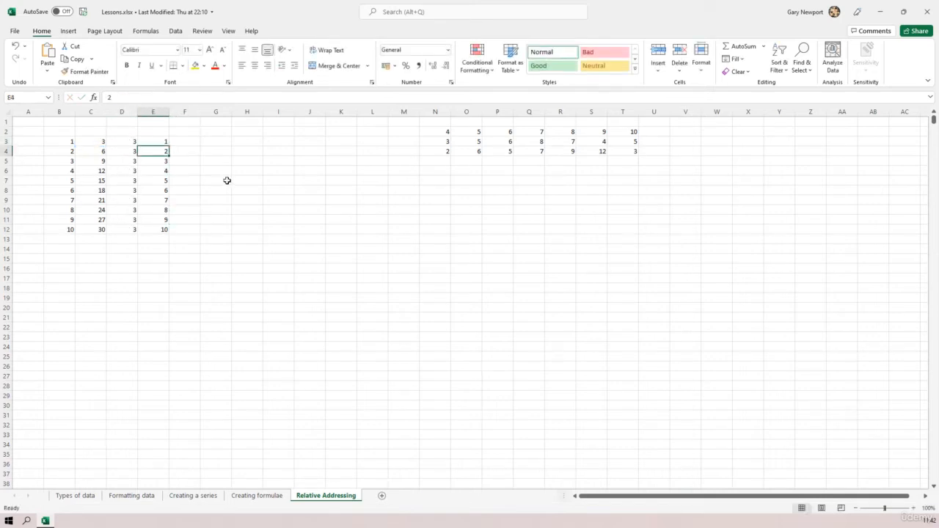
{"action": "type", "text": "3"}
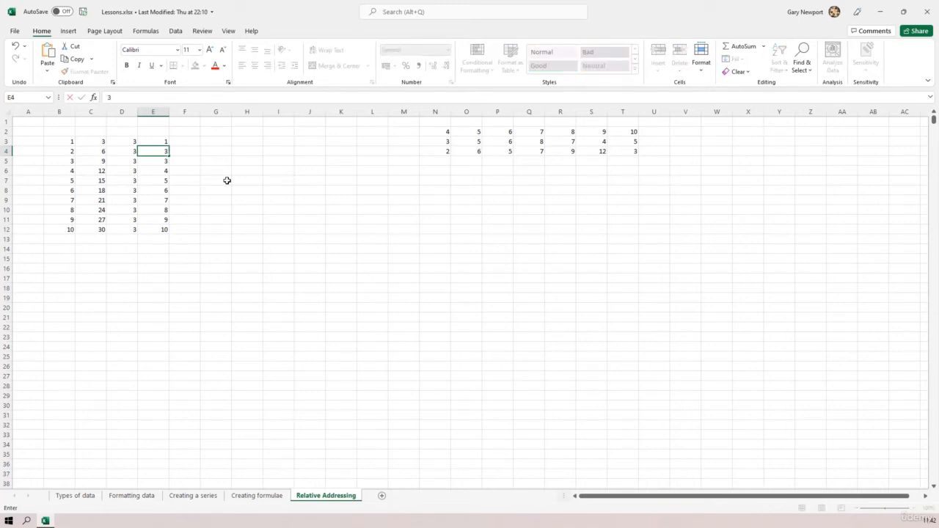
{"action": "key", "text": "Return"}
{"action": "type", "text": "6"}
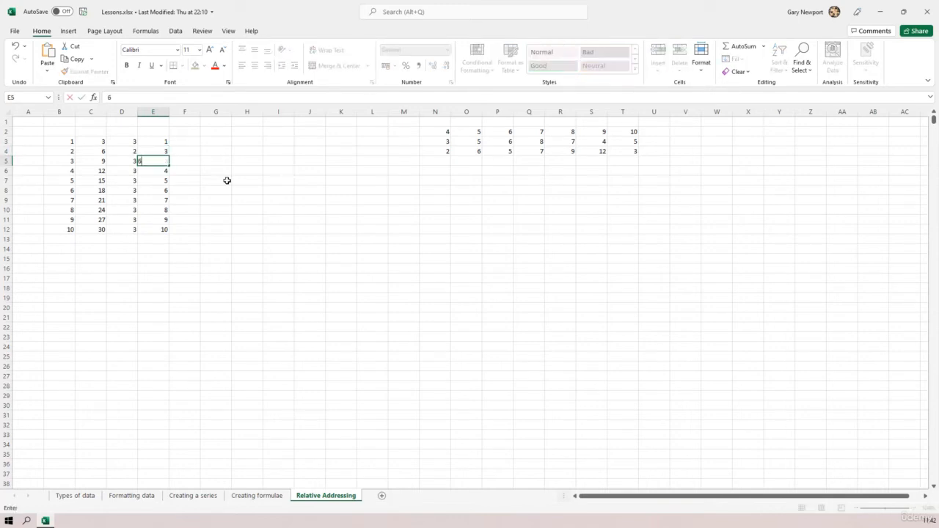
{"action": "key", "text": "Return"}
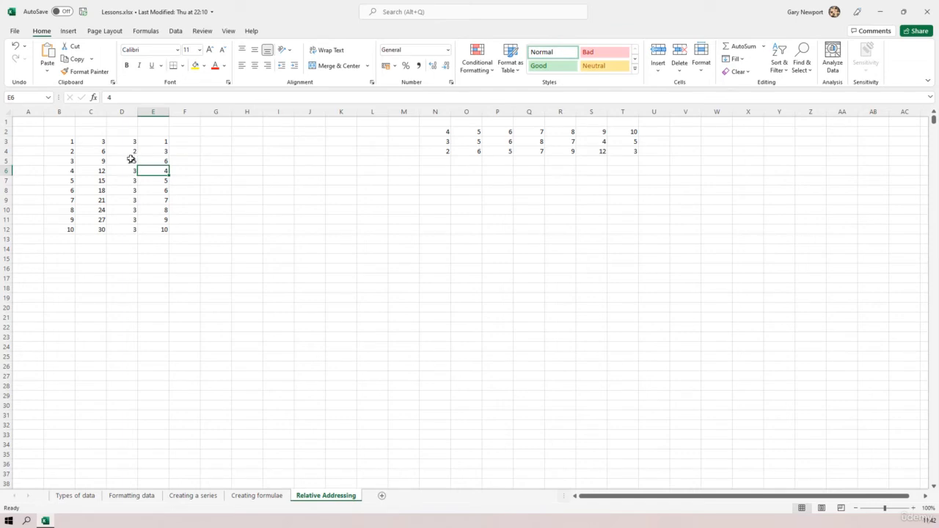
- Change the column B inputs, setting B9 to 17 and B12 to 100
{"action": "left_click", "coordinate": [69, 201]}
{"action": "type", "text": "1"}
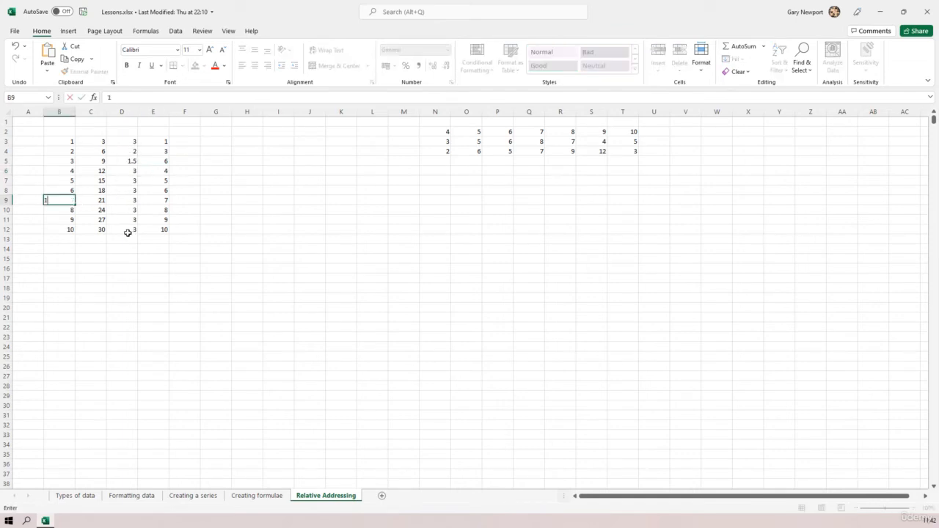
{"action": "type", "text": "7"}
{"action": "key", "text": "Return"}
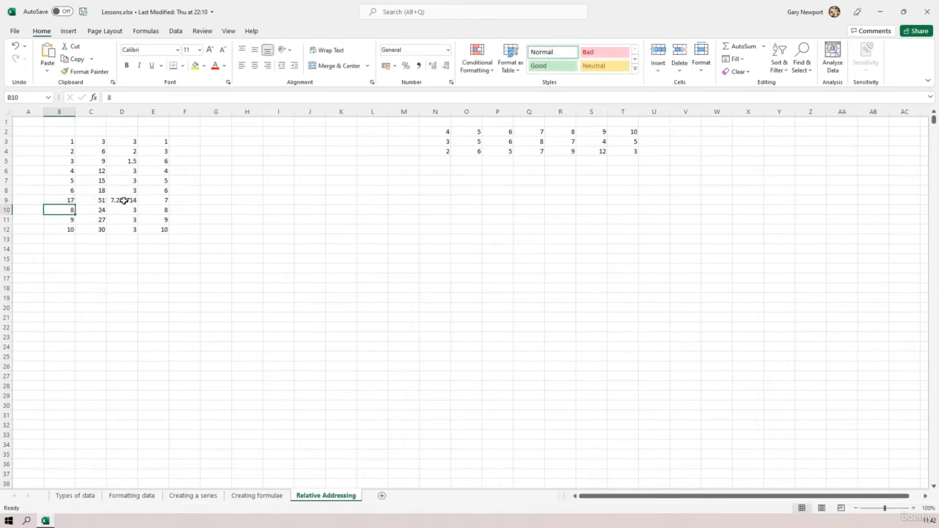
{"action": "left_click", "coordinate": [71, 229]}
{"action": "type", "text": "100"}
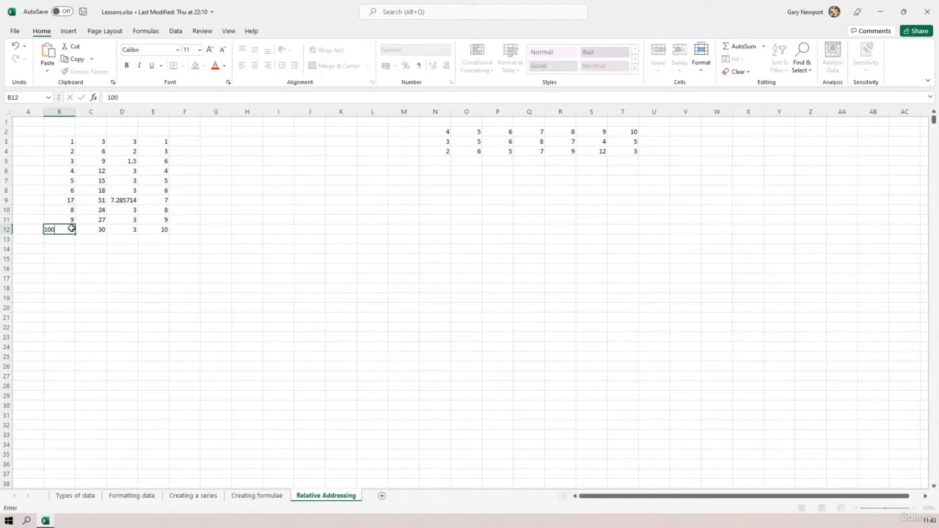
{"action": "key", "text": "Return"}
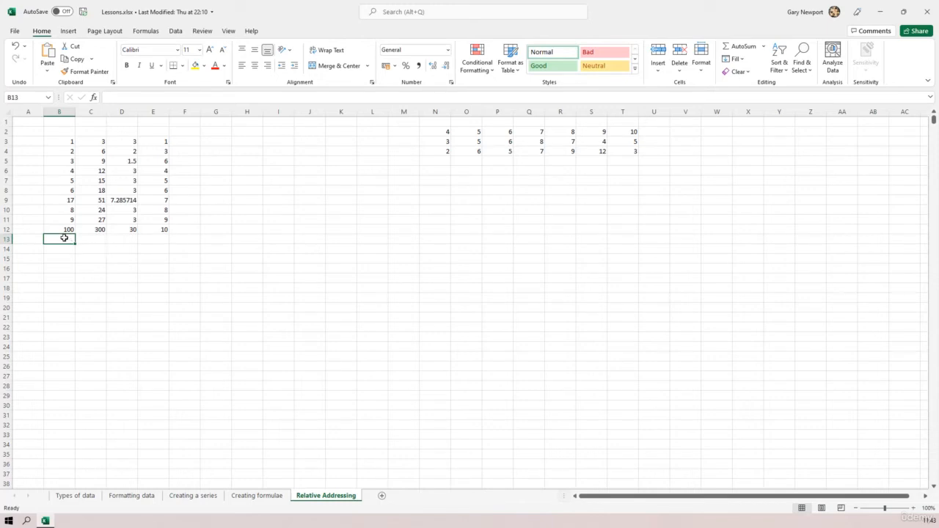
- Review the starting formulas in C3 and D3 that were copied down their columns
{"action": "left_click", "coordinate": [94, 142]}
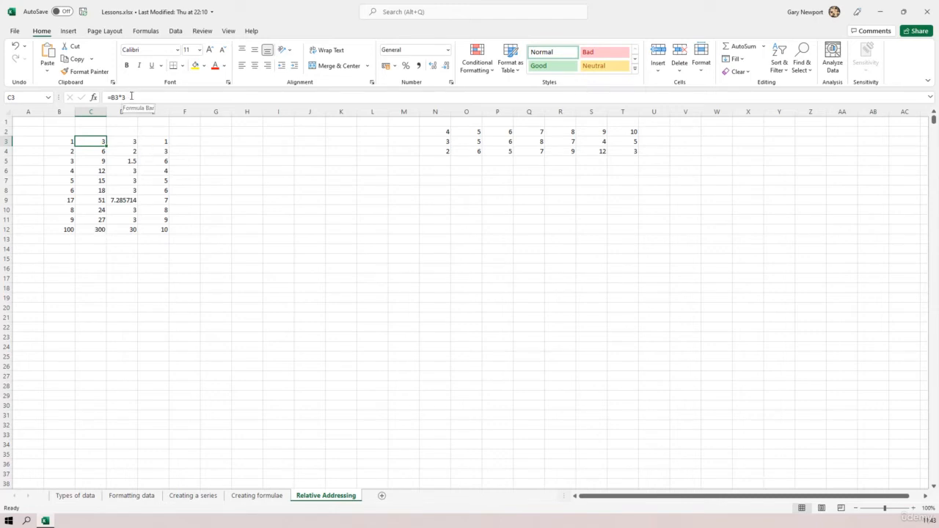
{"action": "left_click_drag", "start_coordinate": [125, 142], "coordinate": [96, 141]}
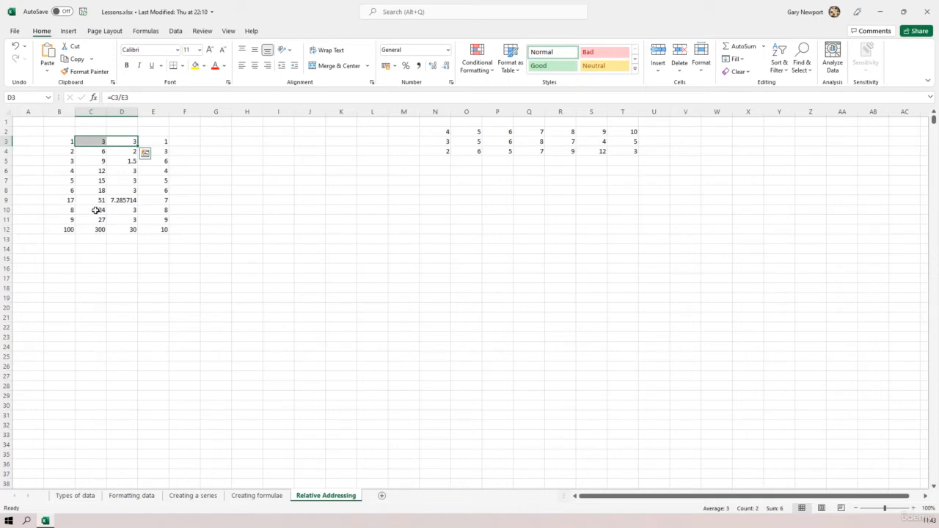
- Enter the formula =N2*N3+N4 in N5 and fill it across to T5
{"action": "left_click", "coordinate": [443, 158]}
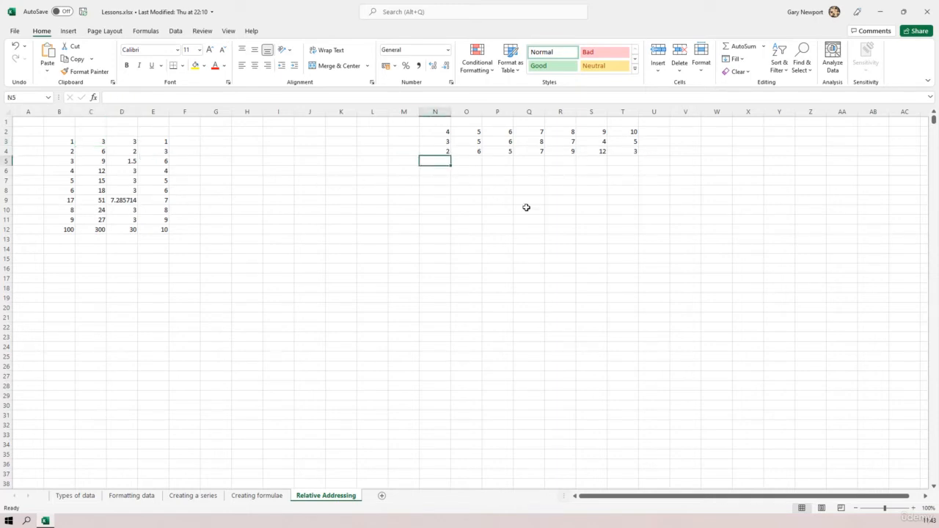
{"action": "type", "text": "="}
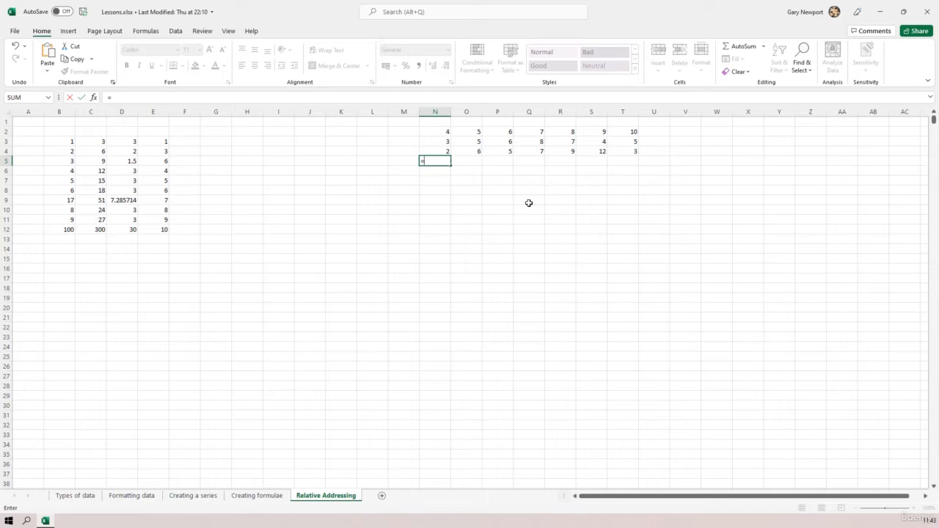
{"action": "key", "text": "Up"}
{"action": "key", "text": "Up"}
{"action": "key", "text": "Up"}
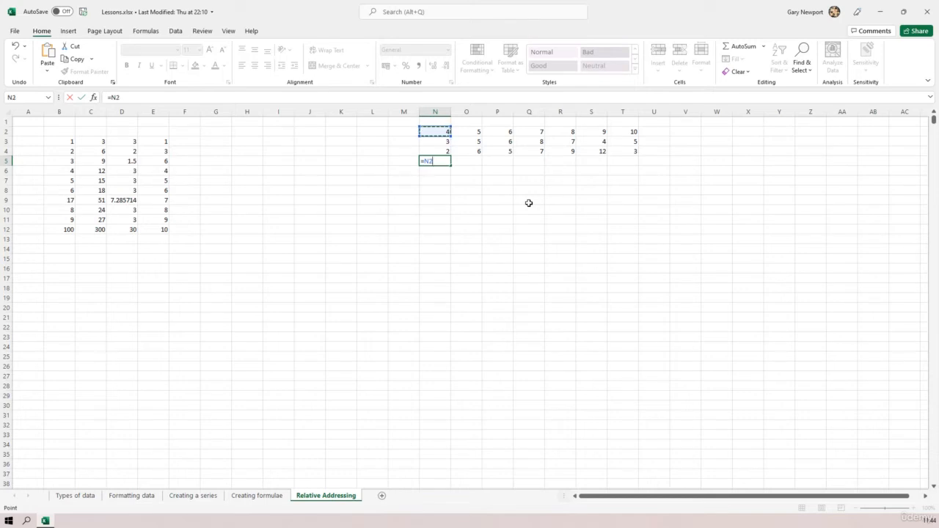
{"action": "type", "text": "*"}
{"action": "key", "text": "Up"}
{"action": "key", "text": "Up"}
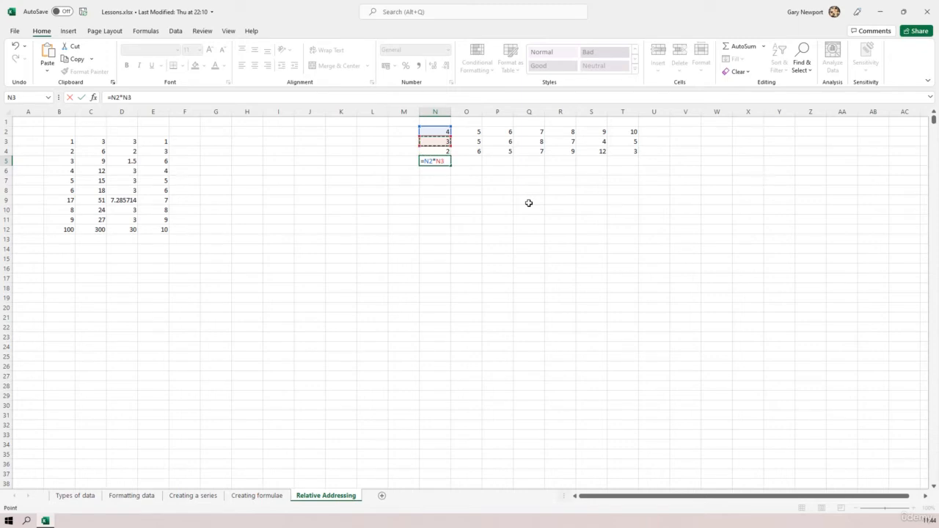
{"action": "type", "text": "+"}
{"action": "key", "text": "Up"}
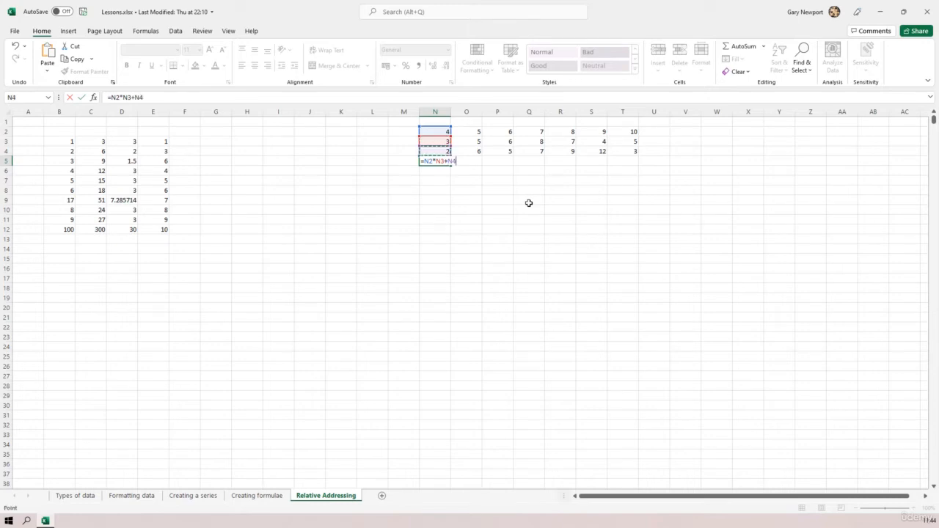
{"action": "key", "text": "Return"}
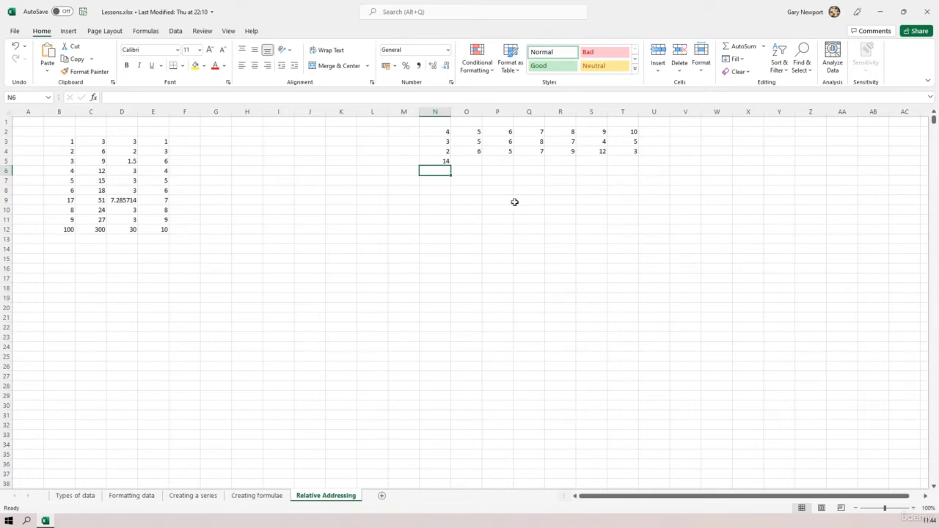
{"action": "left_click", "coordinate": [443, 161]}
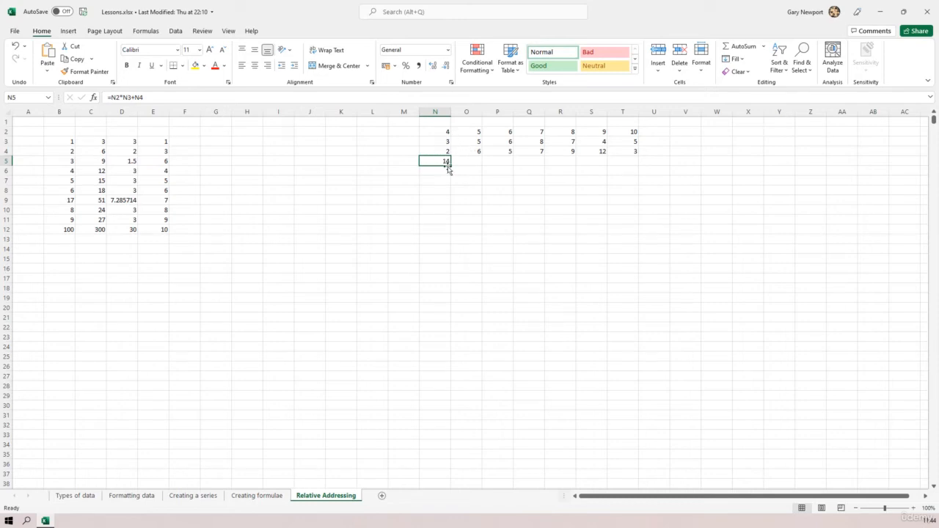
{"action": "left_click_drag", "start_coordinate": [450, 165], "coordinate": [648, 167]}
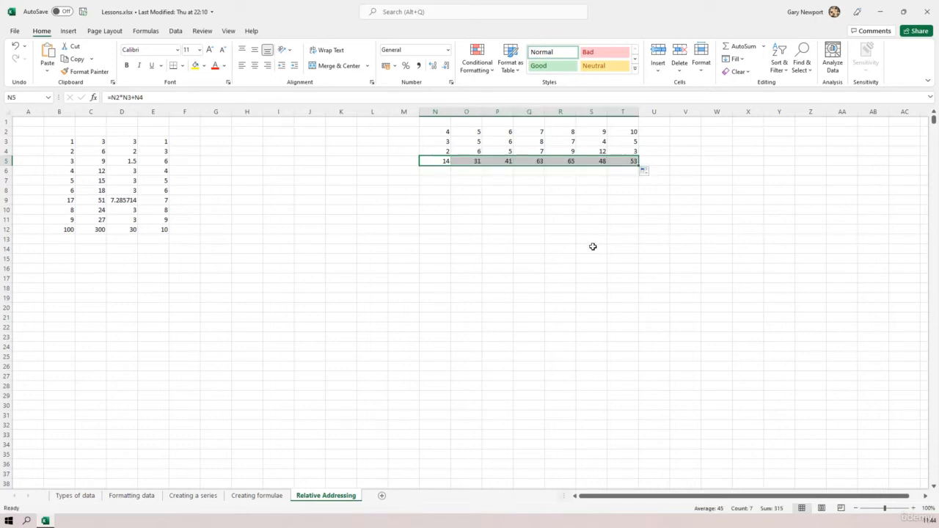
{"action": "left_click", "coordinate": [601, 229]}
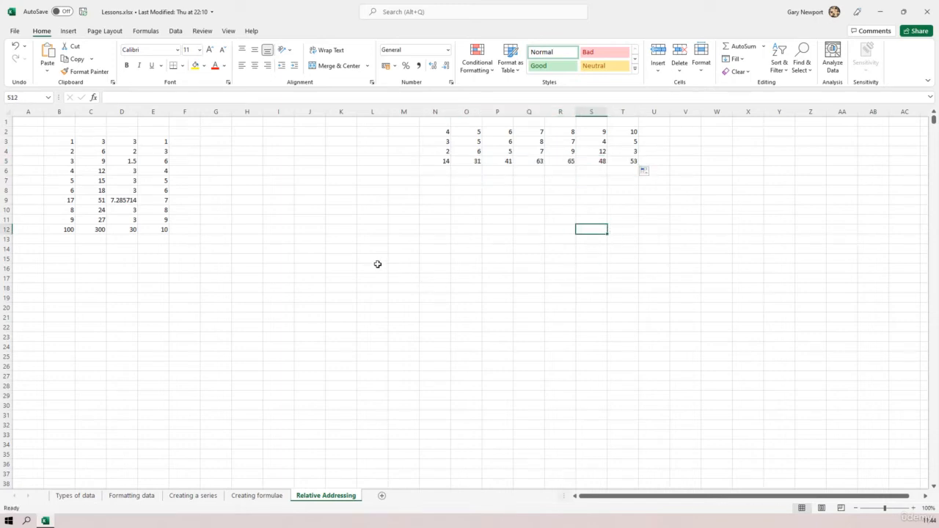
- Inspect the formulas in N5 through R5 to see how the column references shift across the row
{"action": "key", "text": "Up"}
{"action": "key", "text": "Up"}
{"action": "key", "text": "Left"}
{"action": "left_click", "coordinate": [439, 160]}
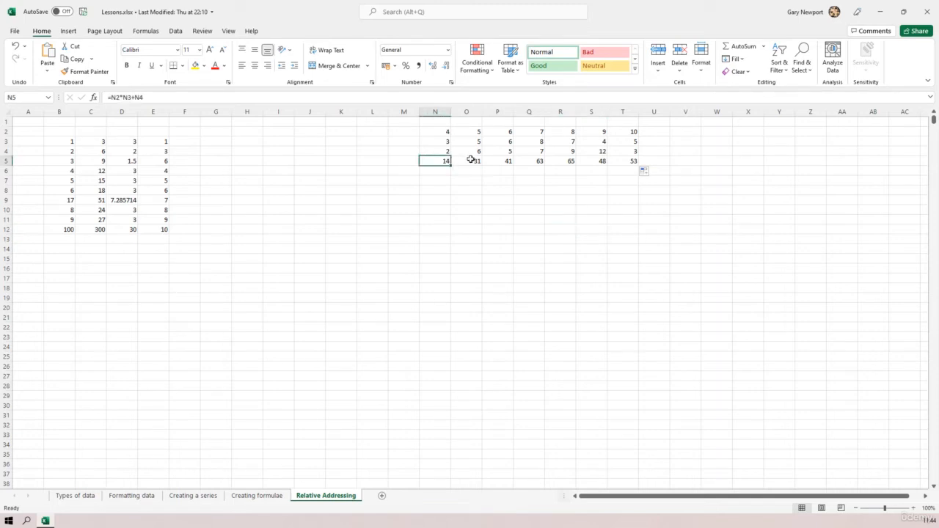
{"action": "left_click", "coordinate": [475, 160]}
{"action": "left_click", "coordinate": [506, 159]}
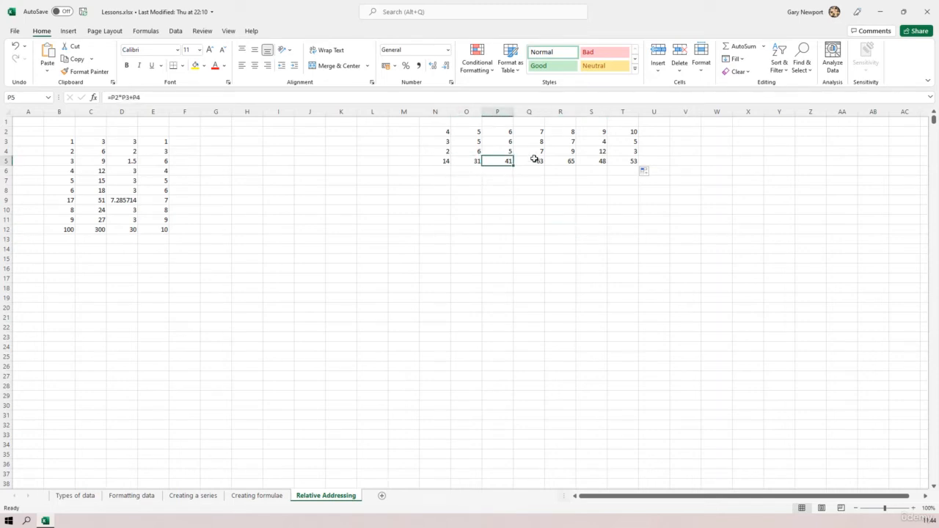
{"action": "left_click", "coordinate": [535, 160]}
{"action": "left_click", "coordinate": [565, 160]}
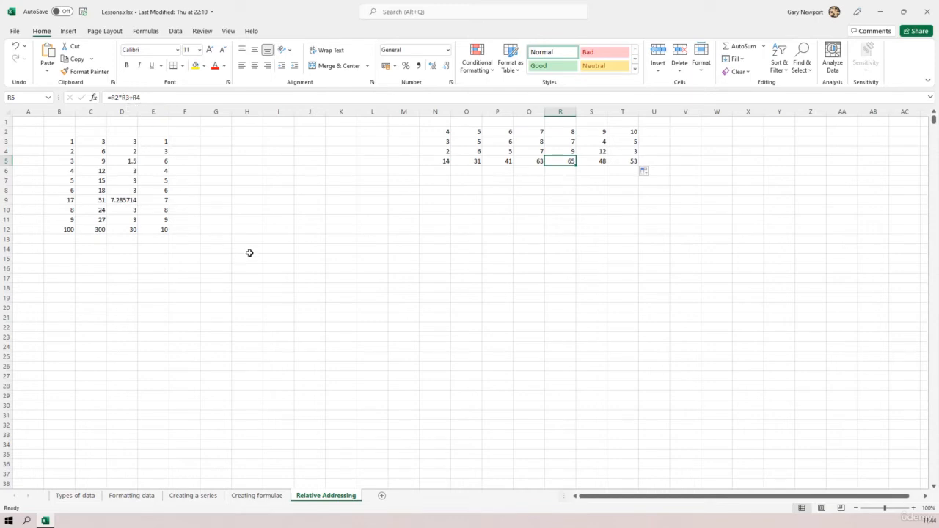
- Enter the formula =N2+N3*N4 in N7 and fill it across to T7
{"action": "left_click", "coordinate": [444, 179]}
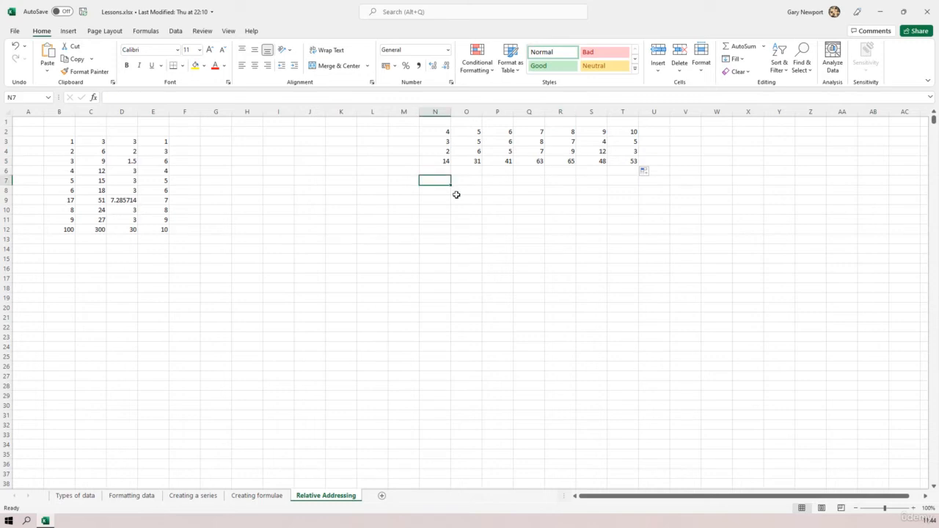
{"action": "type", "text": "="}
{"action": "key", "text": "Up"}
{"action": "key", "text": "Up"}
{"action": "key", "text": "Up"}
{"action": "key", "text": "Up"}
{"action": "key", "text": "Up"}
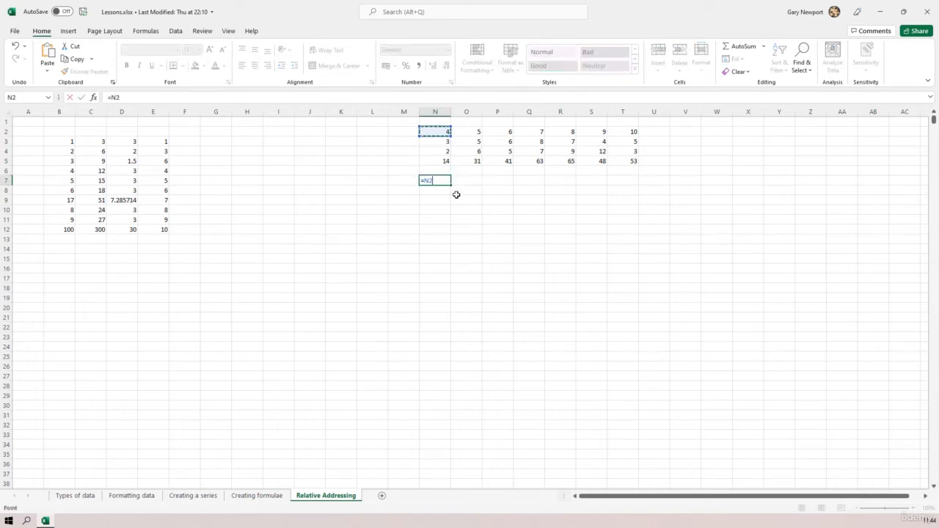
{"action": "type", "text": "+"}
{"action": "left_click", "coordinate": [436, 142]}
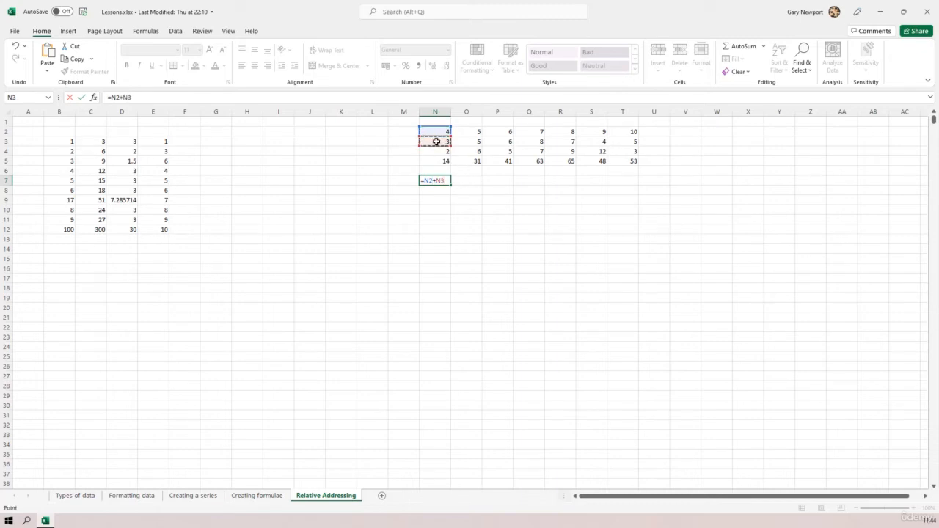
{"action": "type", "text": "*"}
{"action": "left_click", "coordinate": [433, 151]}
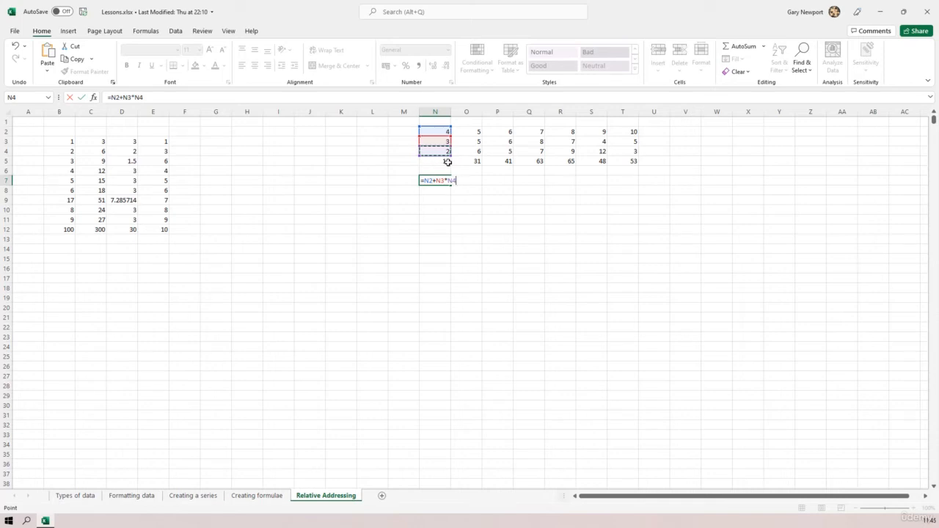
{"action": "key", "text": "Return"}
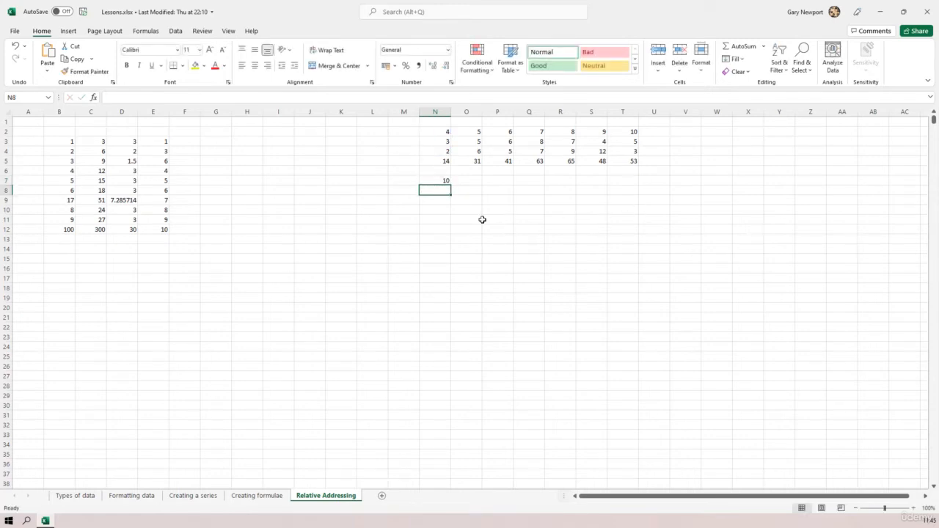
{"action": "left_click", "coordinate": [442, 180]}
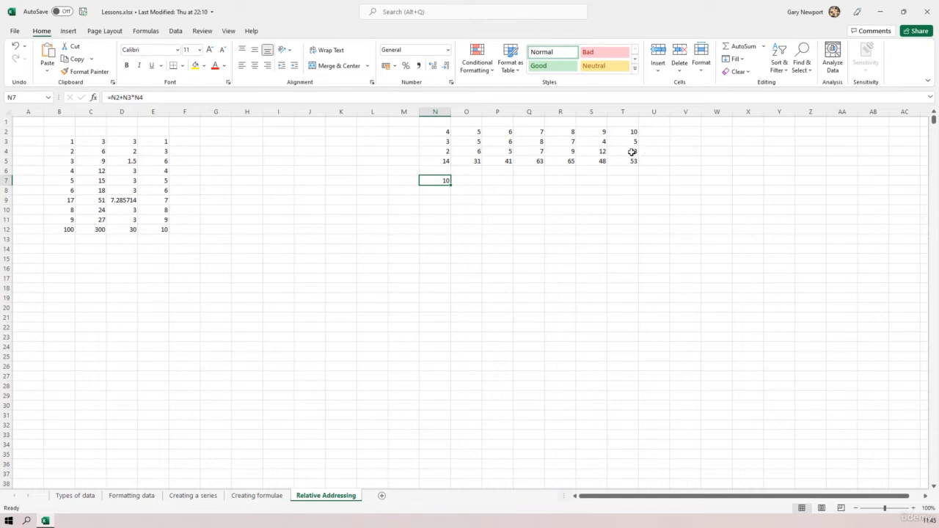
{"action": "left_click_drag", "start_coordinate": [451, 184], "coordinate": [648, 186]}
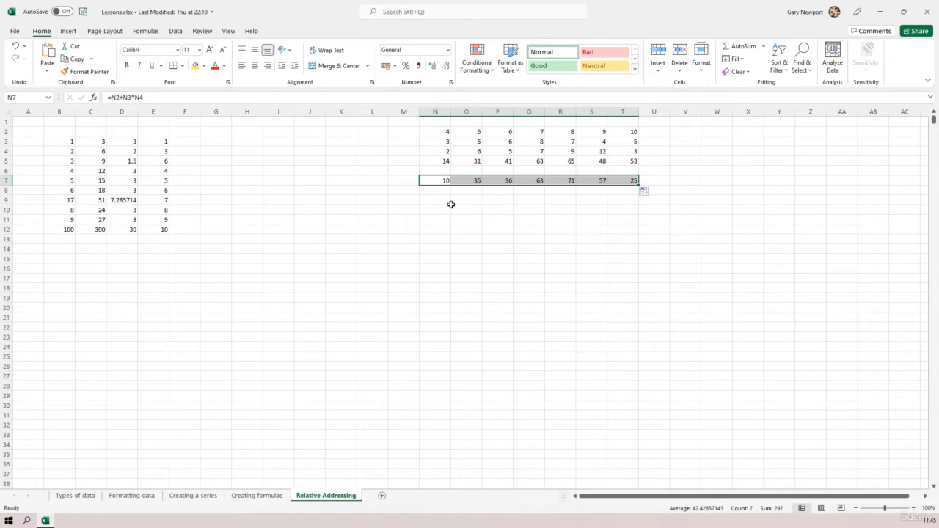
- Enter the letters B, I, D, M, A and S down cells N11 to N16
{"action": "left_click", "coordinate": [431, 179]}
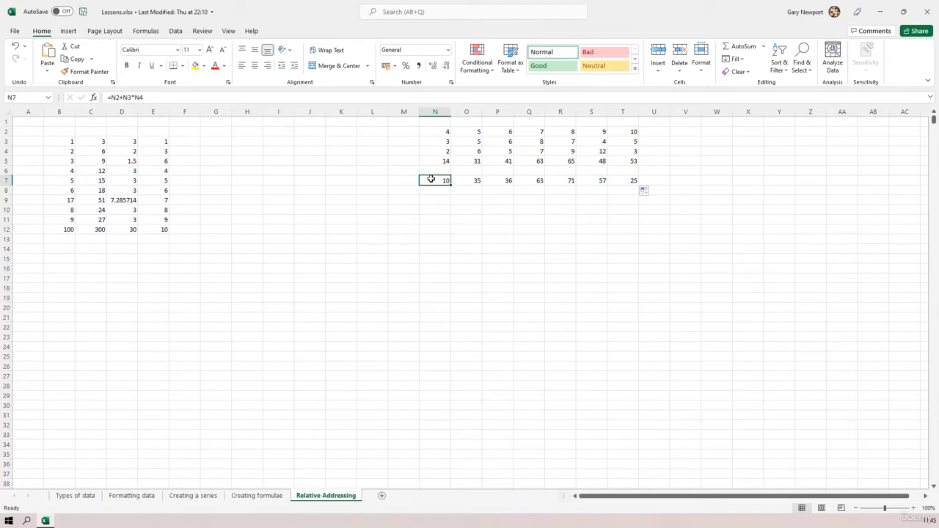
{"action": "left_click", "coordinate": [444, 219]}
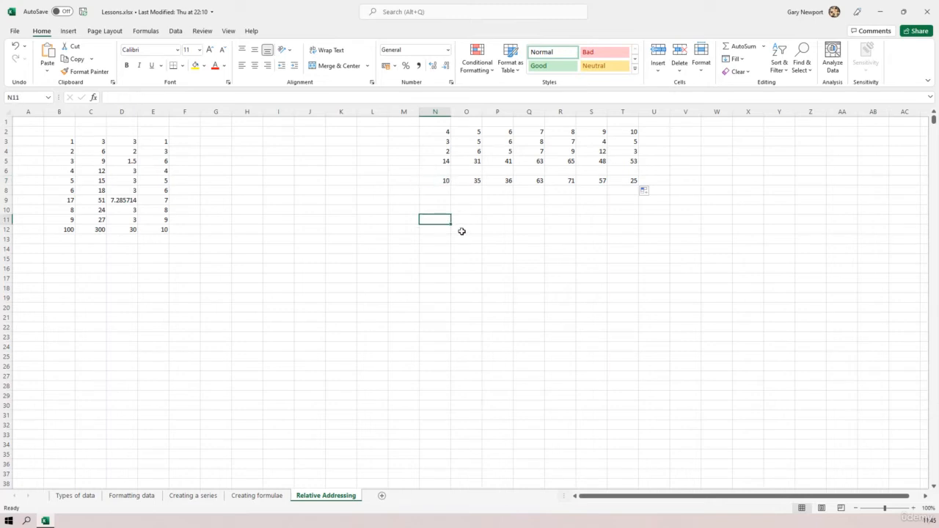
{"action": "type", "text": "B"}
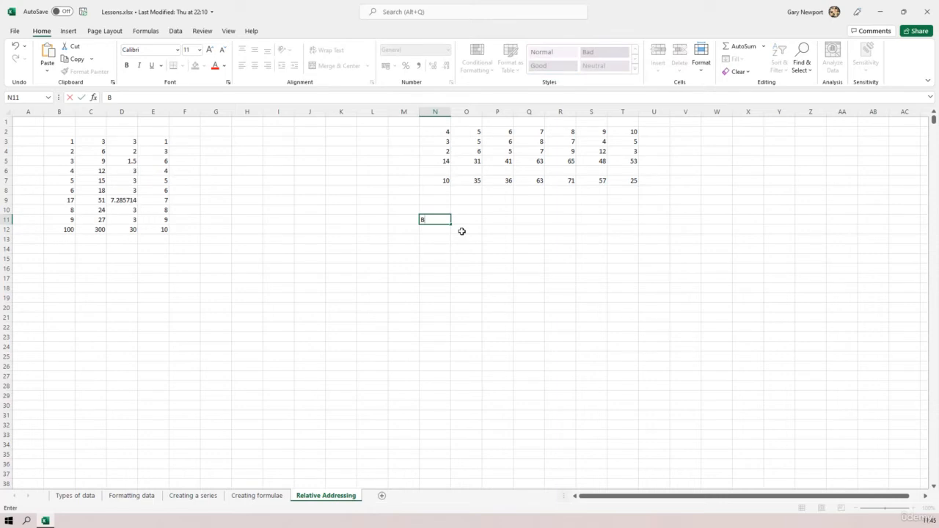
{"action": "key", "text": "Return"}
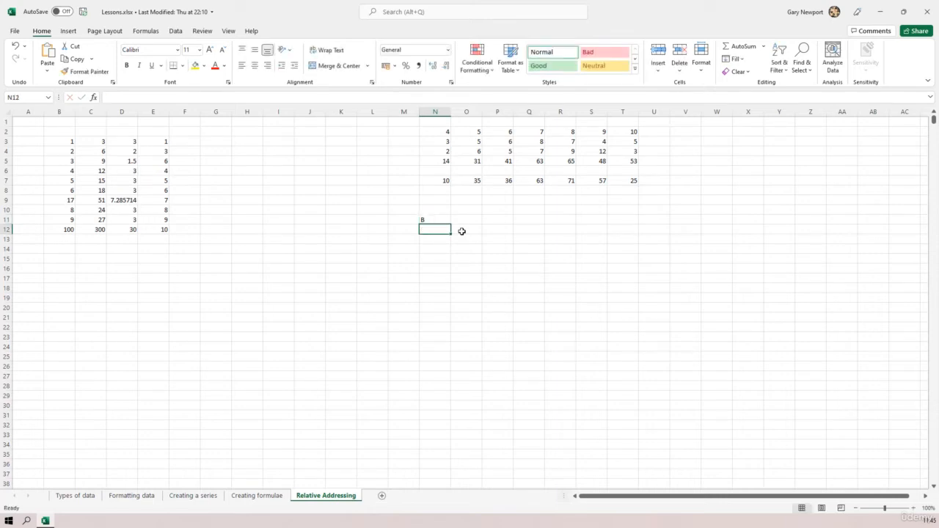
{"action": "type", "text": "I"}
{"action": "key", "text": "Return"}
{"action": "type", "text": "D"}
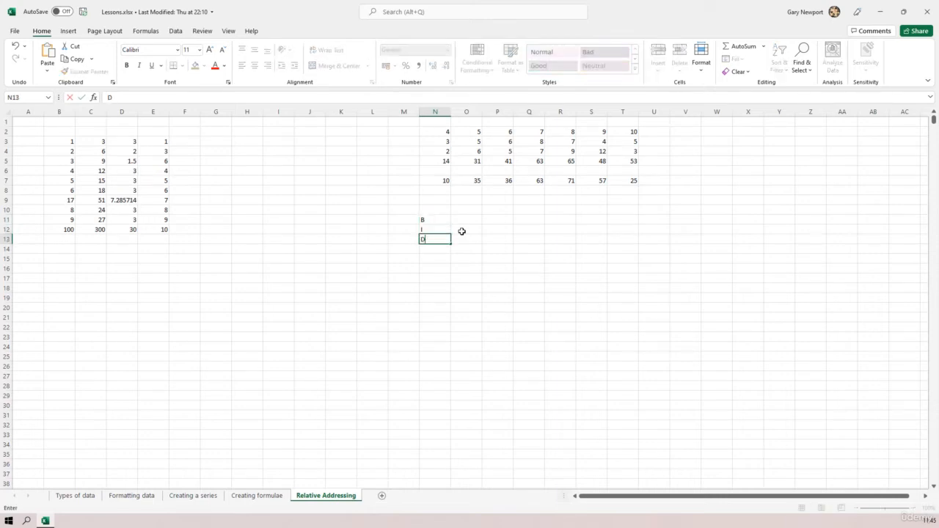
{"action": "key", "text": "Return"}
{"action": "type", "text": "M"}
{"action": "key", "text": "Return"}
{"action": "type", "text": "A"}
{"action": "key", "text": "Return"}
{"action": "type", "text": "S"}
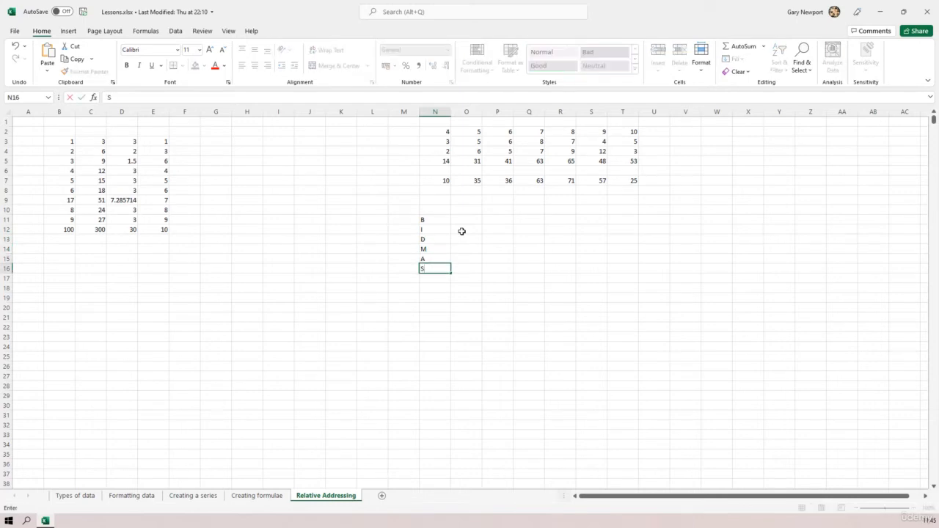
{"action": "key", "text": "Tab"}
- Enter Brackets, Indices and Division in O11 to O13, beside the letters B, I and D
{"action": "key", "text": "Up"}
{"action": "key", "text": "Up"}
{"action": "key", "text": "Up"}
{"action": "key", "text": "Up"}
{"action": "key", "text": "Up"}
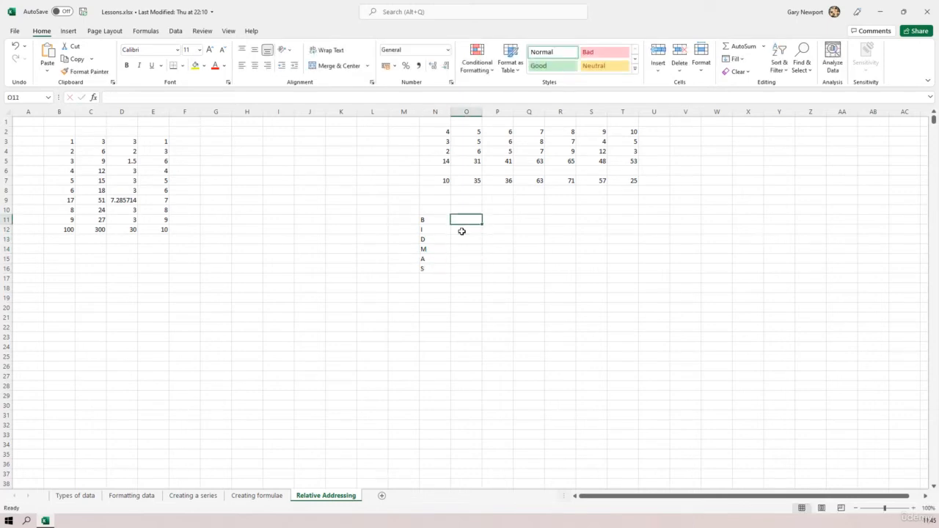
{"action": "type", "text": "Brackets"}
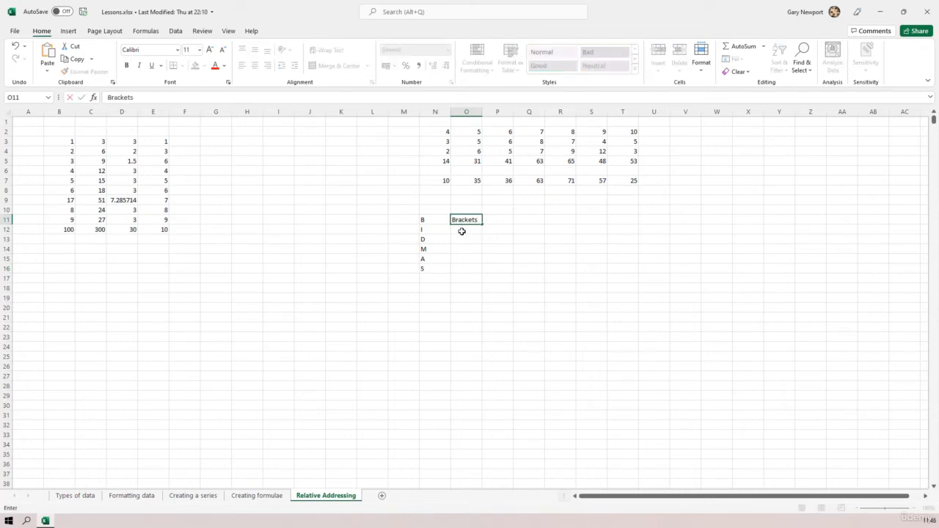
{"action": "key", "text": "Return"}
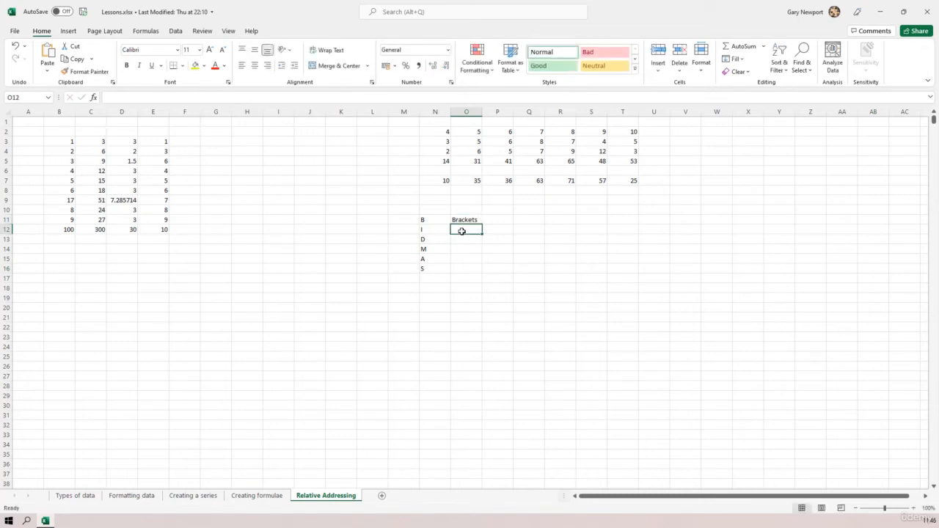
{"action": "type", "text": "Indices"}
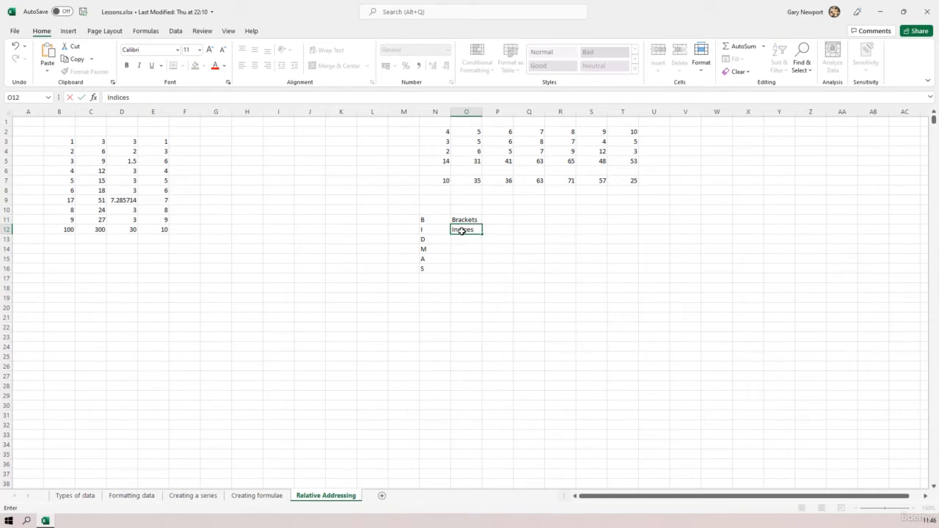
{"action": "key", "text": "Return"}
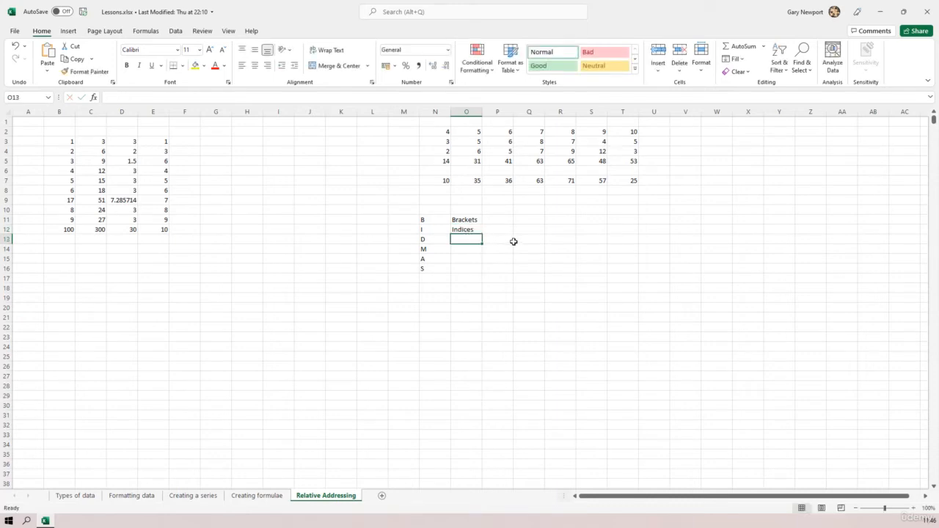
{"action": "type", "text": "Division"}
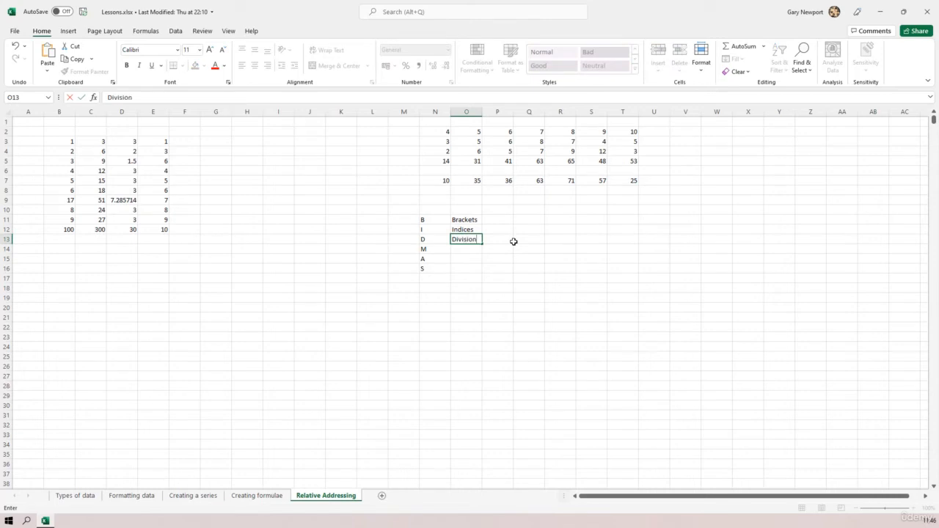
{"action": "key", "text": "Return"}
- Enter Multiplication, Addition and Subtraction in O14 to O16, beside the letters M, A and S
{"action": "type", "text": "Mu"}
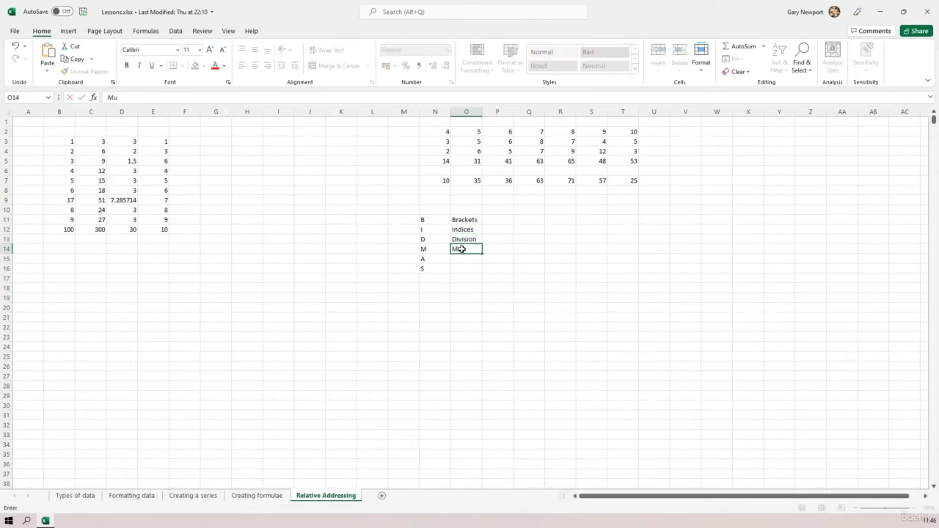
{"action": "type", "text": "ltiplication"}
{"action": "key", "text": "Return"}
{"action": "type", "text": "Addition"}
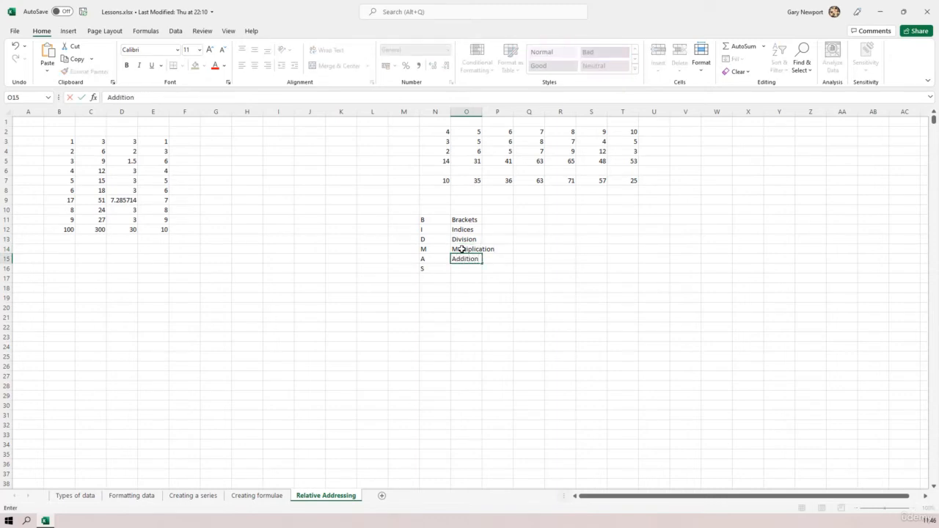
{"action": "key", "text": "Return"}
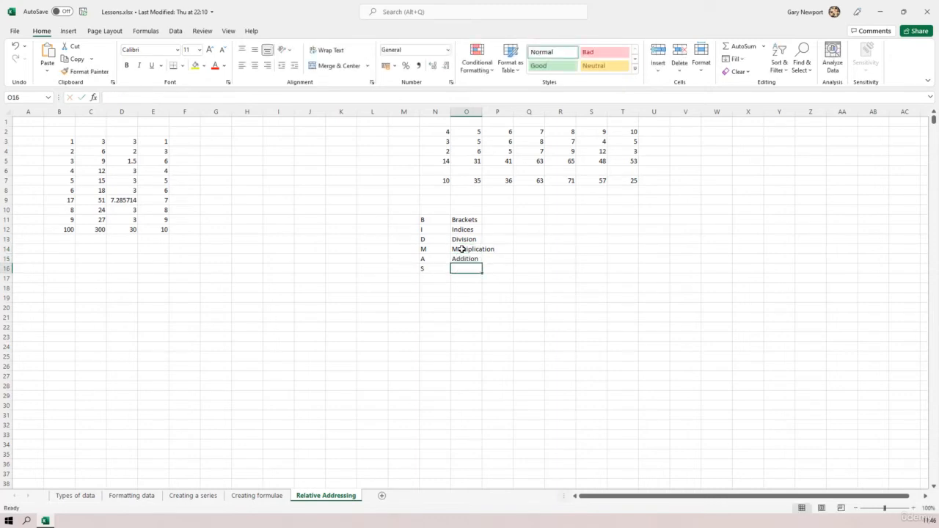
{"action": "type", "text": "Subtract"}
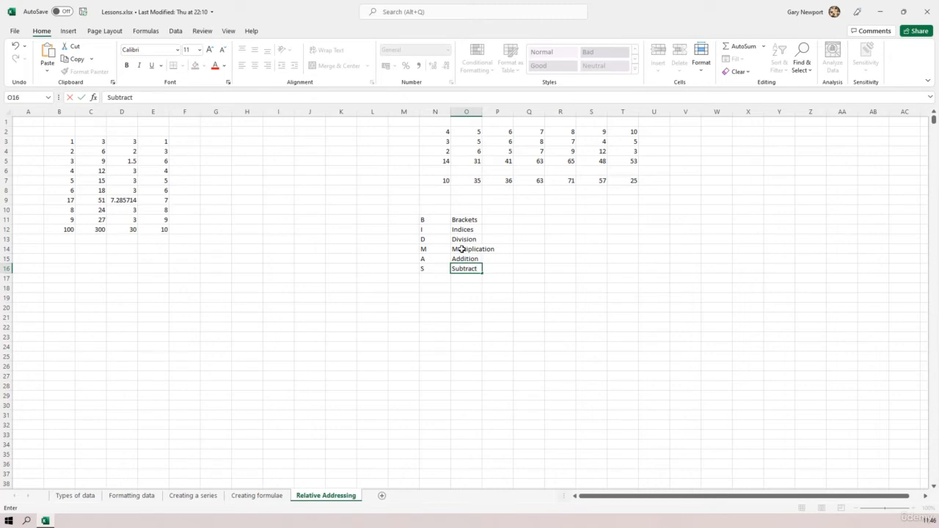
{"action": "type", "text": "ion"}
{"action": "key", "text": "Return"}
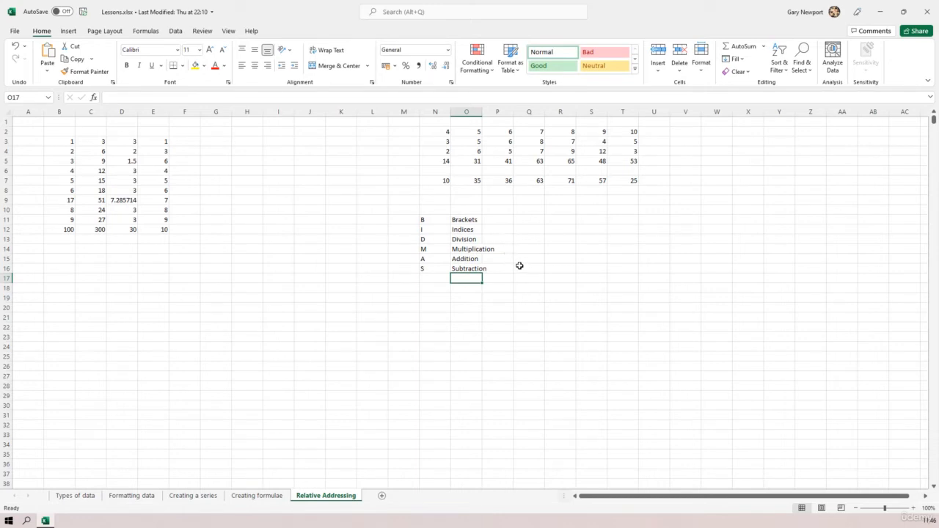
- Compare the formula in N7 with the BIDMAS list, examining the division-multiplication pair, the addition-subtraction pair and the brackets entry
{"action": "left_click_drag", "start_coordinate": [430, 240], "coordinate": [456, 250]}
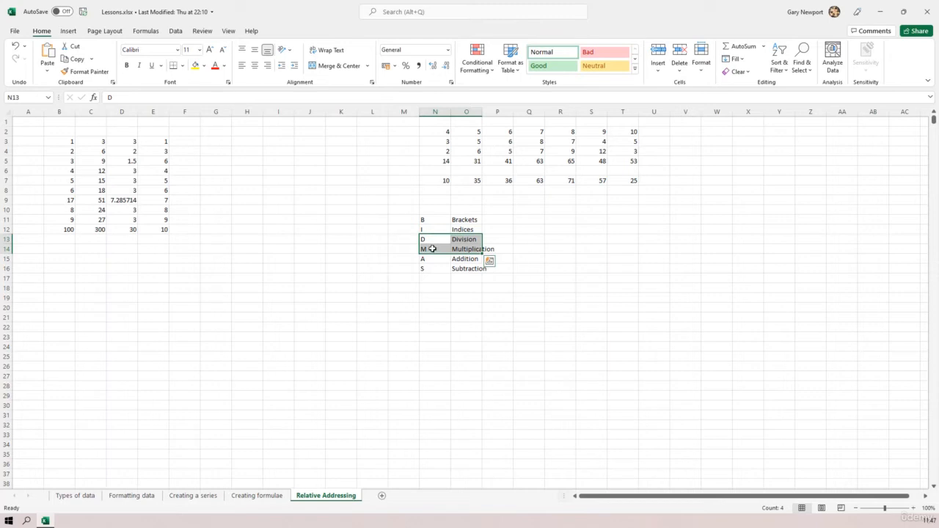
{"action": "left_click", "coordinate": [522, 247]}
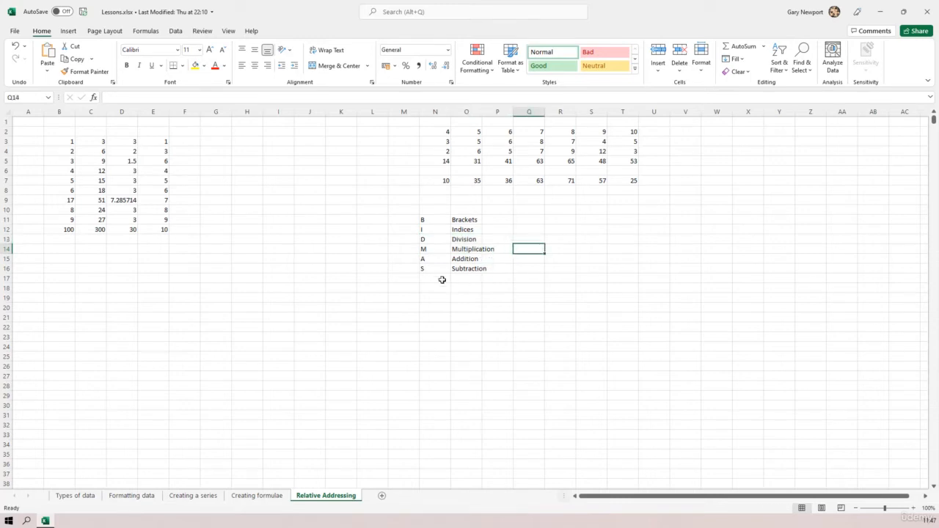
{"action": "left_click_drag", "start_coordinate": [437, 259], "coordinate": [478, 268]}
{"action": "left_click", "coordinate": [461, 309]}
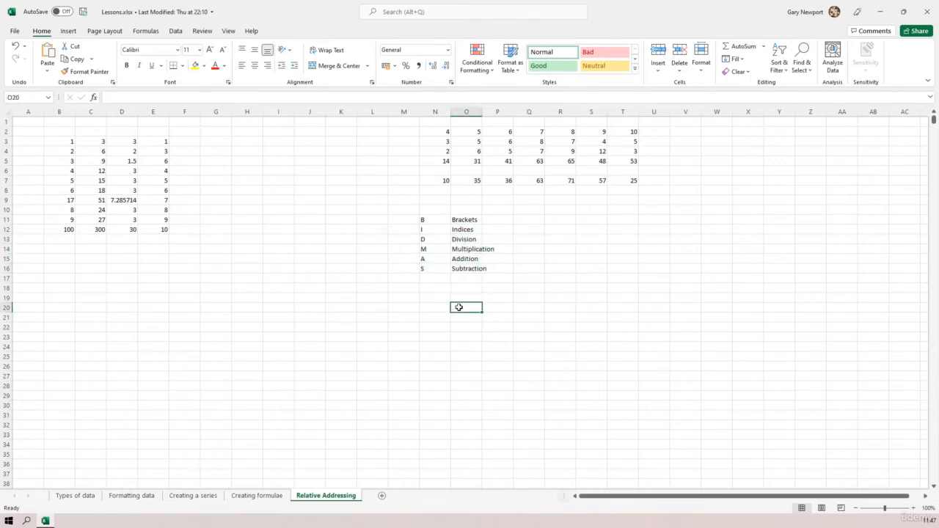
{"action": "left_click", "coordinate": [440, 174]}
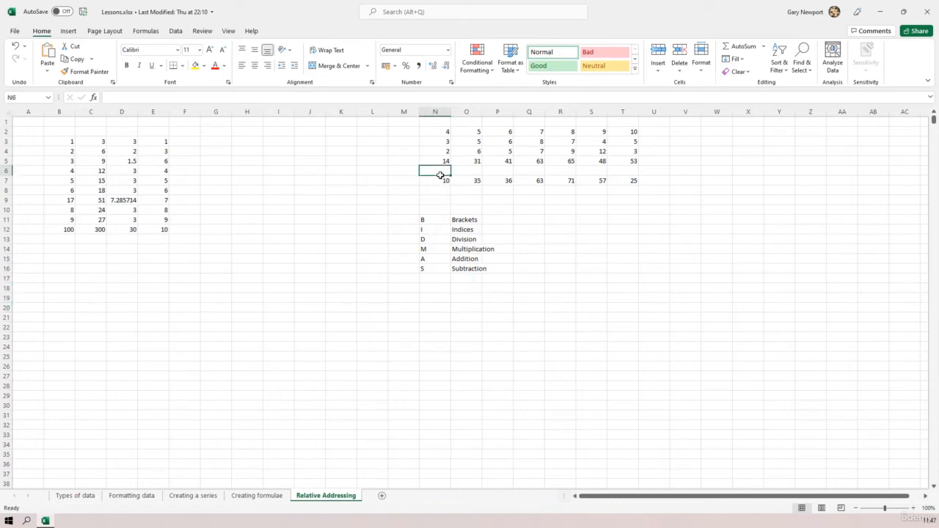
{"action": "left_click_drag", "start_coordinate": [432, 259], "coordinate": [432, 268]}
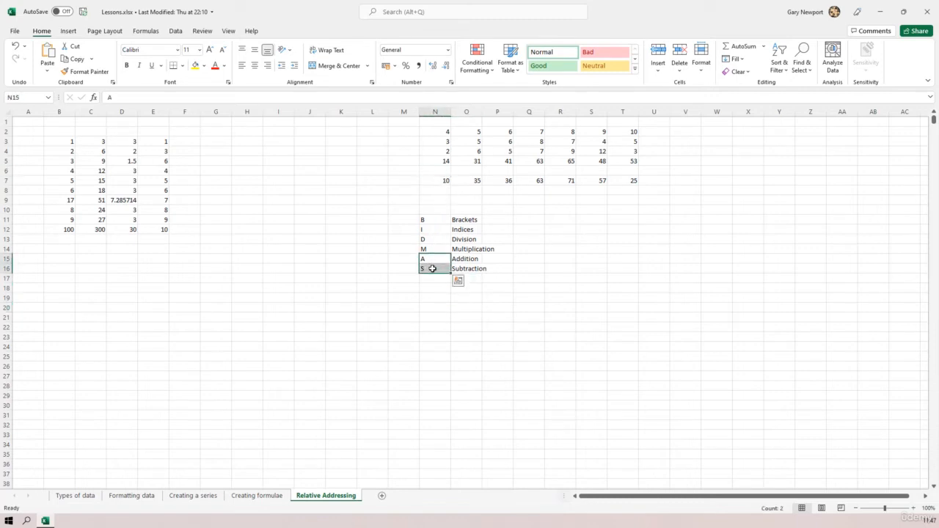
{"action": "left_click", "coordinate": [436, 250]}
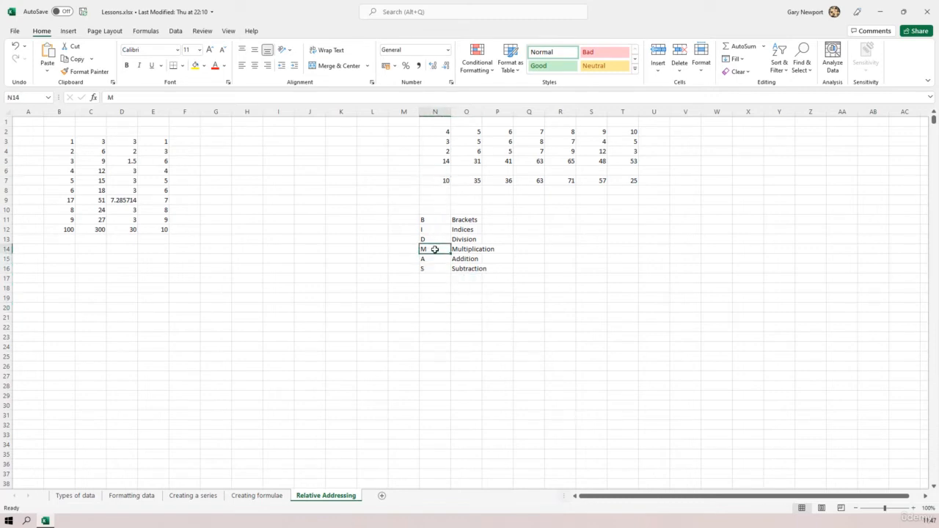
{"action": "left_click", "coordinate": [441, 180]}
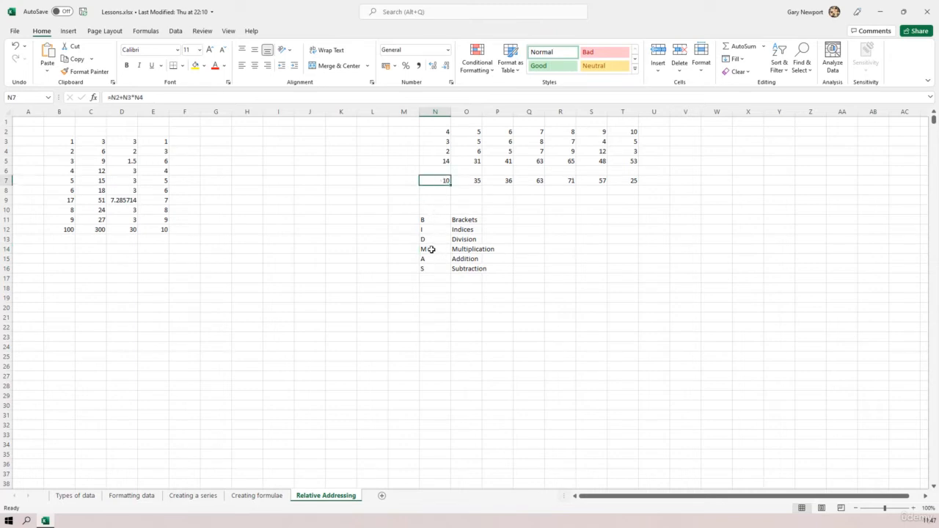
{"action": "left_click", "coordinate": [432, 249]}
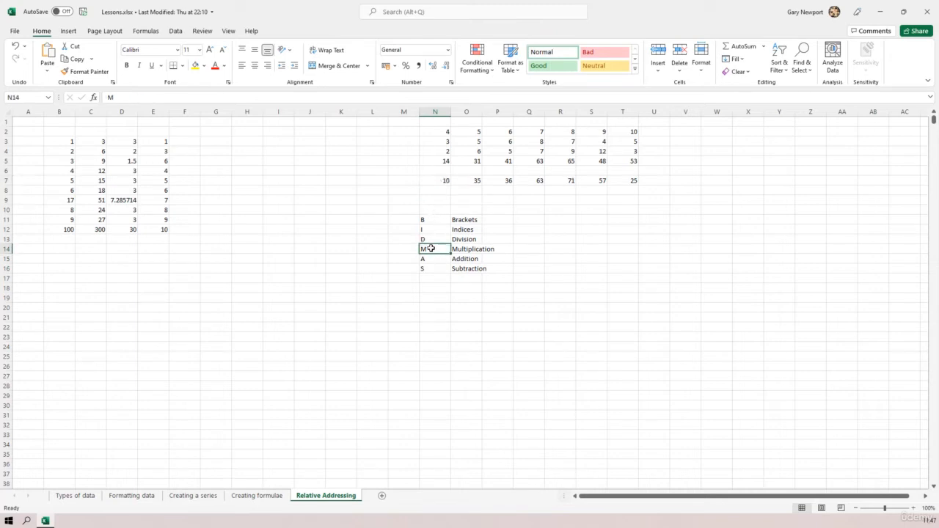
{"action": "left_click", "coordinate": [434, 181]}
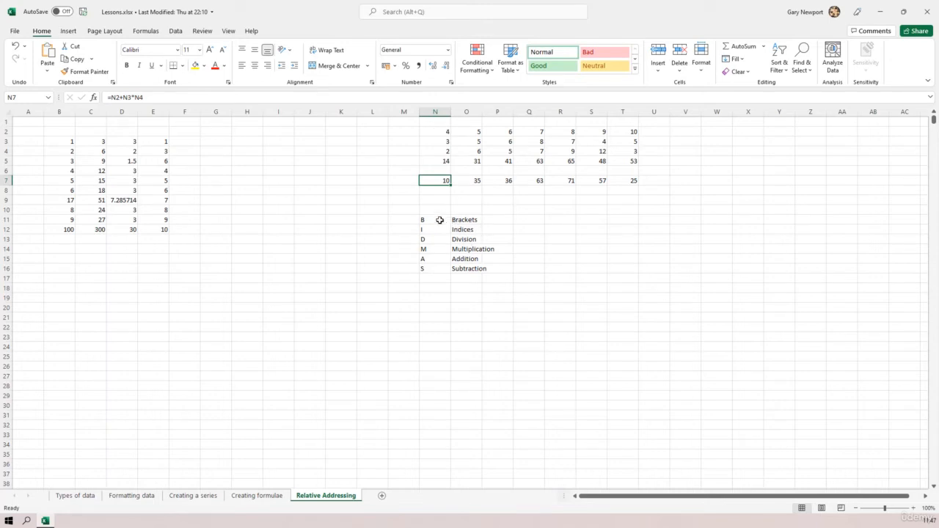
{"action": "left_click_drag", "start_coordinate": [440, 220], "coordinate": [457, 270]}
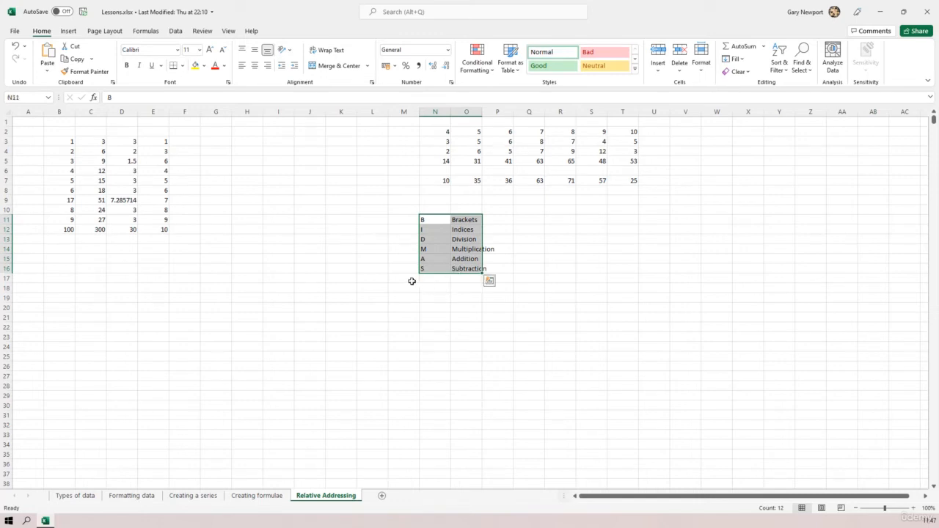
{"action": "left_click", "coordinate": [435, 180]}
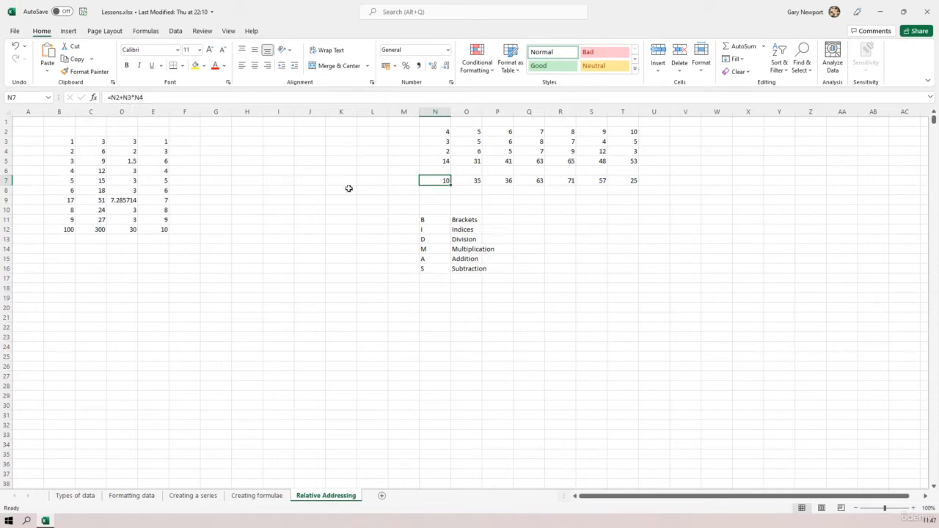
{"action": "left_click", "coordinate": [467, 220]}
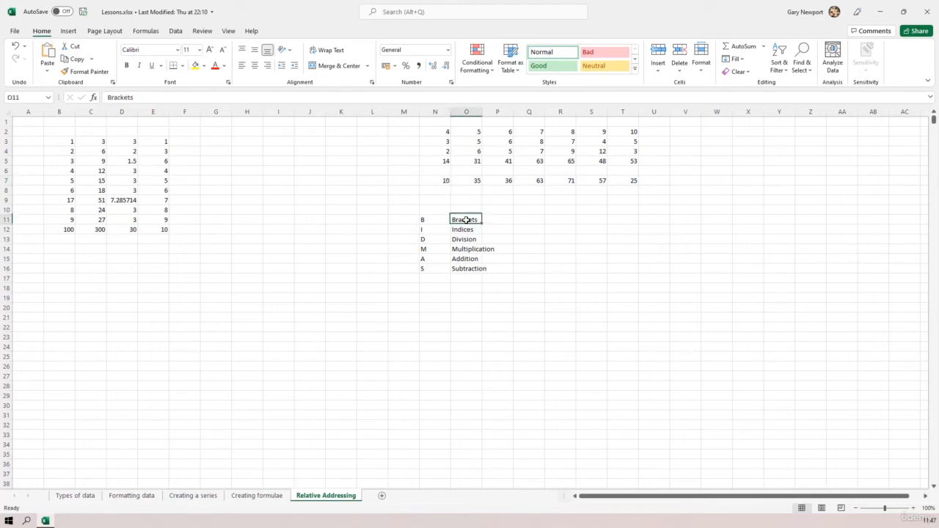
{"action": "left_click", "coordinate": [434, 179]}
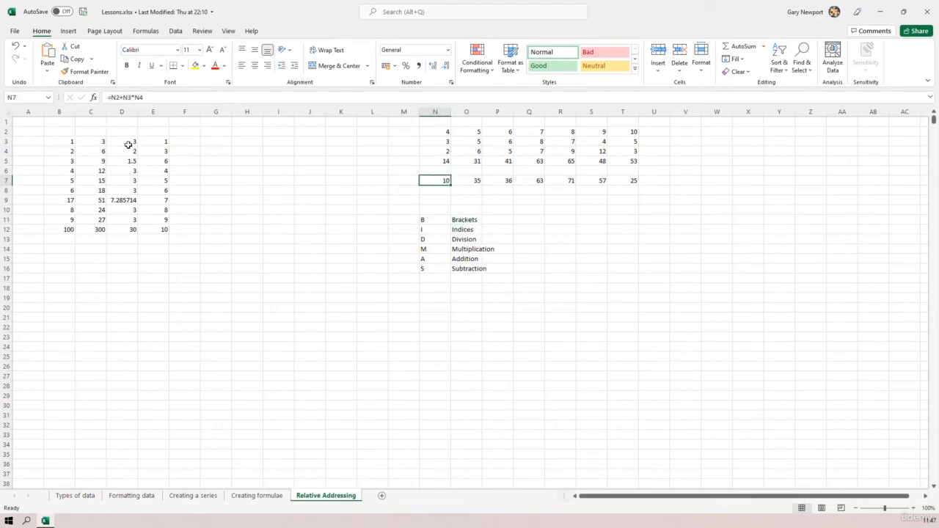
{"action": "left_click", "coordinate": [435, 248]}
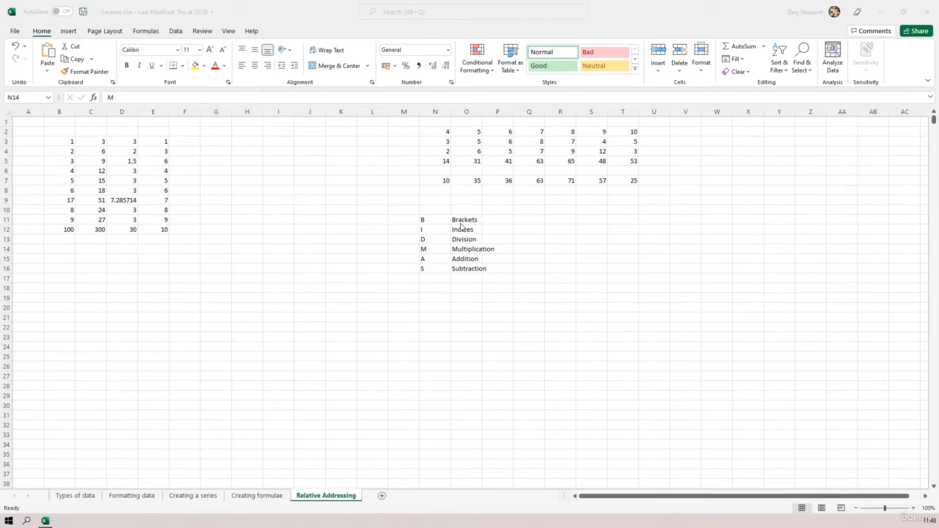
- Add brackets around the addition in N7 so the formula reads =(N2+N3)*N4, and reselect the cell
{"action": "left_click", "coordinate": [440, 178]}
{"action": "left_click", "coordinate": [440, 180]}
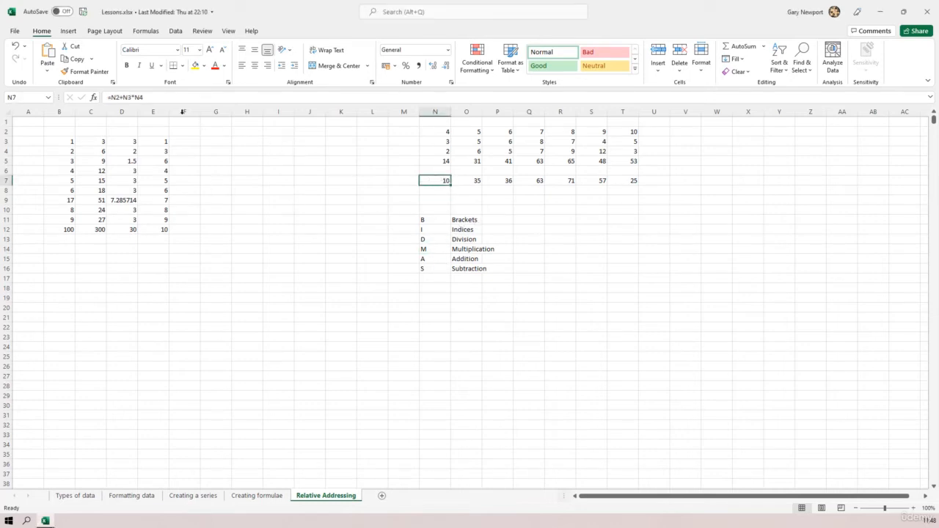
{"action": "left_click", "coordinate": [116, 97]}
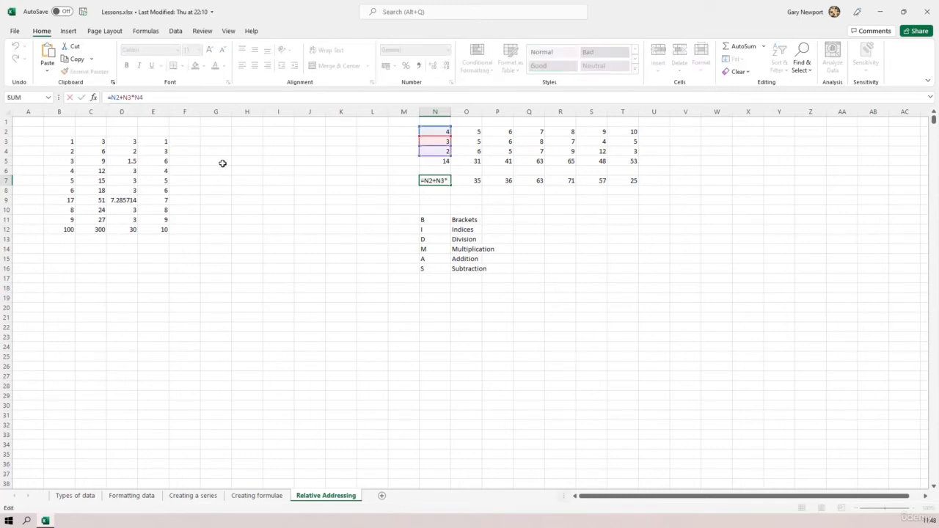
{"action": "type", "text": "("}
{"action": "left_click", "coordinate": [147, 96]}
{"action": "left_click", "coordinate": [134, 97]}
{"action": "type", "text": ")"}
{"action": "key", "text": "Return"}
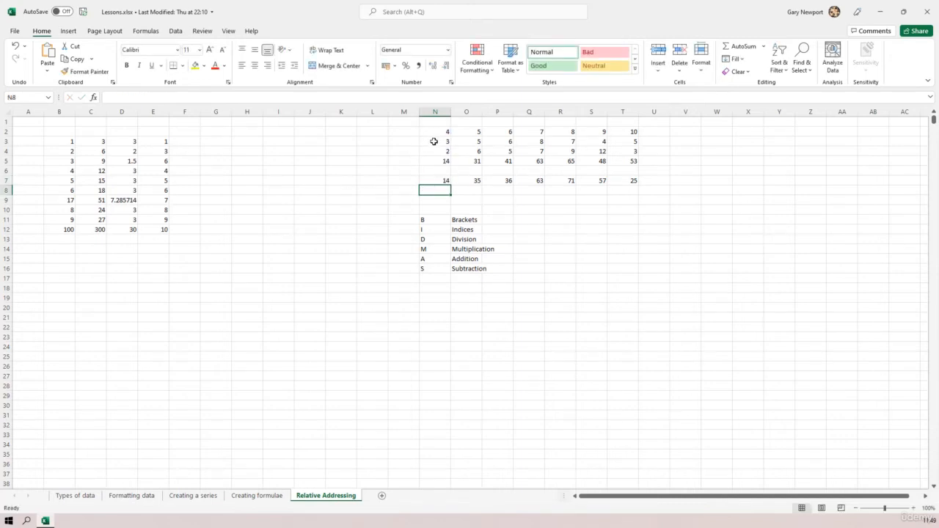
{"action": "left_click", "coordinate": [443, 180]}
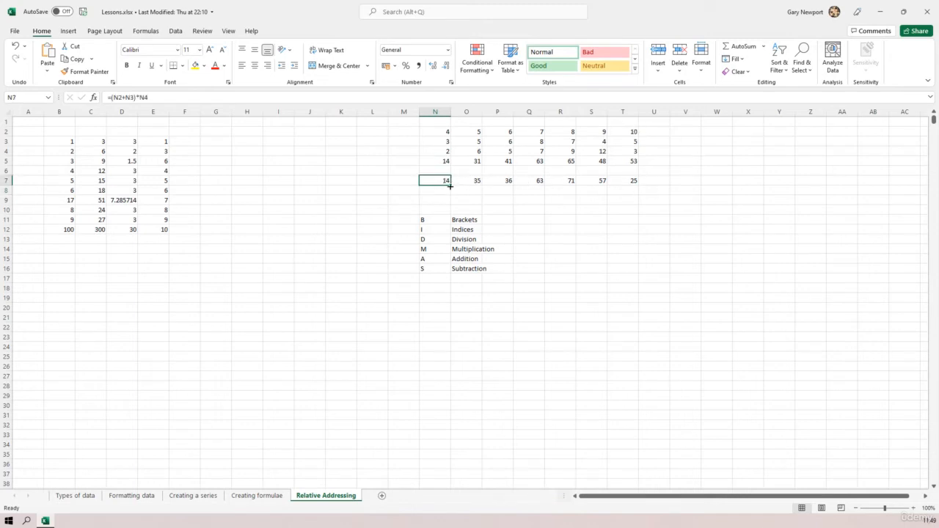
- Fill the bracketed formula in N7 across to T7 and review the Brackets and Indices entries in the list
{"action": "left_click", "coordinate": [629, 181]}
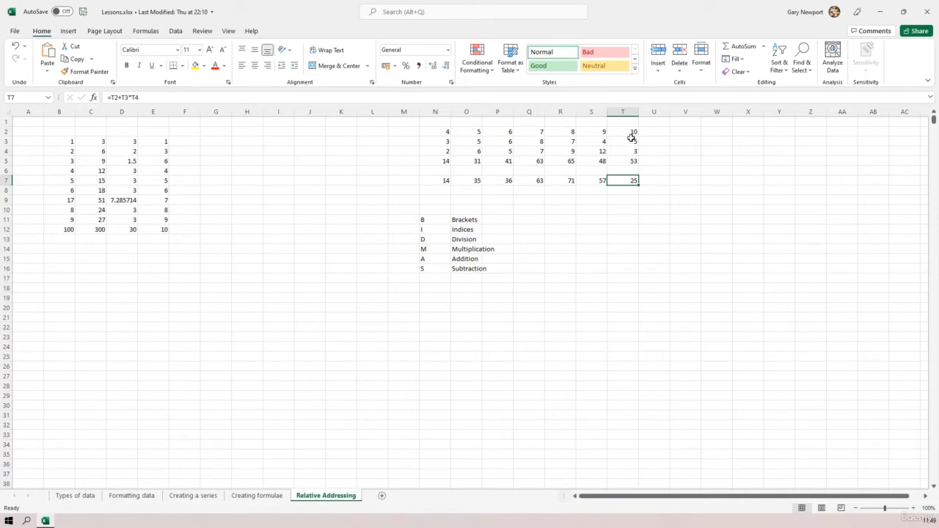
{"action": "left_click", "coordinate": [437, 181]}
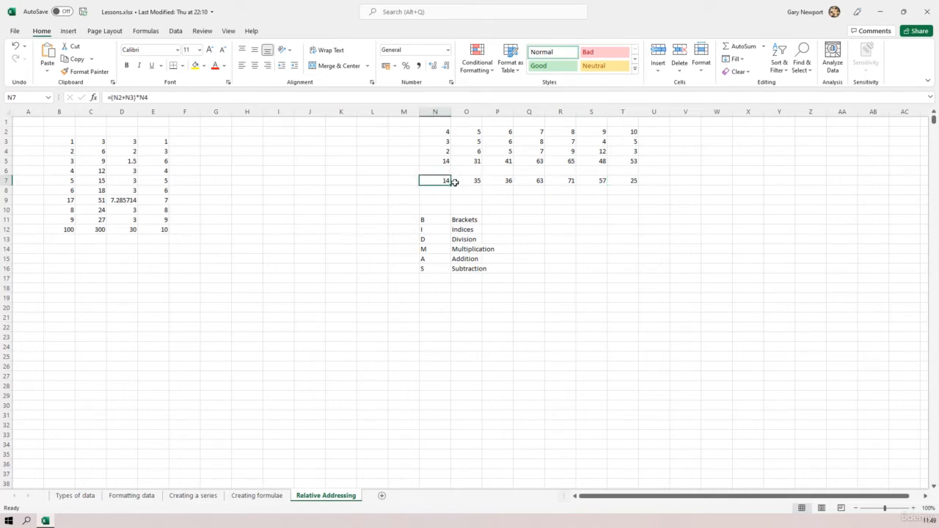
{"action": "left_click_drag", "start_coordinate": [452, 185], "coordinate": [636, 185]}
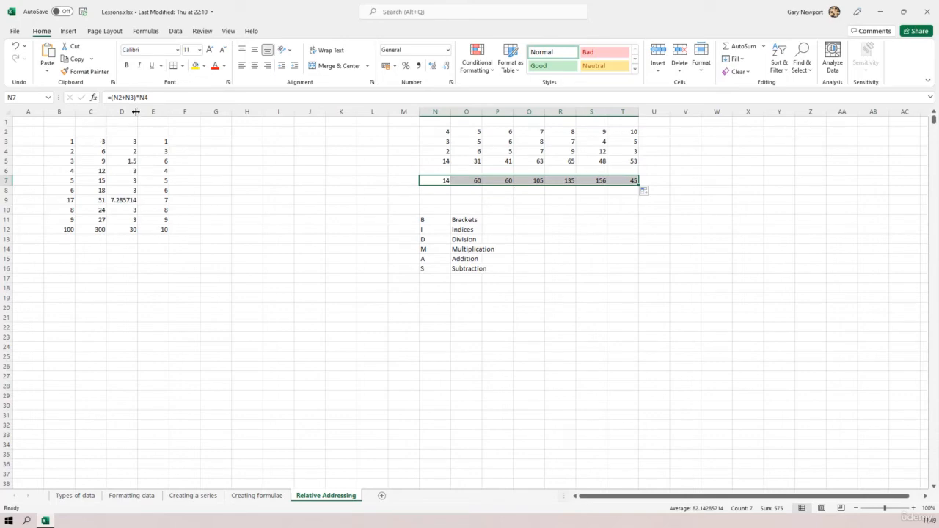
{"action": "left_click", "coordinate": [471, 219]}
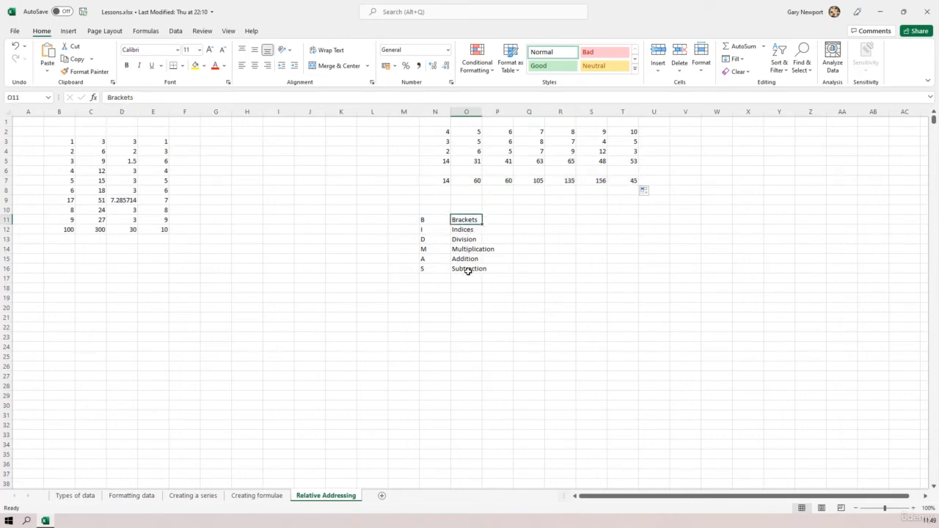
{"action": "left_click", "coordinate": [463, 230]}
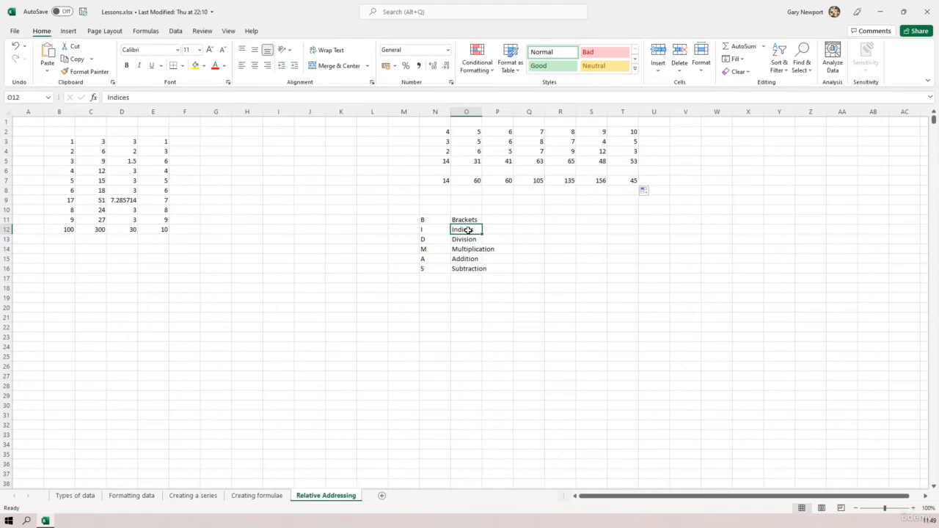
- Start a formula in N9 that adds N2 and N3 using cell references
{"action": "left_click", "coordinate": [435, 200]}
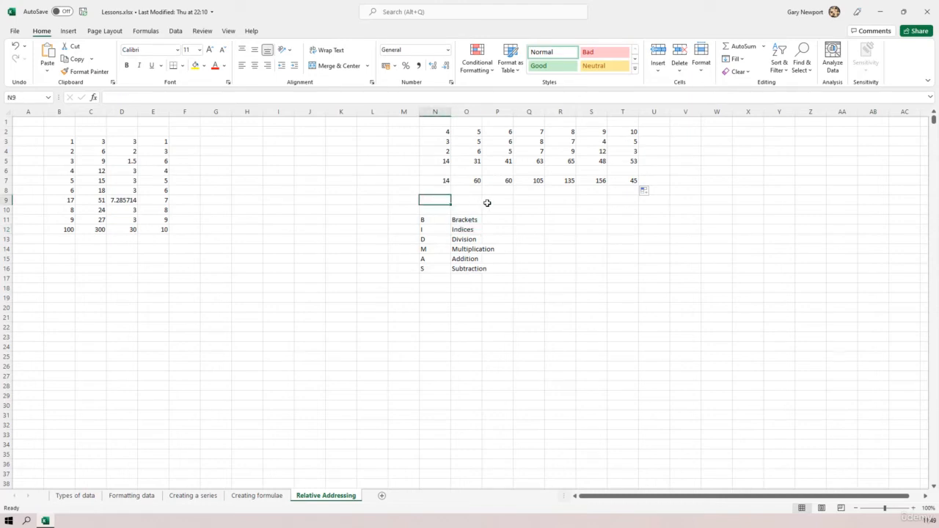
{"action": "type", "text": "="}
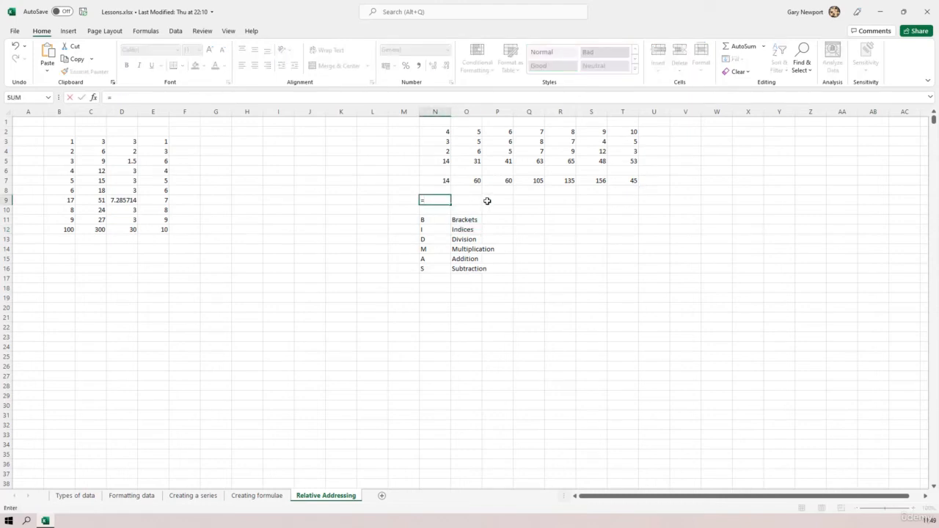
{"action": "key", "text": "Up"}
{"action": "key", "text": "Up"}
{"action": "key", "text": "Up"}
{"action": "key", "text": "Up"}
{"action": "key", "text": "Up"}
{"action": "key", "text": "Up"}
{"action": "key", "text": "Up"}
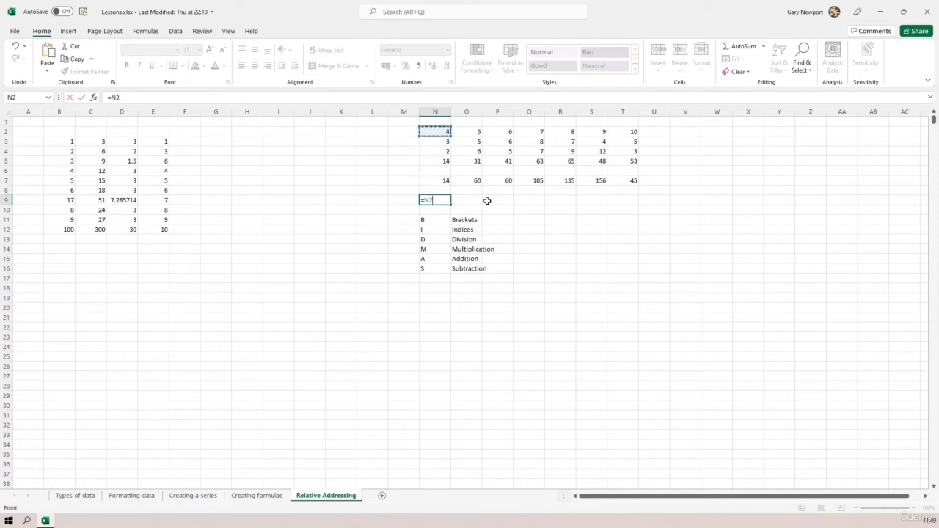
{"action": "type", "text": "+"}
{"action": "key", "text": "Up"}
{"action": "key", "text": "Up"}
{"action": "key", "text": "Up"}
{"action": "key", "text": "Up"}
{"action": "key", "text": "Up"}
{"action": "key", "text": "Up"}
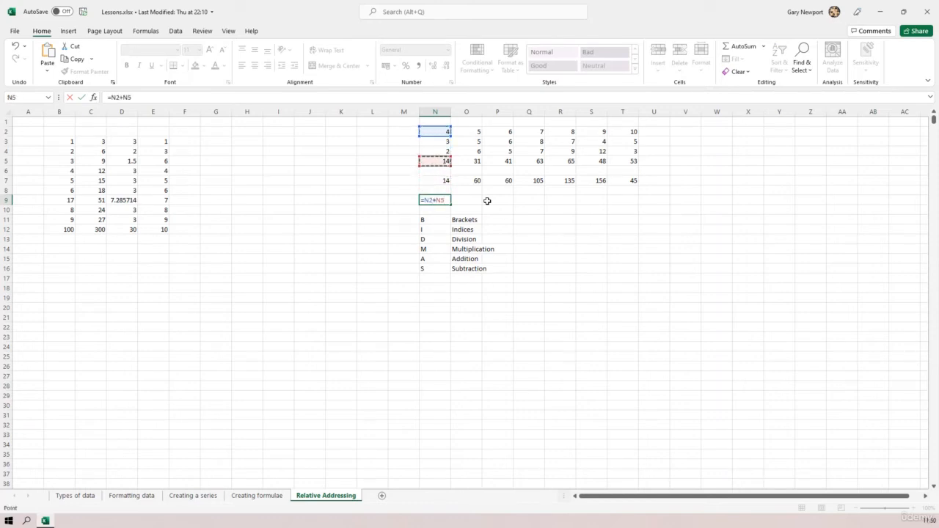
- Extend the unfinished N9 formula with a multiplication by N4 so it reads =N2+N3*N4
{"action": "type", "text": "*"}
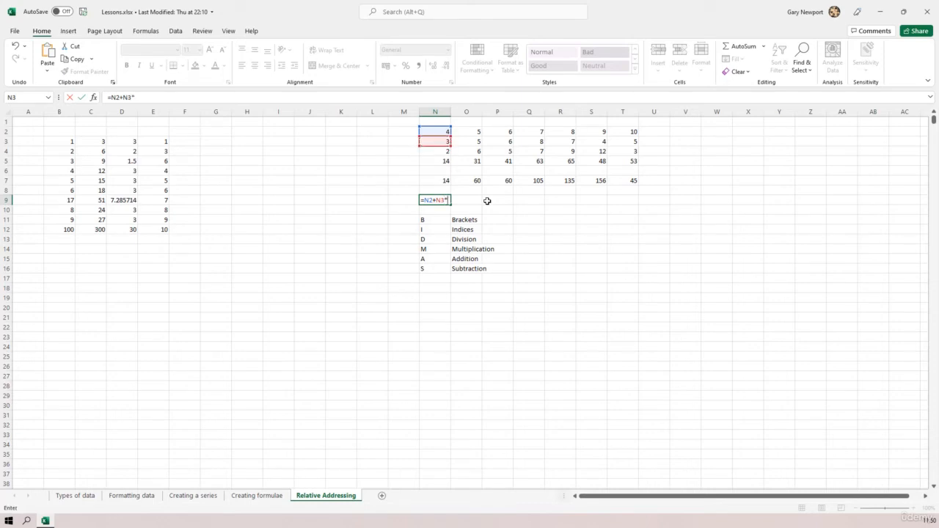
{"action": "key", "text": "Up"}
{"action": "key", "text": "Up"}
{"action": "key", "text": "Up"}
{"action": "key", "text": "Up"}
{"action": "key", "text": "Up"}
{"action": "key", "text": "Left"}
{"action": "key", "text": "Left"}
{"action": "key", "text": "Left"}
{"action": "key", "text": "Left"}
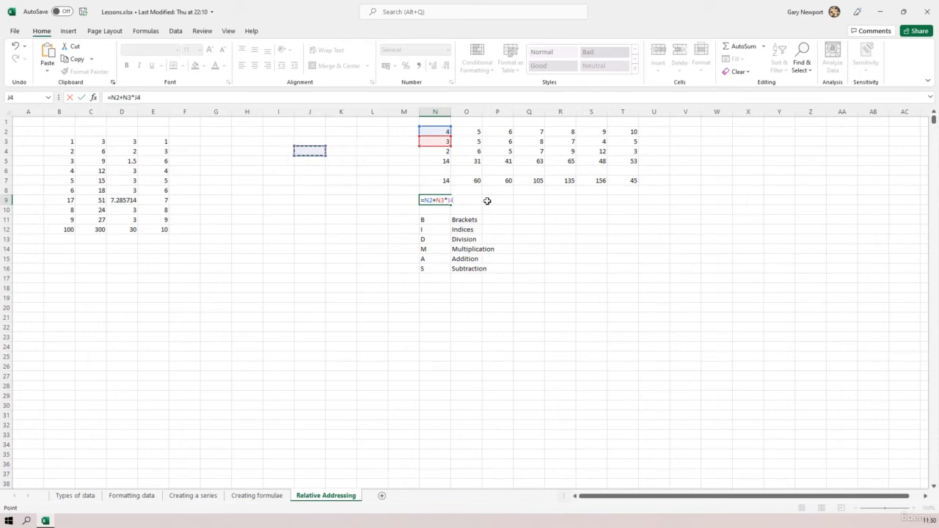
{"action": "key", "text": "Right"}
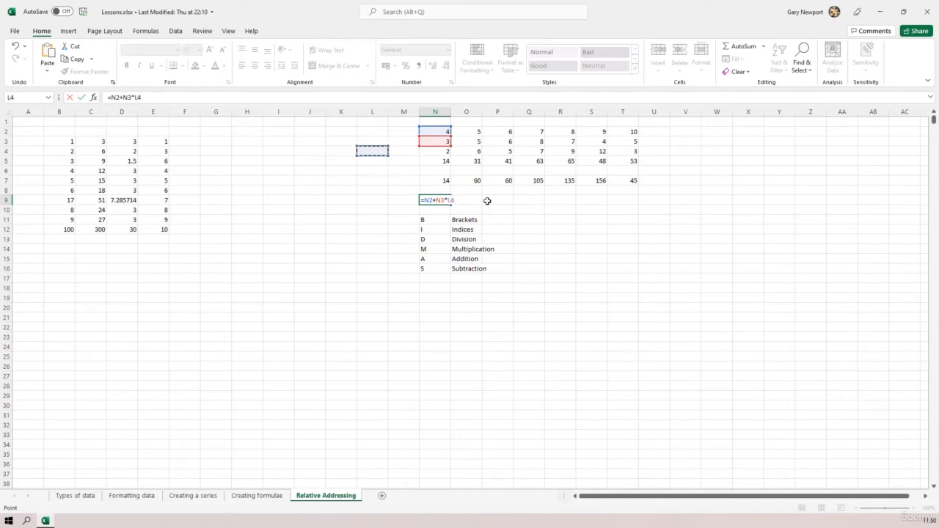
{"action": "key", "text": "Right"}
{"action": "key", "text": "Right"}
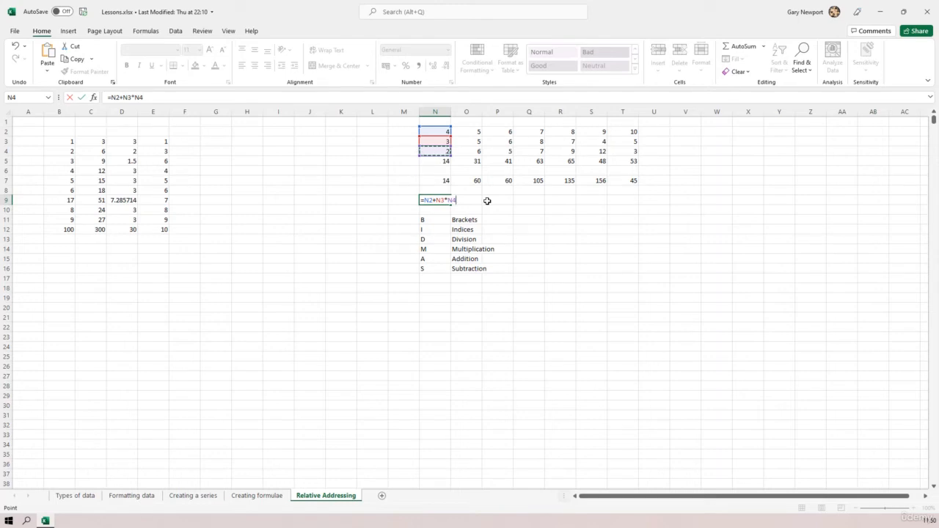
{"action": "key", "text": "Left"}
{"action": "key", "text": "Left"}
{"action": "key", "text": "Left"}
{"action": "key", "text": "Right"}
{"action": "key", "text": "Right"}
{"action": "key", "text": "Right"}
- Replace the addition with a subtraction in N9 and enter the formula as =N2-N3*N4
{"action": "left_click", "coordinate": [123, 97]}
{"action": "key", "text": "BackSpace"}
{"action": "type", "text": "-"}
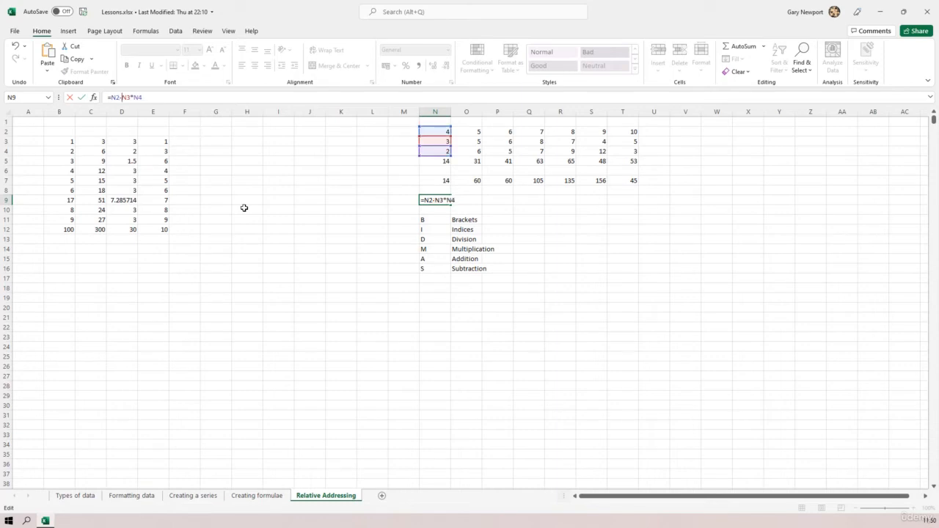
{"action": "key", "text": "Return"}
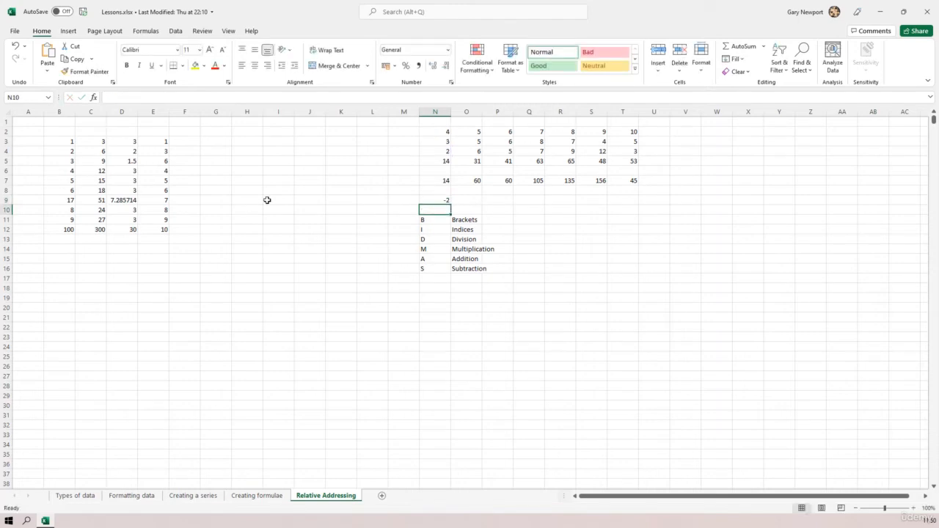
- Examine the order of operations in N9's formula, highlighting N3*N4 and the whole expression, and compare it with the BIDMAS list
{"action": "left_click", "coordinate": [442, 200]}
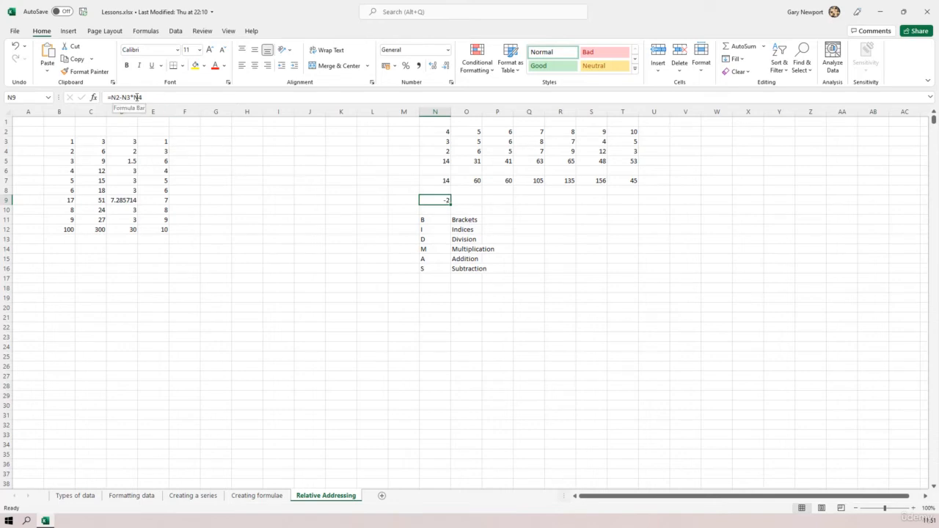
{"action": "left_click_drag", "start_coordinate": [143, 98], "coordinate": [123, 97]}
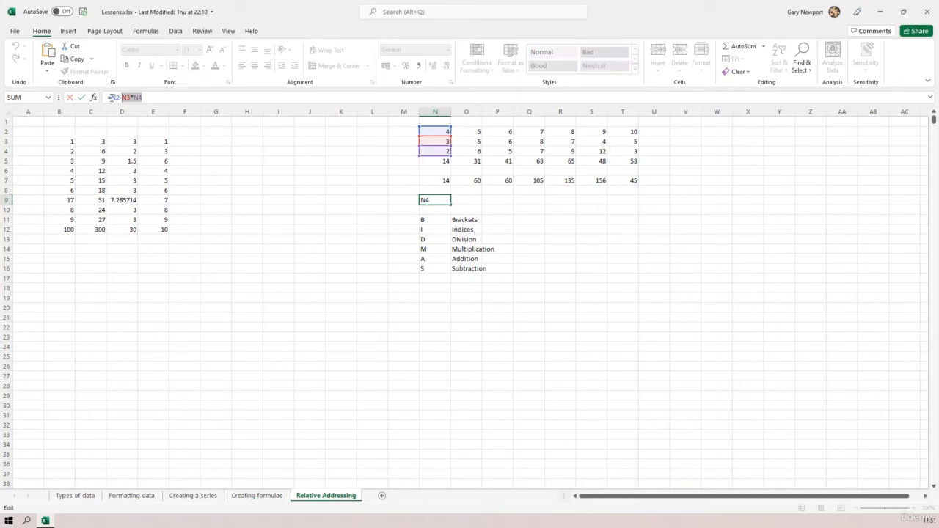
{"action": "left_click_drag", "start_coordinate": [112, 97], "coordinate": [145, 97]}
{"action": "key", "text": "Return"}
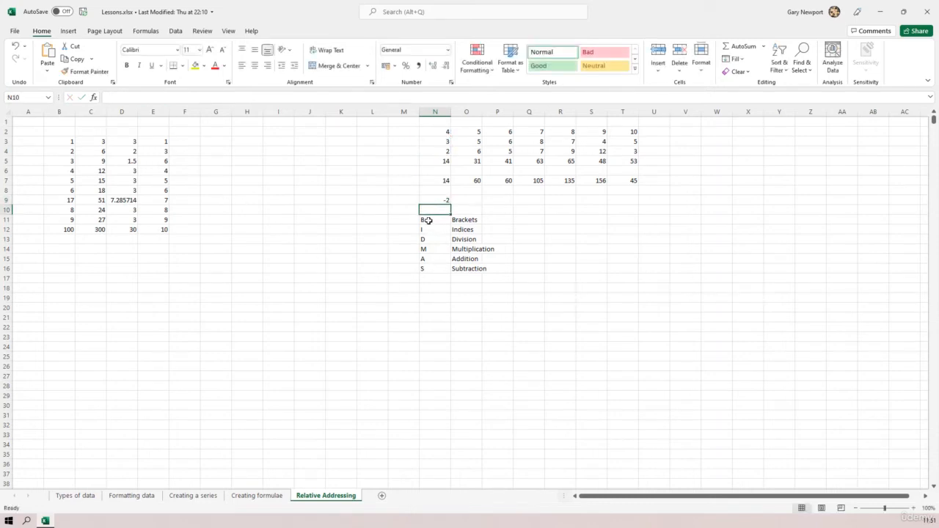
{"action": "left_click_drag", "start_coordinate": [427, 220], "coordinate": [478, 269]}
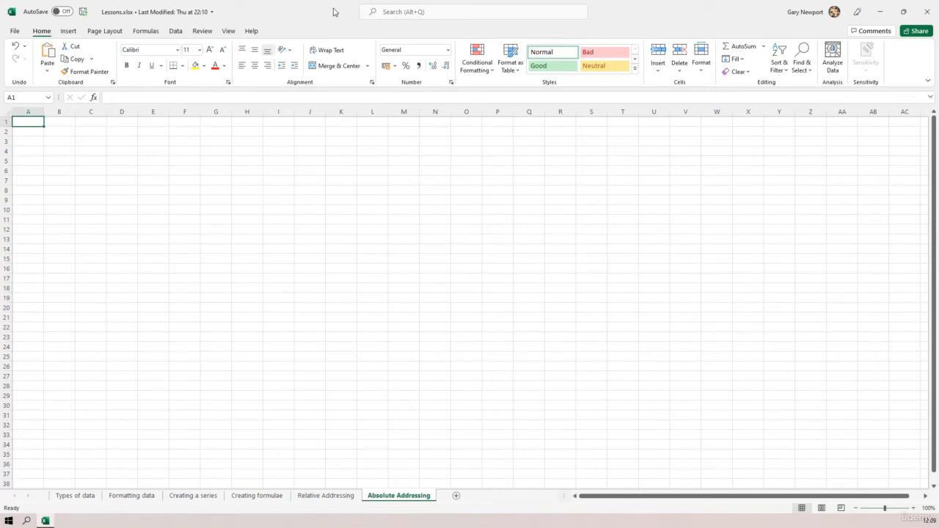
- Enter 1 in B3 and extend it as an incrementing series down to B13
{"action": "left_click", "coordinate": [51, 141]}
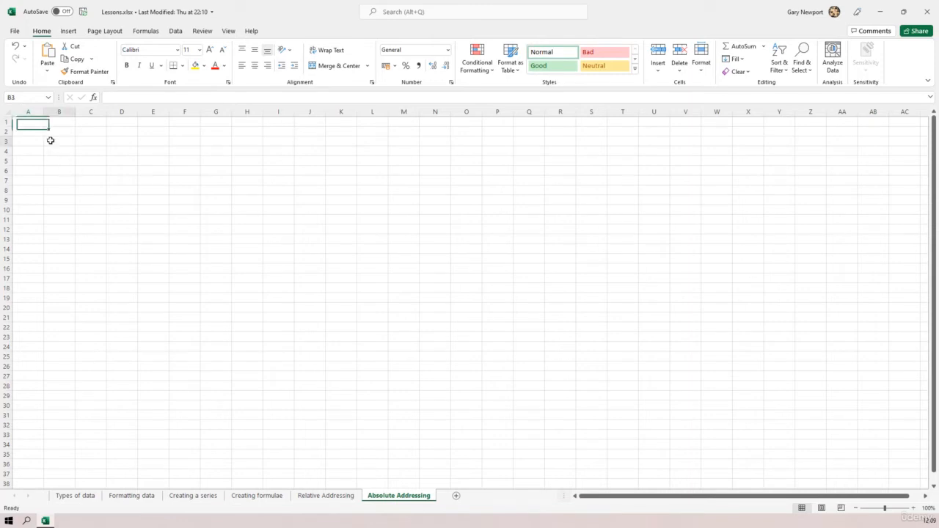
{"action": "type", "text": "1"}
{"action": "key", "text": "Return"}
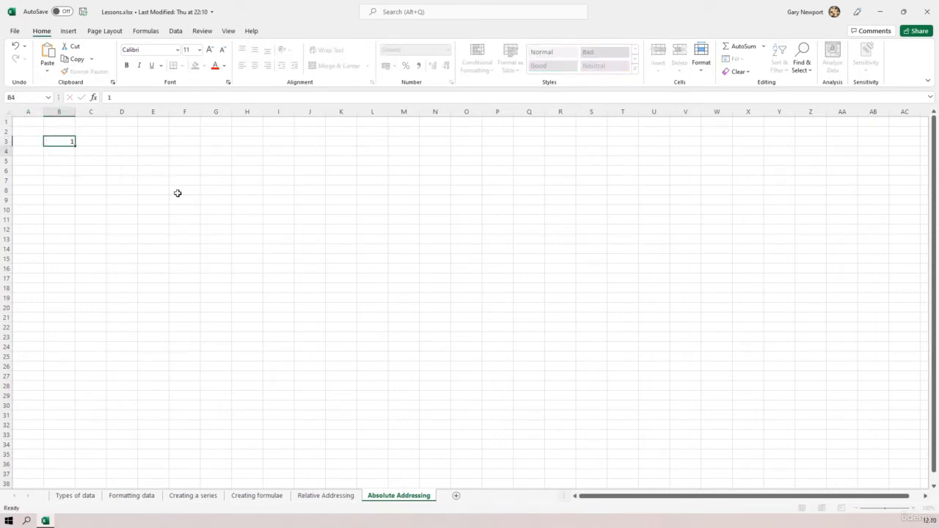
{"action": "left_click", "coordinate": [65, 141]}
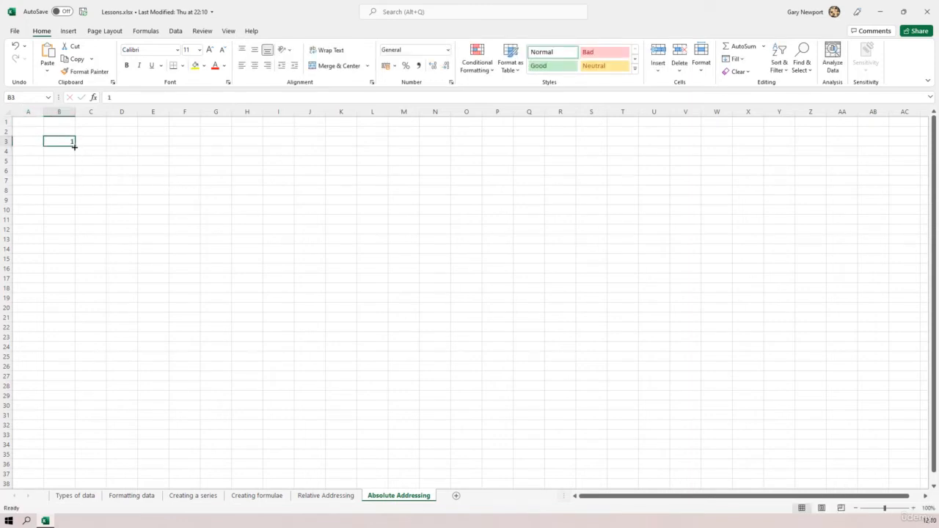
{"action": "left_click_drag", "start_coordinate": [75, 145], "coordinate": [81, 246]}
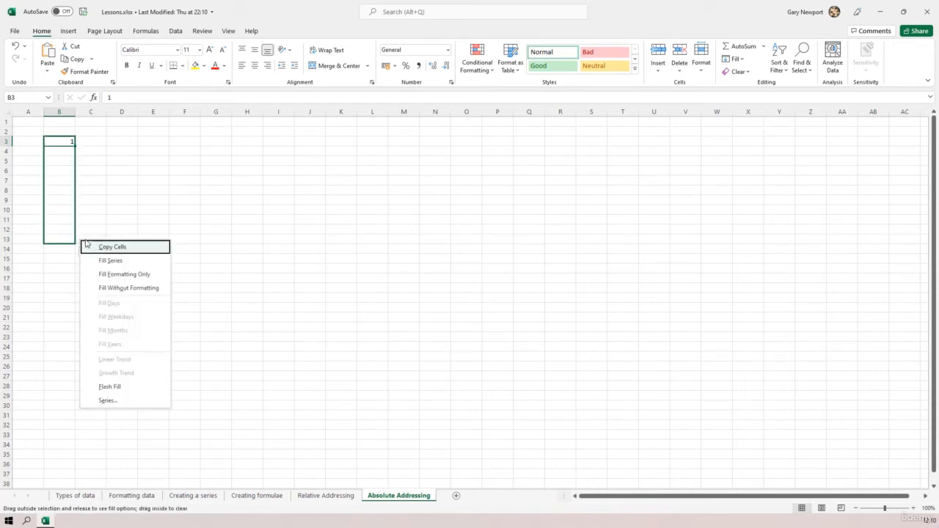
{"action": "left_click", "coordinate": [119, 270]}
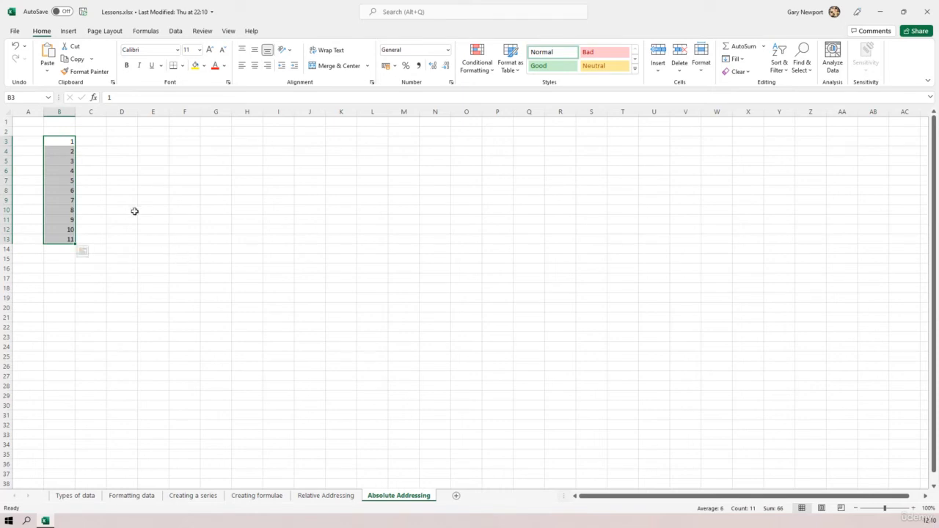
- Enter the formula =B3*3 in C3, referring to the first number of the series
{"action": "left_click", "coordinate": [90, 140]}
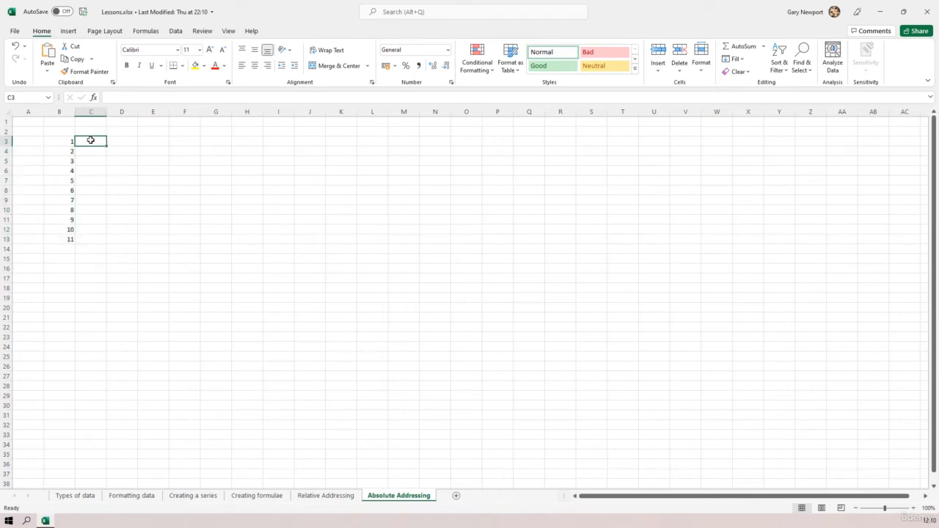
{"action": "type", "text": "="}
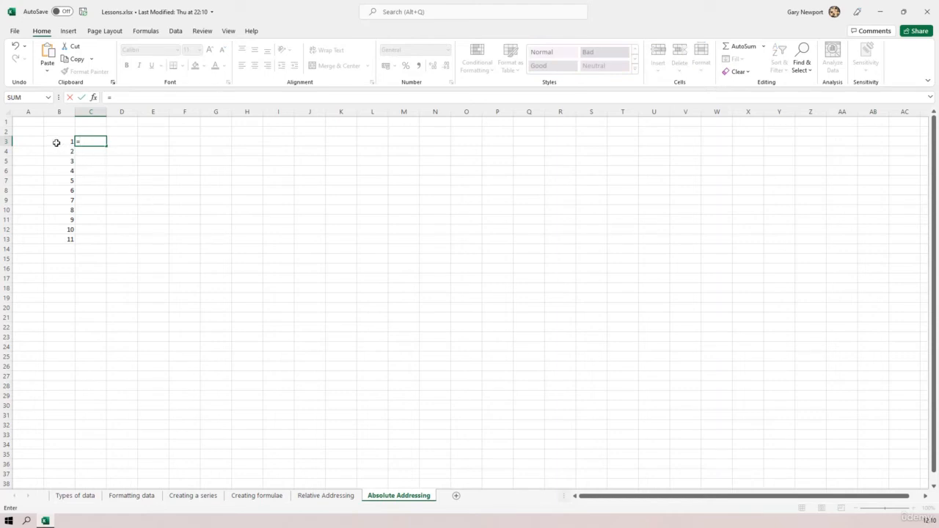
{"action": "left_click", "coordinate": [56, 141]}
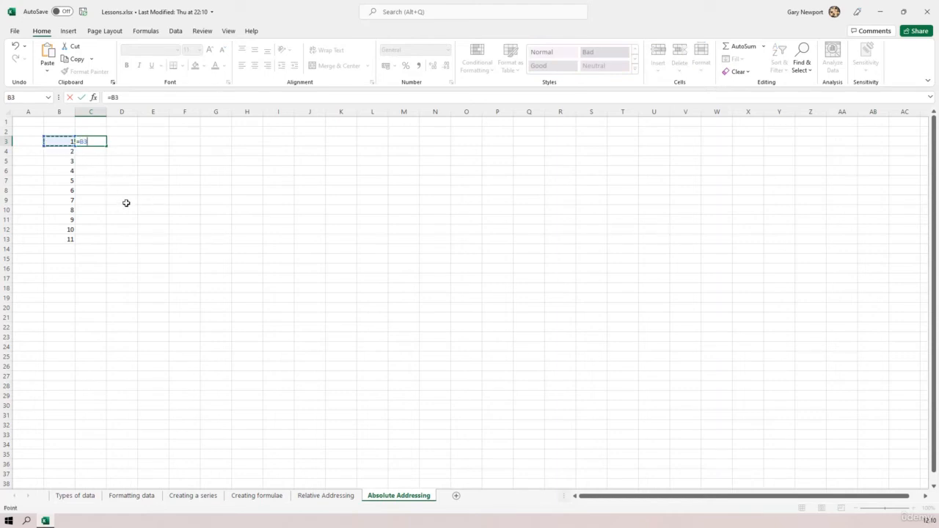
{"action": "type", "text": "*3"}
{"action": "key", "text": "Return"}
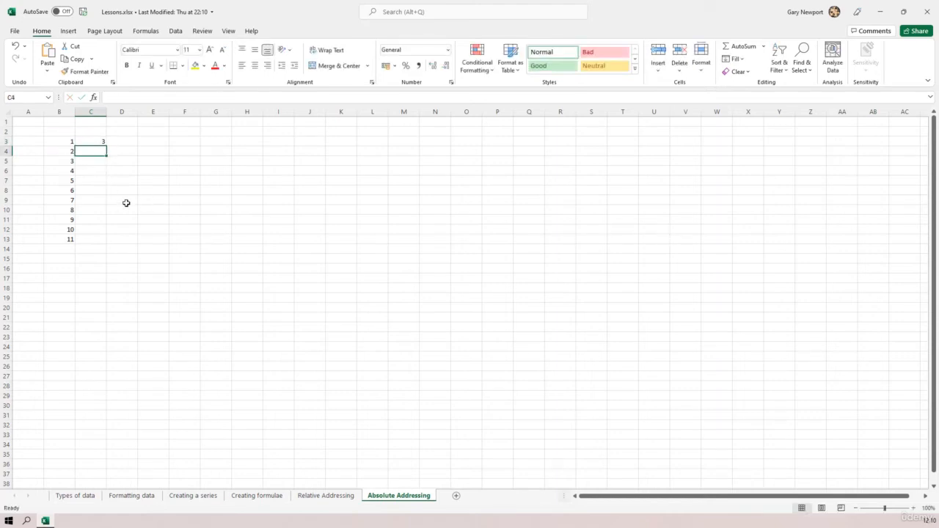
- Fill the formula in C3 down to C13 and check the adjusted reference in C4
{"action": "left_click", "coordinate": [96, 142]}
{"action": "left_click_drag", "start_coordinate": [107, 146], "coordinate": [107, 247]}
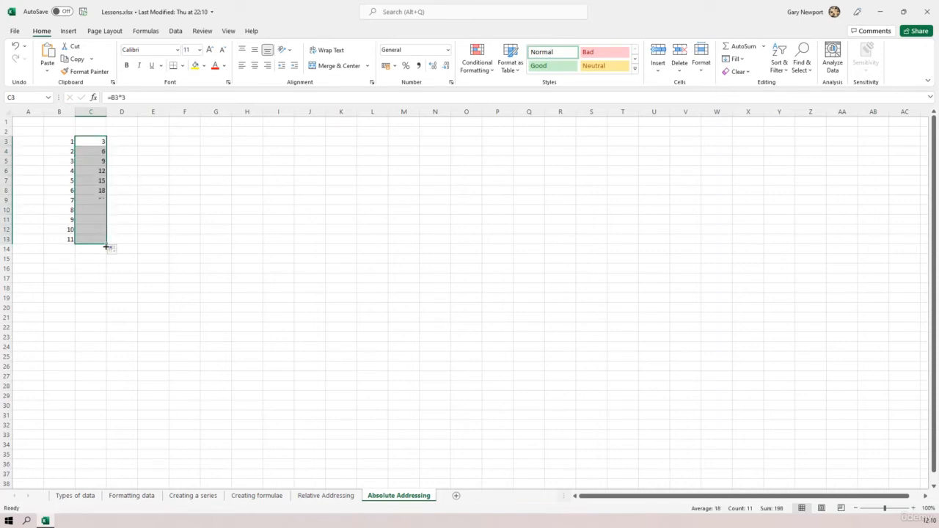
{"action": "left_click", "coordinate": [88, 151]}
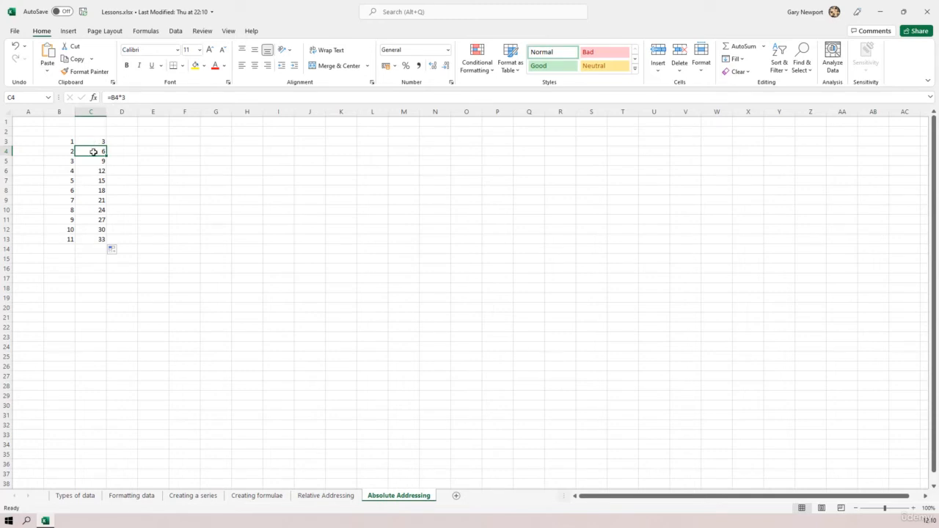
- Enter 1 in E1 and fill the whole of column E with a linear series with a step value of 1
{"action": "left_click", "coordinate": [163, 122]}
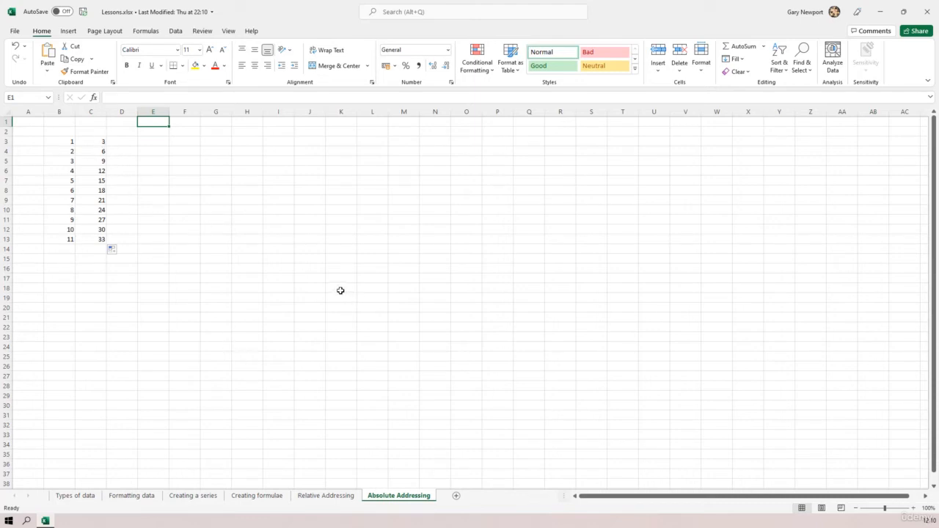
{"action": "type", "text": "1"}
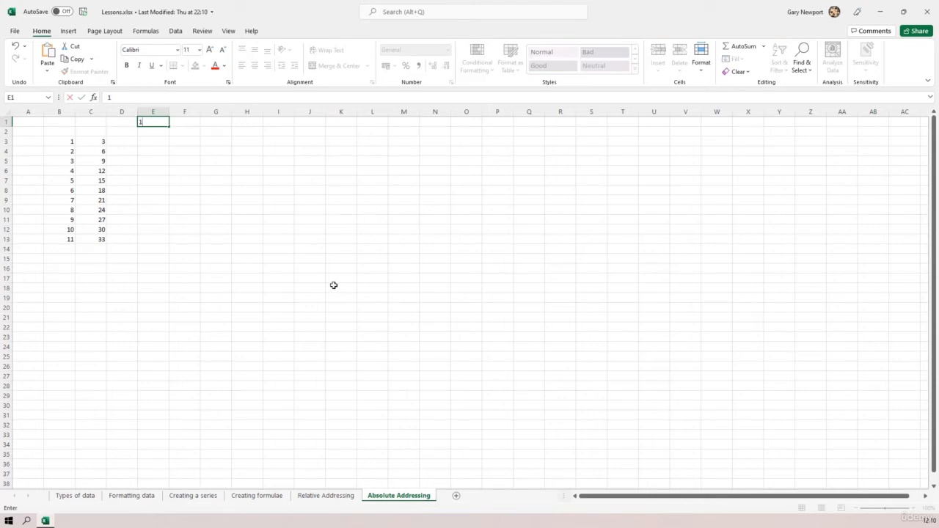
{"action": "key", "text": "Tab"}
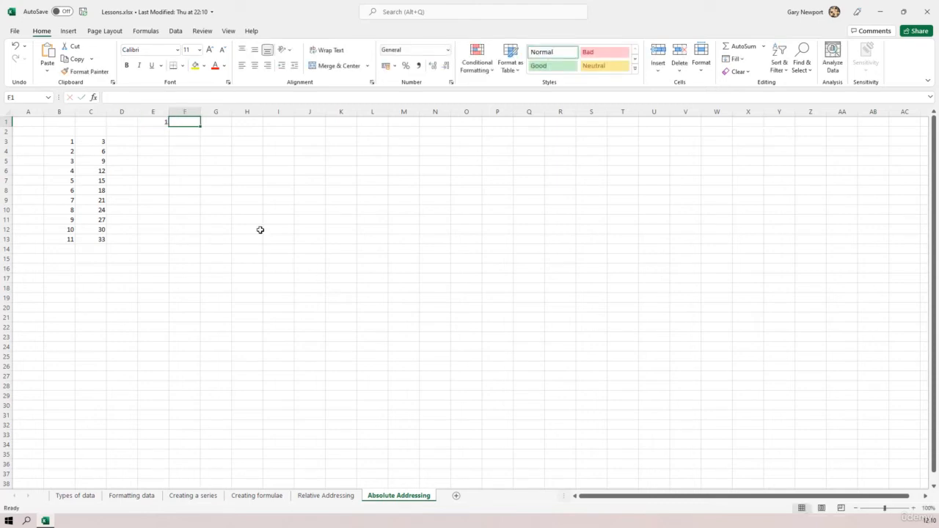
{"action": "left_click", "coordinate": [157, 111]}
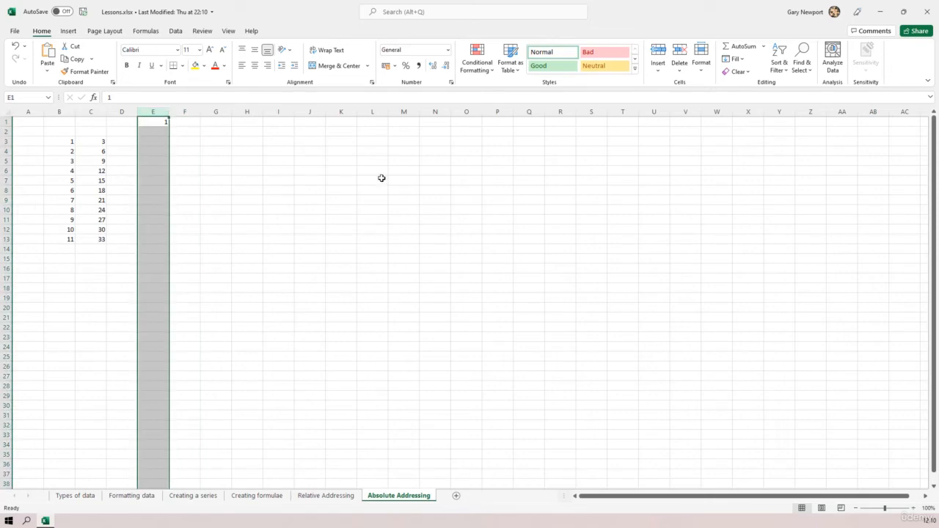
{"action": "left_click", "coordinate": [742, 59]}
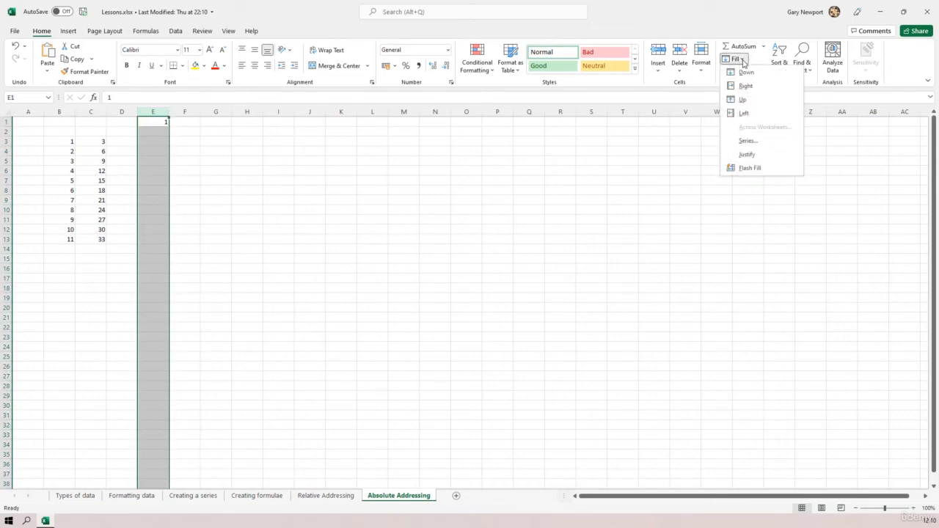
{"action": "left_click", "coordinate": [744, 142]}
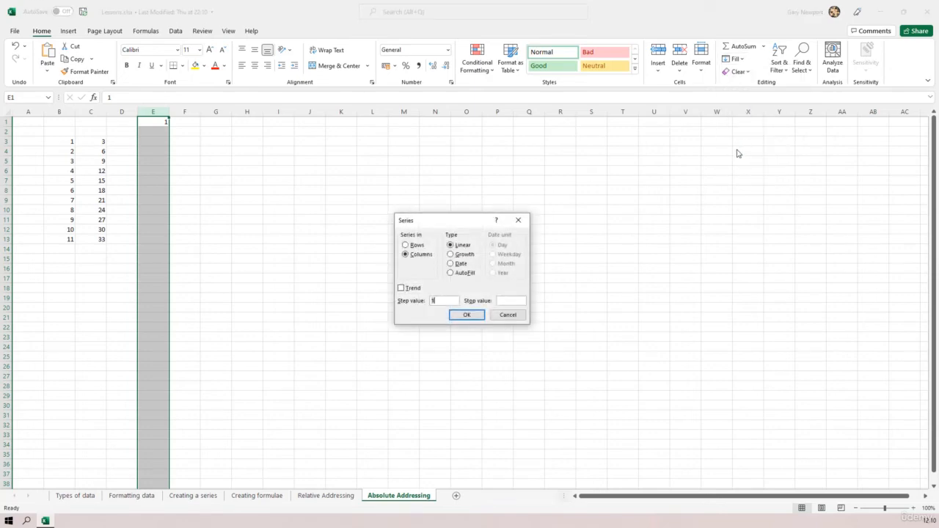
{"action": "left_click", "coordinate": [470, 315]}
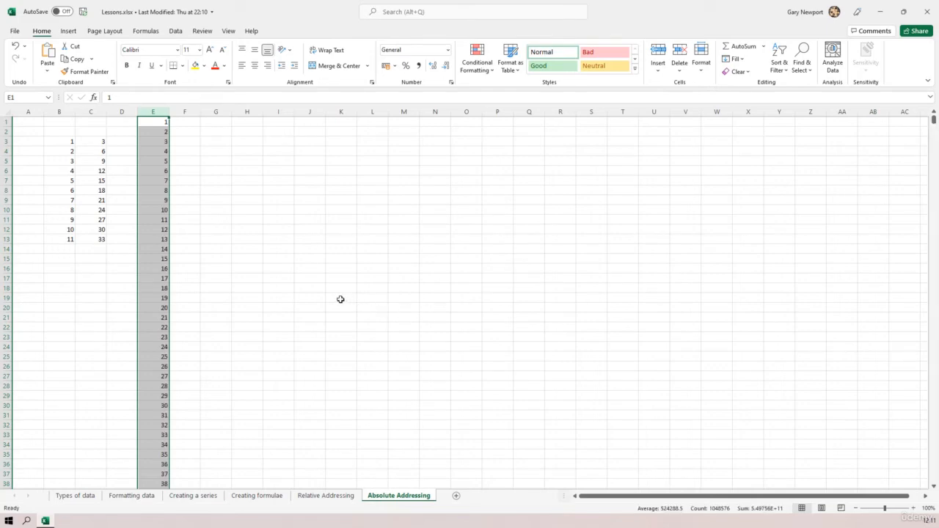
- Enter the formula =E1*5 in F1, referring to the first number of the column E series
{"action": "left_click", "coordinate": [179, 123]}
{"action": "type", "text": "="}
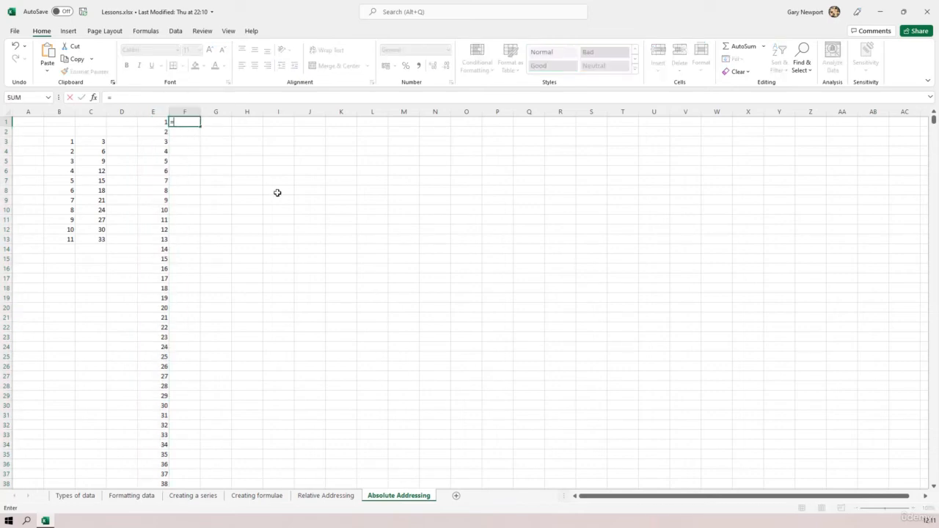
{"action": "key", "text": "Left"}
{"action": "type", "text": "*"}
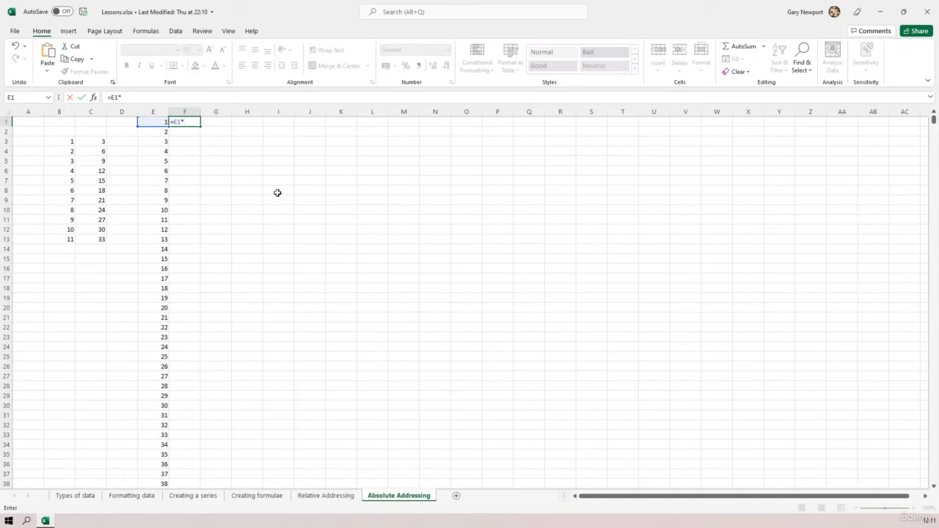
{"action": "type", "text": "5"}
{"action": "key", "text": "Return"}
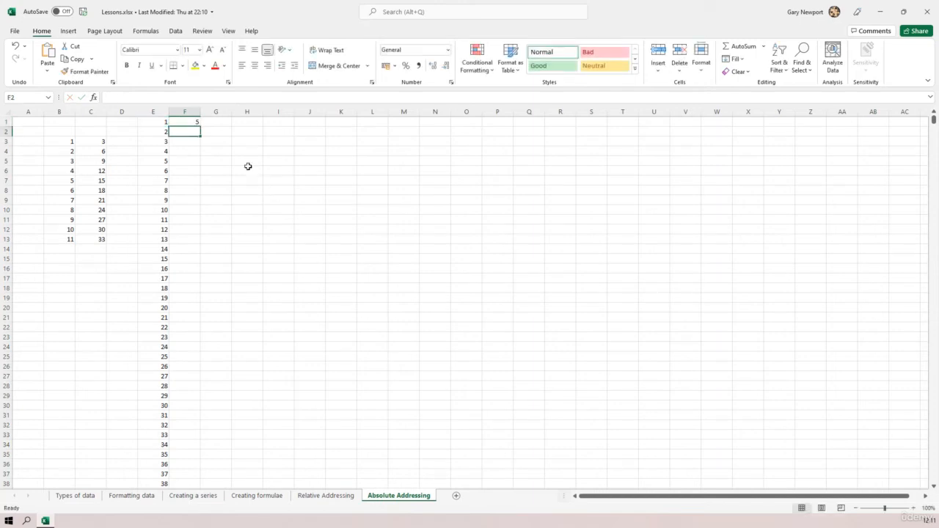
- Fill the F1 formula down the whole of column F and check the results beside column E further down the sheet
{"action": "key", "text": "Up"}
{"action": "key", "text": "ctrl+space"}
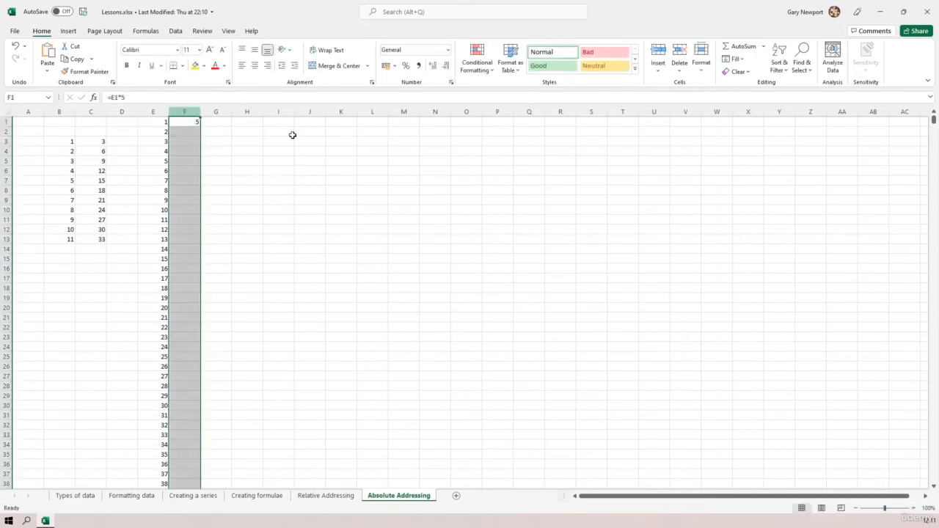
{"action": "left_click", "coordinate": [734, 58]}
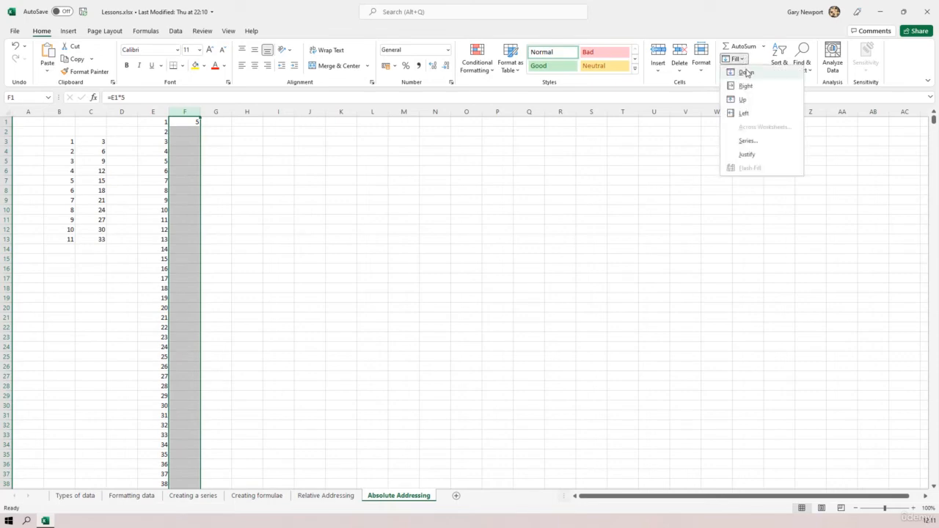
{"action": "left_click", "coordinate": [746, 72]}
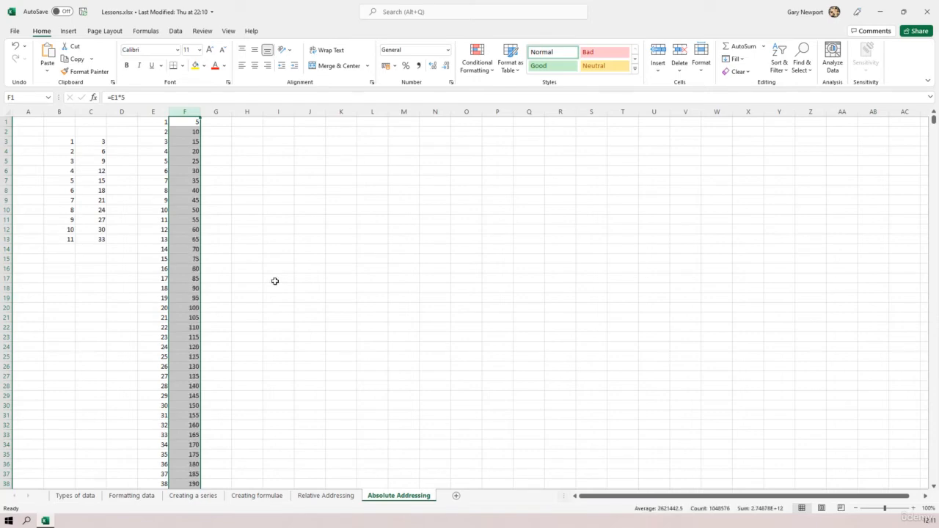
{"action": "left_click", "coordinate": [164, 298]}
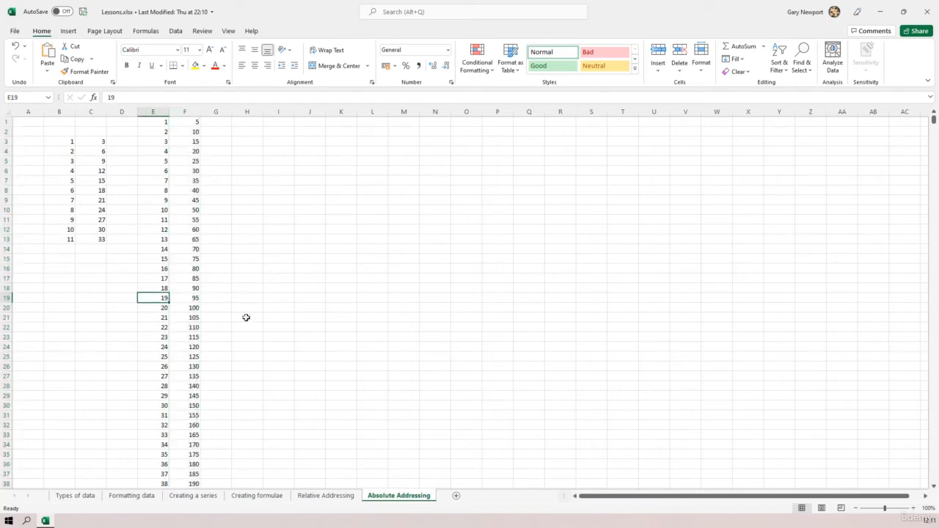
{"action": "scroll", "coordinate": [188, 304], "scroll_direction": "down", "scroll_amount": 20}
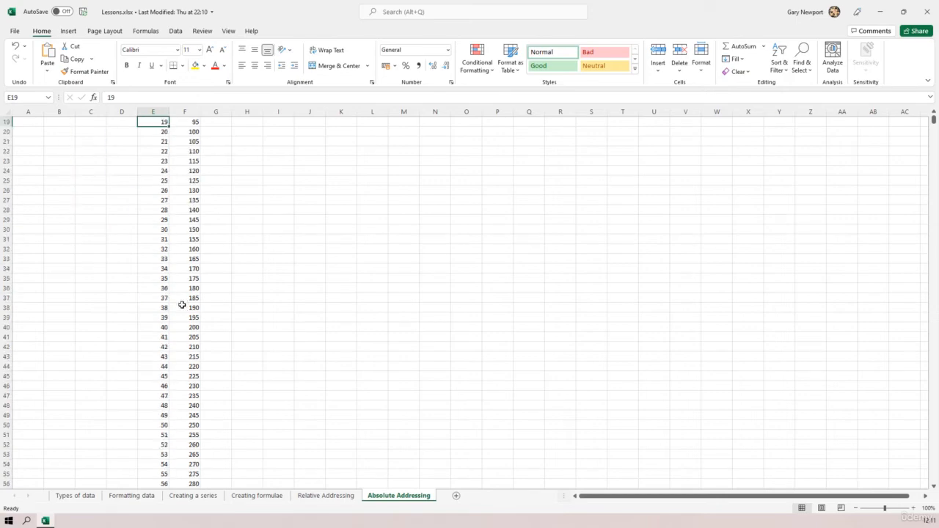
{"action": "scroll", "coordinate": [182, 305], "scroll_direction": "down", "scroll_amount": 15}
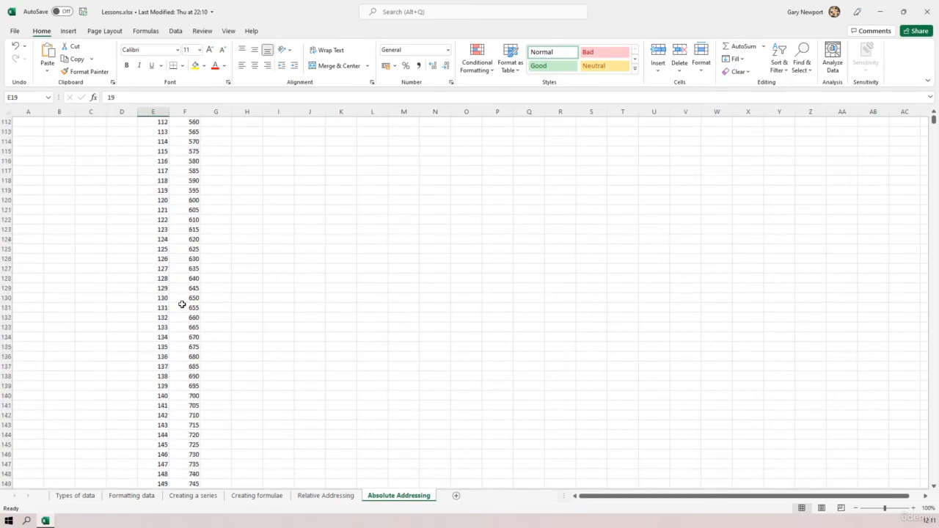
{"action": "scroll", "coordinate": [180, 307], "scroll_direction": "up", "scroll_amount": 20}
{"action": "scroll", "coordinate": [181, 307], "scroll_direction": "up", "scroll_amount": 20}
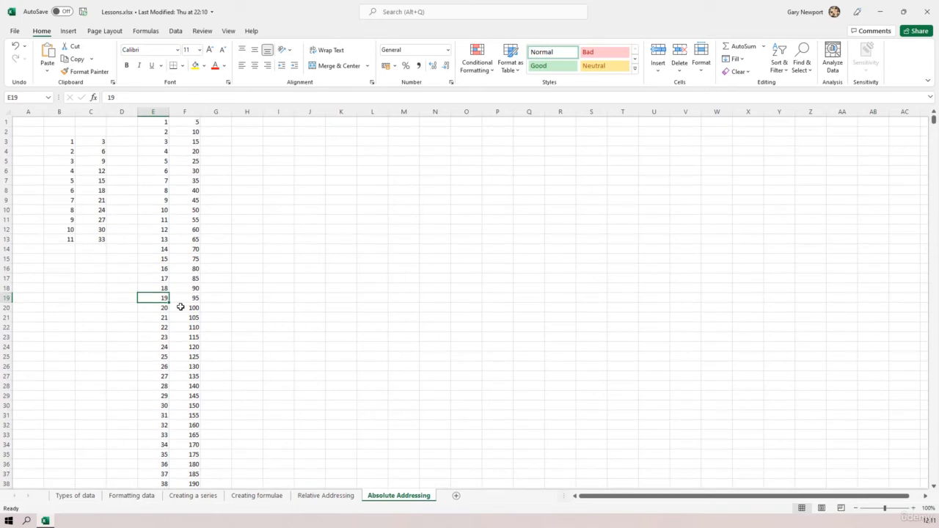
- Clear the entire contents of columns E and F, checking how far down the series runs
{"action": "left_click", "coordinate": [158, 121]}
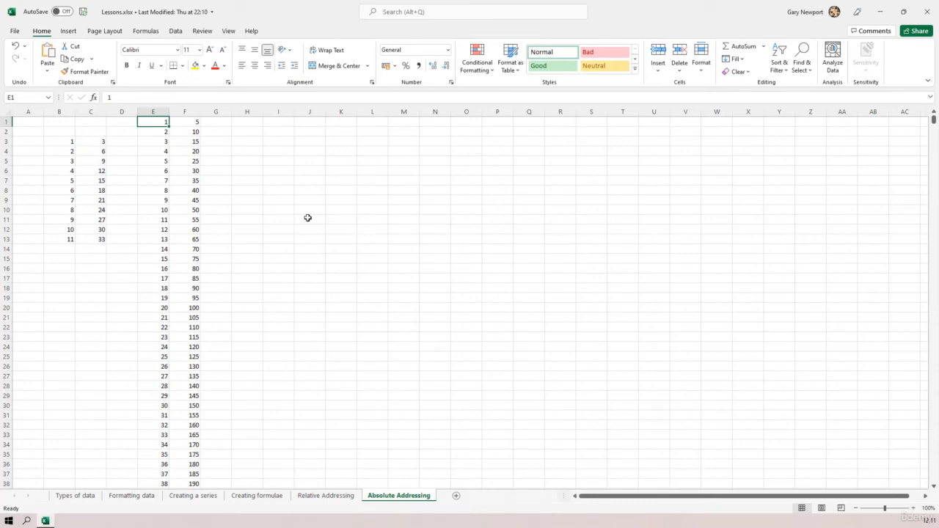
{"action": "key", "text": "ctrl+Down"}
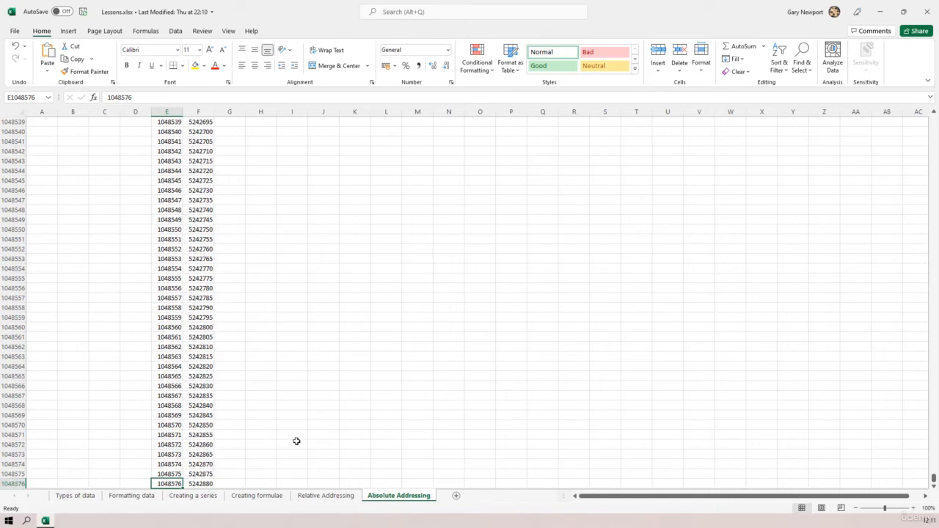
{"action": "scroll", "coordinate": [296, 440], "scroll_direction": "down", "scroll_amount": 1}
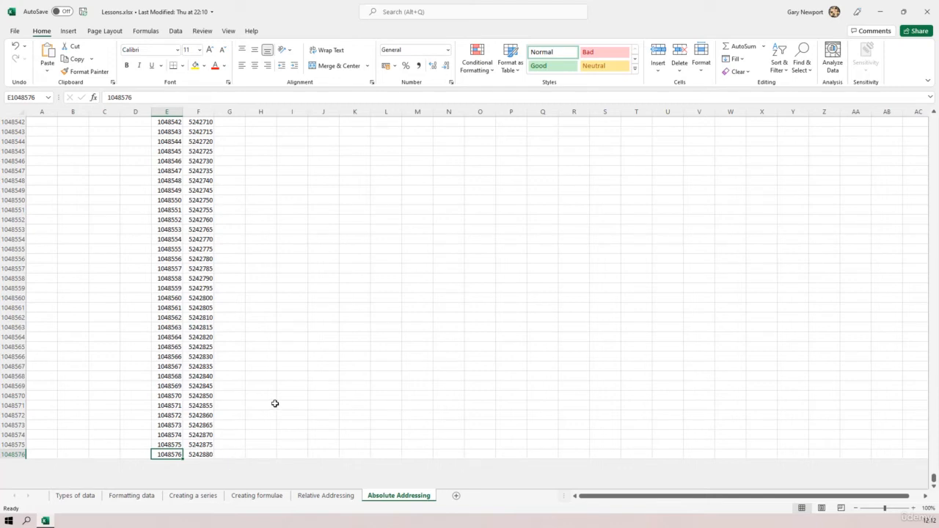
{"action": "key", "text": "ctrl+Up"}
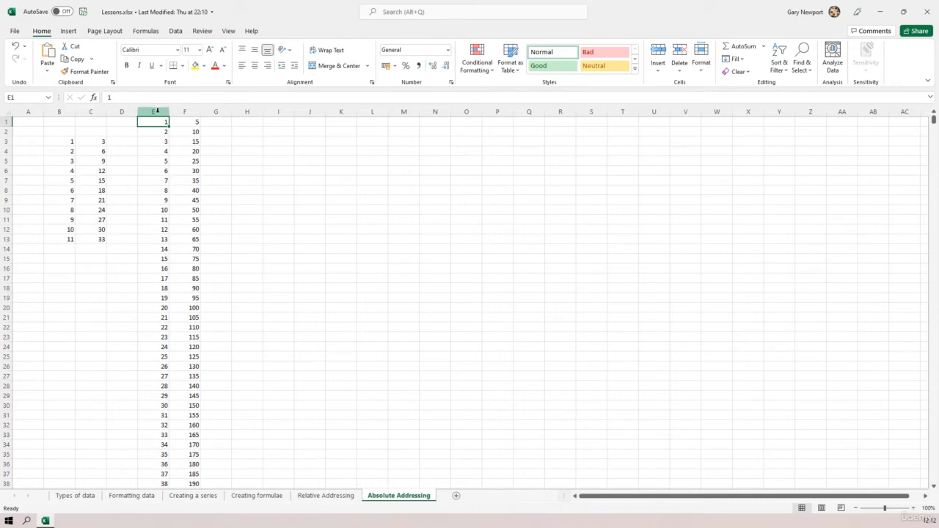
{"action": "left_click_drag", "start_coordinate": [157, 110], "coordinate": [183, 112]}
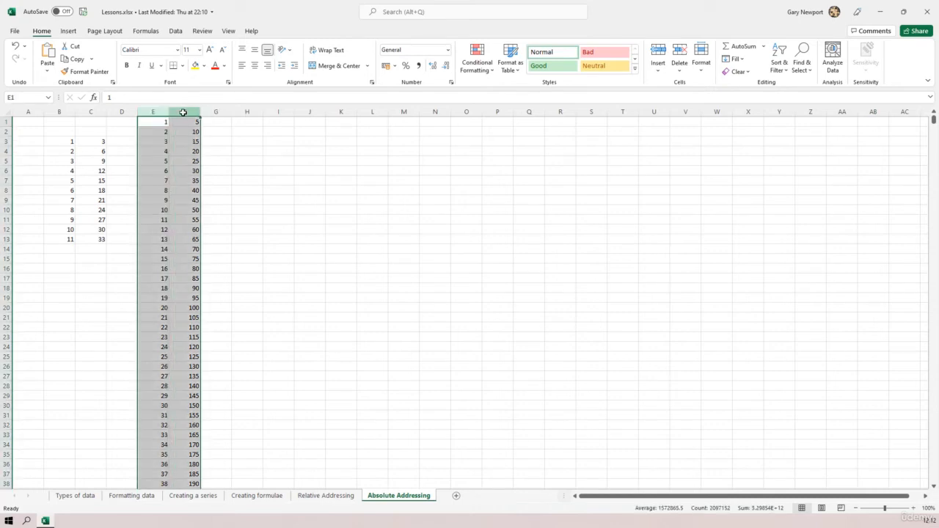
{"action": "key", "text": "Delete"}
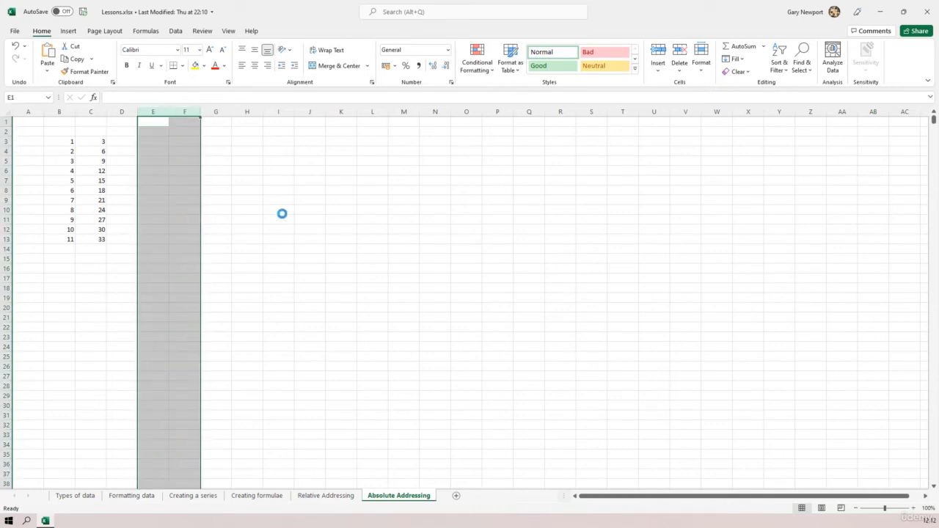
{"action": "left_click", "coordinate": [95, 144]}
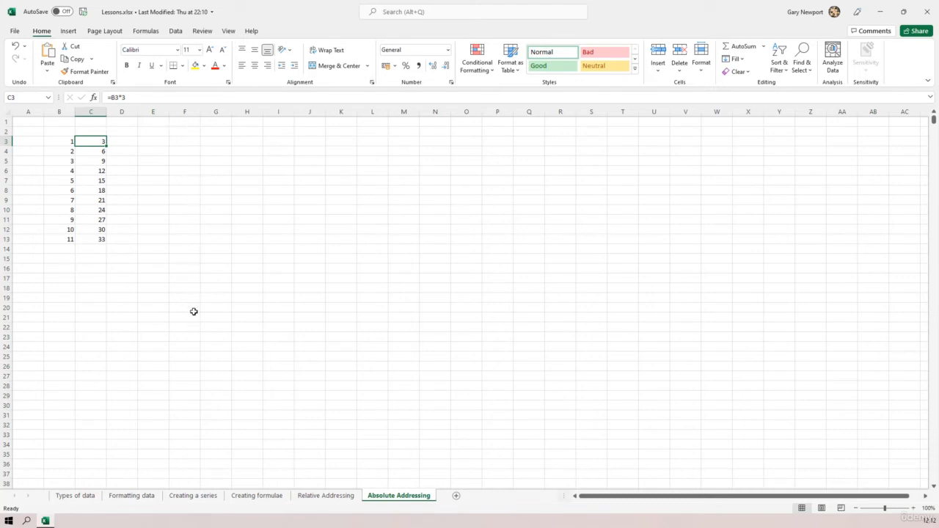
- Enter the multiplier 4 in cell G4
{"action": "left_click", "coordinate": [216, 151]}
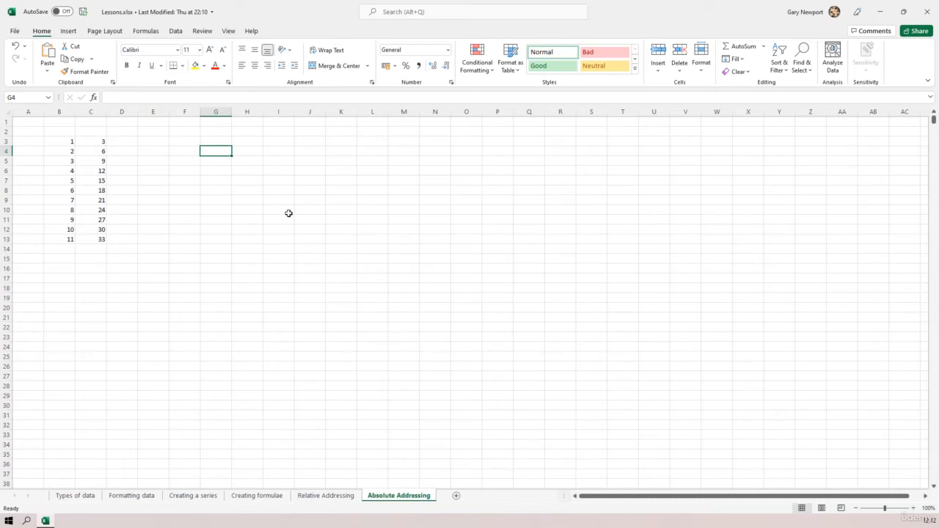
{"action": "type", "text": "4"}
{"action": "key", "text": "Up"}
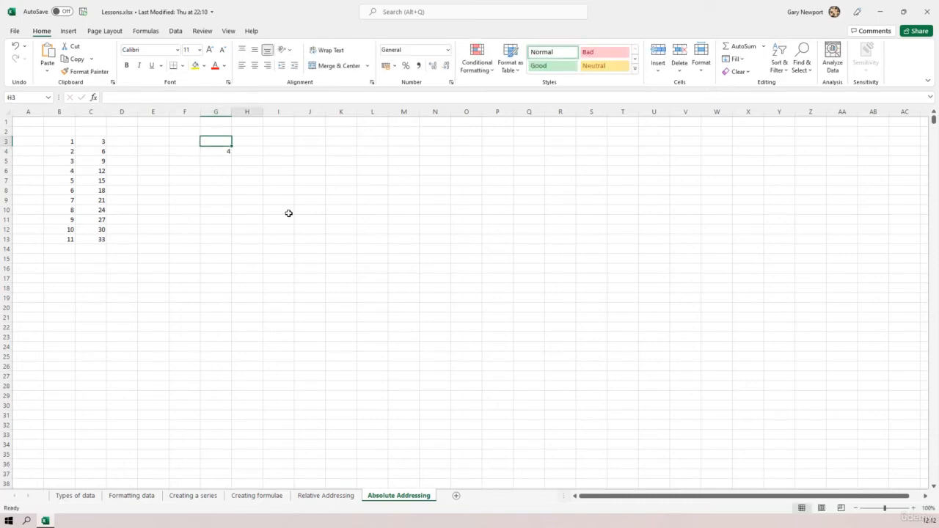
- Enter the values 4, 6, 7, 3, 4 and 2 across cells H3 to M3
{"action": "key", "text": "Right"}
{"action": "type", "text": "4"}
{"action": "key", "text": "Tab"}
{"action": "type", "text": "6"}
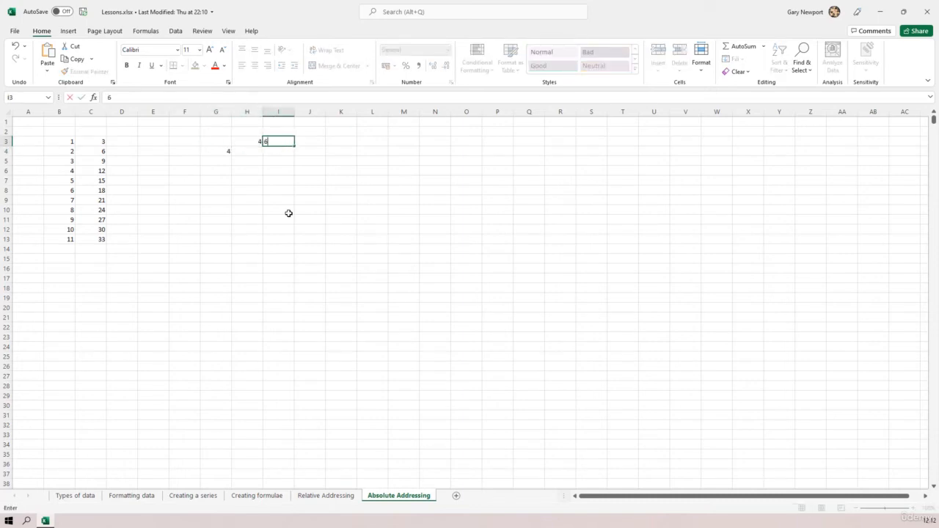
{"action": "key", "text": "Tab"}
{"action": "type", "text": "7"}
{"action": "key", "text": "Tab"}
{"action": "type", "text": "3"}
{"action": "key", "text": "Tab"}
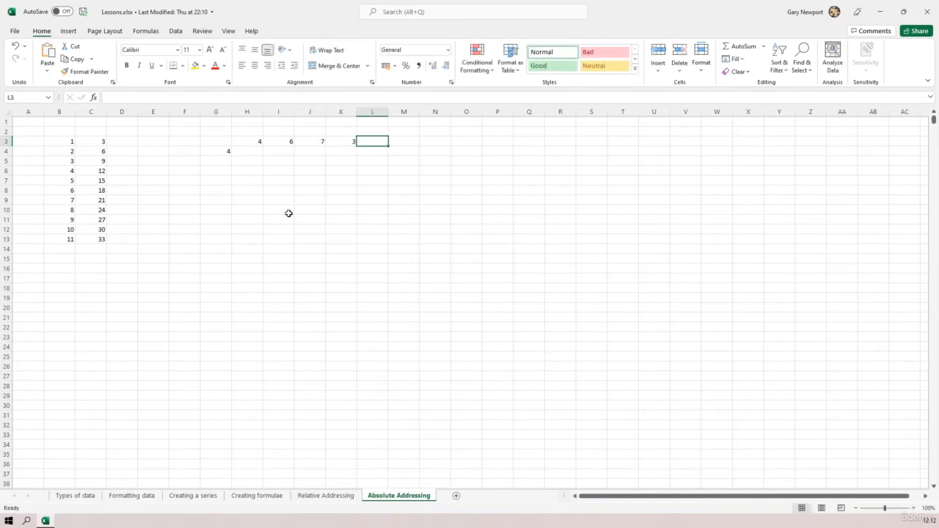
{"action": "type", "text": "4"}
{"action": "key", "text": "Tab"}
{"action": "type", "text": "2"}
{"action": "key", "text": "Tab"}
- Enter the formula = G4 * H3 in cell H4 and fill it across to M4
{"action": "key", "text": "Down"}
{"action": "key", "text": "Left"}
{"action": "key", "text": "Left"}
{"action": "key", "text": "Left"}
{"action": "key", "text": "Left"}
{"action": "key", "text": "Left"}
{"action": "key", "text": "Left"}
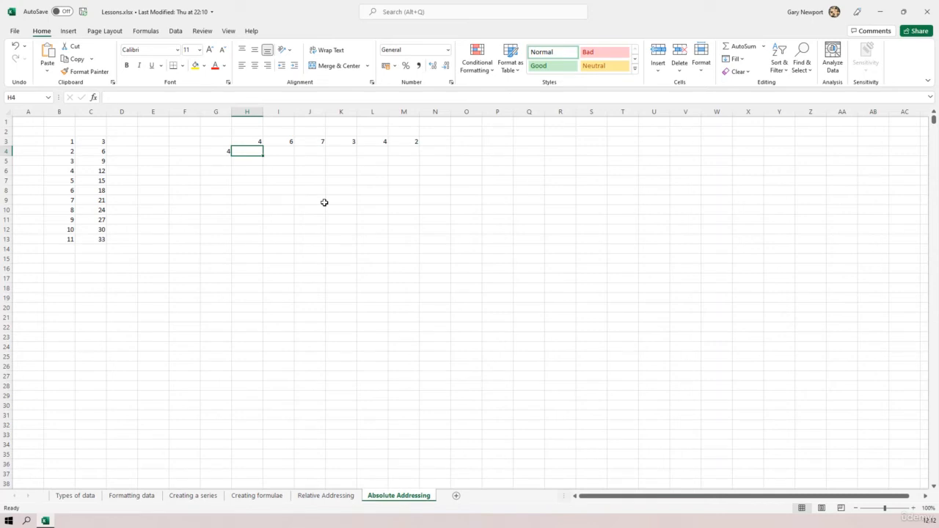
{"action": "type", "text": "="}
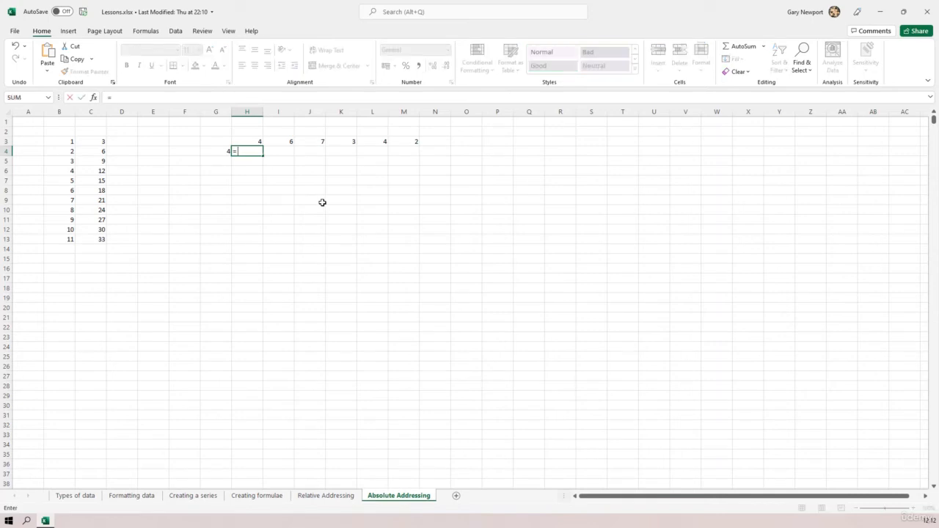
{"action": "left_click", "coordinate": [213, 150]}
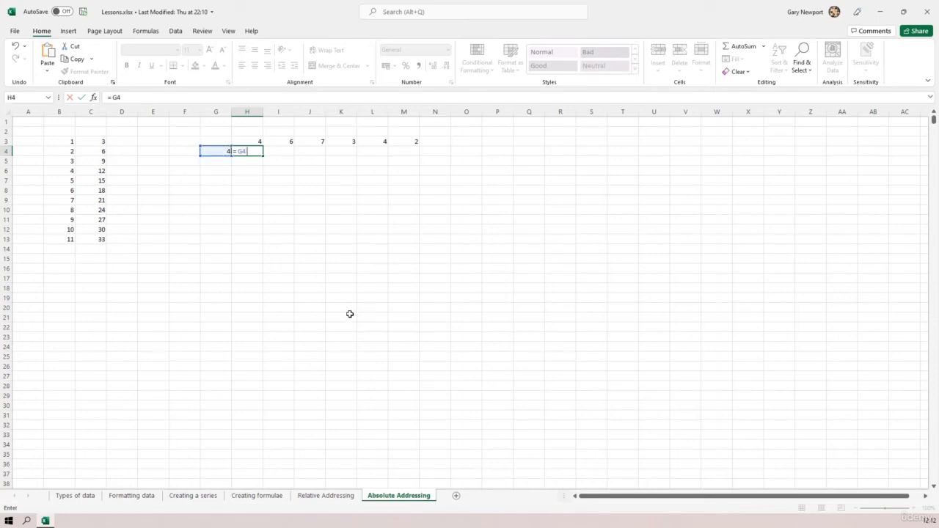
{"action": "left_click", "coordinate": [253, 141]}
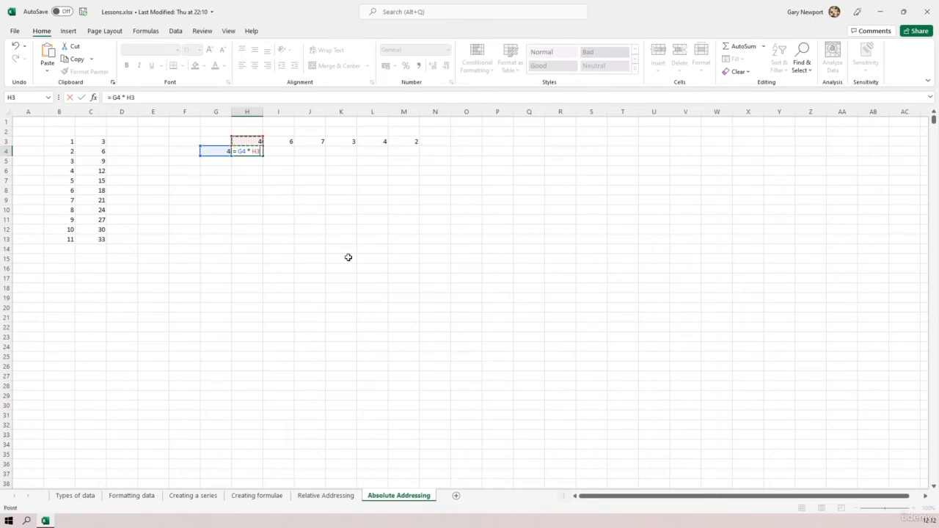
{"action": "key", "text": "Return"}
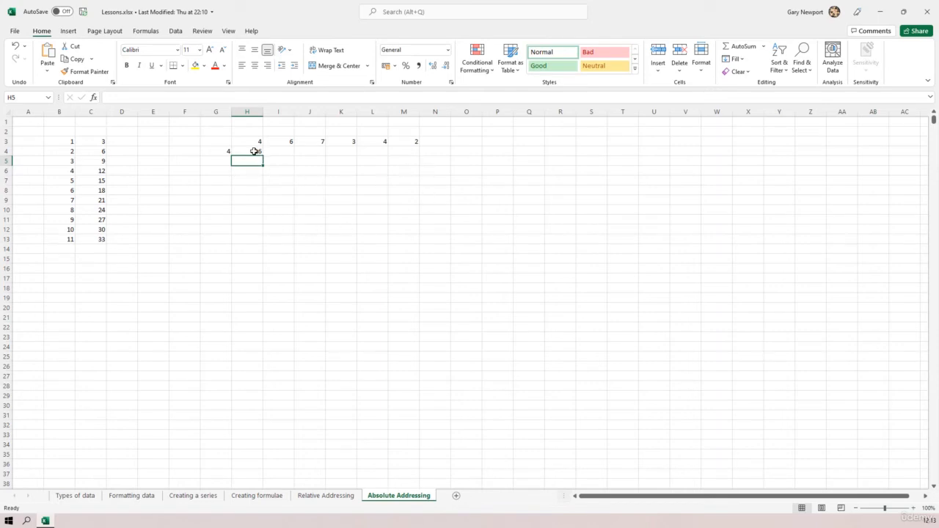
{"action": "left_click", "coordinate": [256, 151]}
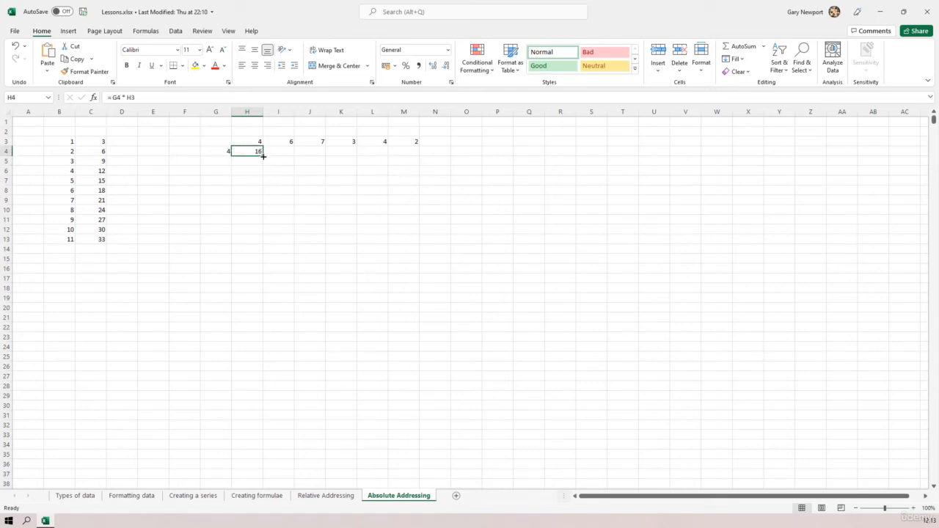
{"action": "left_click_drag", "start_coordinate": [263, 157], "coordinate": [415, 166]}
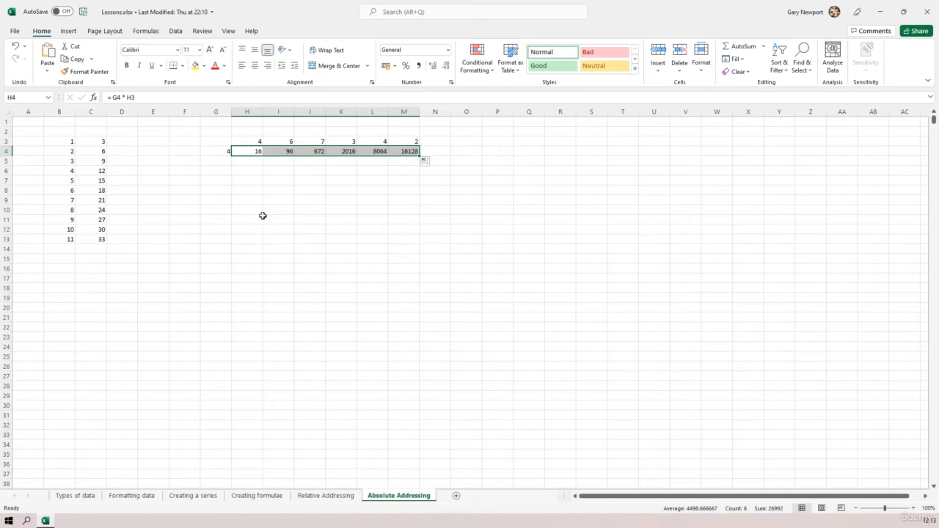
- Examine which cells the filled formulas in H4, I4 and M4 refer to
{"action": "left_click", "coordinate": [409, 153]}
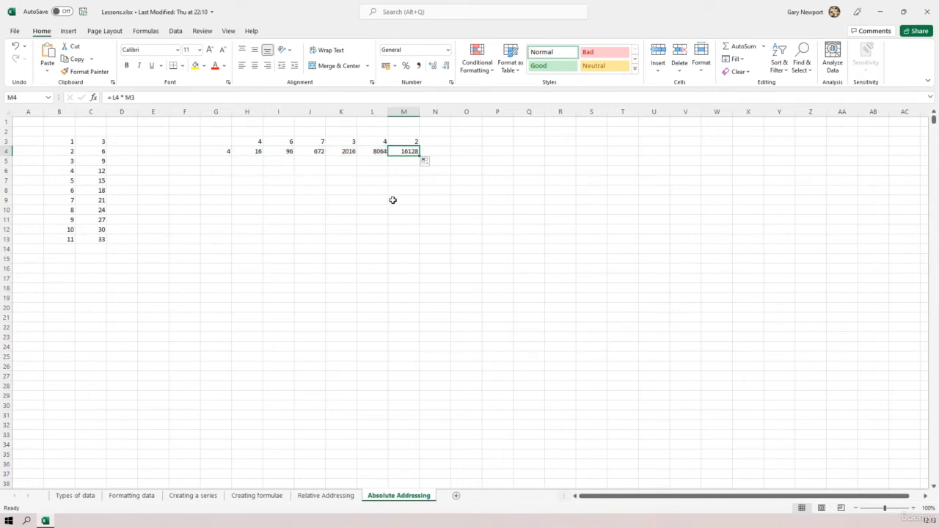
{"action": "left_click", "coordinate": [285, 151]}
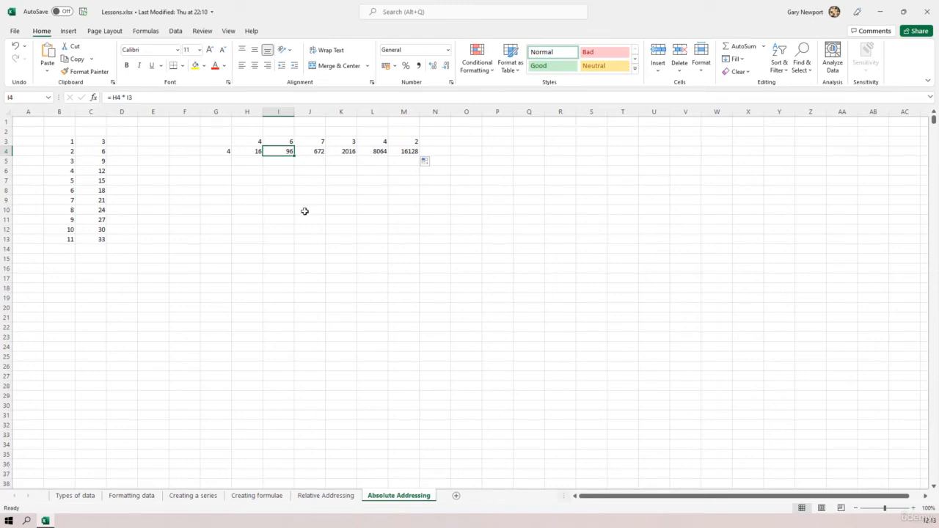
{"action": "left_click", "coordinate": [249, 151]}
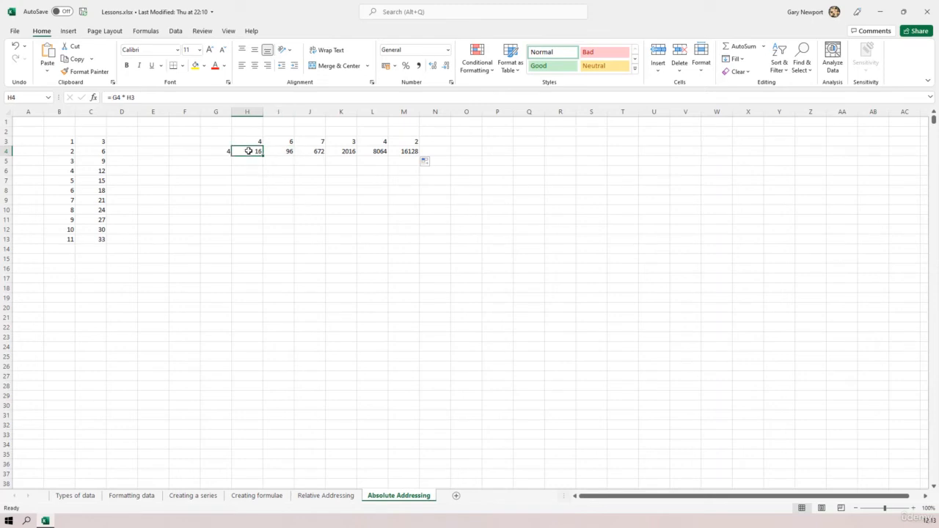
{"action": "left_click", "coordinate": [149, 97]}
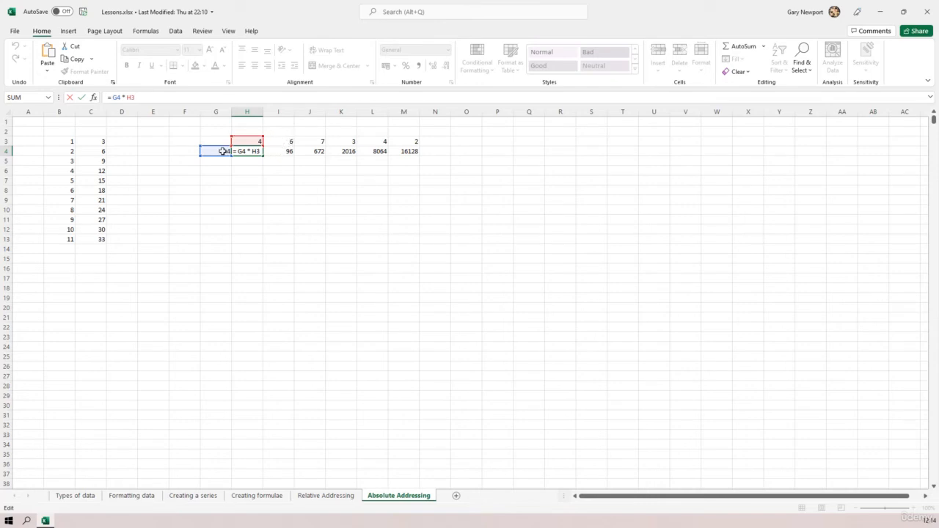
{"action": "key", "text": "ctrl+Return"}
{"action": "left_click", "coordinate": [288, 149]}
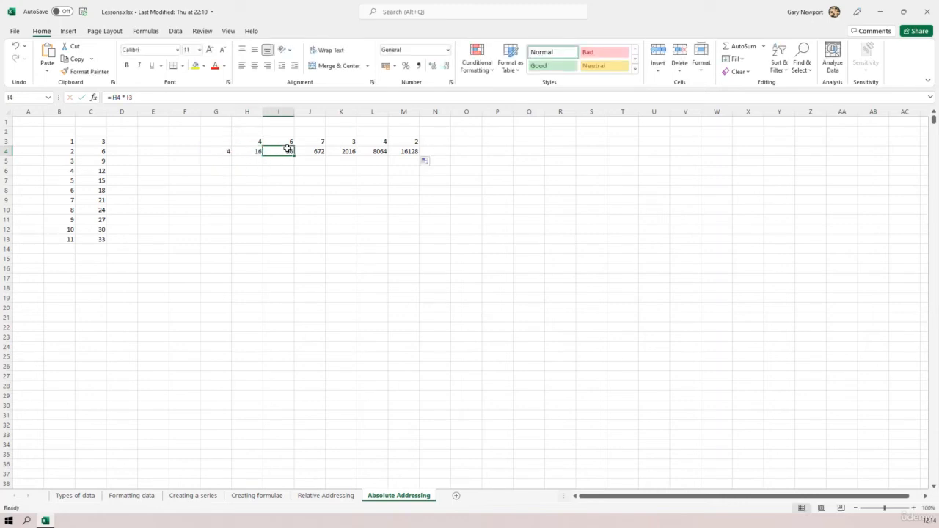
{"action": "left_click", "coordinate": [165, 98]}
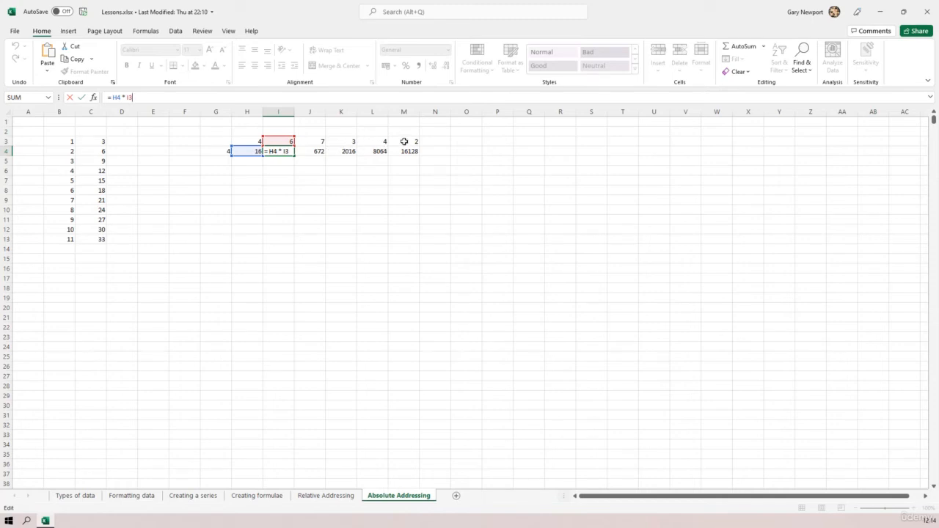
{"action": "left_click", "coordinate": [243, 154]}
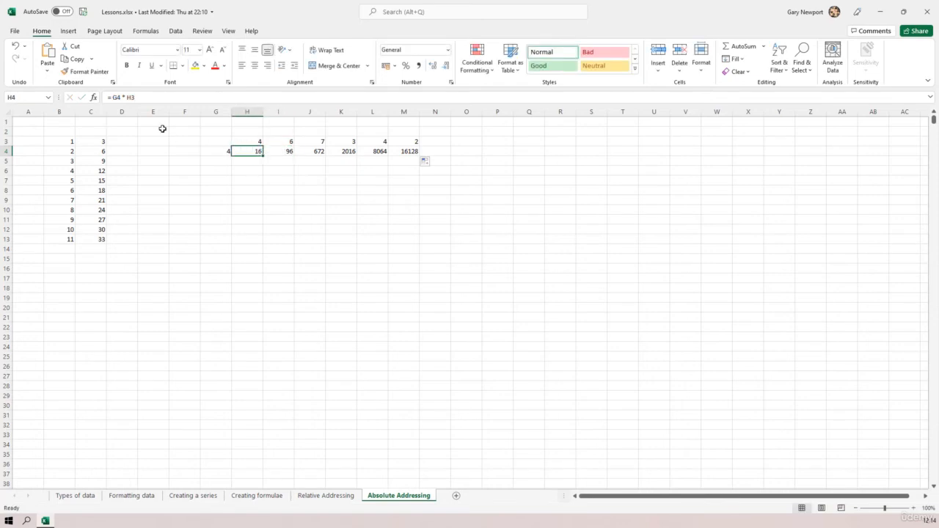
{"action": "left_click", "coordinate": [285, 152]}
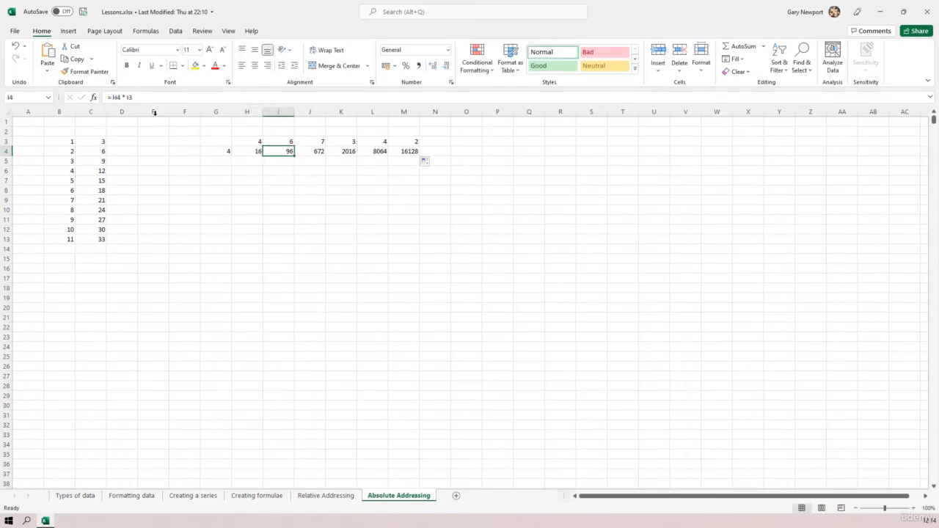
{"action": "left_click", "coordinate": [245, 152]}
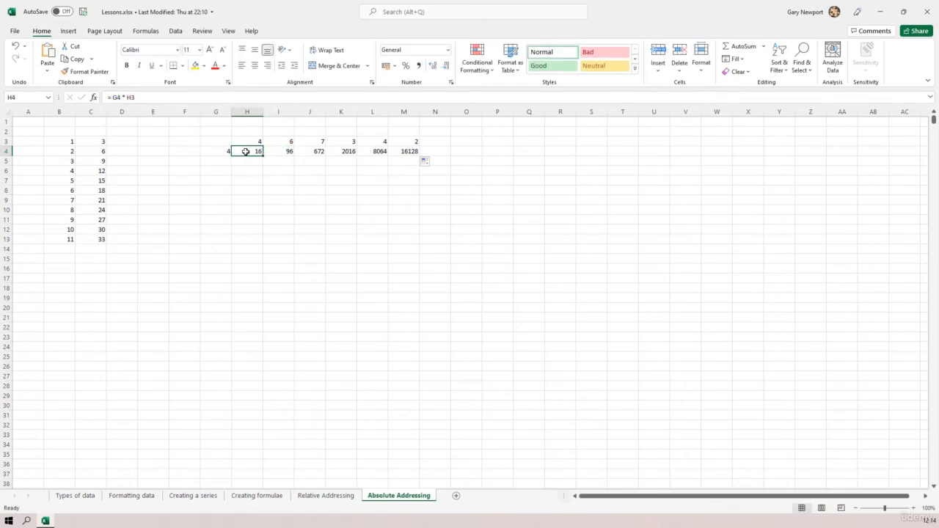
{"action": "left_click", "coordinate": [221, 152]}
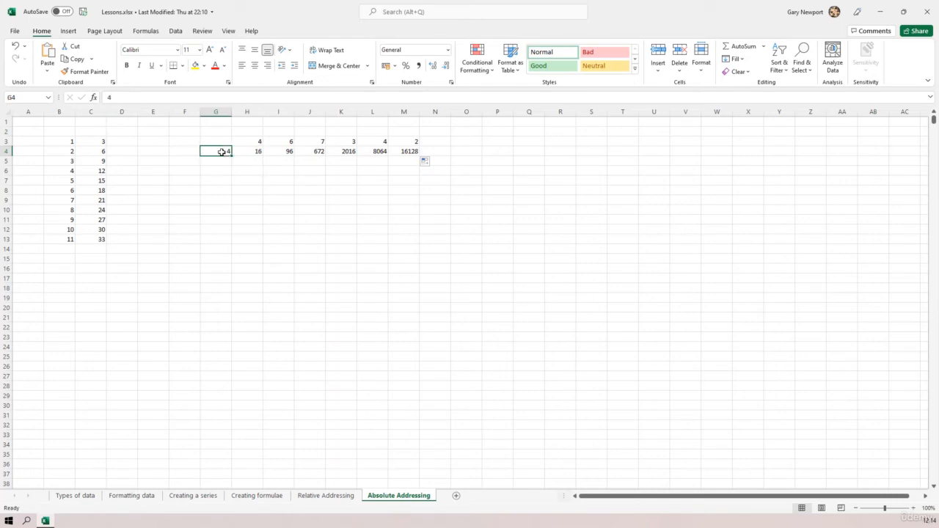
{"action": "left_click", "coordinate": [285, 152]}
{"action": "left_click", "coordinate": [247, 150]}
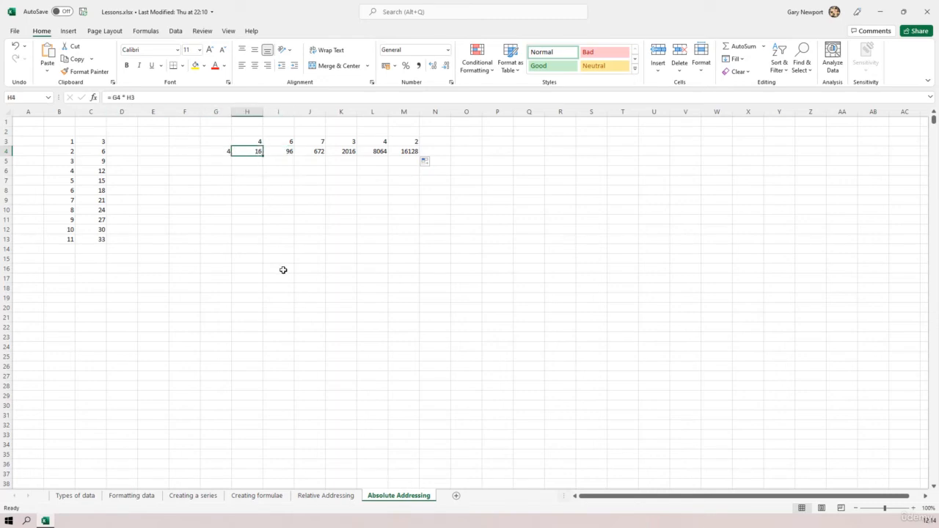
{"action": "left_click", "coordinate": [125, 93]}
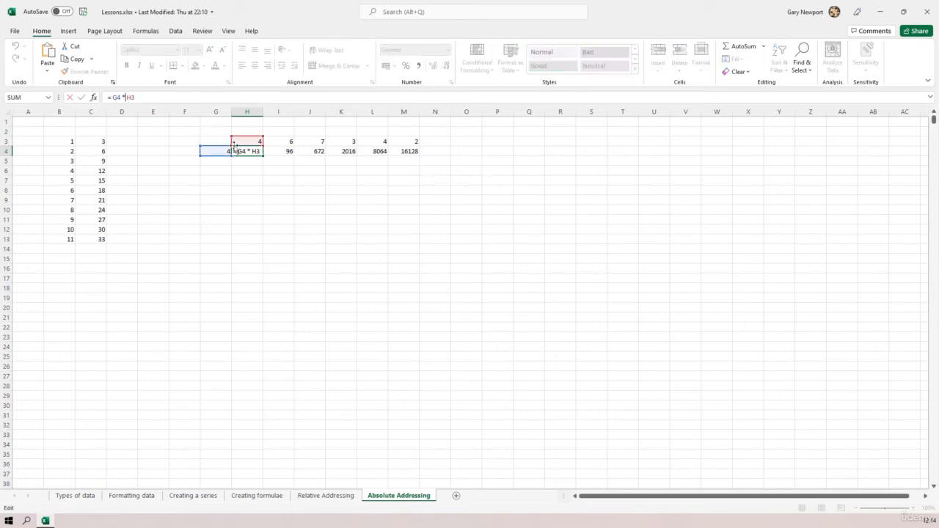
- Redirect the first reference of the formula in I4 to G4 so it reads = G4 * I3
{"action": "left_click", "coordinate": [288, 149]}
{"action": "left_click", "coordinate": [130, 97]}
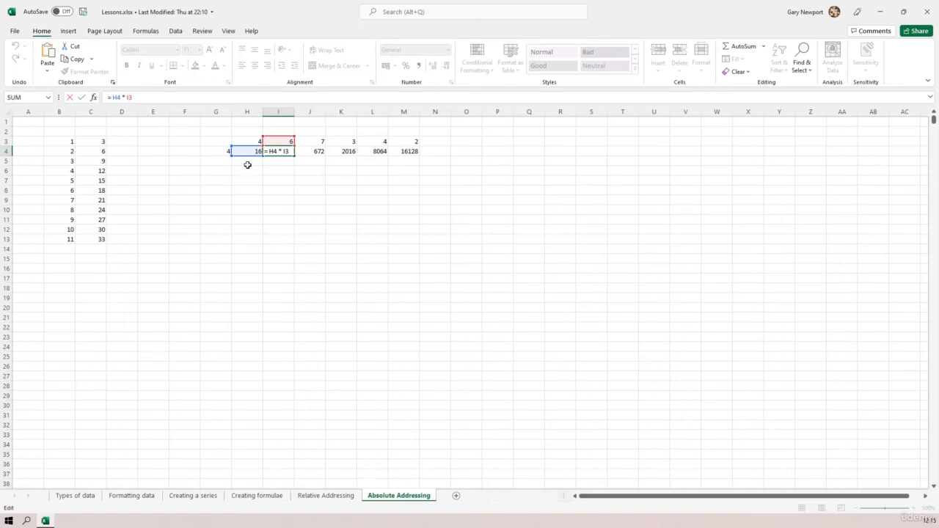
{"action": "left_click_drag", "start_coordinate": [251, 158], "coordinate": [221, 161]}
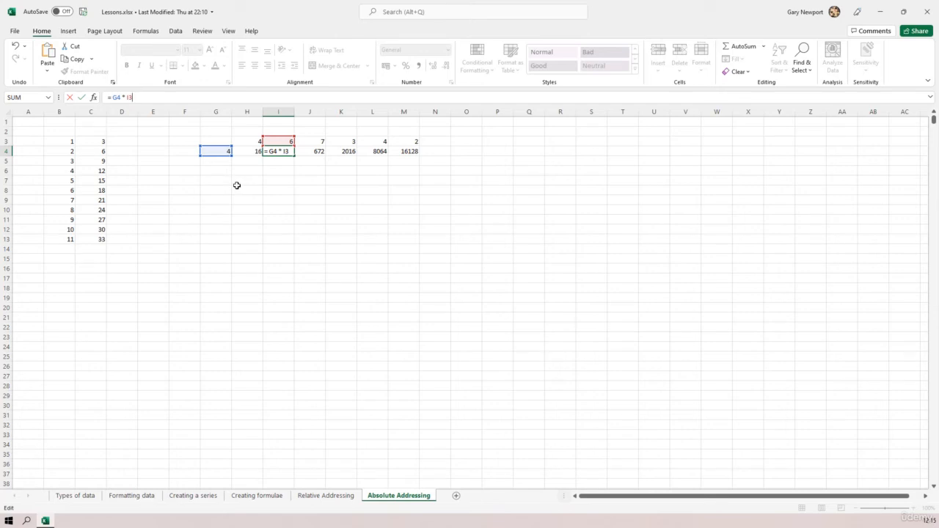
{"action": "key", "text": "Return"}
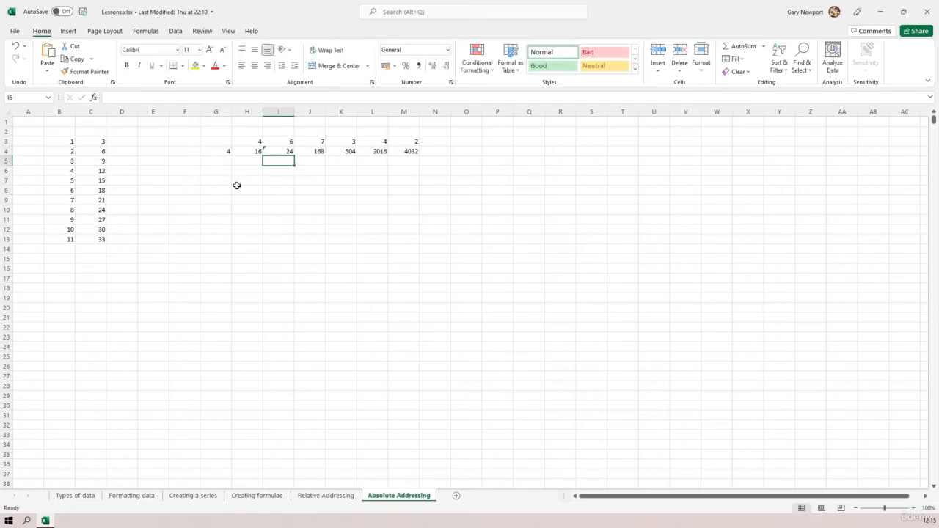
- Redirect the first reference of the formula in J4 to G4 so it reads = G4 * J3
{"action": "left_click", "coordinate": [316, 152]}
{"action": "left_click", "coordinate": [125, 98]}
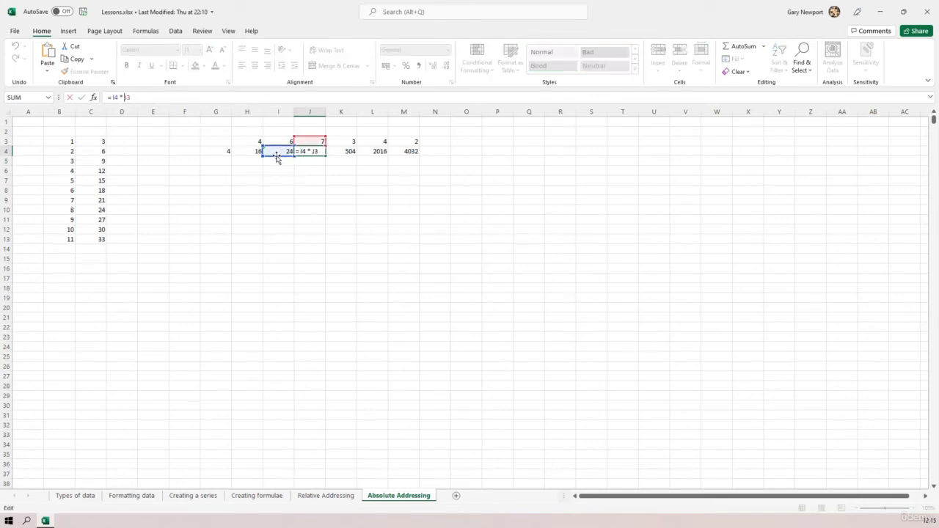
{"action": "left_click_drag", "start_coordinate": [276, 159], "coordinate": [224, 157]}
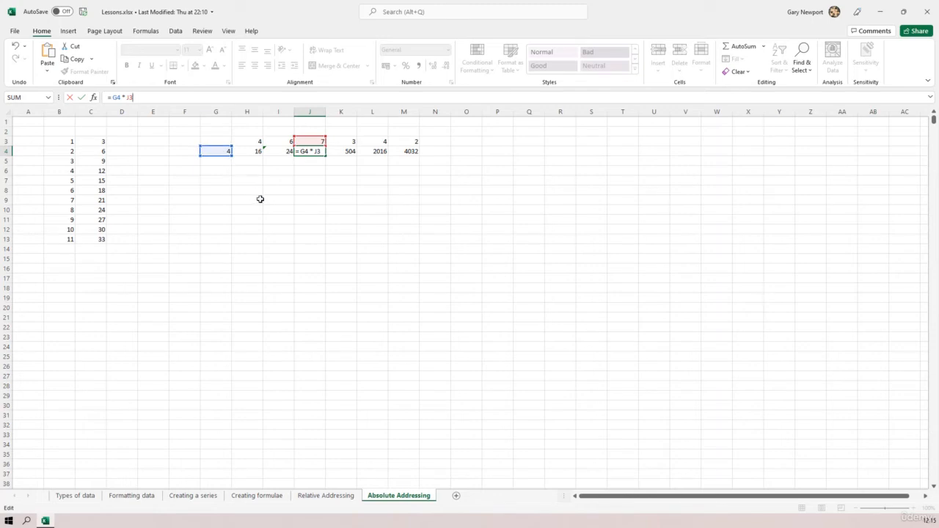
{"action": "key", "text": "Return"}
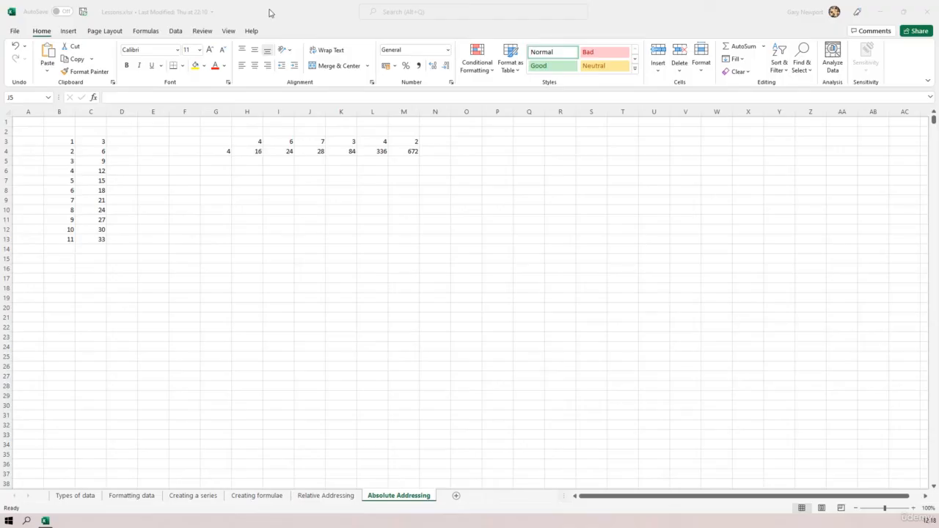
- Enter the value 1 in cell Q1 and the value 4 in cell R1
{"action": "left_click", "coordinate": [270, 12]}
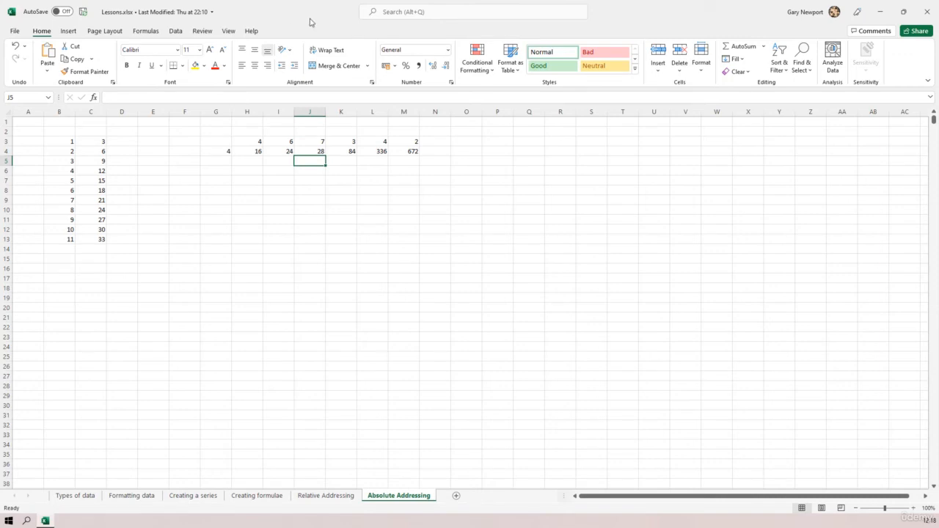
{"action": "left_click", "coordinate": [530, 121]}
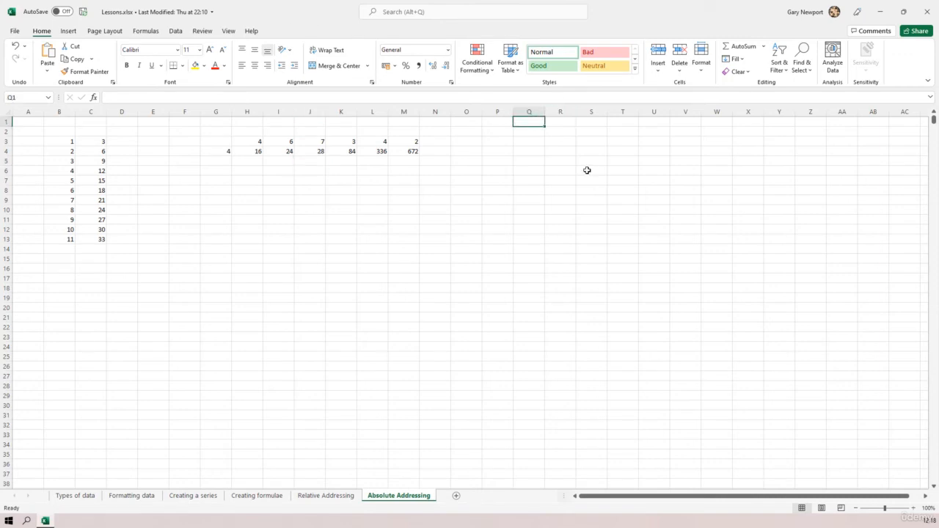
{"action": "type", "text": "1"}
{"action": "key", "text": "Tab"}
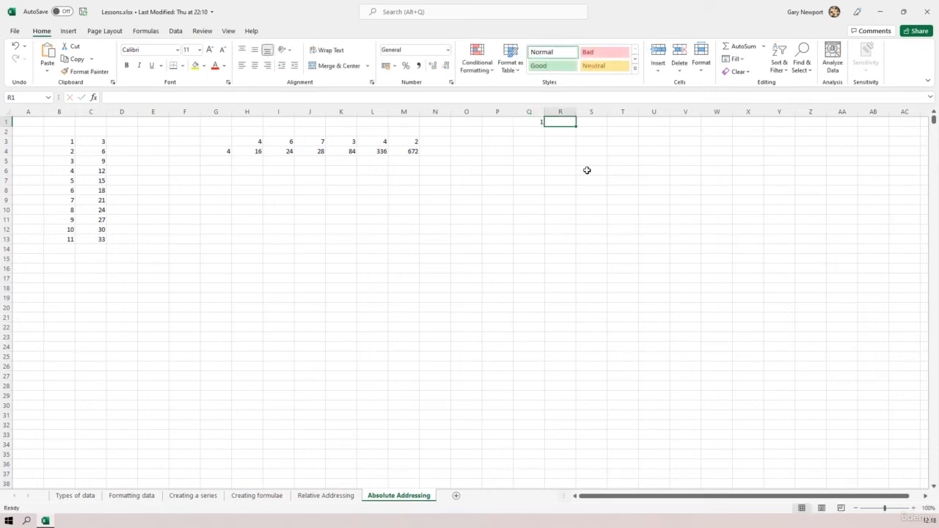
{"action": "type", "text": "4"}
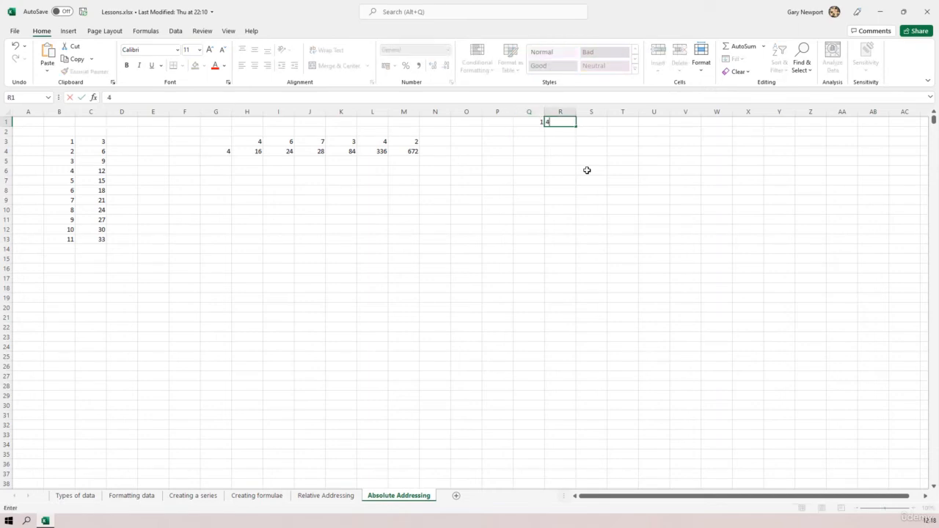
{"action": "key", "text": "Tab"}
- Enter the formula =Q1*R1 in cell S1
{"action": "type", "text": "="}
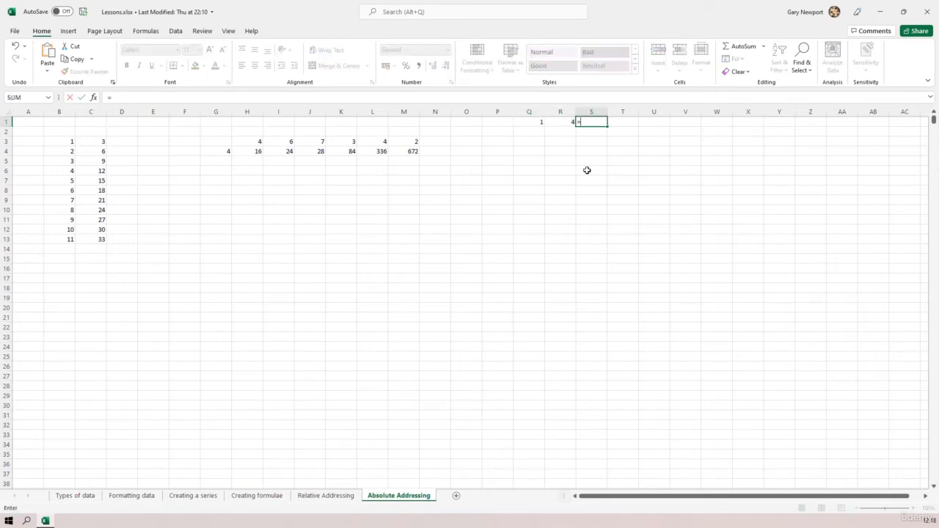
{"action": "key", "text": "Left"}
{"action": "key", "text": "Left"}
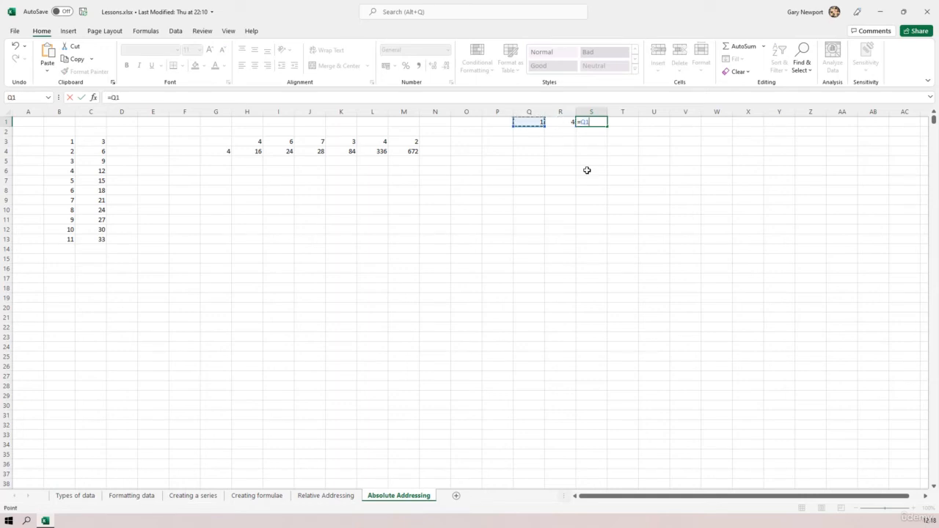
{"action": "type", "text": "*"}
{"action": "key", "text": "Left"}
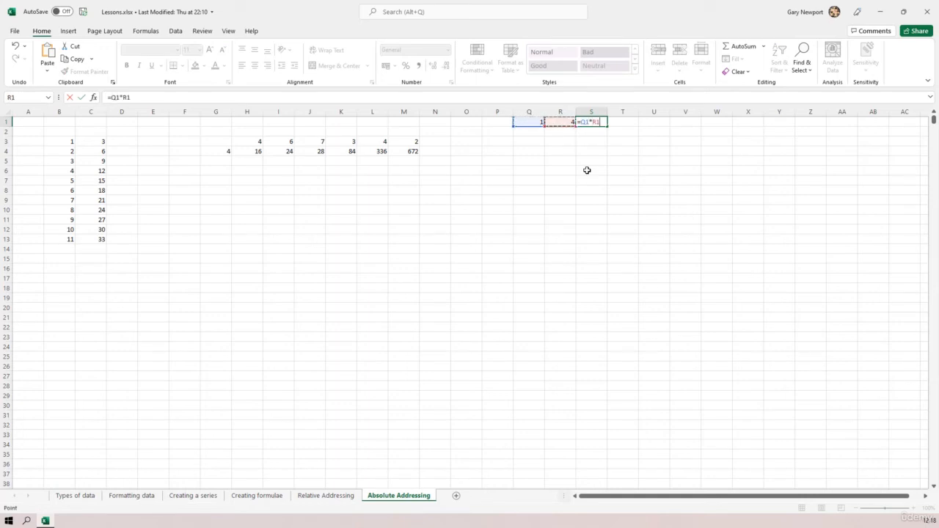
{"action": "key", "text": "Return"}
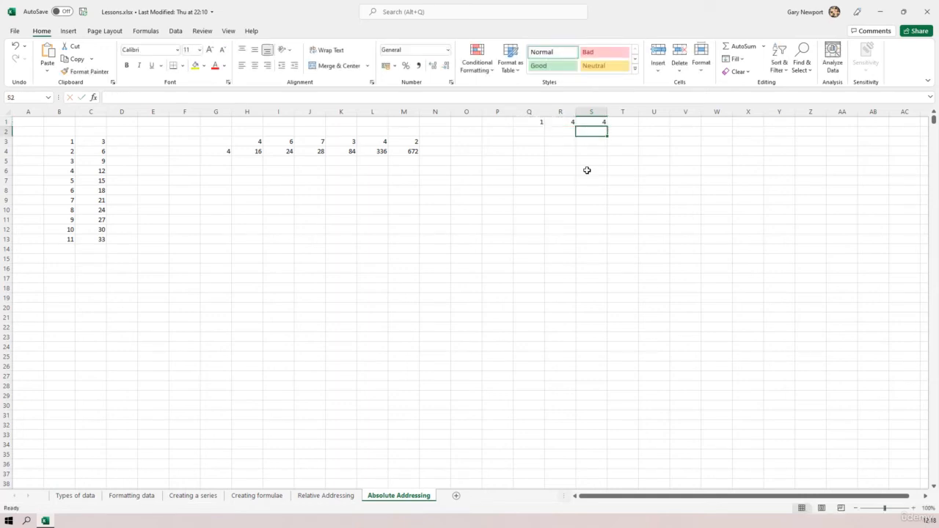
- Fill the whole of column Q with a linear series in columns, using a step value of 1
{"action": "left_click", "coordinate": [530, 111]}
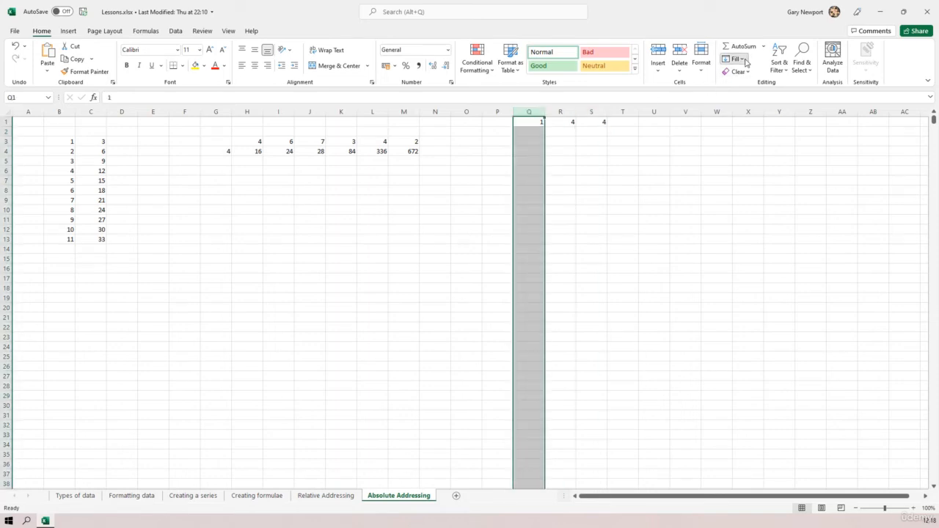
{"action": "left_click", "coordinate": [742, 59]}
{"action": "left_click", "coordinate": [749, 141]}
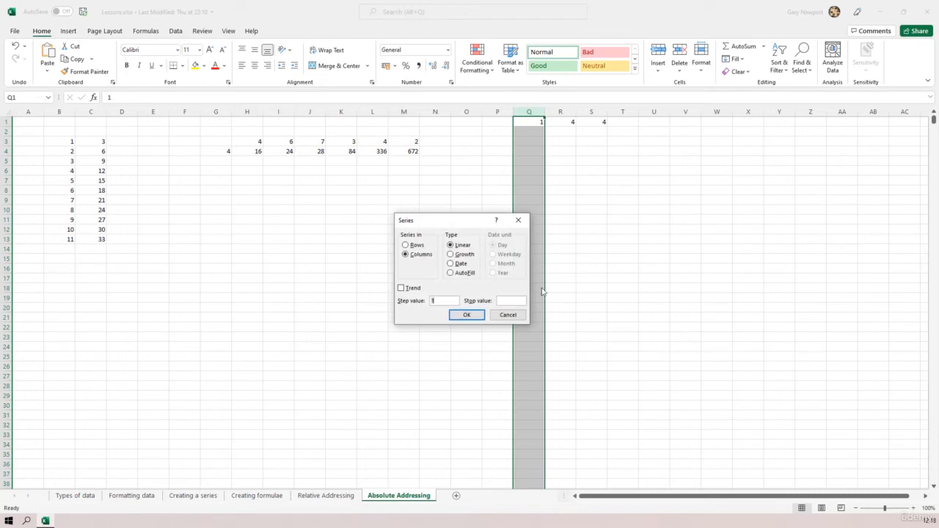
{"action": "left_click", "coordinate": [484, 311]}
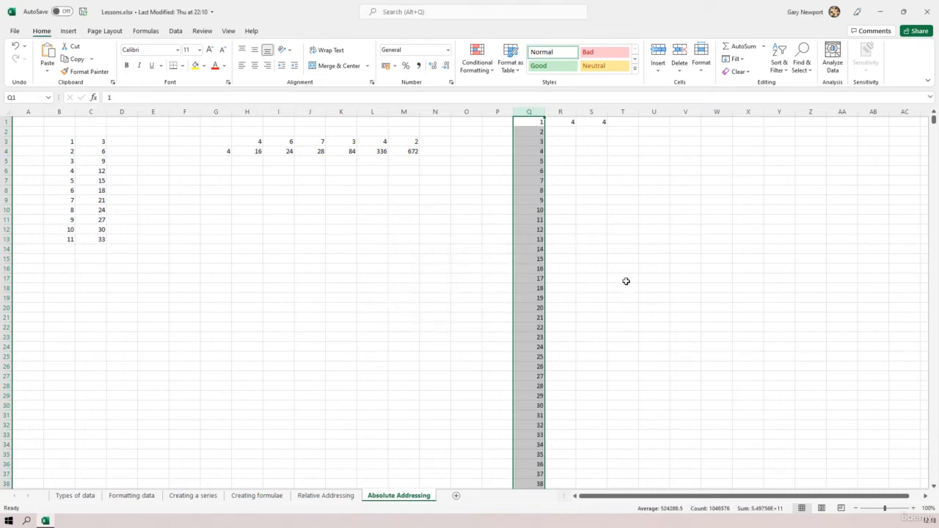
- Fill the formula in S1 down the whole of column S
{"action": "left_click", "coordinate": [594, 121]}
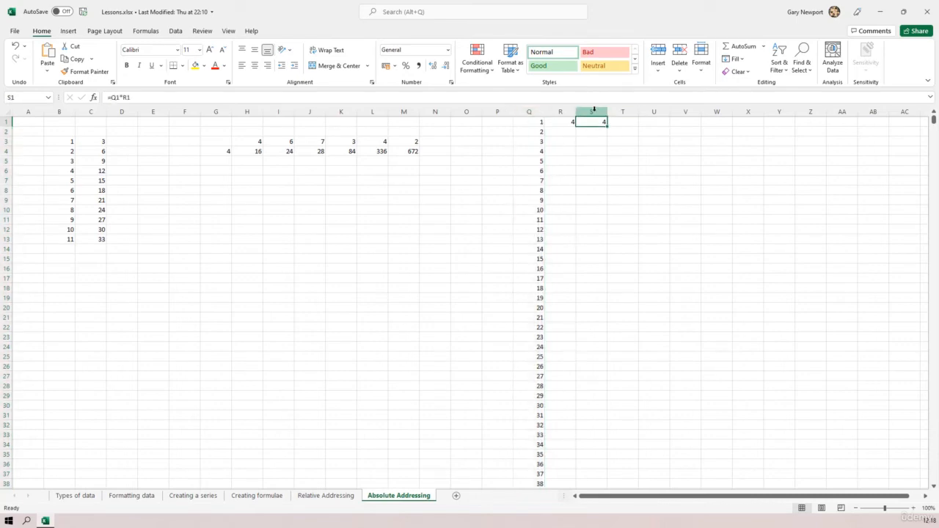
{"action": "left_click", "coordinate": [594, 108]}
{"action": "left_click", "coordinate": [734, 59]}
{"action": "left_click", "coordinate": [744, 76]}
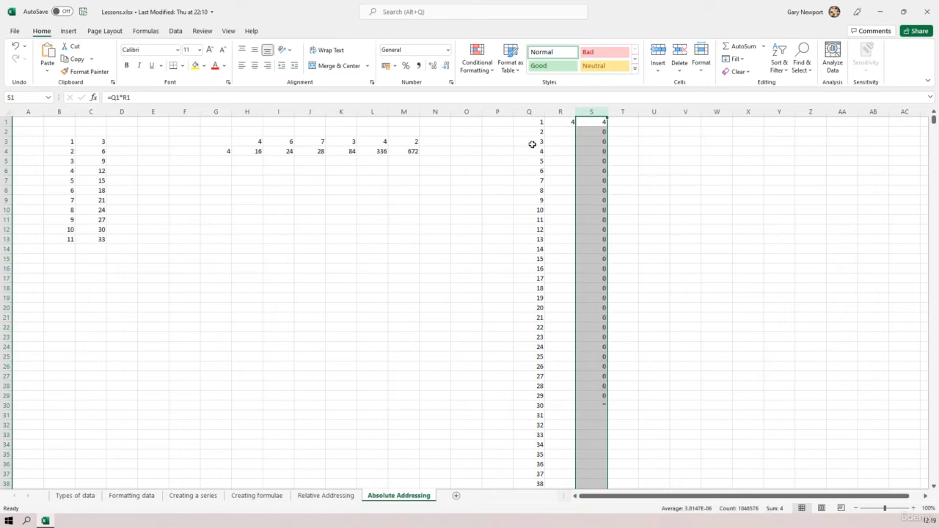
- Try to redirect the second reference of the formula in S2 to R1, discarding the edit
{"action": "left_click", "coordinate": [601, 131]}
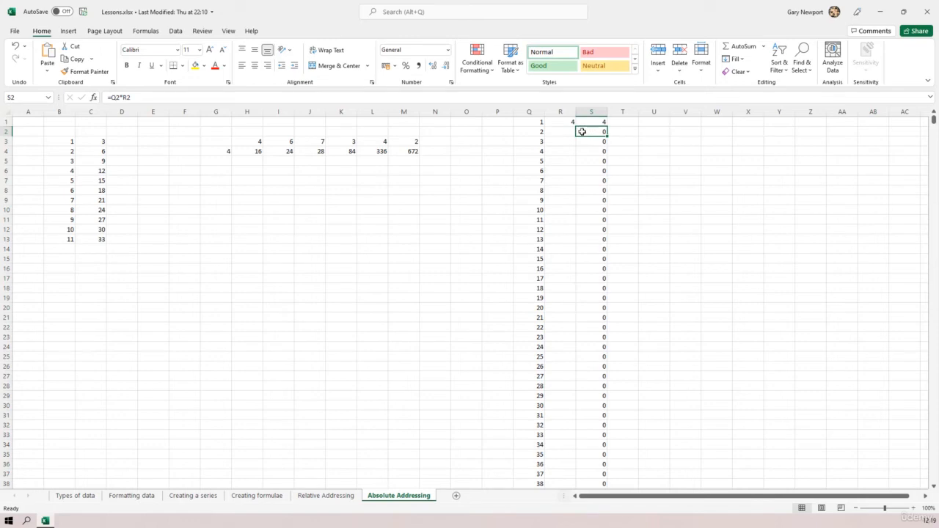
{"action": "left_click", "coordinate": [124, 99]}
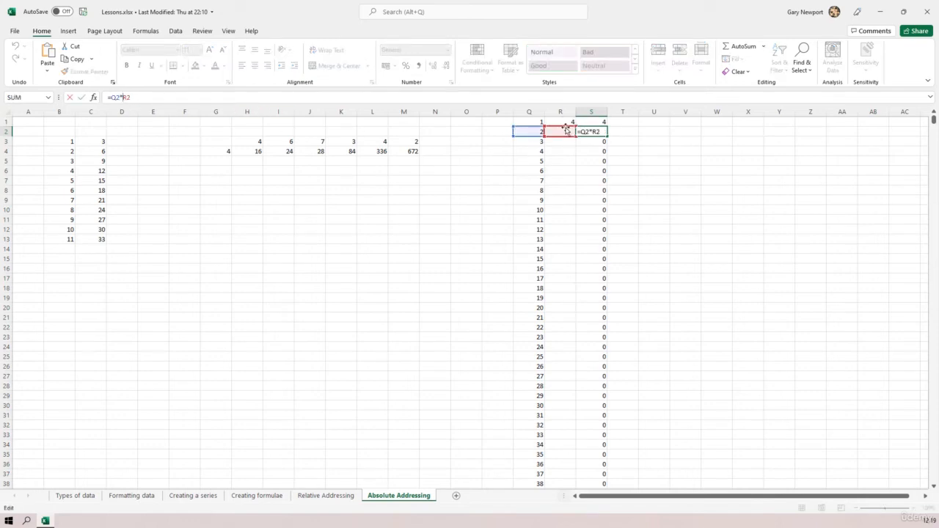
{"action": "left_click", "coordinate": [565, 121]}
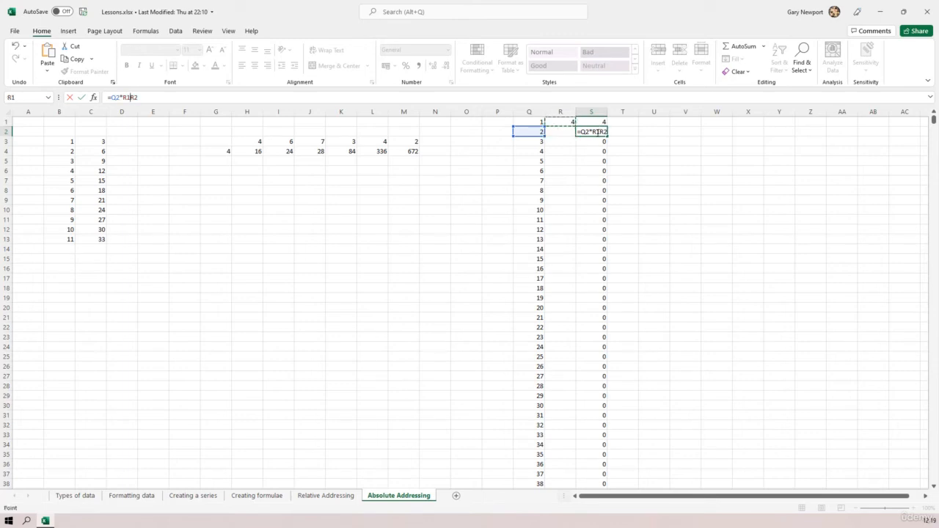
{"action": "key", "text": "Escape"}
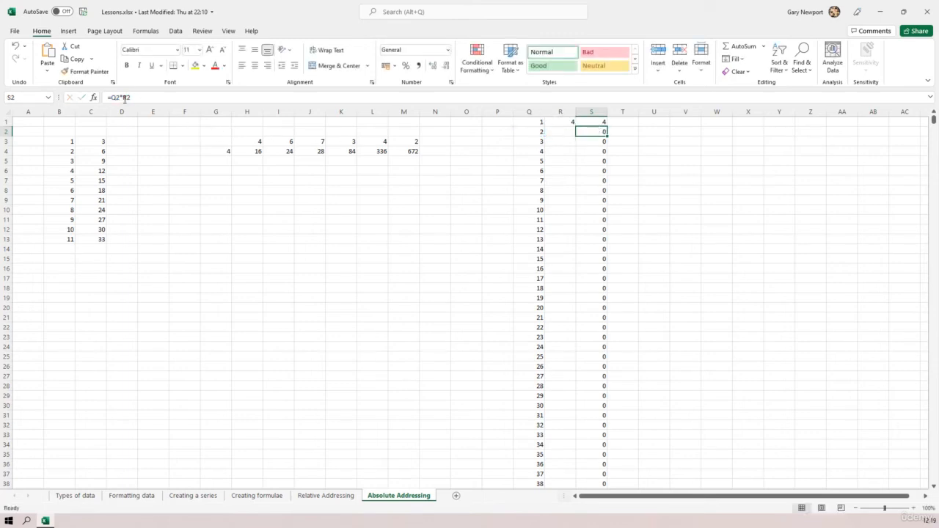
{"action": "left_click", "coordinate": [126, 97]}
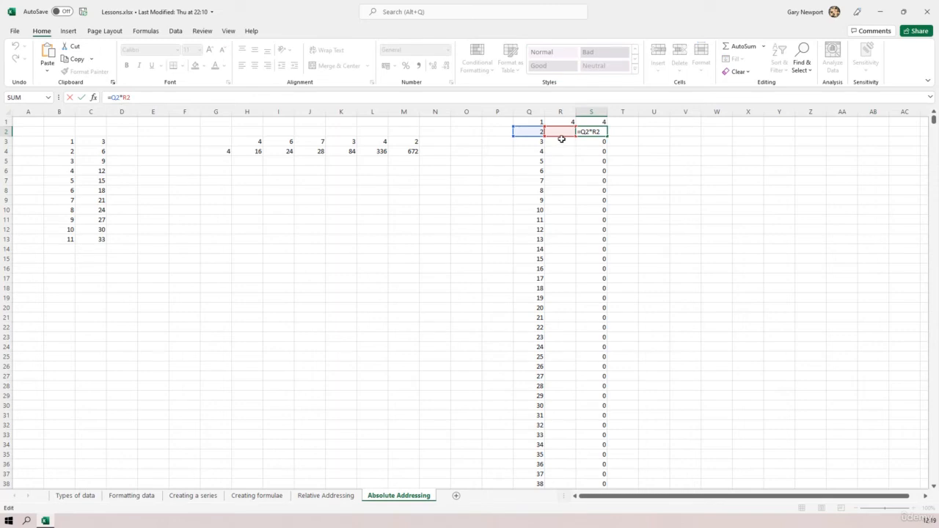
{"action": "left_click_drag", "start_coordinate": [563, 140], "coordinate": [563, 128]}
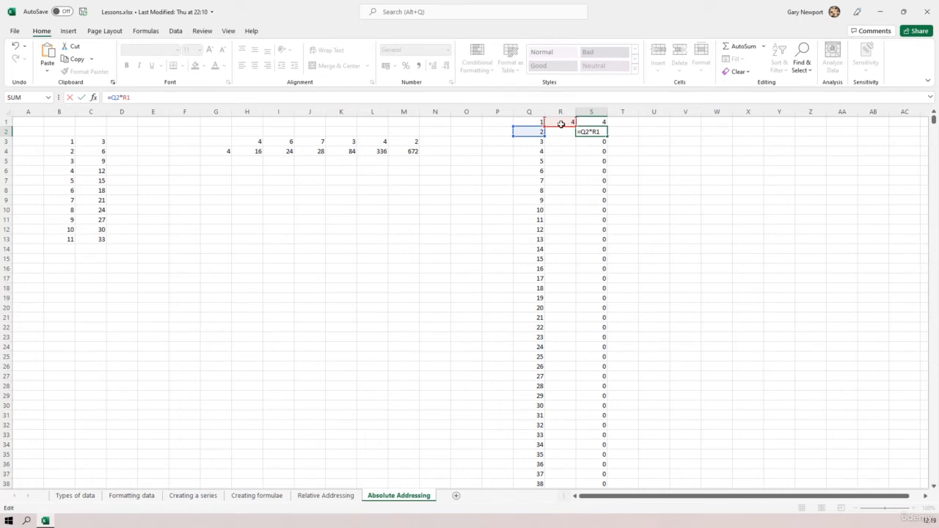
{"action": "key", "text": "Escape"}
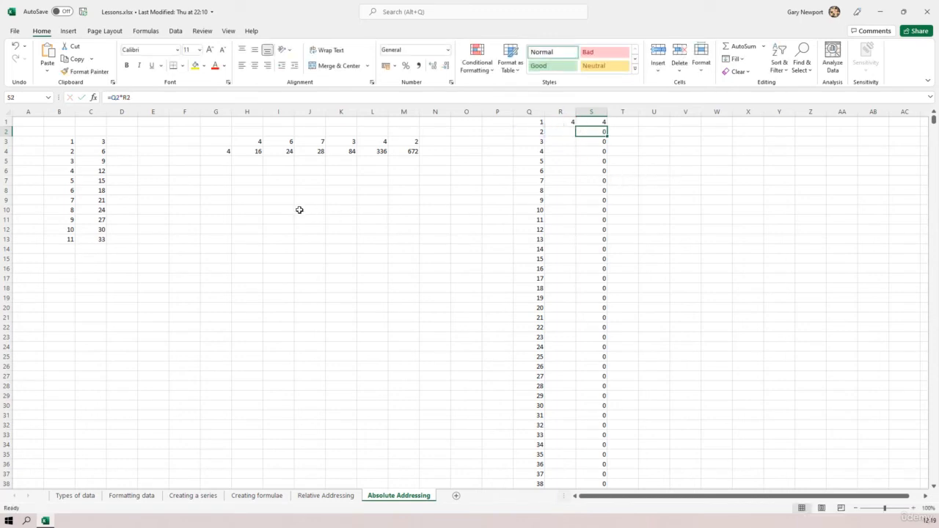
- Clear the formulas in cells I4 to M4, keeping the one in H4
{"action": "left_click", "coordinate": [242, 152]}
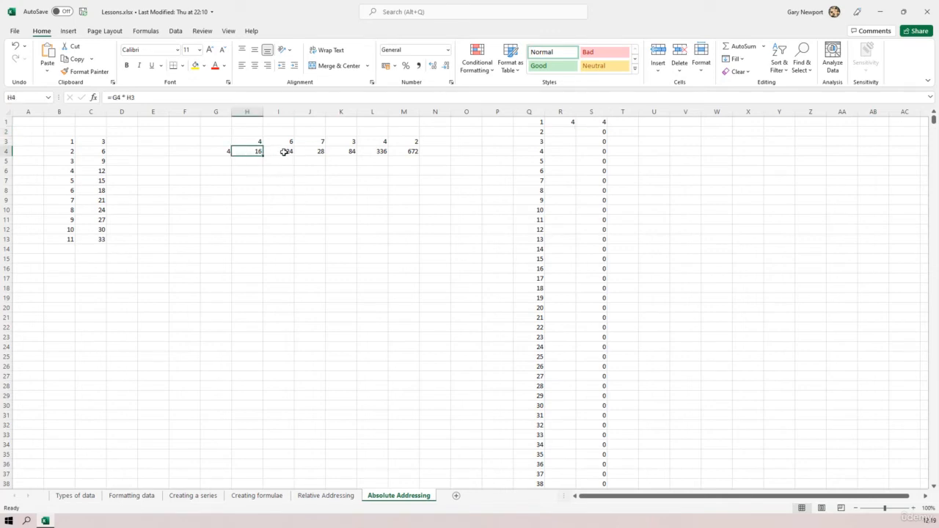
{"action": "left_click_drag", "start_coordinate": [286, 151], "coordinate": [415, 152]}
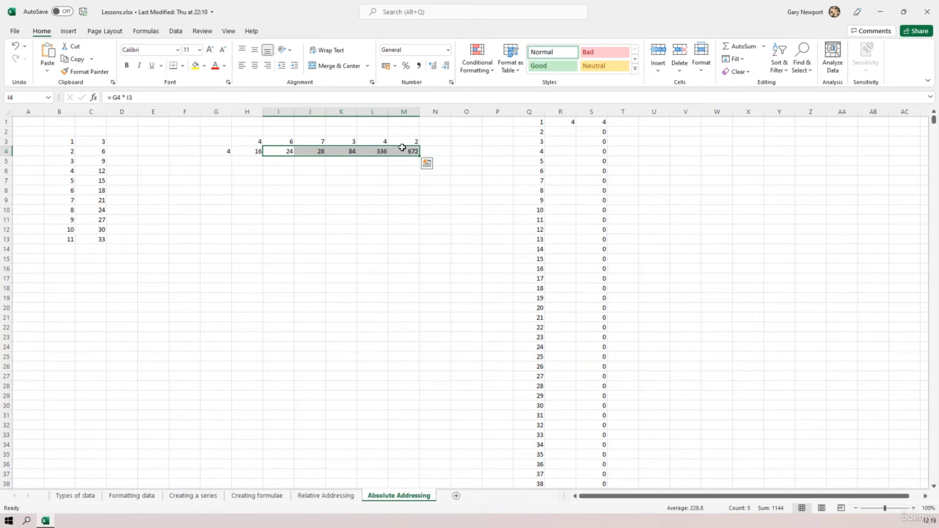
{"action": "key", "text": "Delete"}
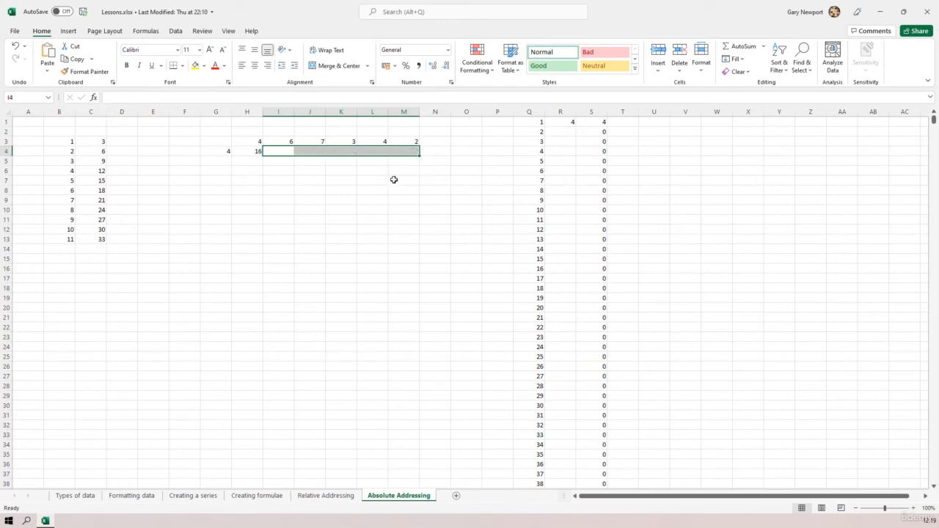
{"action": "left_click", "coordinate": [435, 217]}
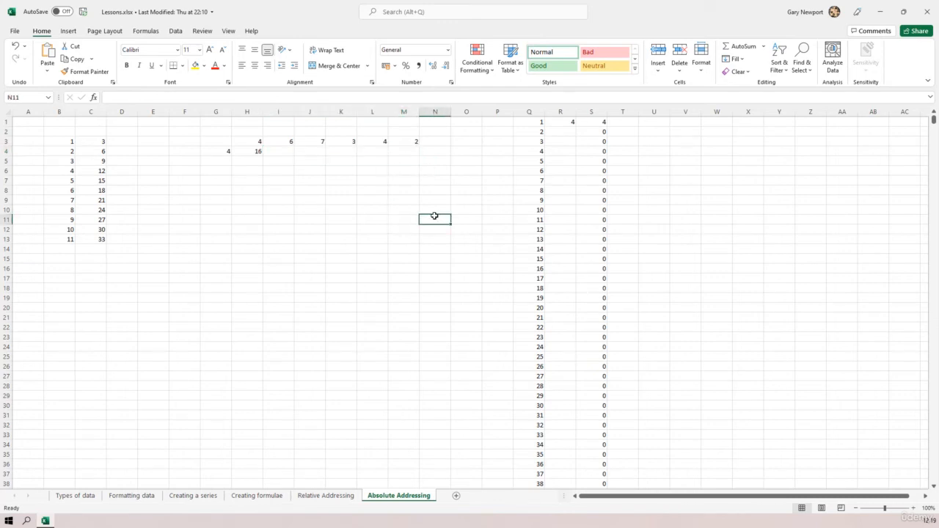
- Undo the edits back to before the S1 formula was entered, and clear cells I4 to M4 again
{"action": "left_click", "coordinate": [16, 46]}
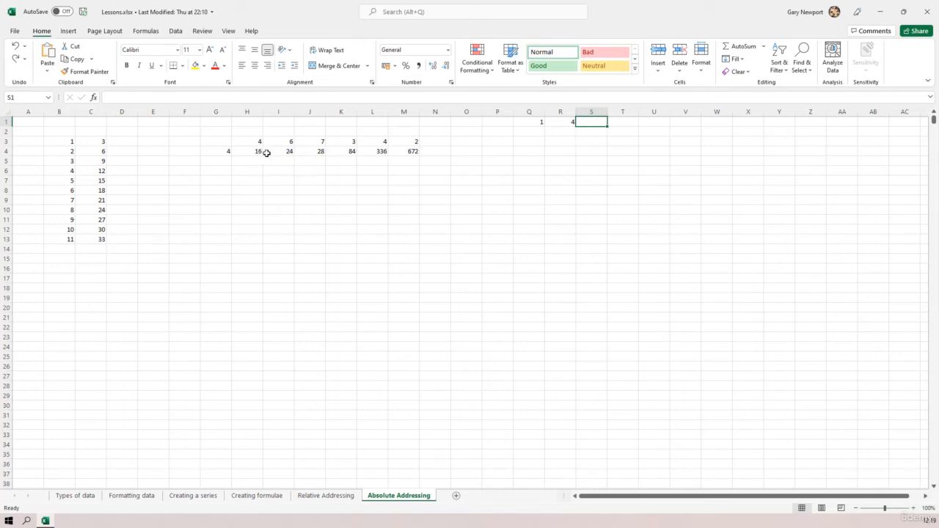
{"action": "left_click_drag", "start_coordinate": [266, 151], "coordinate": [415, 151]}
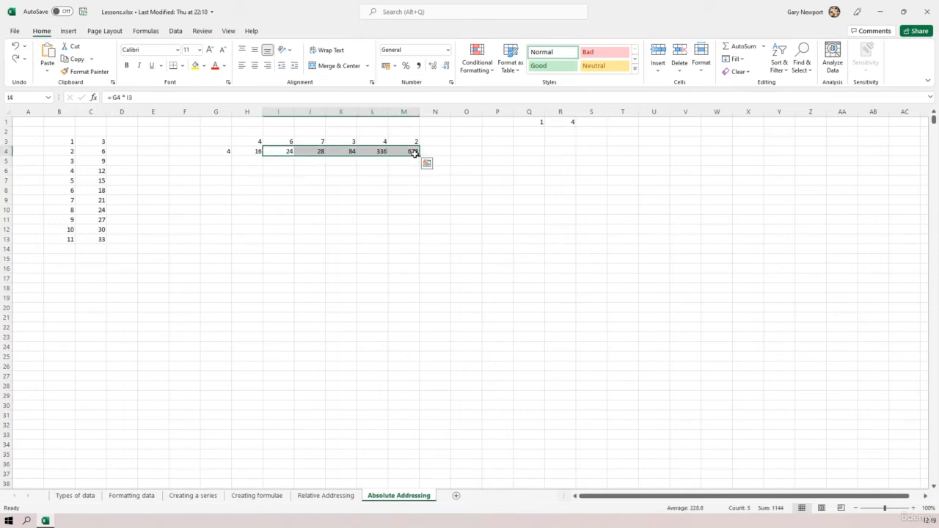
{"action": "key", "text": "Delete"}
- Fill the formula in H4 across one cell into I4
{"action": "left_click", "coordinate": [247, 151]}
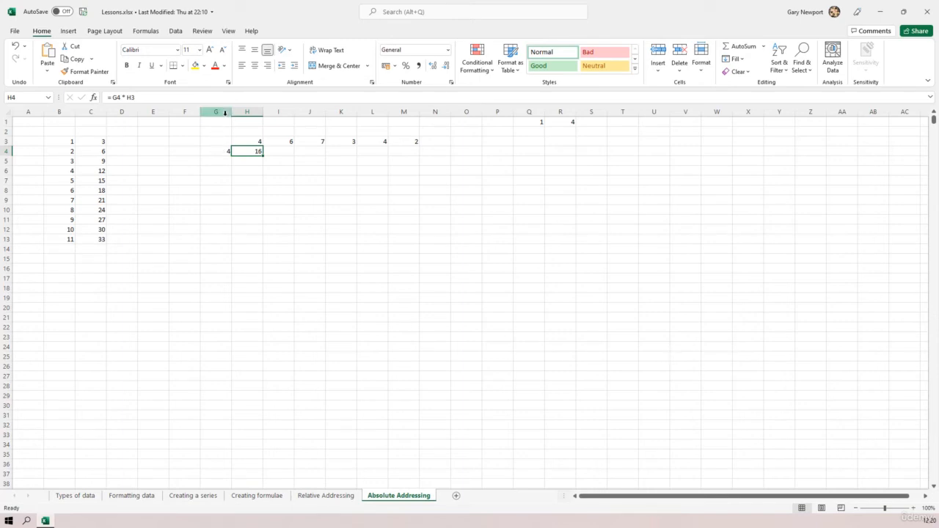
{"action": "left_click", "coordinate": [223, 151]}
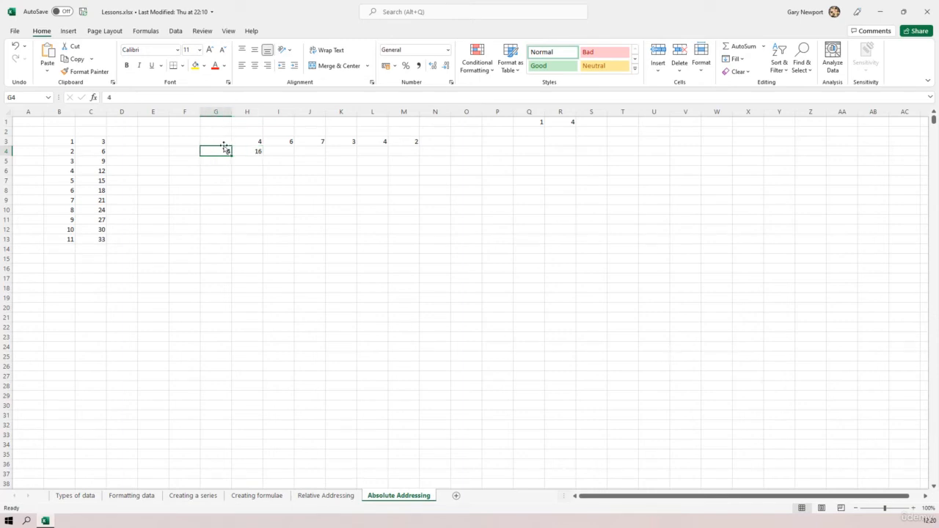
{"action": "left_click", "coordinate": [252, 150]}
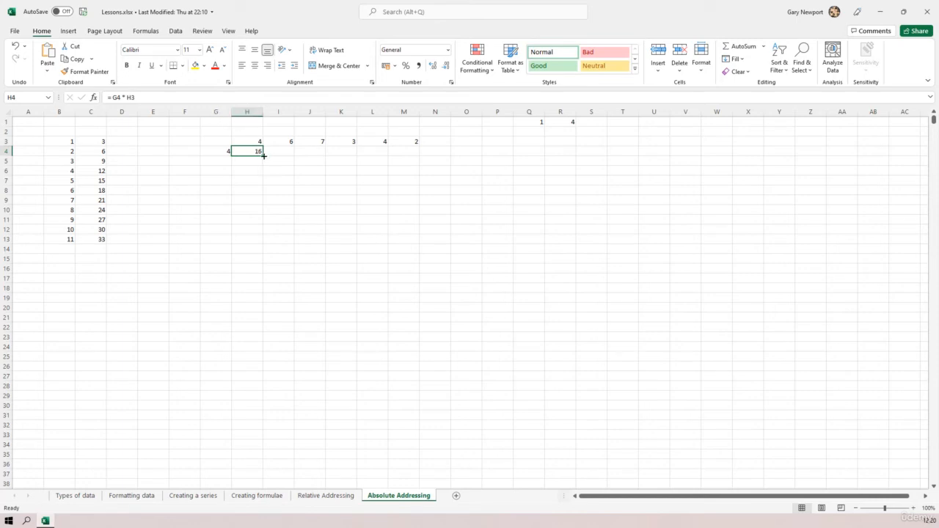
{"action": "left_click_drag", "start_coordinate": [264, 155], "coordinate": [298, 159]}
- Compare the cell references in the formulas of I4 and H4
{"action": "left_click", "coordinate": [277, 152]}
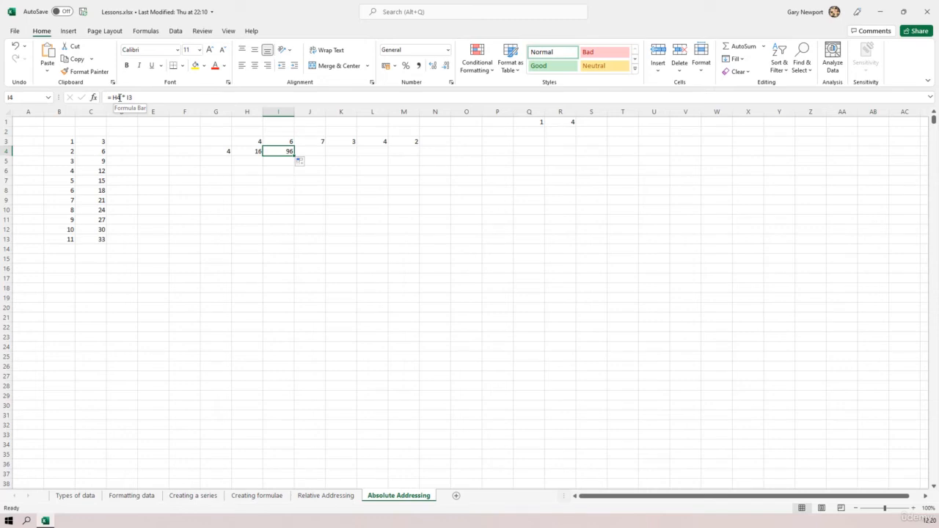
{"action": "left_click", "coordinate": [252, 151]}
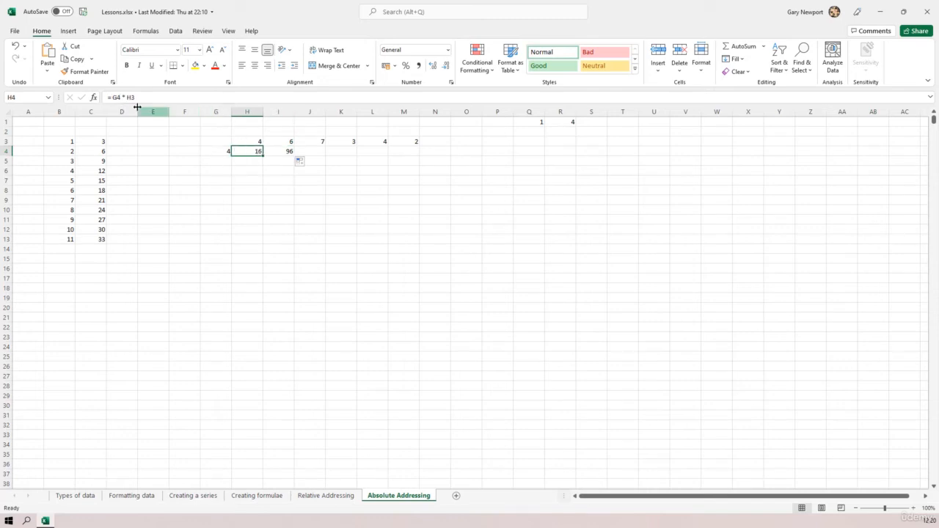
{"action": "left_click", "coordinate": [275, 151]}
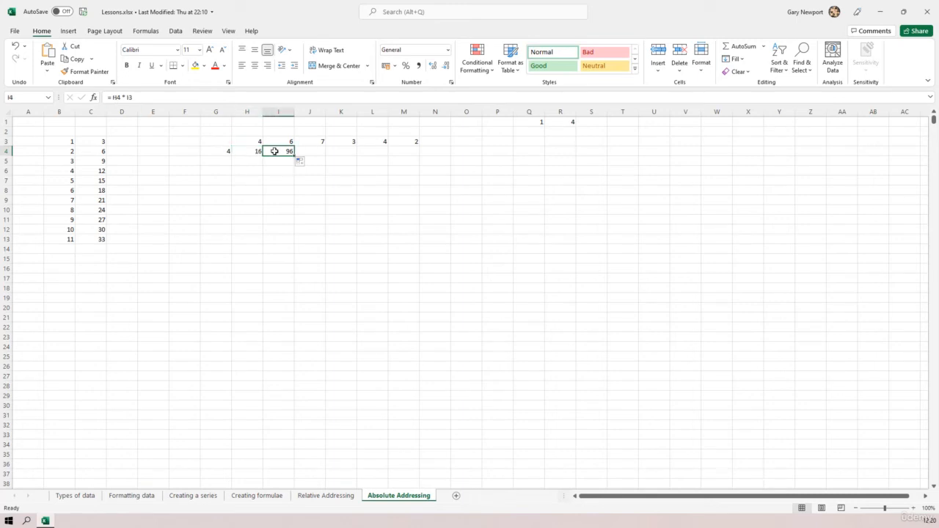
- Clear I4 and lock the column of the G4 reference in H4, making its formula = $G4 * H3
{"action": "key", "text": "Delete"}
{"action": "left_click", "coordinate": [254, 152]}
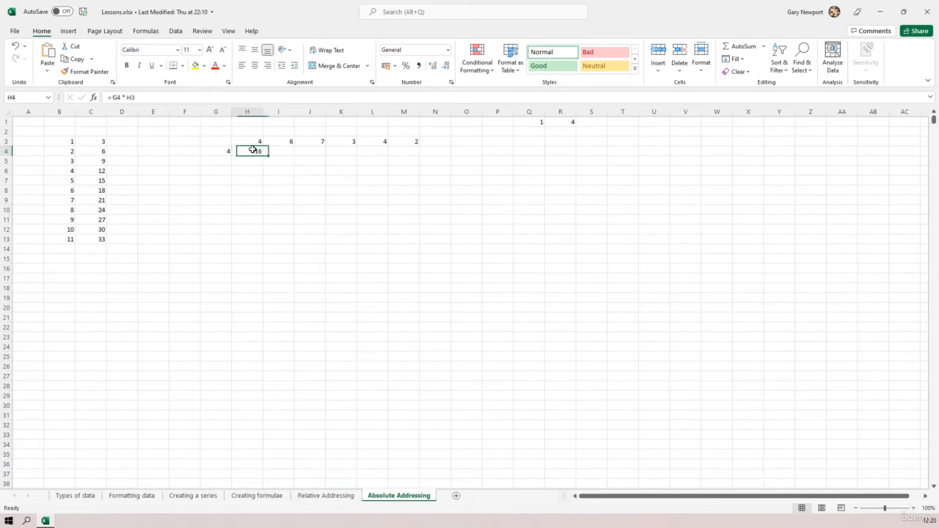
{"action": "left_click", "coordinate": [114, 97]}
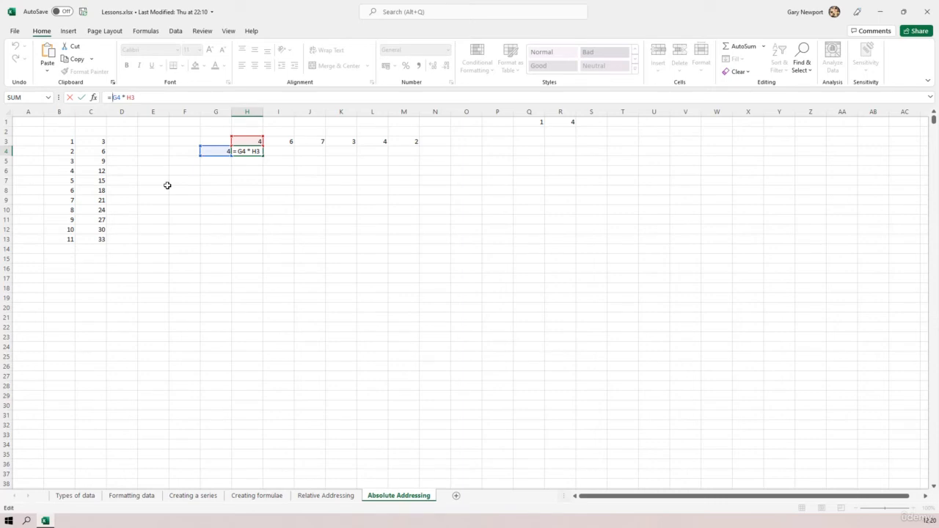
{"action": "type", "text": "$"}
{"action": "key", "text": "Return"}
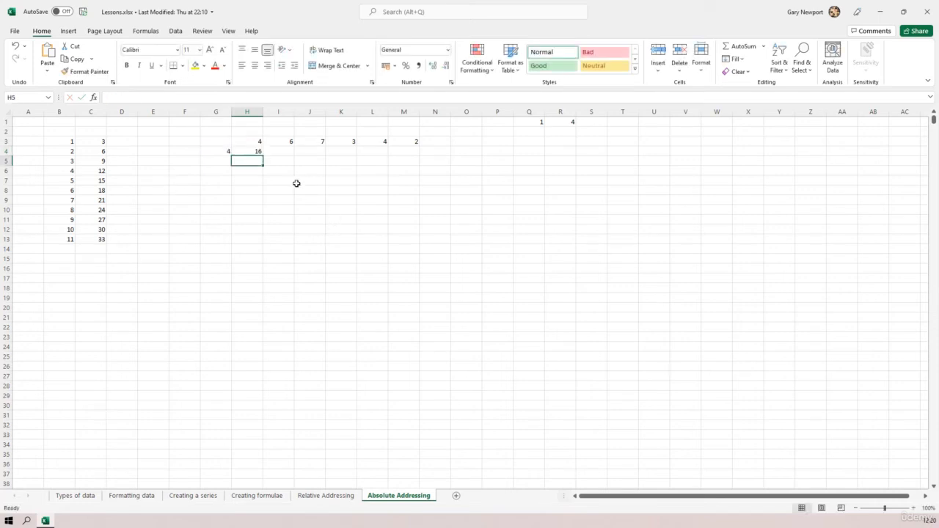
- Fill the H4 formula across to M4 and check the references in the filled cells' formulas
{"action": "left_click", "coordinate": [257, 152]}
{"action": "left_click_drag", "start_coordinate": [264, 155], "coordinate": [426, 157]}
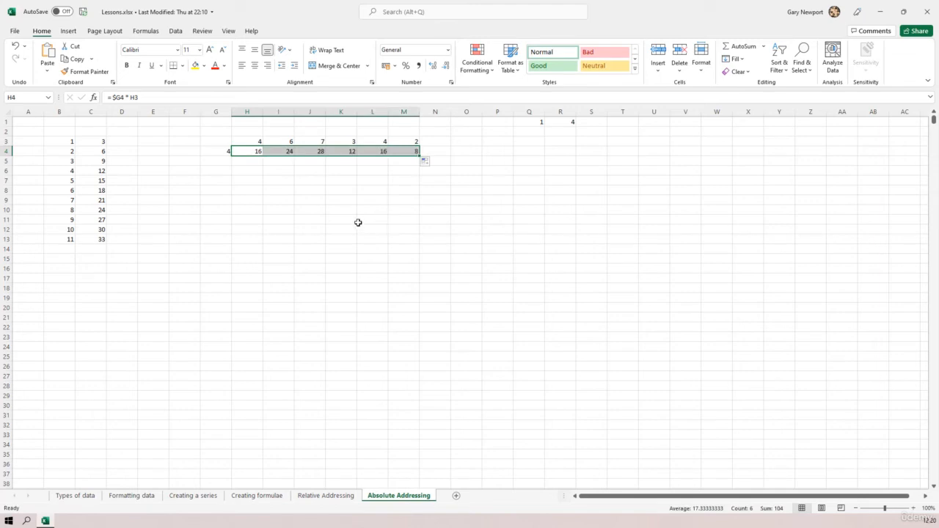
{"action": "left_click", "coordinate": [251, 152]}
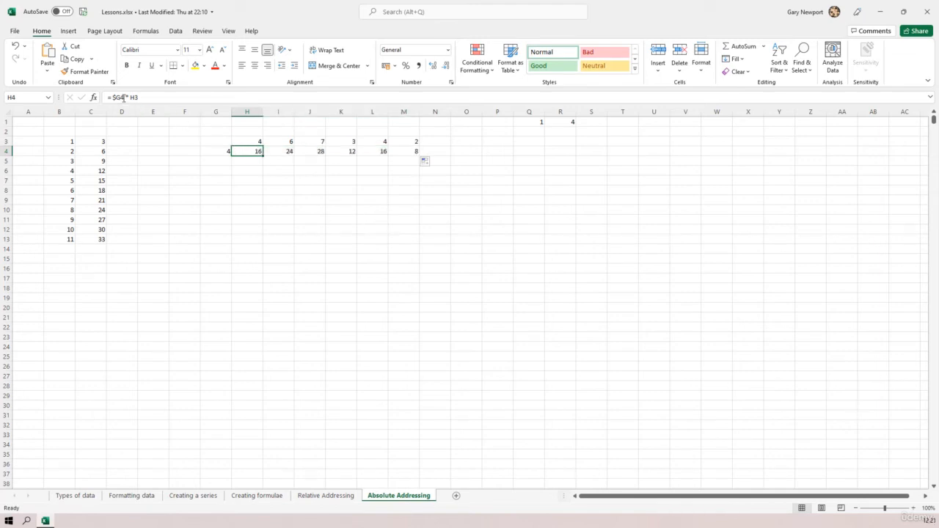
{"action": "left_click", "coordinate": [282, 153]}
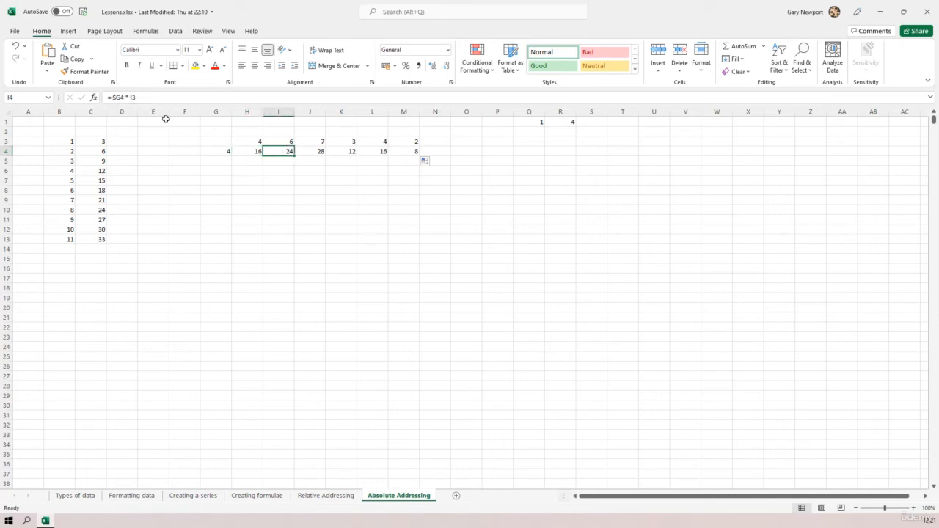
{"action": "left_click", "coordinate": [310, 151]}
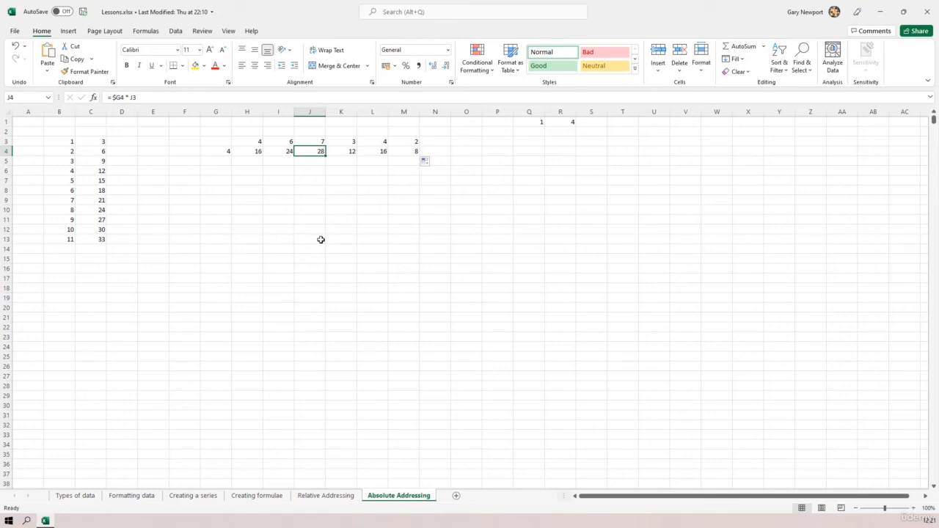
{"action": "left_click", "coordinate": [407, 152]}
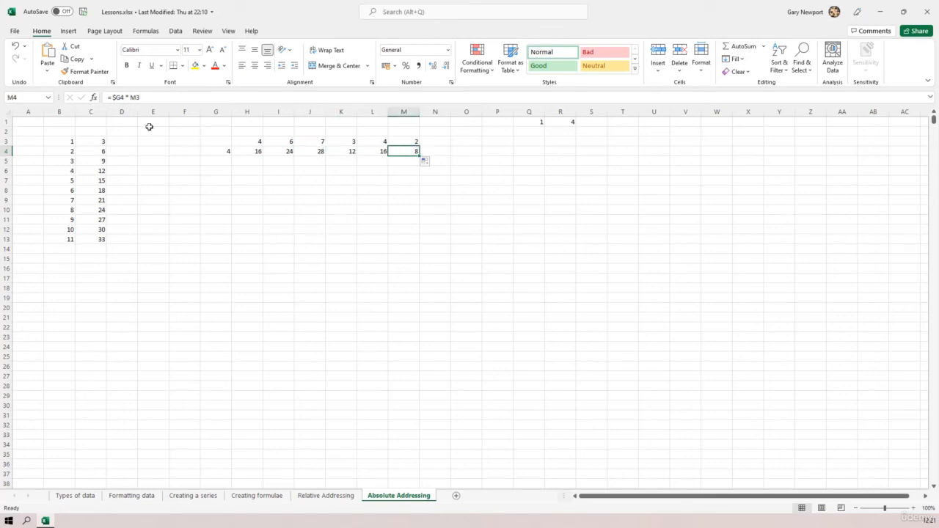
- Enter the formula =Q1*R$1 in S1, locking the row of the R1 reference
{"action": "left_click", "coordinate": [588, 122]}
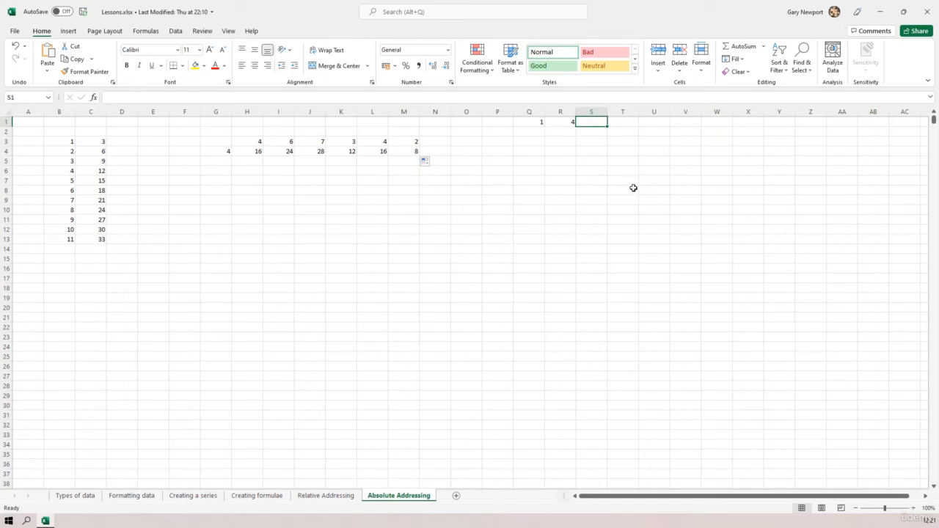
{"action": "type", "text": "="}
{"action": "left_click", "coordinate": [525, 122]}
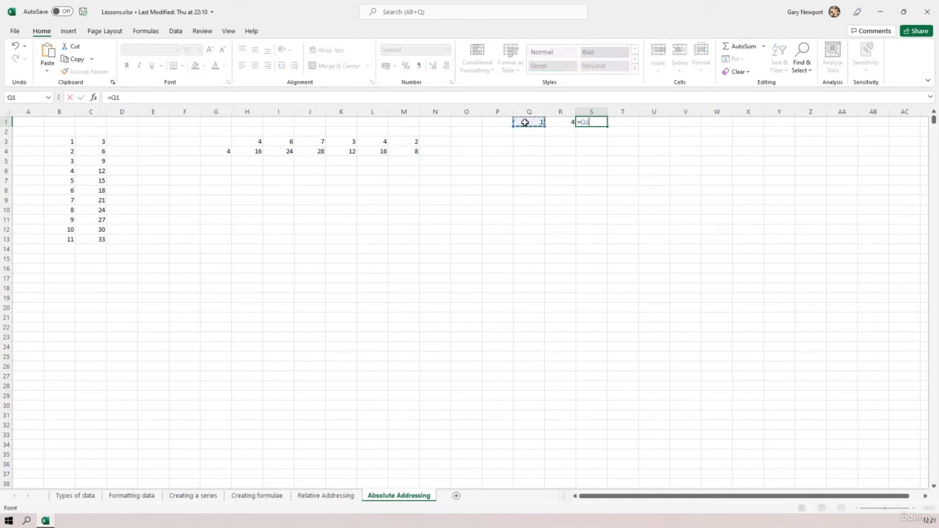
{"action": "type", "text": "*"}
{"action": "left_click", "coordinate": [568, 124]}
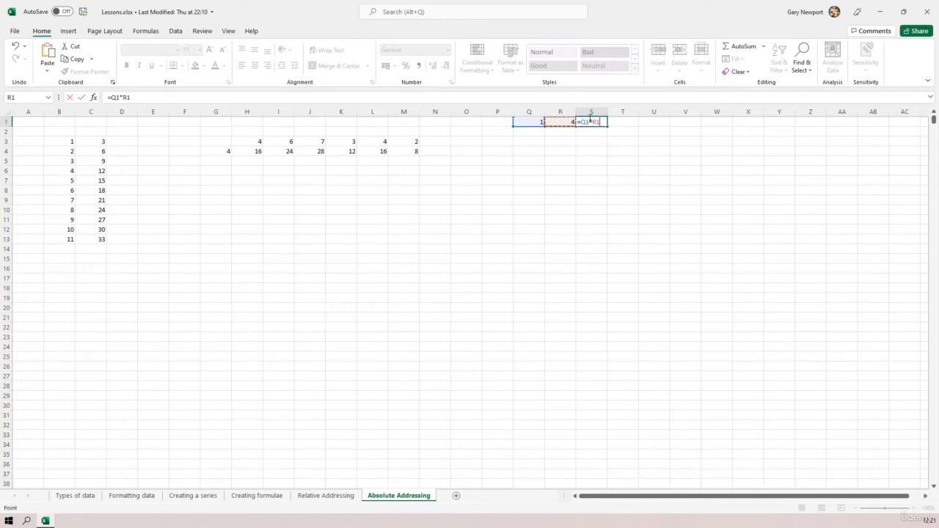
{"action": "left_click", "coordinate": [127, 97]}
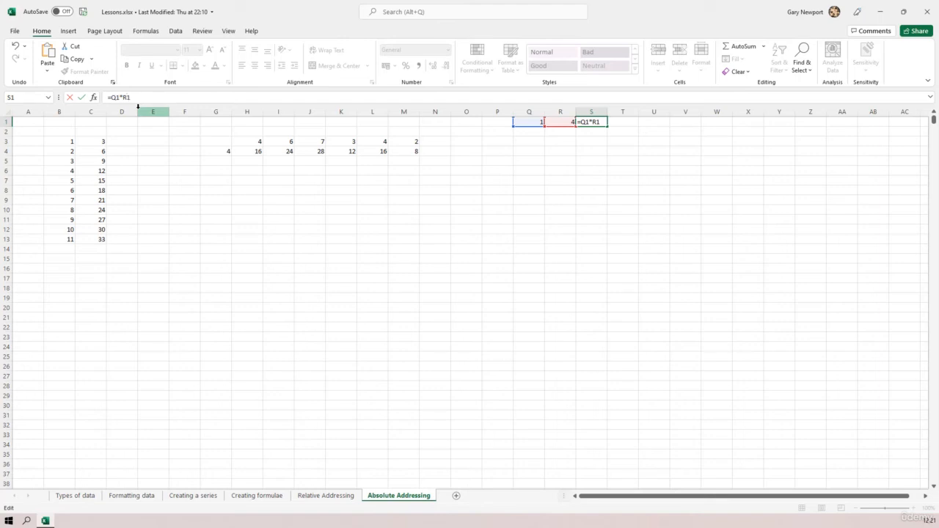
{"action": "type", "text": "$"}
{"action": "key", "text": "Return"}
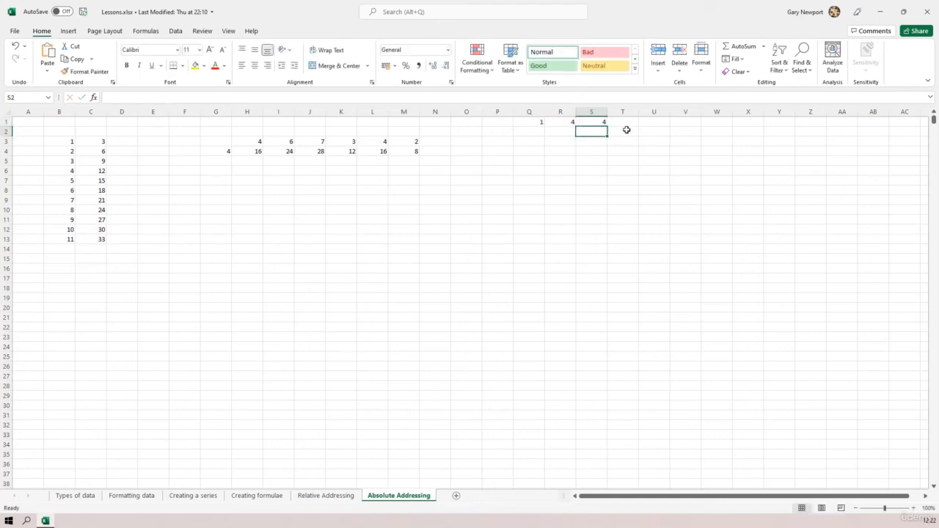
- Fill the whole of column Q with a linear series in columns, using a step value of 1
{"action": "left_click", "coordinate": [530, 111]}
{"action": "left_click", "coordinate": [734, 59]}
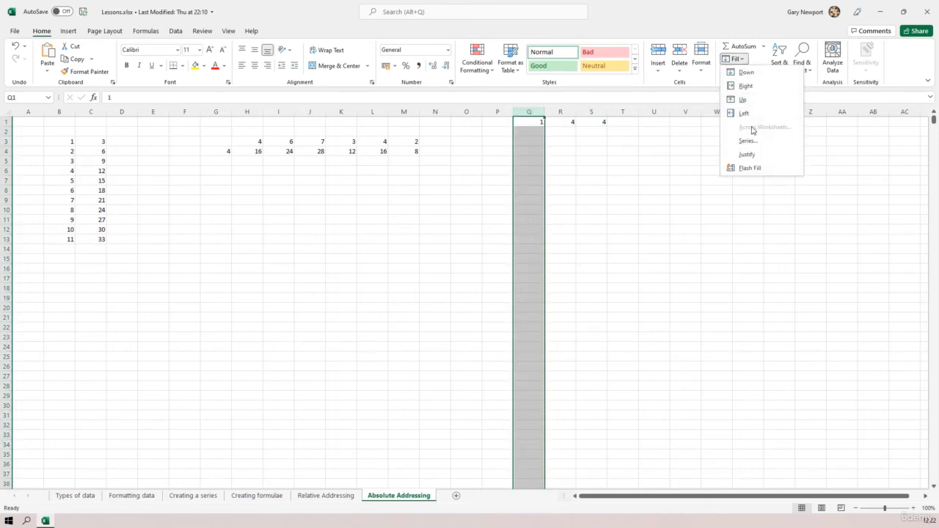
{"action": "left_click", "coordinate": [747, 140]}
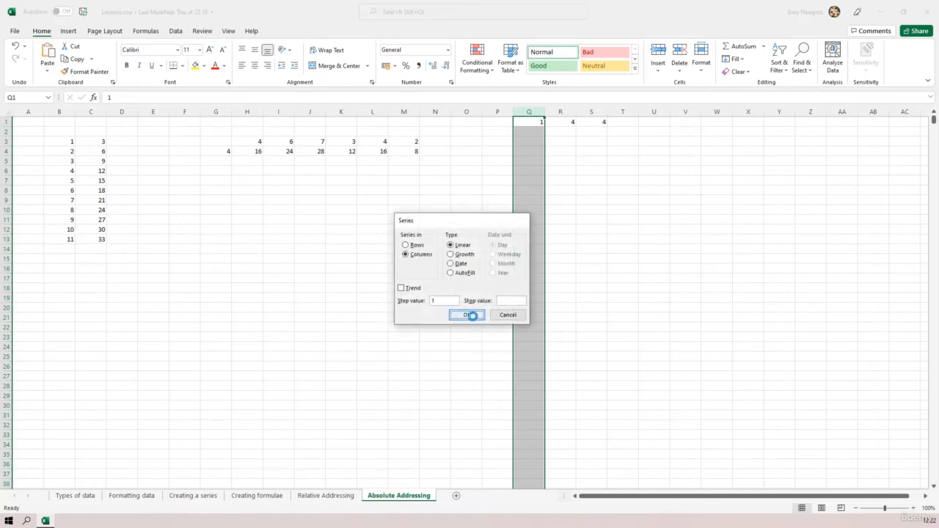
{"action": "left_click", "coordinate": [466, 318]}
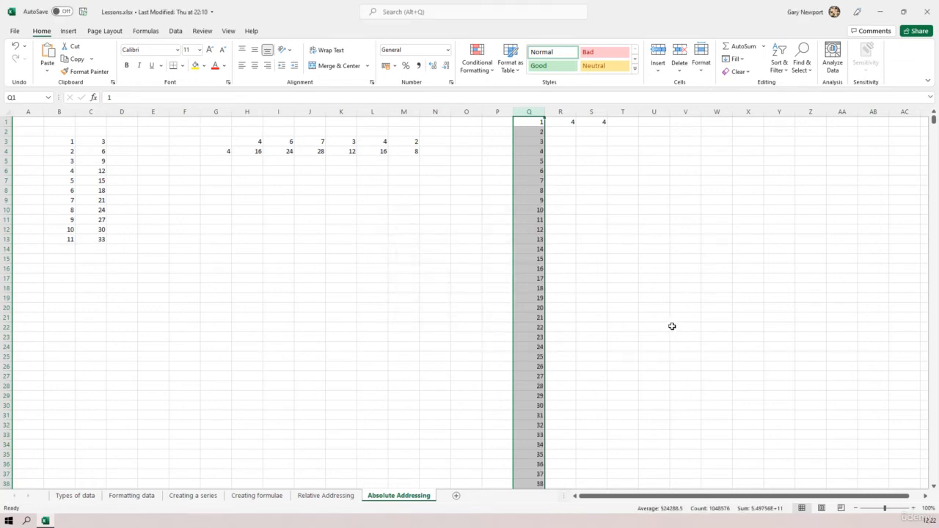
- Fill the S1 formula down the whole of column S
{"action": "left_click", "coordinate": [605, 113]}
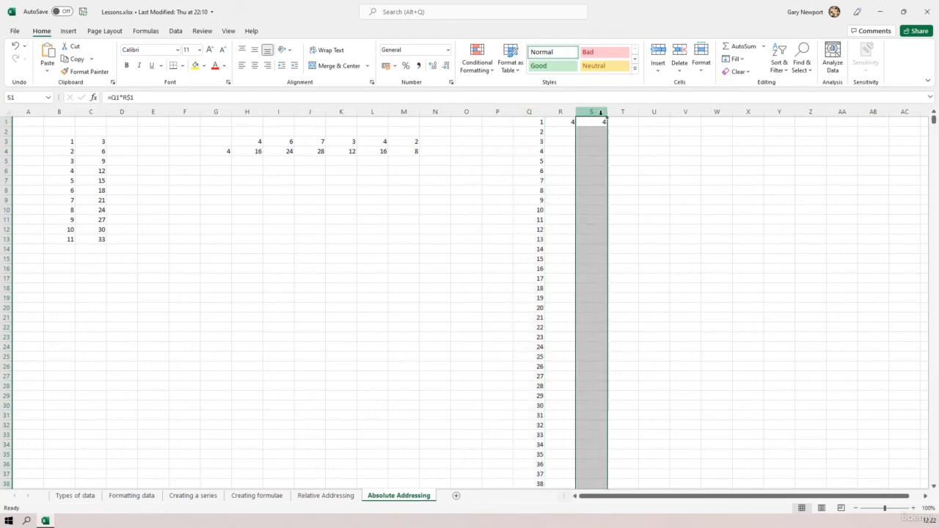
{"action": "left_click", "coordinate": [734, 61]}
{"action": "left_click", "coordinate": [744, 76]}
{"action": "left_click", "coordinate": [661, 249]}
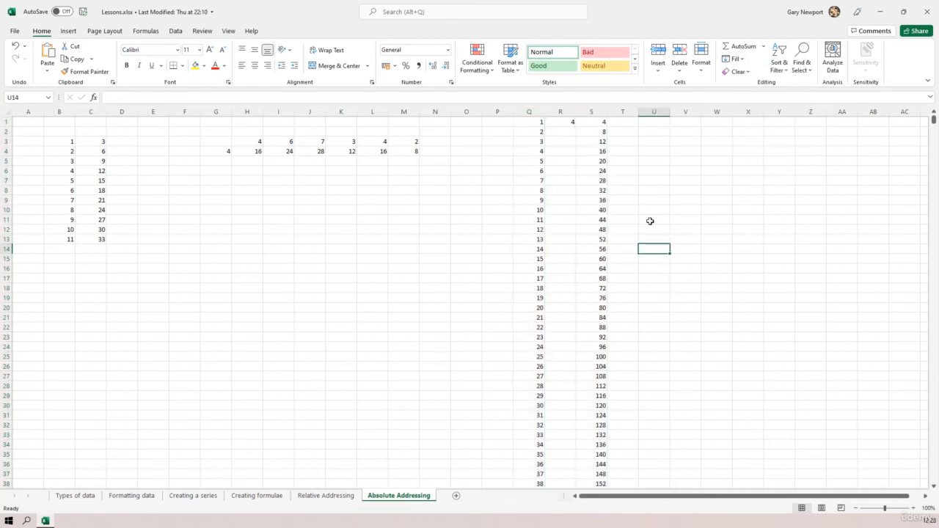
- Check the formula in S2, and look at the last row of column Q before returning to Q1
{"action": "left_click", "coordinate": [596, 130]}
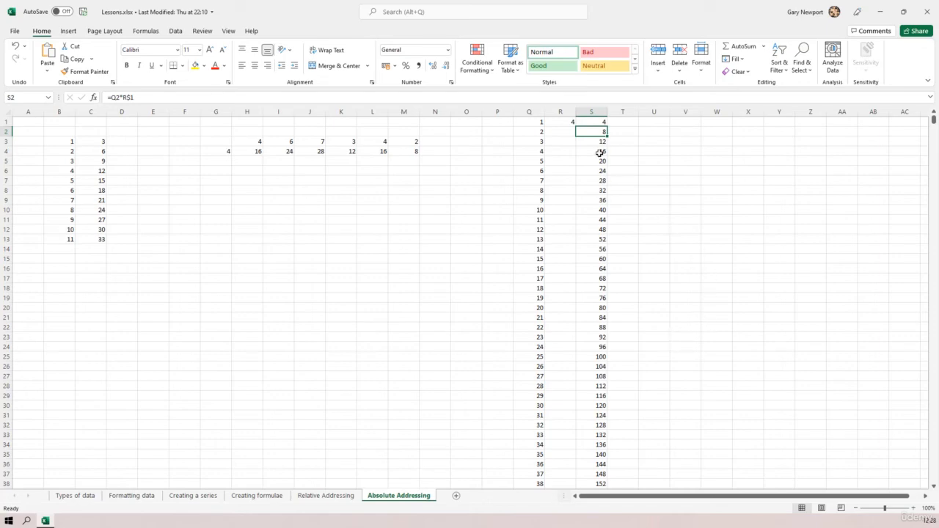
{"action": "left_click", "coordinate": [542, 250]}
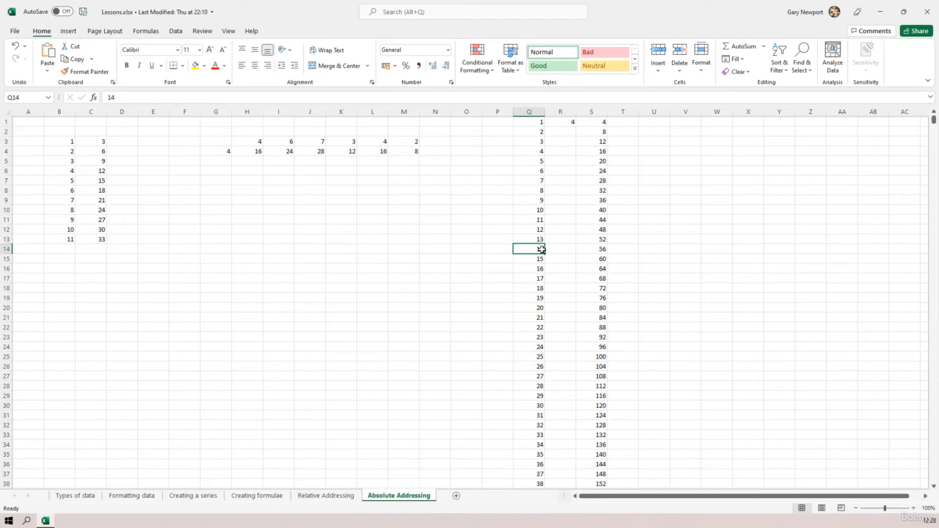
{"action": "key", "text": "ctrl+Down"}
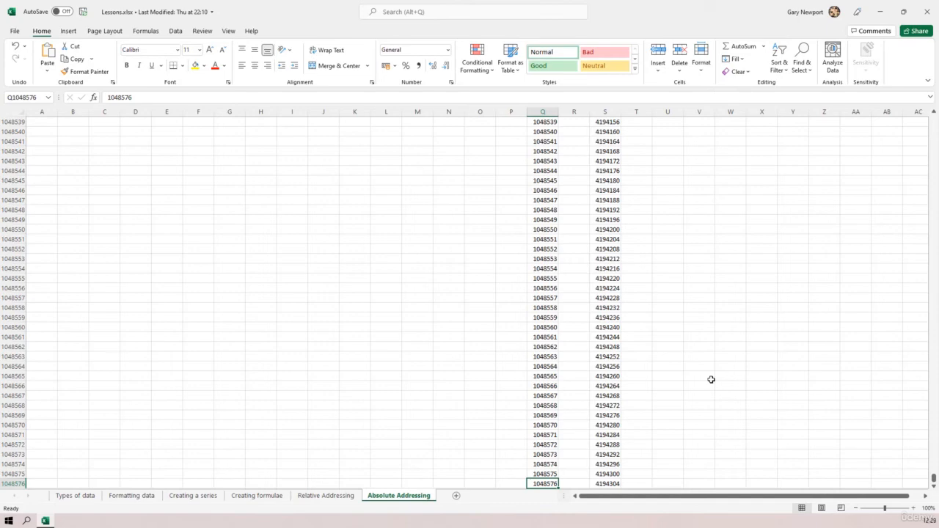
{"action": "key", "text": "ctrl+Up"}
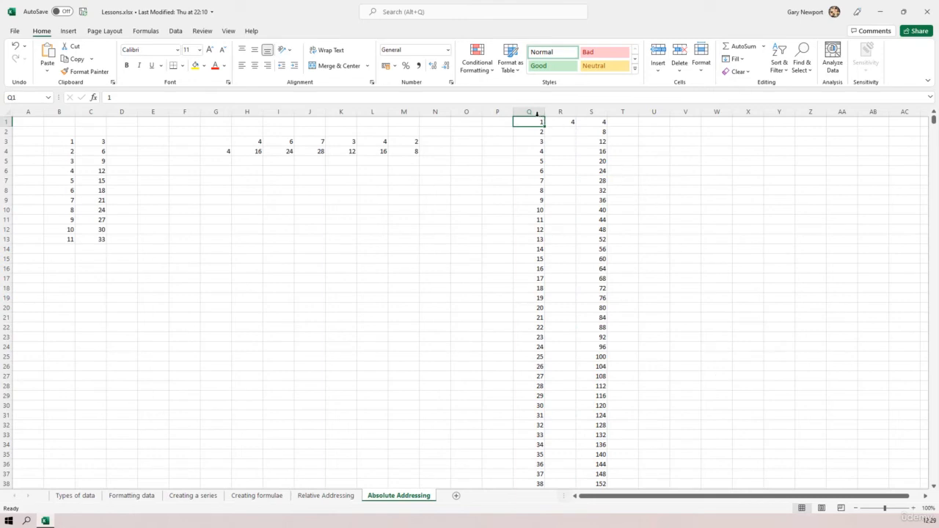
- Clear all contents of columns Q to S
{"action": "left_click_drag", "start_coordinate": [532, 109], "coordinate": [593, 105]}
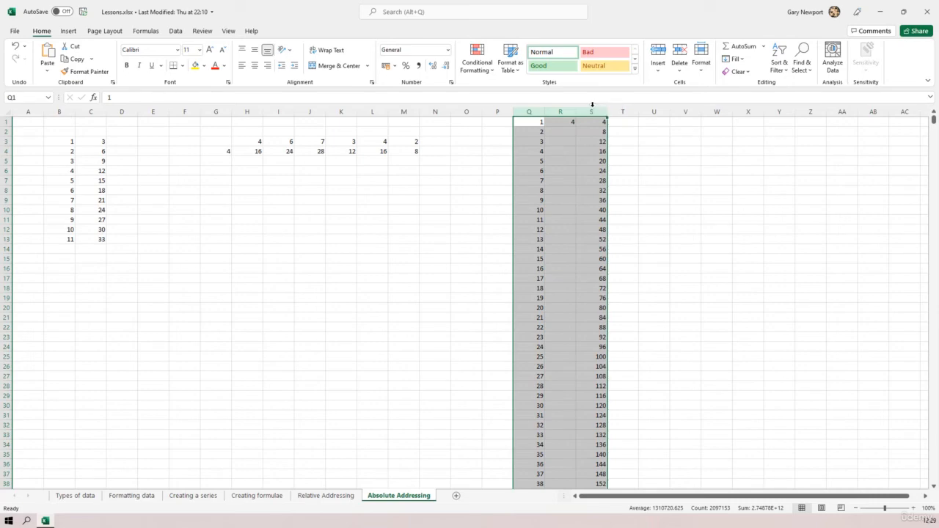
{"action": "key", "text": "Delete"}
{"action": "left_click", "coordinate": [287, 195]}
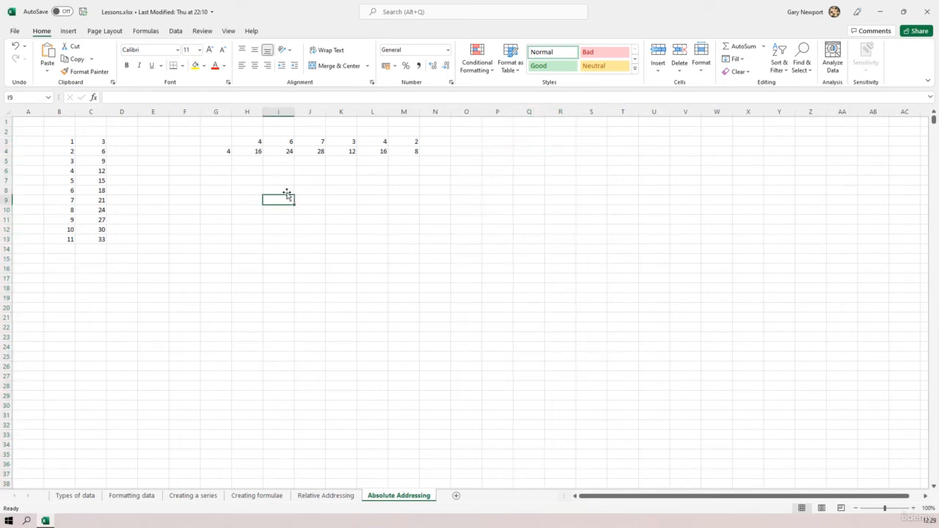
- Examine the column-locked G4 reference in the H4 formula, leaving the formula as it is
{"action": "left_click", "coordinate": [248, 149]}
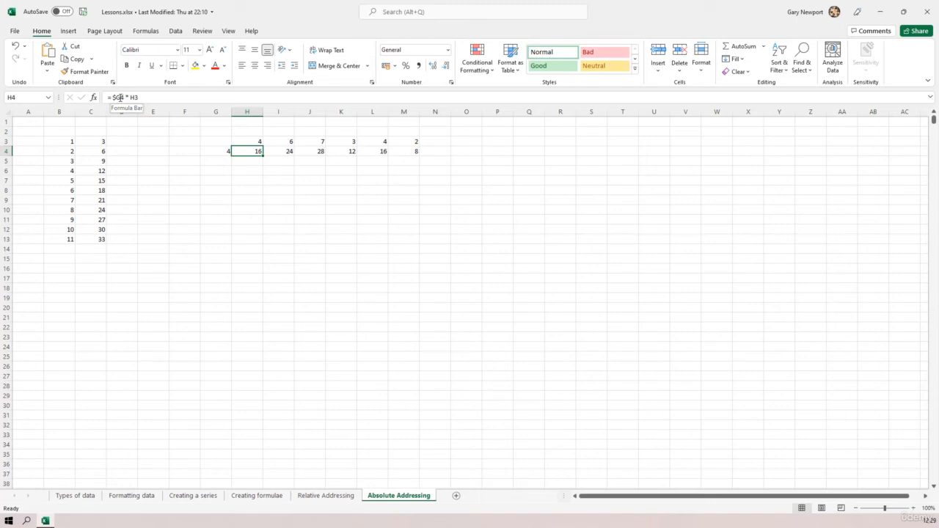
{"action": "left_click", "coordinate": [120, 97]}
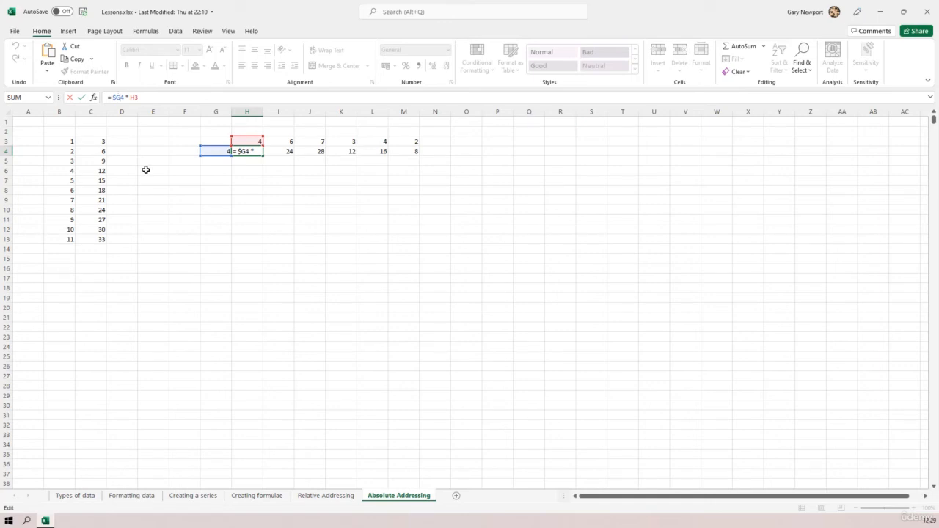
{"action": "key", "text": "ctrl+Return"}
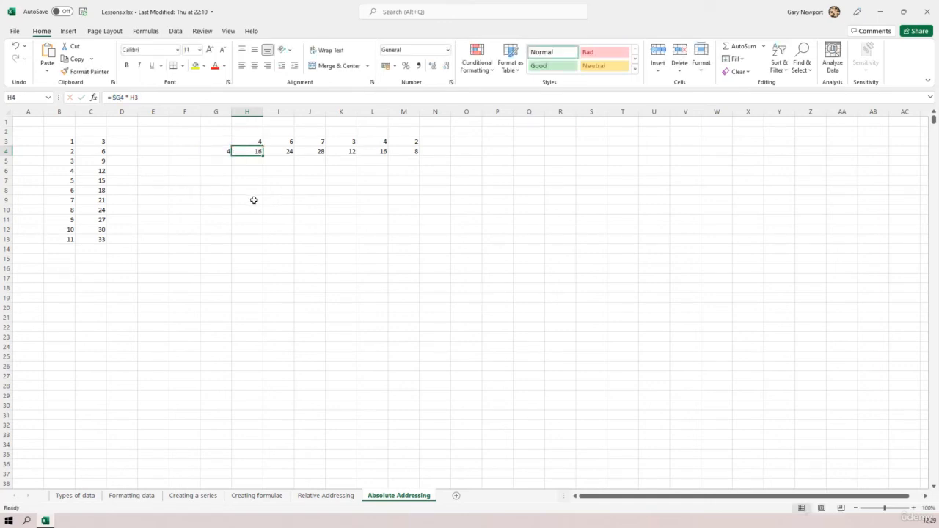
- Enter 4 in H9 and the formula =H9 in I9
{"action": "left_click", "coordinate": [254, 200]}
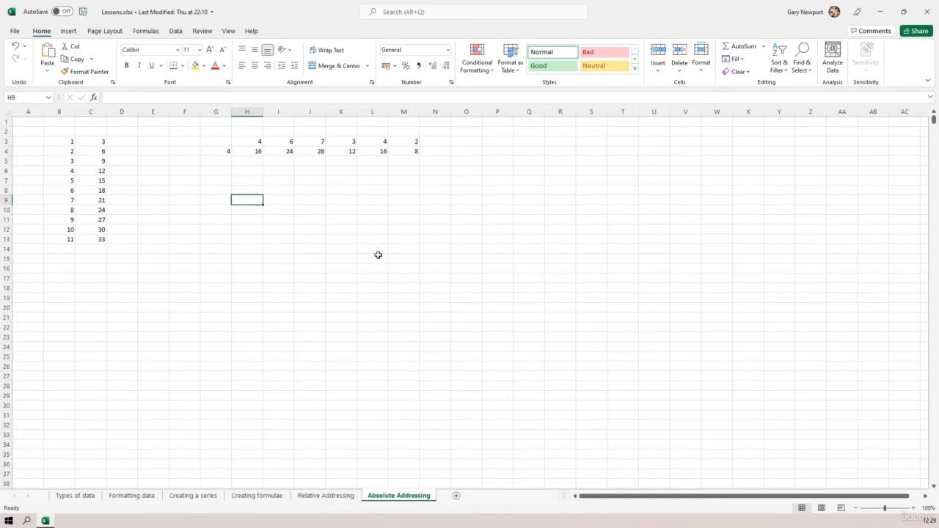
{"action": "type", "text": "4"}
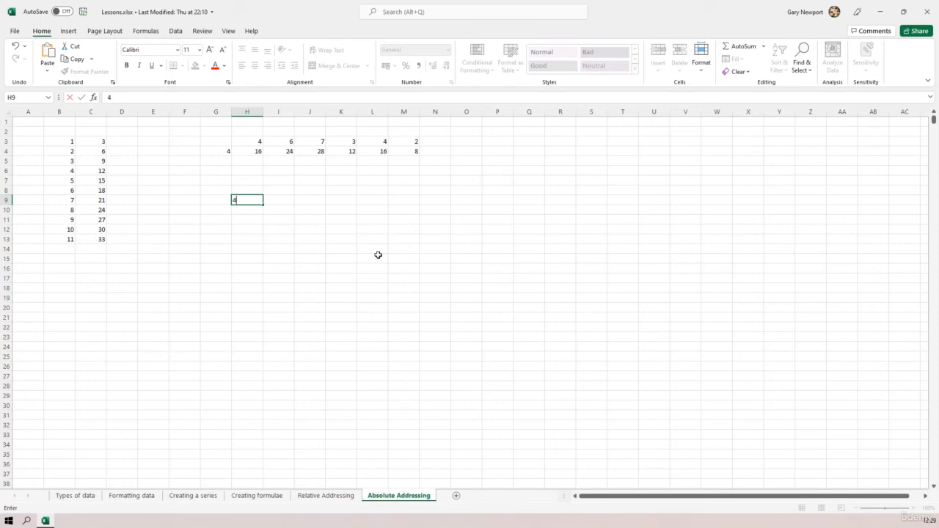
{"action": "key", "text": "Tab"}
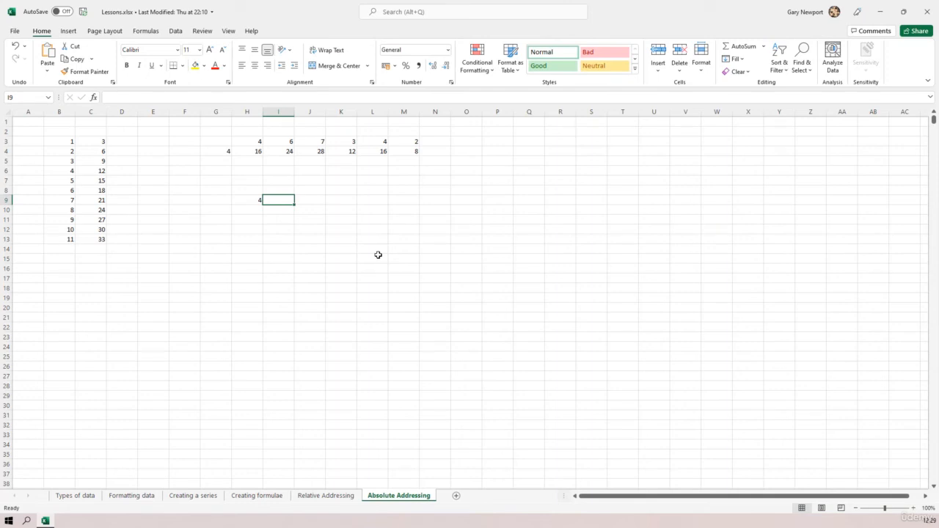
{"action": "type", "text": "="}
{"action": "key", "text": "Left"}
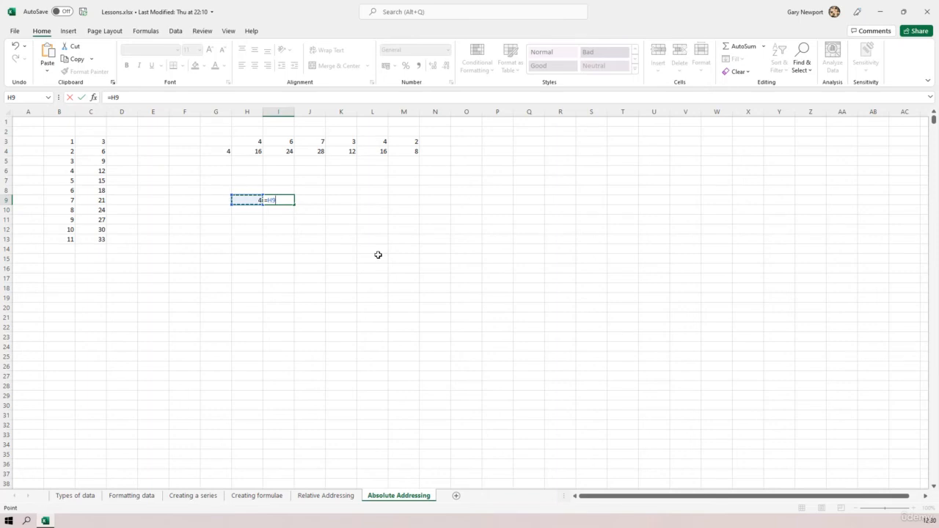
{"action": "key", "text": "Return"}
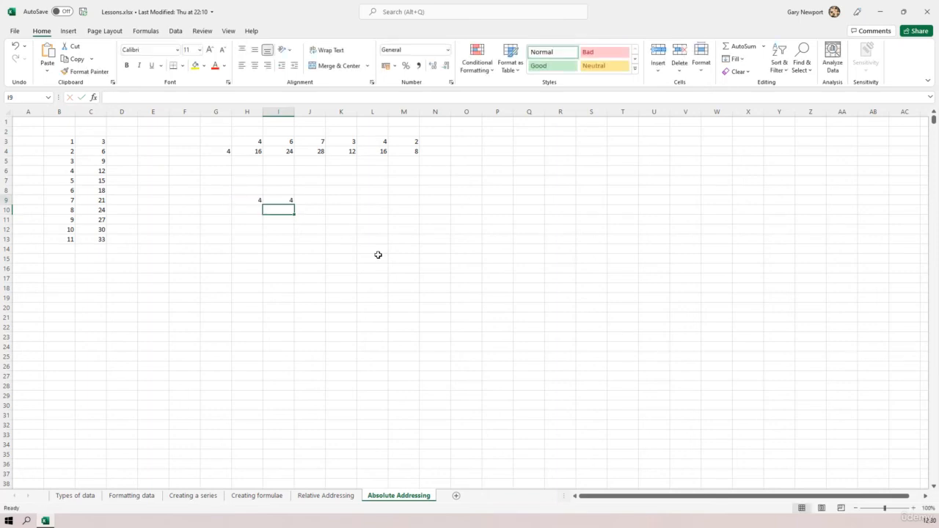
- Cycle the H9 reference in the I9 formula repeatedly through its absolute, mixed and relative forms, and commit the formula
{"action": "key", "text": "Up"}
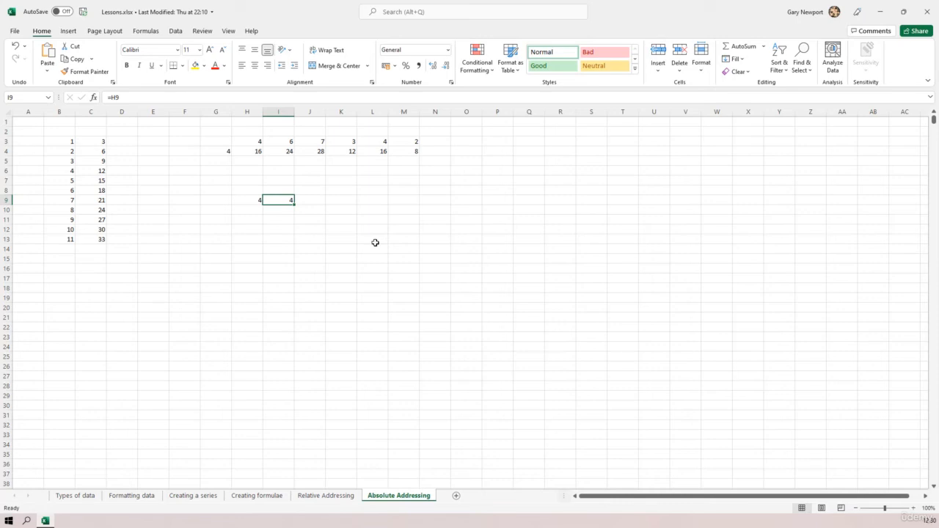
{"action": "left_click", "coordinate": [118, 97]}
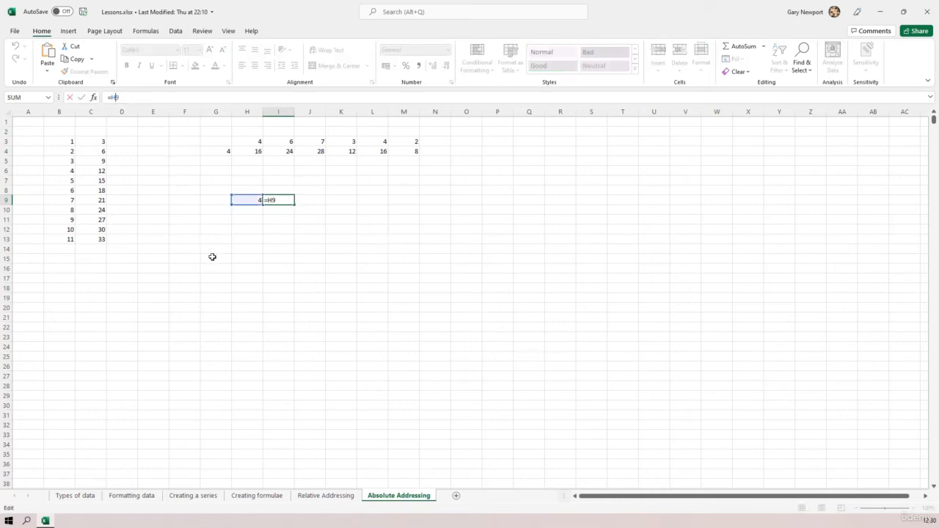
{"action": "key", "text": "F4"}
{"action": "key", "text": "F4"}
{"action": "key", "text": "F4"}
{"action": "key", "text": "F4"}
{"action": "key", "text": "F4"}
{"action": "key", "text": "F4"}
{"action": "key", "text": "F4"}
{"action": "key", "text": "F4"}
{"action": "key", "text": "F4"}
{"action": "key", "text": "F4"}
{"action": "key", "text": "F4"}
{"action": "key", "text": "F4"}
{"action": "key", "text": "F4"}
{"action": "key", "text": "F4"}
{"action": "key", "text": "F4"}
{"action": "key", "text": "F4"}
{"action": "key", "text": "F4"}
{"action": "key", "text": "Return"}
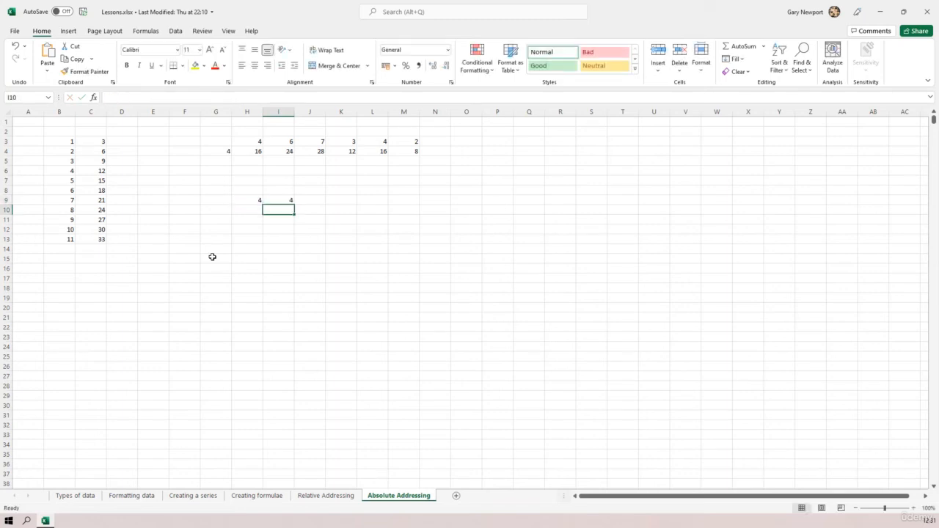
- Fill the absolute-reference formula from I9 down to I20, then across row 20 to N20
{"action": "left_click", "coordinate": [283, 201]}
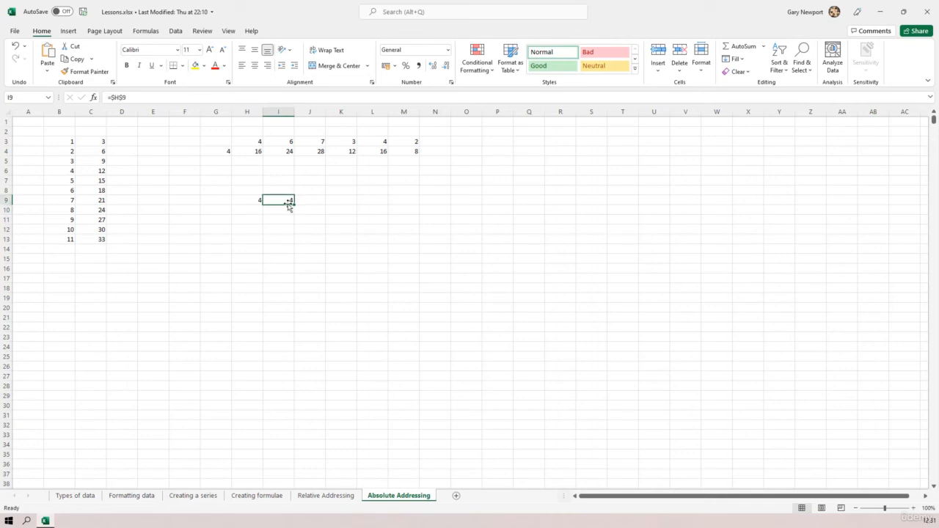
{"action": "left_click_drag", "start_coordinate": [295, 205], "coordinate": [297, 320]}
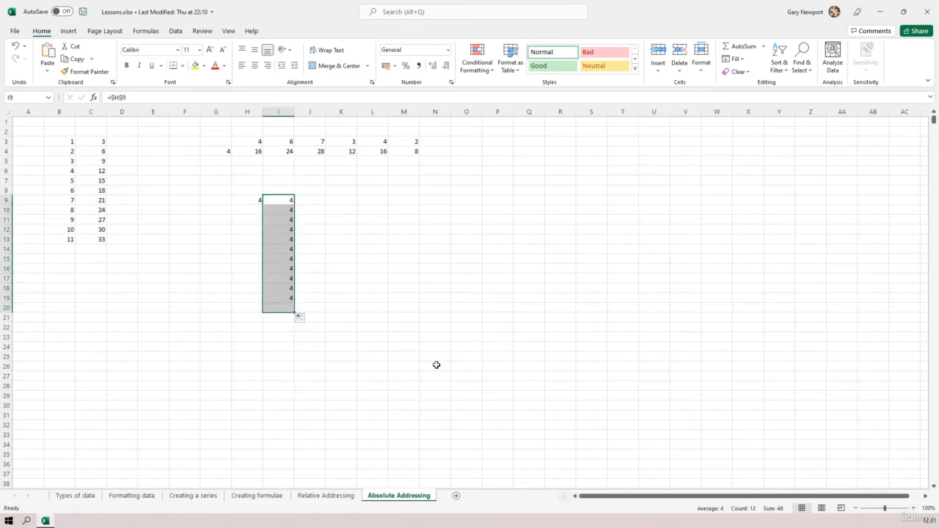
{"action": "left_click", "coordinate": [279, 307]}
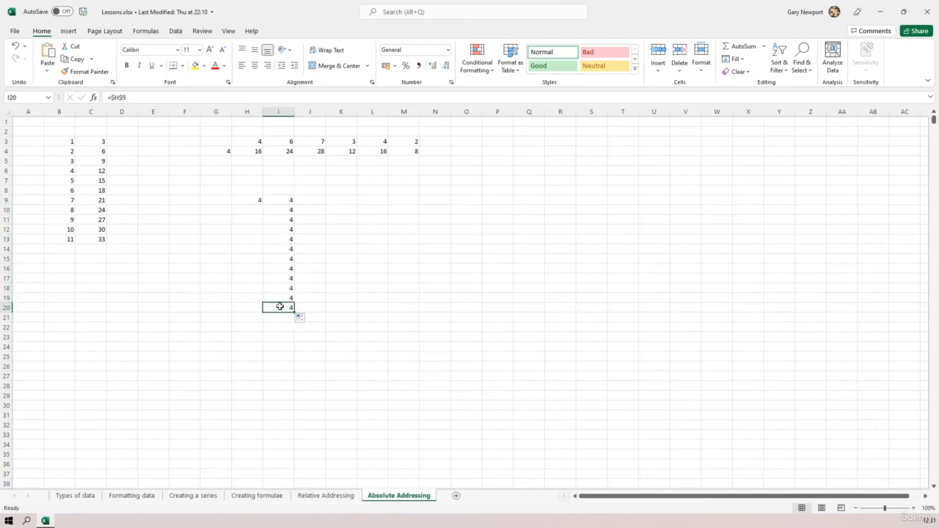
{"action": "key", "text": "F2"}
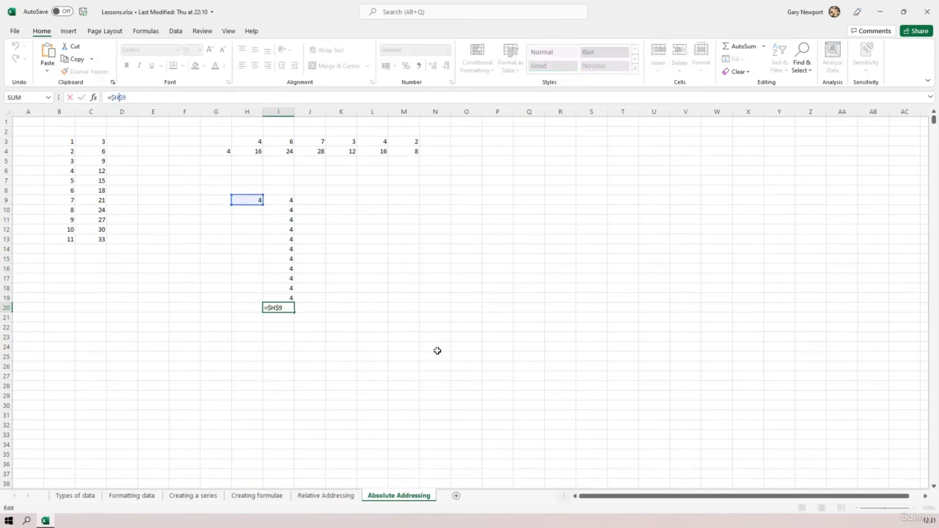
{"action": "left_click", "coordinate": [378, 282]}
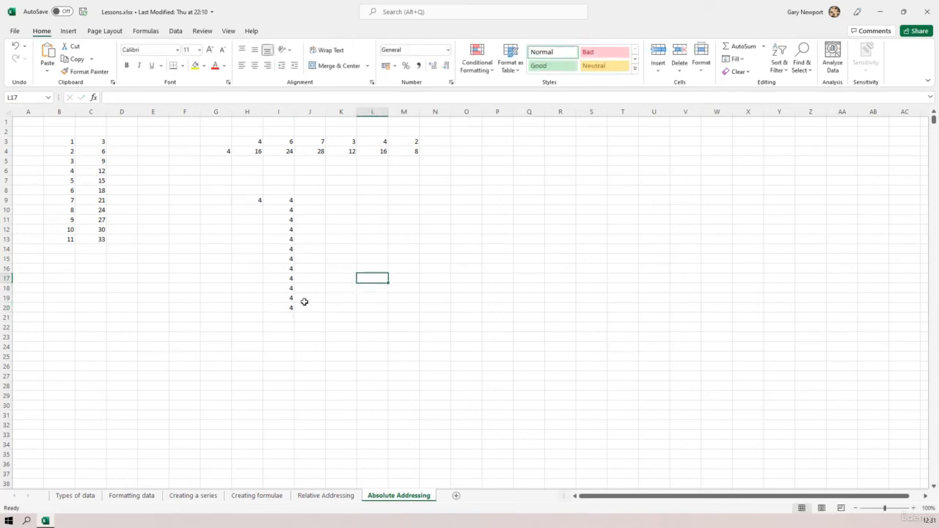
{"action": "left_click", "coordinate": [288, 305]}
{"action": "left_click_drag", "start_coordinate": [295, 313], "coordinate": [469, 330]}
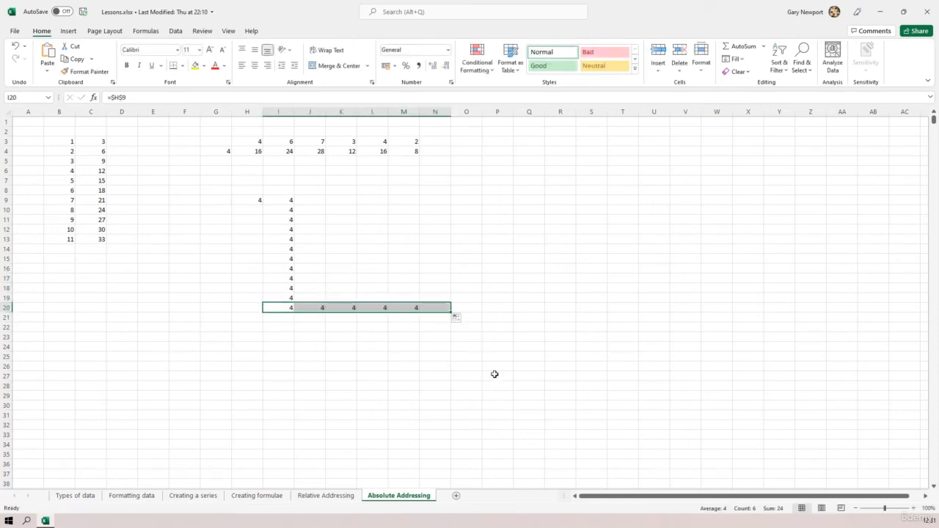
- Compare the absolute, relative and column-locked references in the formulas of N20, C4, H4 and I9
{"action": "left_click", "coordinate": [430, 306]}
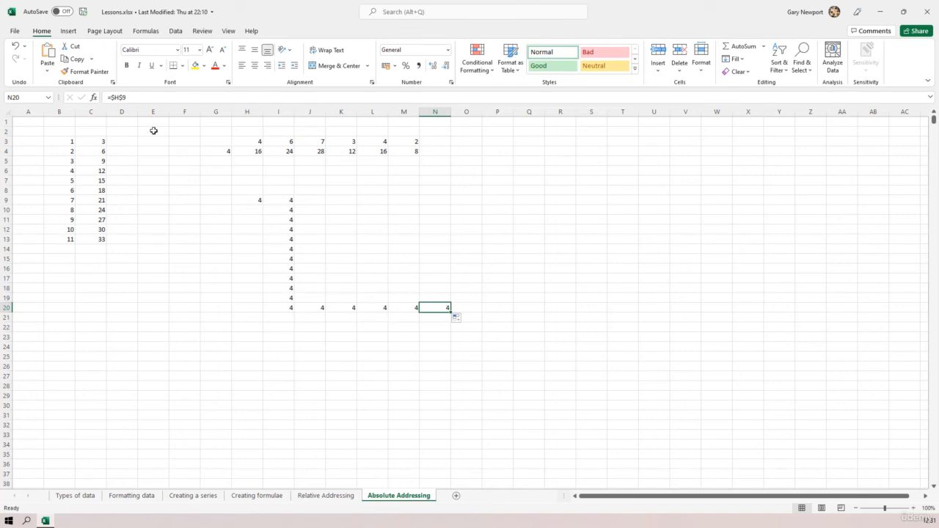
{"action": "left_click", "coordinate": [121, 97]}
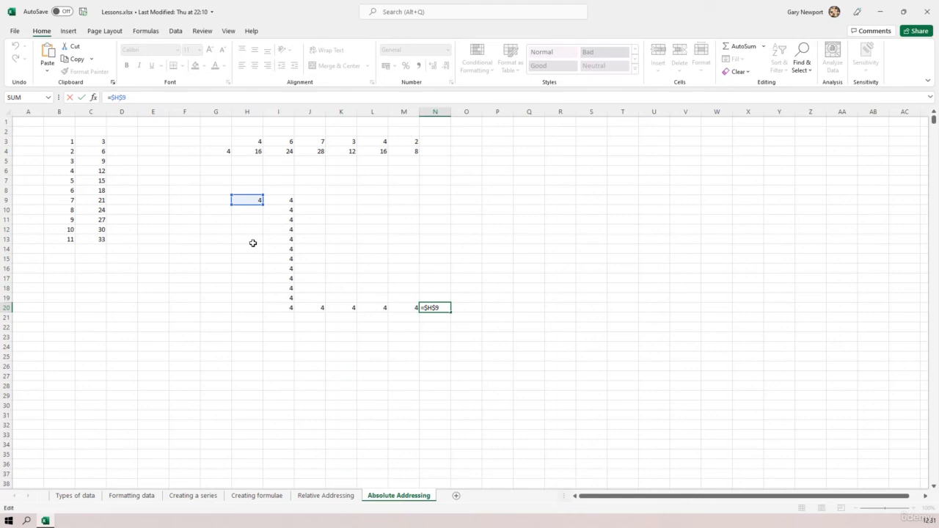
{"action": "left_click", "coordinate": [102, 151]}
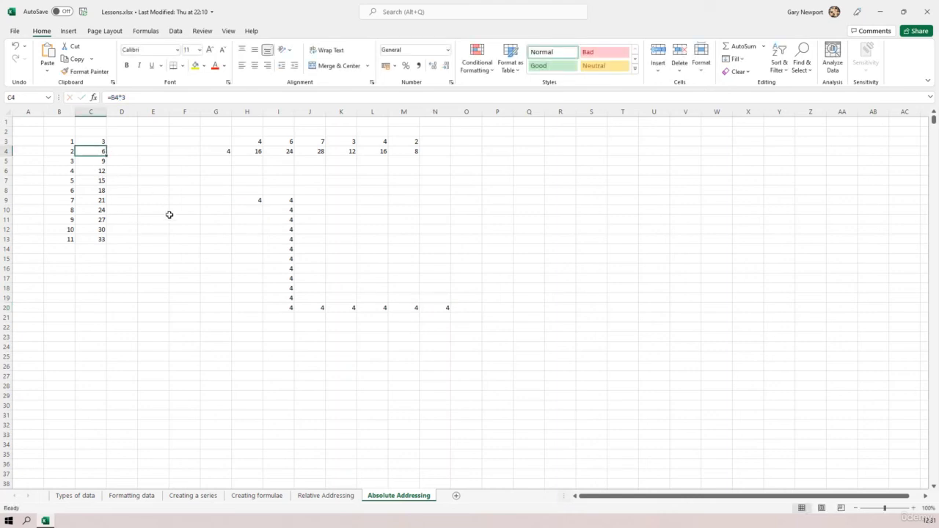
{"action": "left_click", "coordinate": [259, 151]}
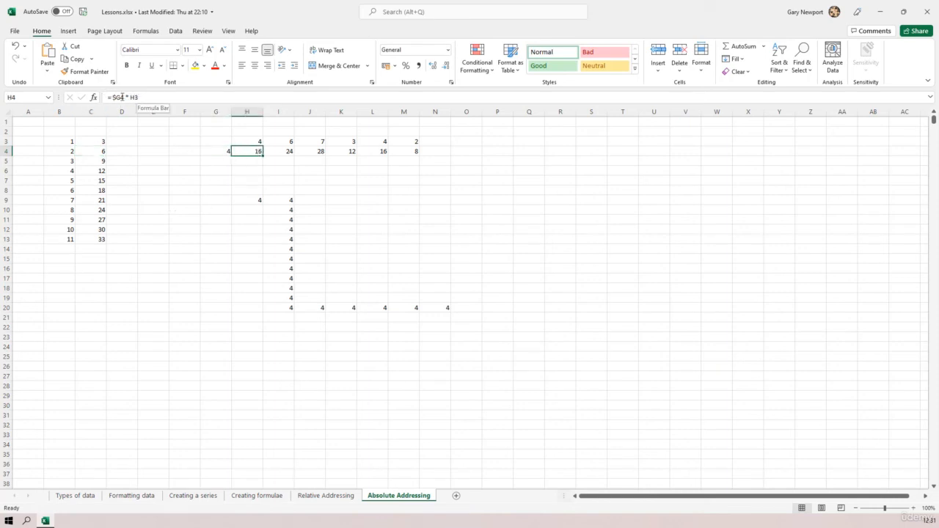
{"action": "left_click", "coordinate": [279, 200]}
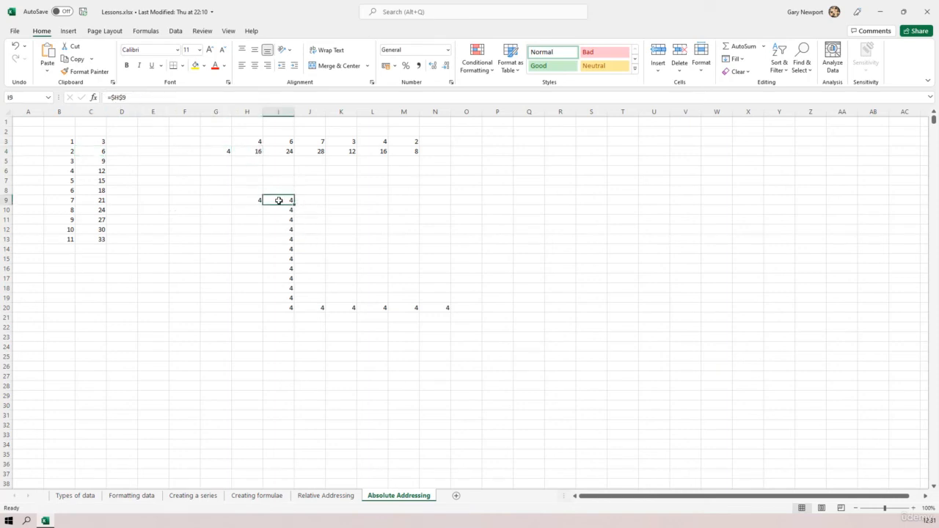
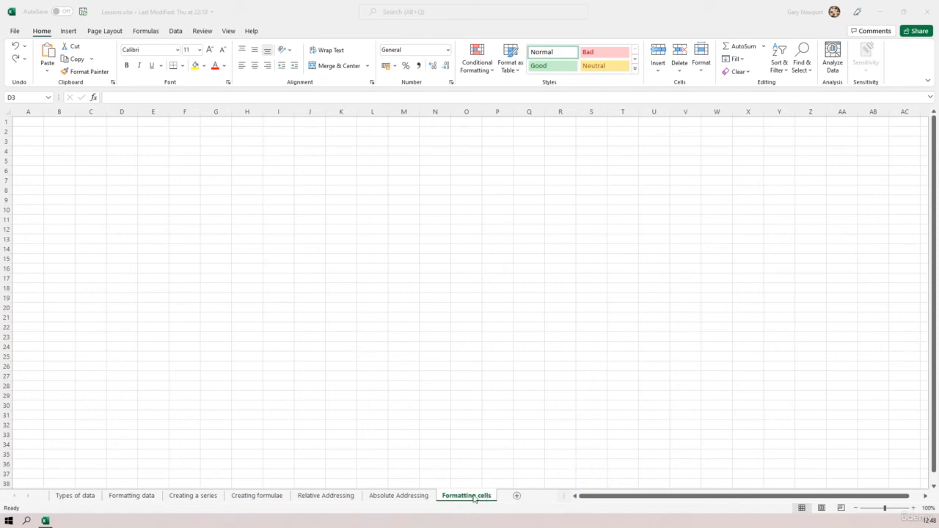
- On the Formatting cells sheet, widen all columns and heighten all rows so every cell becomes a large square
{"action": "double_click", "coordinate": [473, 498]}
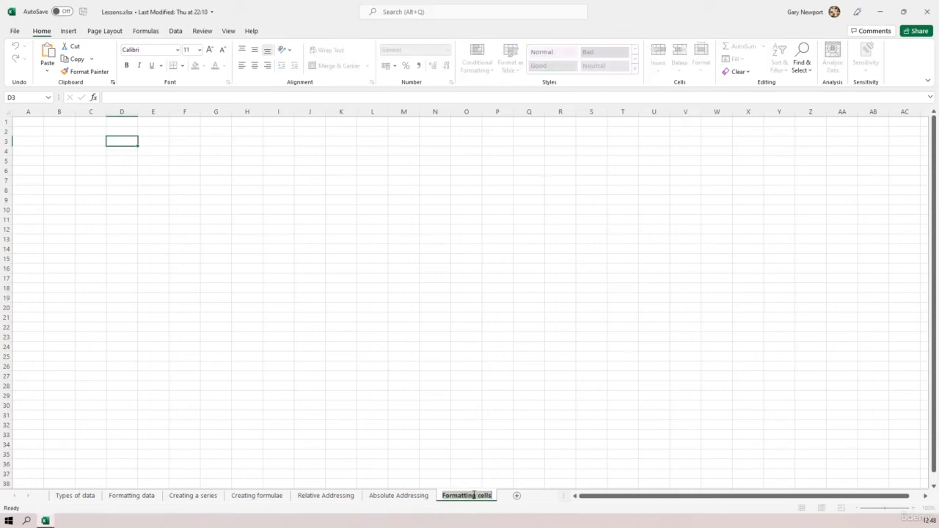
{"action": "key", "text": "Return"}
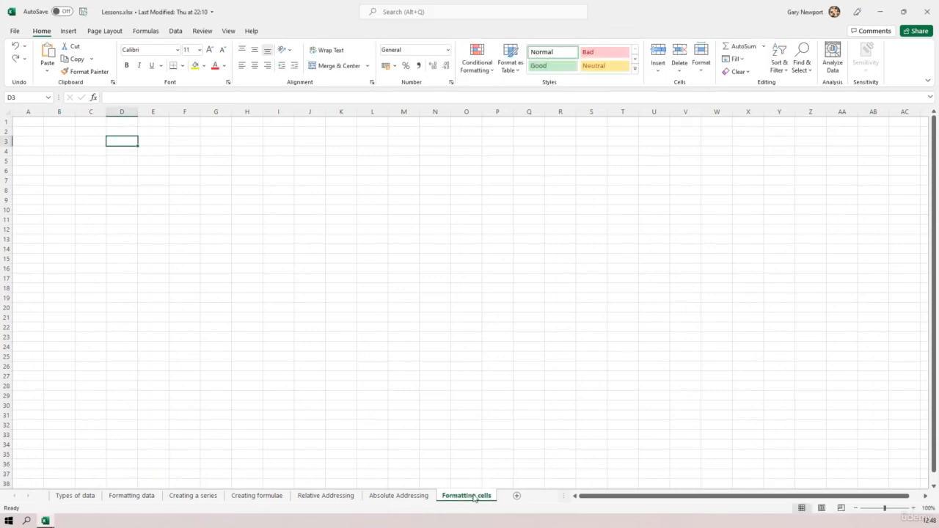
{"action": "left_click", "coordinate": [5, 112]}
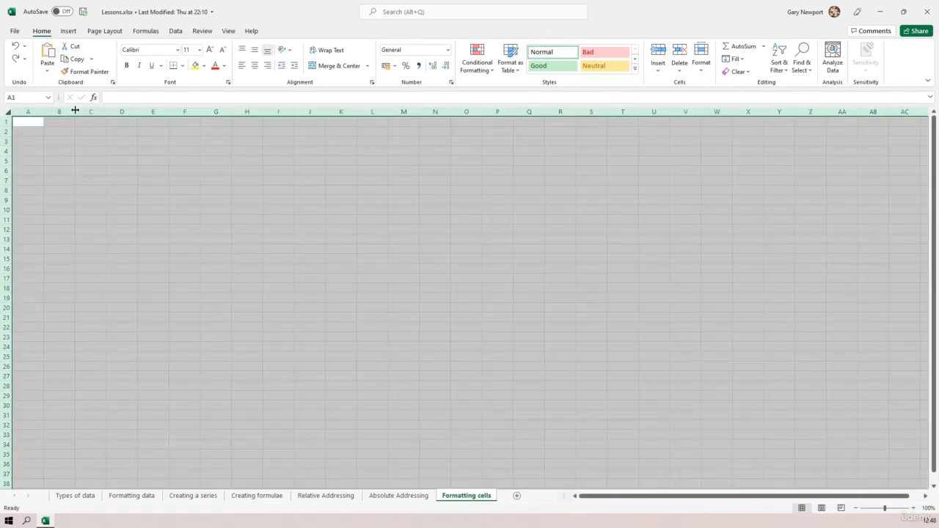
{"action": "left_click_drag", "start_coordinate": [74, 111], "coordinate": [91, 111]}
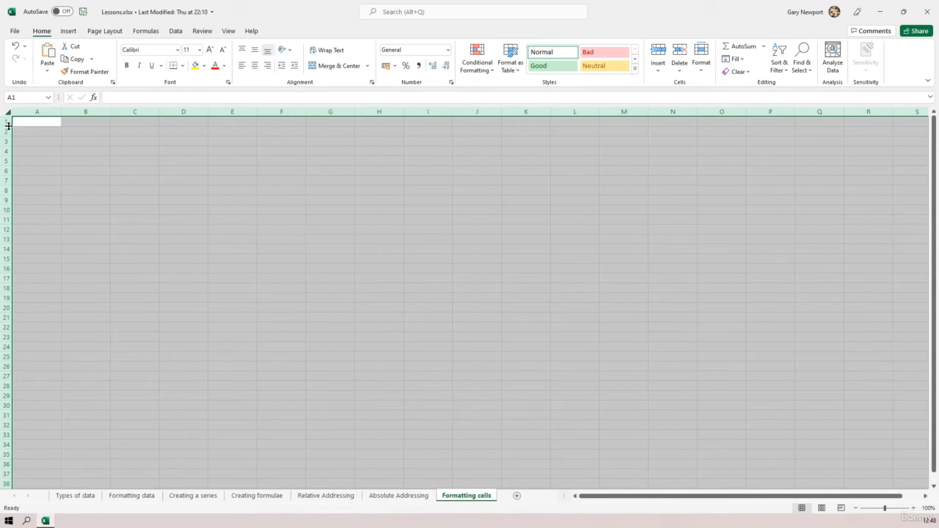
{"action": "left_click_drag", "start_coordinate": [9, 127], "coordinate": [9, 165]}
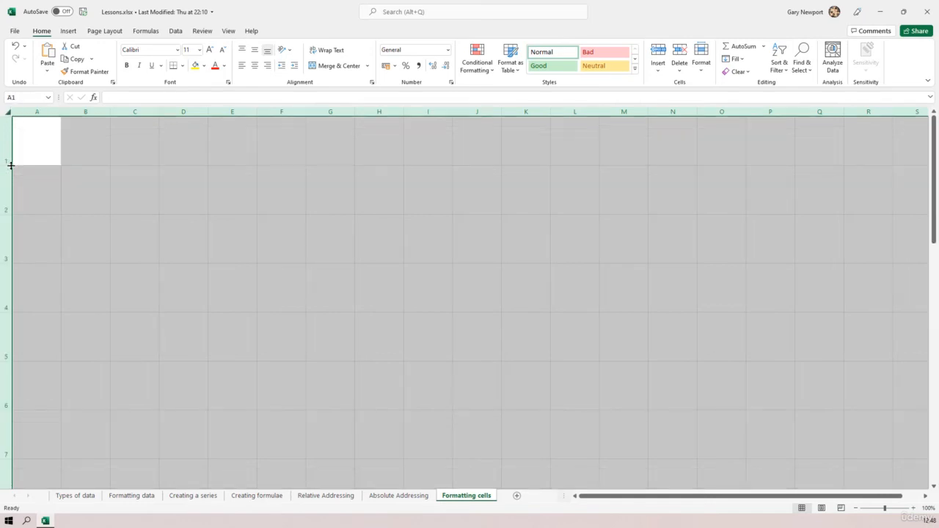
{"action": "left_click", "coordinate": [184, 230]}
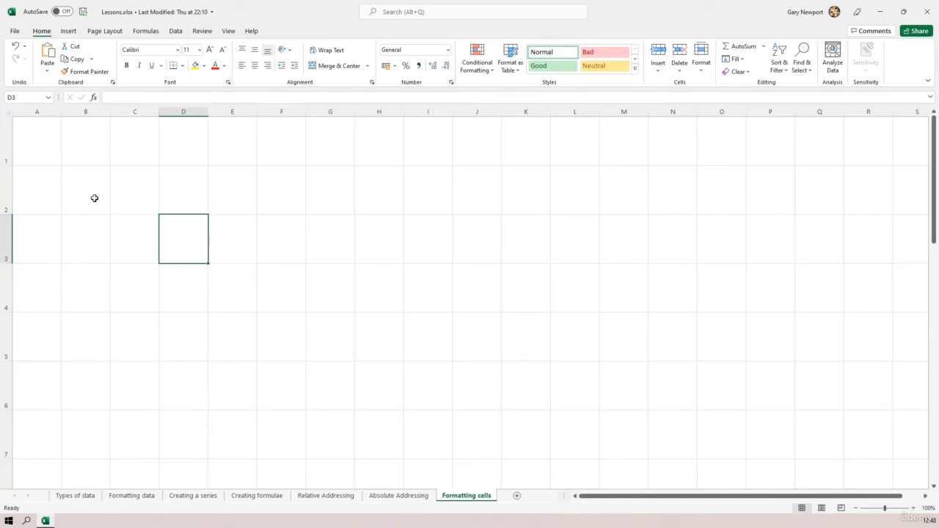
- Apply inside and outline borders with a thin line to the range B2:E5
{"action": "left_click_drag", "start_coordinate": [86, 199], "coordinate": [256, 315]}
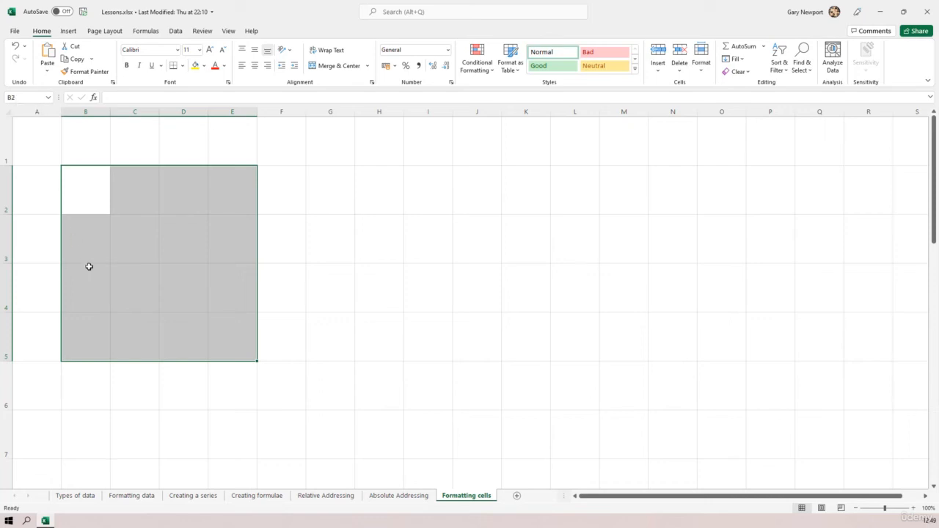
{"action": "left_click", "coordinate": [184, 66]}
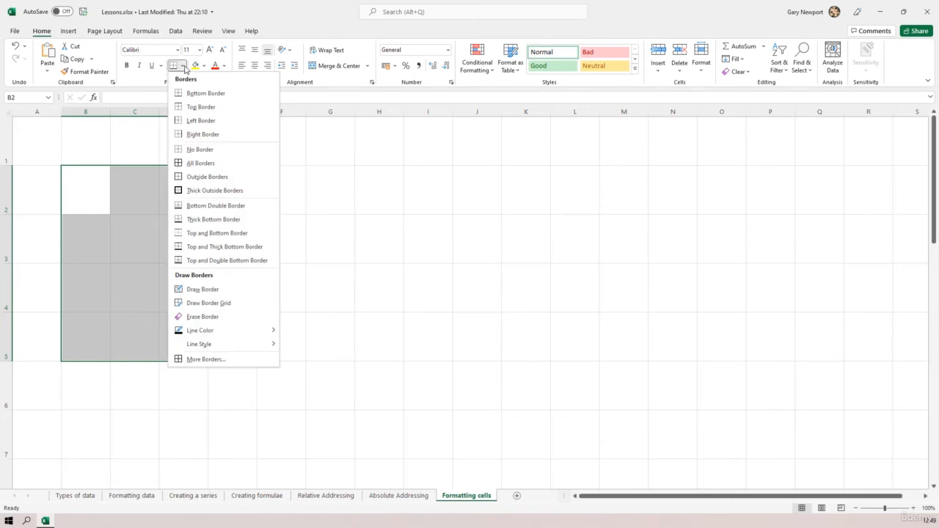
{"action": "left_click", "coordinate": [204, 359]}
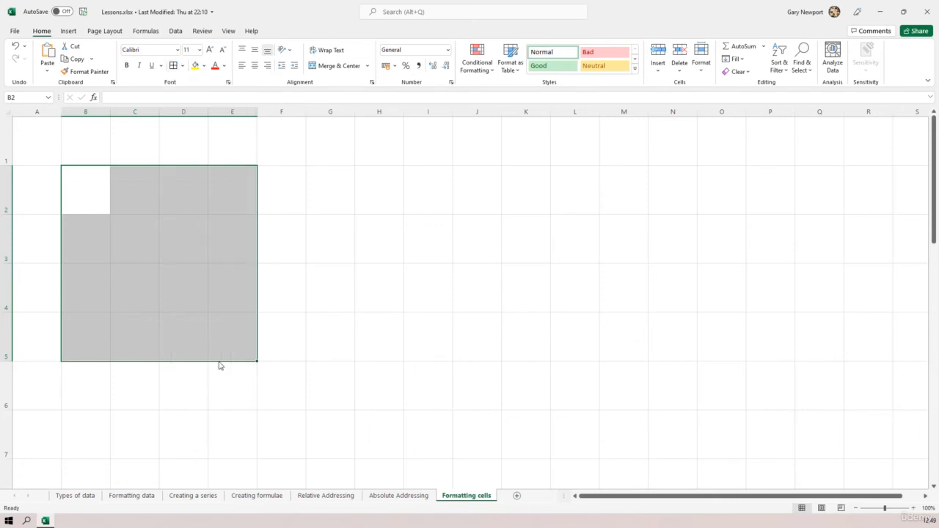
{"action": "left_click", "coordinate": [496, 207]}
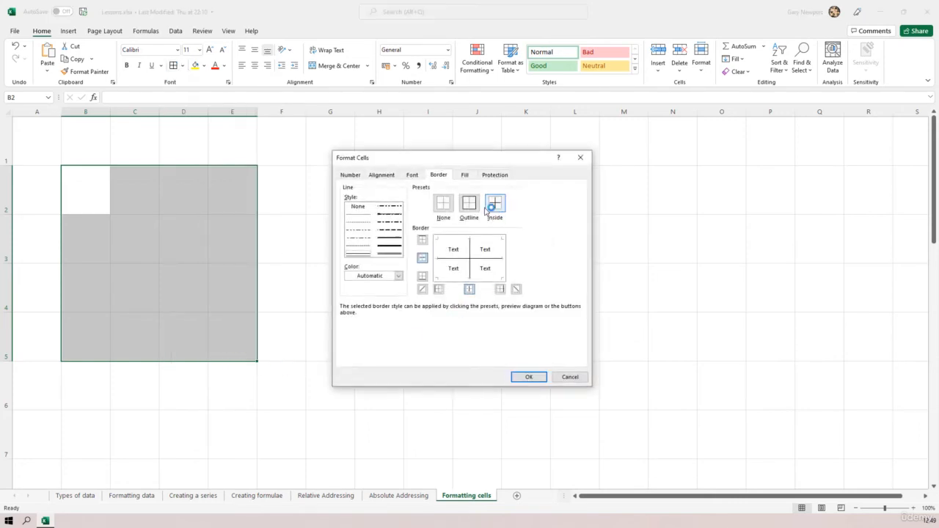
{"action": "left_click", "coordinate": [469, 204]}
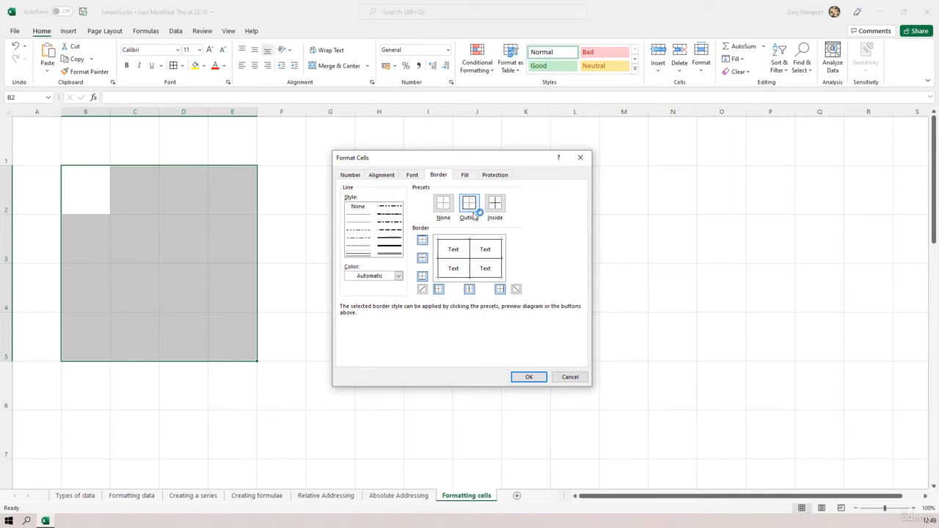
{"action": "left_click", "coordinate": [530, 377]}
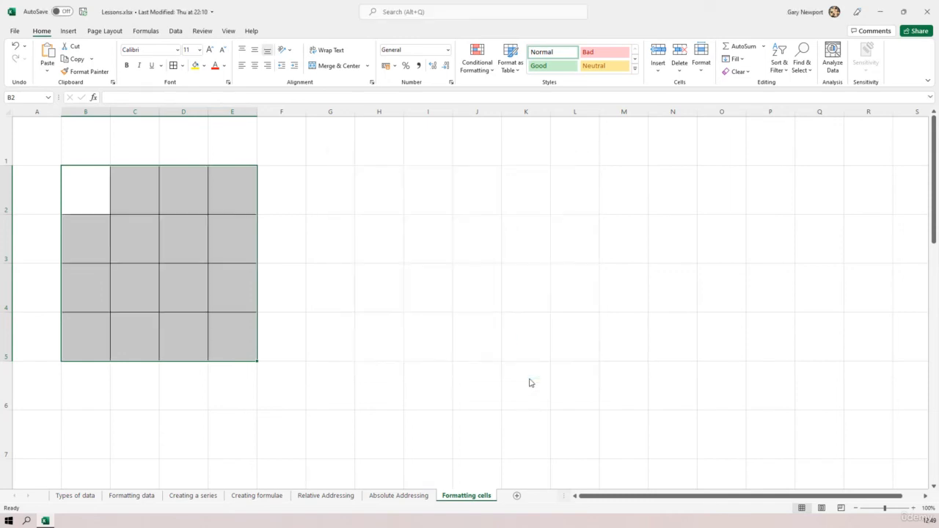
{"action": "left_click", "coordinate": [351, 285]}
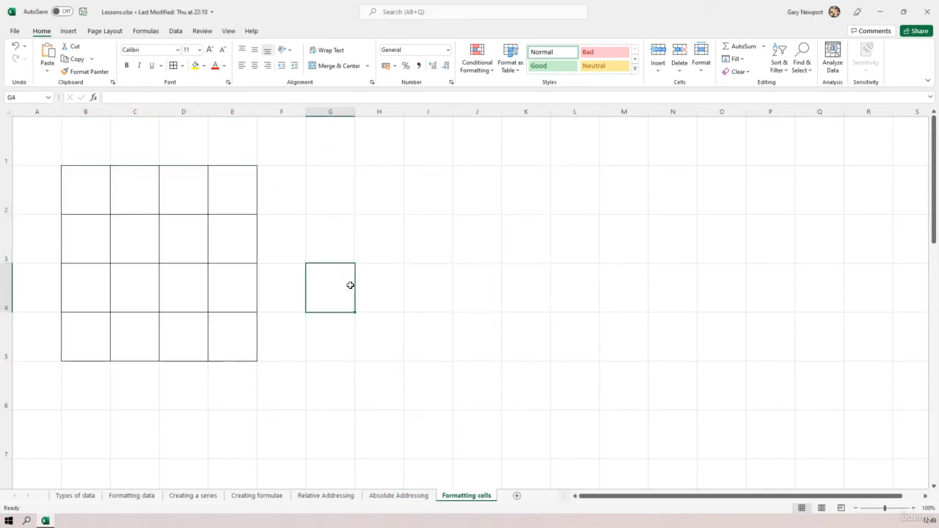
- Enter A, B, C and D across cells B2 to E2
{"action": "left_click", "coordinate": [104, 201]}
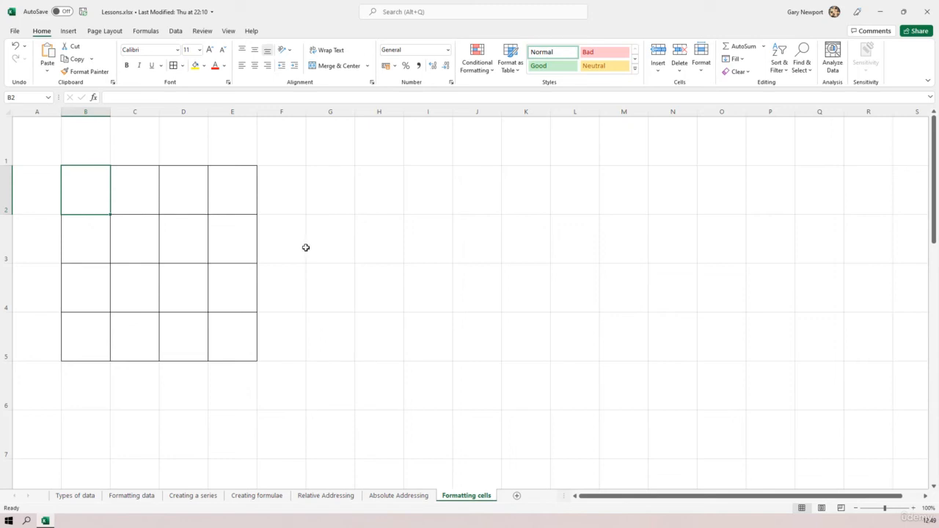
{"action": "type", "text": "A"}
{"action": "key", "text": "Tab"}
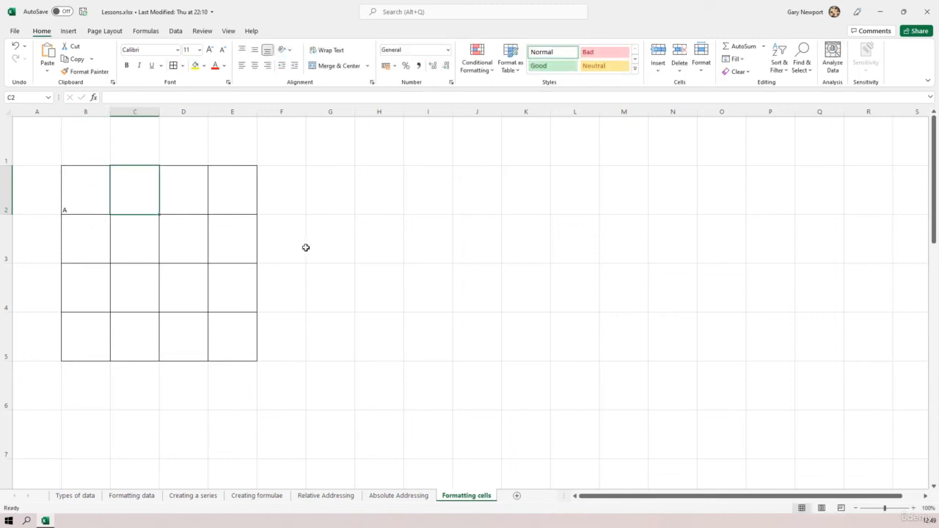
{"action": "type", "text": "B"}
{"action": "key", "text": "Tab"}
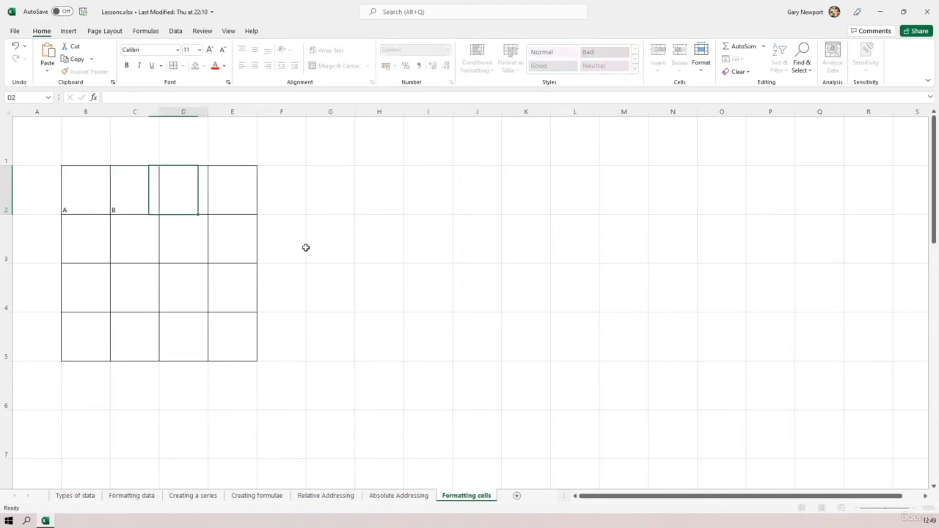
{"action": "type", "text": "C"}
{"action": "key", "text": "Tab"}
{"action": "type", "text": "D"}
{"action": "key", "text": "Left"}
{"action": "key", "text": "Left"}
{"action": "key", "text": "Left"}
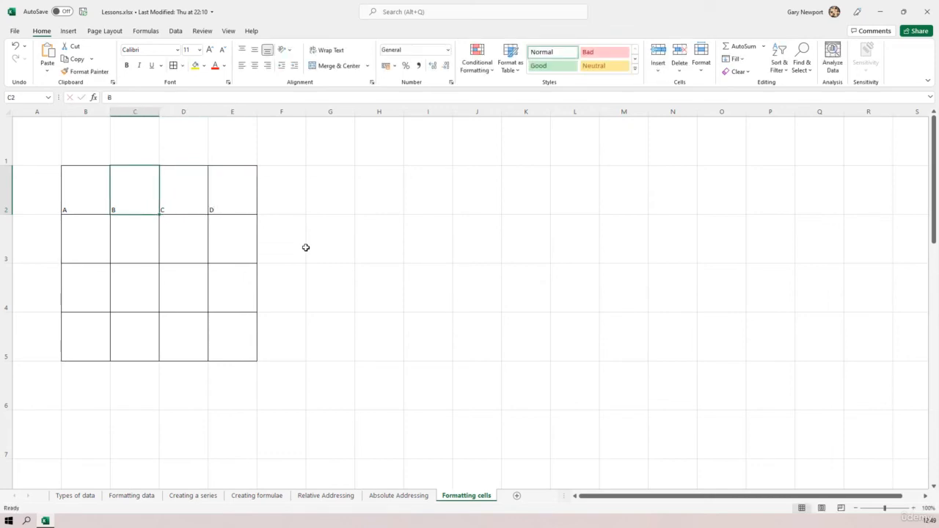
- Clear the letters from cells B2 to E2 one by one
{"action": "key", "text": "Delete"}
{"action": "key", "text": "Right"}
{"action": "key", "text": "Delete"}
{"action": "key", "text": "Right"}
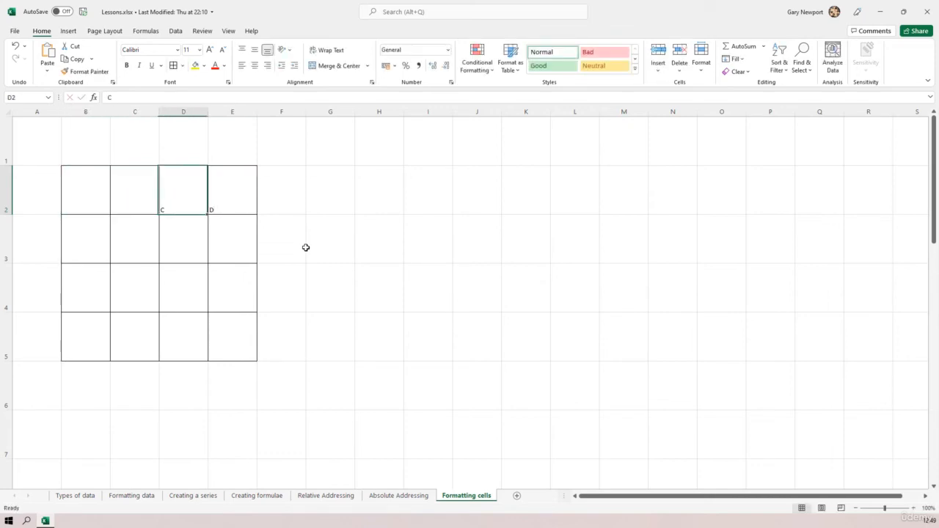
{"action": "key", "text": "Delete"}
{"action": "key", "text": "Right"}
{"action": "key", "text": "Delete"}
{"action": "key", "text": "Left"}
{"action": "key", "text": "Left"}
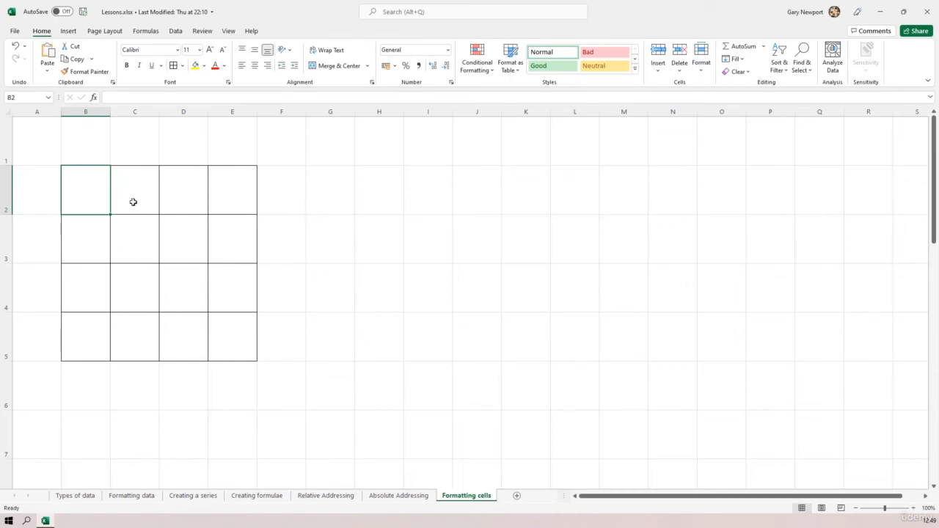
- Fill the range B2:E5 with the letters A to P, running down each column in turn
{"action": "left_click_drag", "start_coordinate": [94, 201], "coordinate": [236, 335]}
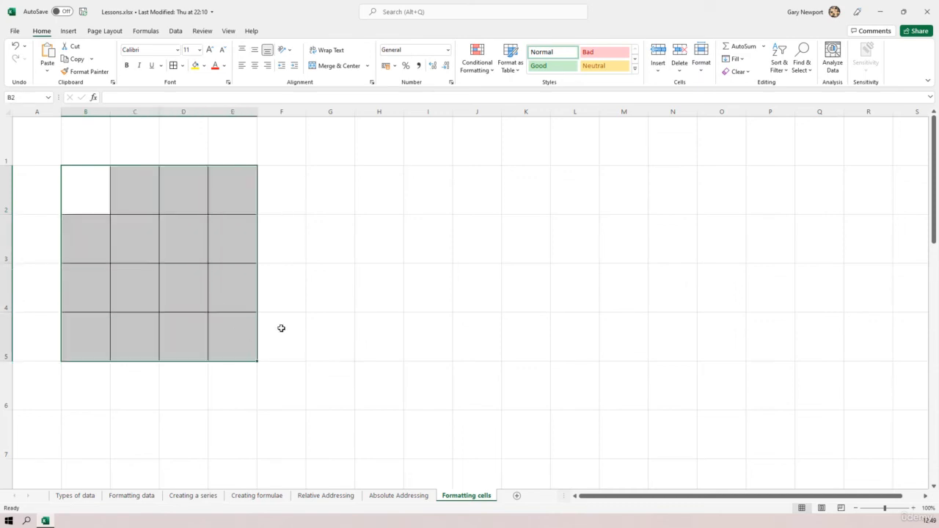
{"action": "type", "text": "A"}
{"action": "key", "text": "Return"}
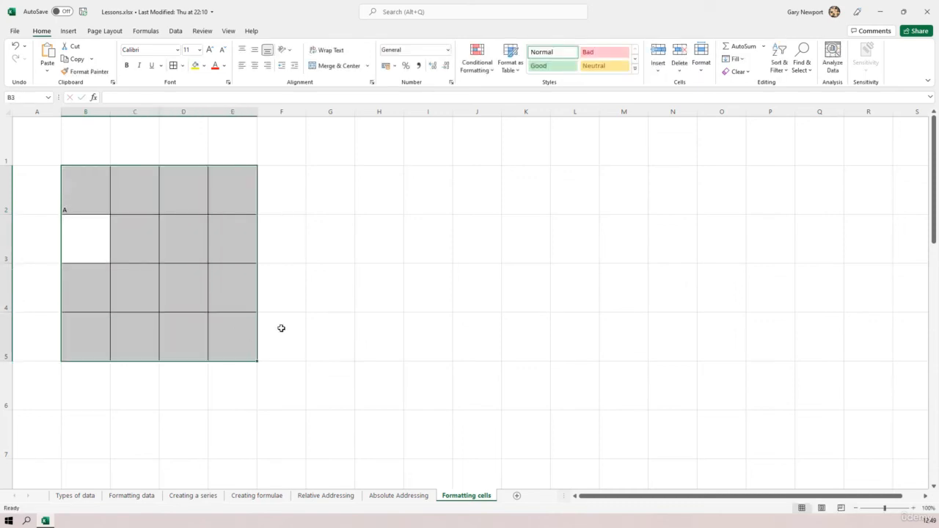
{"action": "type", "text": "B"}
{"action": "key", "text": "Return"}
{"action": "type", "text": "C"}
{"action": "key", "text": "Return"}
{"action": "type", "text": "D"}
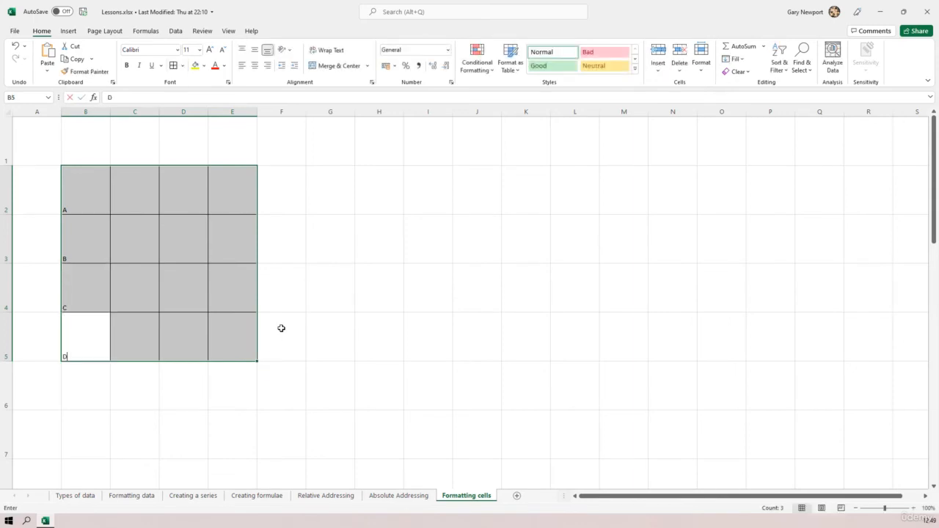
{"action": "key", "text": "Return"}
{"action": "type", "text": "E"}
{"action": "key", "text": "Return"}
{"action": "type", "text": "F"}
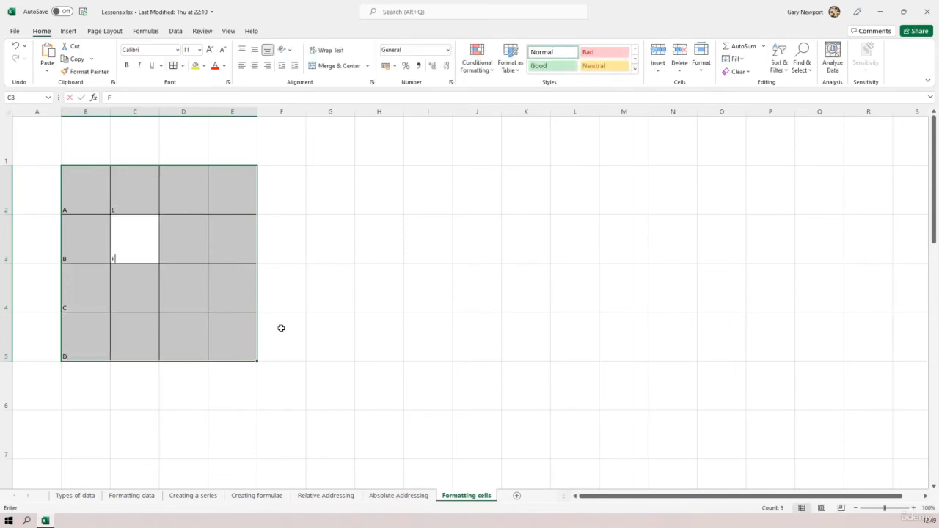
{"action": "key", "text": "Return"}
{"action": "type", "text": "G"}
{"action": "key", "text": "Return"}
{"action": "type", "text": "H"}
{"action": "key", "text": "Return"}
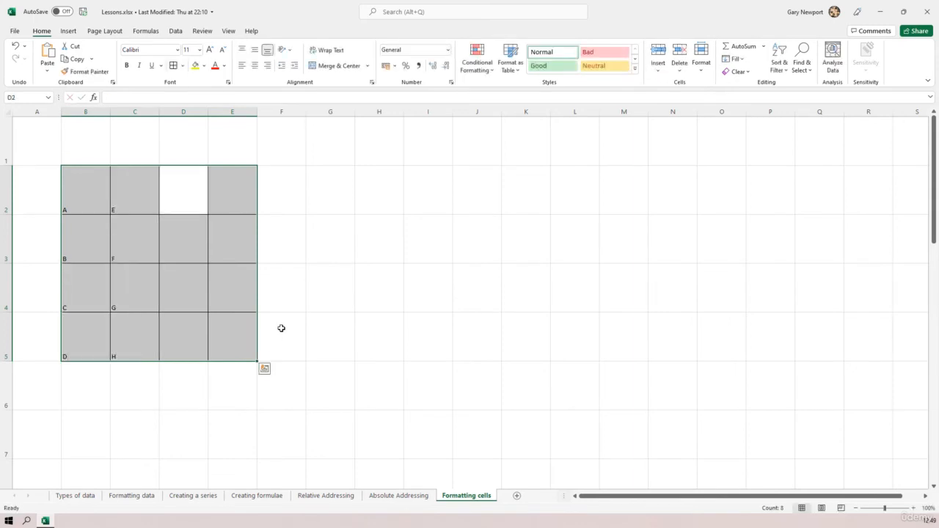
{"action": "type", "text": "I"}
{"action": "key", "text": "Return"}
{"action": "type", "text": "J"}
{"action": "key", "text": "Return"}
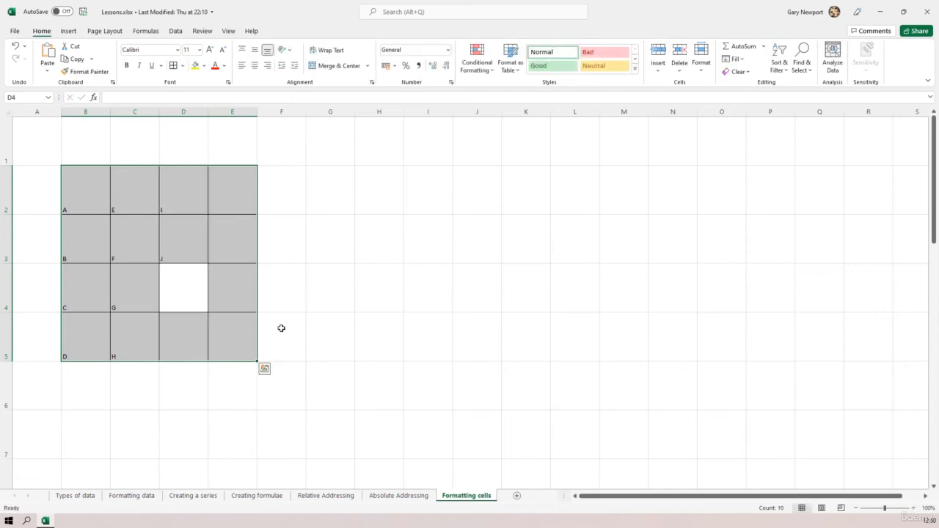
{"action": "type", "text": "K"}
{"action": "key", "text": "Return"}
{"action": "type", "text": "L"}
{"action": "key", "text": "Return"}
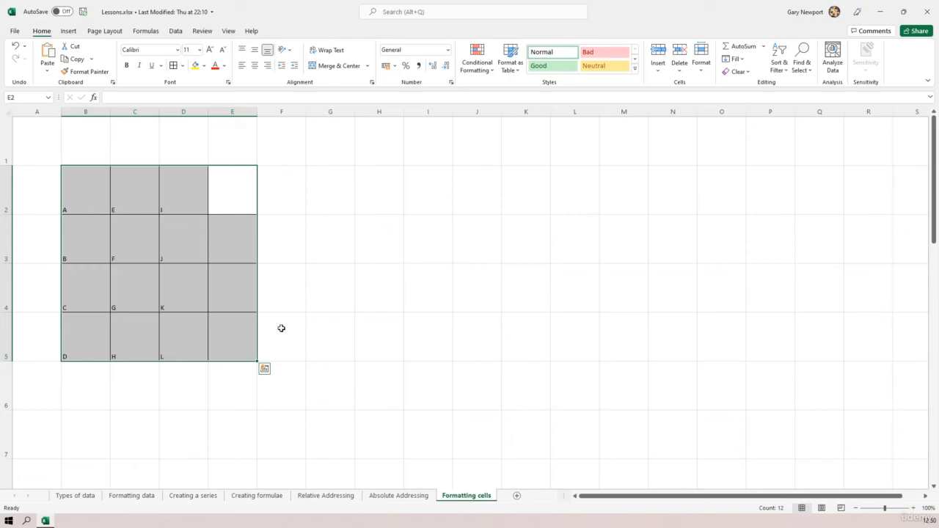
{"action": "type", "text": "M"}
{"action": "key", "text": "Return"}
{"action": "type", "text": "N"}
{"action": "key", "text": "Return"}
{"action": "type", "text": "O"}
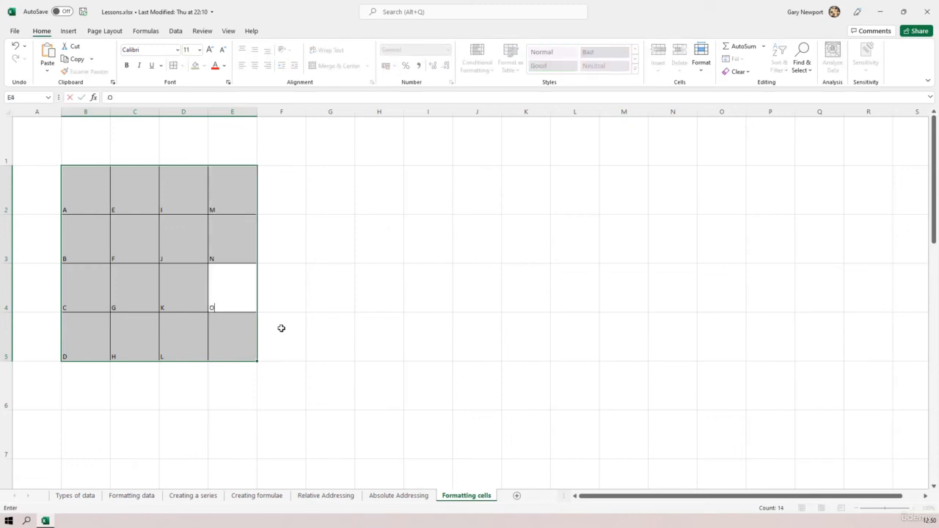
{"action": "key", "text": "Return"}
{"action": "type", "text": "P"}
{"action": "key", "text": "Return"}
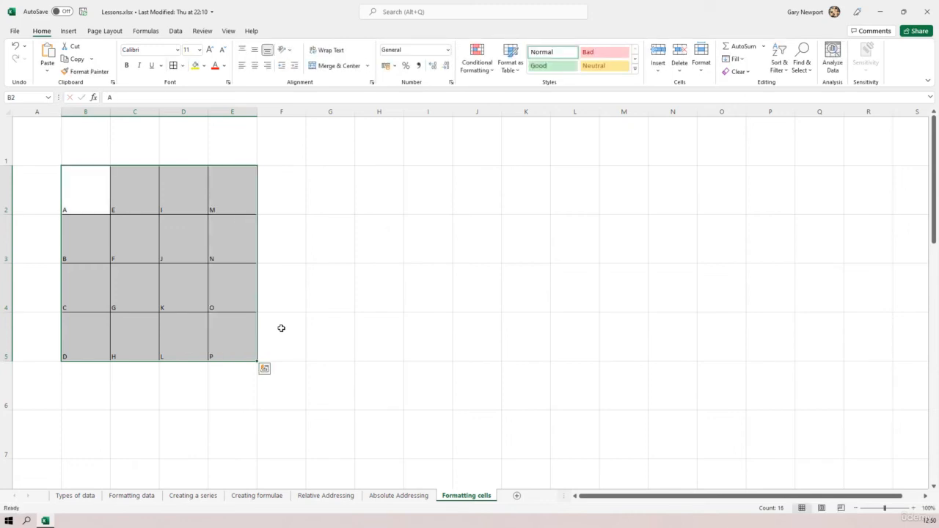
- Centre the letters in B2:E5 both horizontally and vertically within their cells
{"action": "left_click", "coordinate": [300, 309]}
{"action": "left_click_drag", "start_coordinate": [93, 208], "coordinate": [226, 334]}
{"action": "left_click", "coordinate": [255, 66]}
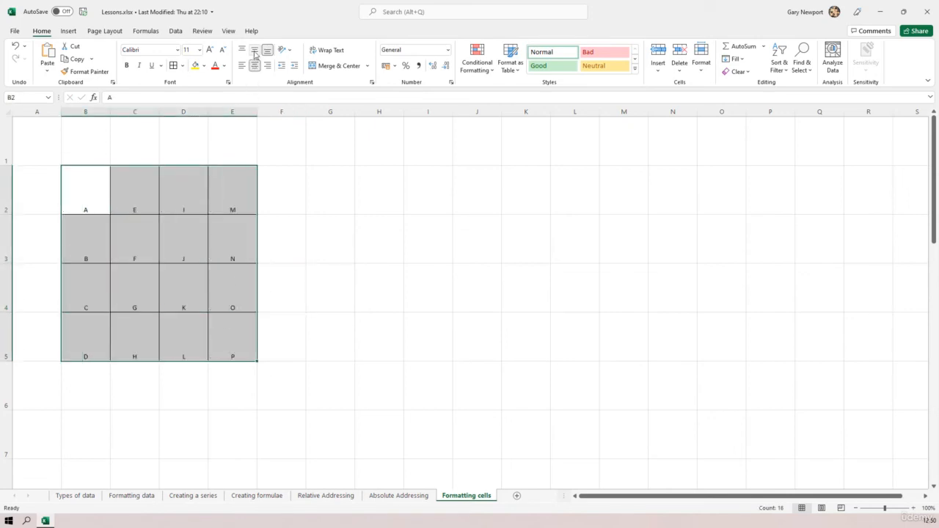
{"action": "left_click", "coordinate": [255, 49]}
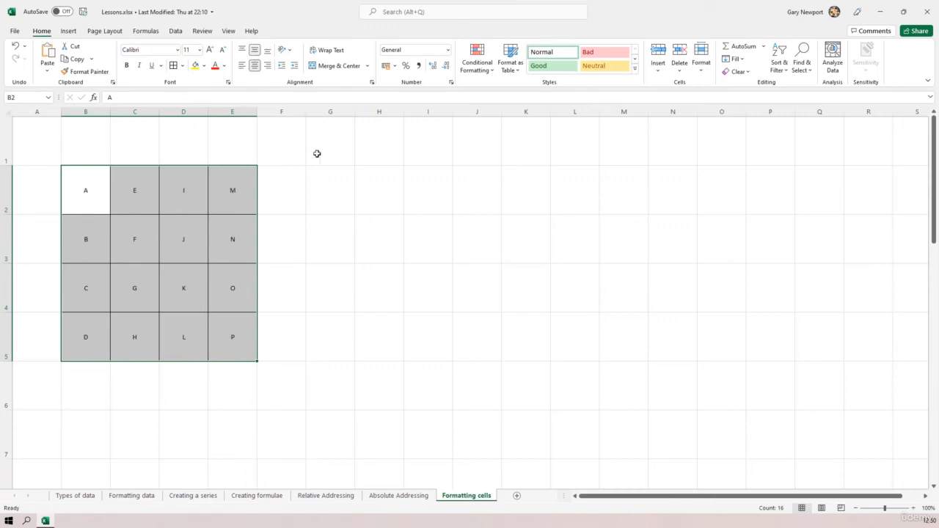
- Set the font size of the letters in B2:E5 to 36
{"action": "left_click", "coordinate": [199, 49]}
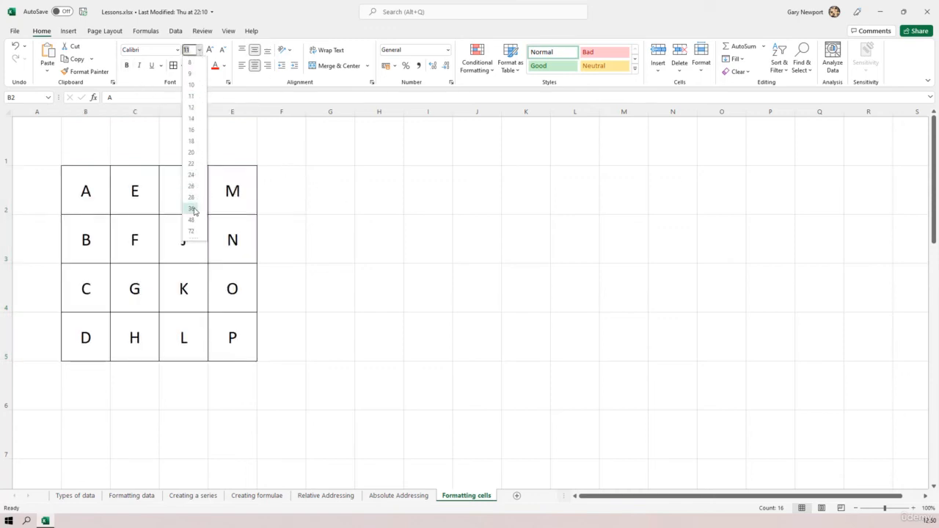
{"action": "left_click", "coordinate": [428, 247]}
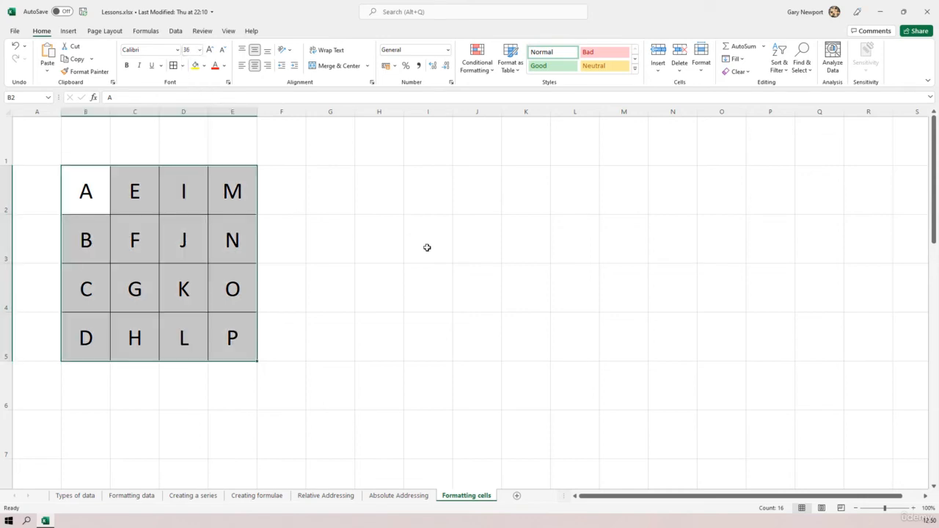
{"action": "left_click", "coordinate": [418, 247]}
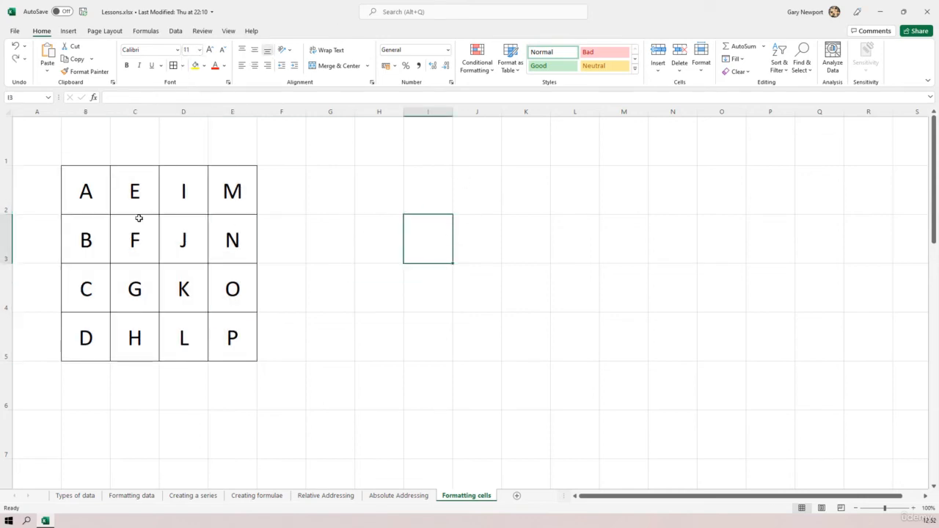
- Fill cell B2 with yellow and cell C2 with the theme colour Orange, Accent 2
{"action": "left_click", "coordinate": [88, 197]}
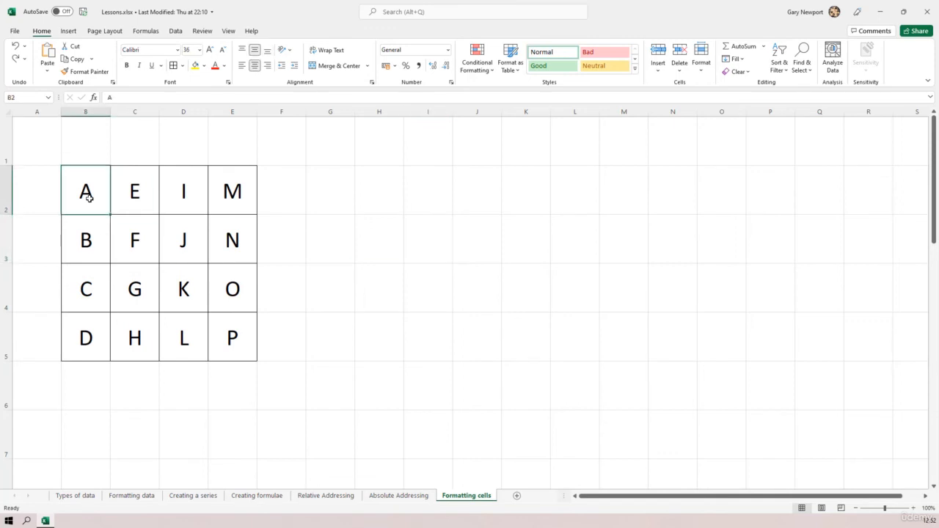
{"action": "left_click", "coordinate": [195, 65]}
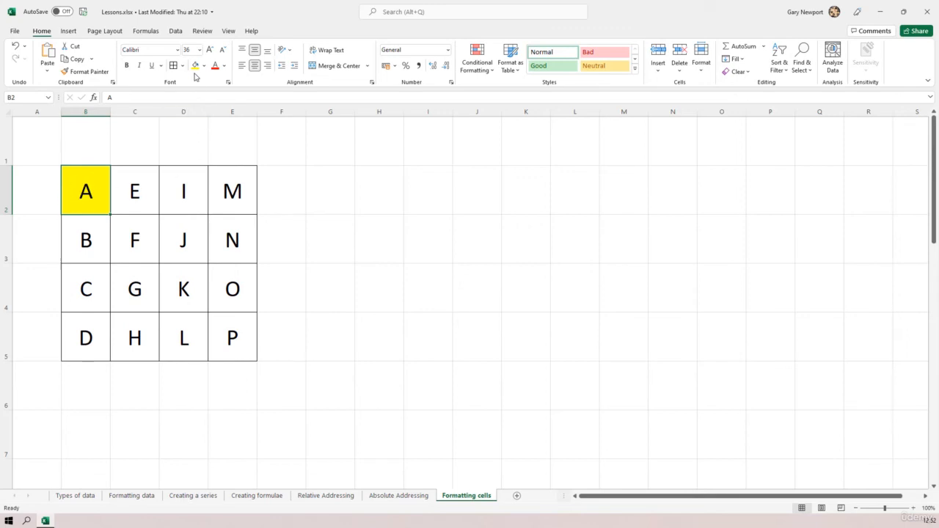
{"action": "left_click", "coordinate": [137, 206]}
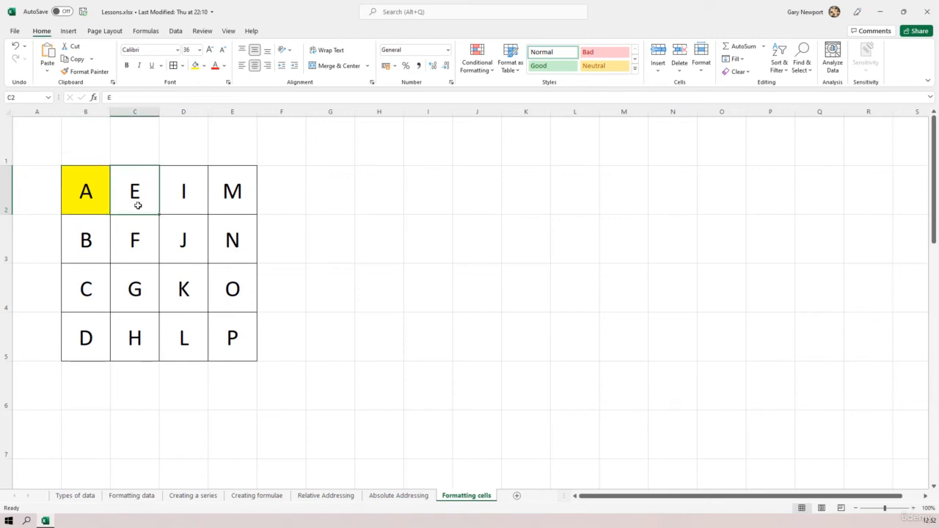
{"action": "left_click", "coordinate": [206, 66]}
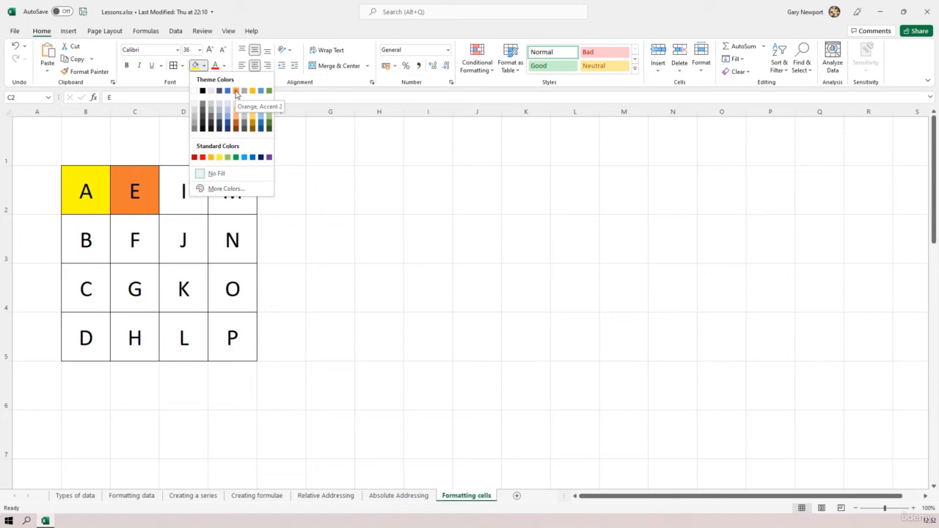
{"action": "left_click", "coordinate": [236, 91]}
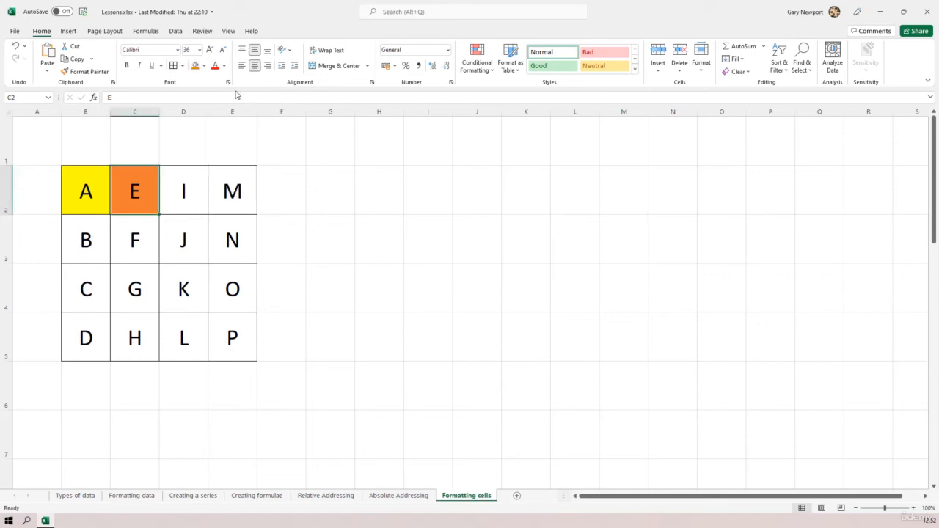
- Fill cell D2 with the standard red colour
{"action": "left_click", "coordinate": [181, 195]}
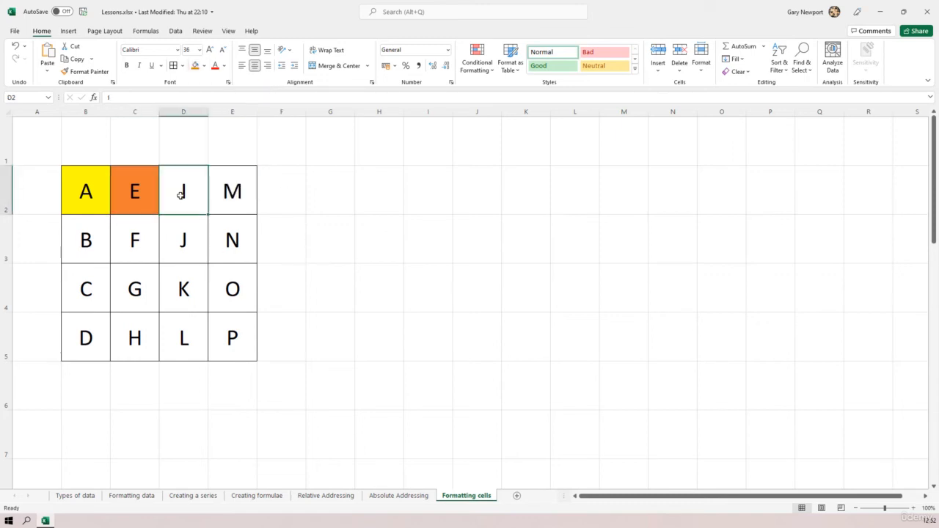
{"action": "left_click", "coordinate": [204, 65]}
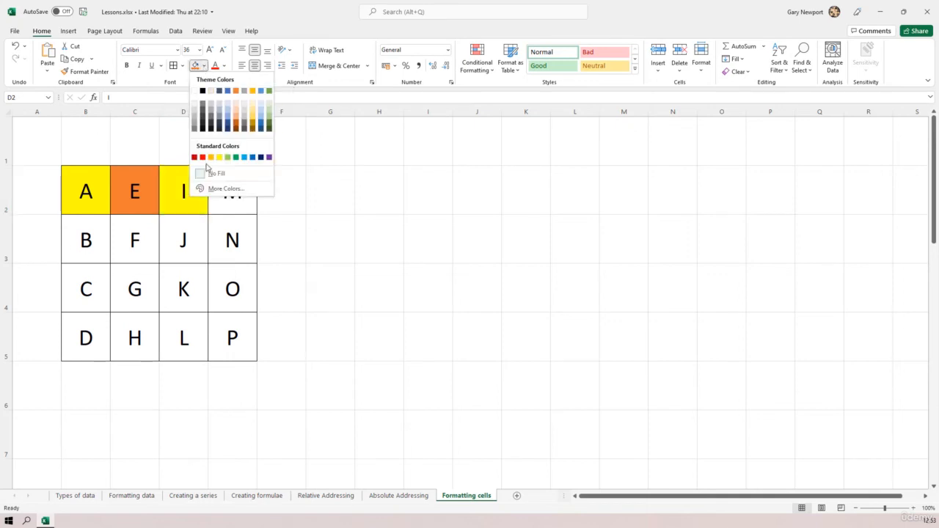
{"action": "left_click", "coordinate": [202, 157]}
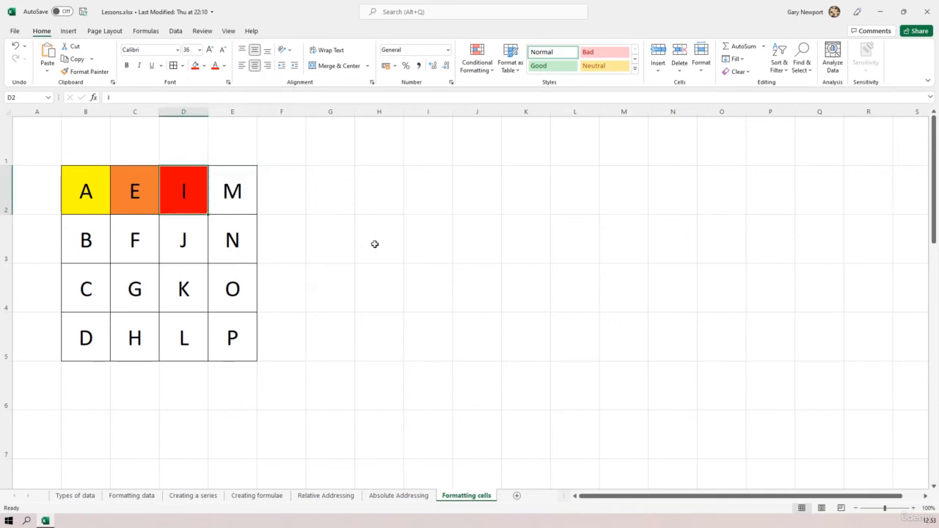
- Fill cell E2 with a light green chosen from the extended standard colour palette
{"action": "left_click", "coordinate": [243, 202]}
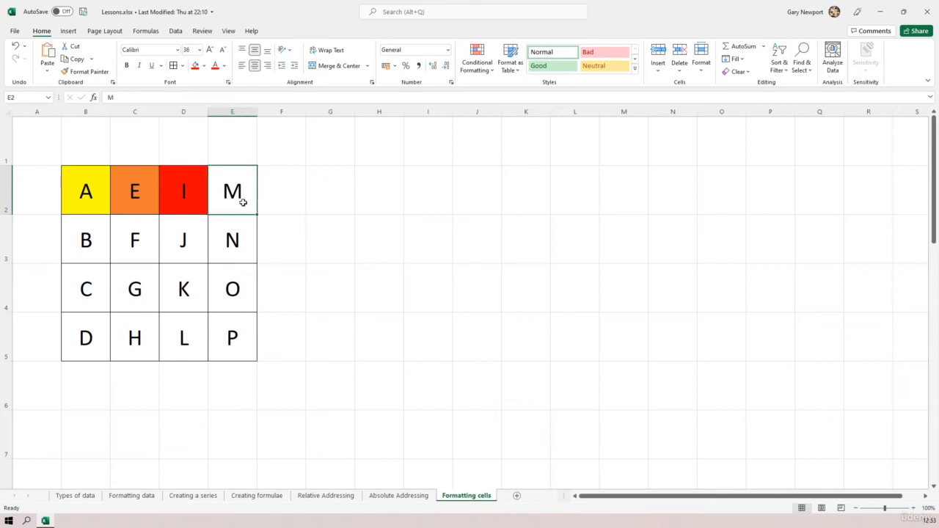
{"action": "left_click", "coordinate": [204, 66]}
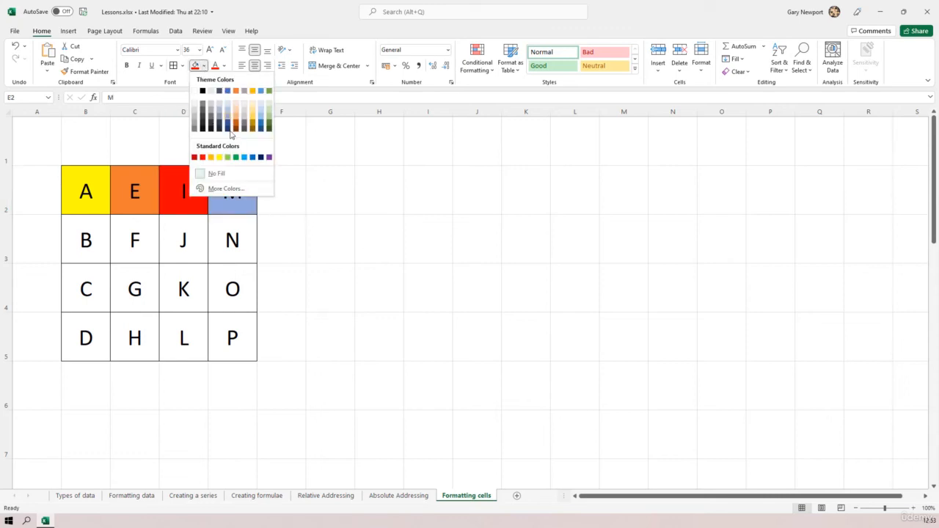
{"action": "left_click", "coordinate": [226, 188]}
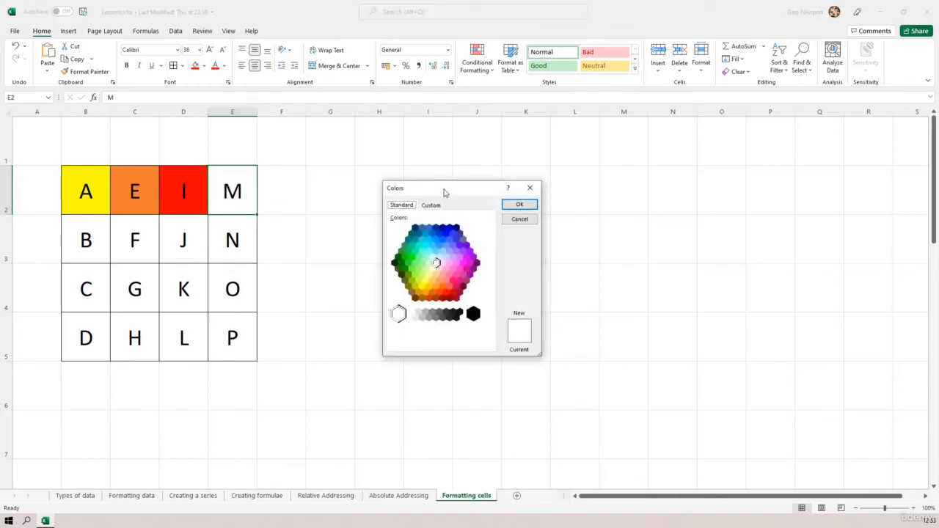
{"action": "left_click_drag", "start_coordinate": [445, 191], "coordinate": [389, 178]}
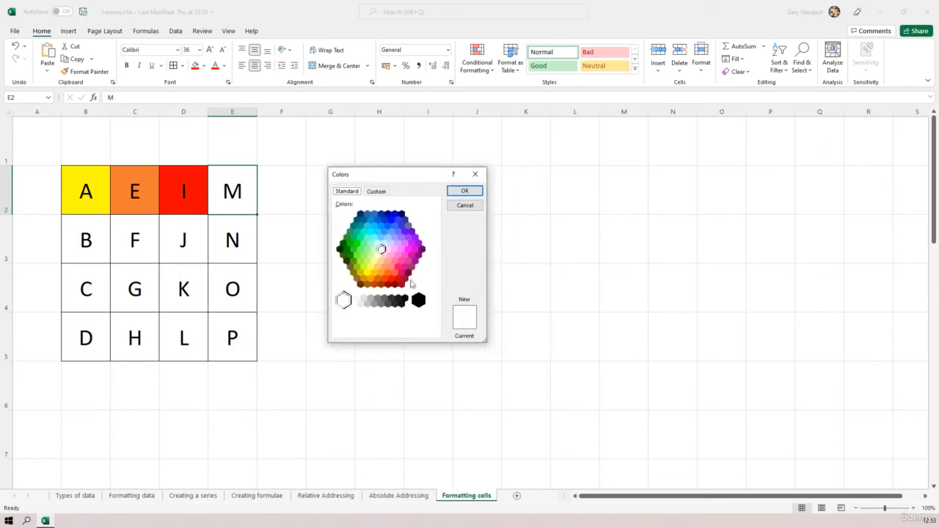
{"action": "left_click", "coordinate": [368, 250]}
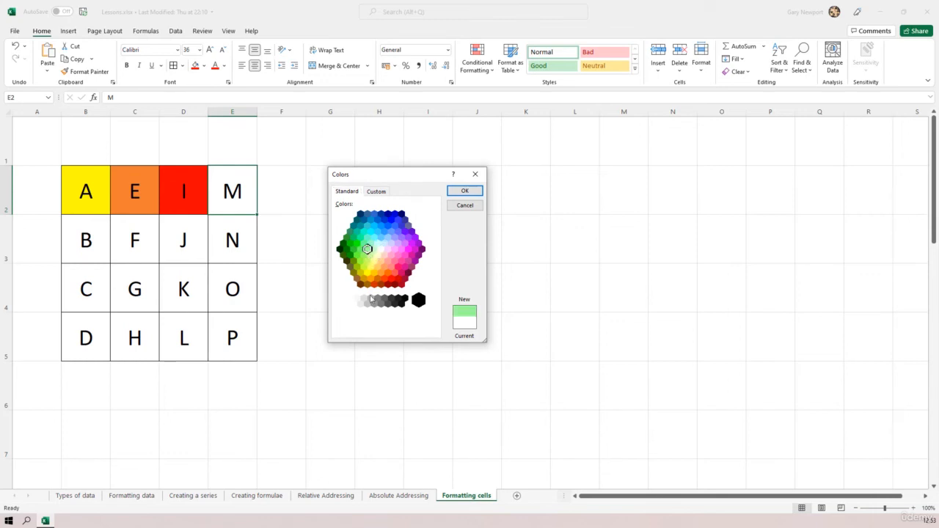
{"action": "left_click", "coordinate": [465, 191]}
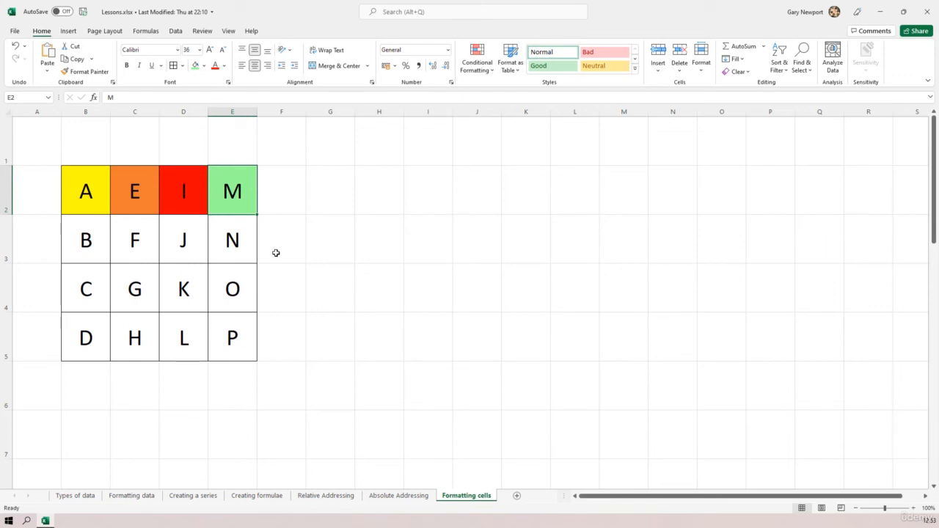
- Change the fill of cell E2 to a custom purple with hex value #C57FC7
{"action": "left_click", "coordinate": [204, 66]}
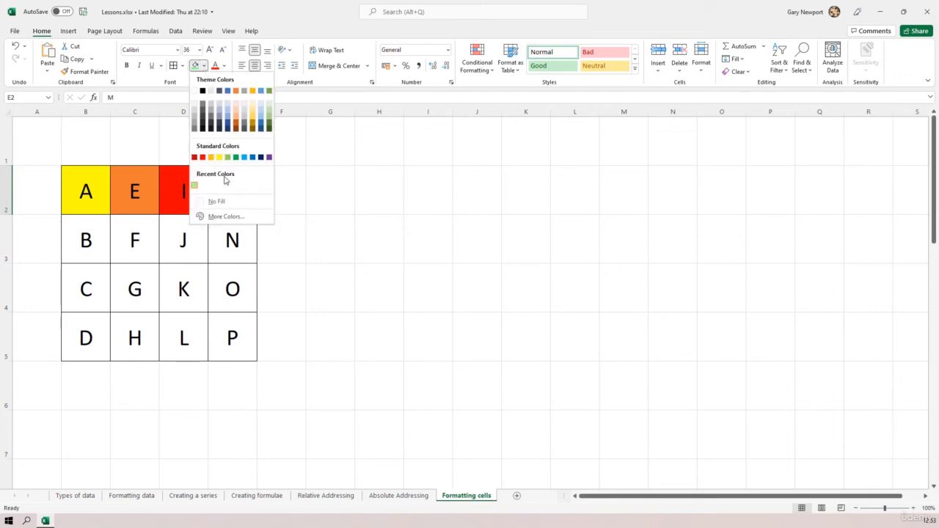
{"action": "left_click", "coordinate": [225, 218]}
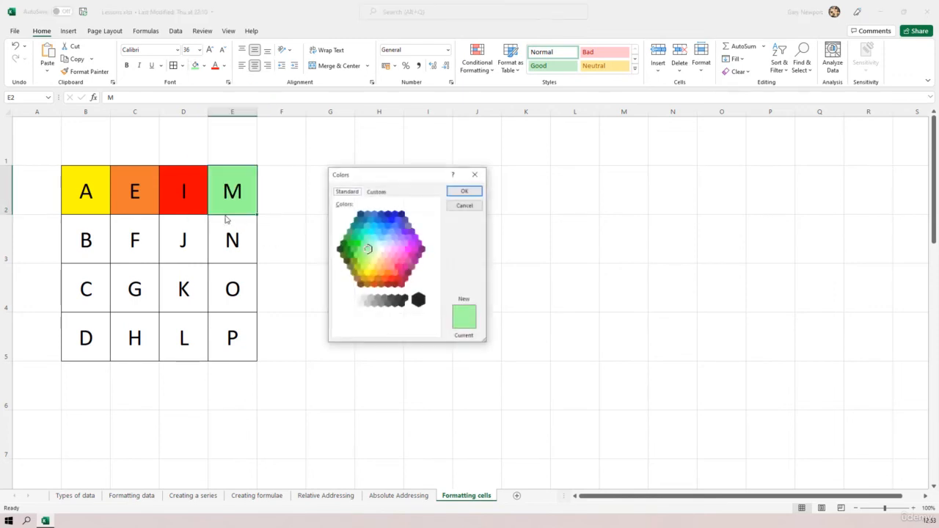
{"action": "left_click", "coordinate": [377, 193]}
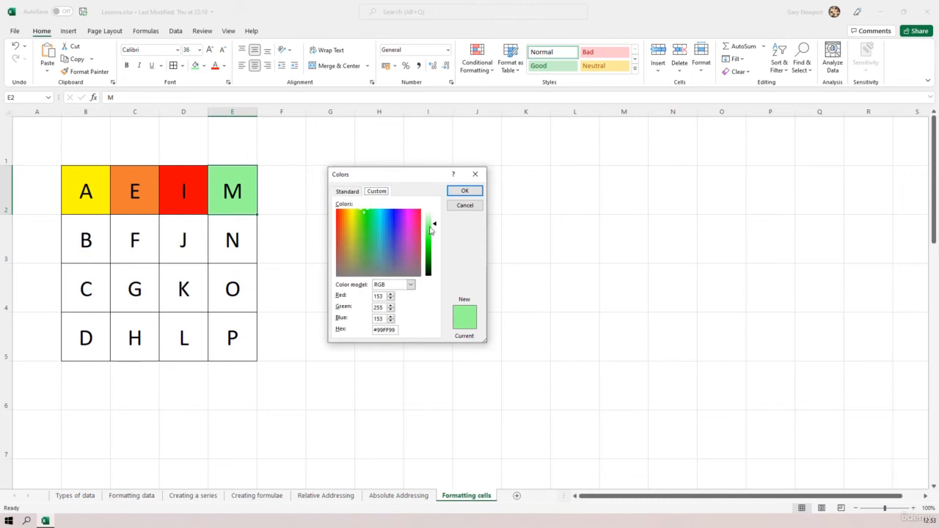
{"action": "left_click", "coordinate": [367, 244]}
{"action": "left_click", "coordinate": [352, 237]}
{"action": "left_click", "coordinate": [379, 227]}
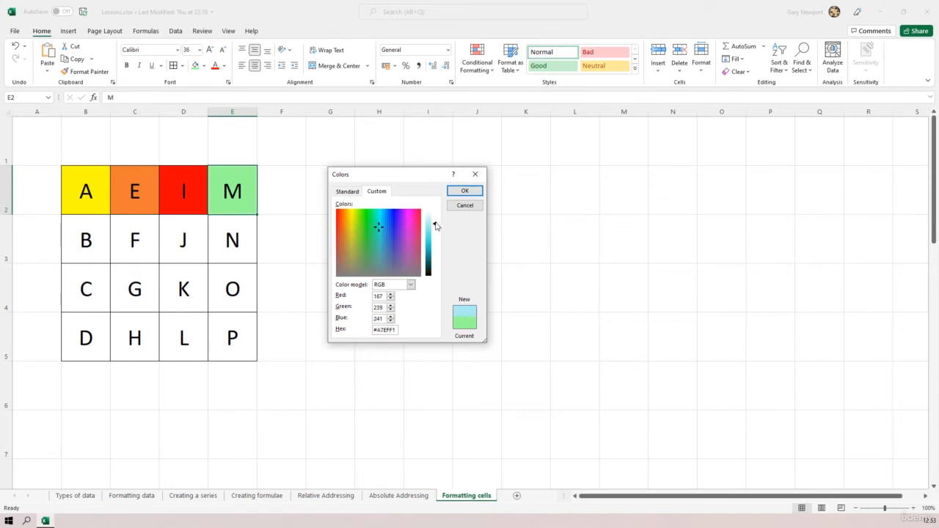
{"action": "left_click", "coordinate": [405, 249]}
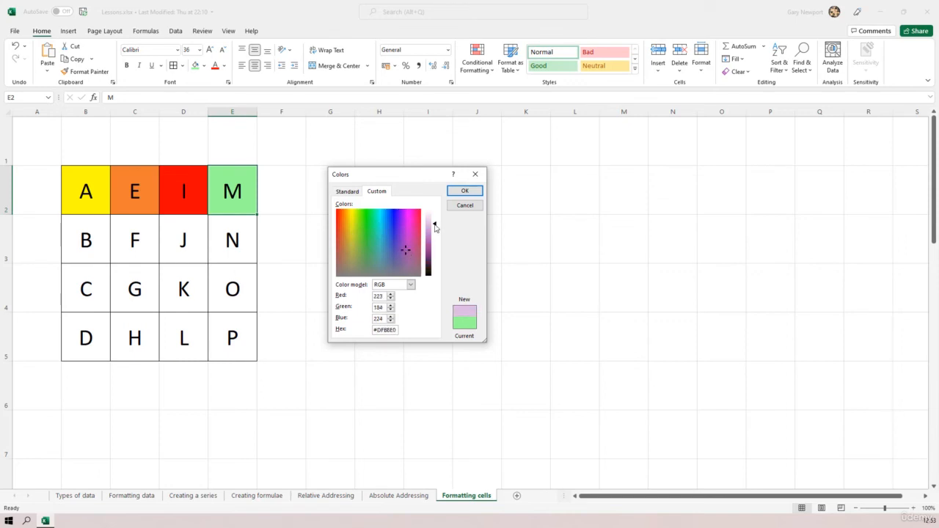
{"action": "left_click_drag", "start_coordinate": [435, 226], "coordinate": [435, 234]}
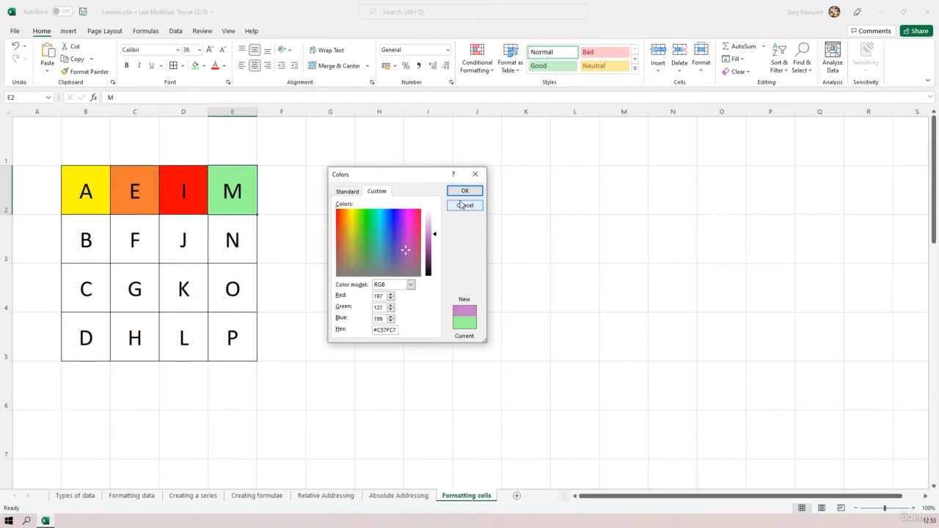
{"action": "left_click", "coordinate": [465, 192]}
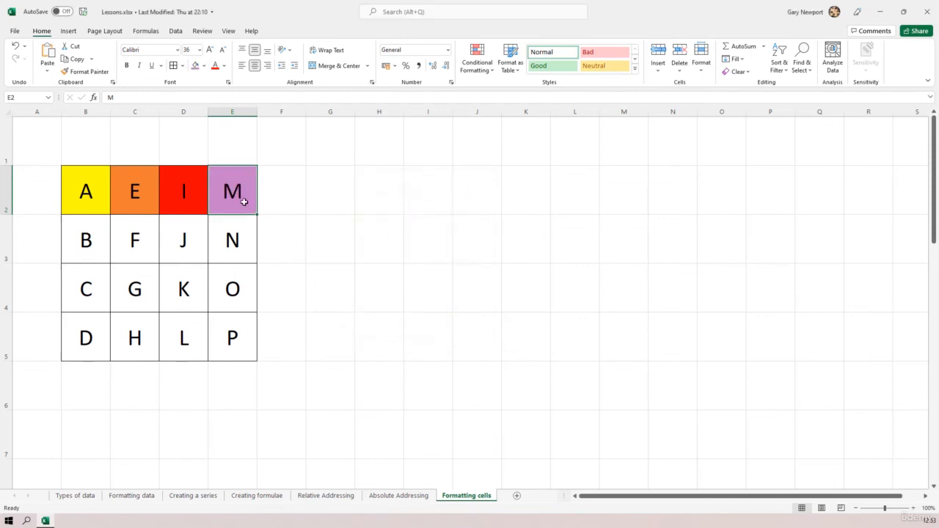
- Examine the RGB and hex values of cell E2's custom fill colour
{"action": "left_click", "coordinate": [204, 66]}
{"action": "left_click", "coordinate": [219, 216]}
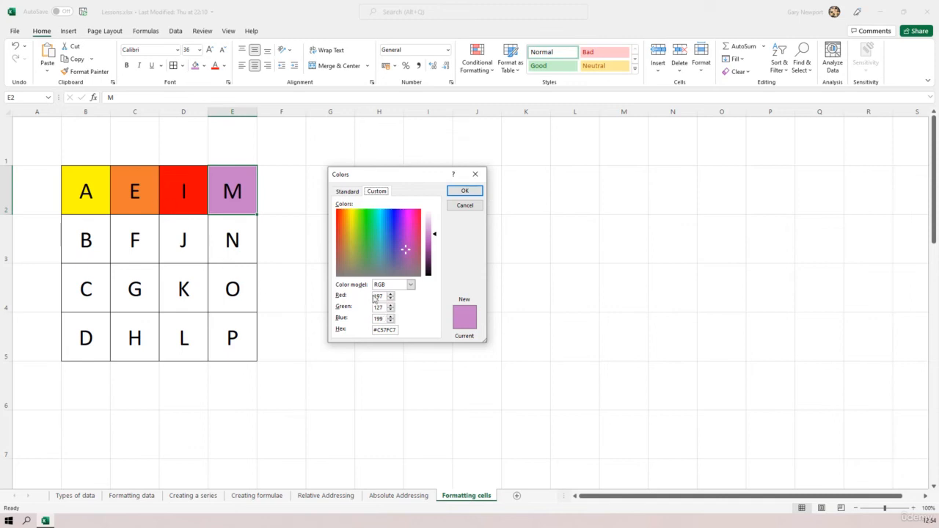
{"action": "left_click", "coordinate": [469, 191]}
- Preview a custom red fill for cell B3 by setting green and blue to 0
{"action": "left_click", "coordinate": [91, 245]}
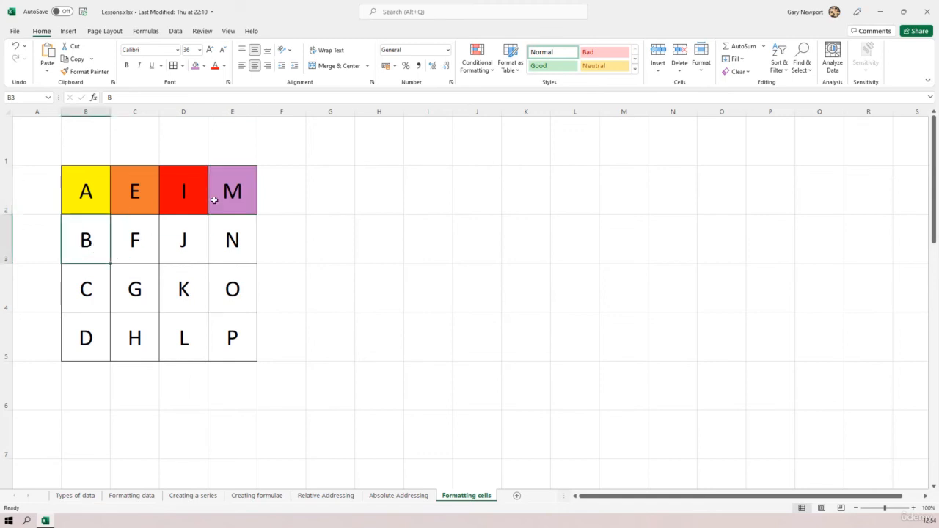
{"action": "left_click", "coordinate": [204, 66]}
{"action": "left_click", "coordinate": [220, 216]}
{"action": "left_click", "coordinate": [377, 191]}
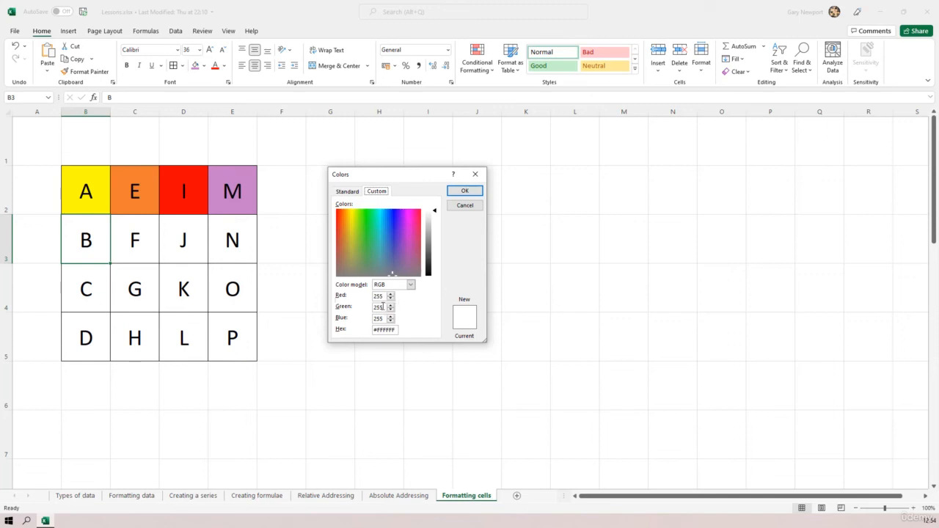
{"action": "left_click_drag", "start_coordinate": [383, 307], "coordinate": [368, 309]}
{"action": "left_click", "coordinate": [365, 313]}
{"action": "left_click_drag", "start_coordinate": [388, 307], "coordinate": [369, 312]}
{"action": "type", "text": "0"}
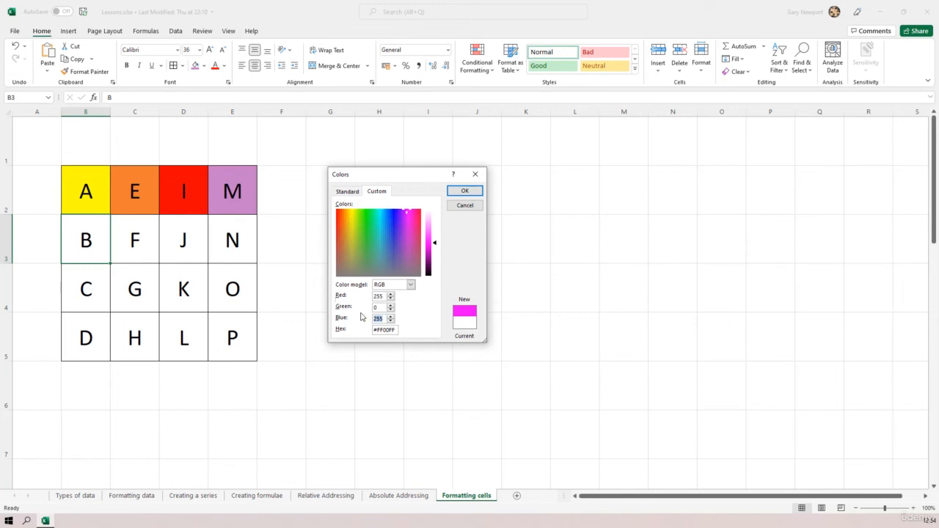
{"action": "type", "text": "0"}
{"action": "key", "text": "Tab"}
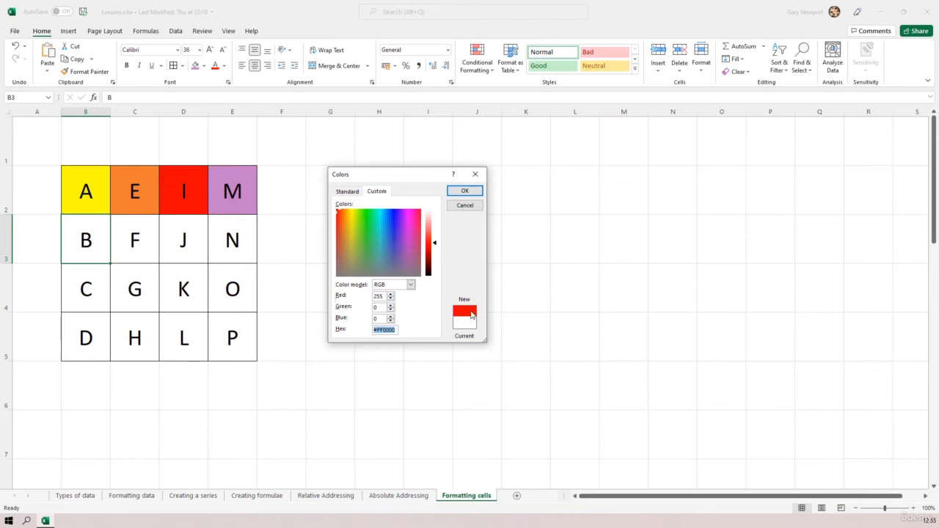
- Preview a custom green fill for cell B3 with red at 0 and green at 255
{"action": "left_click", "coordinate": [385, 296]}
{"action": "type", "text": "0"}
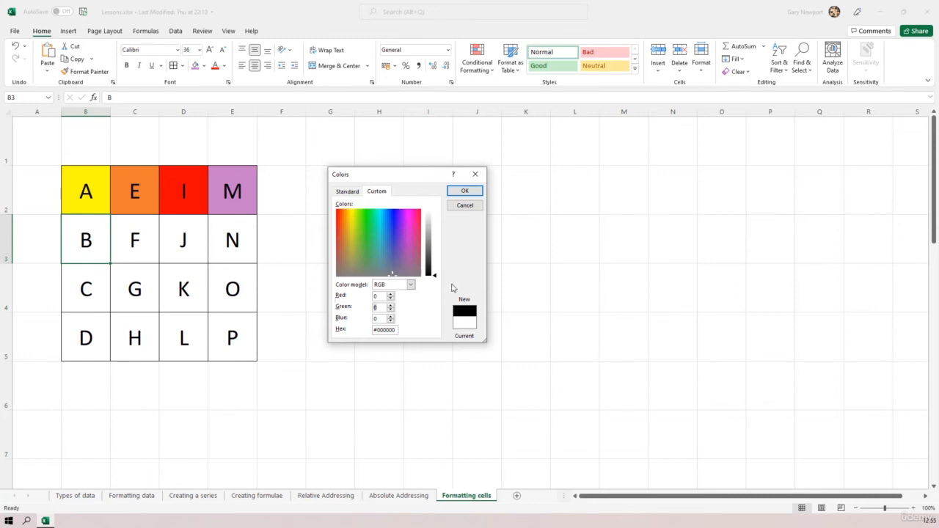
{"action": "type", "text": "255"}
{"action": "key", "text": "BackSpace"}
{"action": "key", "text": "BackSpace"}
{"action": "key", "text": "BackSpace"}
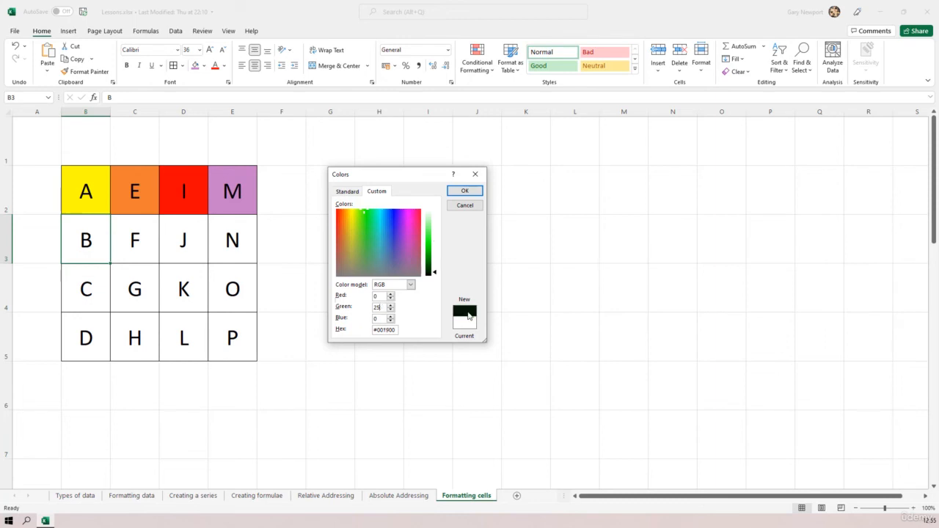
- Preview blue fills for cell B3 with green at 0, trying blue at 255, 124 and 255 again
{"action": "type", "text": "0"}
{"action": "key", "text": "Tab"}
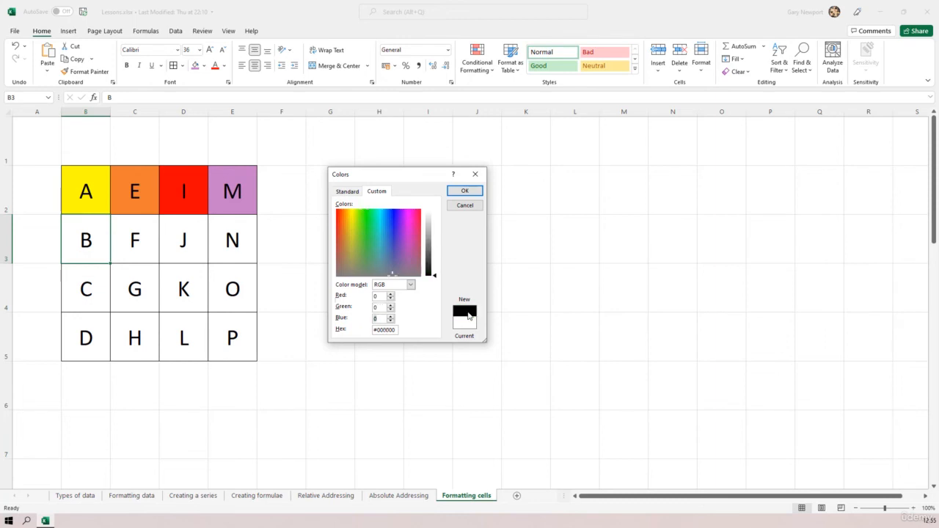
{"action": "type", "text": "255"}
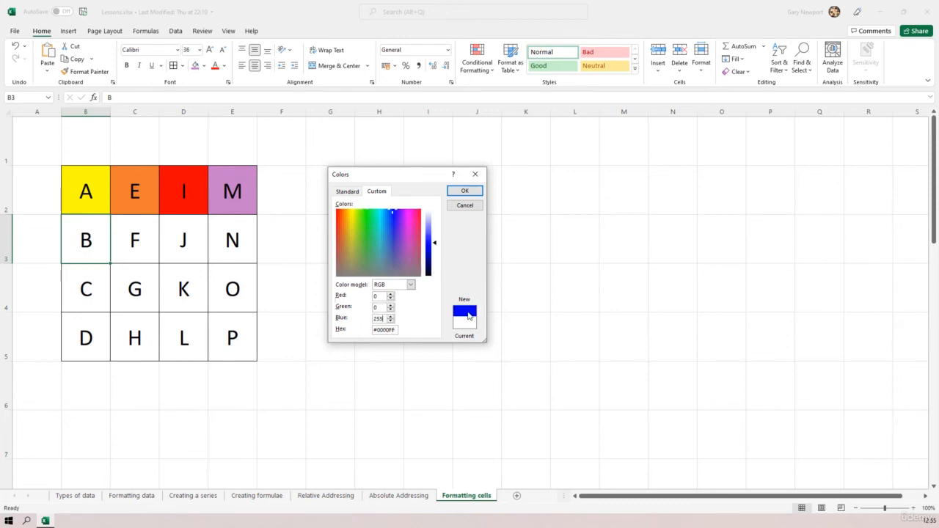
{"action": "key", "text": "BackSpace"}
{"action": "key", "text": "BackSpace"}
{"action": "key", "text": "BackSpace"}
{"action": "type", "text": "124"}
{"action": "key", "text": "BackSpace"}
{"action": "key", "text": "BackSpace"}
{"action": "key", "text": "BackSpace"}
{"action": "type", "text": "255"}
- Try green values of 128, 200 and 255 in cell B3's custom blue fill
{"action": "key", "text": "shift+Tab"}
{"action": "type", "text": "128"}
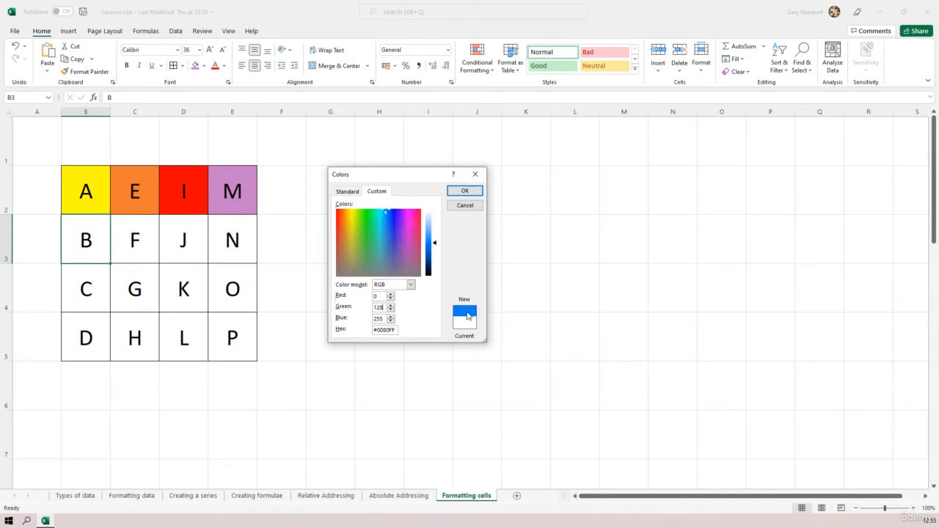
{"action": "key", "text": "BackSpace"}
{"action": "key", "text": "BackSpace"}
{"action": "key", "text": "BackSpace"}
{"action": "type", "text": "200"}
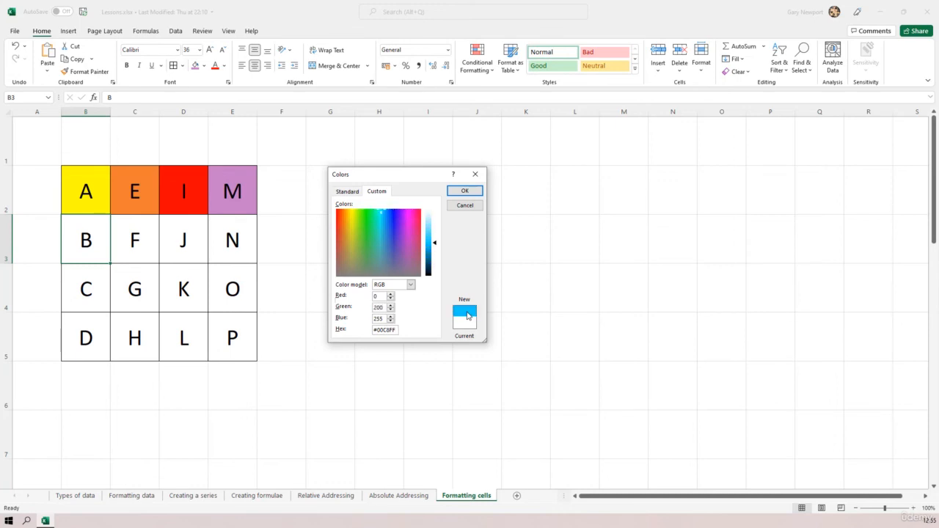
{"action": "key", "text": "BackSpace"}
{"action": "key", "text": "BackSpace"}
{"action": "key", "text": "BackSpace"}
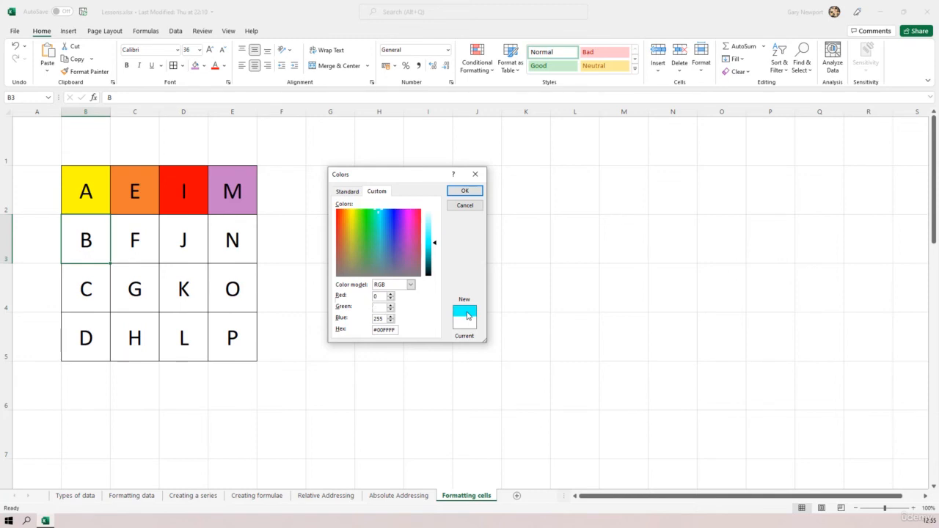
{"action": "type", "text": "255"}
- Preview a violet fill for cell B3 by setting green to 0 and red to 128
{"action": "key", "text": "BackSpace"}
{"action": "key", "text": "BackSpace"}
{"action": "key", "text": "BackSpace"}
{"action": "type", "text": "0"}
{"action": "key", "text": "shift+Tab"}
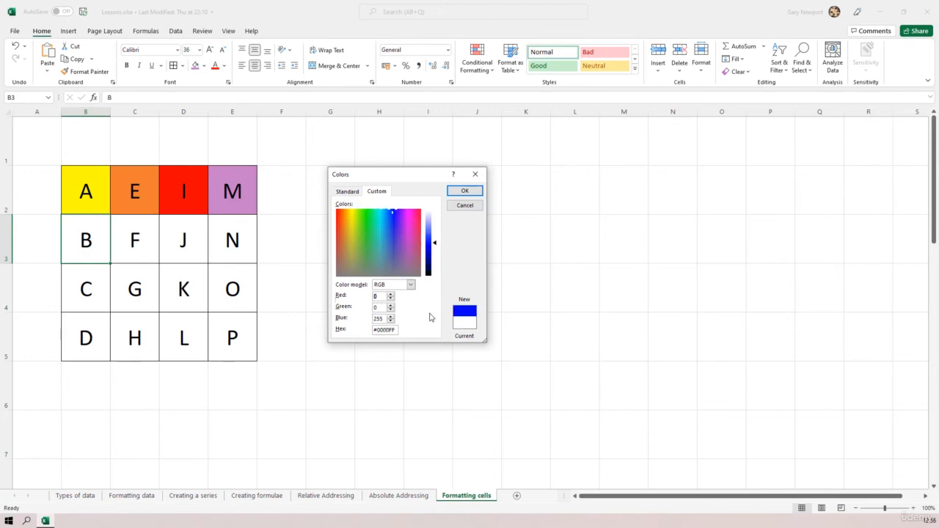
{"action": "type", "text": "128"}
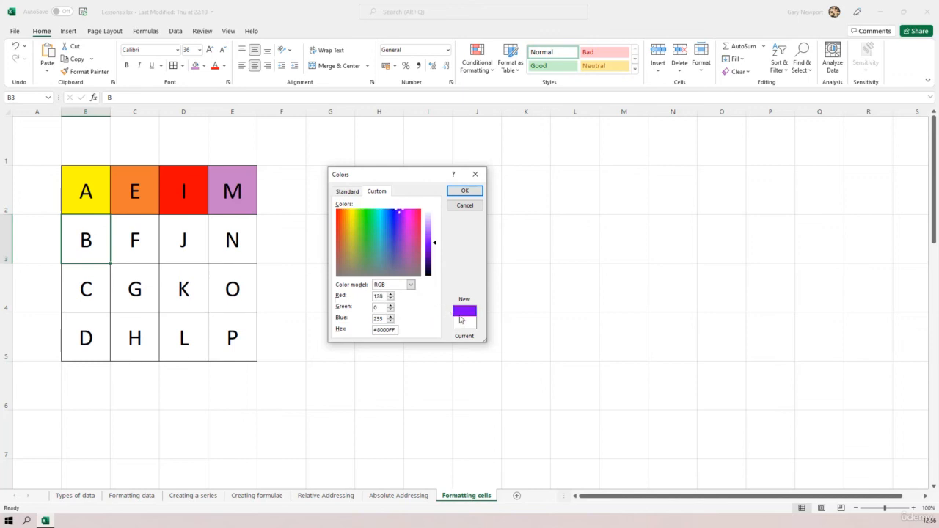
- Try green values of 200 and 100 and blue values of 200 and 20 for cell B3's fill, and discard the custom colour
{"action": "double_click", "coordinate": [379, 306]}
{"action": "type", "text": "200"}
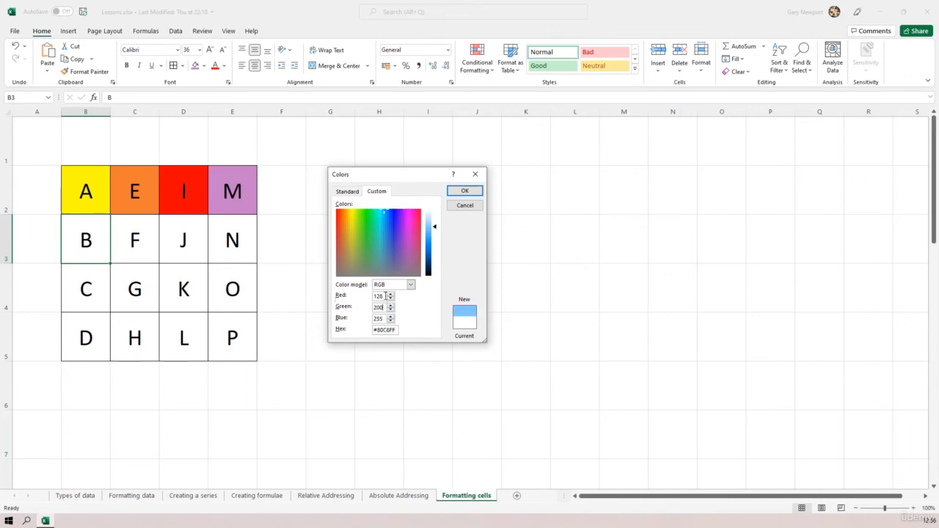
{"action": "left_click_drag", "start_coordinate": [386, 308], "coordinate": [367, 309]}
{"action": "type", "text": "100"}
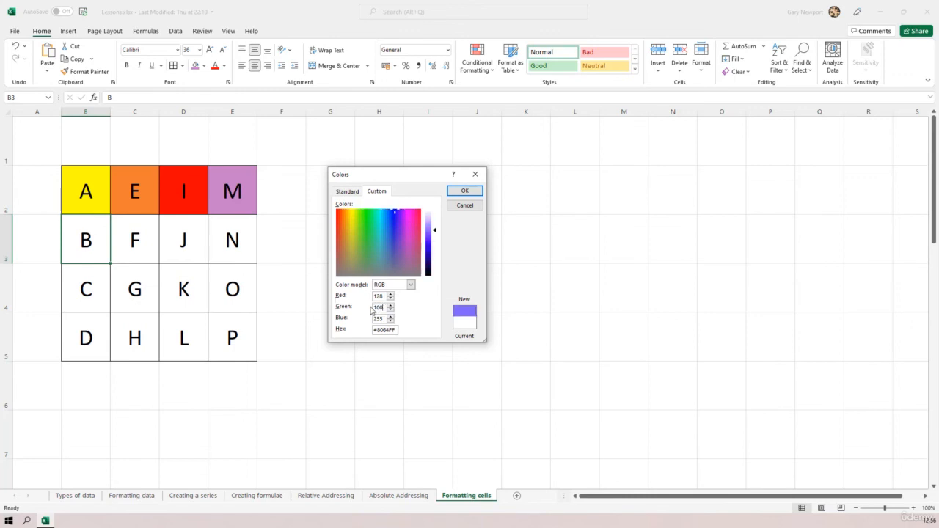
{"action": "left_click_drag", "start_coordinate": [383, 319], "coordinate": [373, 320]}
{"action": "type", "text": "200"}
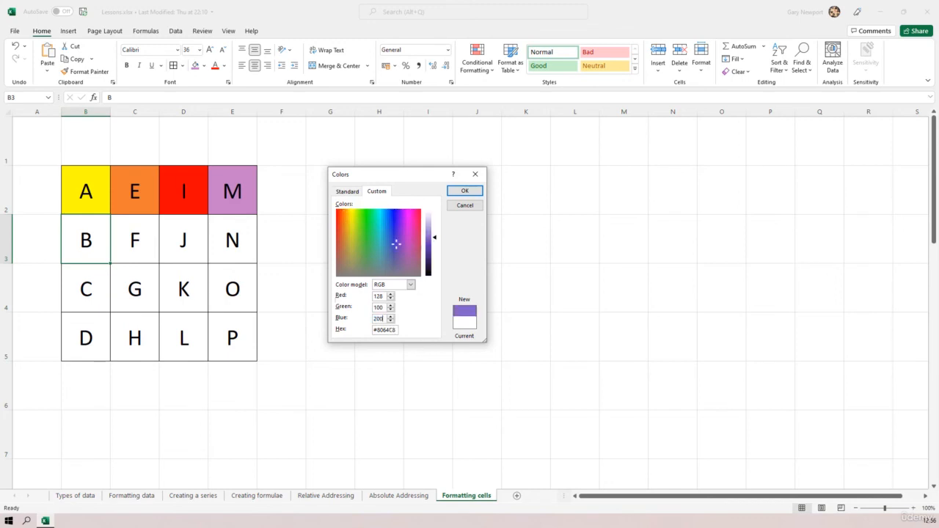
{"action": "key", "text": "BackSpace"}
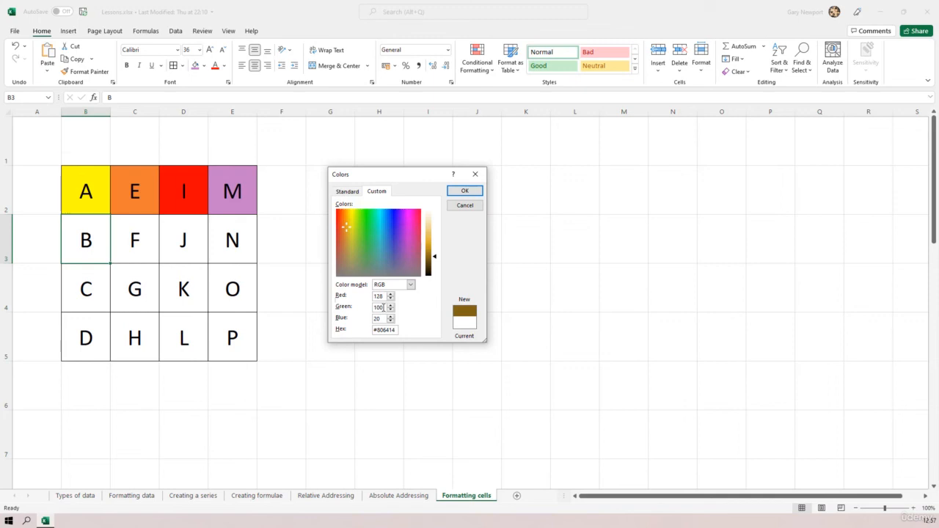
{"action": "left_click", "coordinate": [467, 205]}
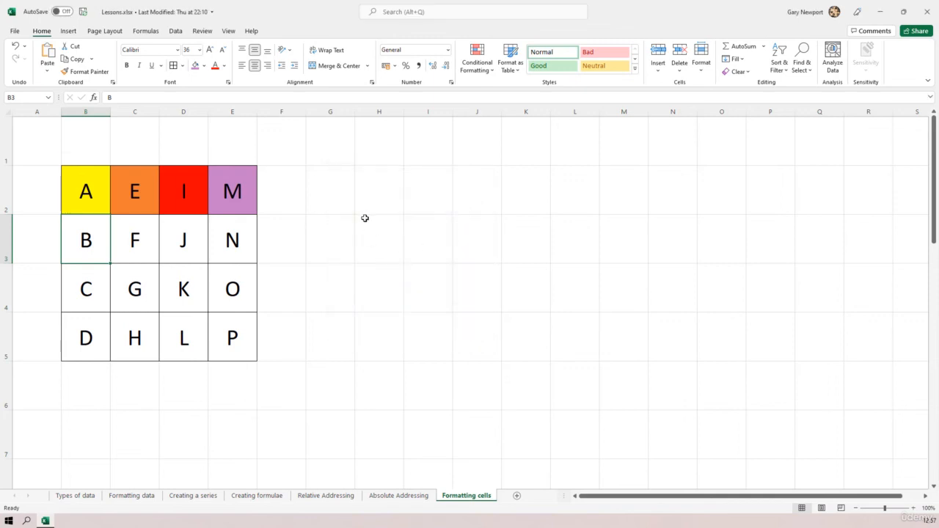
- Enter the heading RED in capitals in cell H2
{"action": "left_click", "coordinate": [367, 197]}
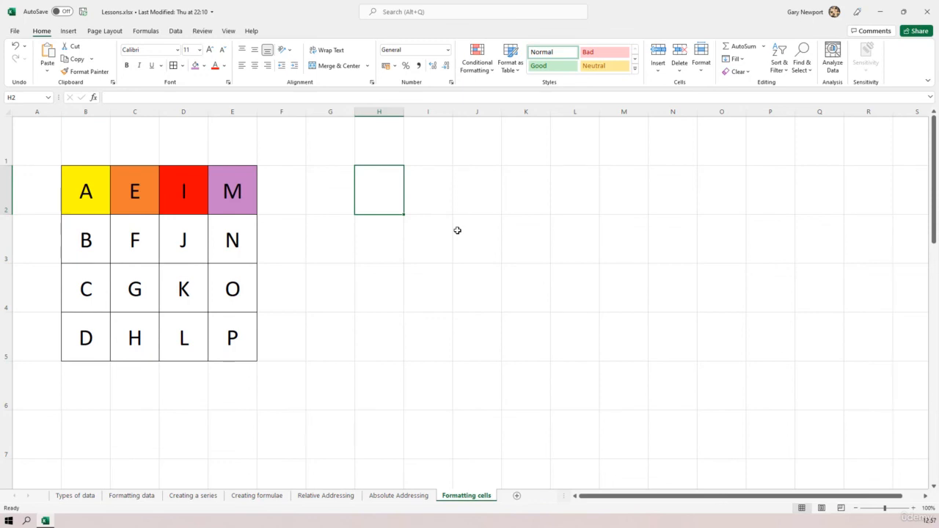
{"action": "type", "text": "red"}
{"action": "key", "text": "Return"}
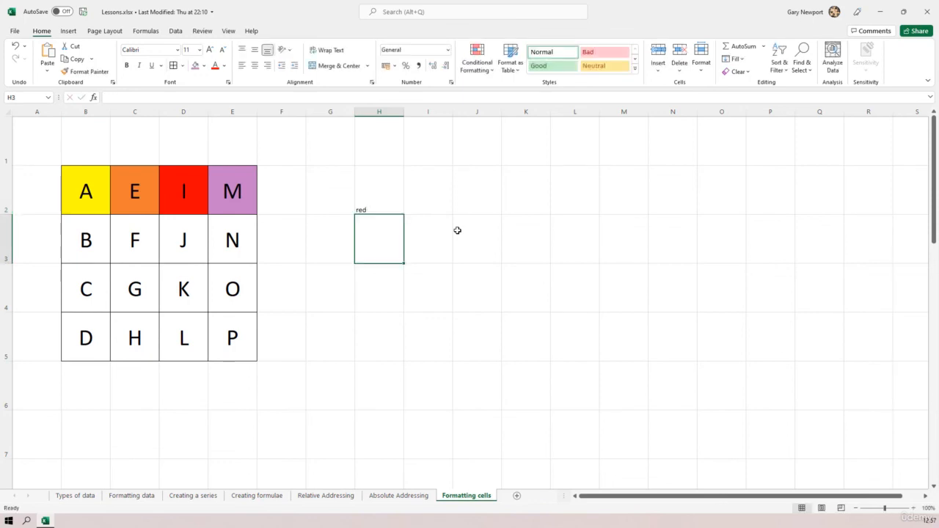
{"action": "key", "text": "Up"}
{"action": "type", "text": "RED"}
{"action": "key", "text": "Return"}
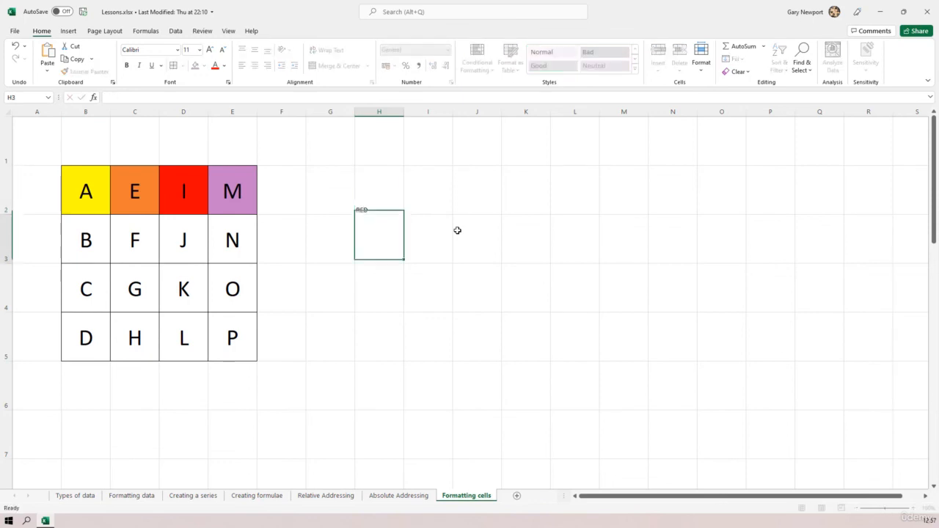
- Enter the headings GREEN in cell I2 and BLUE in cell J2
{"action": "key", "text": "Up"}
{"action": "key", "text": "Right"}
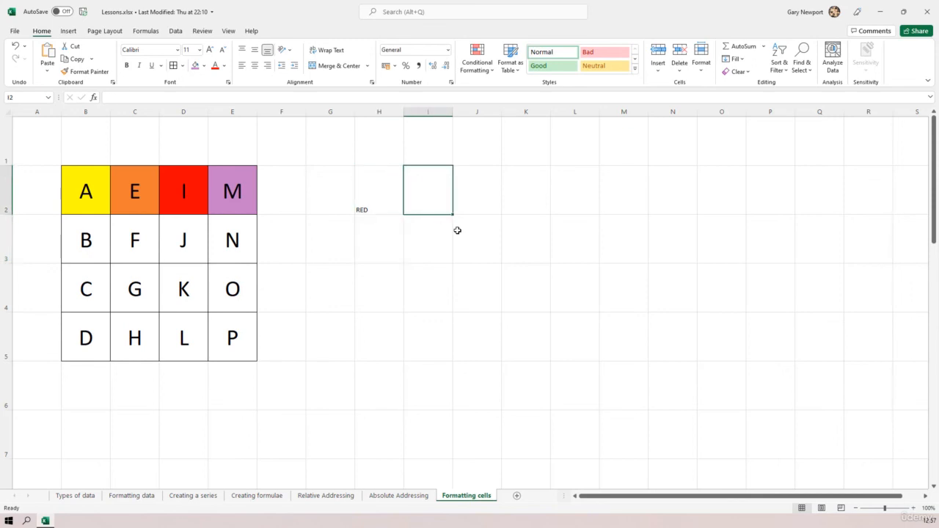
{"action": "type", "text": "GREEN"}
{"action": "key", "text": "Tab"}
{"action": "type", "text": "B"}
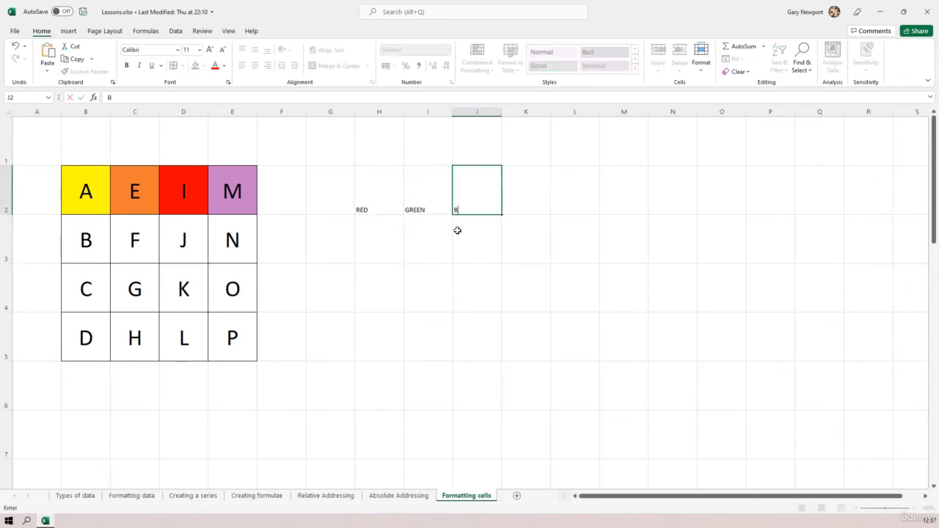
{"action": "type", "text": "LUE"}
{"action": "key", "text": "Return"}
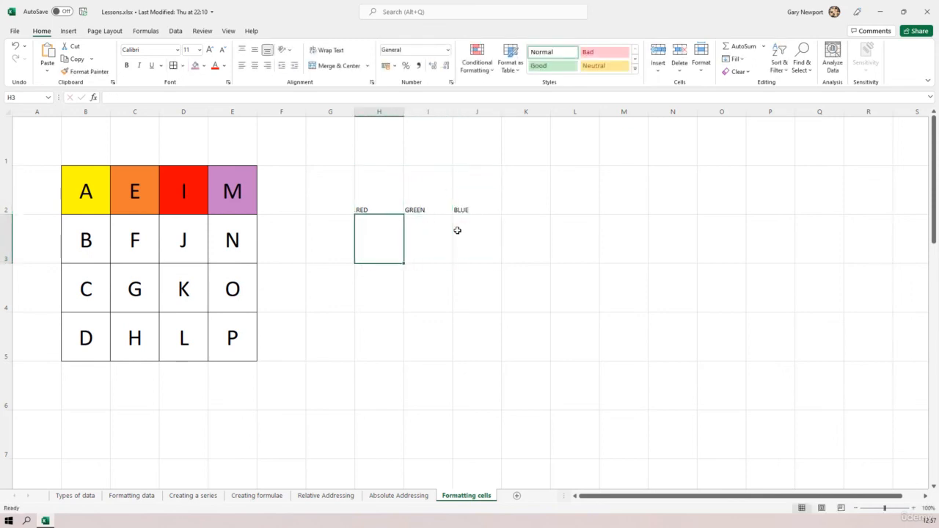
- Enter 256 under each of the RED, GREEN and BLUE headings in cells H3, I3 and J3
{"action": "type", "text": "256"}
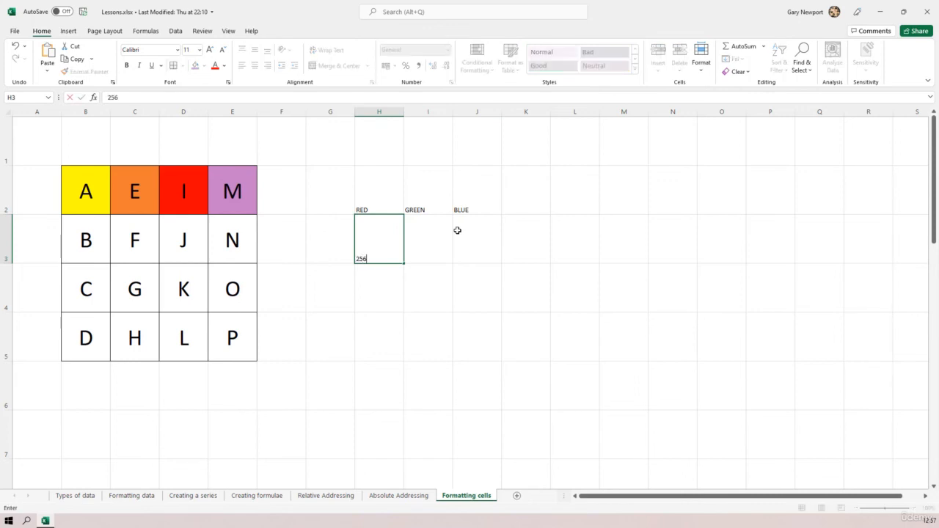
{"action": "key", "text": "Tab"}
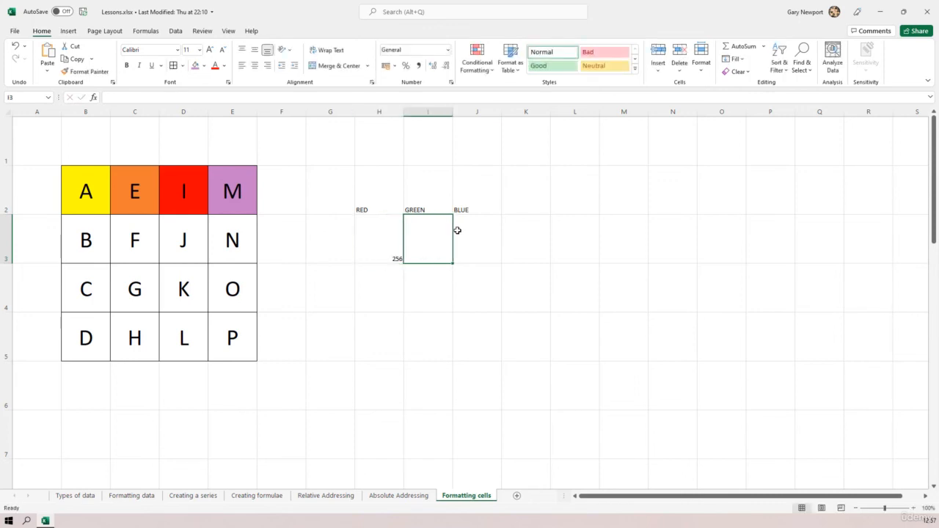
{"action": "type", "text": "256"}
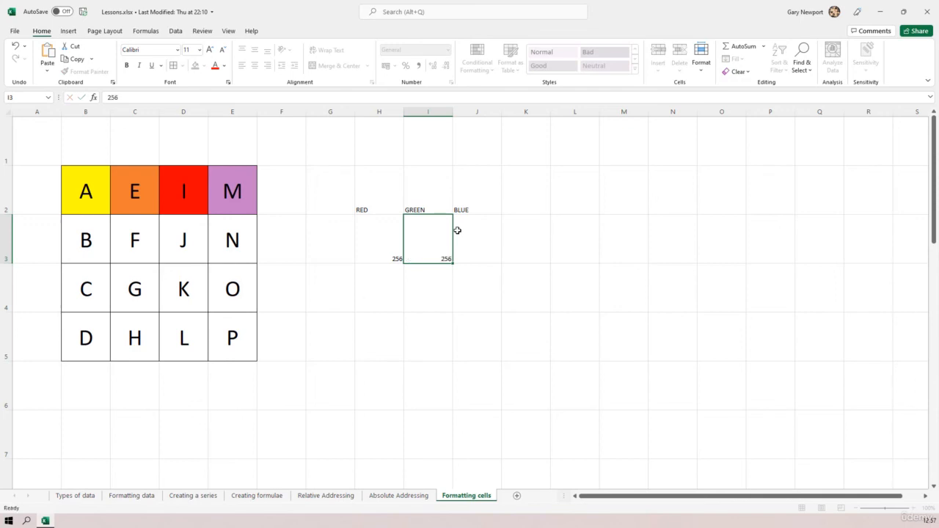
{"action": "key", "text": "Tab"}
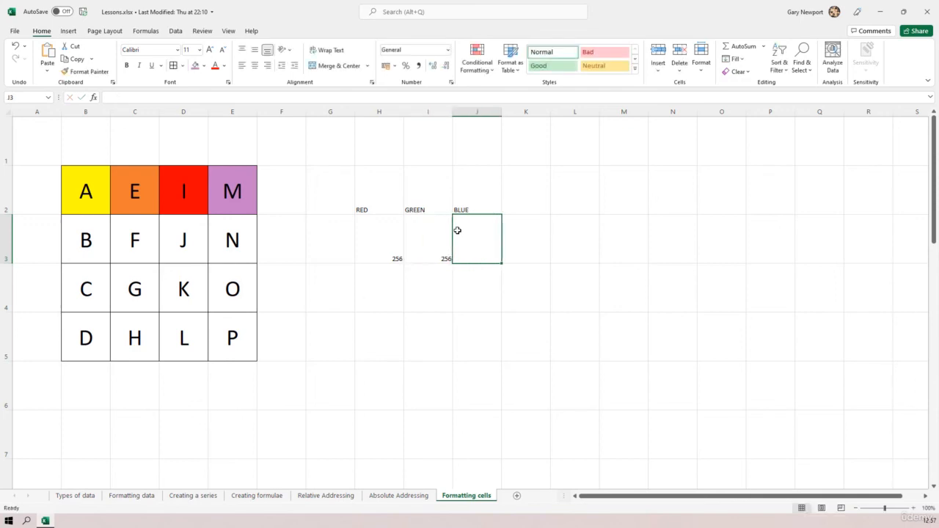
{"action": "type", "text": "256"}
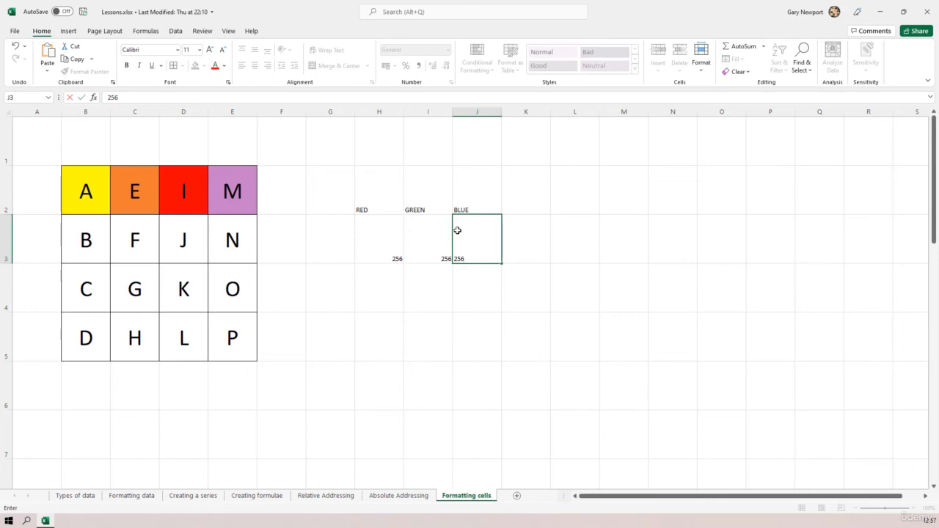
{"action": "key", "text": "Tab"}
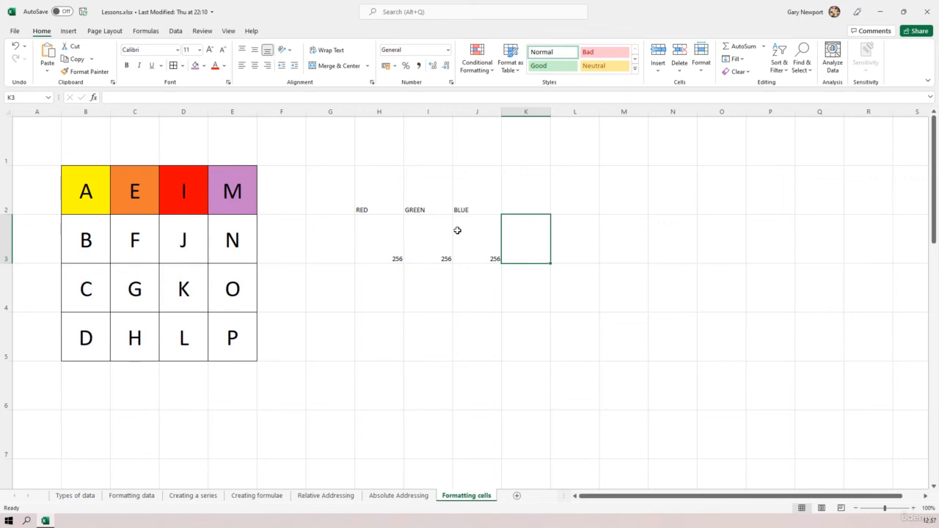
- Enter the formula =H3*I3*J3 in cell K3 to multiply the three colour values
{"action": "type", "text": "="}
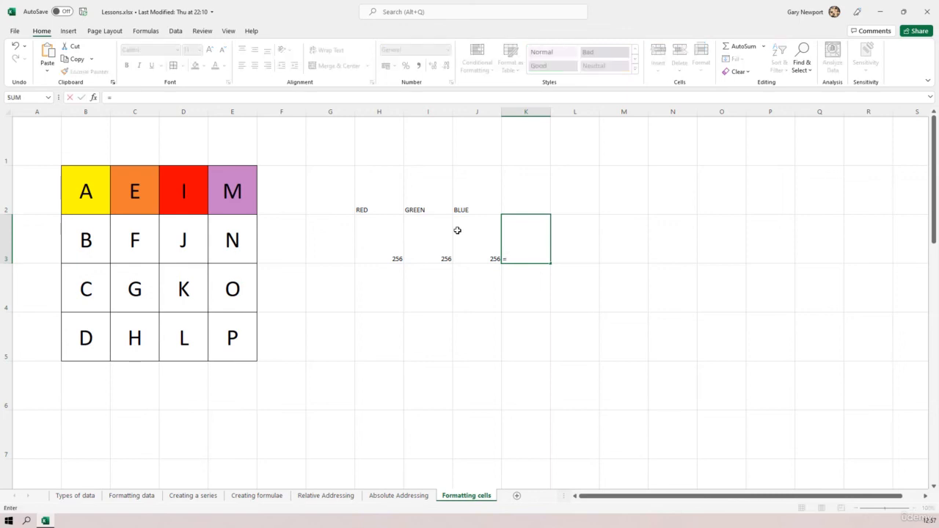
{"action": "key", "text": "Left"}
{"action": "key", "text": "Left"}
{"action": "key", "text": "Left"}
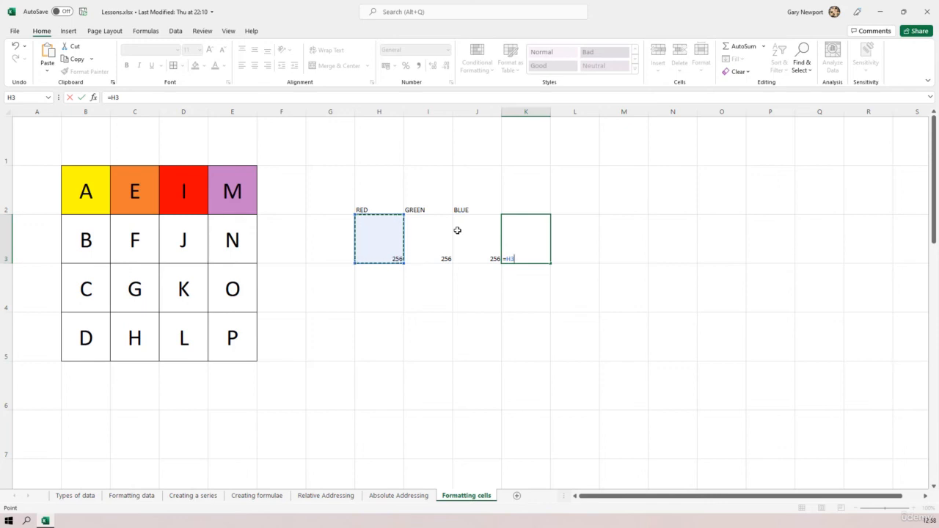
{"action": "type", "text": "*"}
{"action": "left_click", "coordinate": [456, 231]}
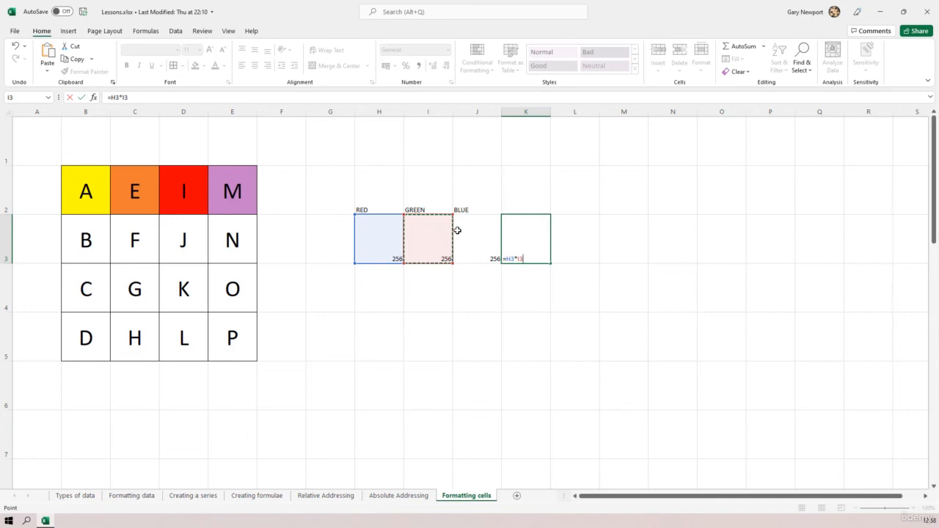
{"action": "type", "text": "*"}
{"action": "left_click", "coordinate": [458, 230]}
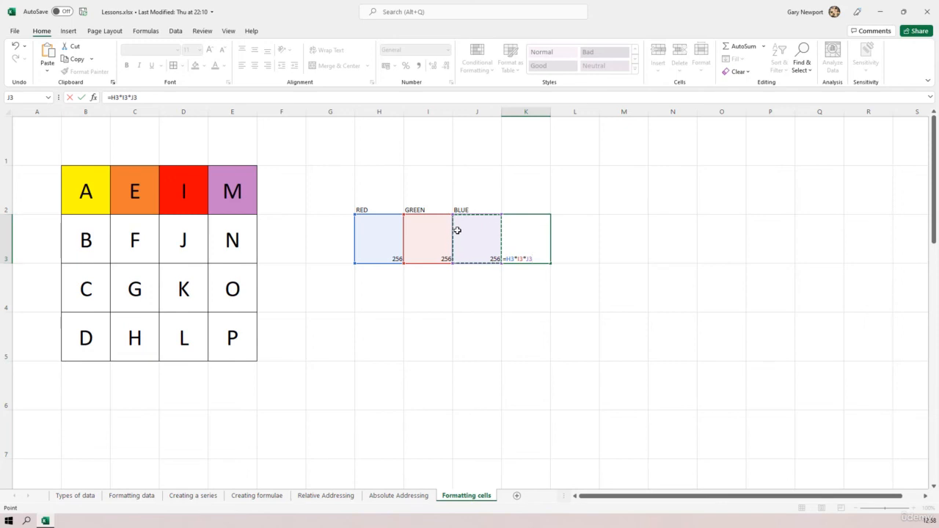
{"action": "key", "text": "Return"}
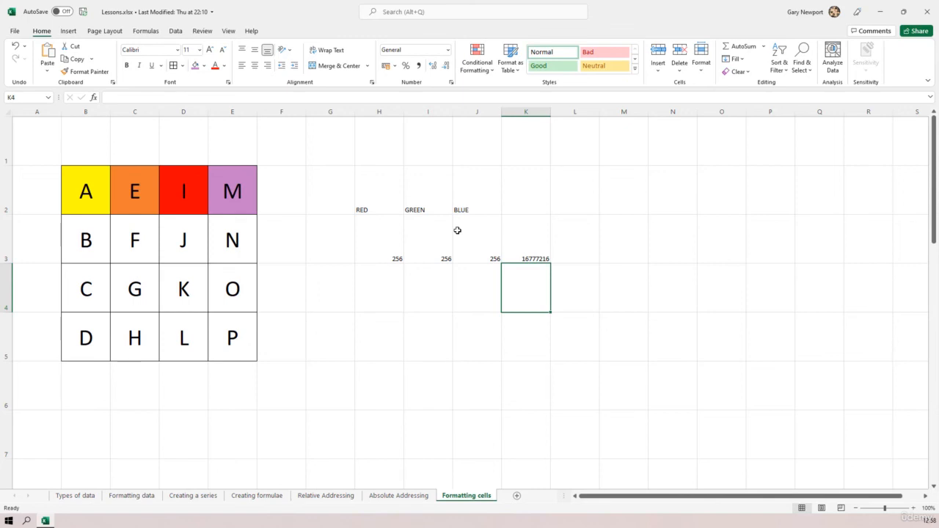
- Fill cell B3 with black from the theme colours
{"action": "left_click", "coordinate": [91, 247]}
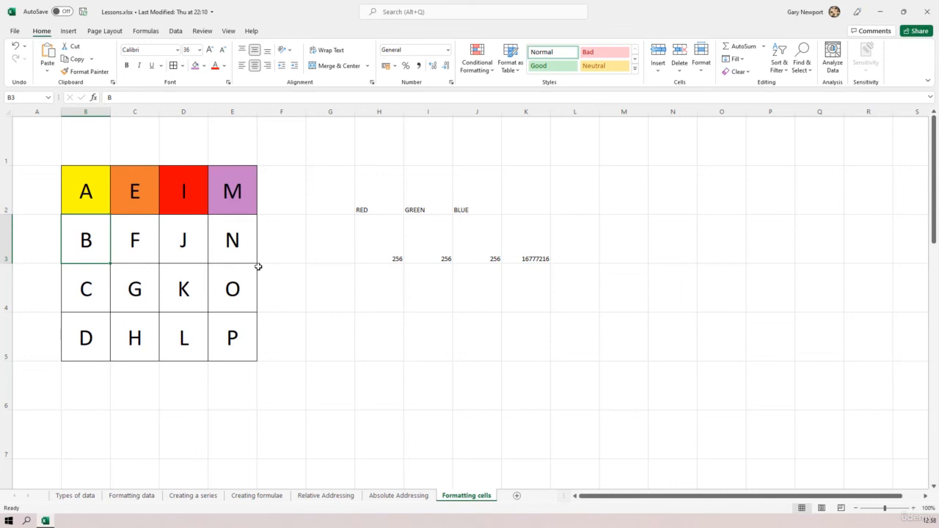
{"action": "left_click", "coordinate": [204, 66]}
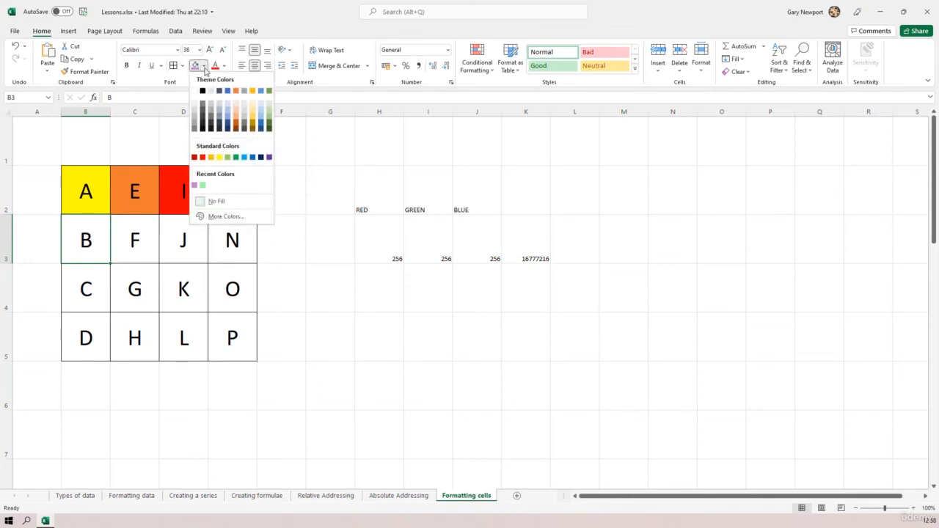
{"action": "left_click", "coordinate": [204, 91]}
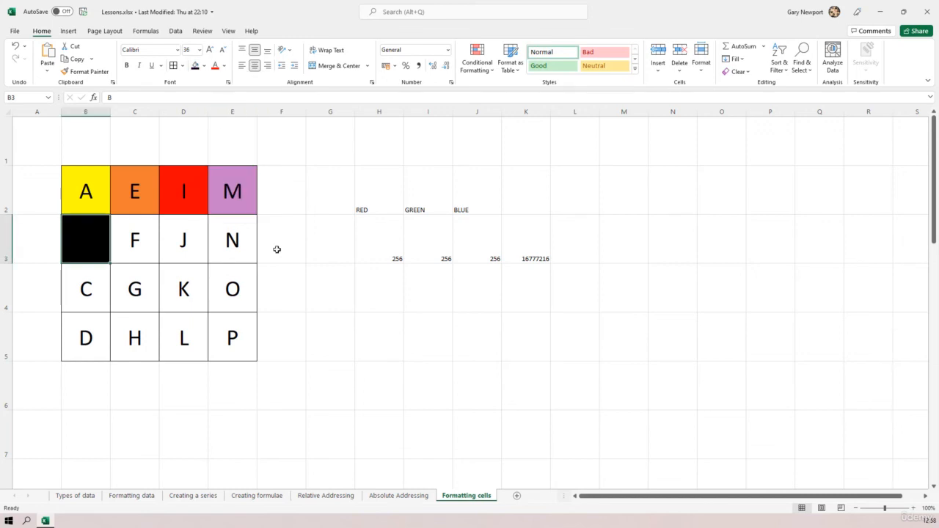
{"action": "left_click", "coordinate": [321, 304]}
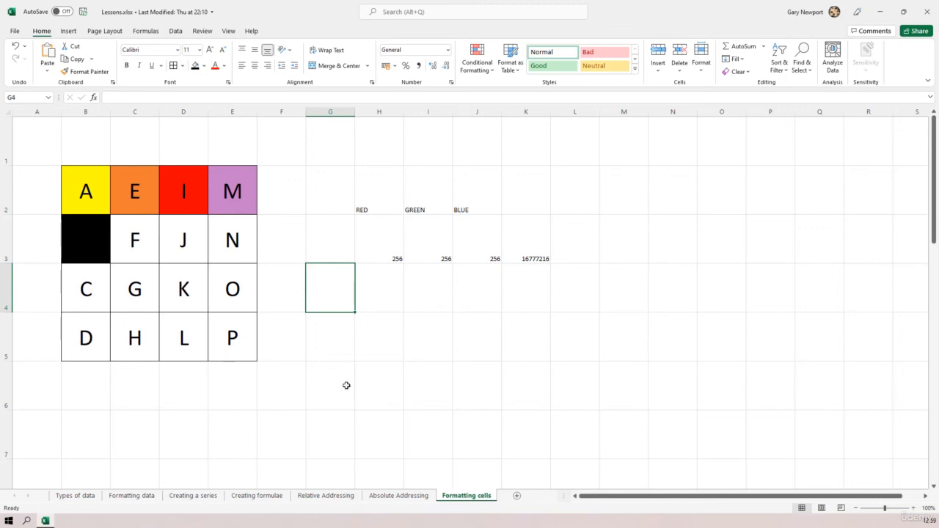
- Fill cell C3 with standard red and make its letter red too, and open the cell's content for editing
{"action": "left_click", "coordinate": [135, 240]}
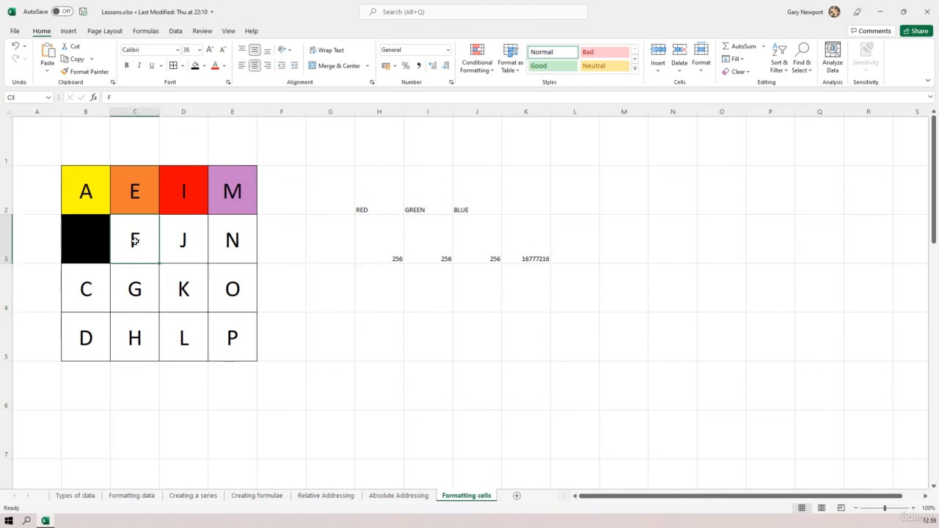
{"action": "left_click", "coordinate": [204, 66]}
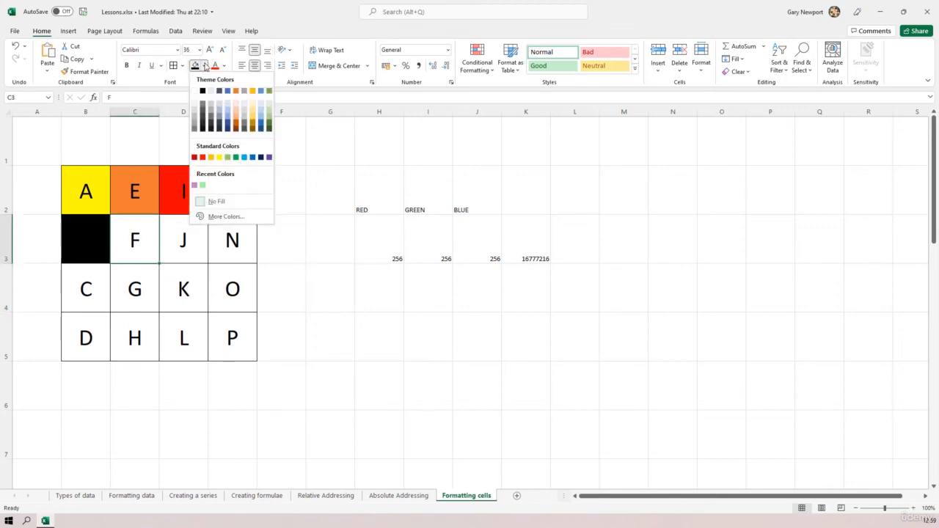
{"action": "left_click", "coordinate": [202, 157]}
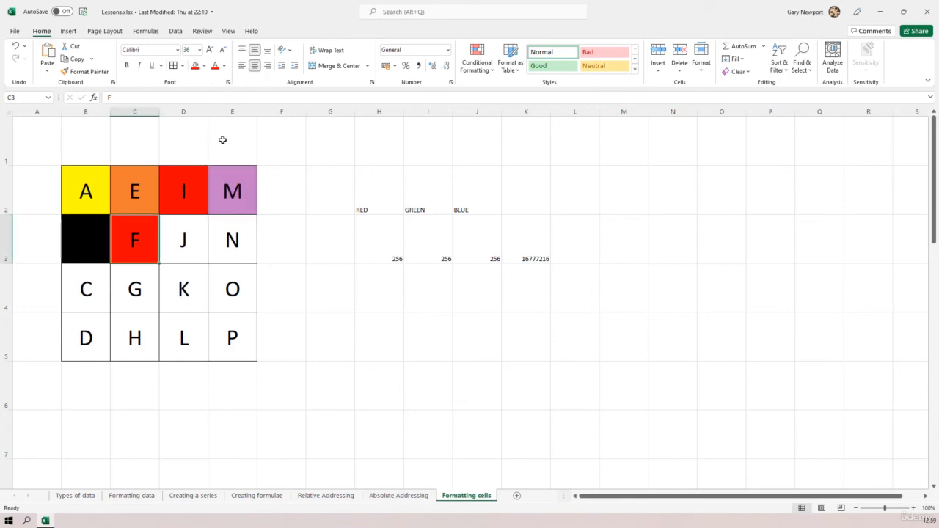
{"action": "left_click", "coordinate": [215, 66]}
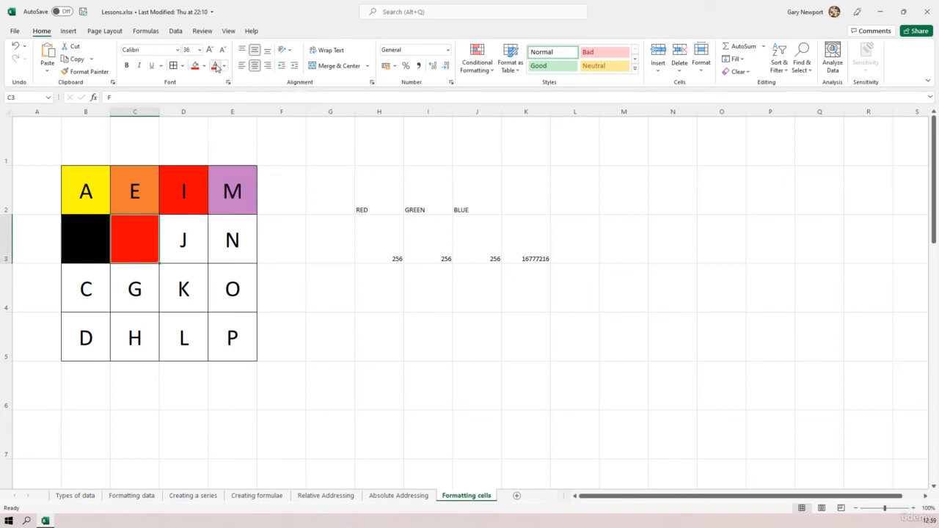
{"action": "left_click", "coordinate": [315, 320]}
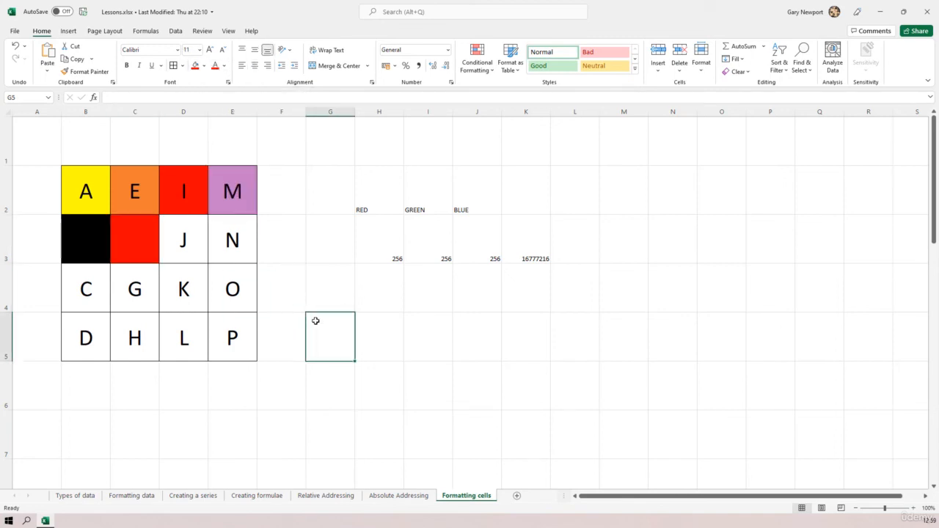
{"action": "left_click", "coordinate": [142, 245]}
{"action": "left_click", "coordinate": [115, 97]}
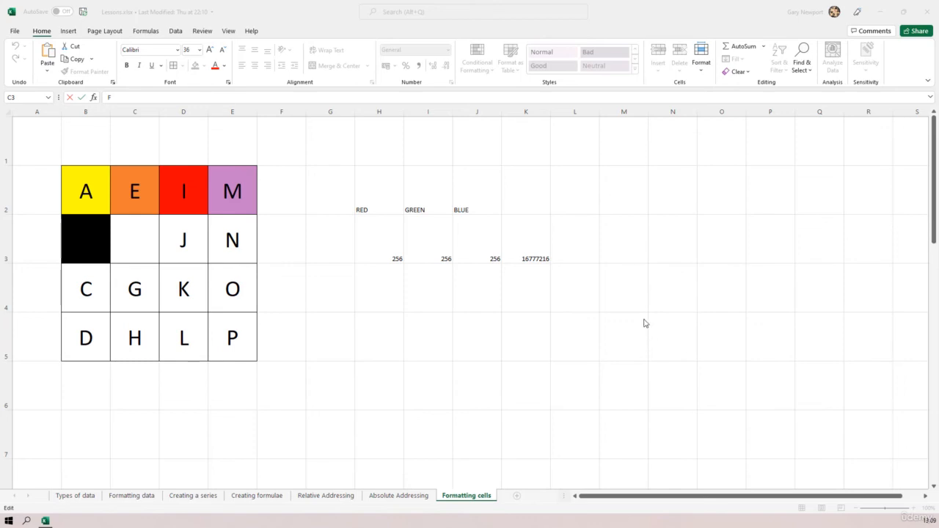
- Save the Lessons.xlsx workbook
{"action": "left_click", "coordinate": [281, 11]}
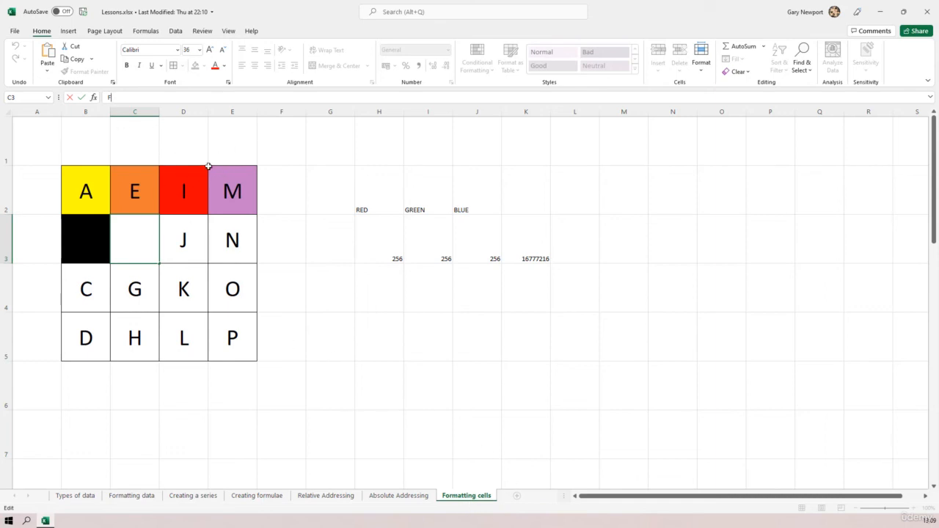
{"action": "left_click", "coordinate": [13, 32]}
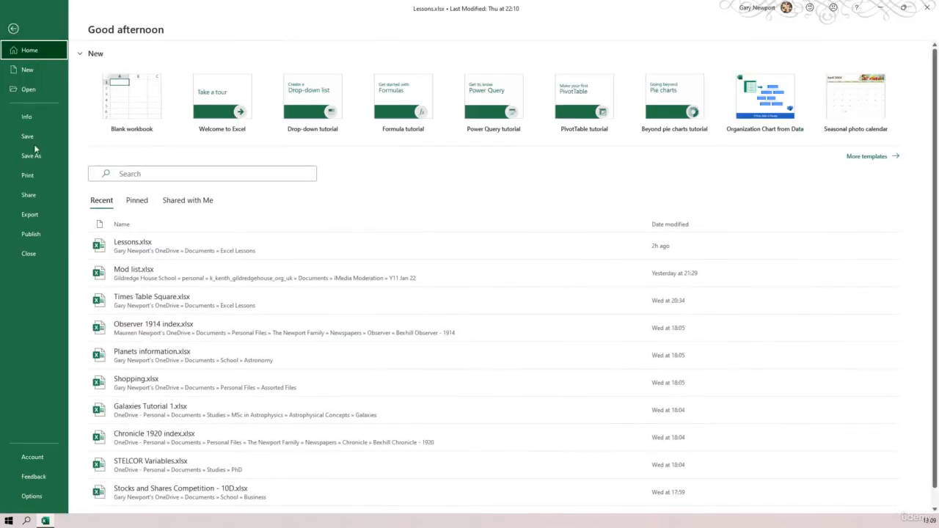
{"action": "left_click", "coordinate": [30, 140]}
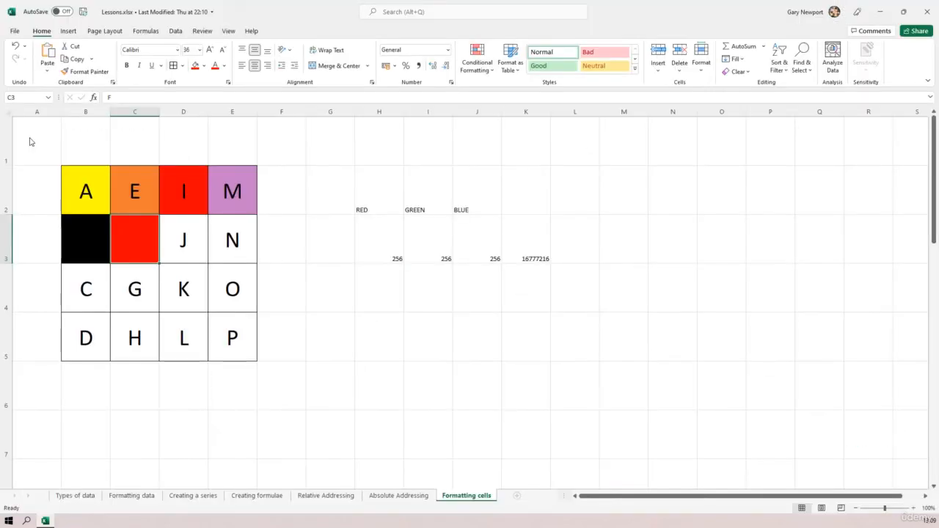
- Close Lessons.xlsx and open the recent workbook Times Table Square.xlsx
{"action": "left_click", "coordinate": [14, 33]}
{"action": "left_click", "coordinate": [28, 253]}
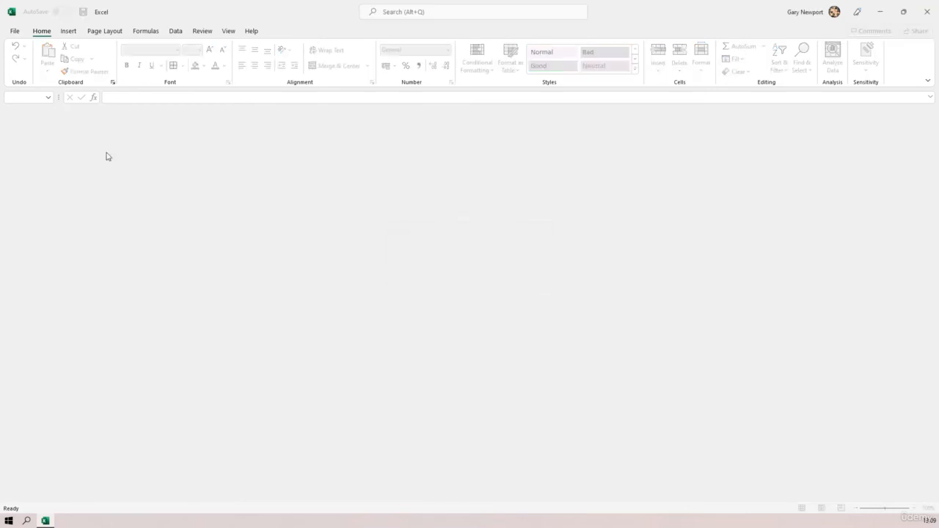
{"action": "left_click", "coordinate": [13, 33]}
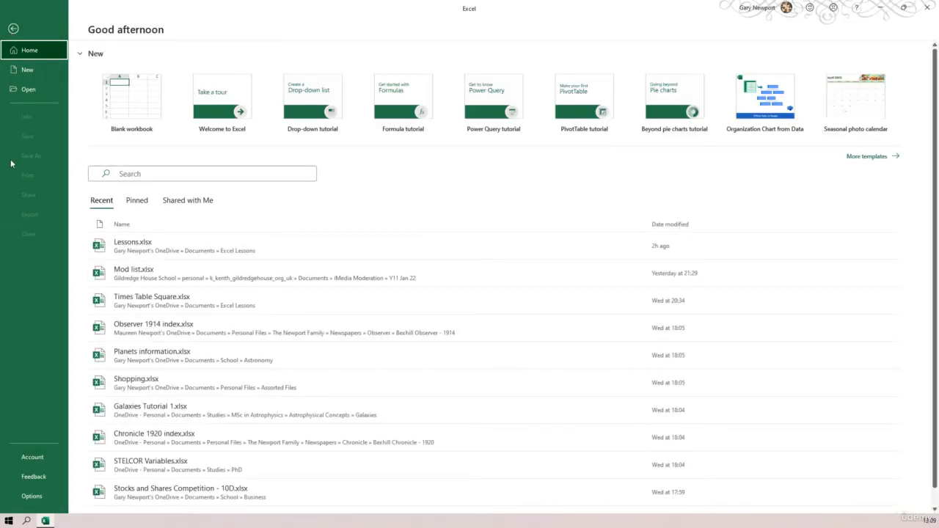
{"action": "left_click", "coordinate": [162, 302]}
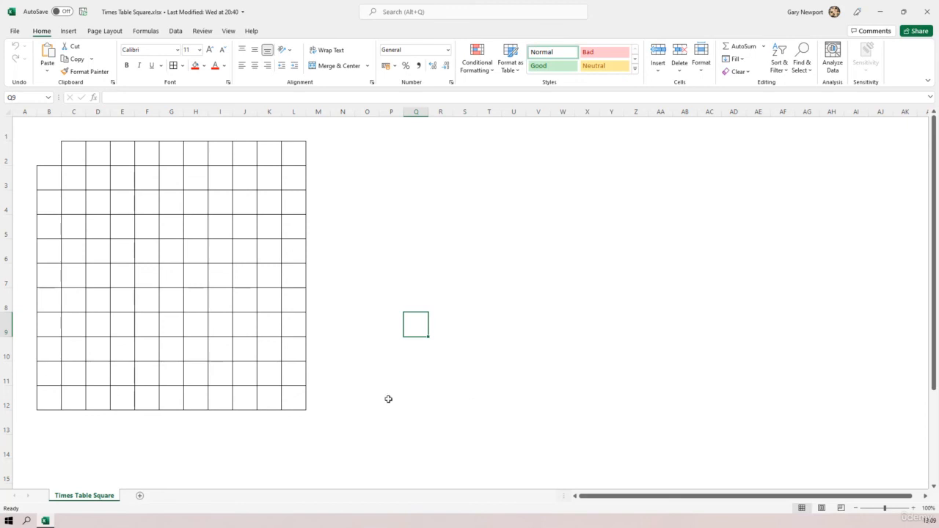
- Enter 1 in cell B3 and fill the number series down to 10 in cell B12
{"action": "left_click", "coordinate": [43, 180]}
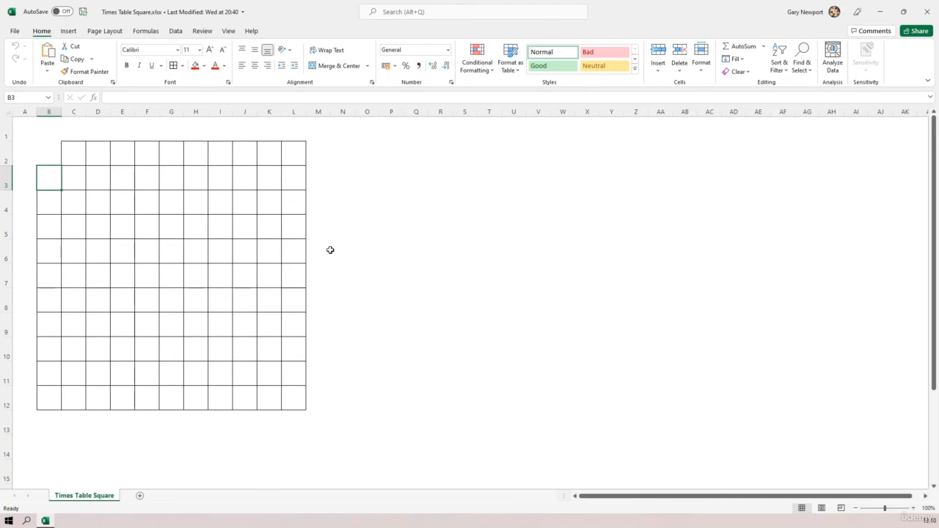
{"action": "type", "text": "1"}
{"action": "key", "text": "Return"}
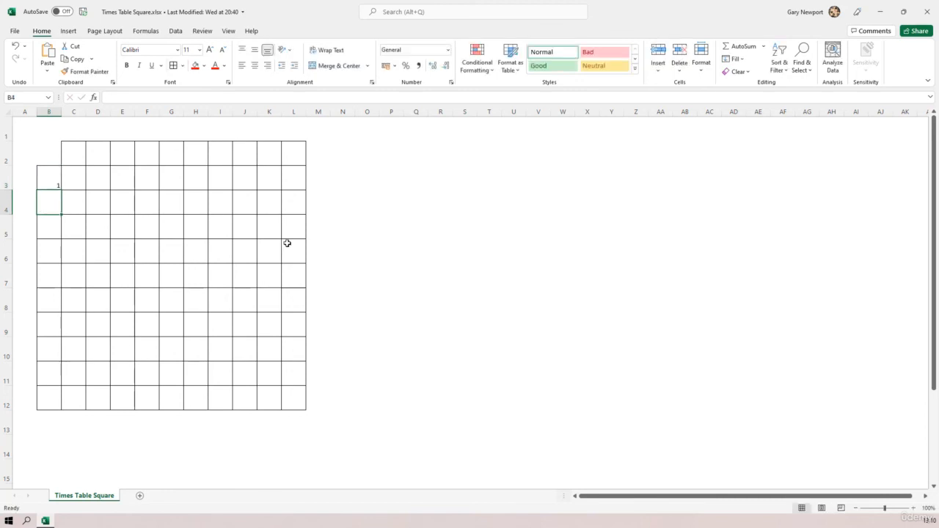
{"action": "left_click", "coordinate": [51, 182]}
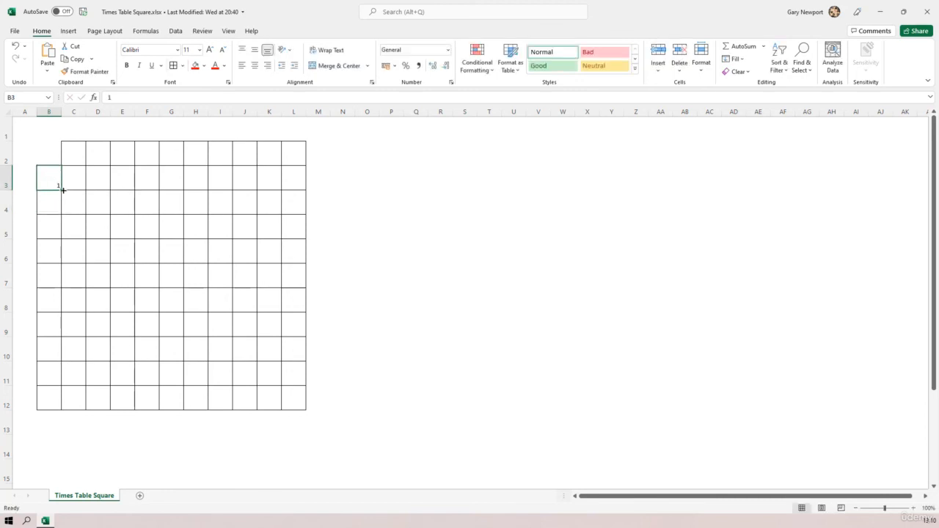
{"action": "left_click_drag", "start_coordinate": [62, 190], "coordinate": [61, 409]}
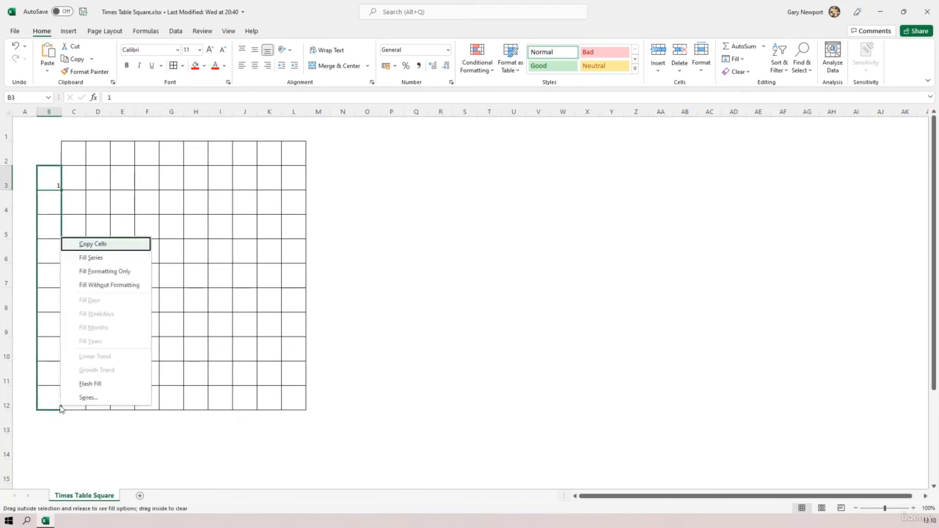
{"action": "left_click", "coordinate": [96, 261]}
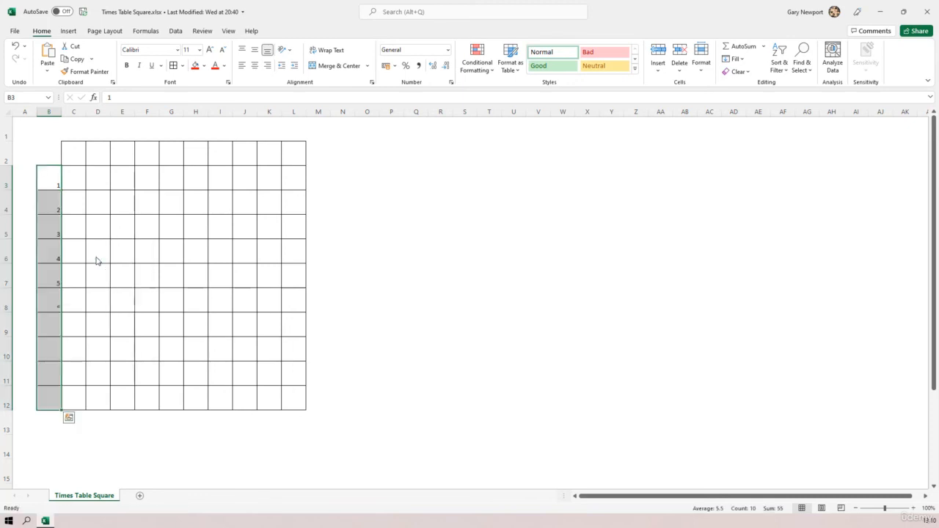
- Enter 1 in cell C2 and fill the number series across to 10 in cell L2
{"action": "left_click", "coordinate": [69, 155]}
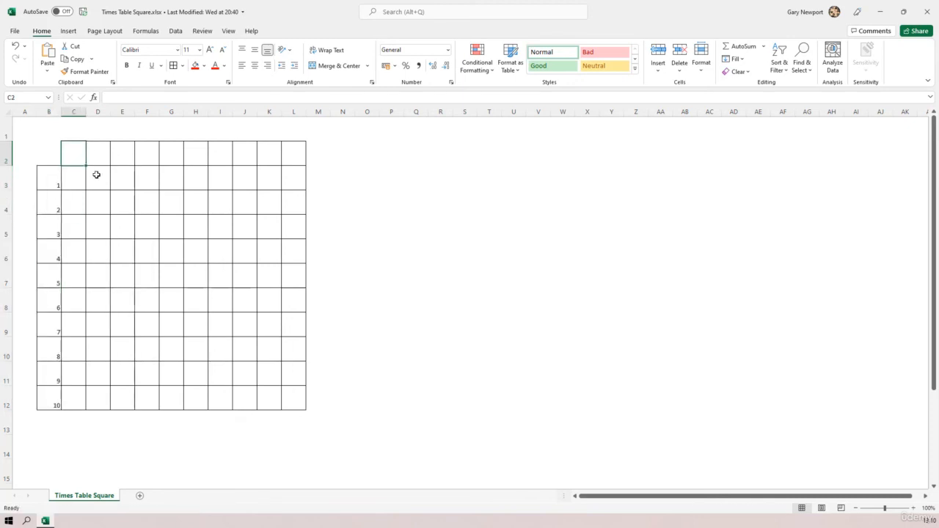
{"action": "type", "text": "1"}
{"action": "left_click", "coordinate": [98, 157]}
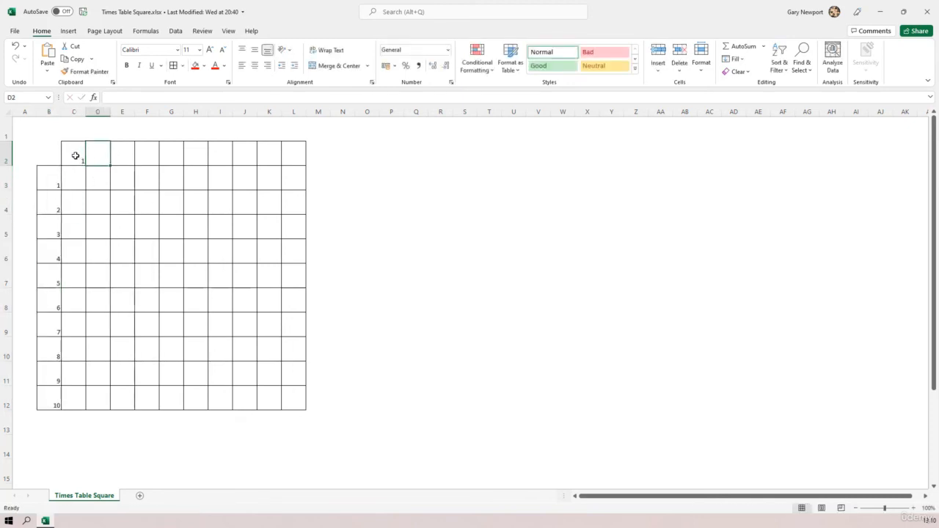
{"action": "left_click", "coordinate": [75, 155]}
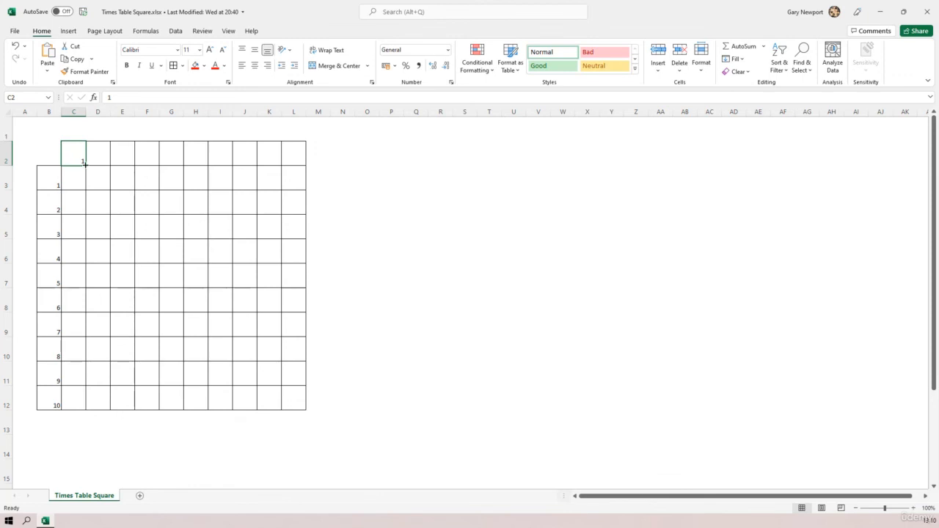
{"action": "left_click_drag", "start_coordinate": [85, 164], "coordinate": [308, 177]}
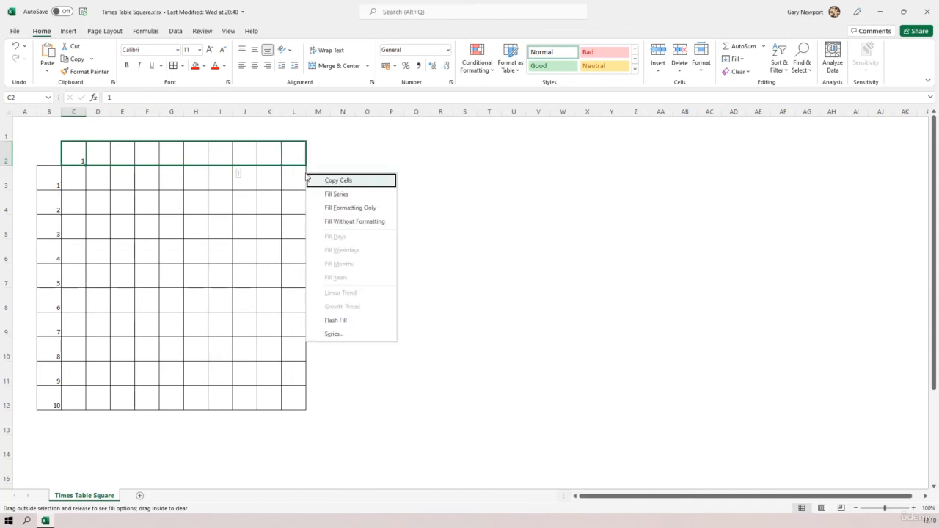
{"action": "left_click", "coordinate": [337, 194]}
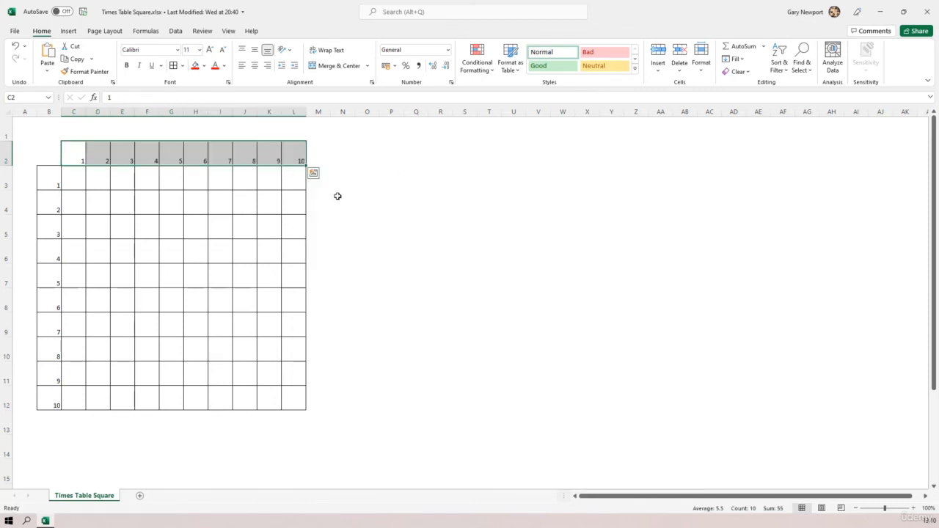
- Centre the numbers in C2:L2 vertically and horizontally, and format them bold at font size 16
{"action": "left_click", "coordinate": [255, 50]}
{"action": "left_click", "coordinate": [254, 66]}
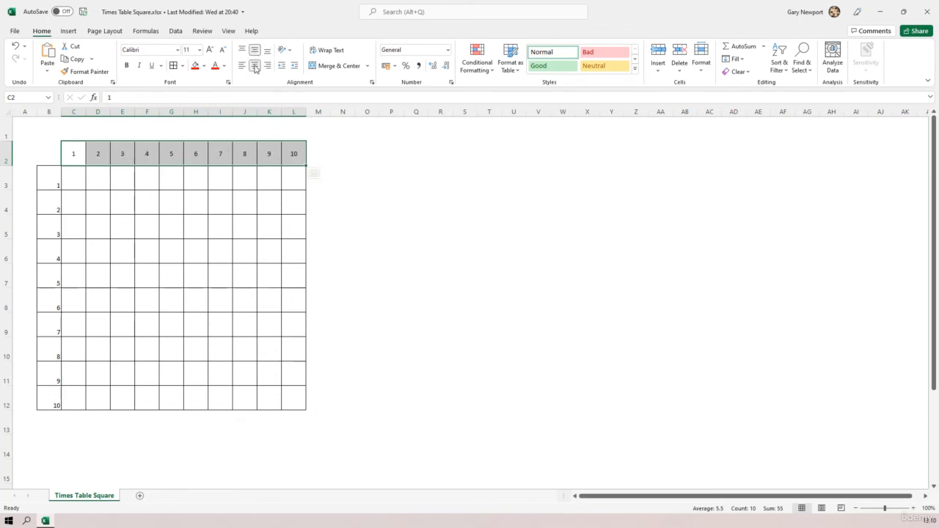
{"action": "left_click", "coordinate": [127, 66]}
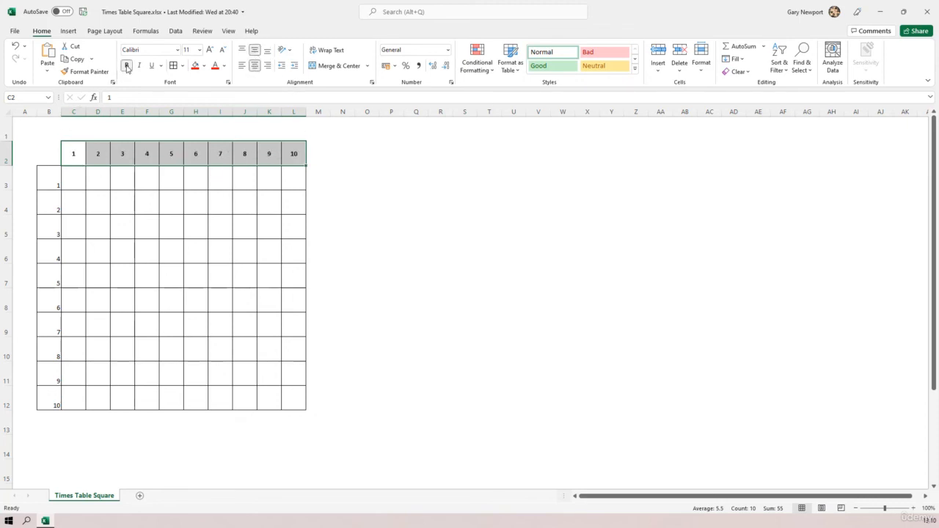
{"action": "left_click", "coordinate": [210, 51]}
{"action": "left_click", "coordinate": [210, 52]}
{"action": "left_click", "coordinate": [210, 51]}
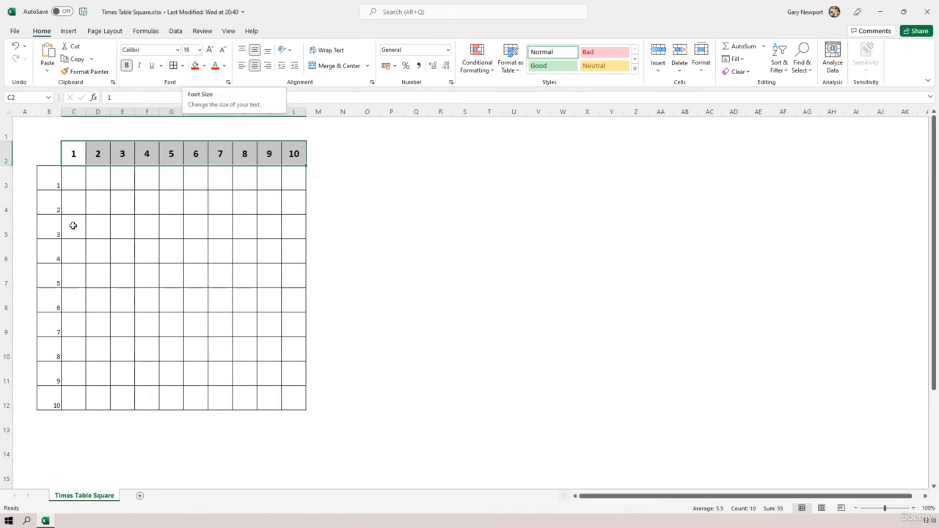
- Centre the numbers in B3:B12 vertically and horizontally, and format them bold at font size 16
{"action": "left_click_drag", "start_coordinate": [49, 177], "coordinate": [55, 404]}
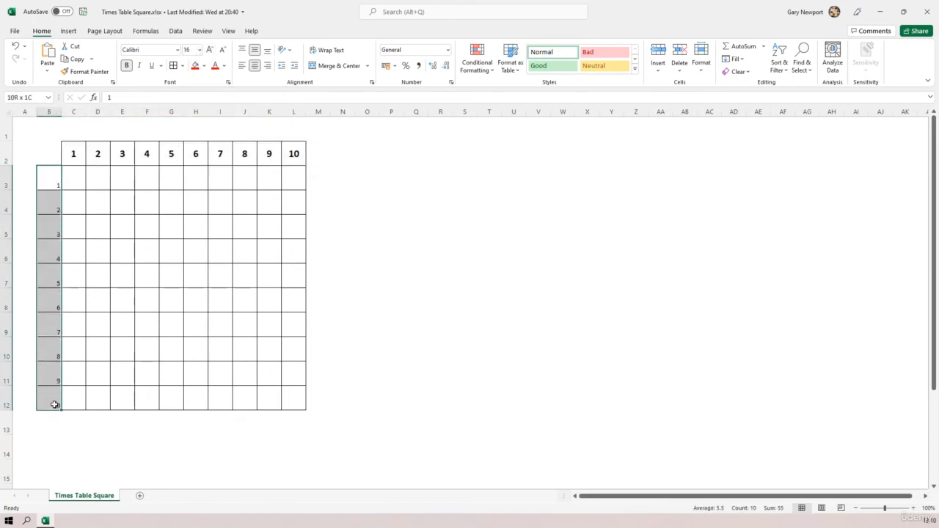
{"action": "left_click", "coordinate": [255, 49]}
{"action": "left_click", "coordinate": [255, 66]}
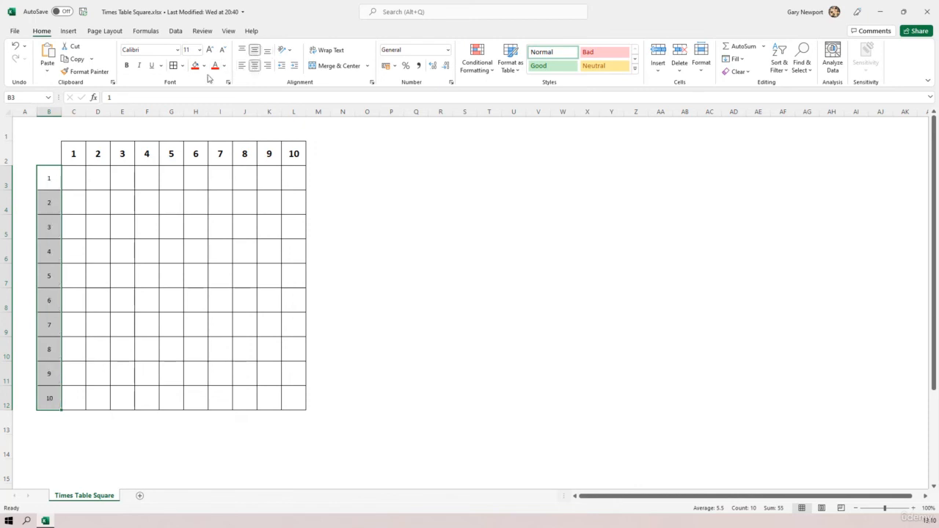
{"action": "left_click", "coordinate": [127, 65]}
{"action": "left_click", "coordinate": [210, 50]}
{"action": "left_click", "coordinate": [209, 50]}
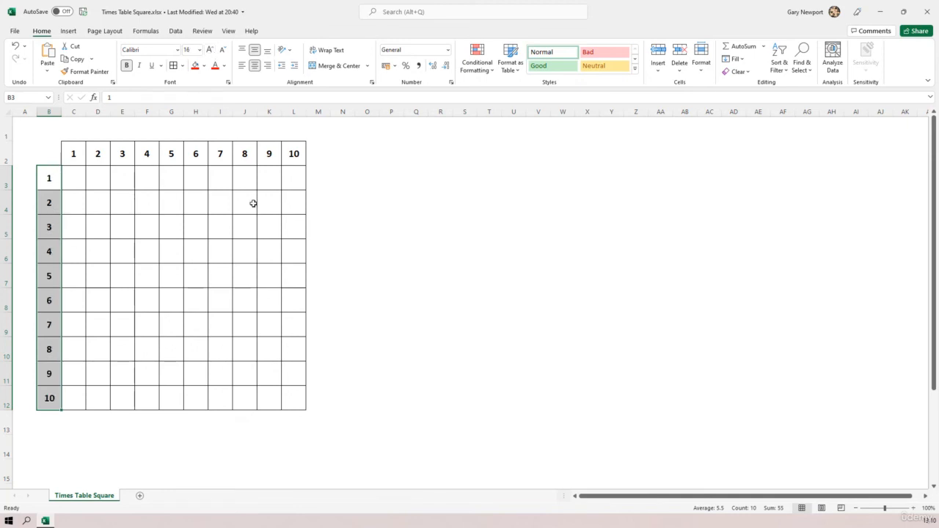
{"action": "left_click", "coordinate": [365, 203]}
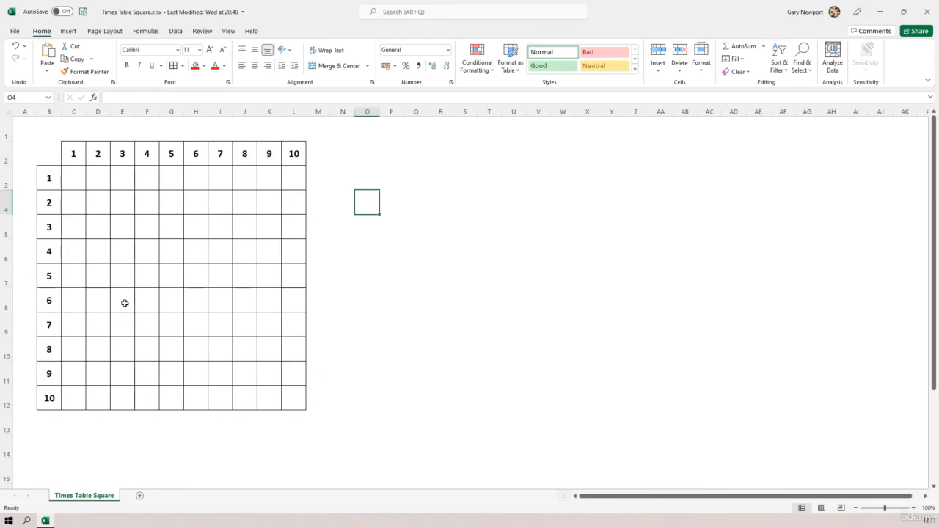
- Shade the heading cells C2:L2 with a light gold fill colour
{"action": "left_click_drag", "start_coordinate": [73, 155], "coordinate": [294, 154]}
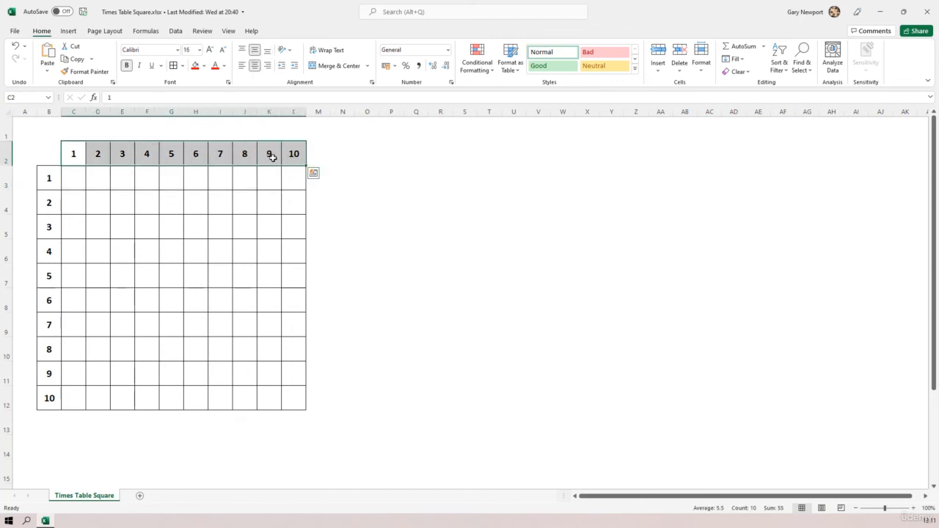
{"action": "left_click", "coordinate": [205, 67]}
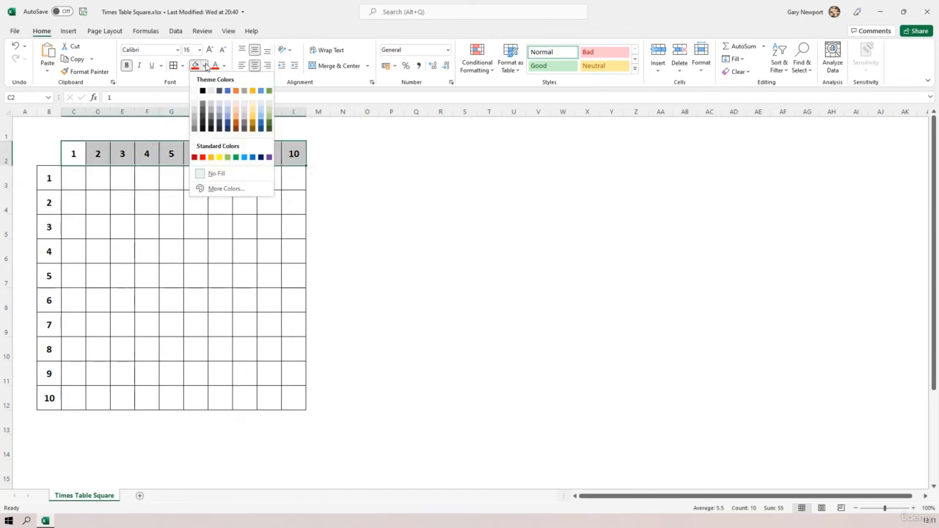
{"action": "left_click", "coordinate": [253, 106]}
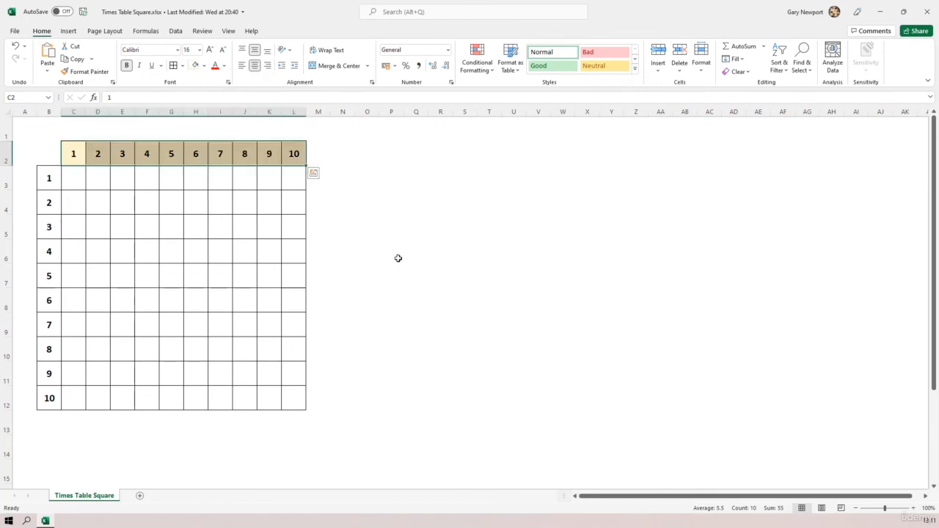
{"action": "left_click", "coordinate": [399, 258]}
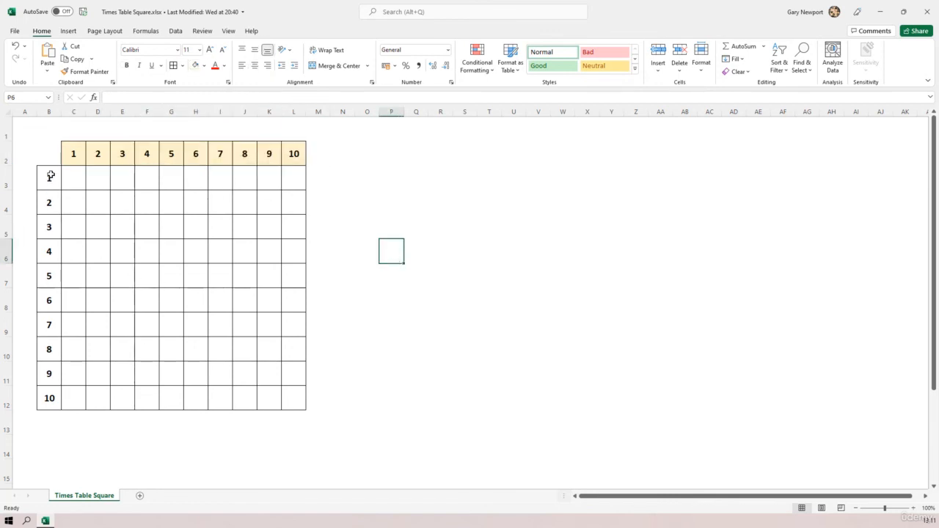
- Shade the heading cells B3:B12 with a light green fill colour
{"action": "left_click_drag", "start_coordinate": [50, 177], "coordinate": [58, 397]}
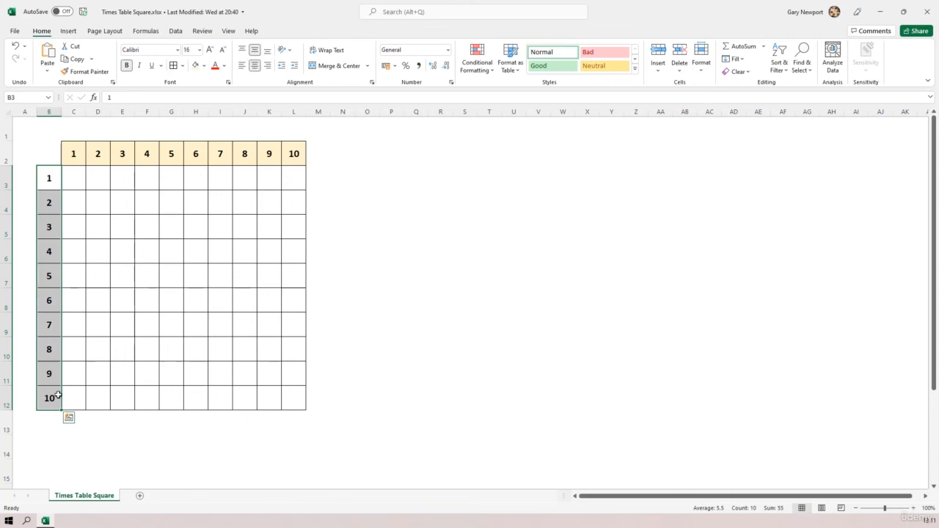
{"action": "left_click", "coordinate": [204, 66]}
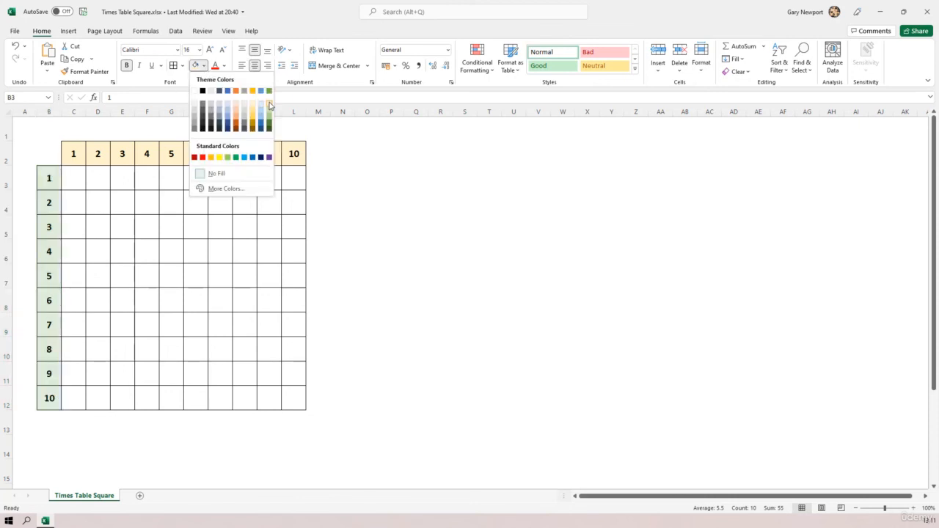
{"action": "left_click", "coordinate": [269, 107]}
{"action": "left_click", "coordinate": [413, 271]}
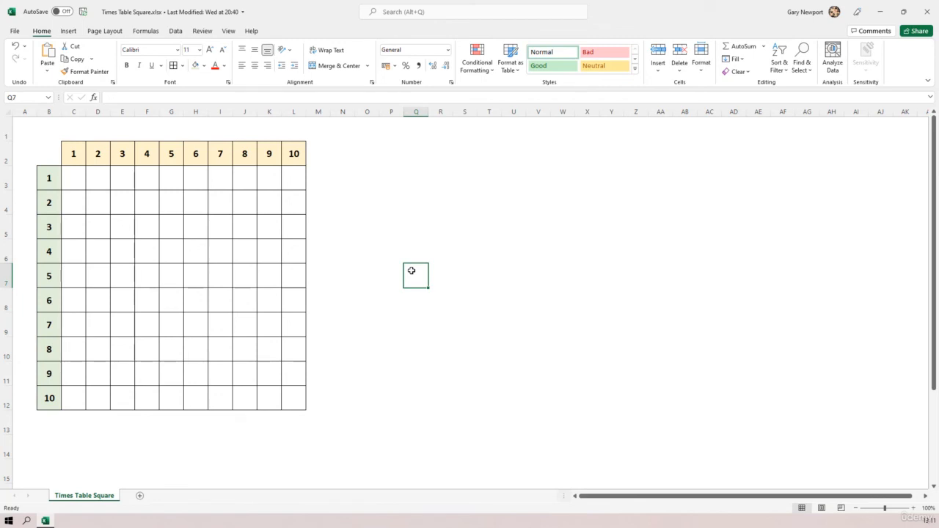
- Enter the formula =B3*C2 in cell C3 to multiply the row heading by the column heading
{"action": "left_click", "coordinate": [69, 179]}
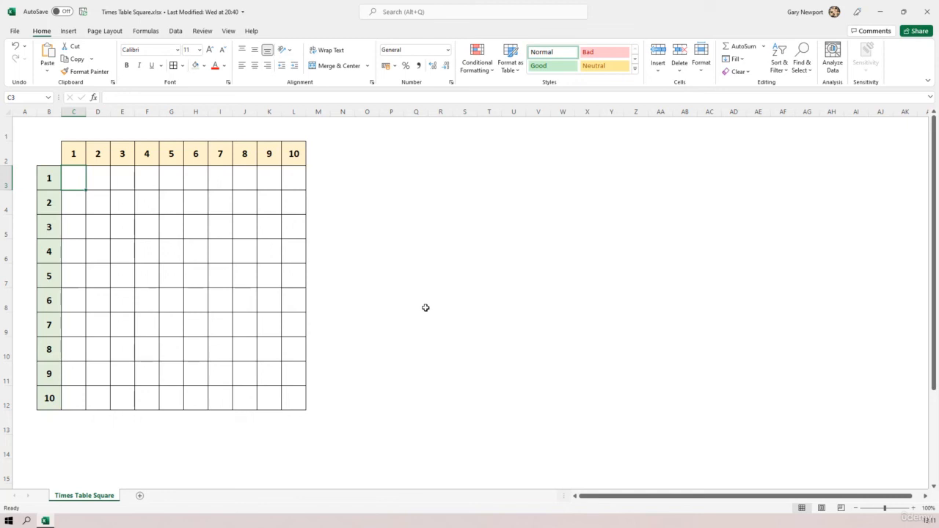
{"action": "left_click", "coordinate": [46, 177]}
{"action": "left_click", "coordinate": [74, 153]}
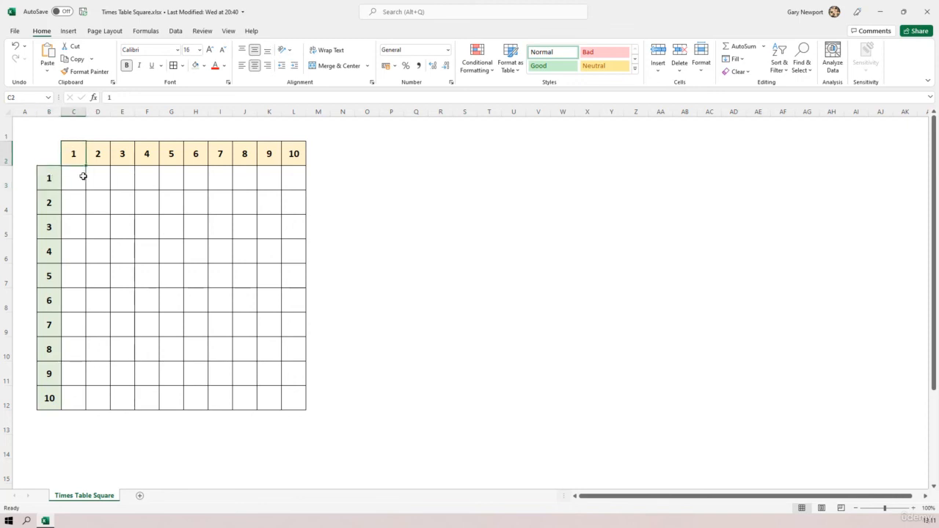
{"action": "left_click", "coordinate": [73, 178]}
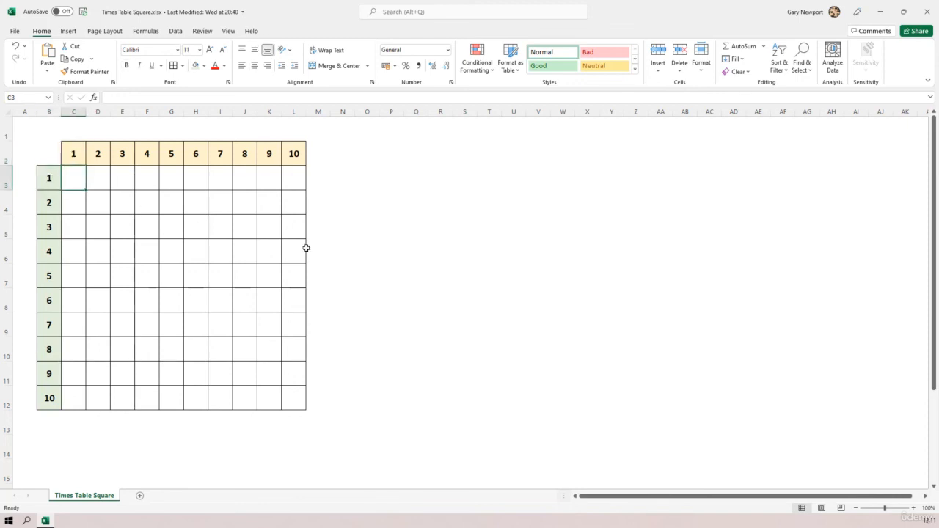
{"action": "type", "text": "="}
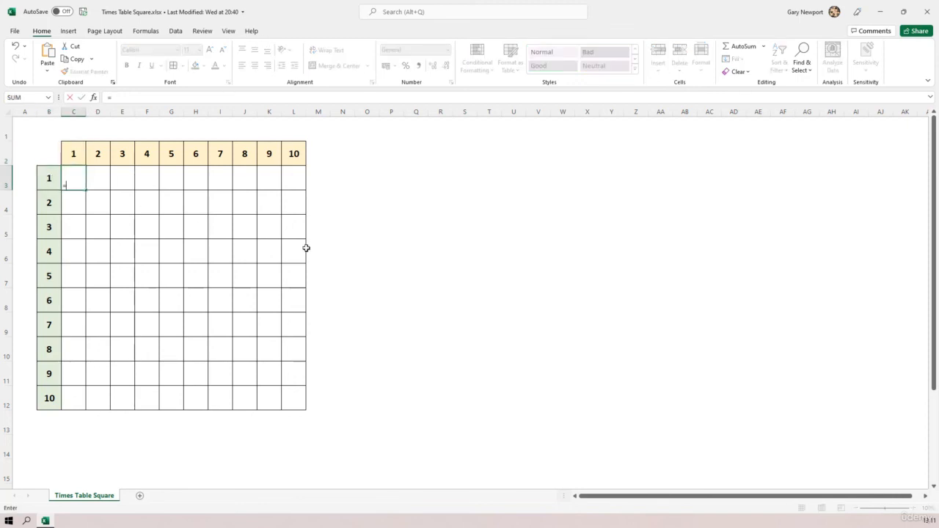
{"action": "left_click", "coordinate": [48, 179]}
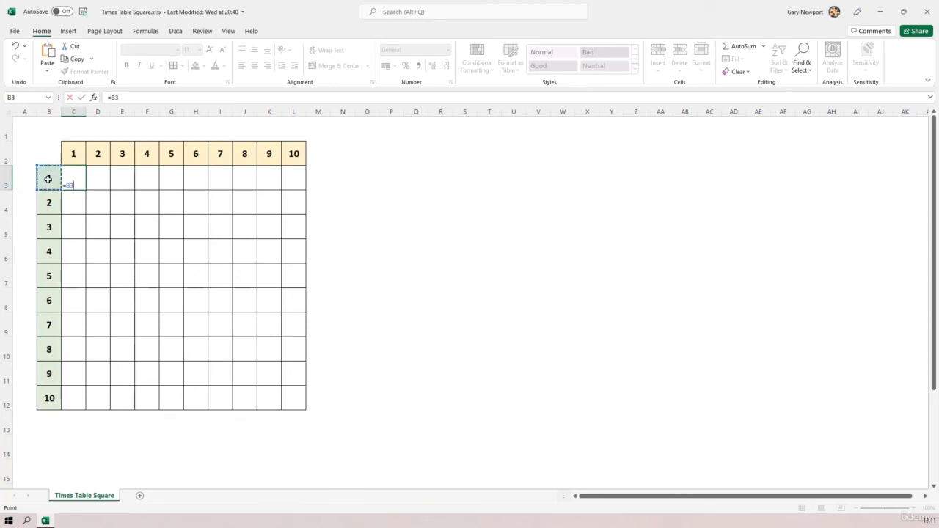
{"action": "type", "text": "*"}
{"action": "left_click", "coordinate": [73, 154]}
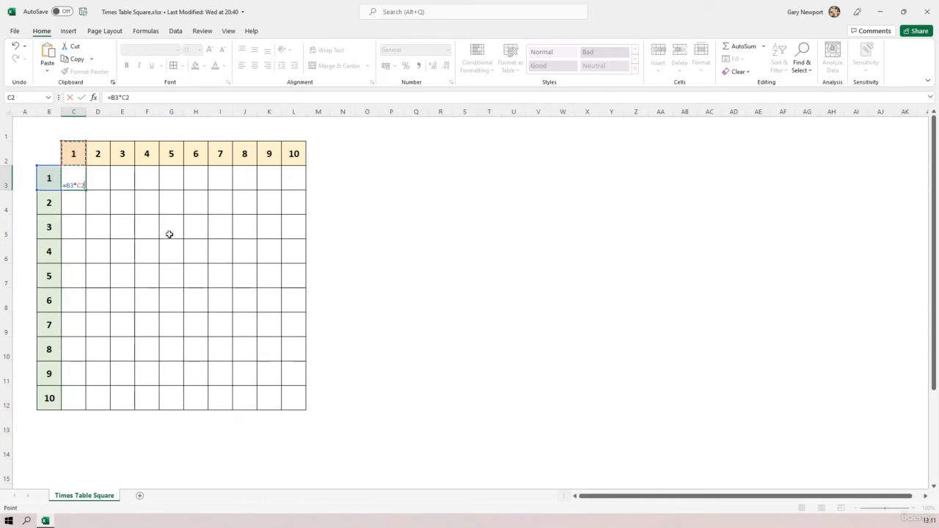
{"action": "key", "text": "Return"}
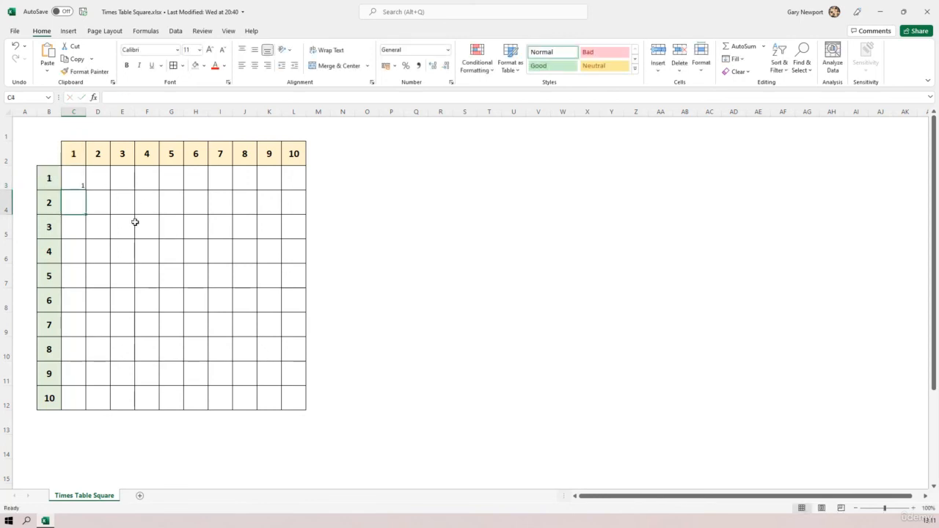
- Centre the cells C3:L12 horizontally and vertically, and enlarge their font to size 16
{"action": "mouse_move", "coordinate": [77, 182]}
{"action": "left_mouse_down"}
{"action": "mouse_move", "coordinate": [248, 344]}
{"action": "mouse_move", "coordinate": [287, 399]}
{"action": "left_mouse_up"}
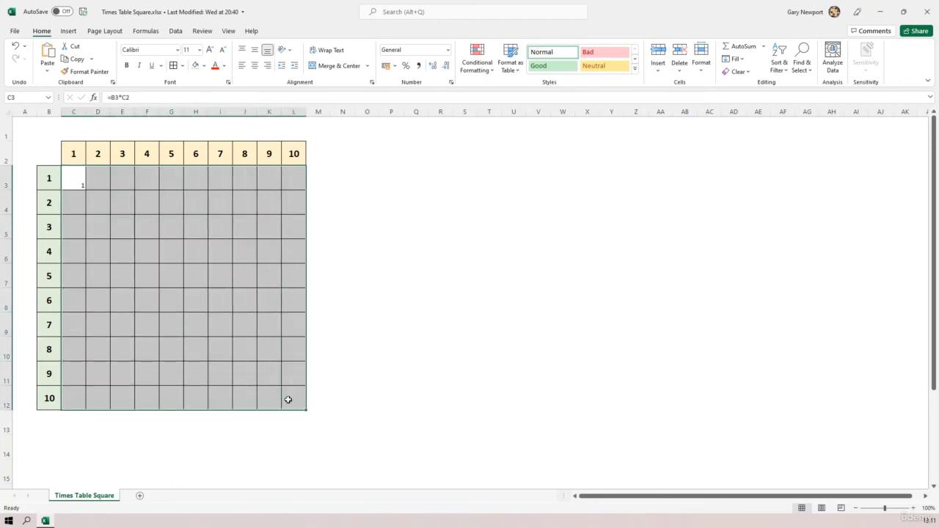
{"action": "left_click", "coordinate": [254, 65]}
{"action": "left_click", "coordinate": [255, 50]}
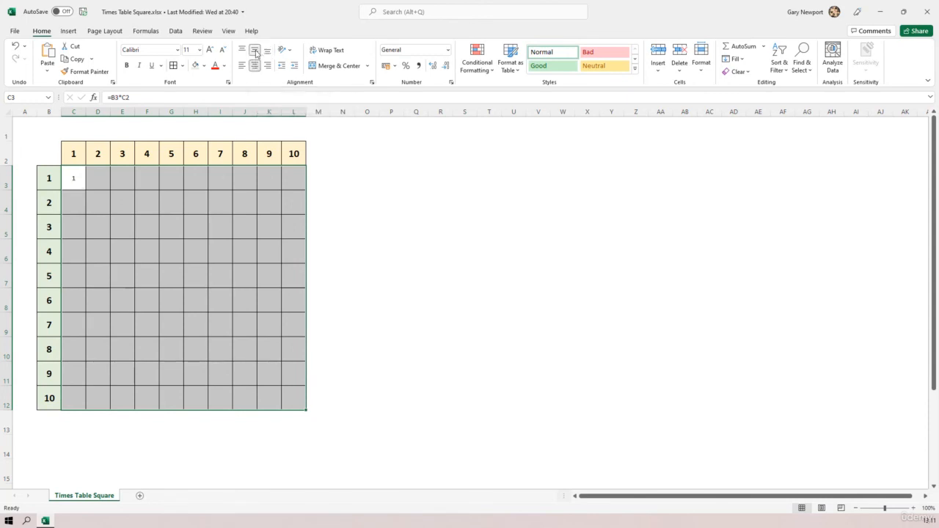
{"action": "left_click", "coordinate": [210, 50]}
{"action": "left_click", "coordinate": [355, 301]}
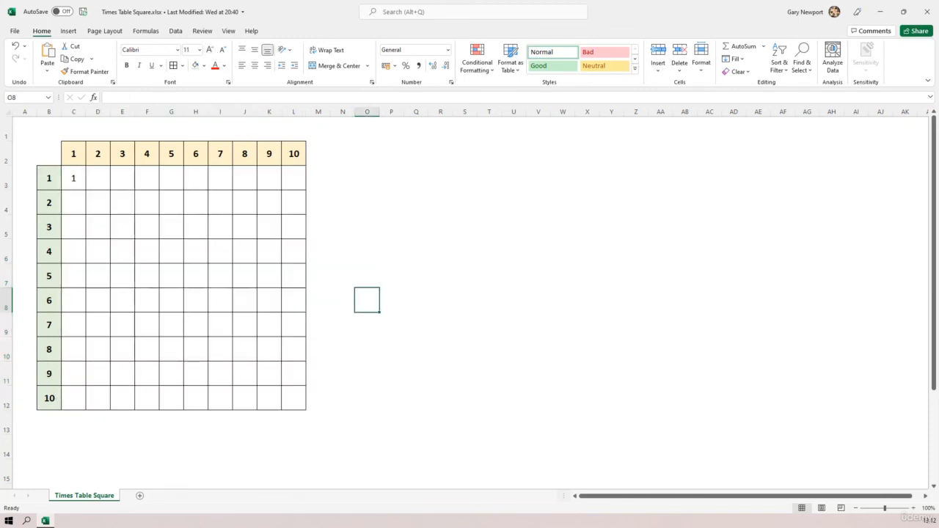
- Fill the formula in C3 down the column to C12
{"action": "left_click", "coordinate": [74, 181]}
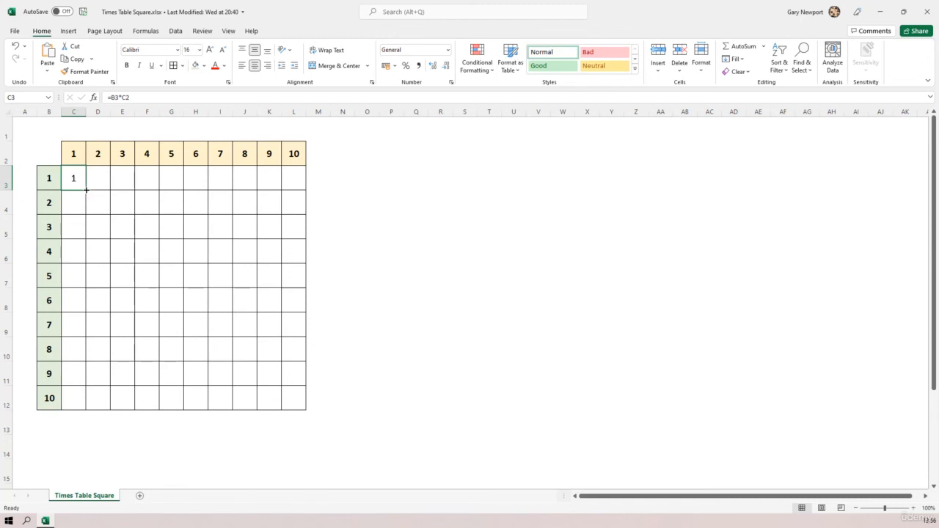
{"action": "left_click_drag", "start_coordinate": [86, 190], "coordinate": [85, 190]}
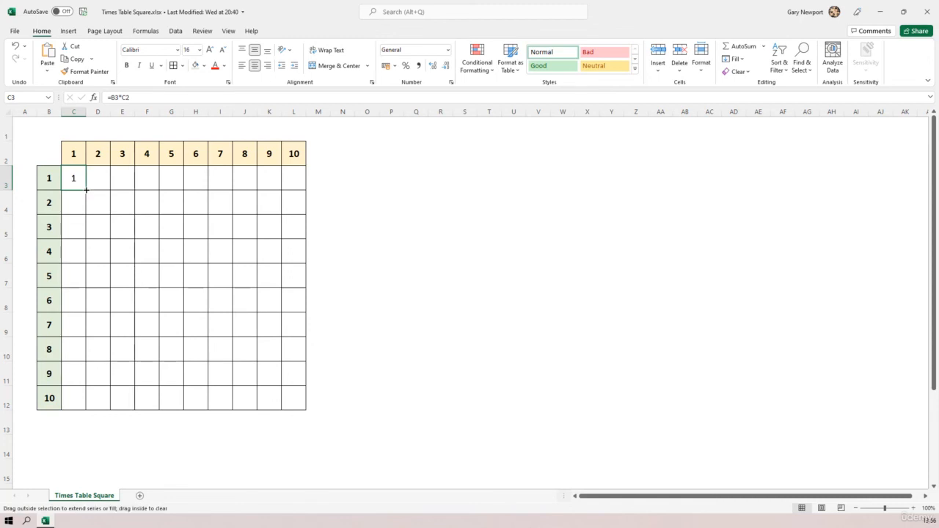
{"action": "left_click_drag", "start_coordinate": [85, 193], "coordinate": [87, 405]}
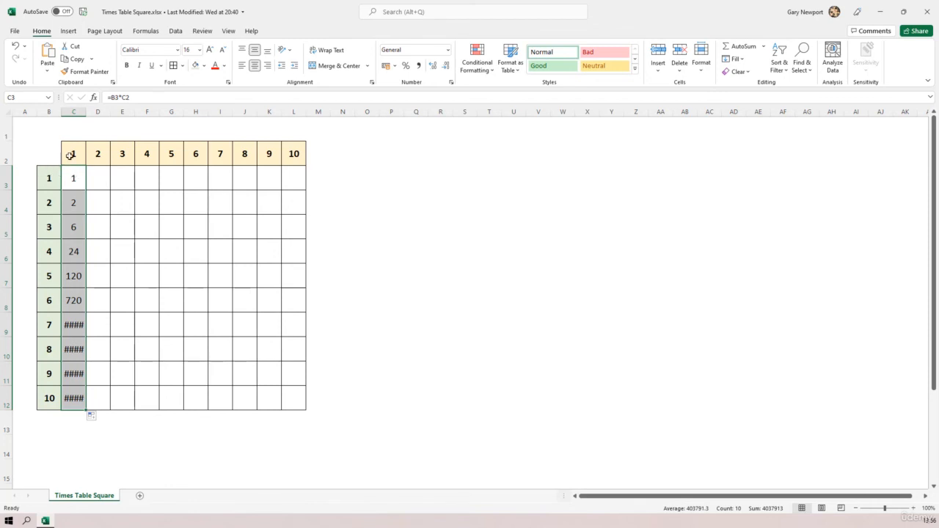
- Examine the formulas in C5, C3 and C4 and the cells they refer to
{"action": "left_click", "coordinate": [72, 228]}
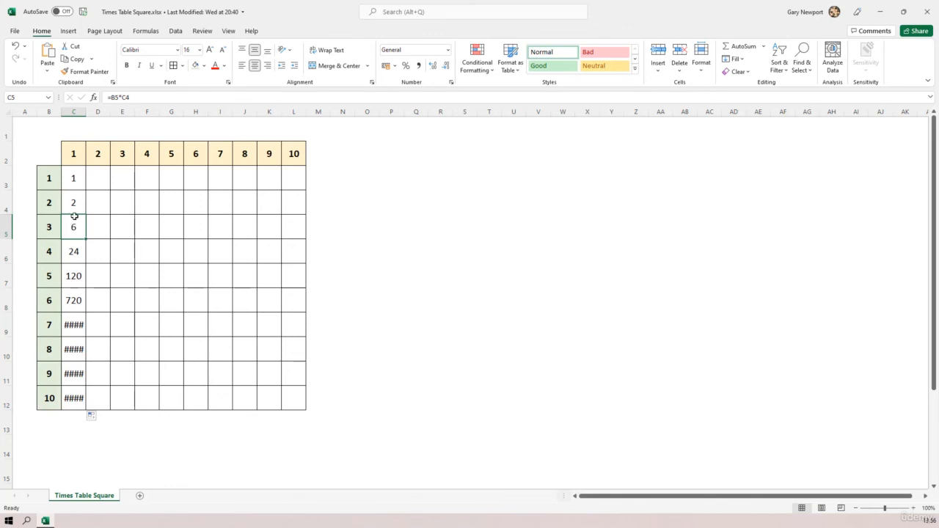
{"action": "left_click", "coordinate": [71, 183]}
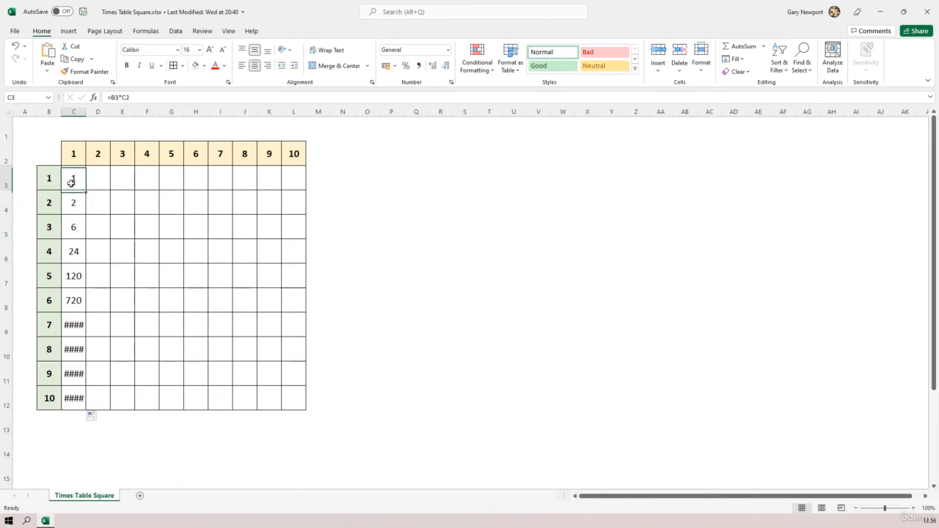
{"action": "left_click", "coordinate": [113, 97]}
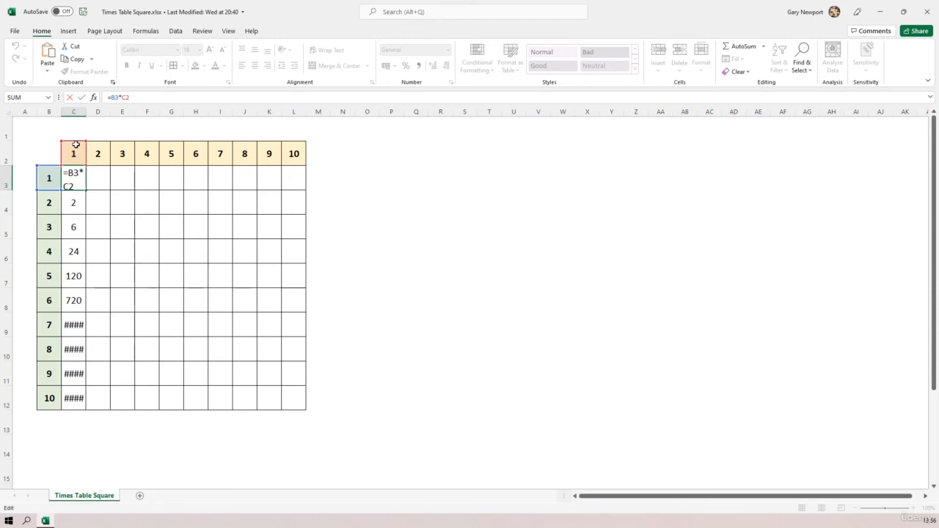
{"action": "left_click", "coordinate": [78, 204]}
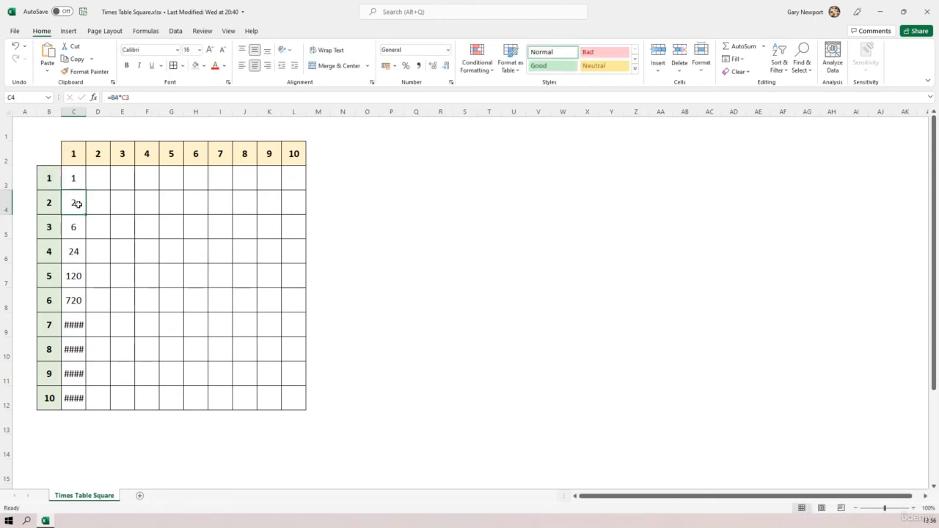
{"action": "left_click", "coordinate": [123, 98]}
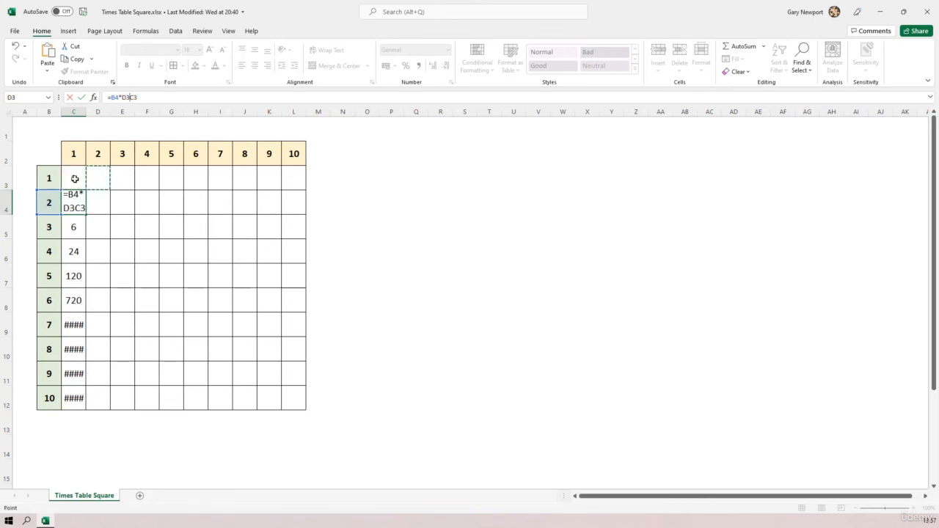
{"action": "key", "text": "ctrl+Return"}
- Change the formula in C3 to =B3*C$2 and fill it down to C12
{"action": "left_click", "coordinate": [75, 179]}
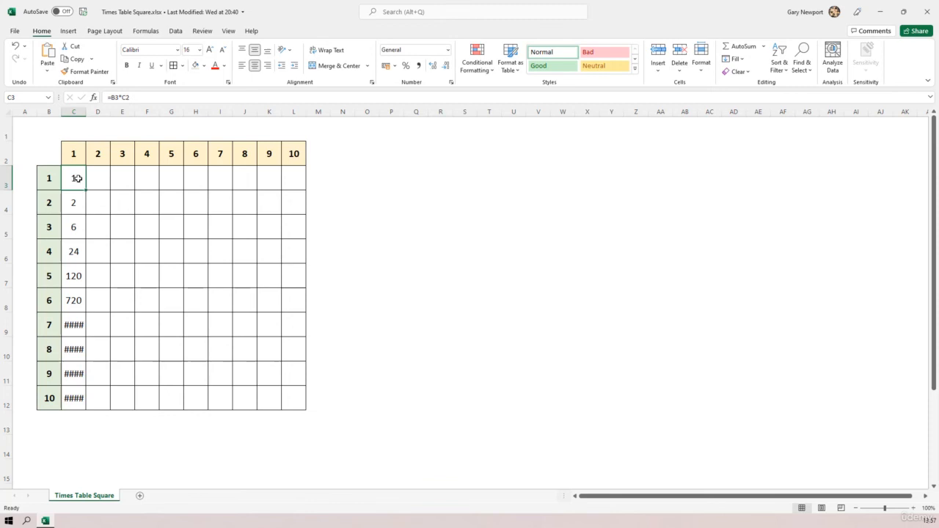
{"action": "left_click", "coordinate": [127, 98]}
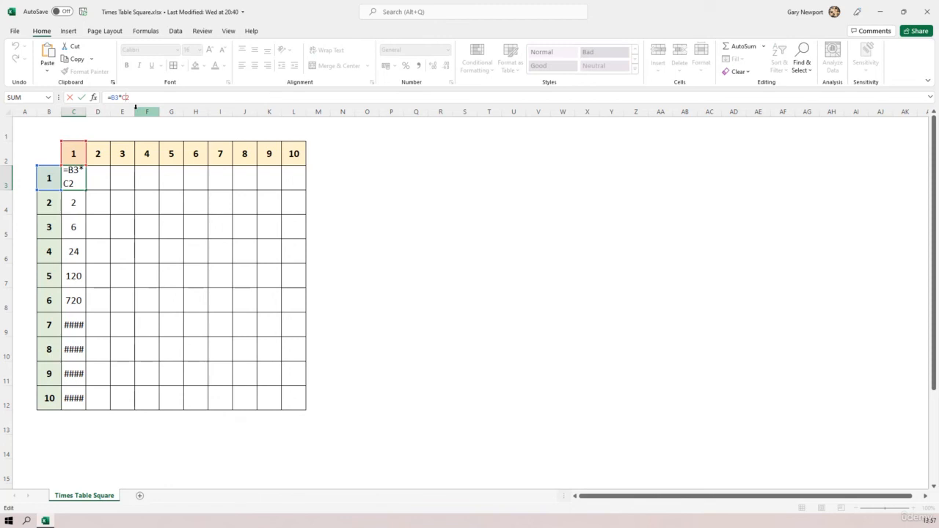
{"action": "type", "text": "$"}
{"action": "key", "text": "Return"}
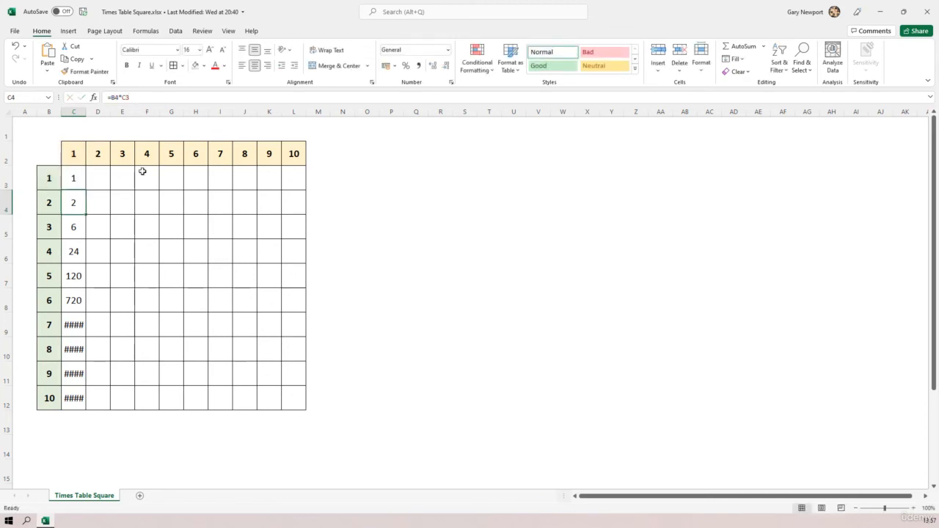
{"action": "left_click", "coordinate": [76, 181]}
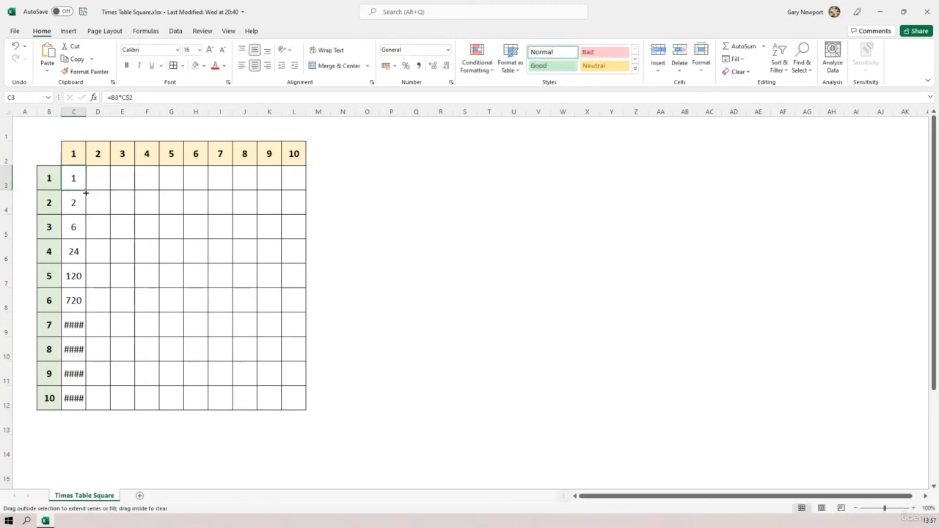
{"action": "left_click_drag", "start_coordinate": [86, 193], "coordinate": [87, 405]}
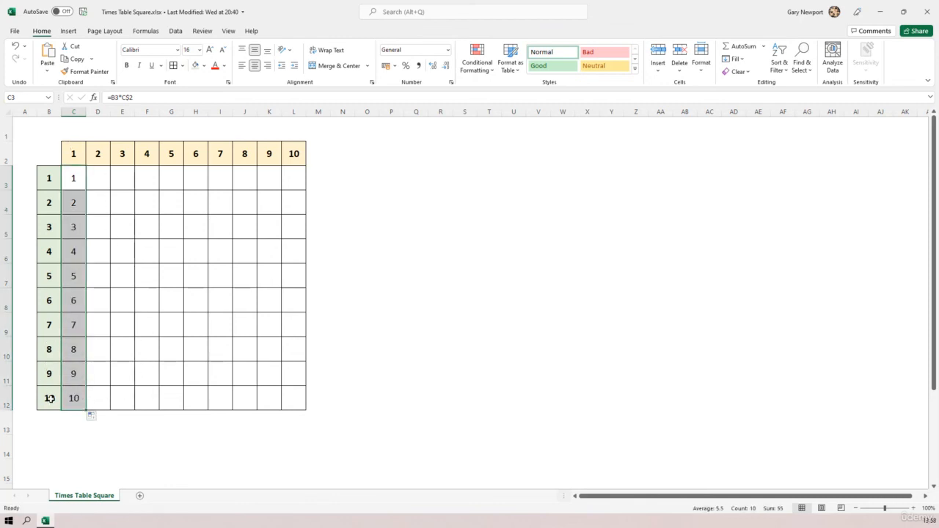
- Examine the formula in C12 and the cells it refers to, leaving the formula as it is
{"action": "left_click", "coordinate": [73, 399]}
{"action": "left_click", "coordinate": [123, 97]}
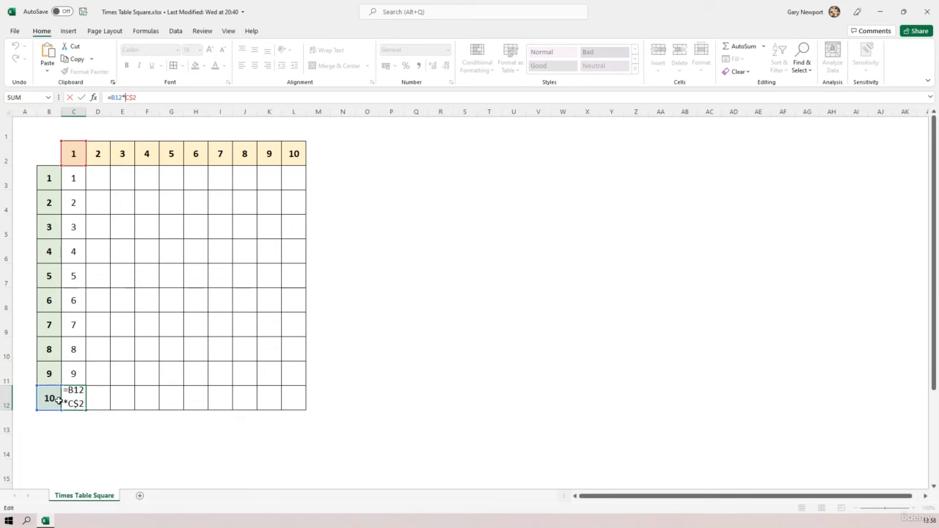
{"action": "left_click", "coordinate": [22, 124]}
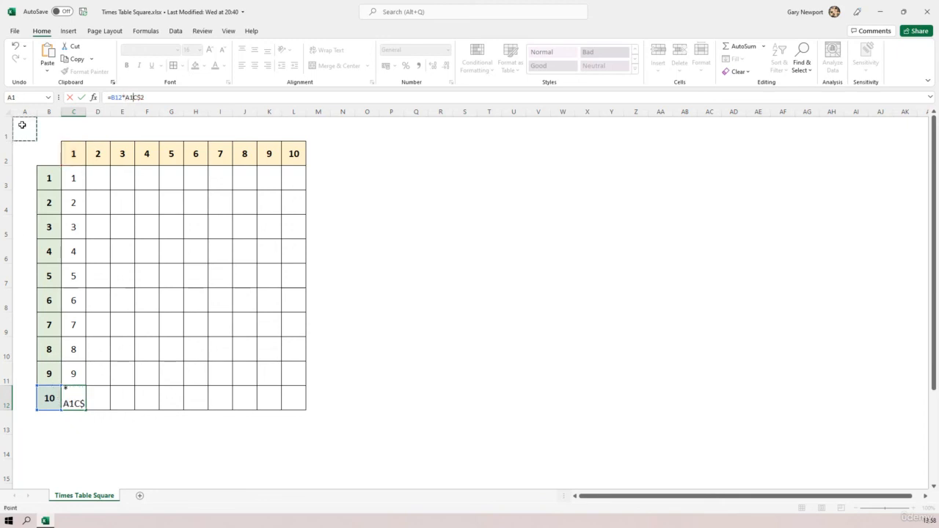
{"action": "key", "text": "Escape"}
- Fill the formula in C3 across the row to L3 and examine the cells that the formulas in C3 and D3 refer to
{"action": "left_click", "coordinate": [70, 181]}
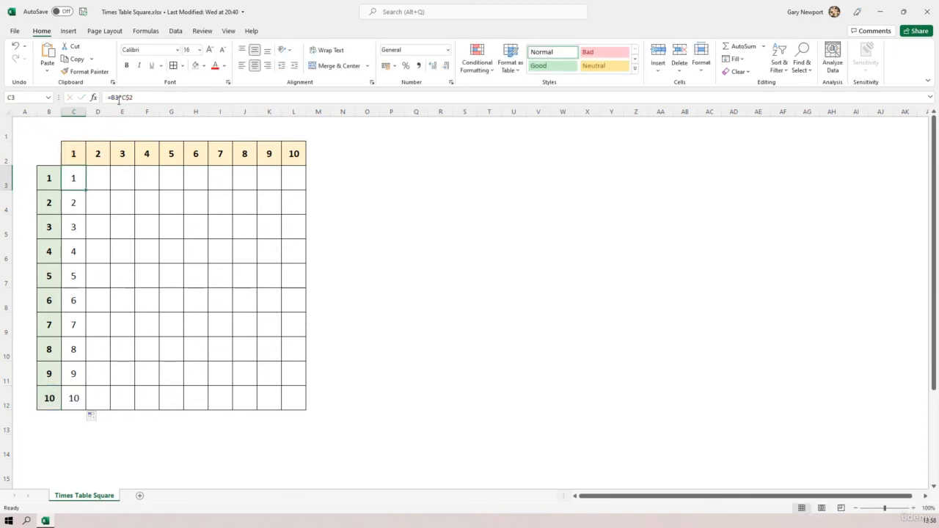
{"action": "left_click_drag", "start_coordinate": [86, 189], "coordinate": [301, 190]}
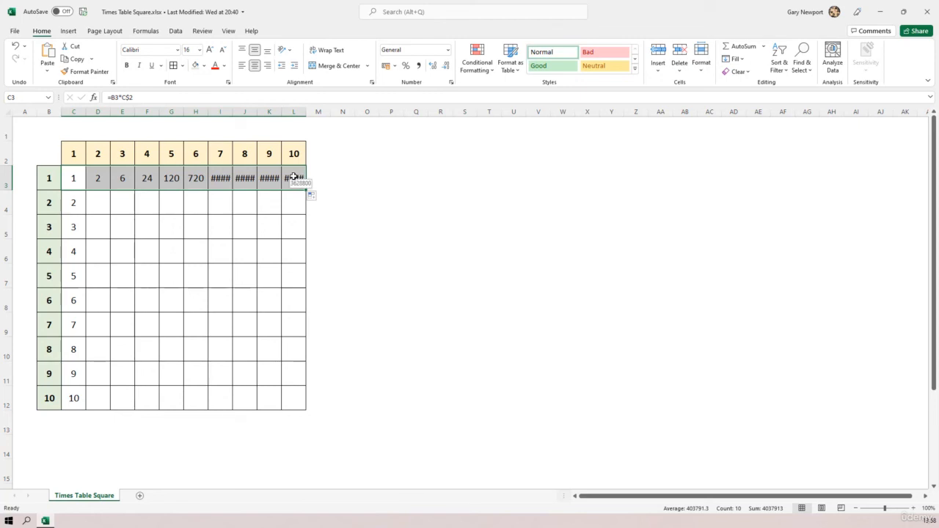
{"action": "left_click", "coordinate": [75, 177]}
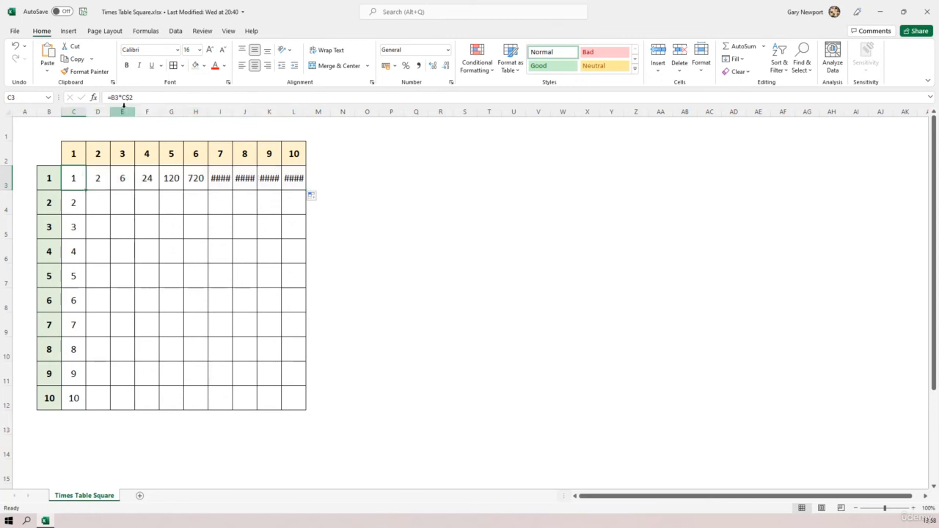
{"action": "left_click", "coordinate": [121, 97]}
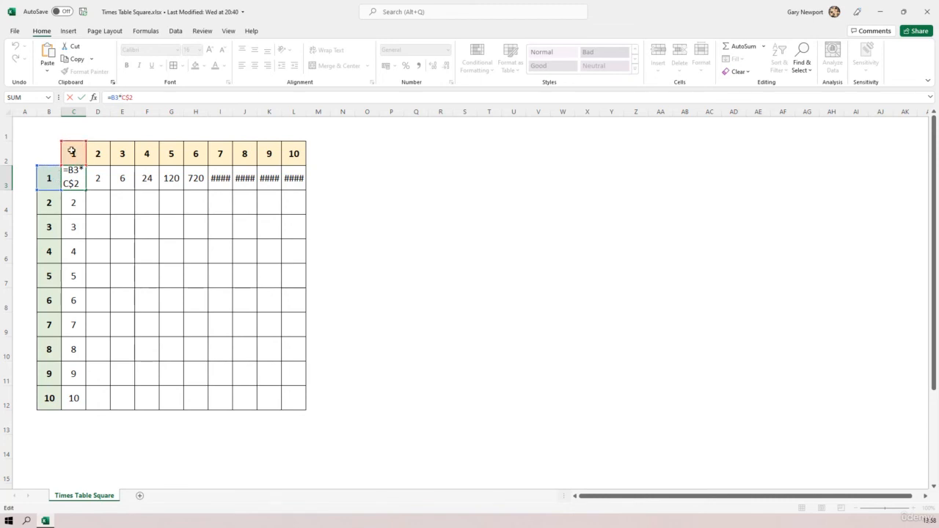
{"action": "key", "text": "Escape"}
{"action": "left_click", "coordinate": [98, 179]}
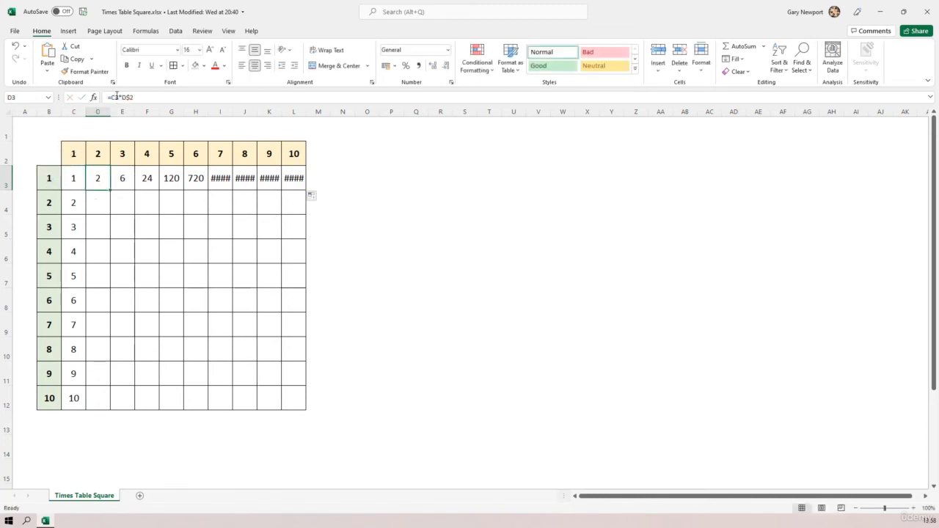
{"action": "left_click", "coordinate": [116, 96]}
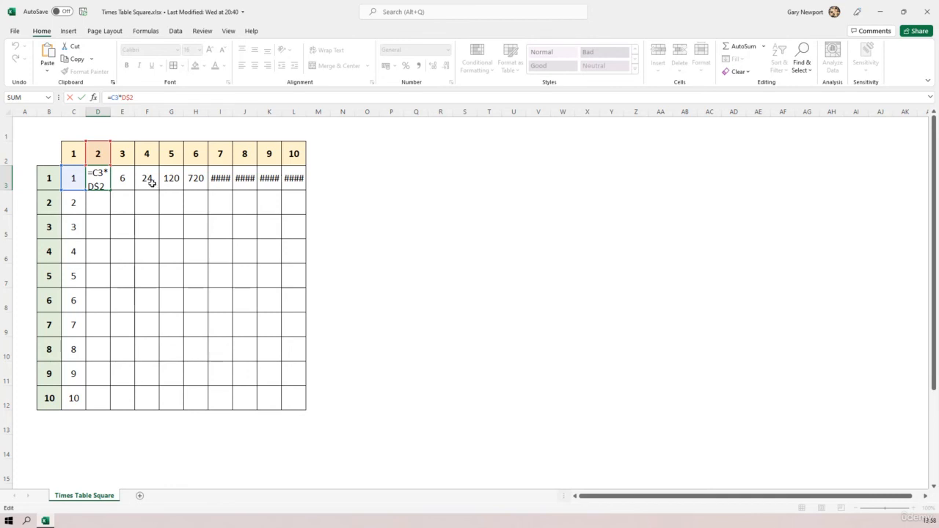
{"action": "key", "text": "ctrl+Return"}
- Lock the column of the first reference in C3 so that its formula reads =$B3*C$2
{"action": "left_click", "coordinate": [76, 177]}
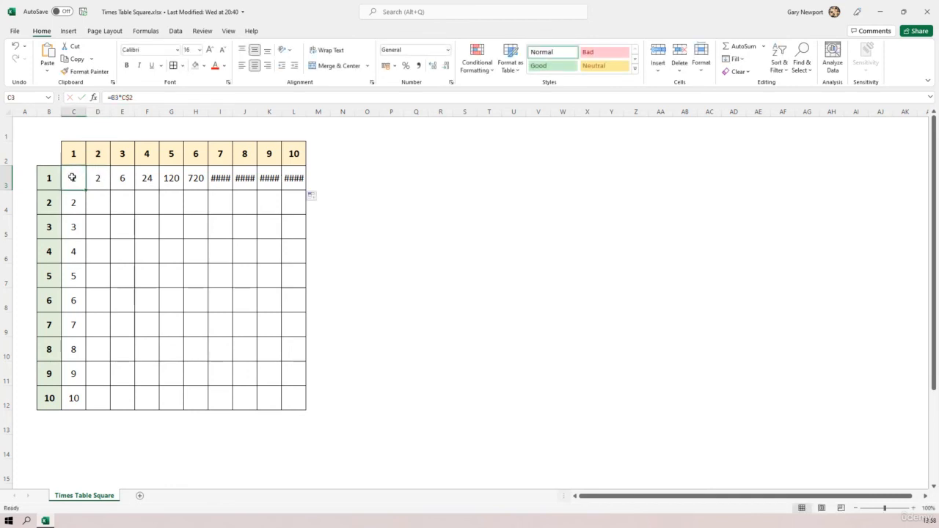
{"action": "left_click", "coordinate": [114, 98]}
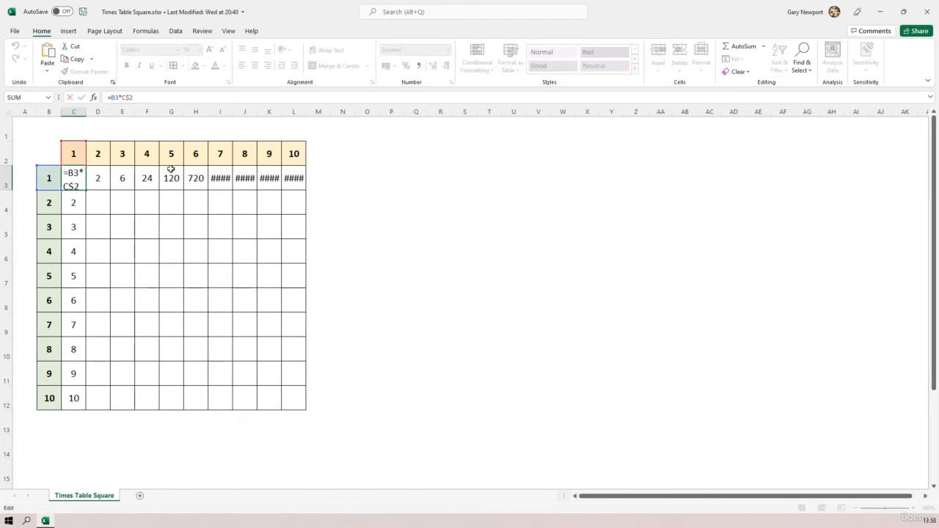
{"action": "type", "text": "$"}
{"action": "key", "text": "Return"}
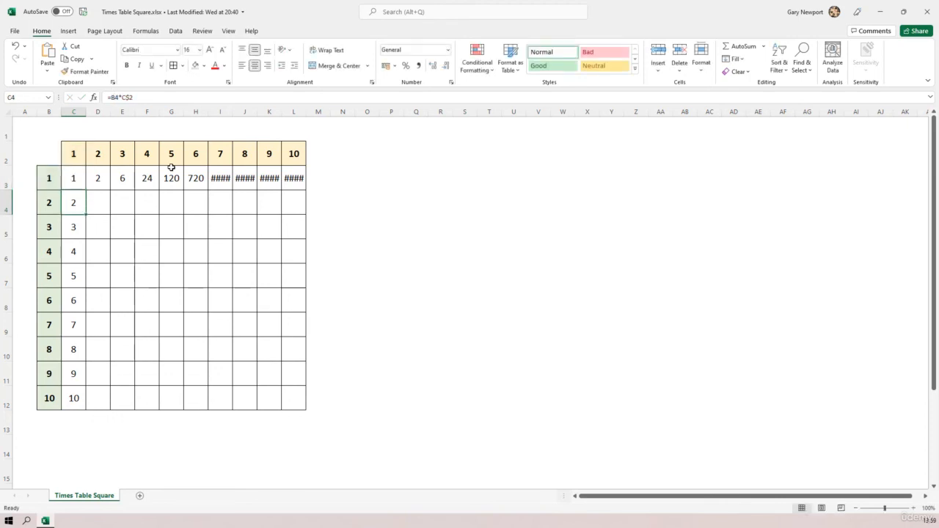
- Clear the old formulas from C4:C12 and D3:L3, keeping only the formula in C3
{"action": "left_click", "coordinate": [76, 181]}
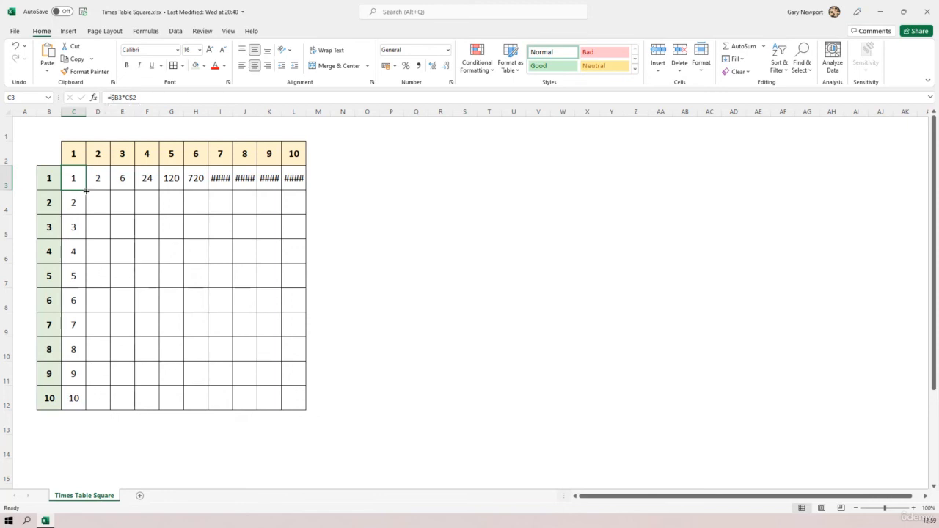
{"action": "left_click_drag", "start_coordinate": [86, 191], "coordinate": [78, 398]}
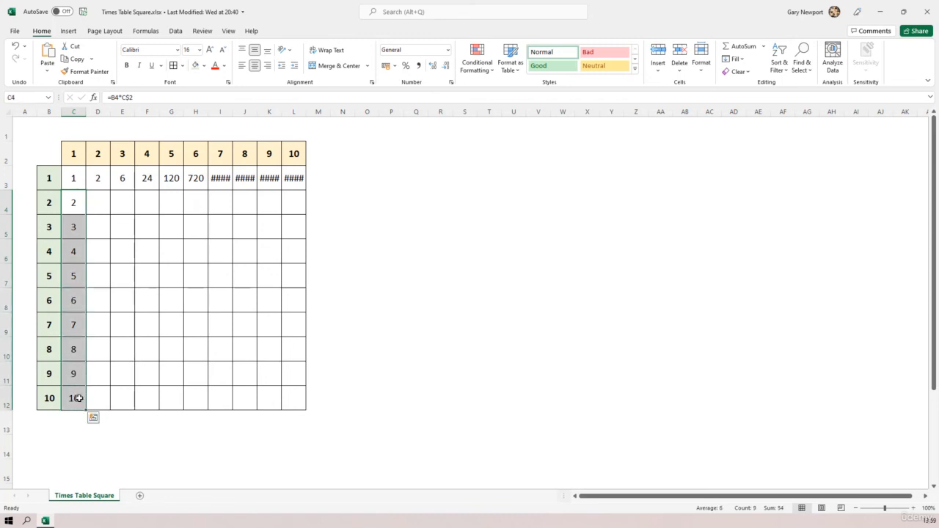
{"action": "key", "text": "ctrl+z"}
{"action": "left_click_drag", "start_coordinate": [98, 182], "coordinate": [289, 188]}
{"action": "key", "text": "Delete"}
{"action": "left_click", "coordinate": [185, 234]}
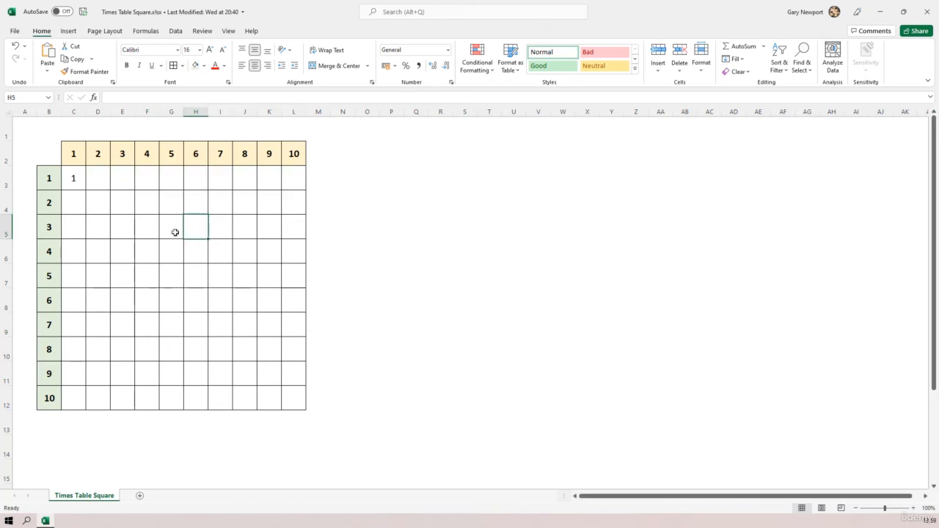
- Fill the formula in C3 down to C12, and fill the column C3:C12 across to column L
{"action": "left_click", "coordinate": [72, 179]}
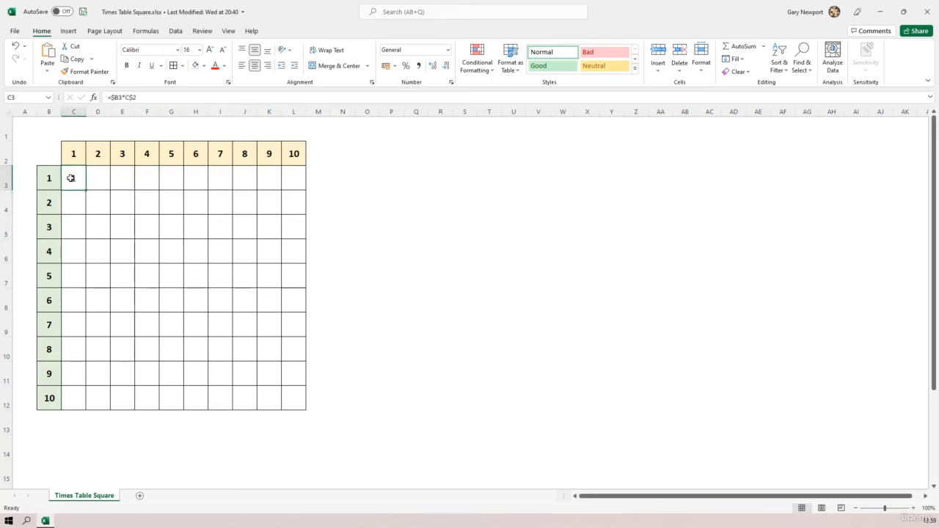
{"action": "left_click_drag", "start_coordinate": [87, 190], "coordinate": [92, 405]}
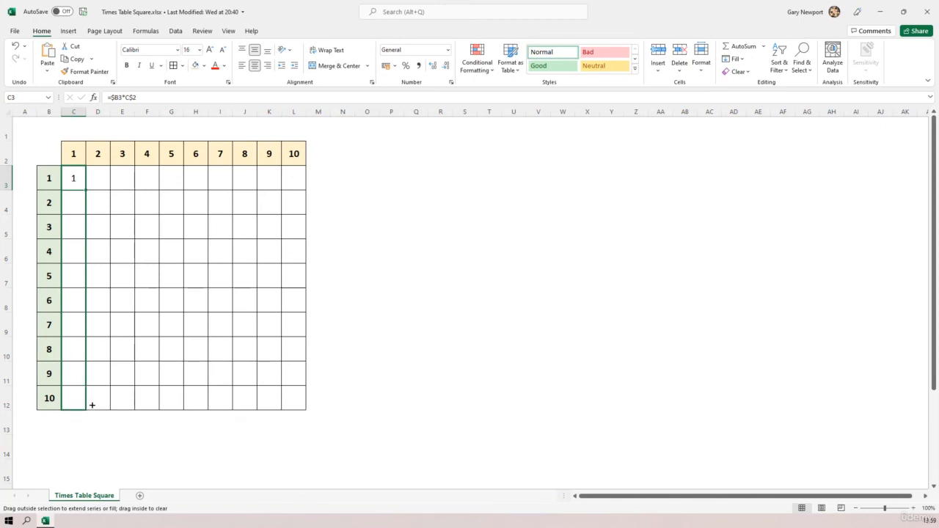
{"action": "left_click_drag", "start_coordinate": [91, 405], "coordinate": [91, 405]}
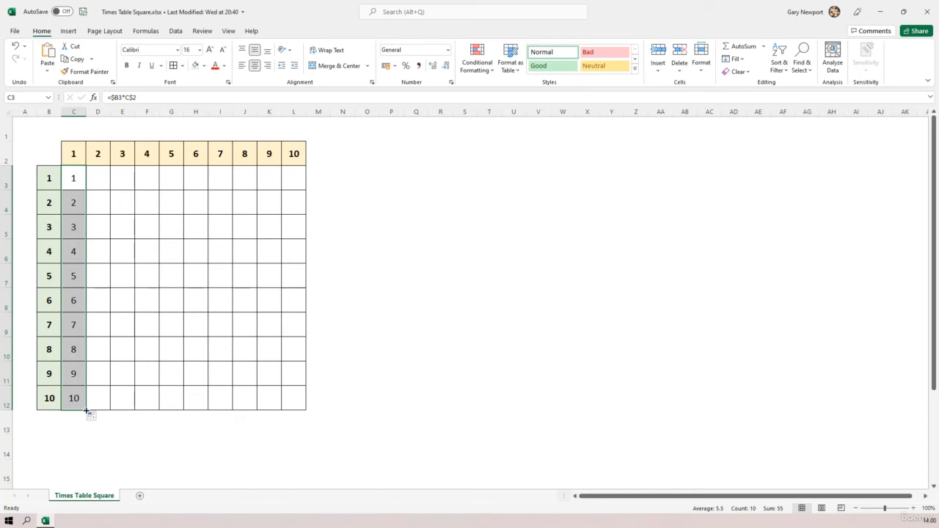
{"action": "left_click_drag", "start_coordinate": [86, 411], "coordinate": [306, 406]}
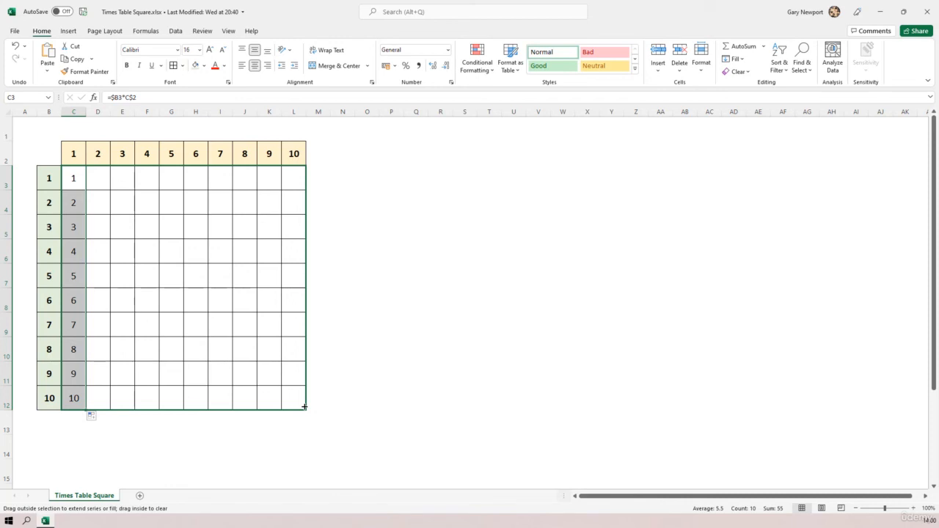
{"action": "left_click_drag", "start_coordinate": [305, 407], "coordinate": [304, 406]}
{"action": "left_click_drag", "start_coordinate": [305, 406], "coordinate": [305, 407]}
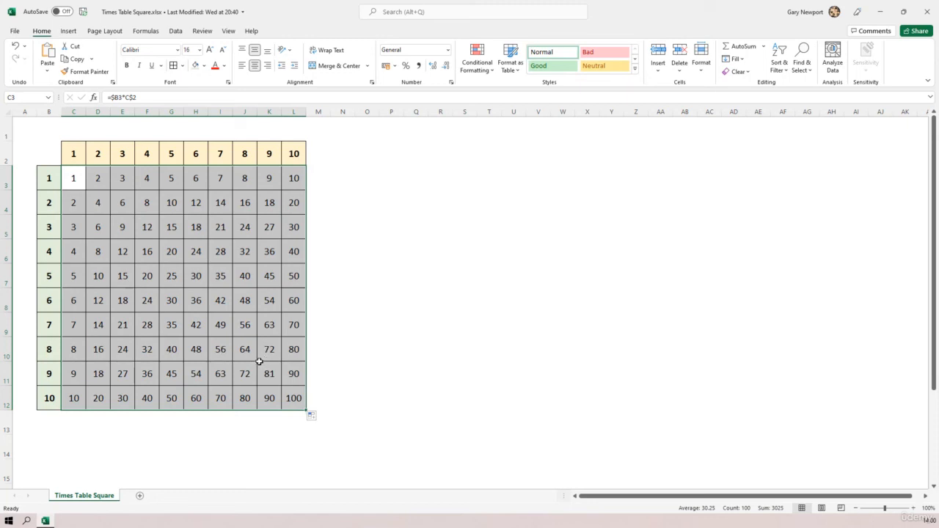
- Examine the locked references in the formula in C3 and the heading cells they point to
{"action": "left_click", "coordinate": [72, 180]}
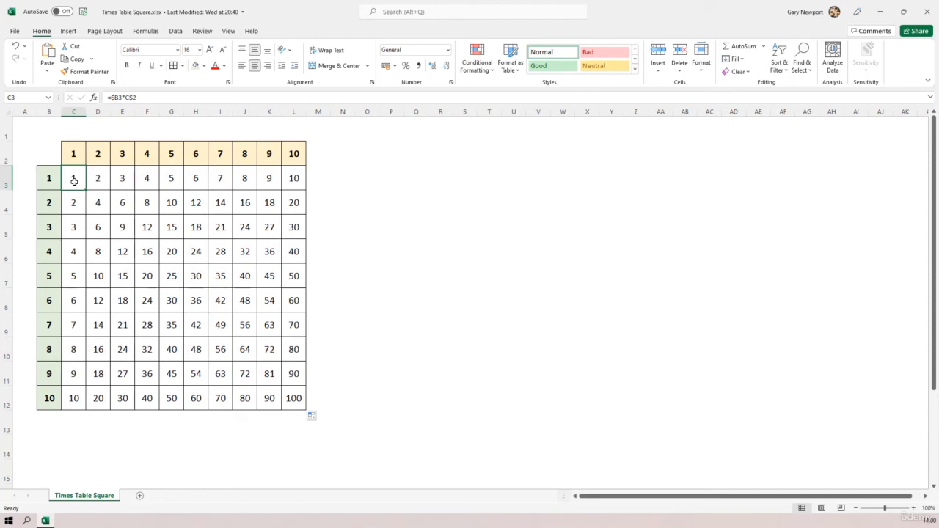
{"action": "left_click", "coordinate": [143, 97]}
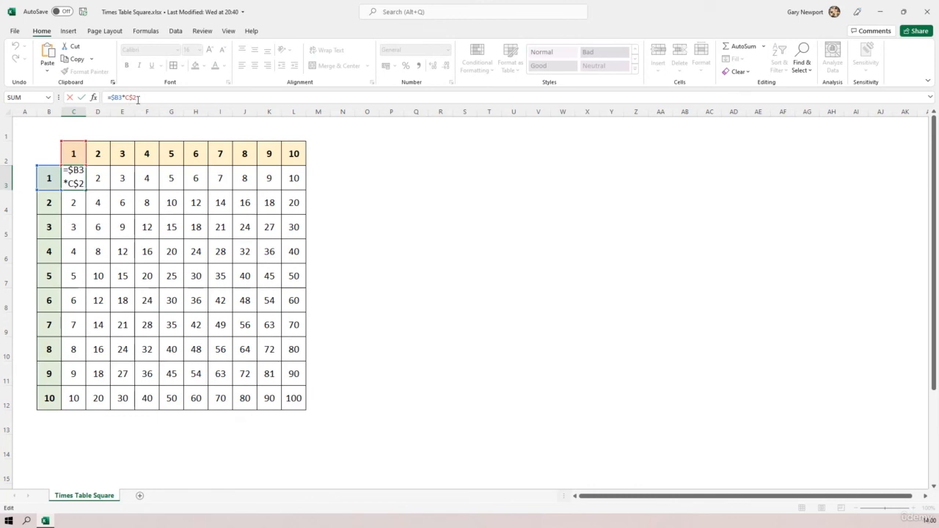
{"action": "key", "text": "Escape"}
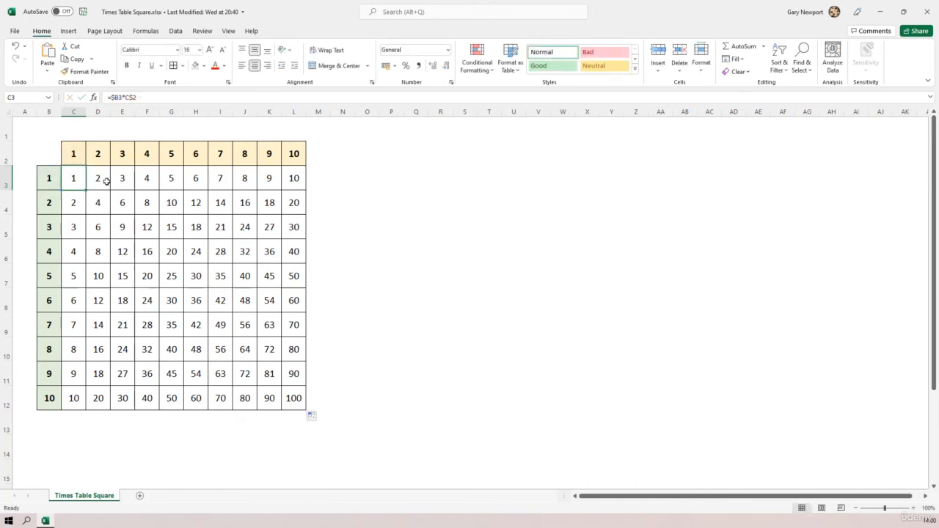